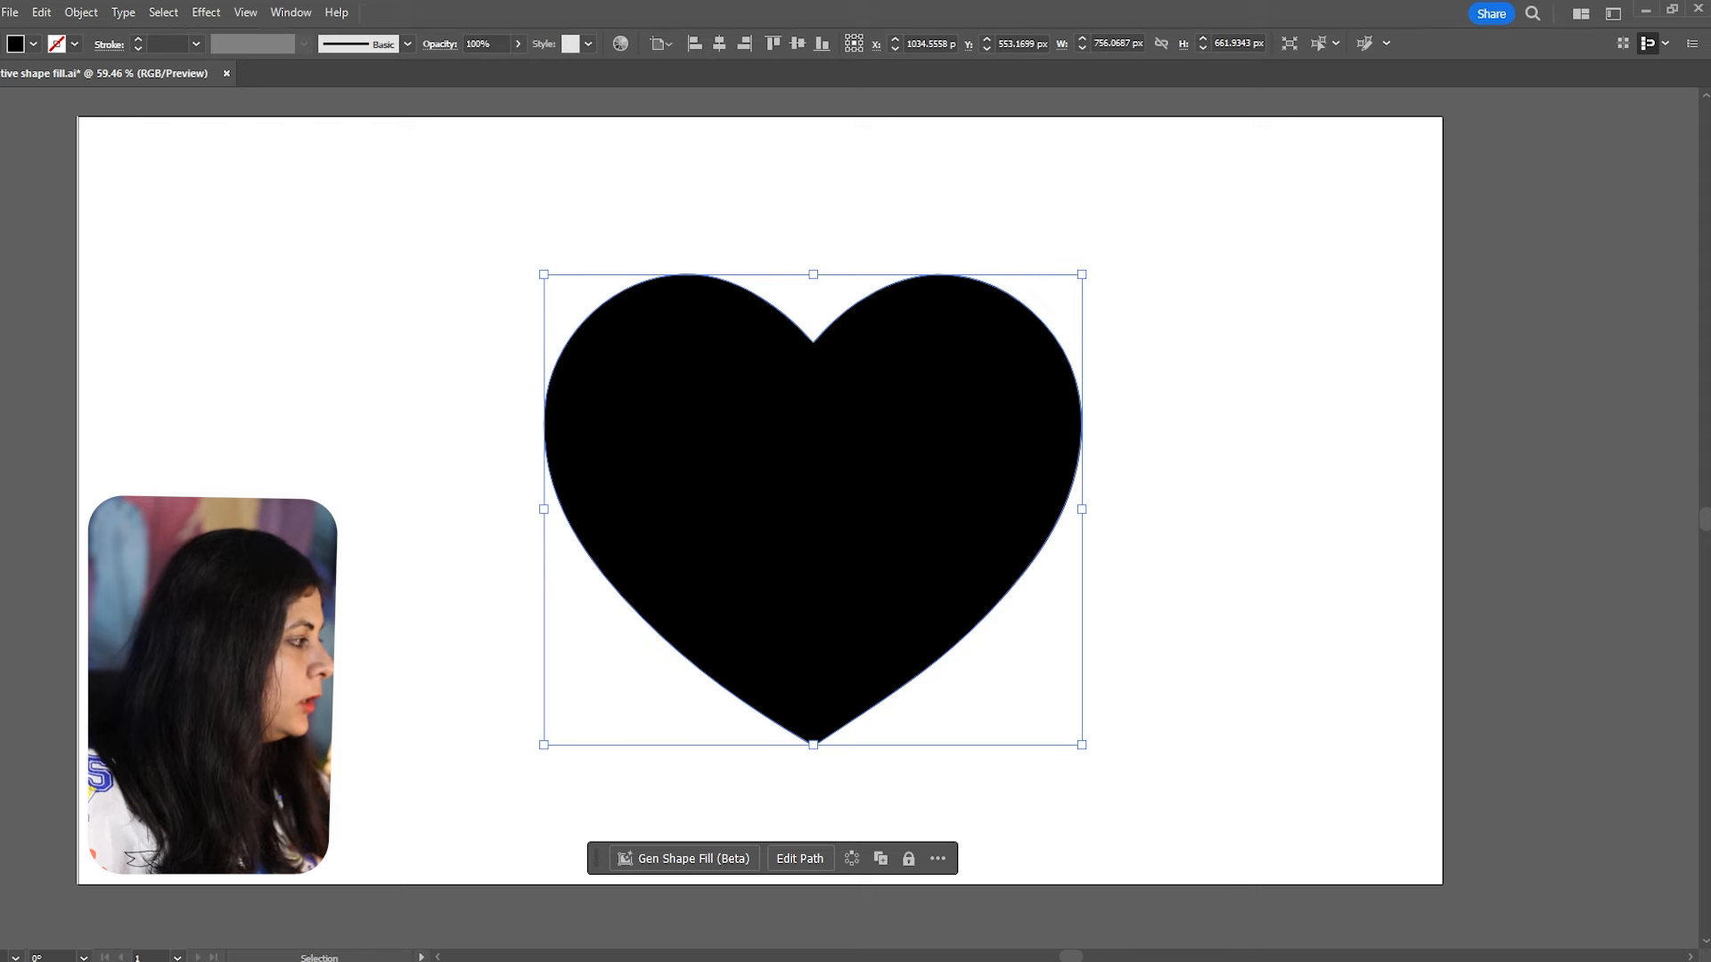
Remove the black fill from the selected heart shape.
key(slash)
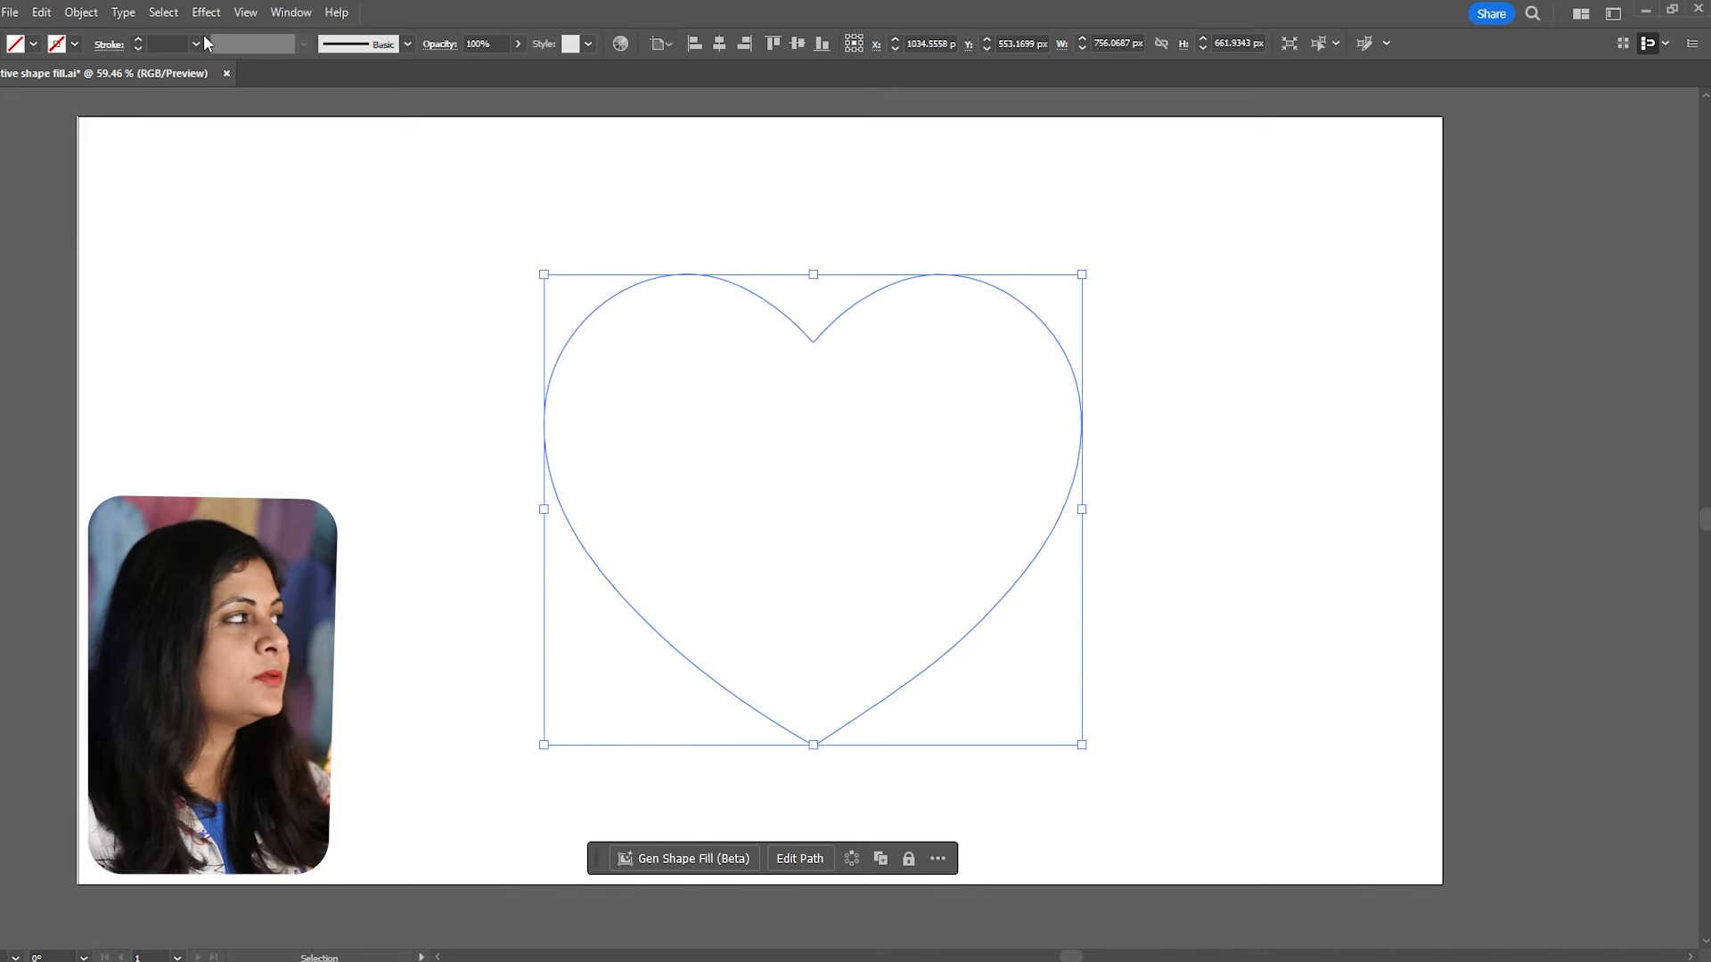
click(81, 13)
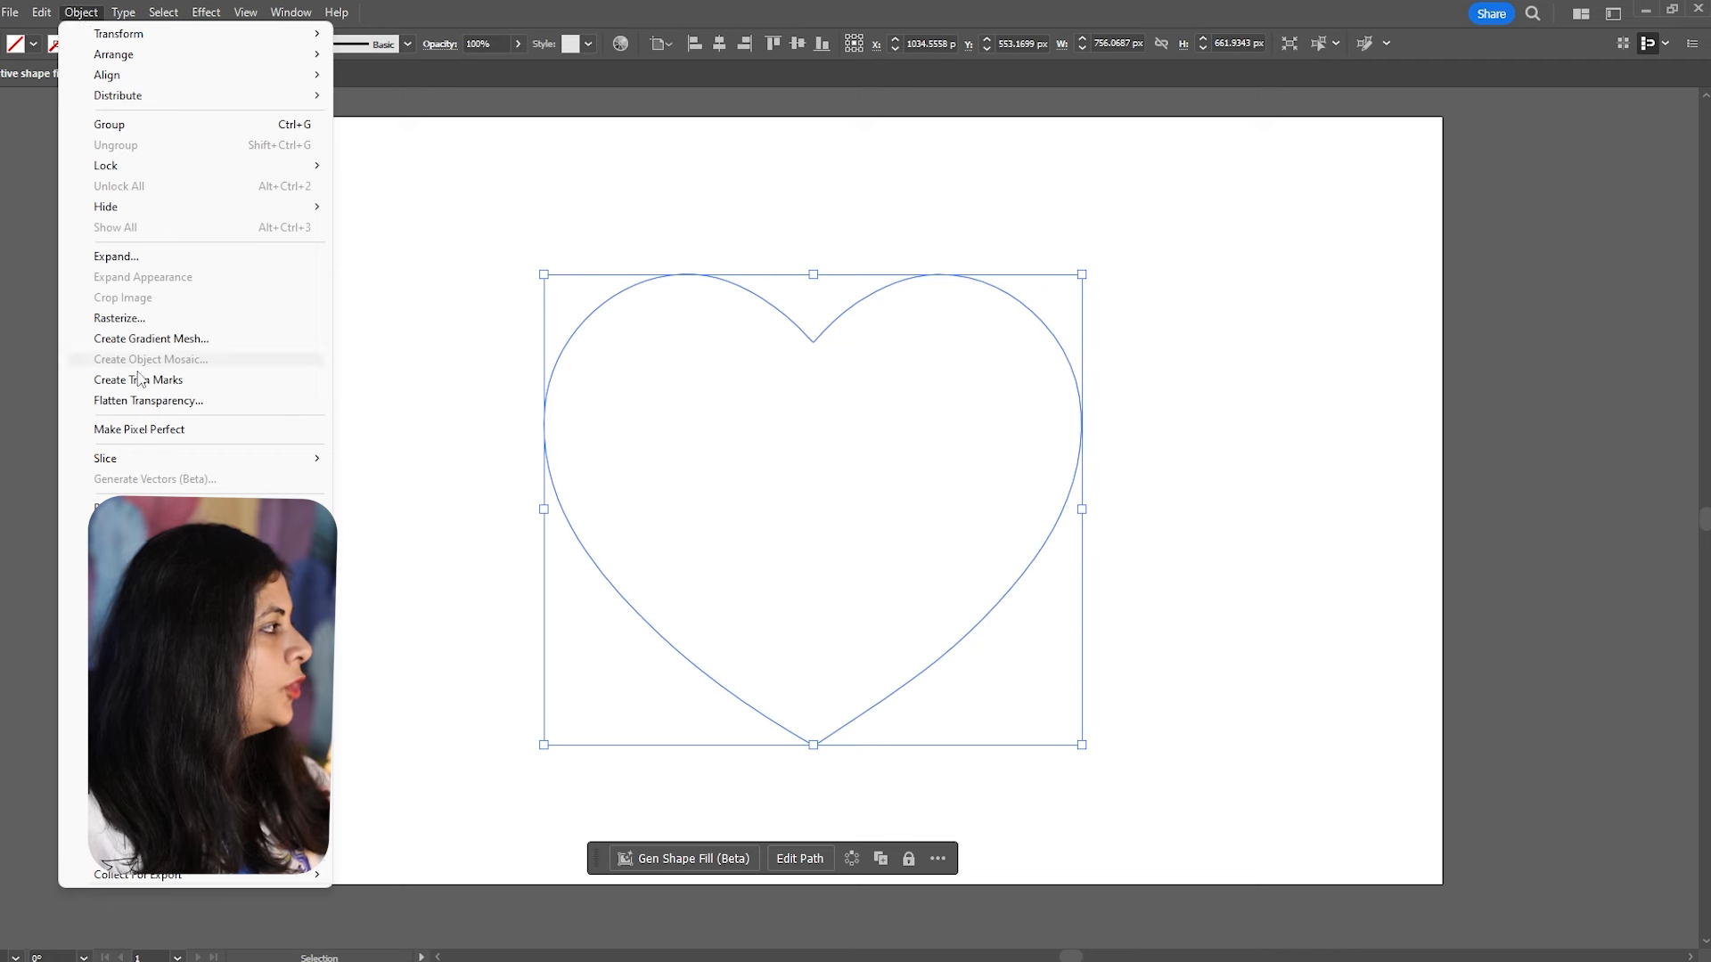
click(179, 549)
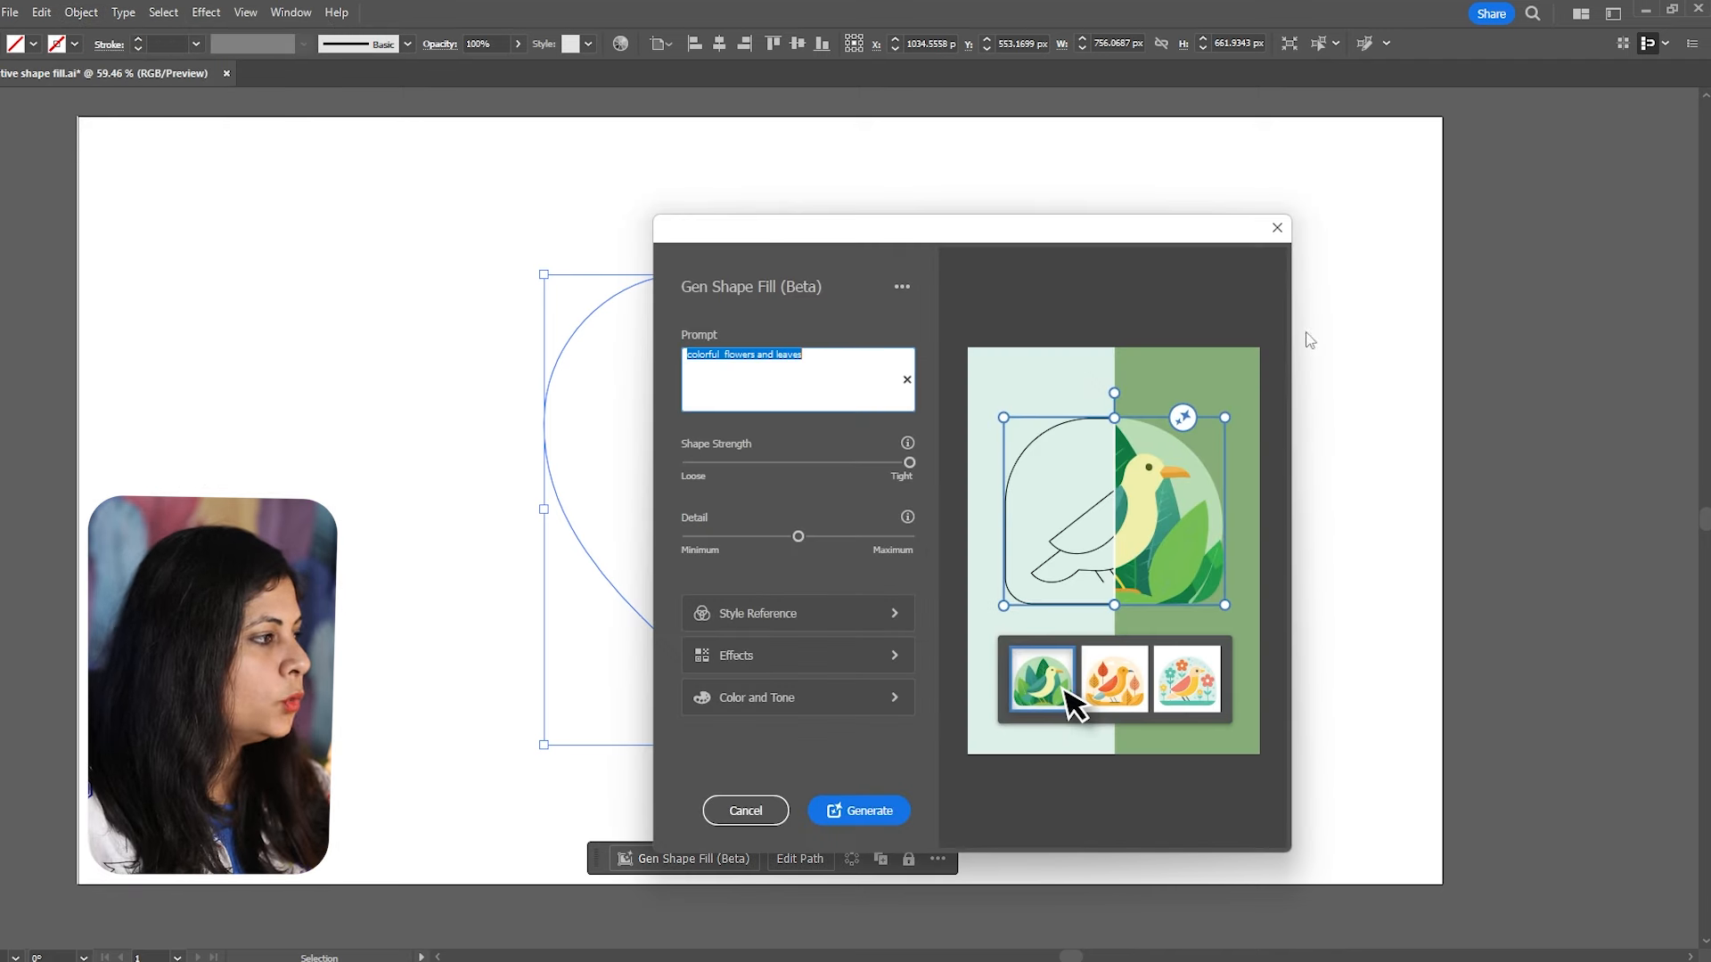
click(1278, 228)
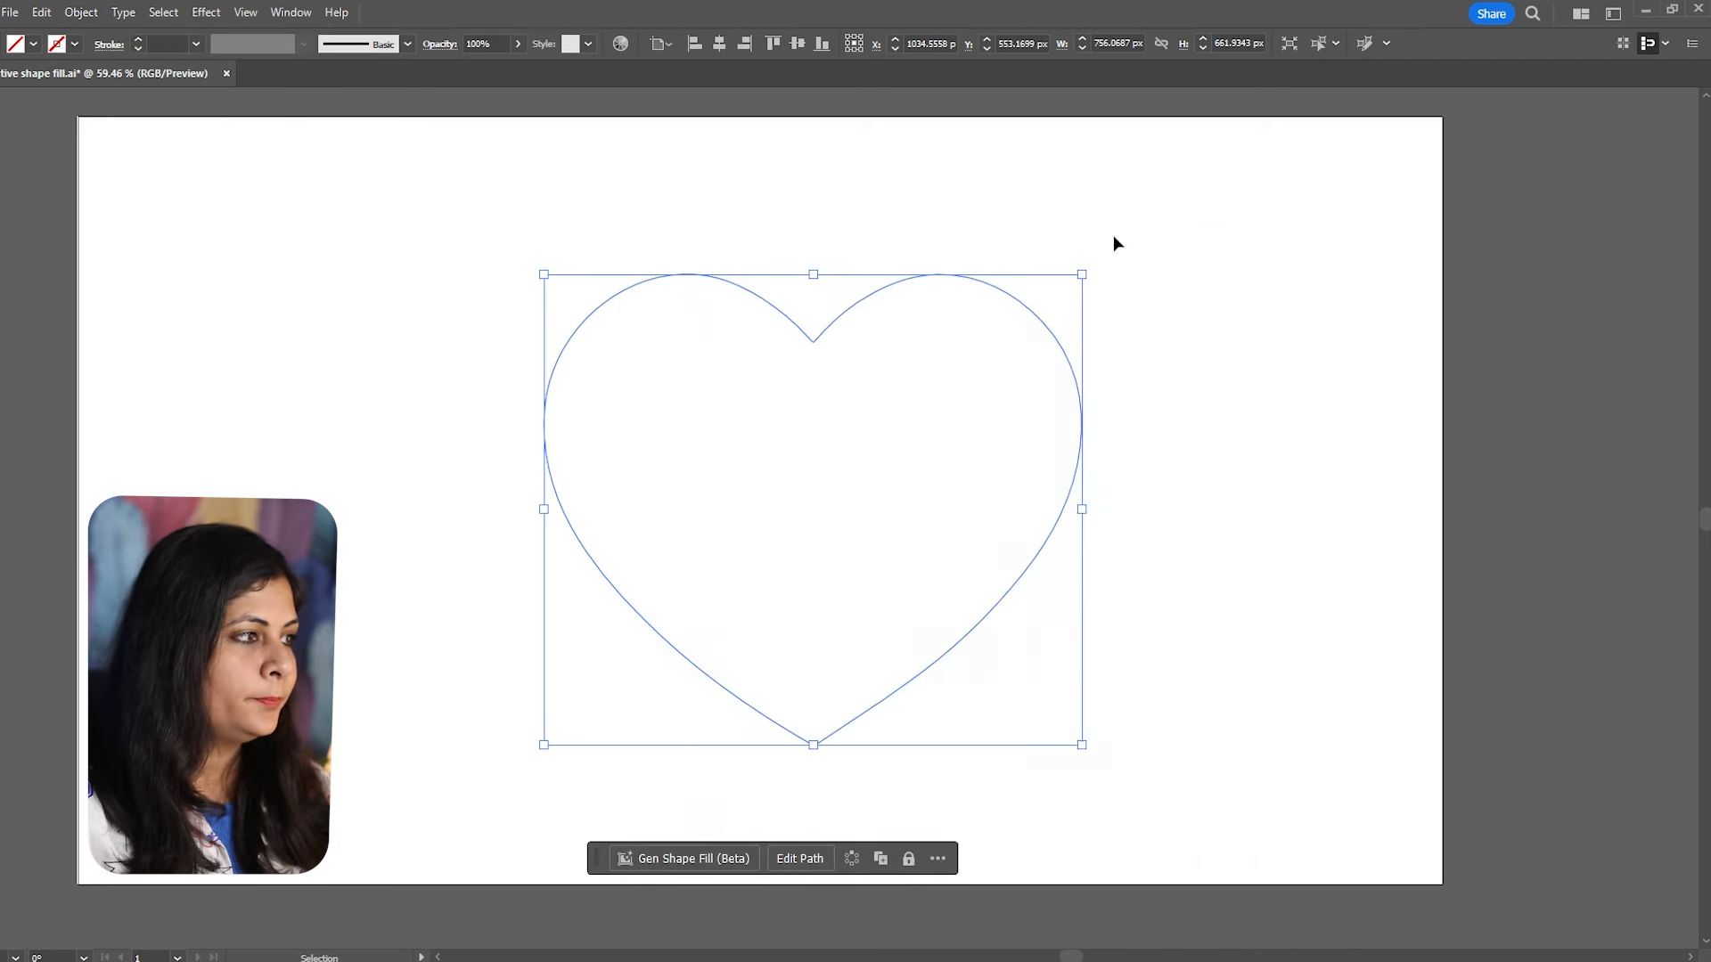
Generate a shape fill for the heart outline from the prompt "colorful floral".
click(668, 860)
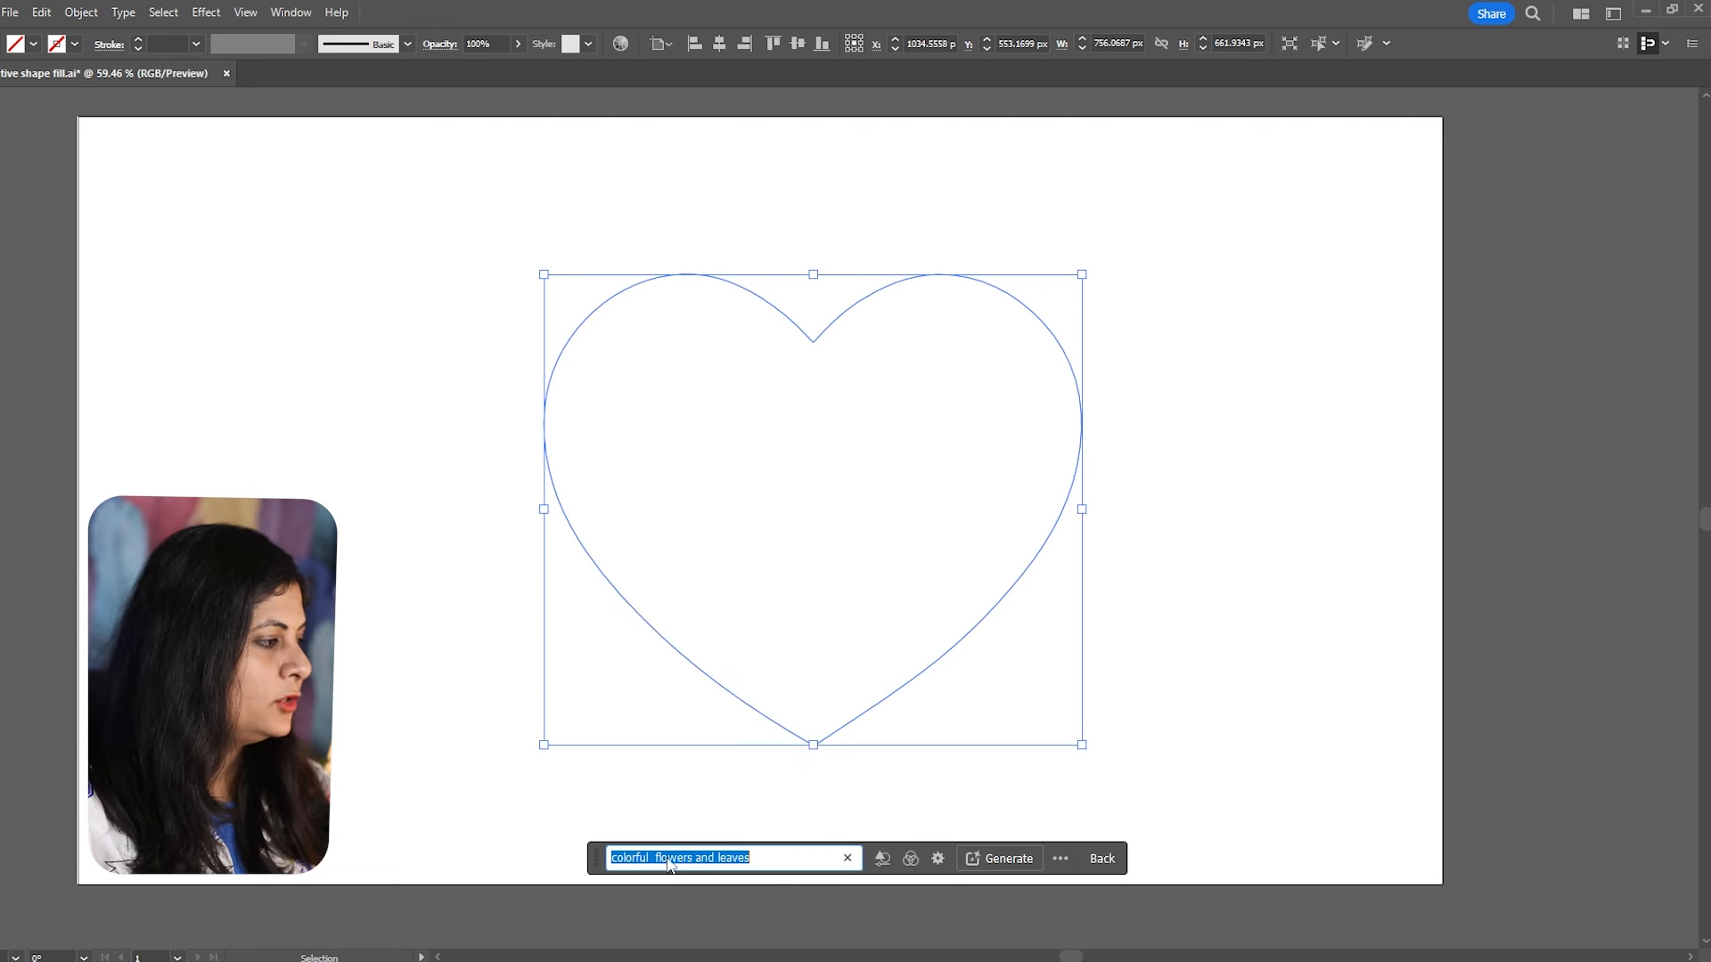
click(845, 860)
click(781, 862)
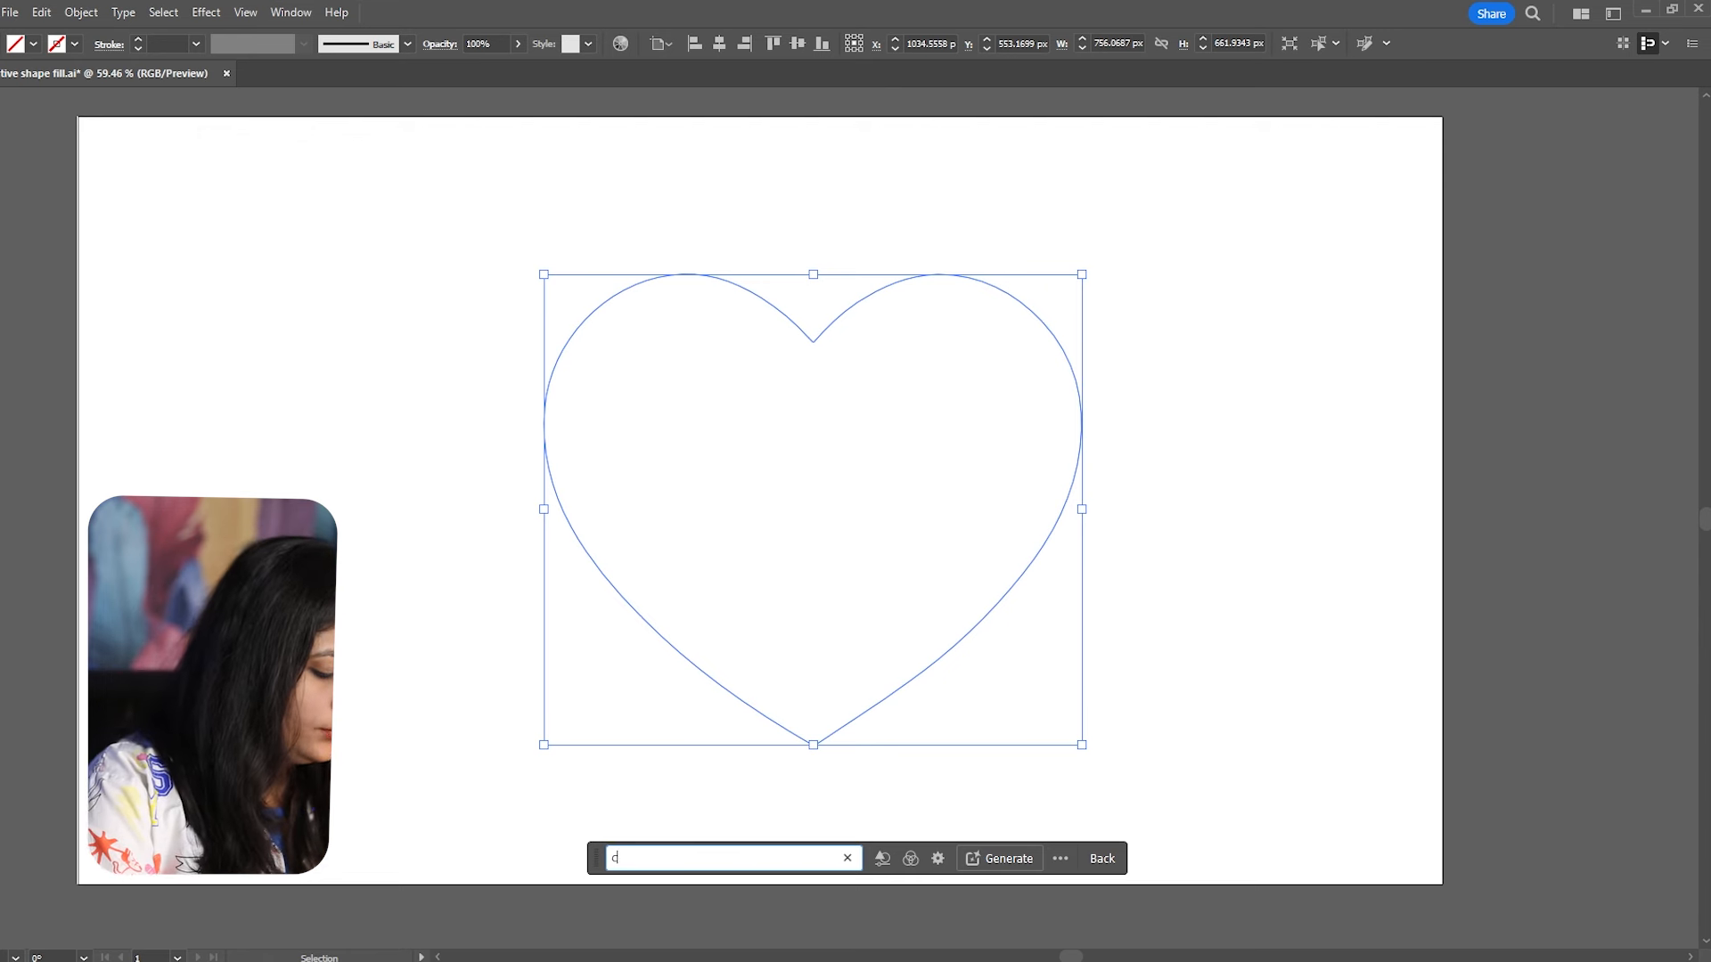
text(colorful )
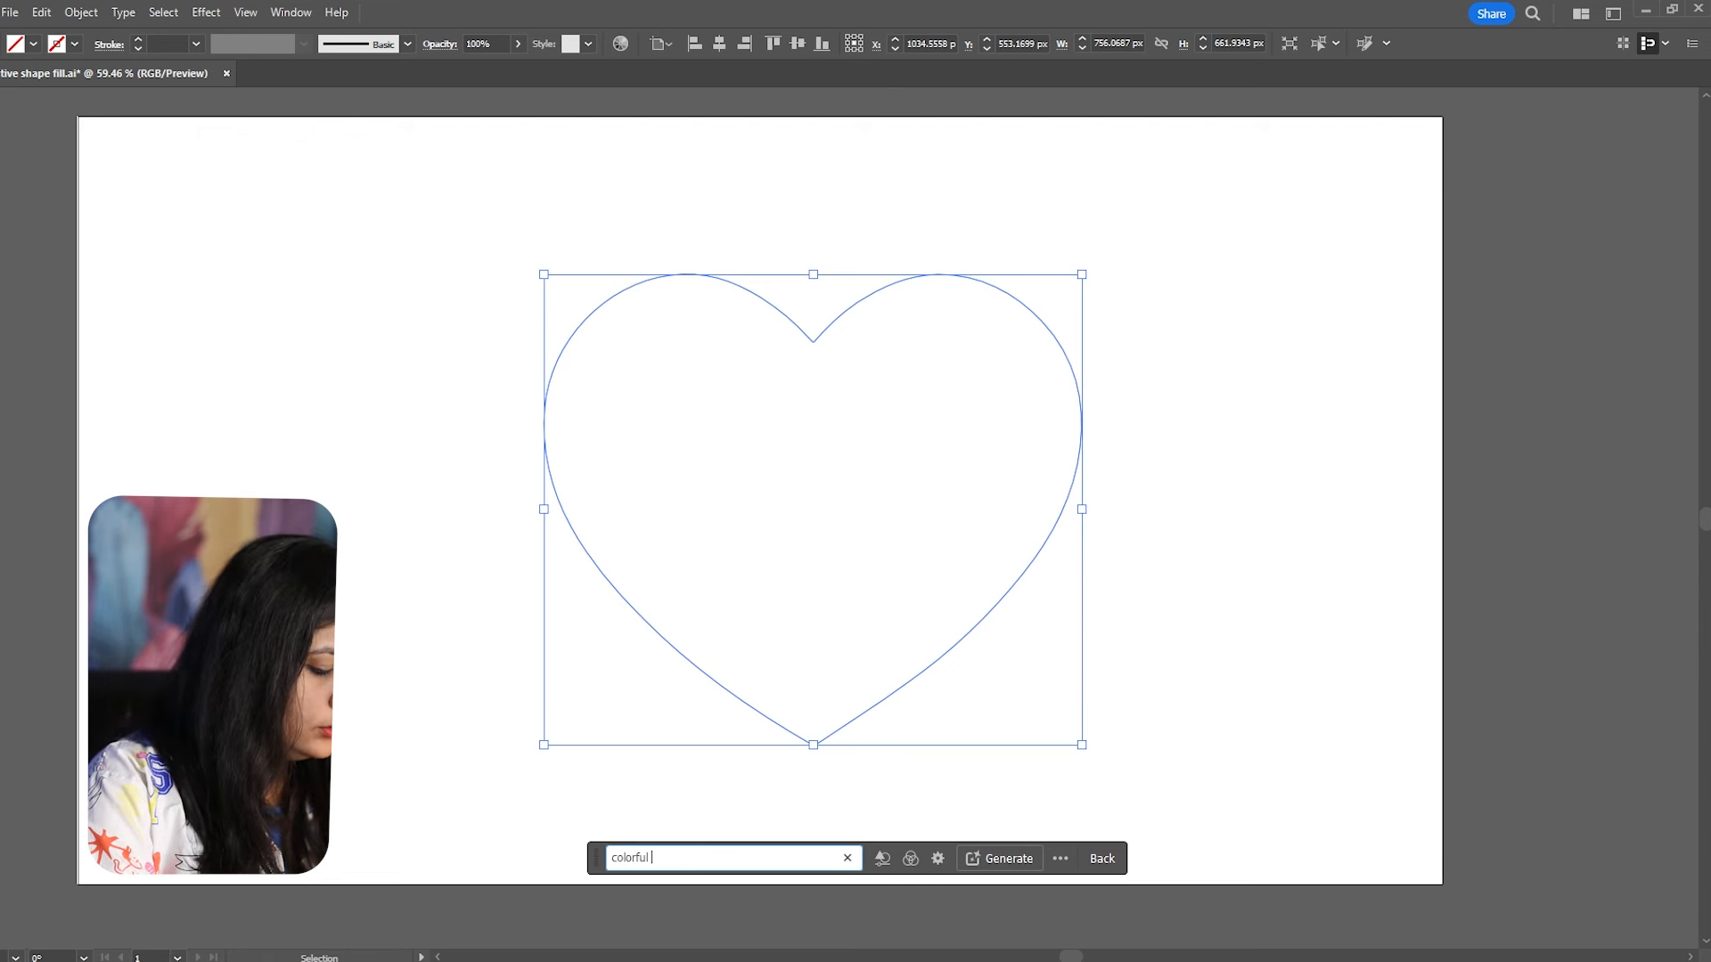
text(floral)
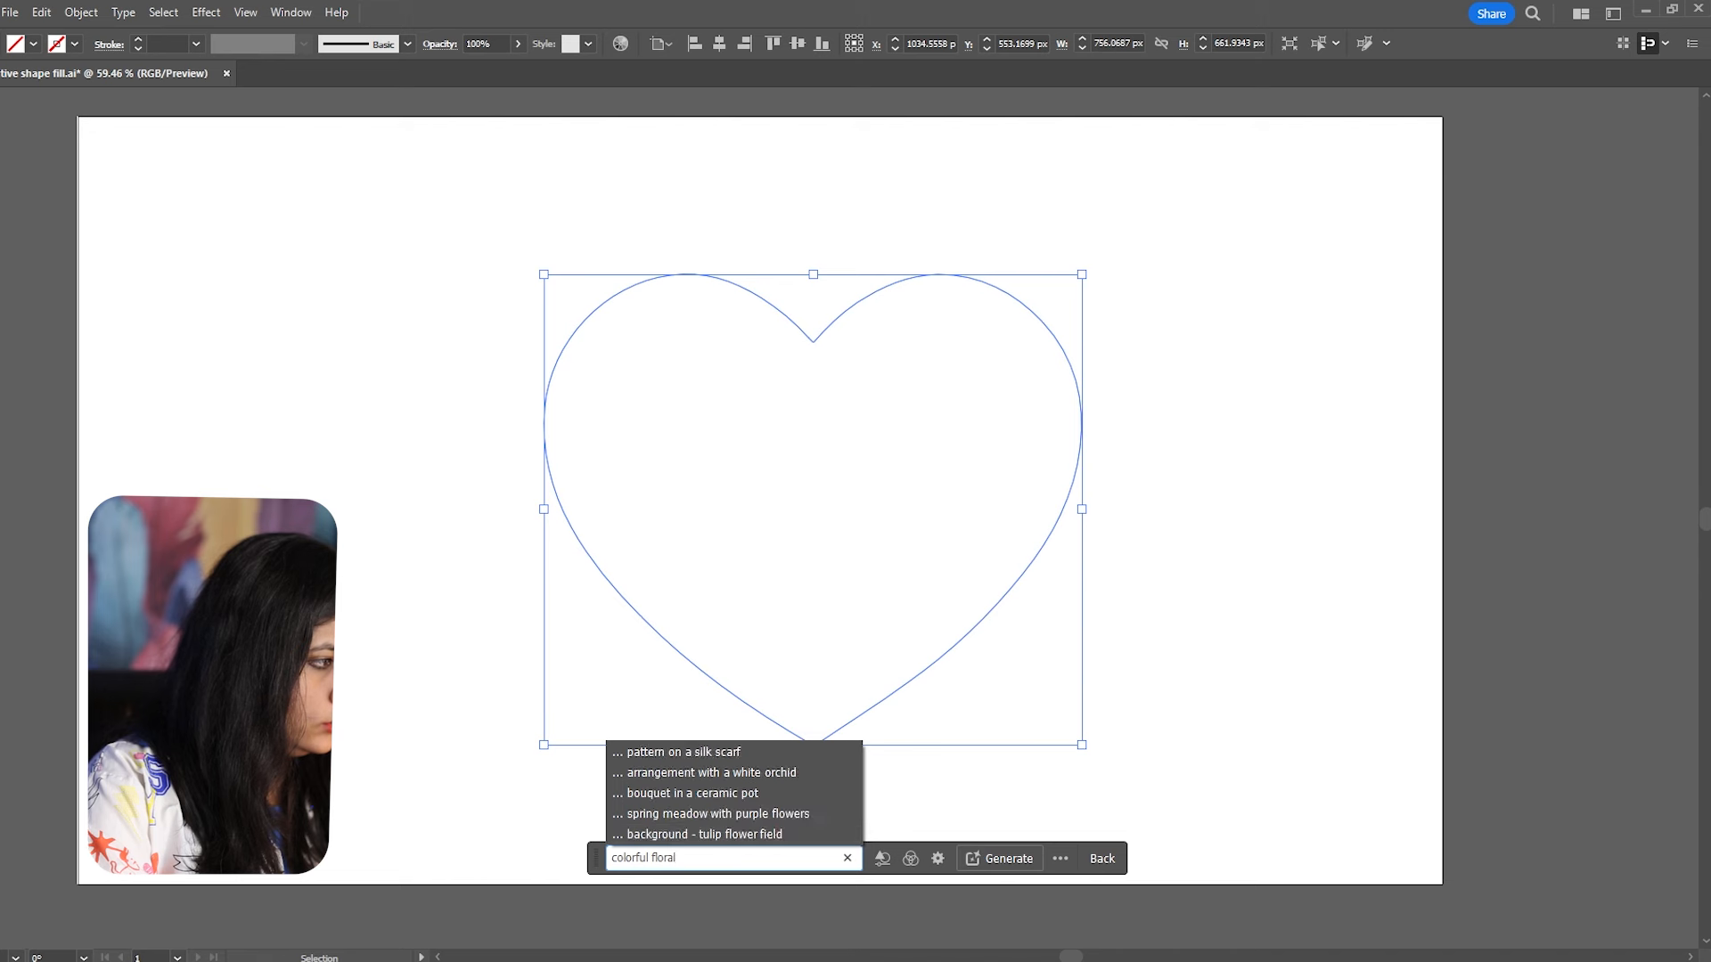
text(o)
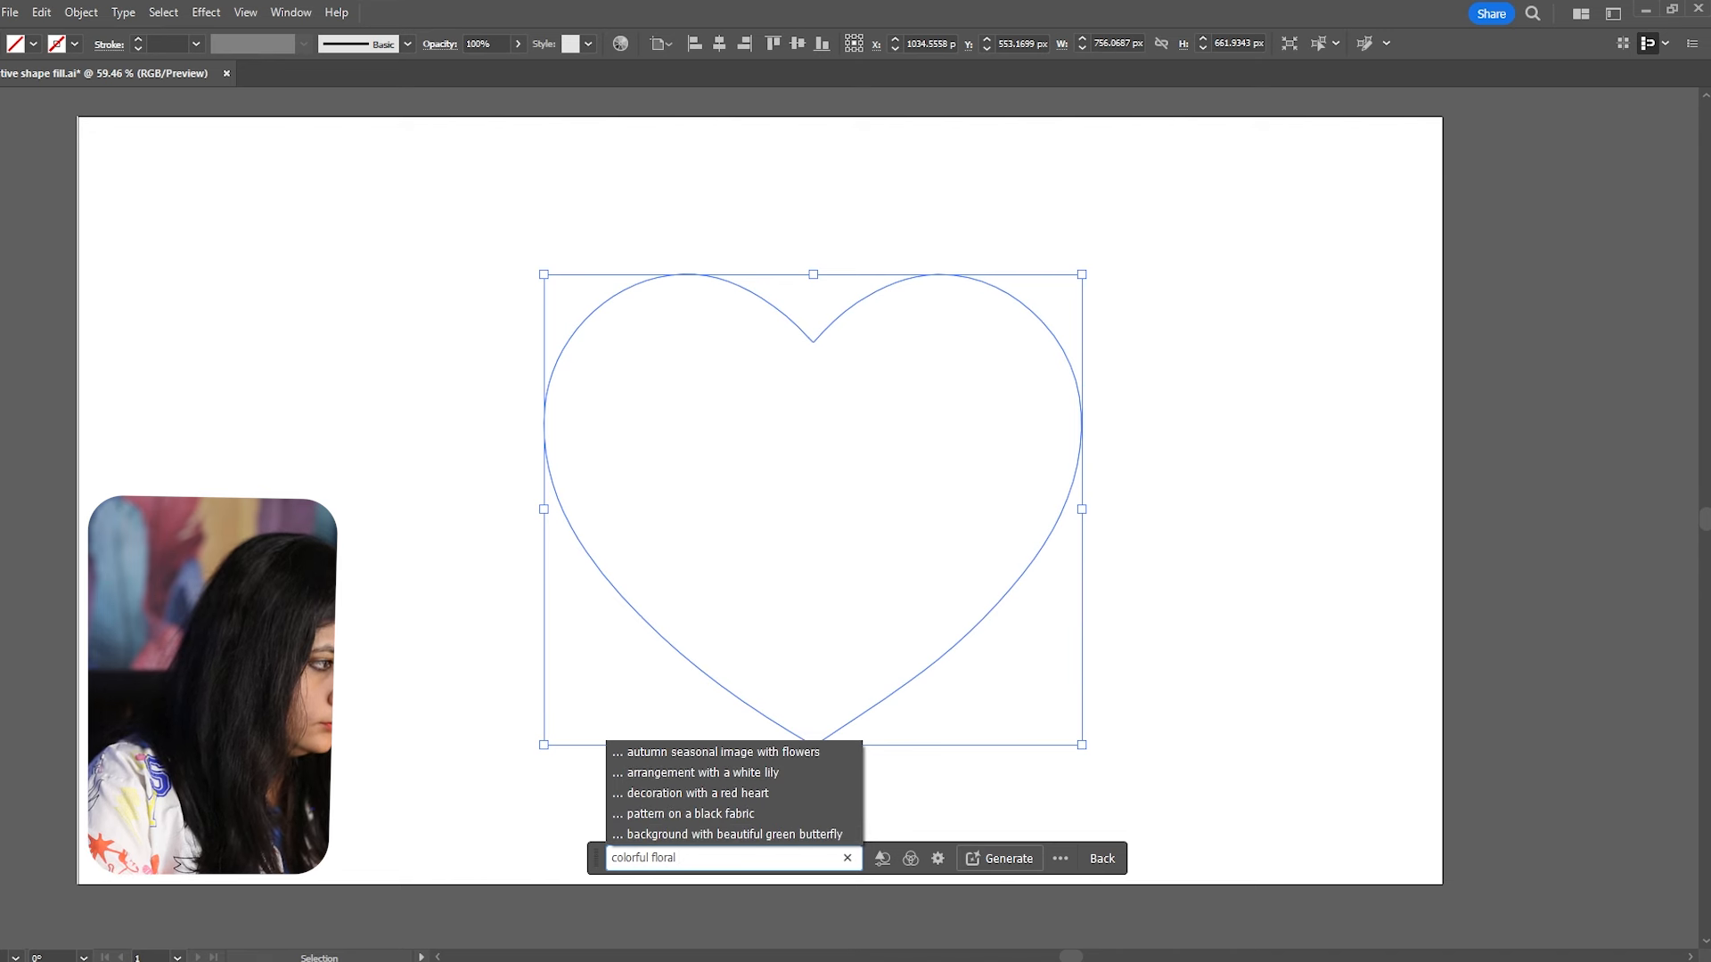
click(1005, 859)
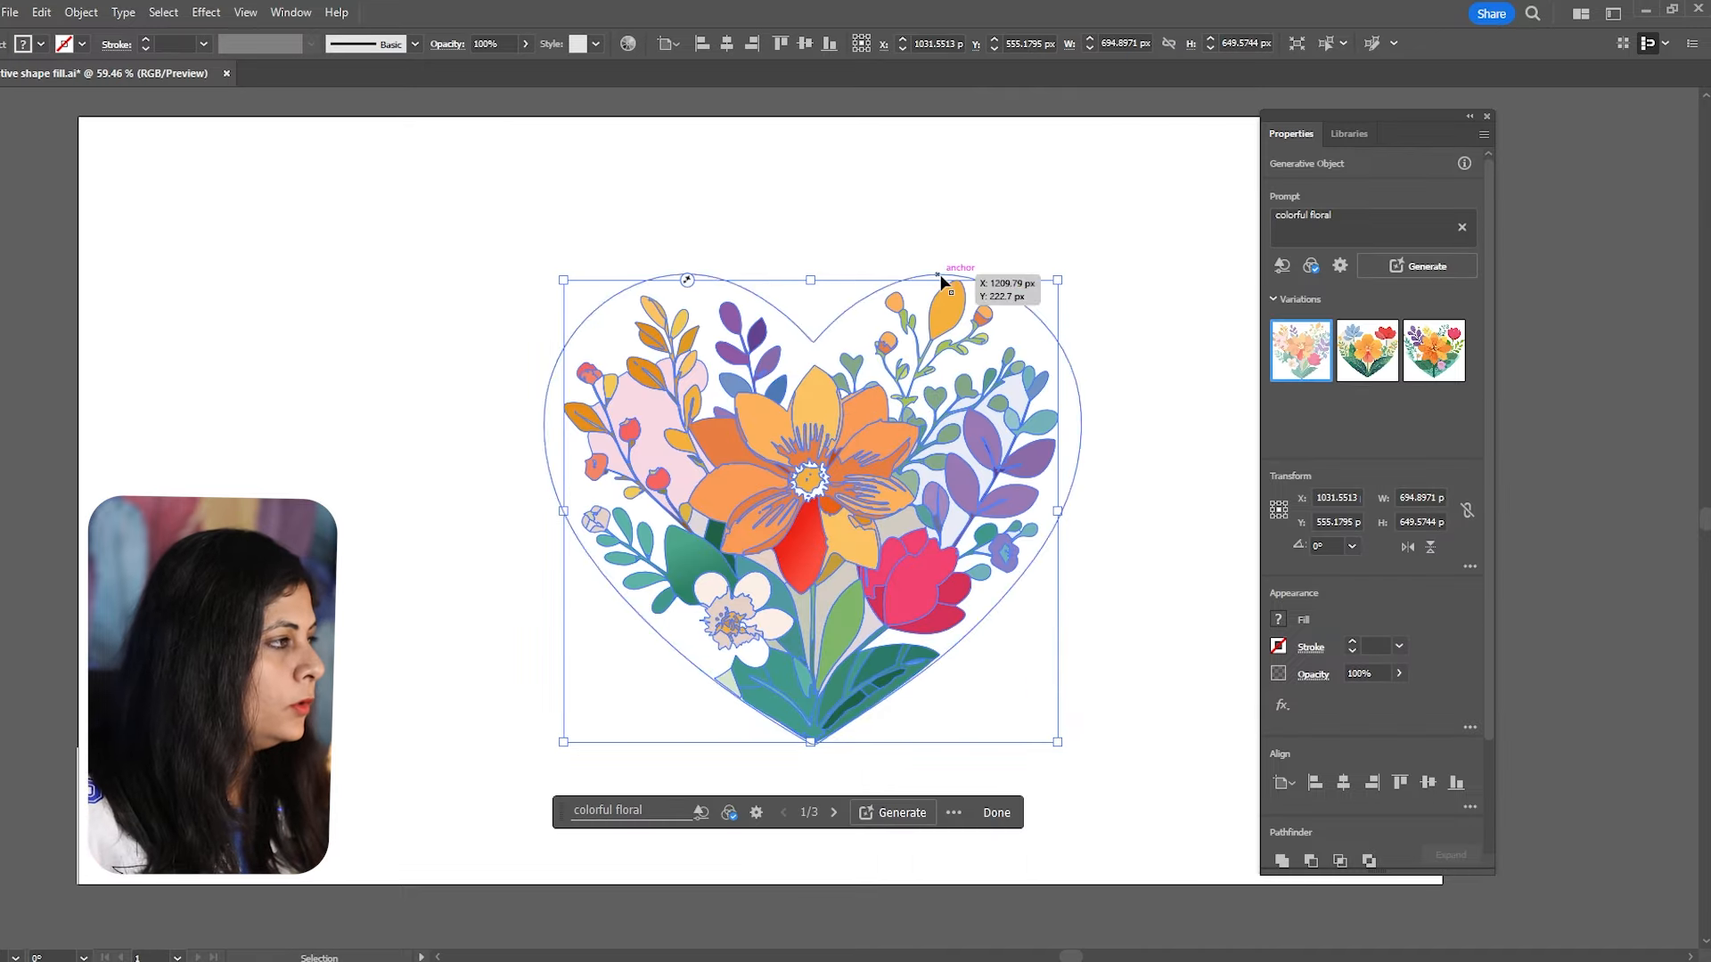
Preview the second "colorful floral" variation and apply the third one to the heart.
key(ctrl+minus)
click(934, 238)
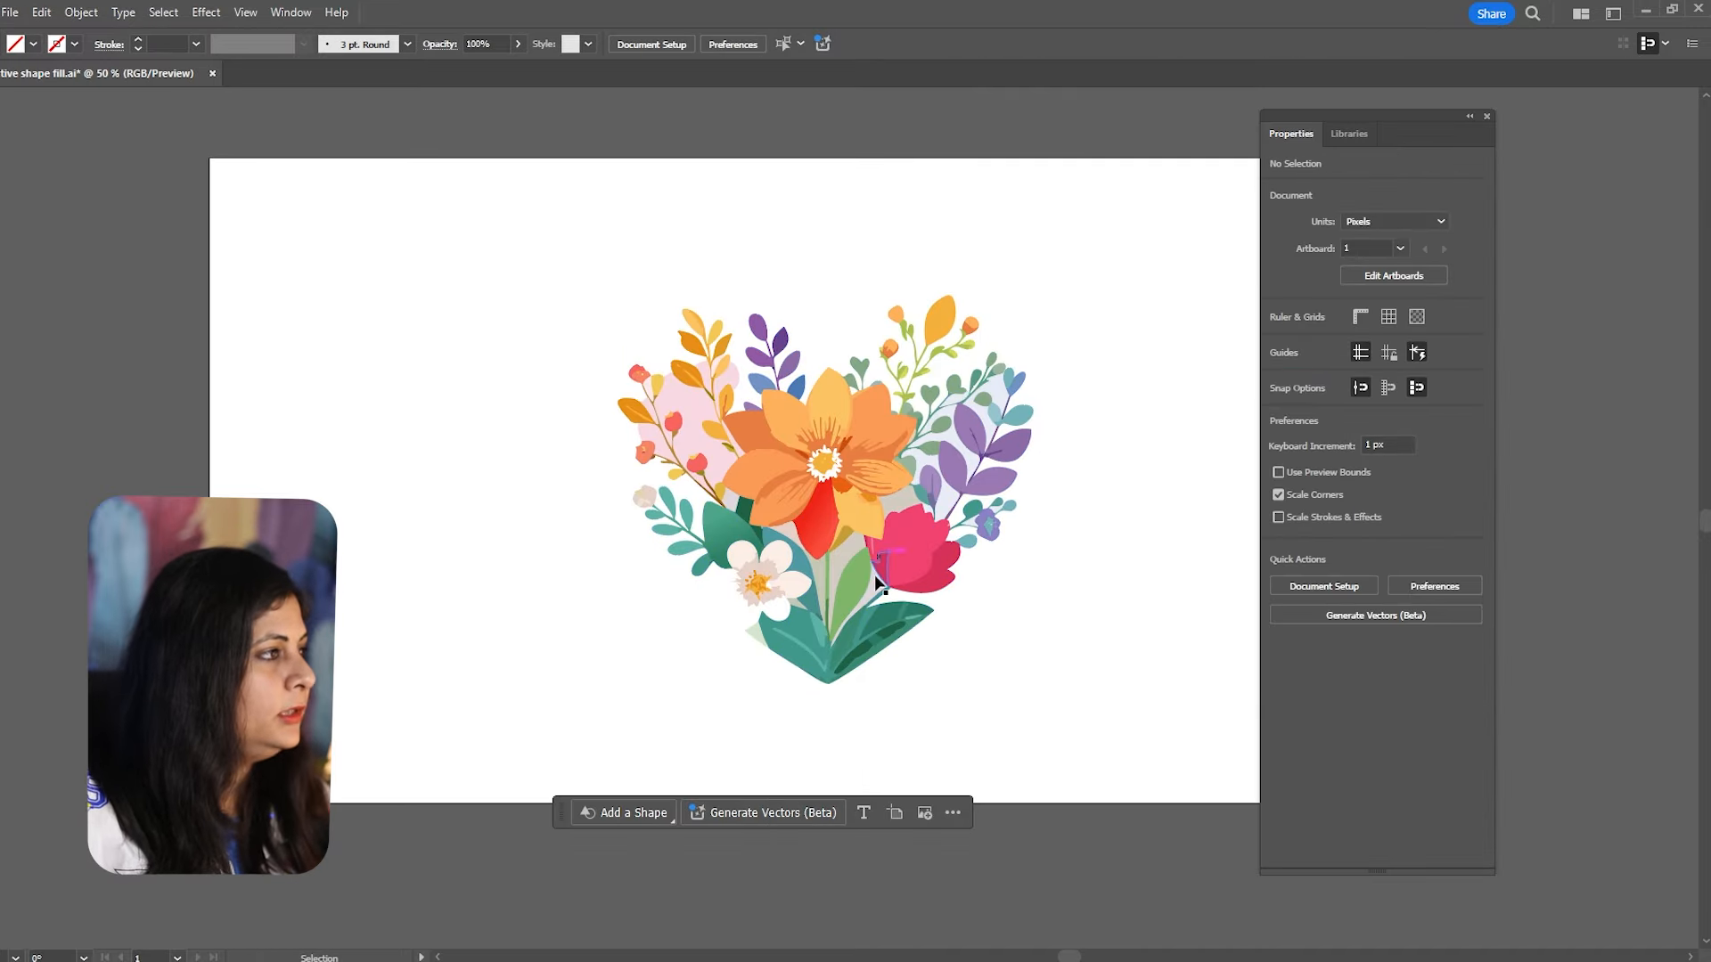
click(799, 545)
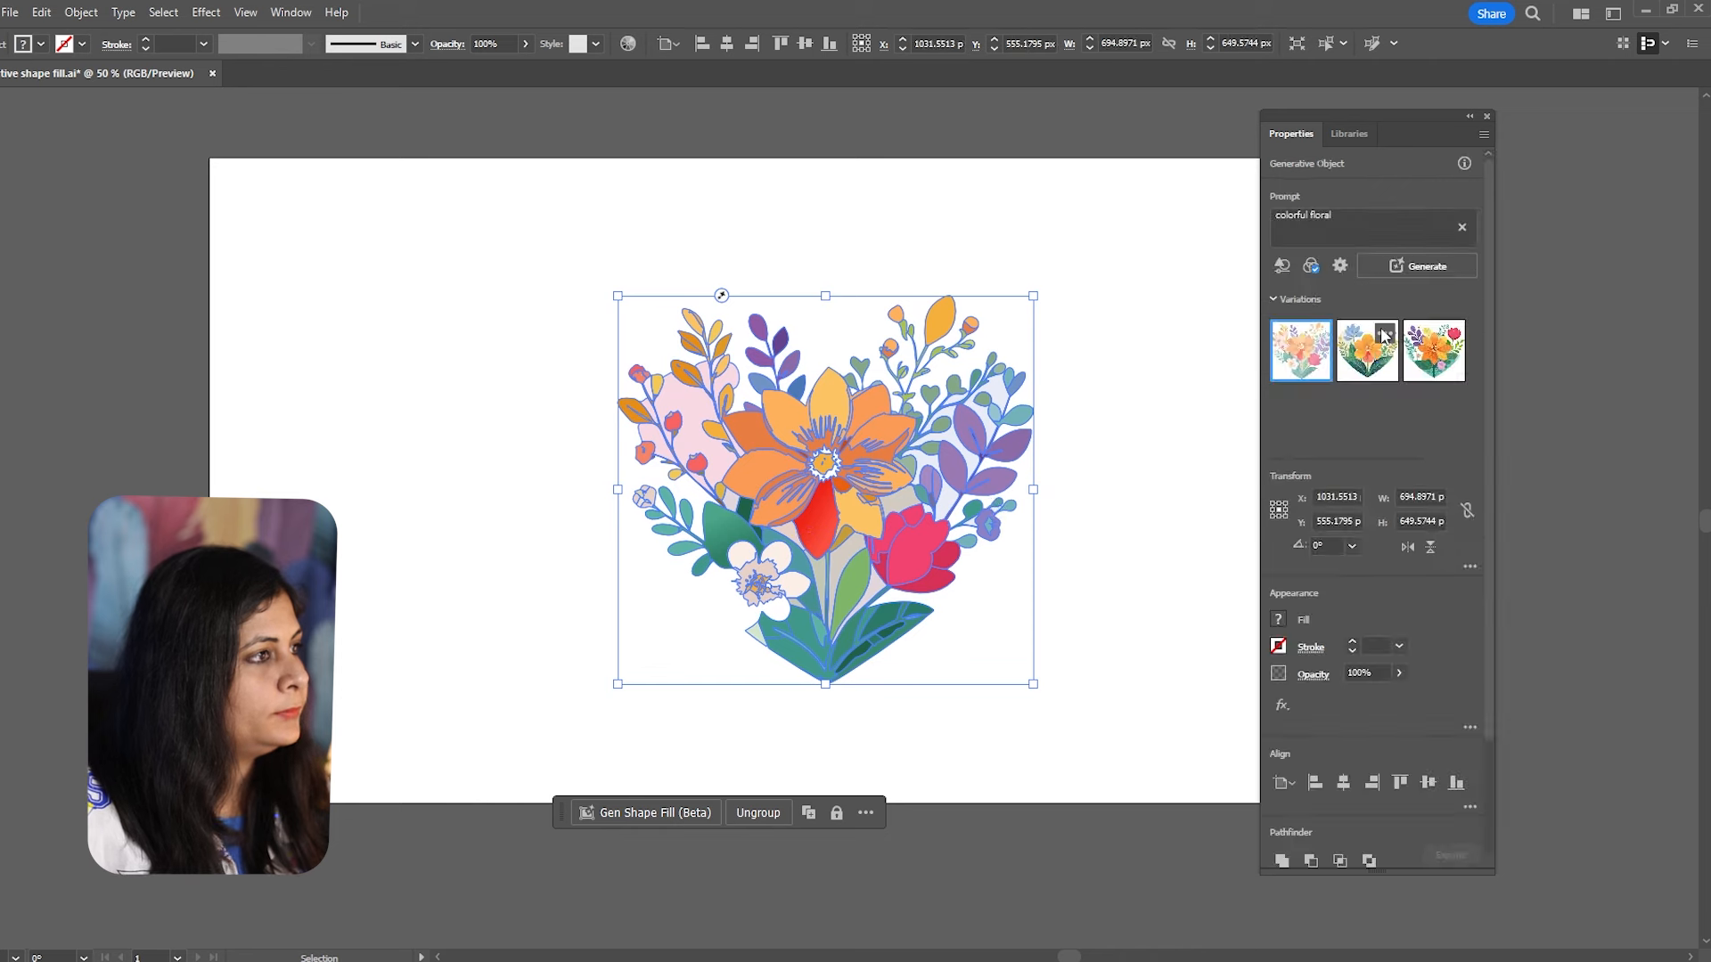
click(1372, 357)
click(1446, 365)
click(1146, 504)
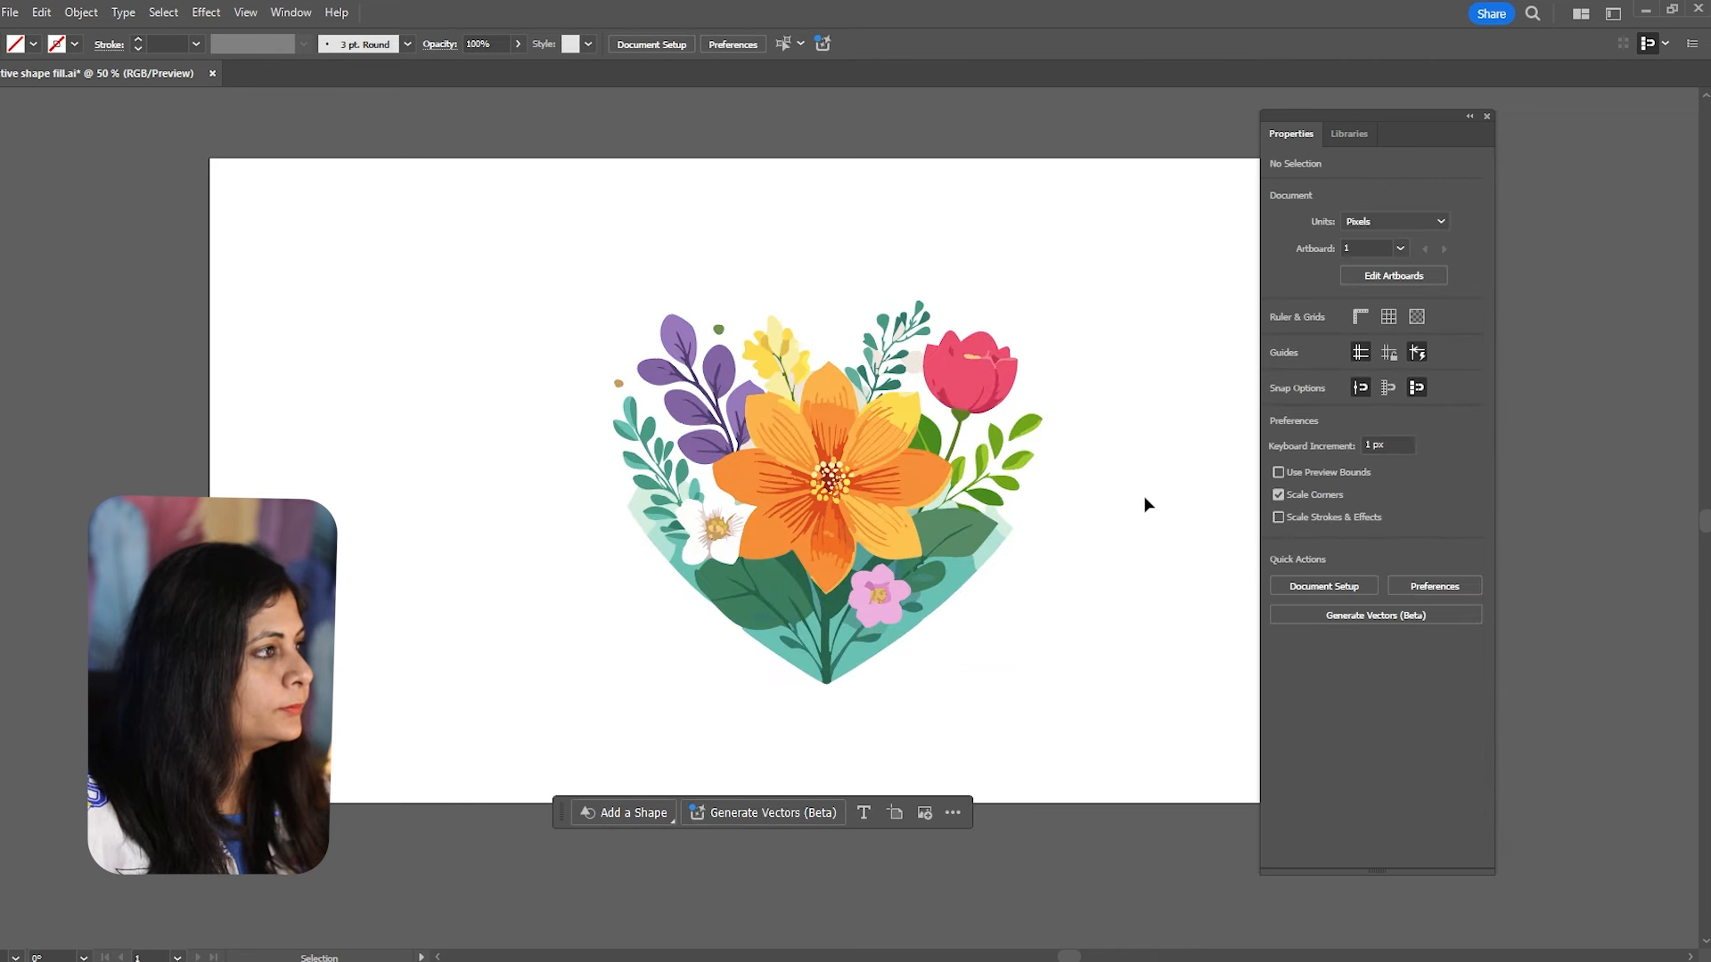
Change the floral heart's prompt to "colorful array of small spring flowers with leaves" and generate new variations.
click(784, 508)
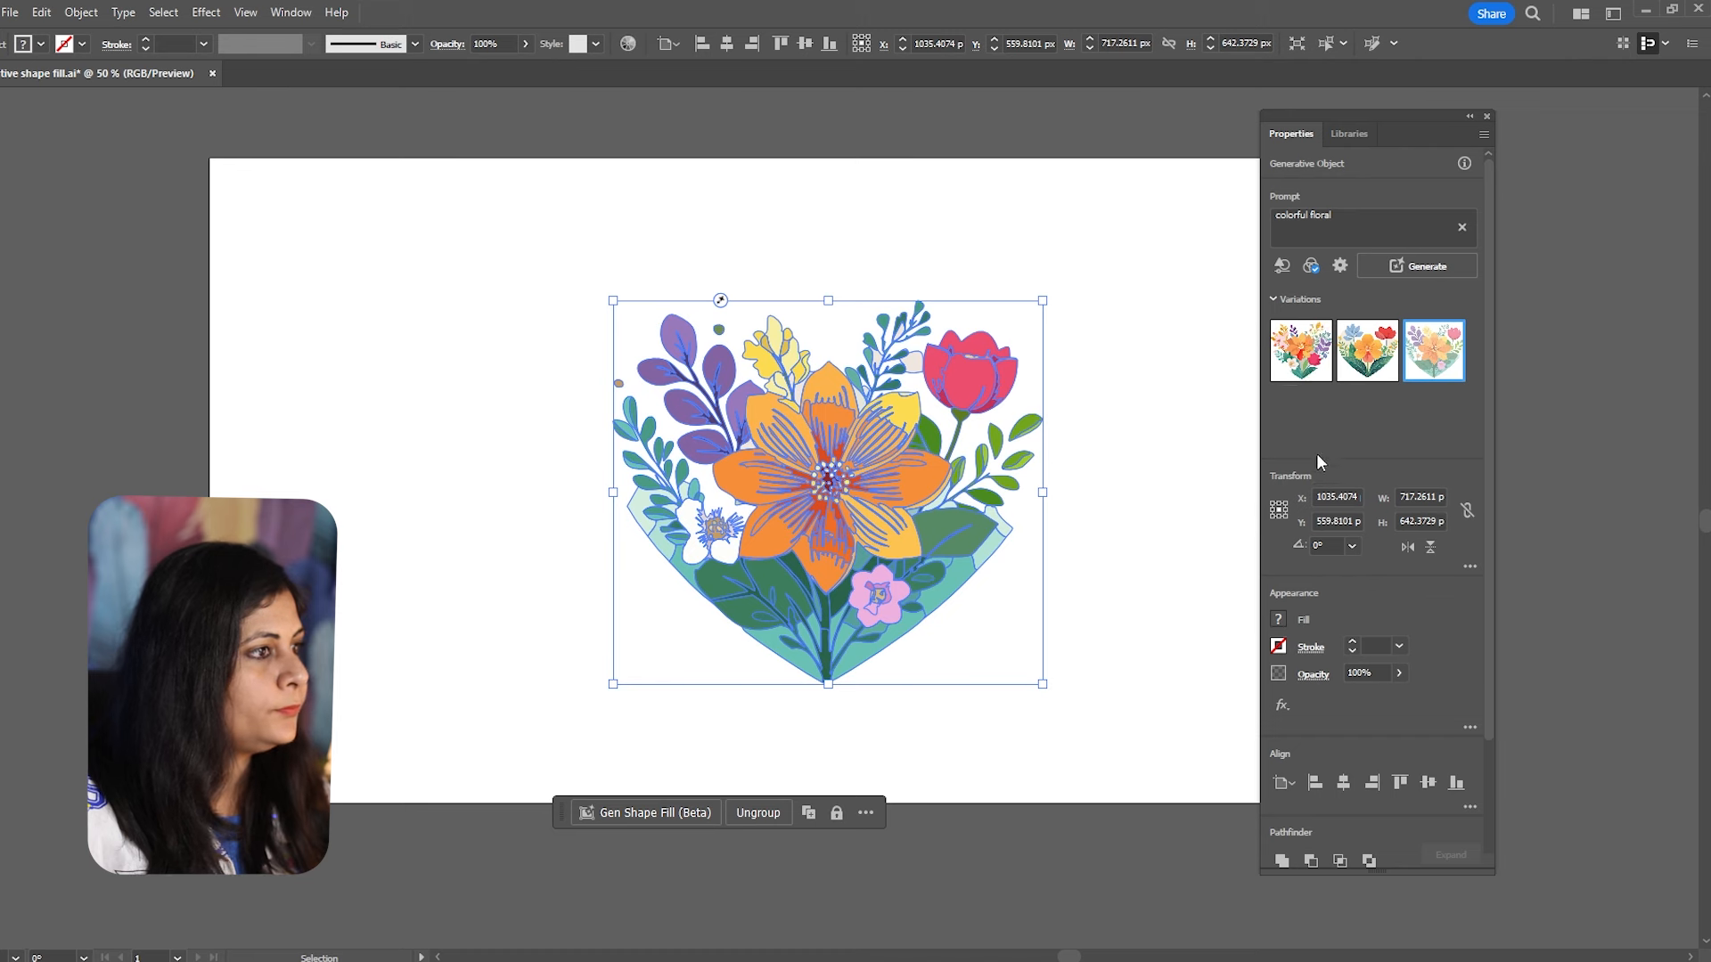
click(1350, 215)
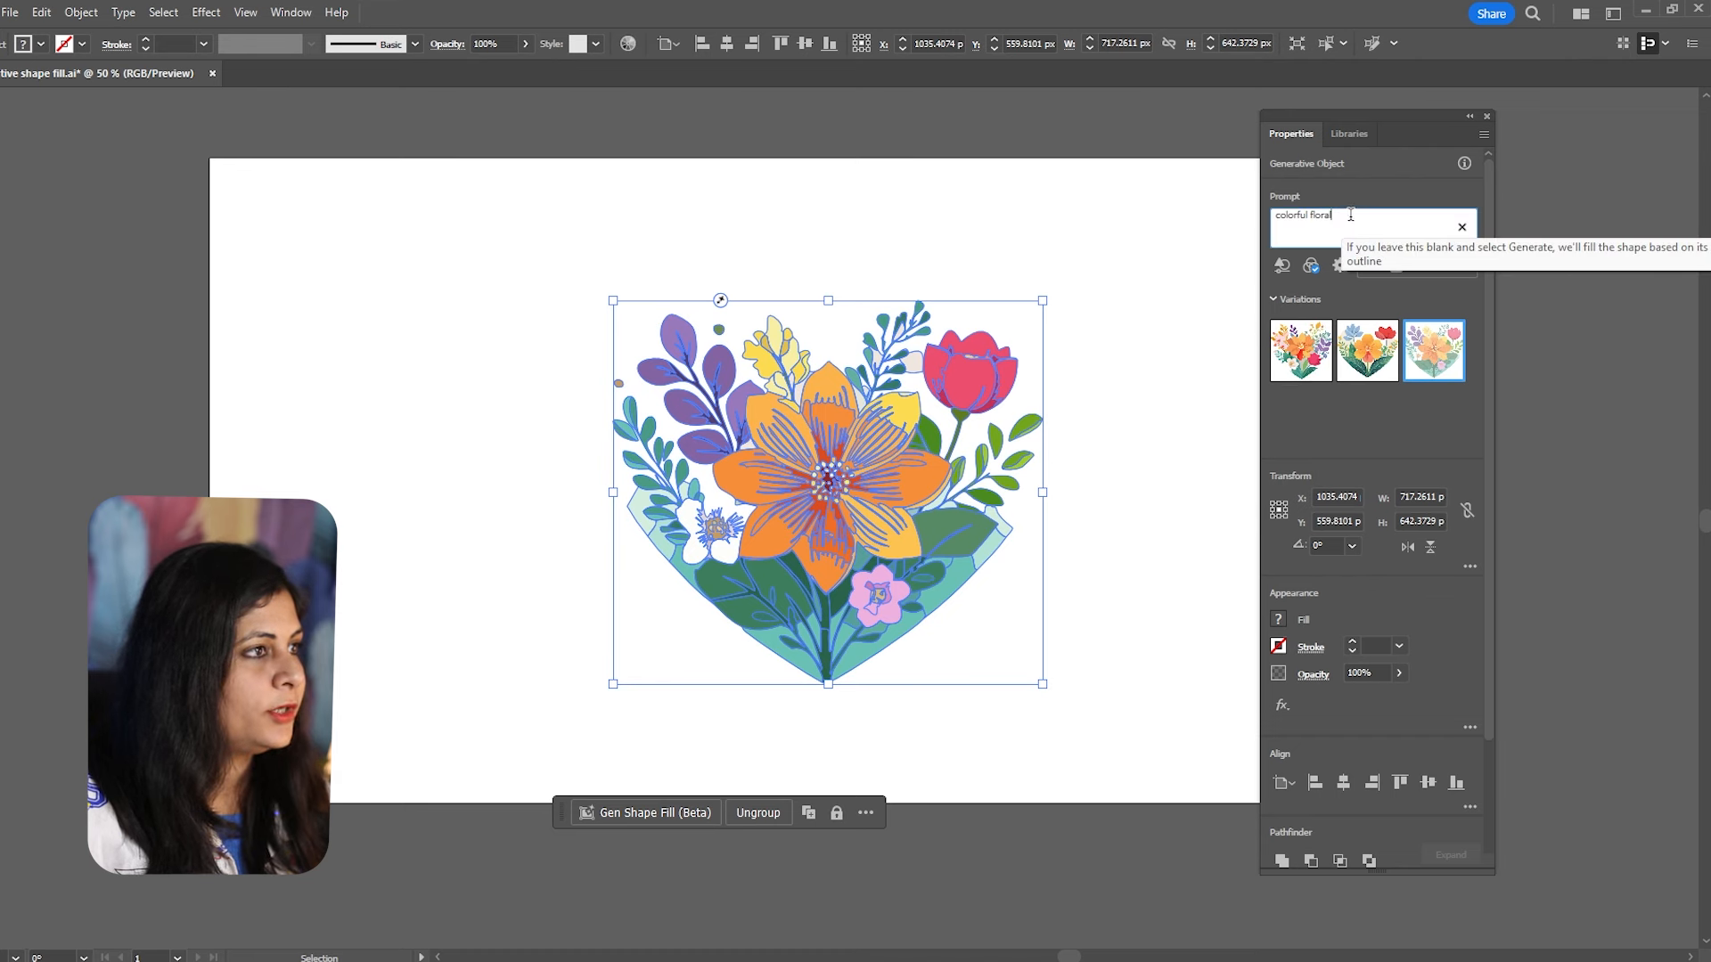
drag(1358, 211, 1311, 218)
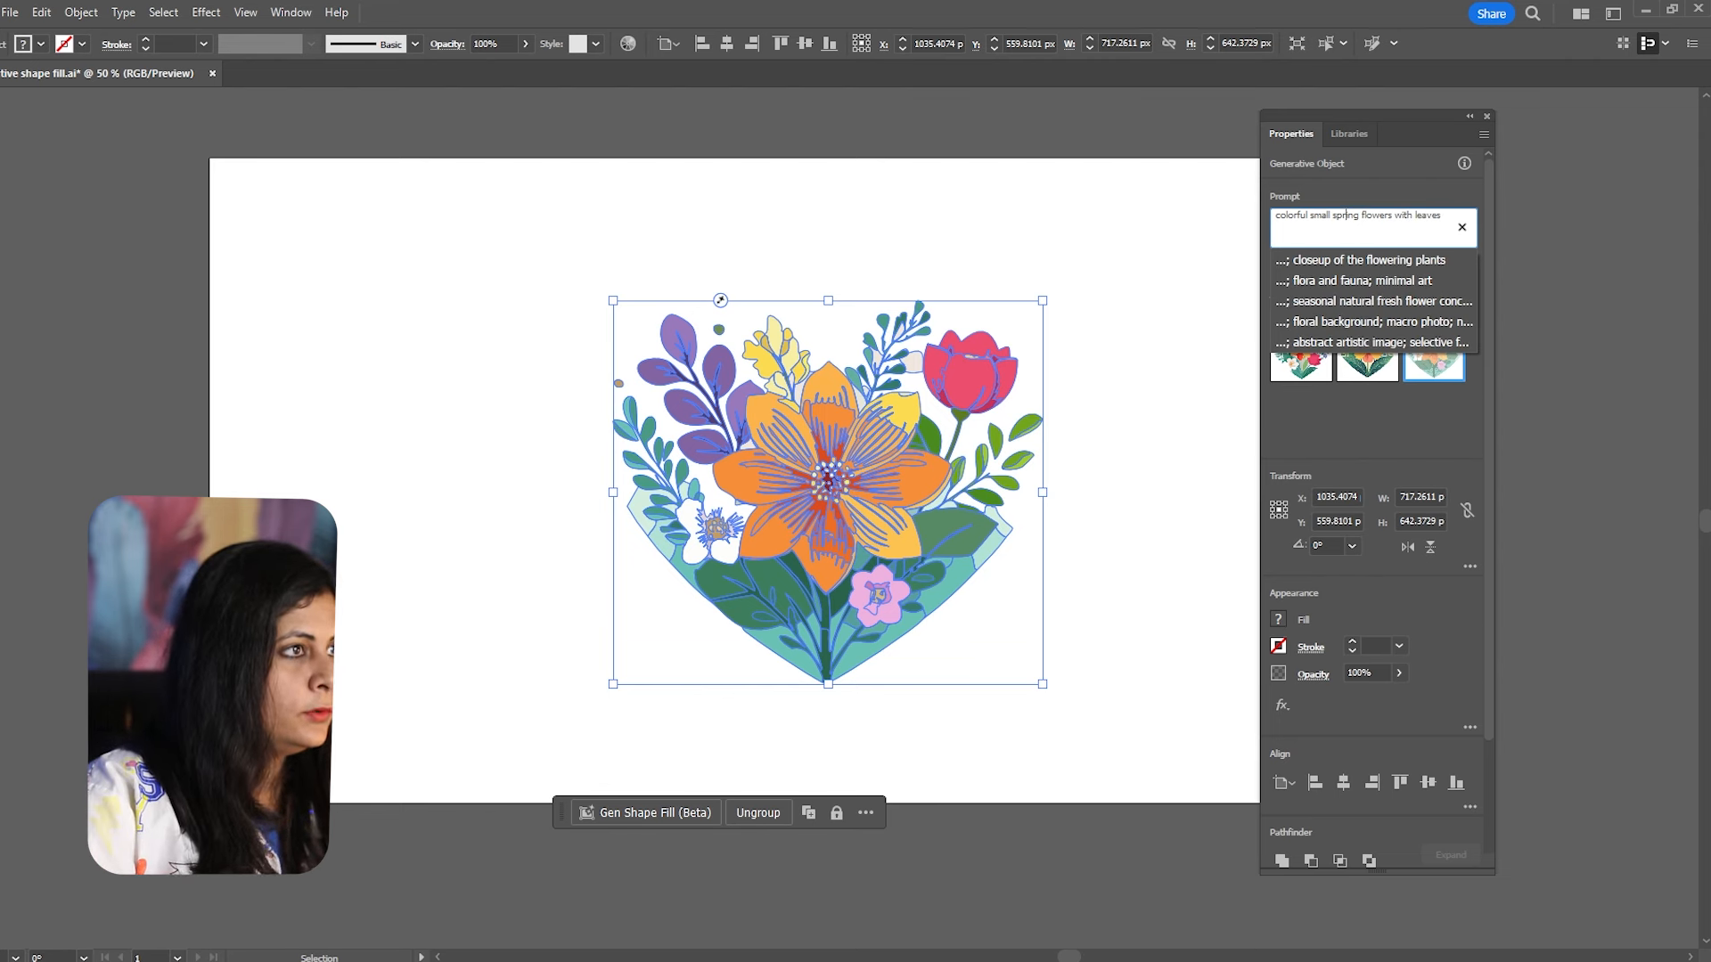
text(array of)
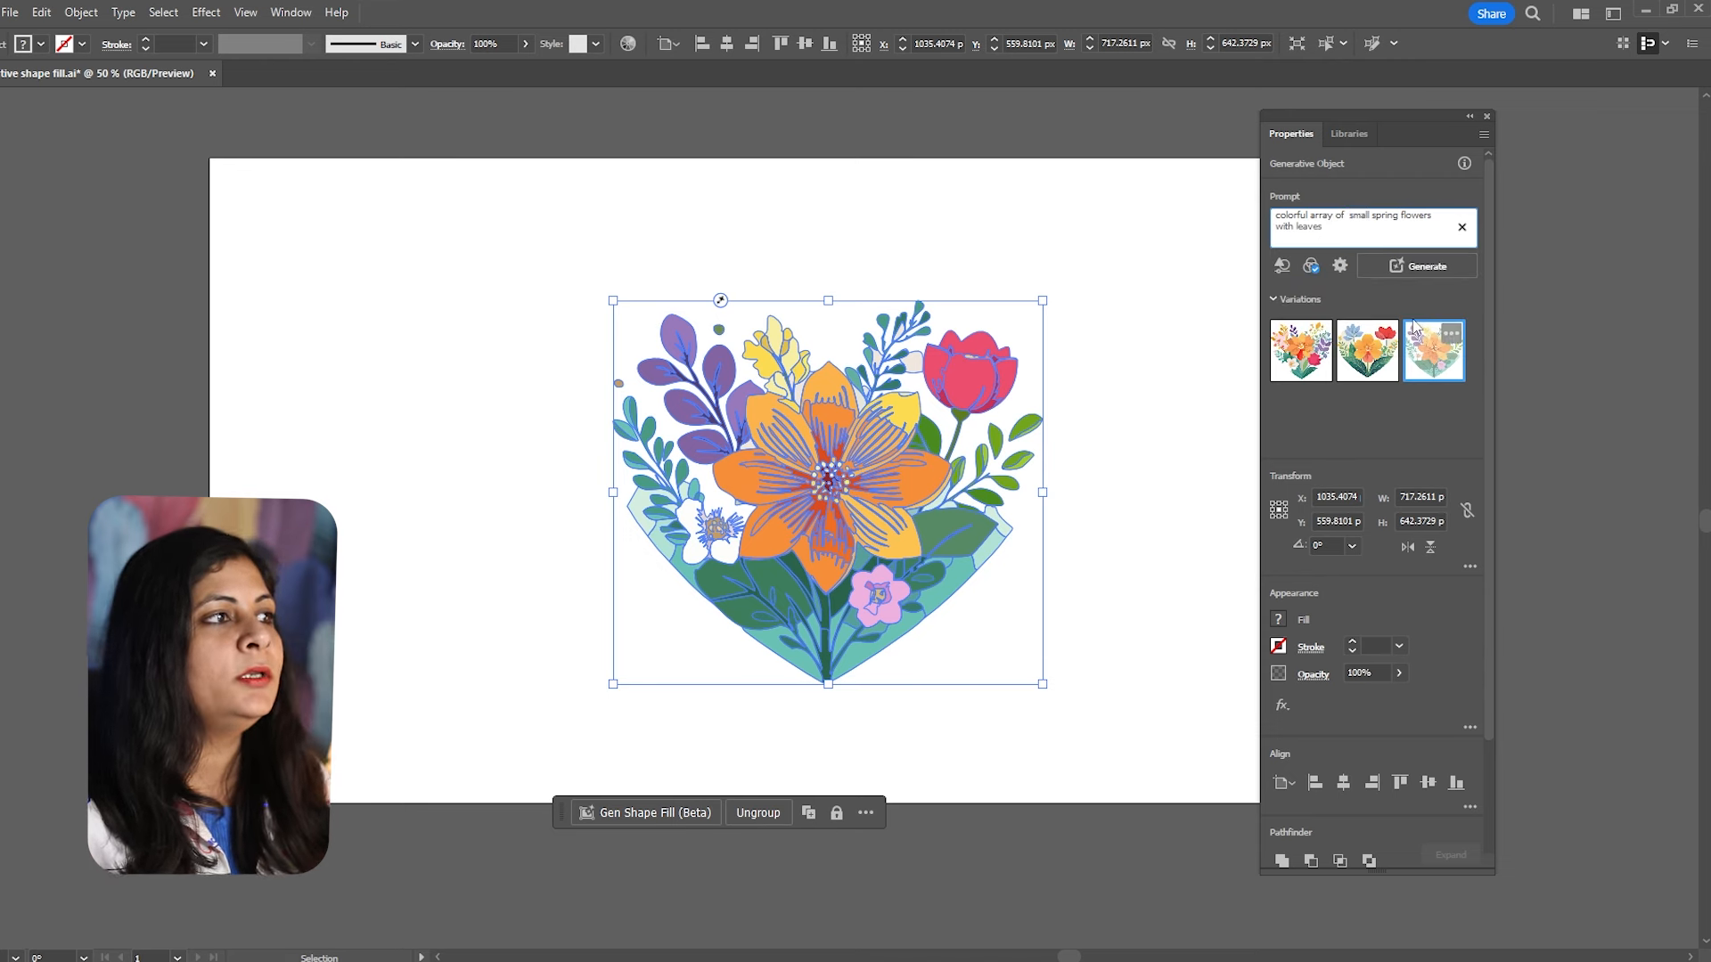
click(1405, 272)
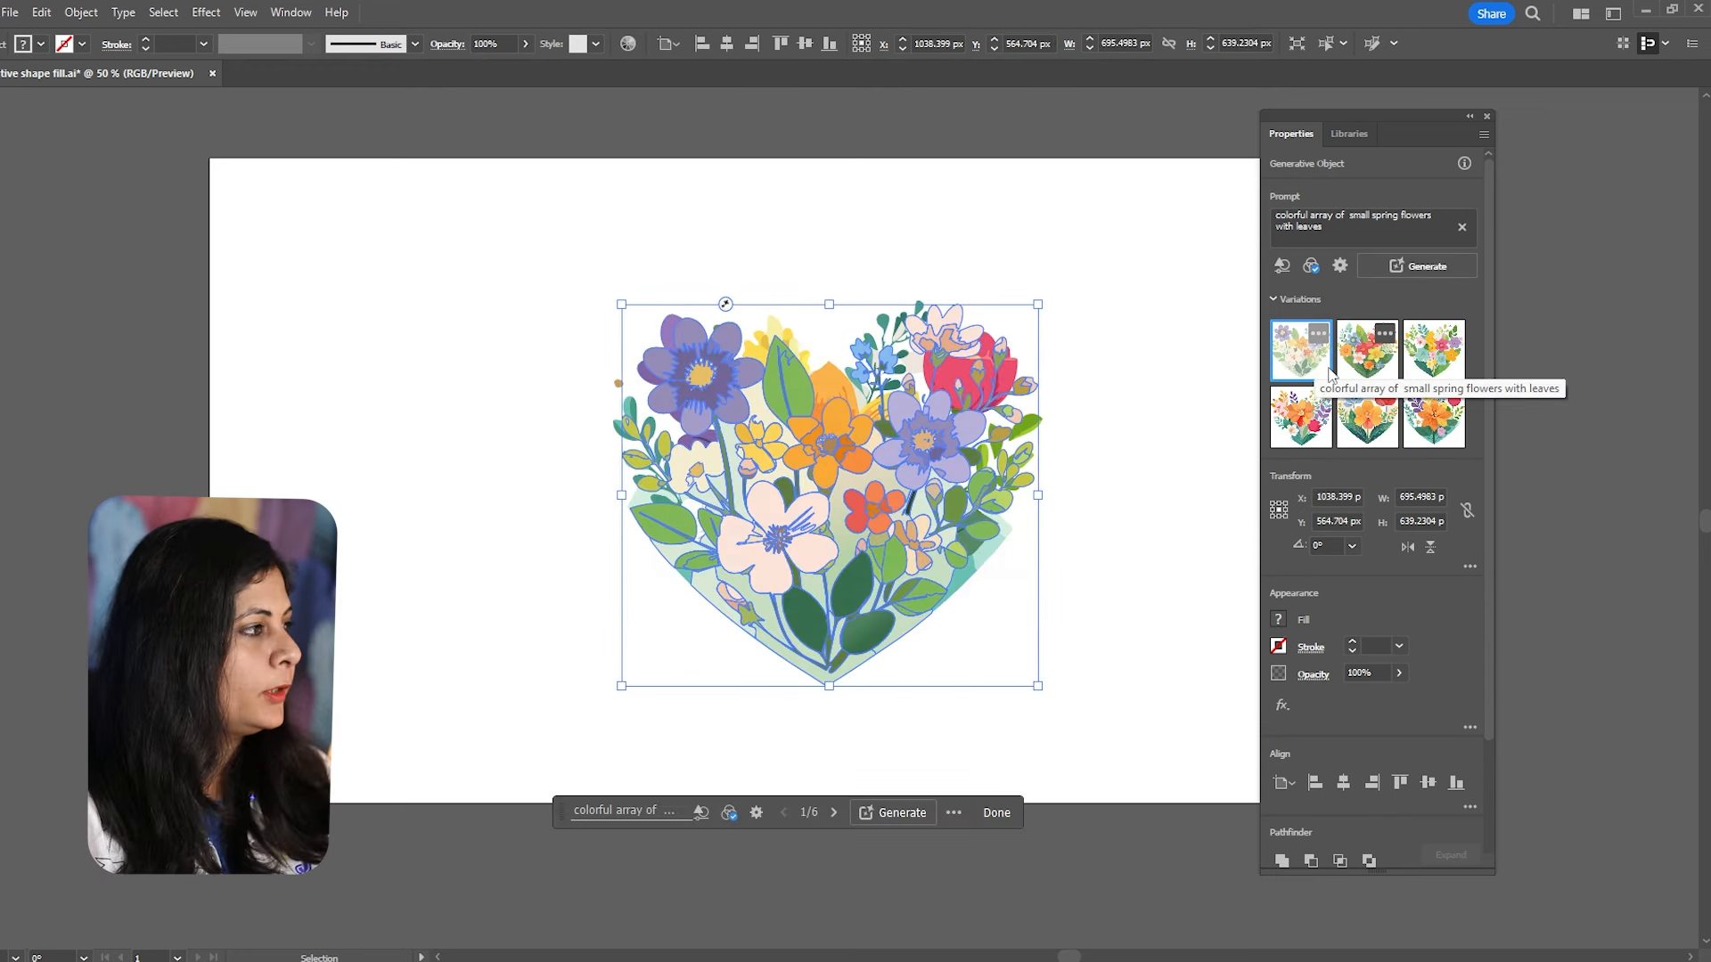
Preview the second small spring flowers variation and apply the third one to the heart.
click(1390, 364)
click(1433, 352)
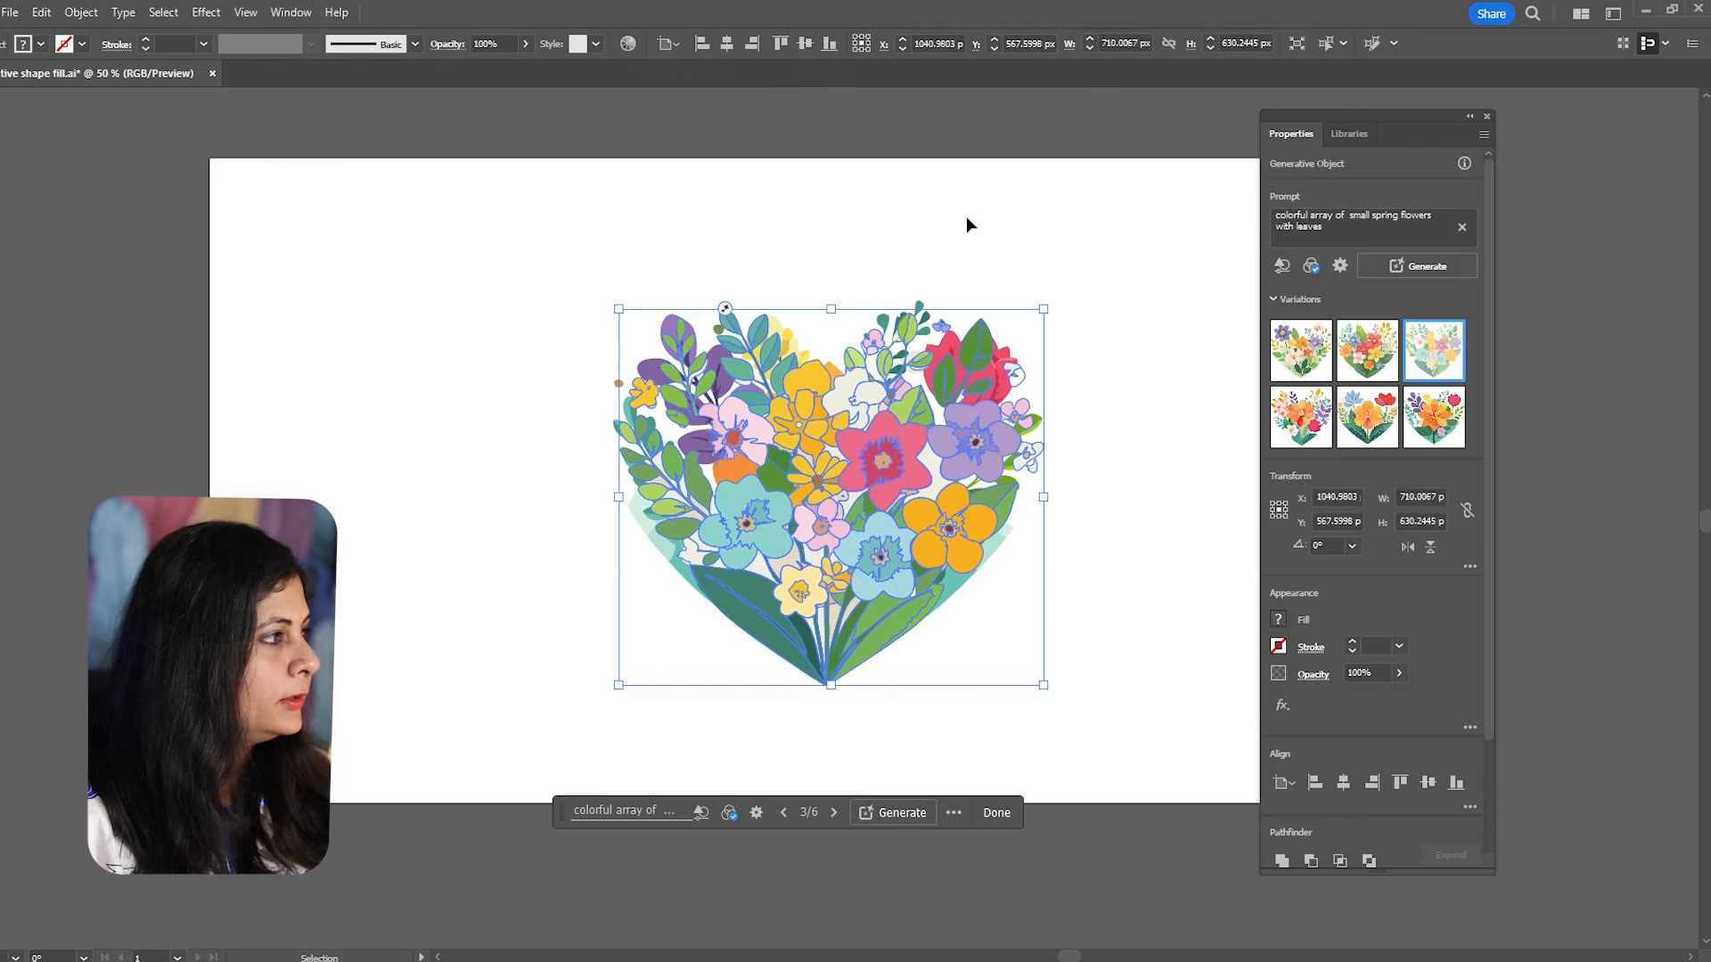
click(940, 189)
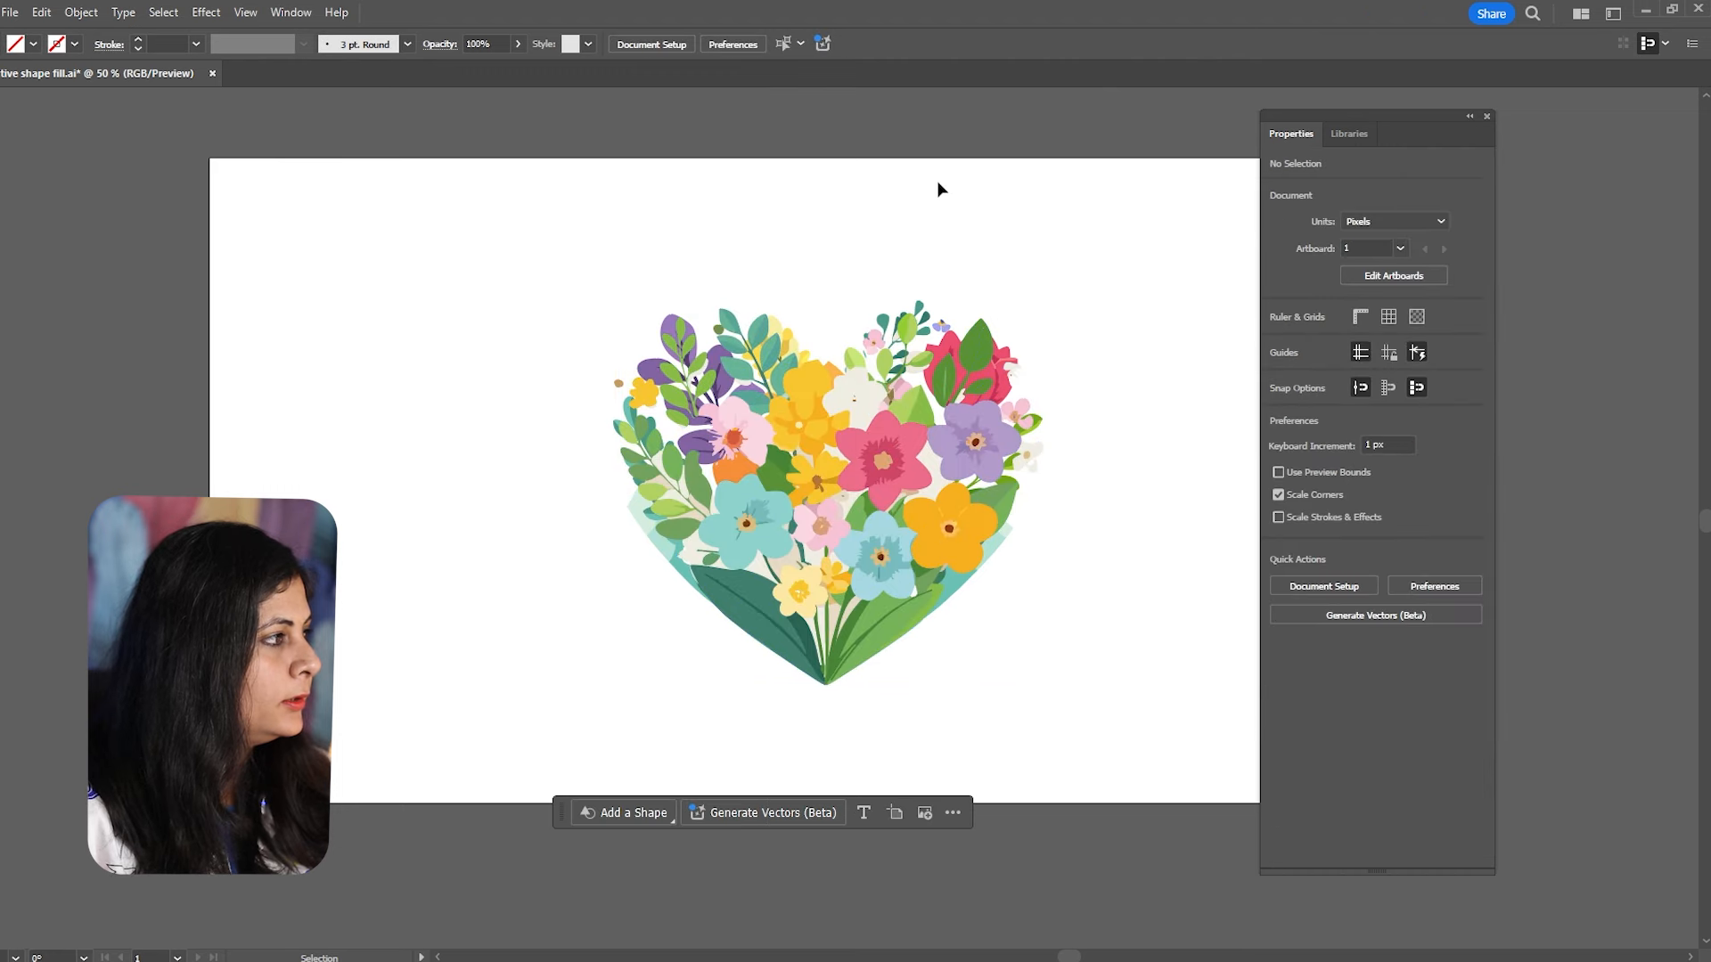
Scale down the heart outline and all its floral artwork together until the spring flowers artwork is about 565 px wide.
click(882, 628)
scroll(926, 425, down, 2)
drag(719, 327, 1052, 570)
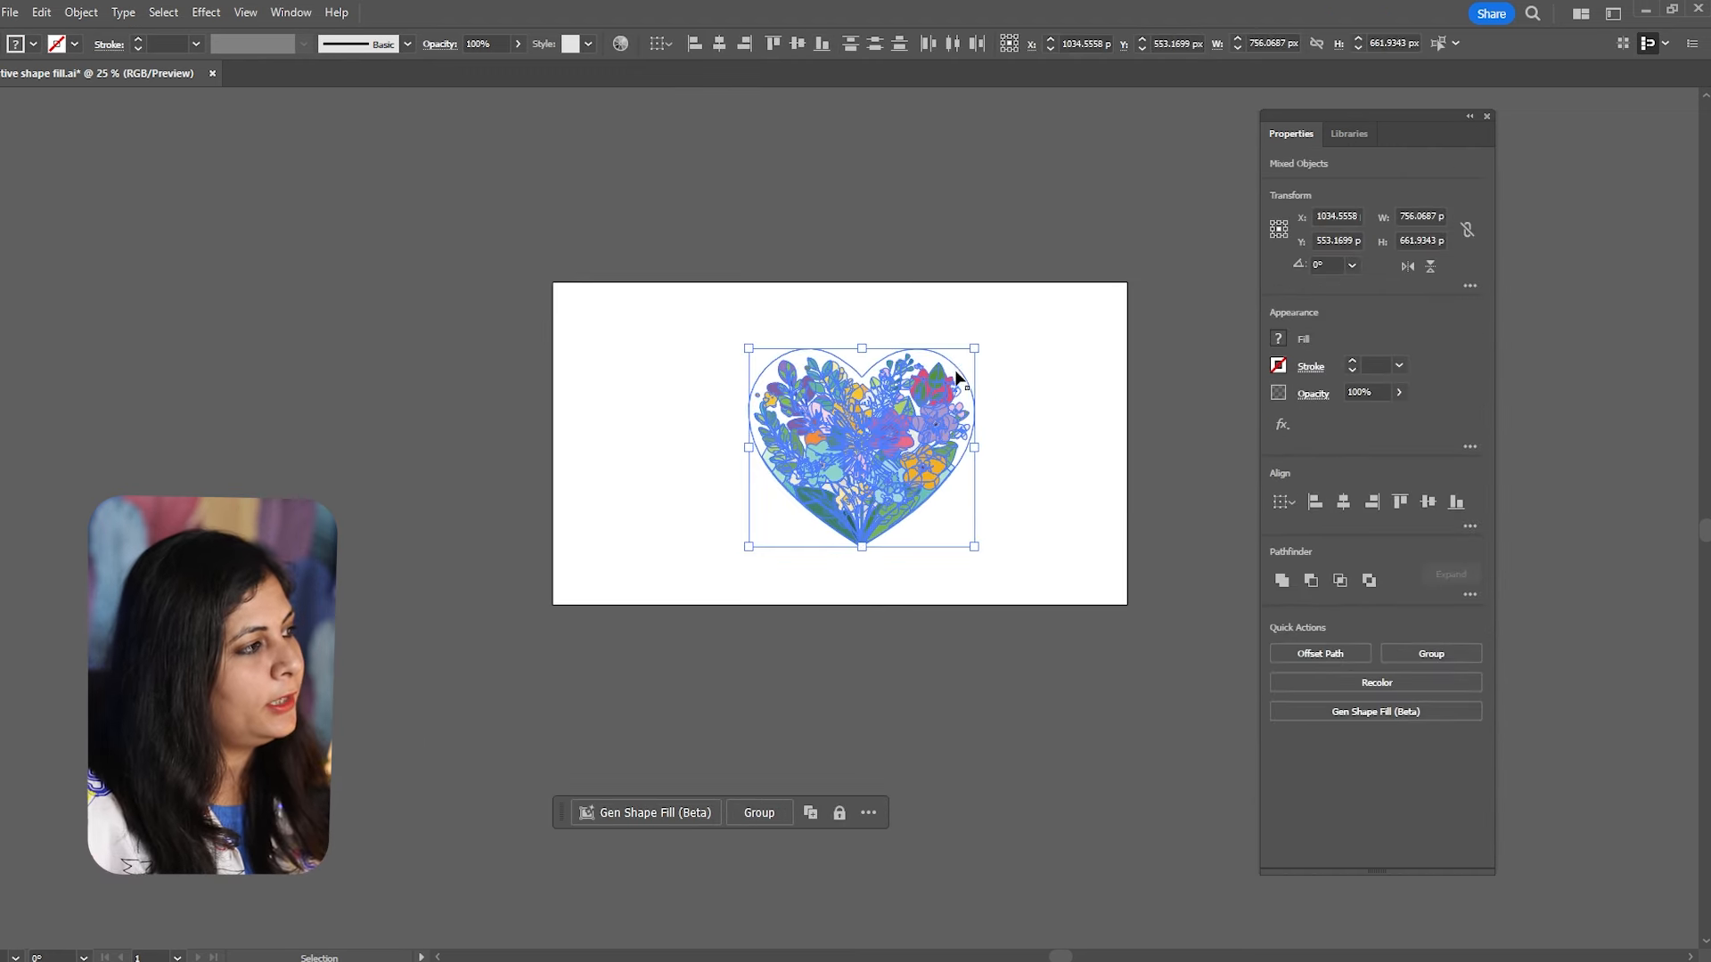
click(1055, 467)
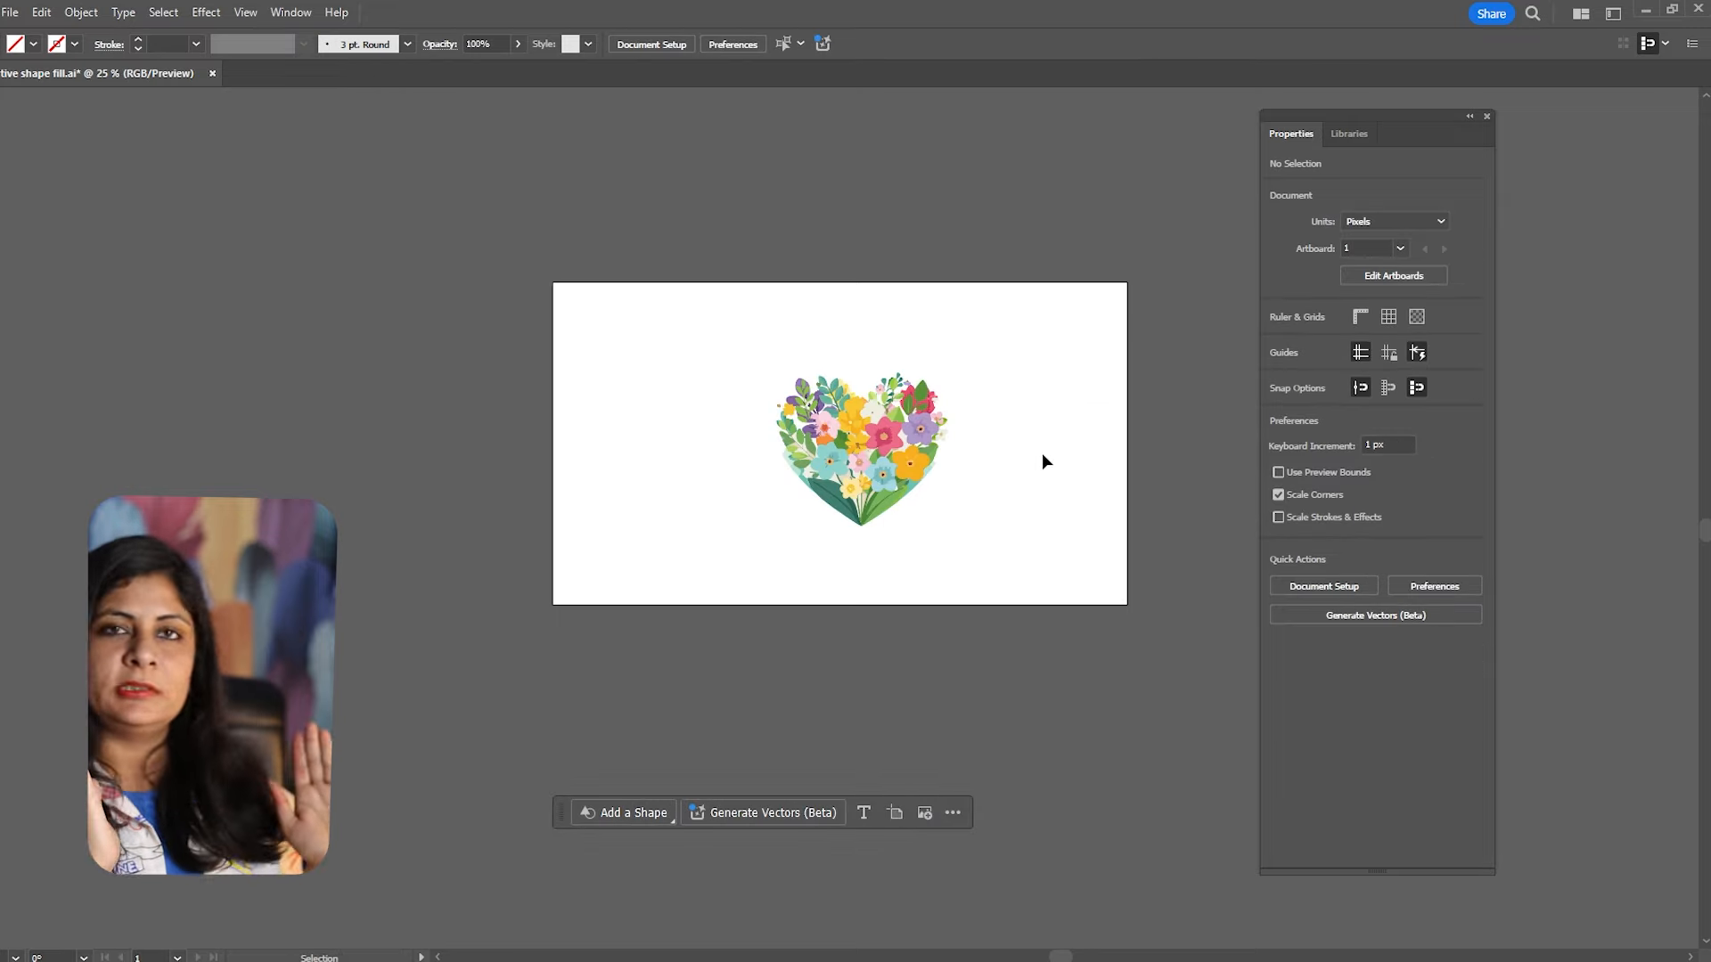
Examine the petals, leaves and vector details of the spring flowers heart at close range.
scroll(1041, 452, up, 8)
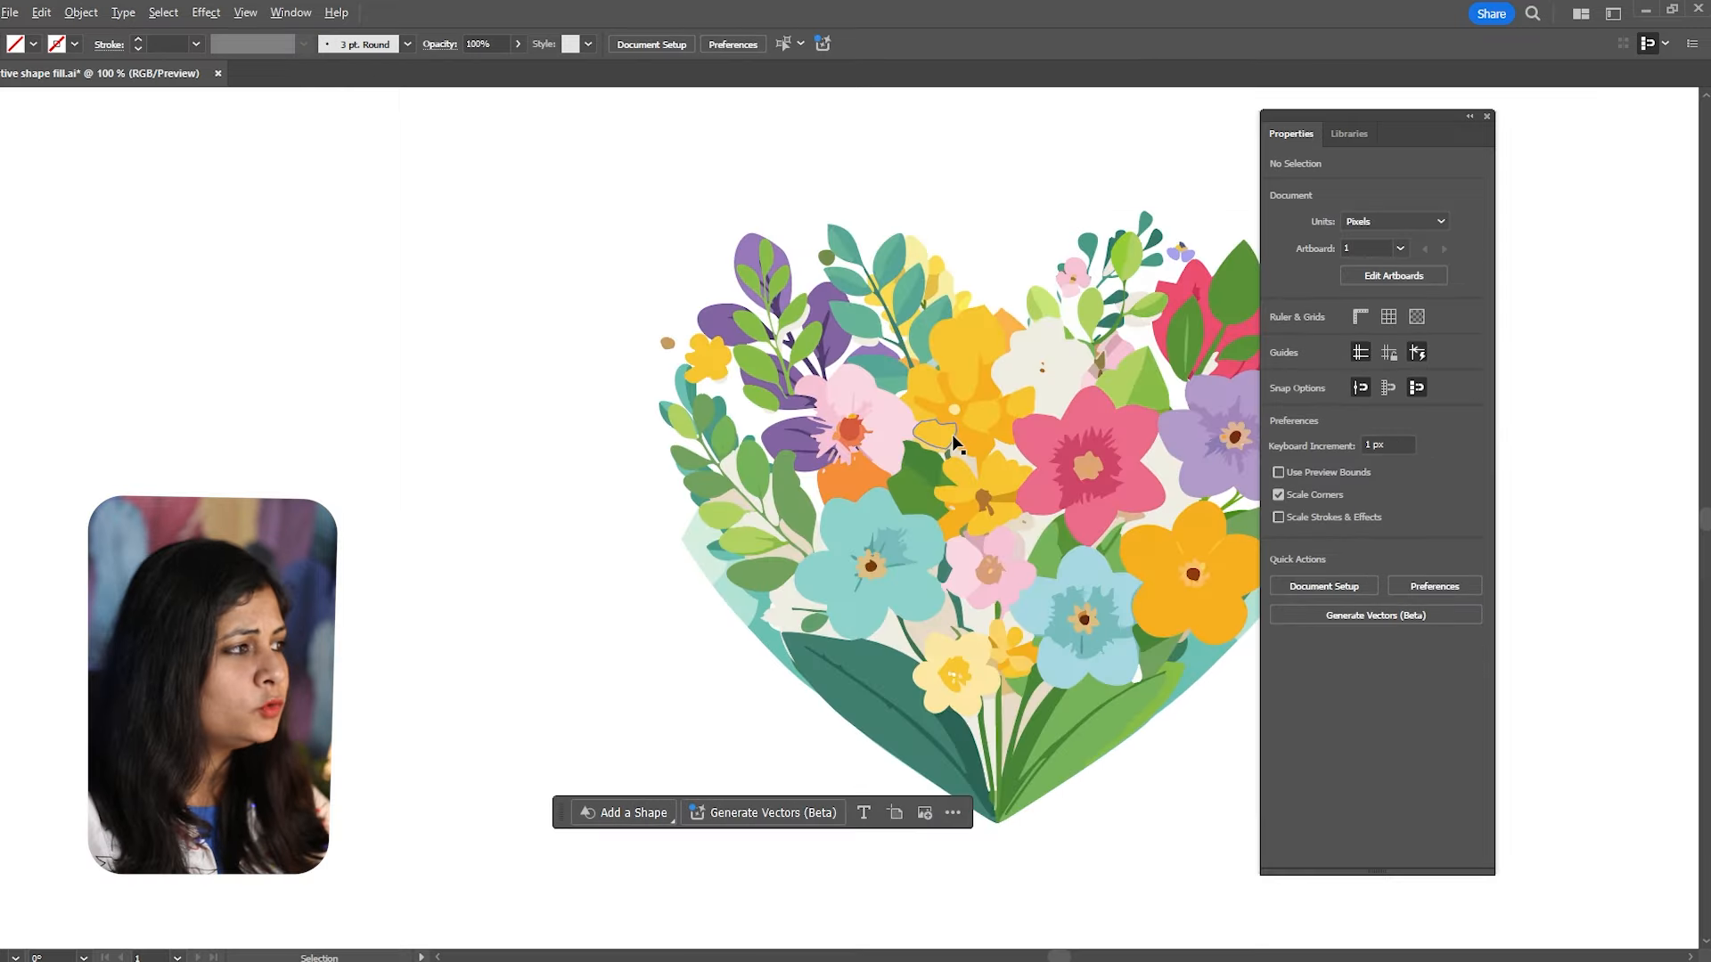
scroll(1008, 495, right, 5)
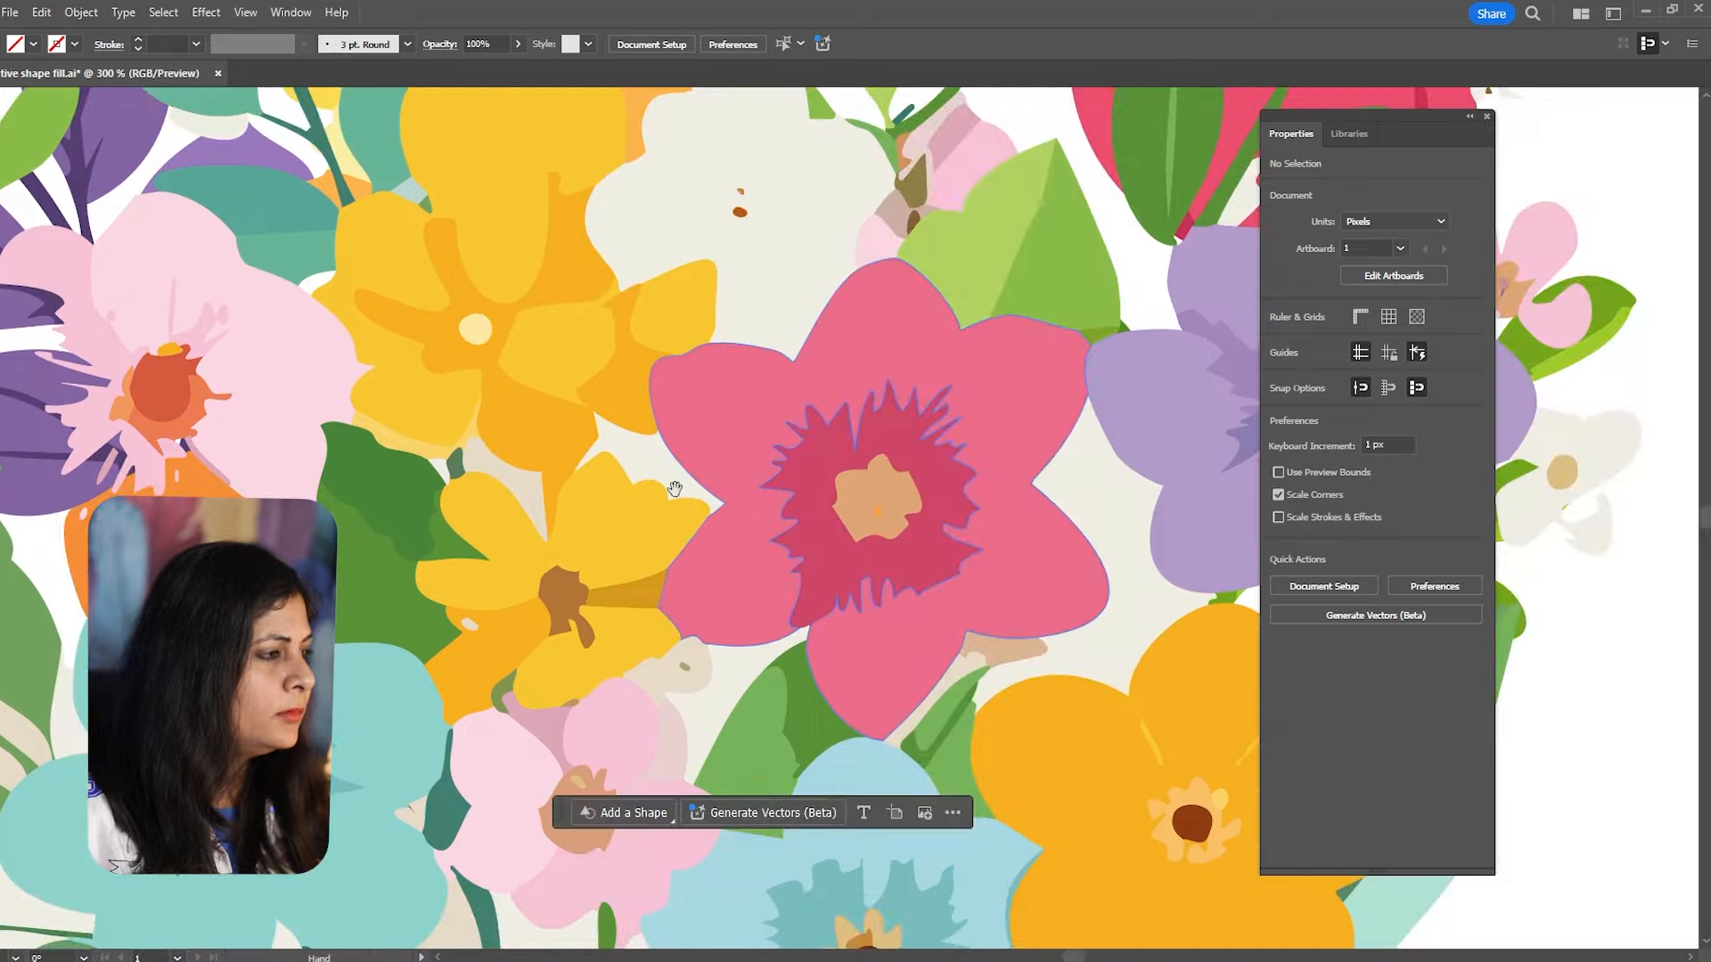
scroll(910, 503, down, 3)
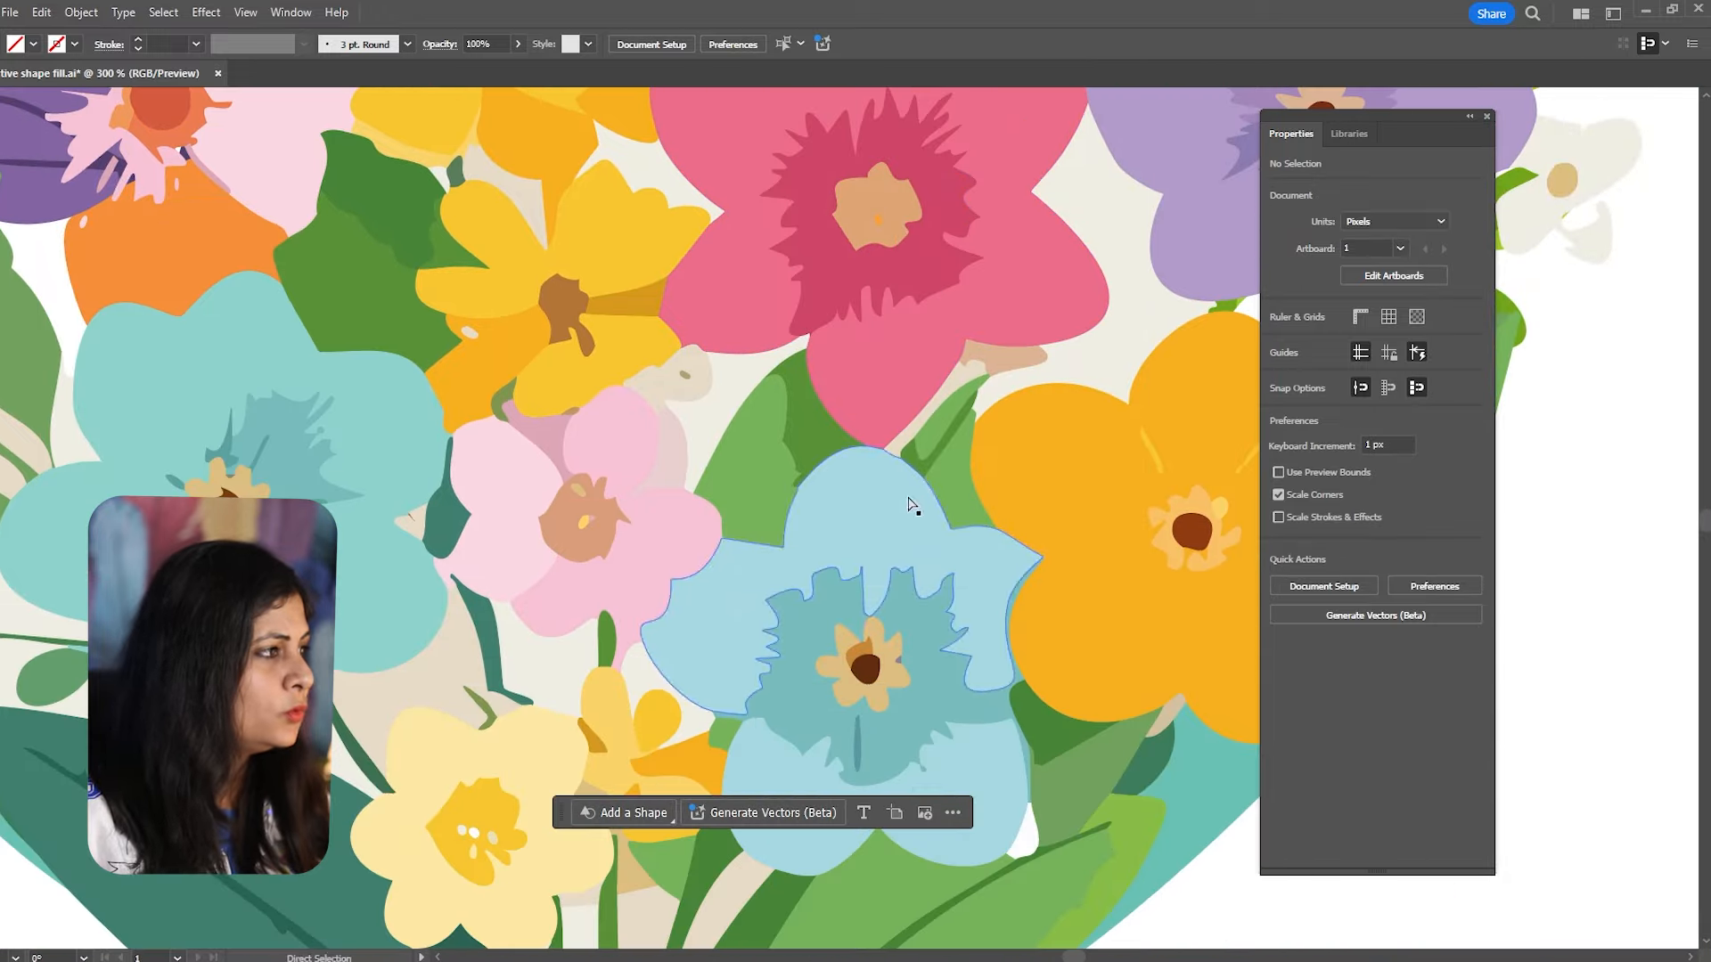
key(ctrl+space)
drag(911, 503, 668, 586)
key(ctrl+space)
drag(898, 556, 804, 593)
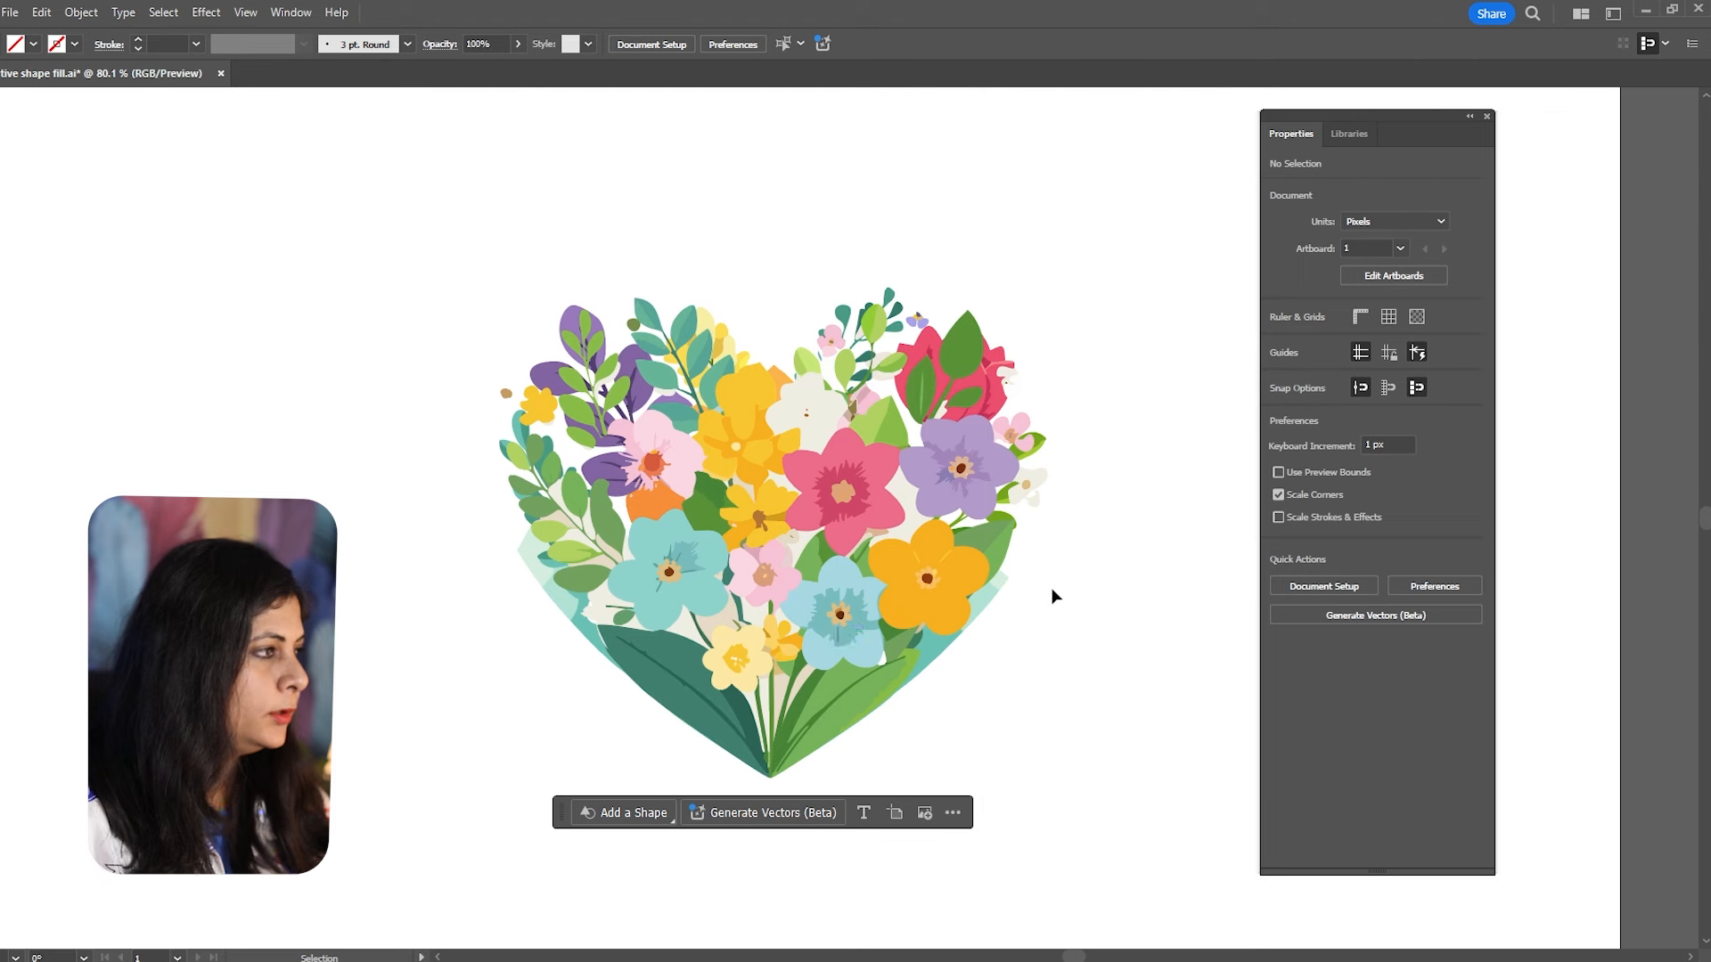
key(ctrl+minus)
key(ctrl+minus)
Move all the stacked heart artwork toward the artboard's left side, and separate the spring flowers heart to the right of the older floral heart.
click(874, 452)
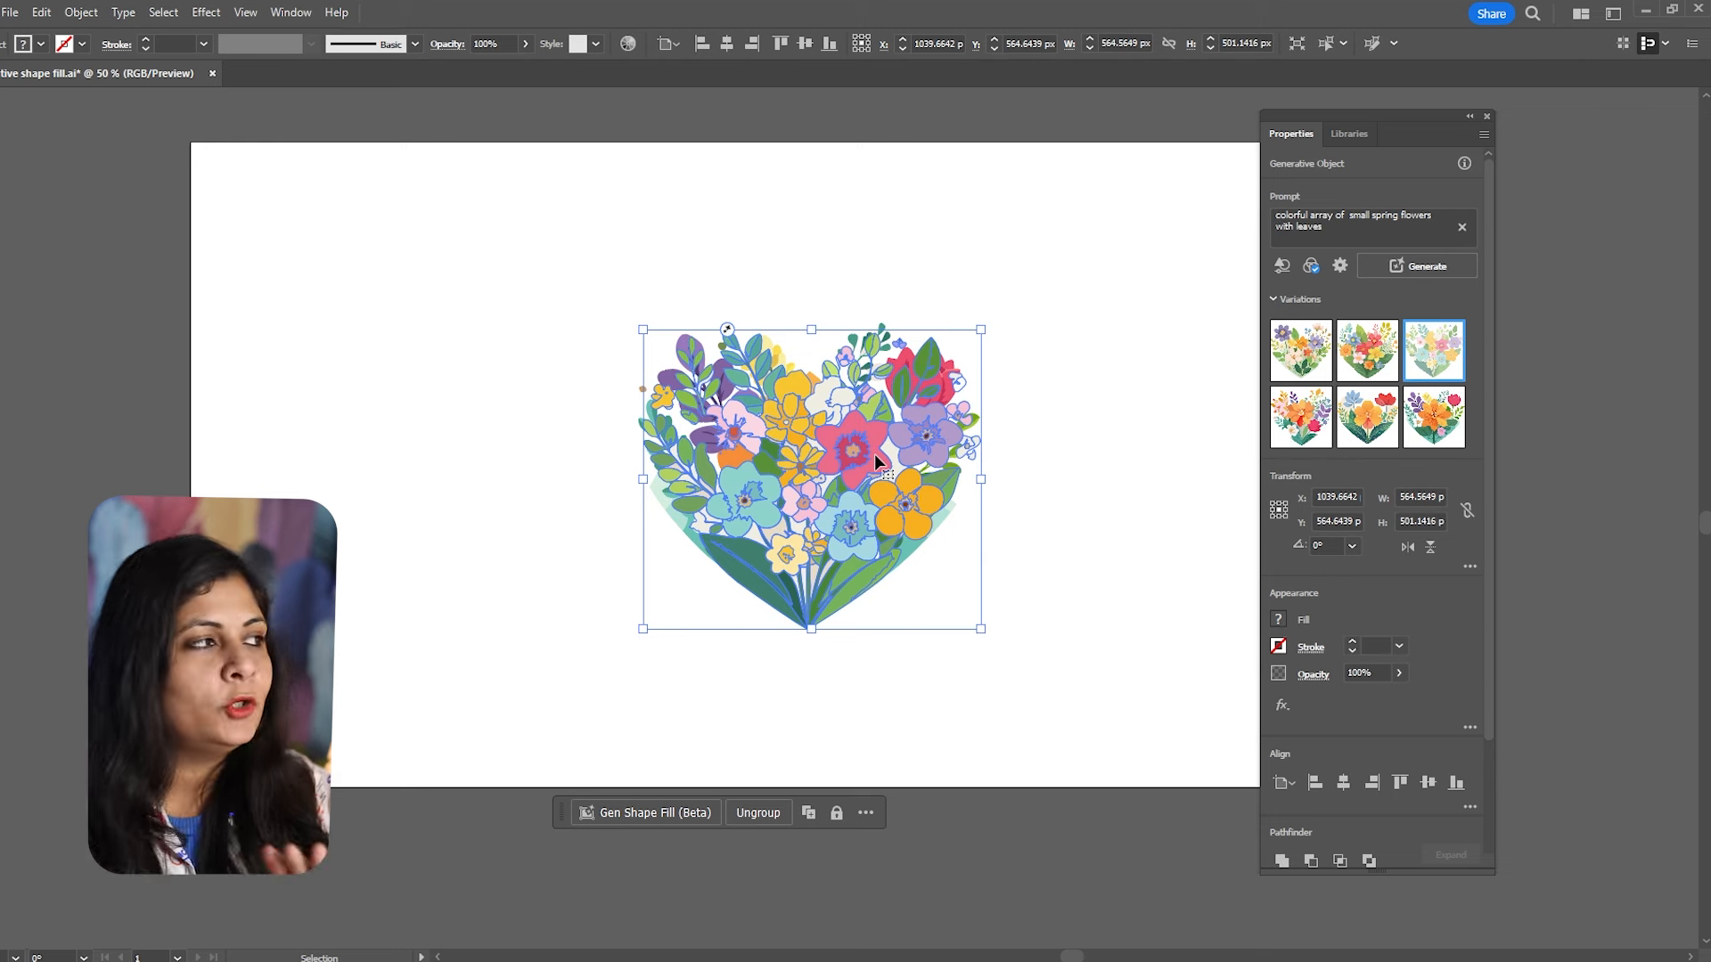
drag(569, 313, 1056, 609)
drag(852, 464, 629, 405)
scroll(479, 407, down, 2)
click(667, 439)
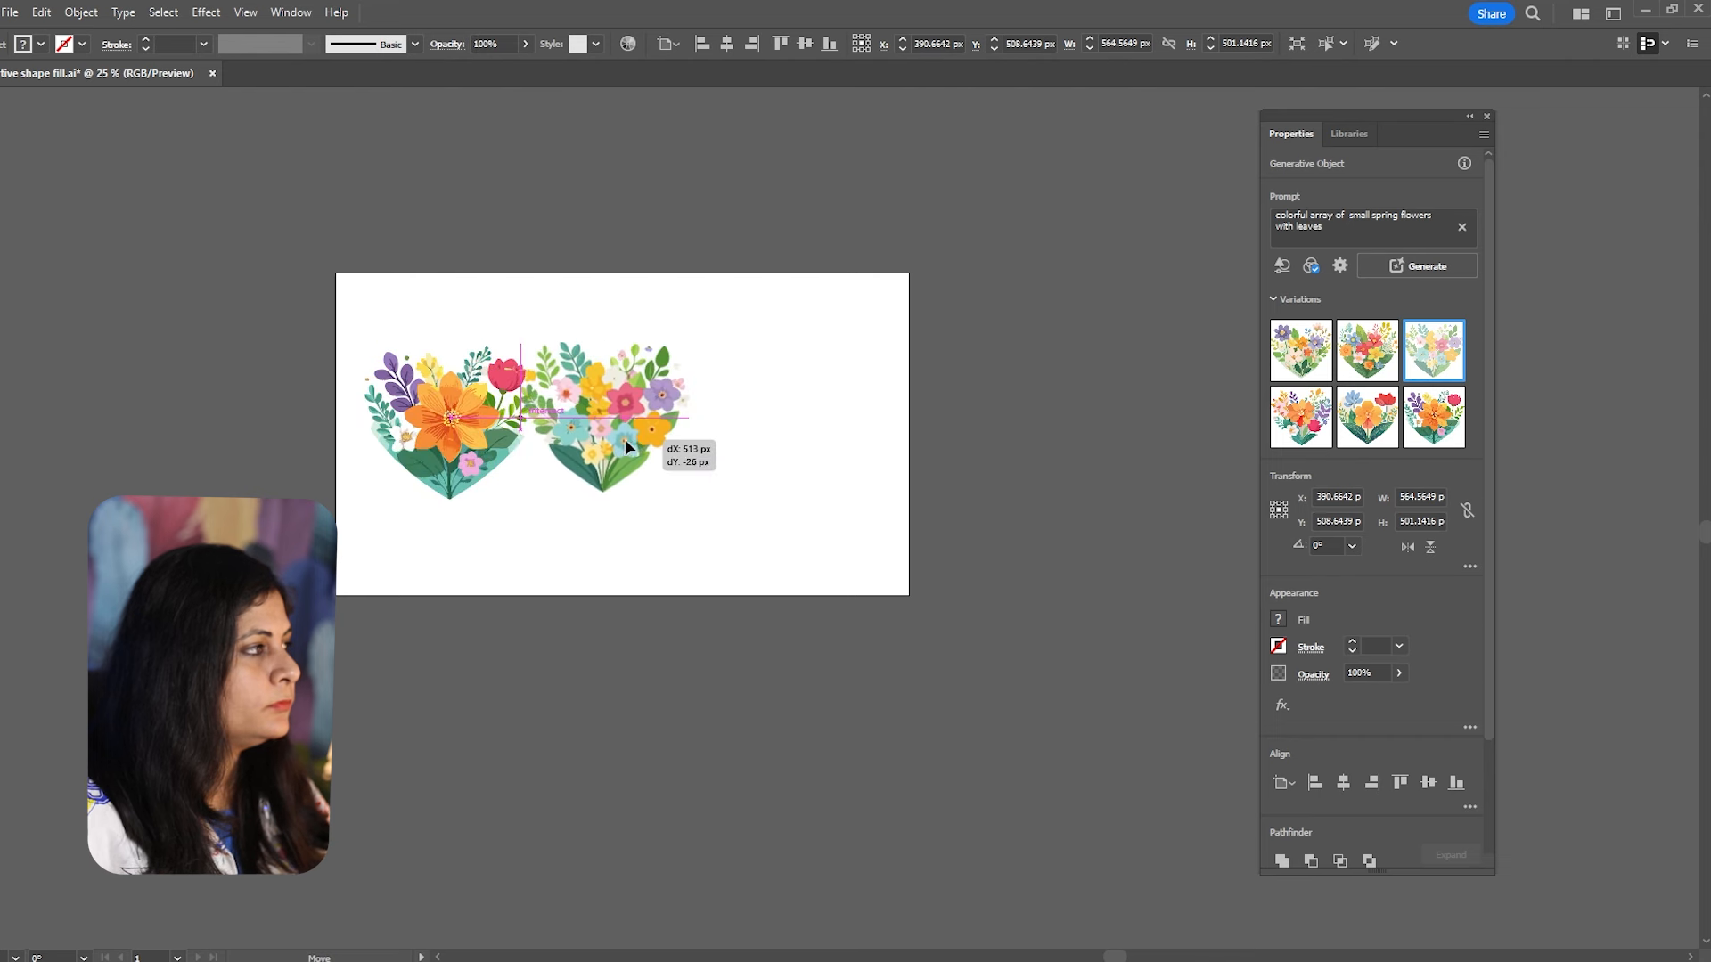
mouse_move(624, 439)
mouse_down()
mouse_move(692, 438)
mouse_move(639, 438)
mouse_up()
Move the older orange-flower heart to the artboard's right edge and delete it.
click(426, 419)
drag(426, 419, 831, 412)
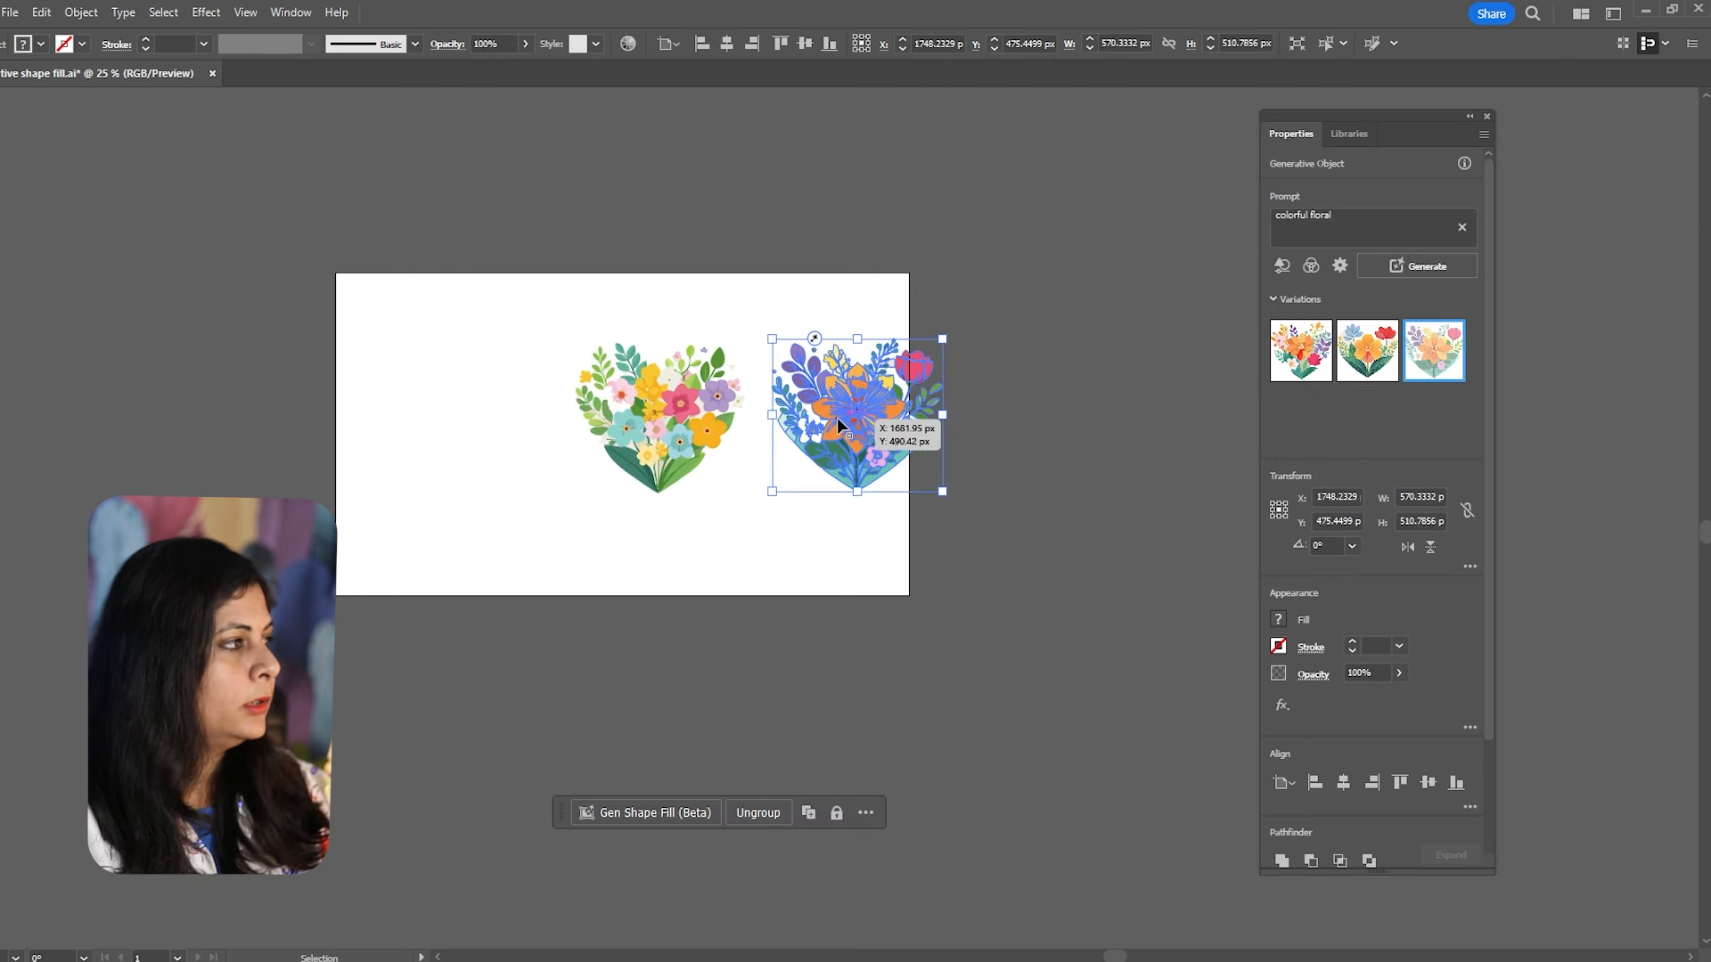
click(1138, 538)
click(848, 413)
key(Delete)
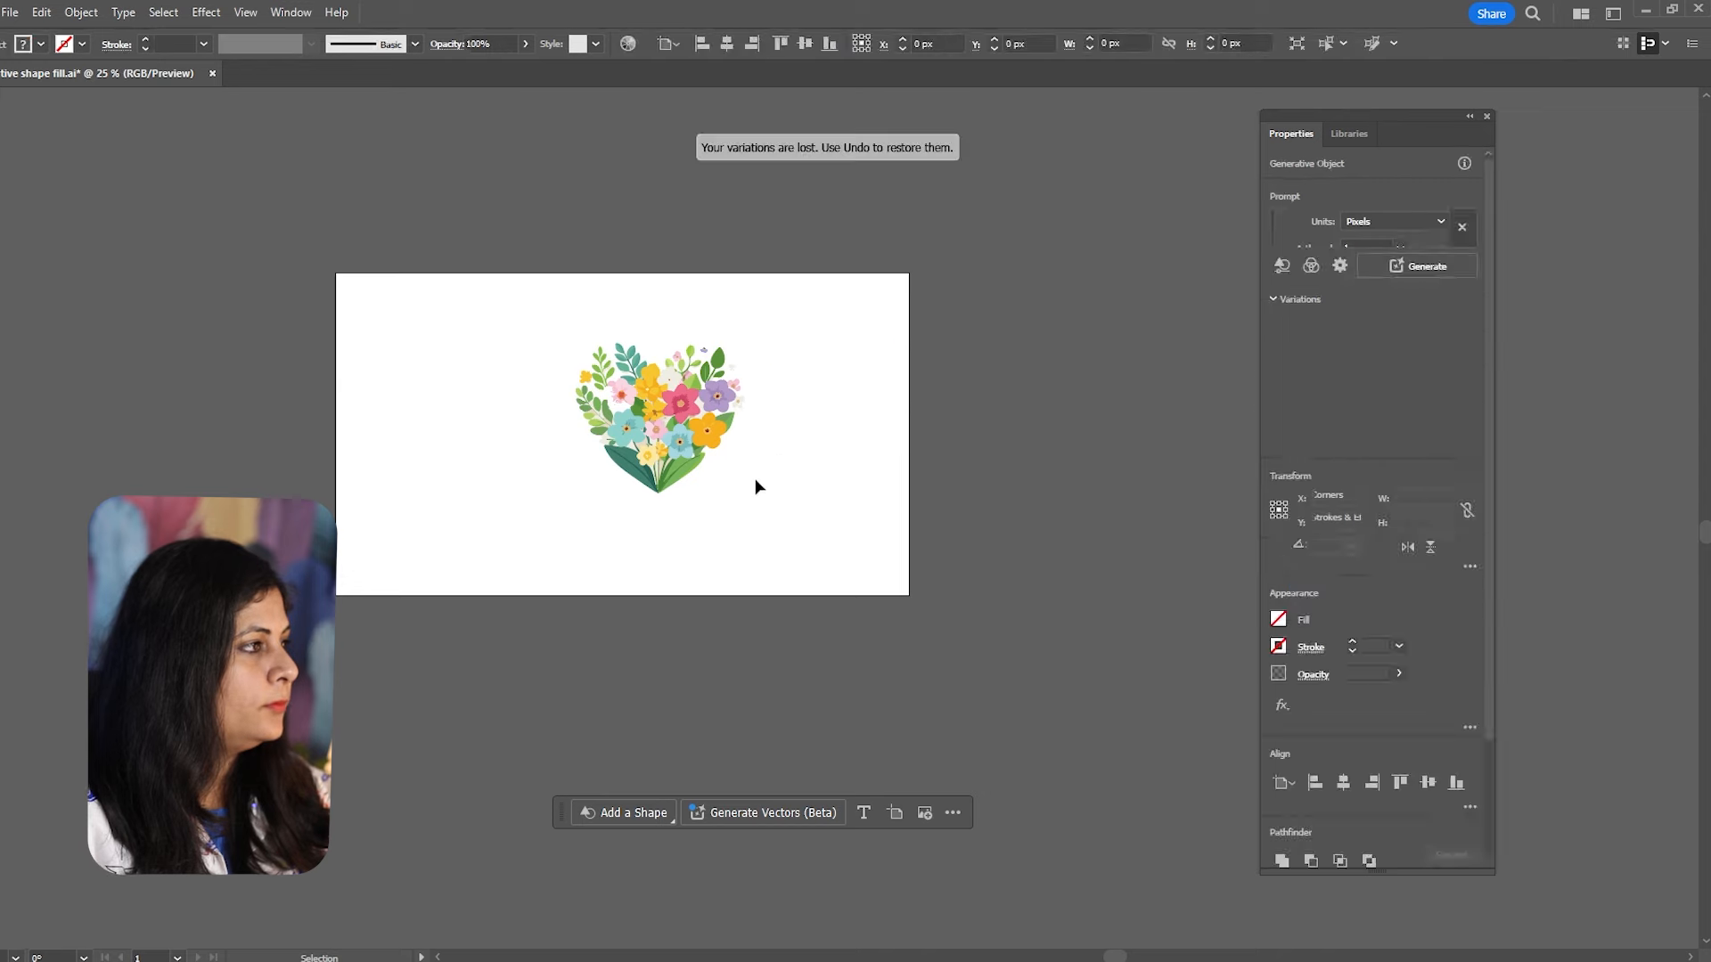
Move the spring flowers heart left to near the artboard's horizontal center.
scroll(640, 424, up, 2)
drag(687, 465, 589, 465)
click(597, 672)
Place a point text object below the heart and enlarge it to about 101 pt, roughly matching the heart's width.
key(t)
click(479, 661)
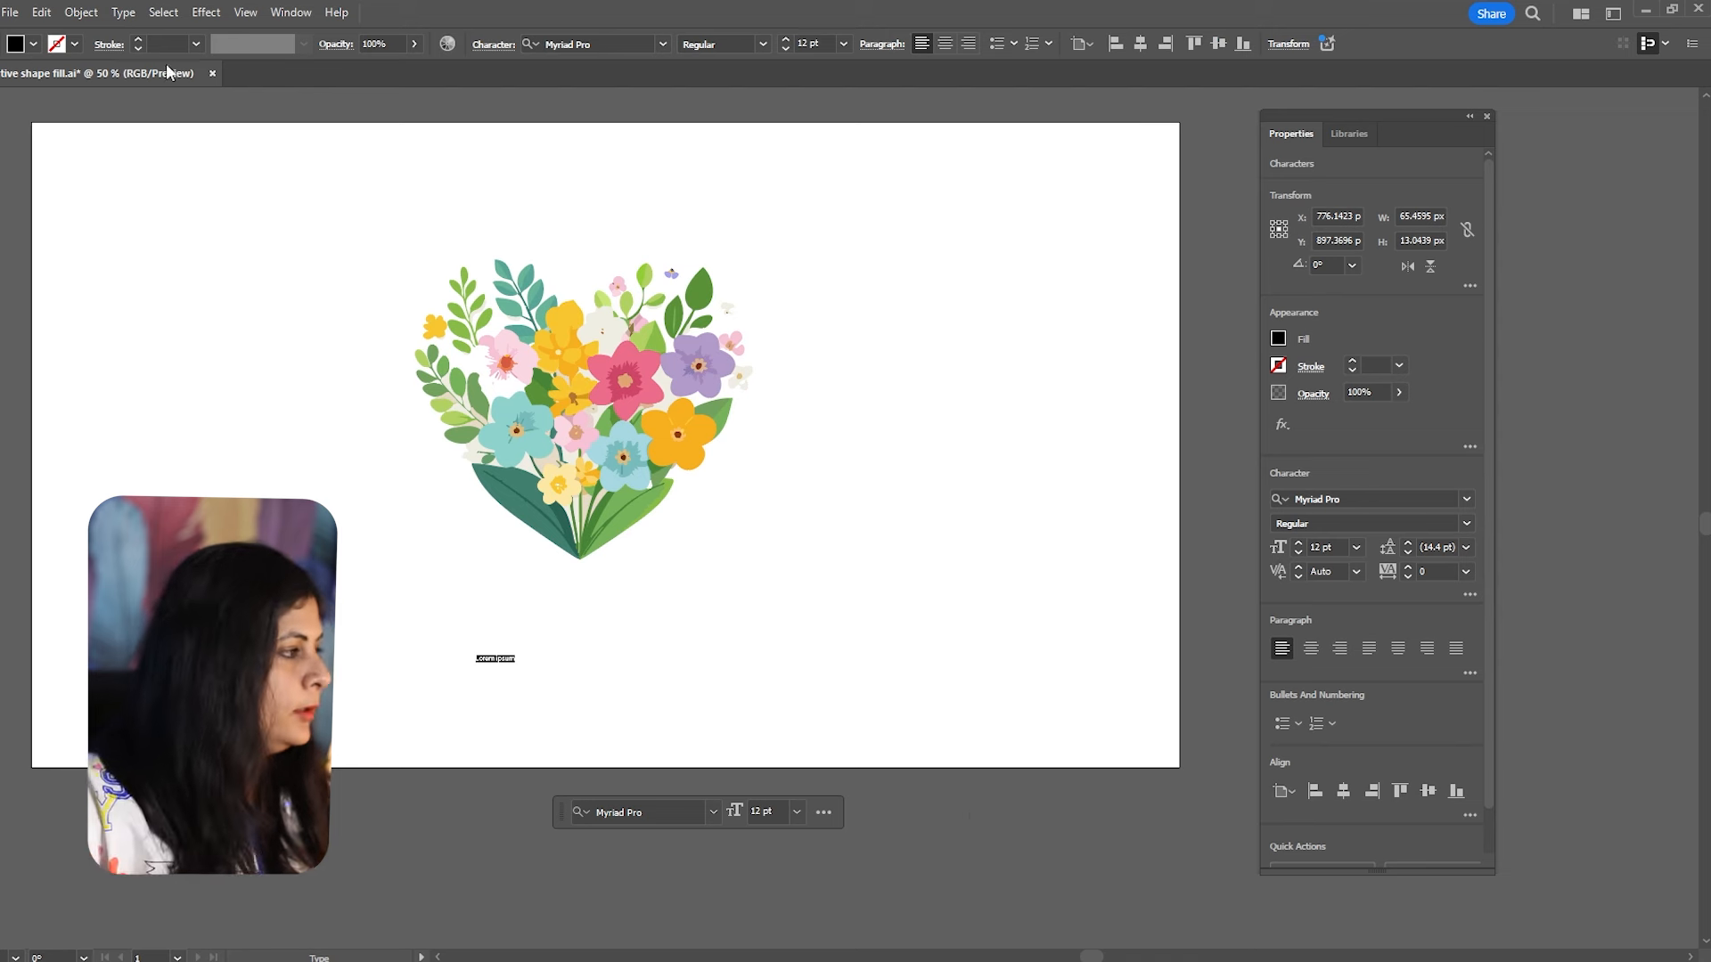
key(Escape)
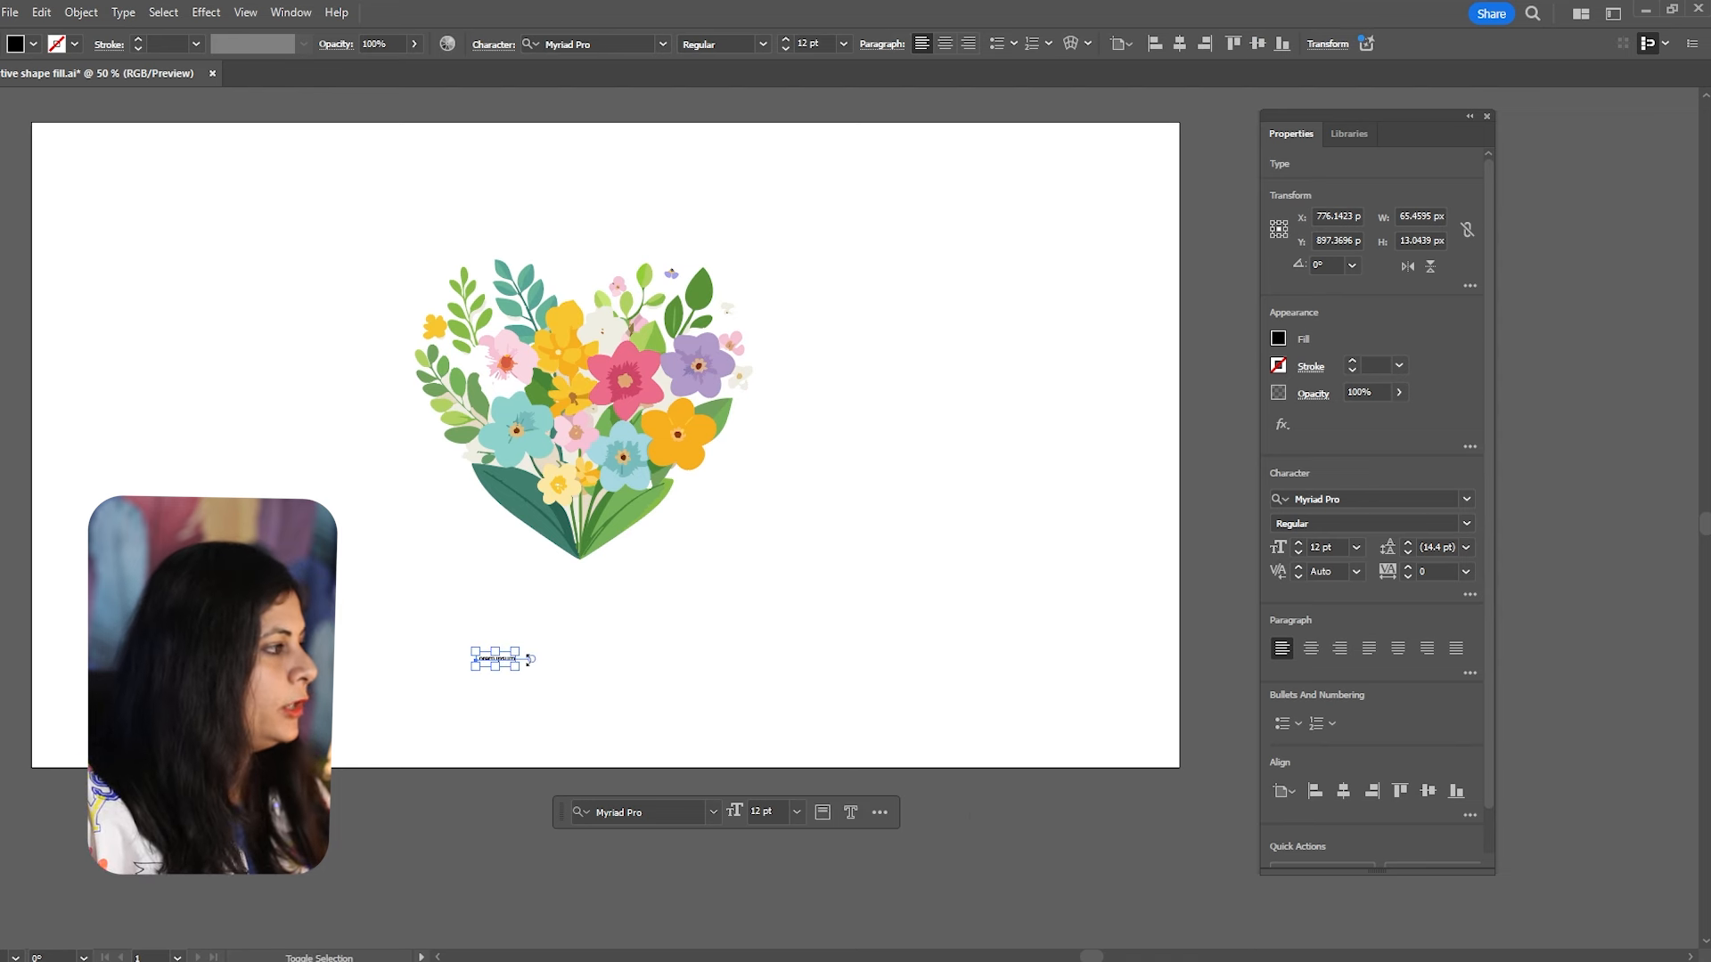
drag(549, 682, 627, 648)
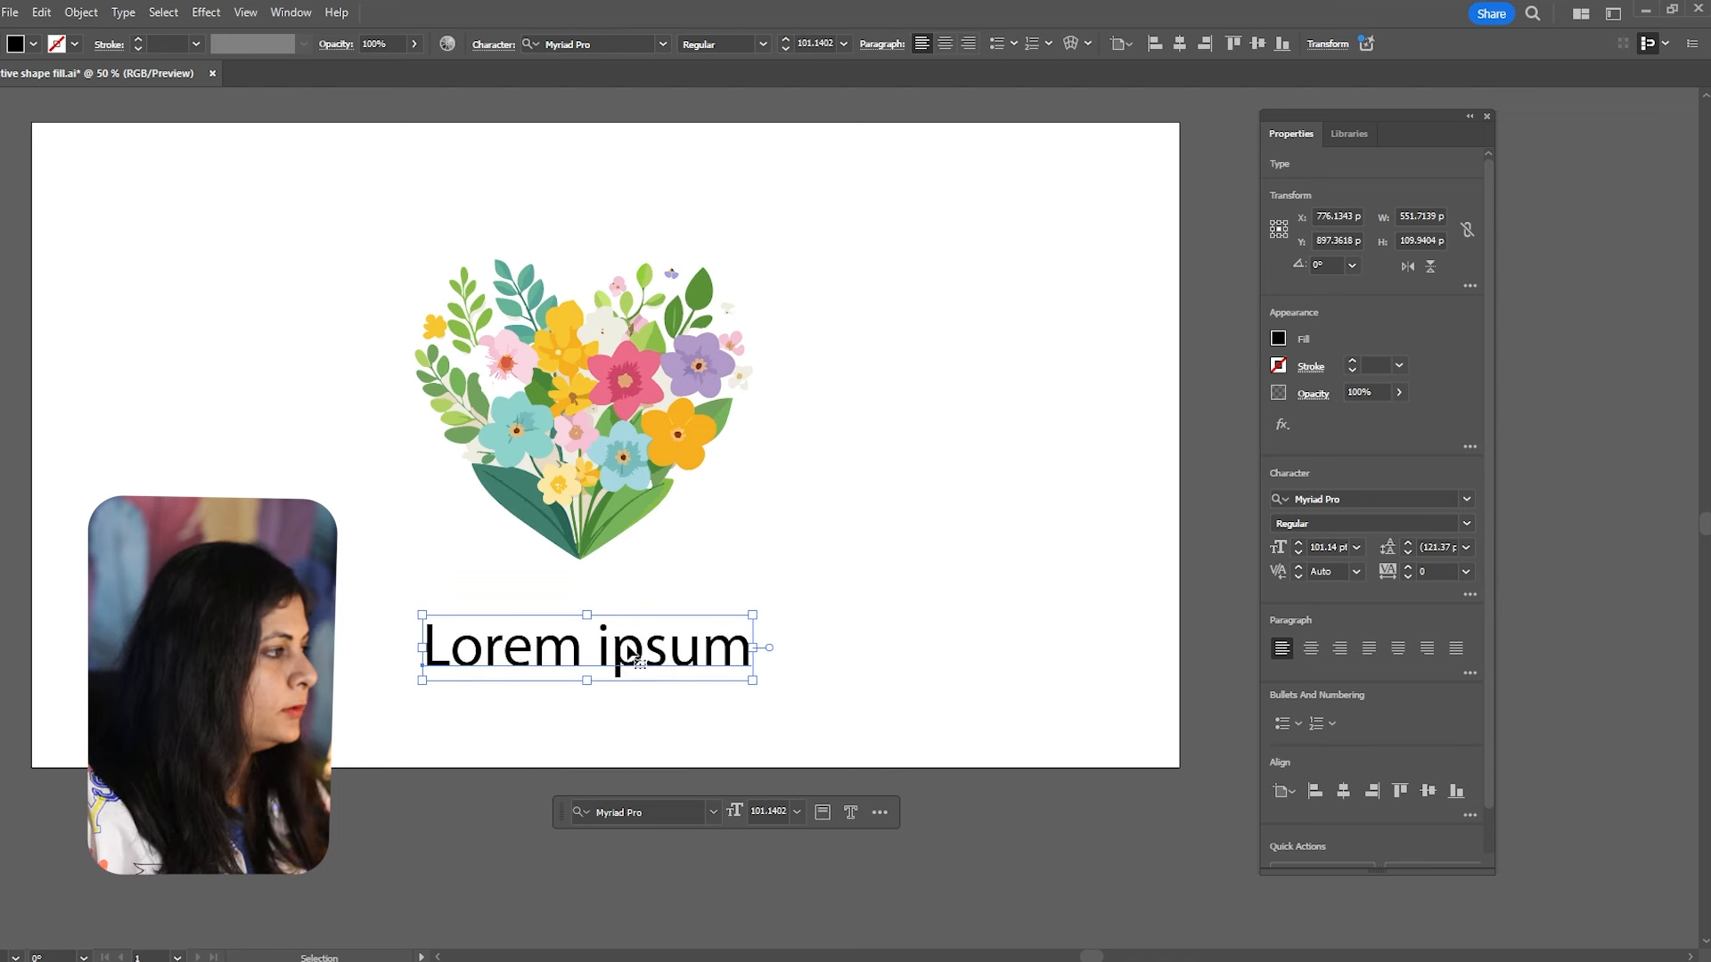
Replace the placeholder text below the heart with "Hello Spring".
triple_click(627, 646)
text(Hello)
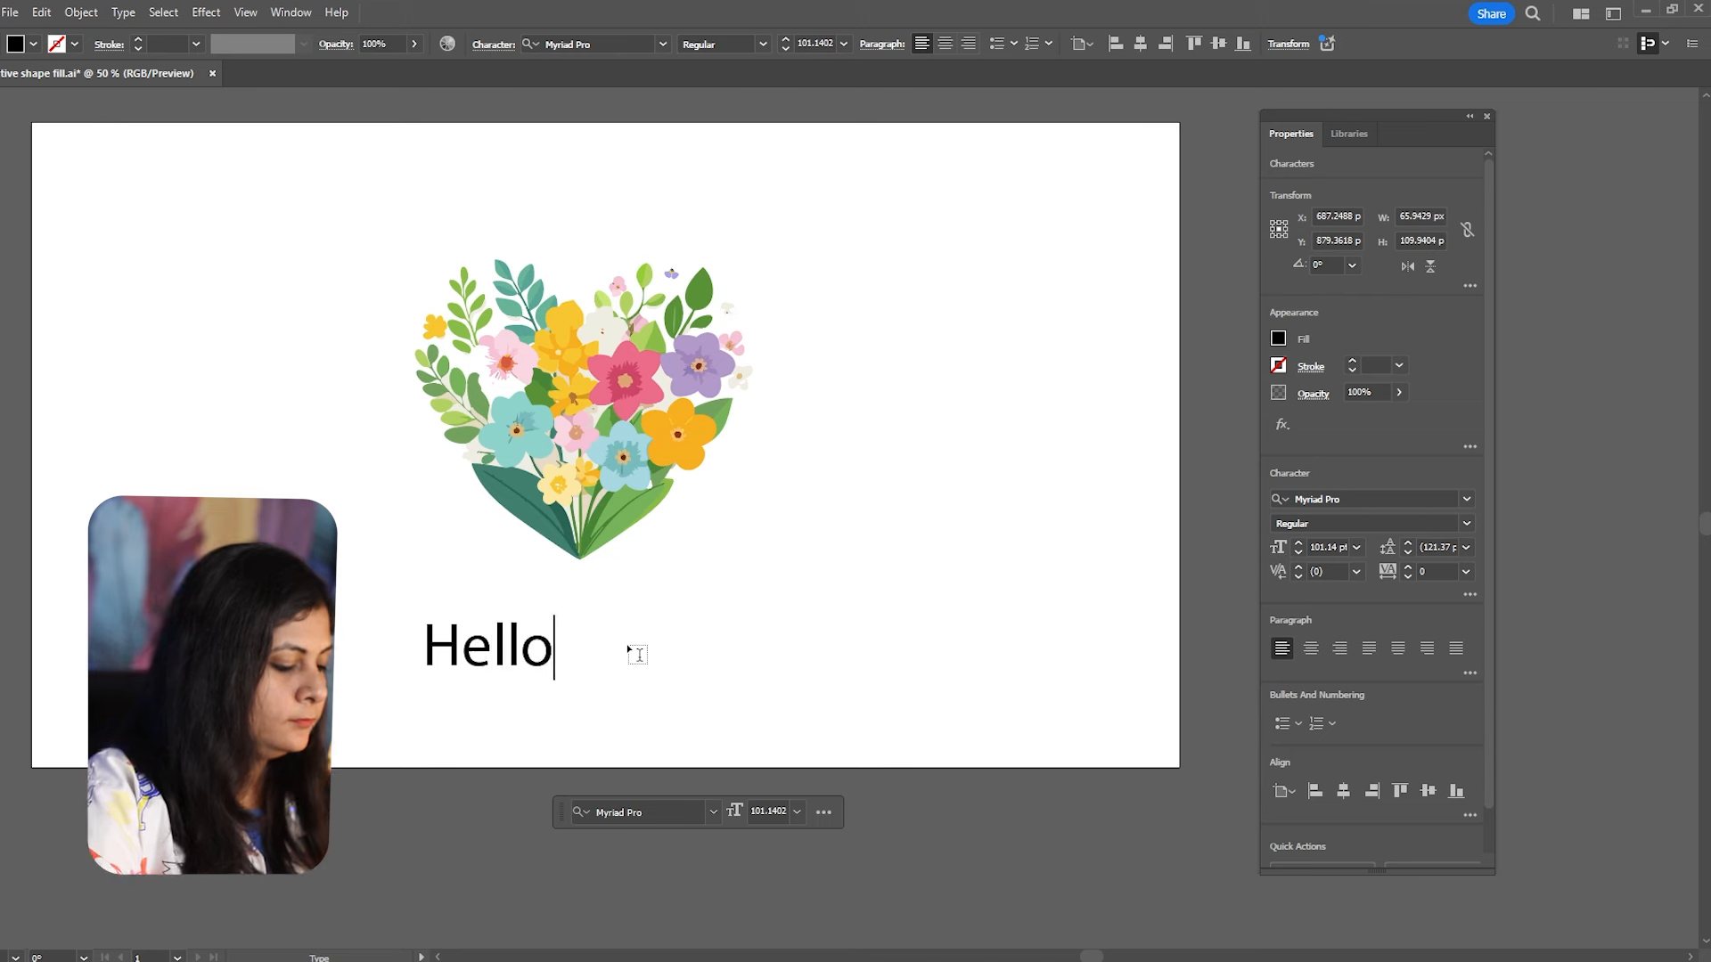
text( Spring)
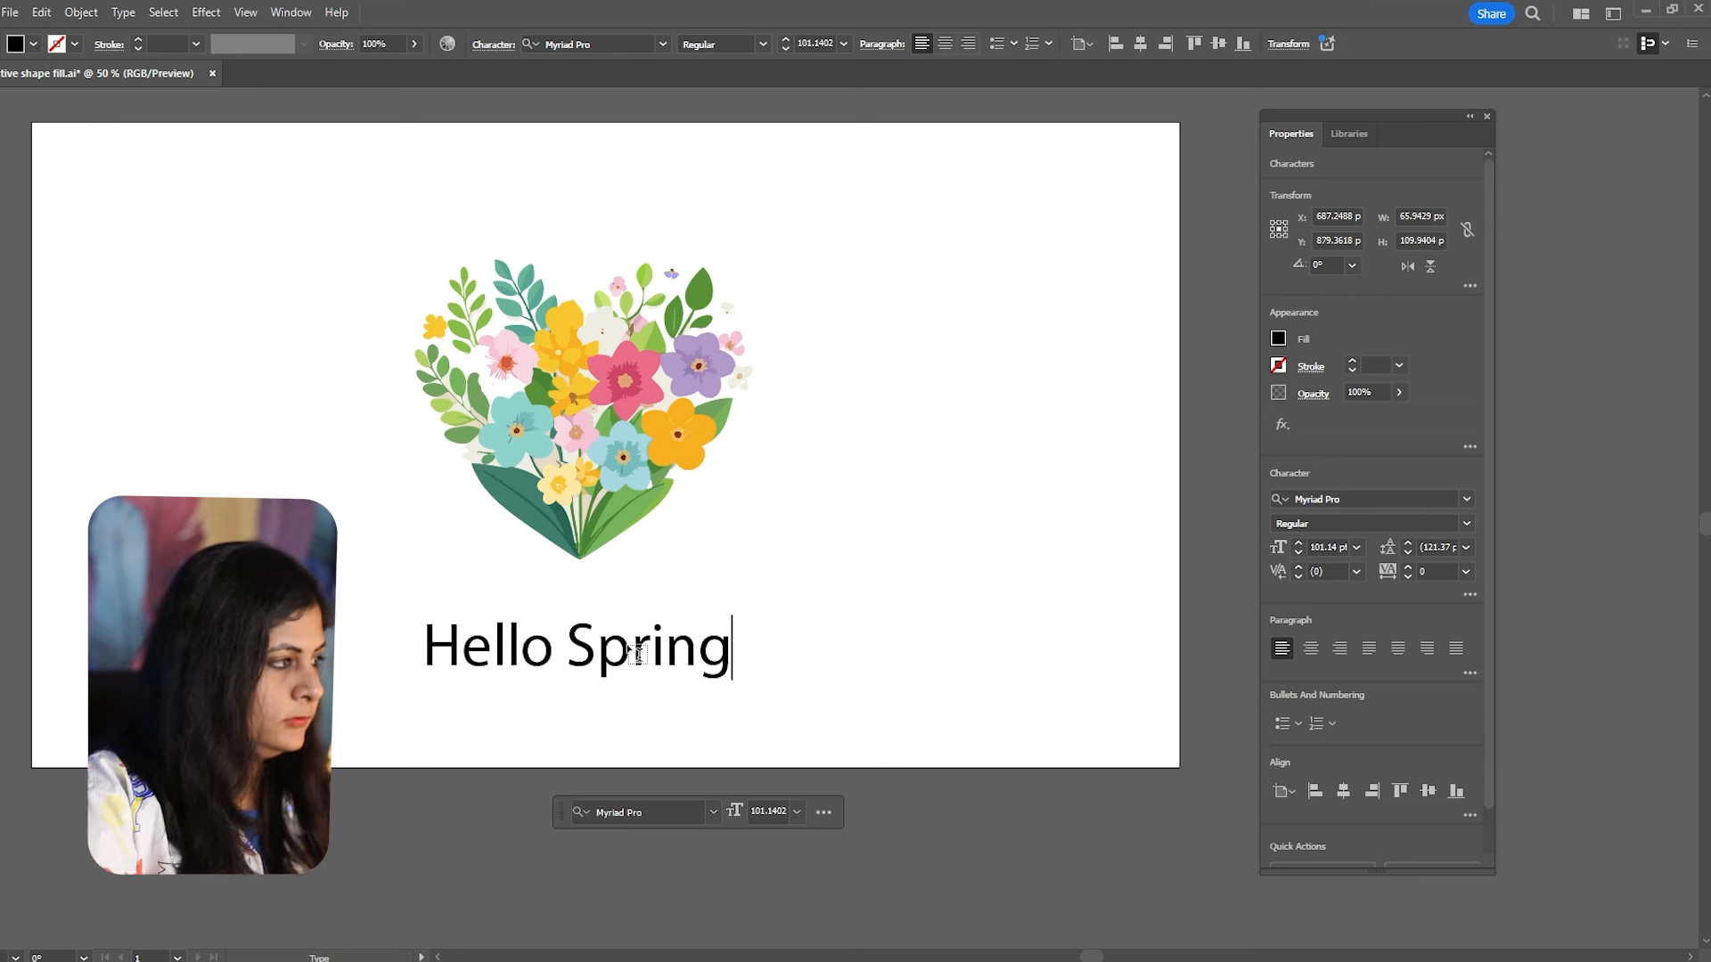
Finish editing the caption and set its font to Remachine Script Personal Use.
key(Escape)
click(631, 41)
text(scrip)
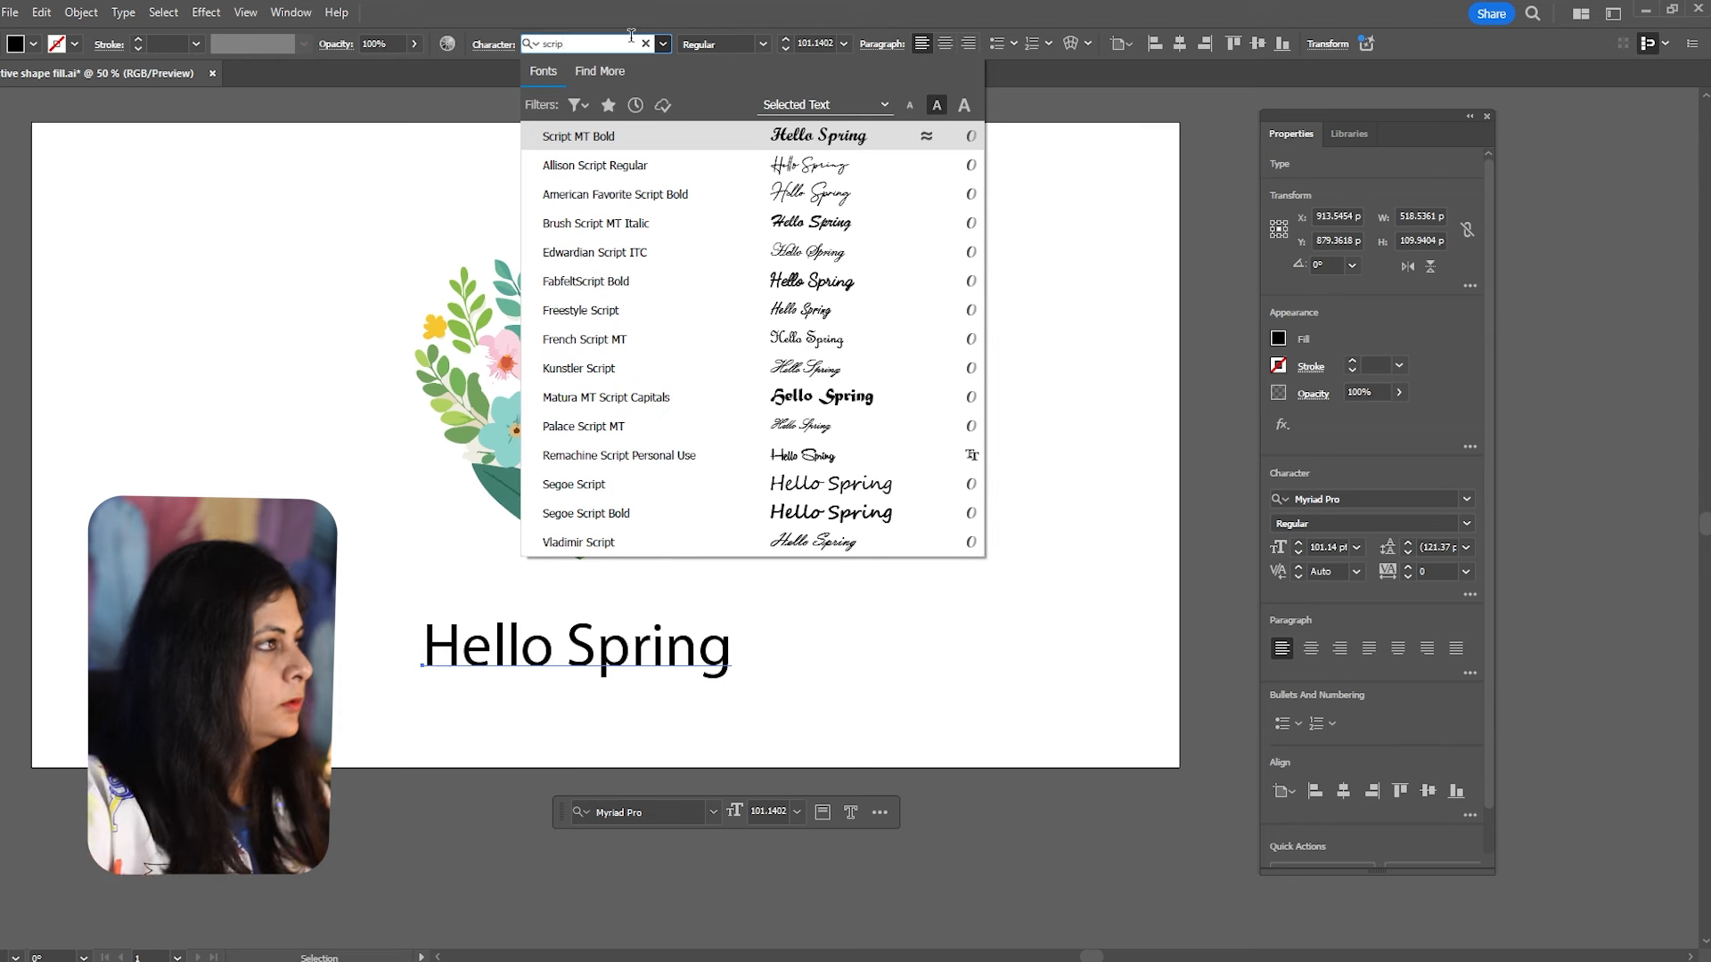
key(Down)
key(Down)
key(Down)
key(Down)
key(Down)
key(Down)
key(Down)
key(Down)
key(Down)
key(Down)
key(Down)
key(Up)
key(Return)
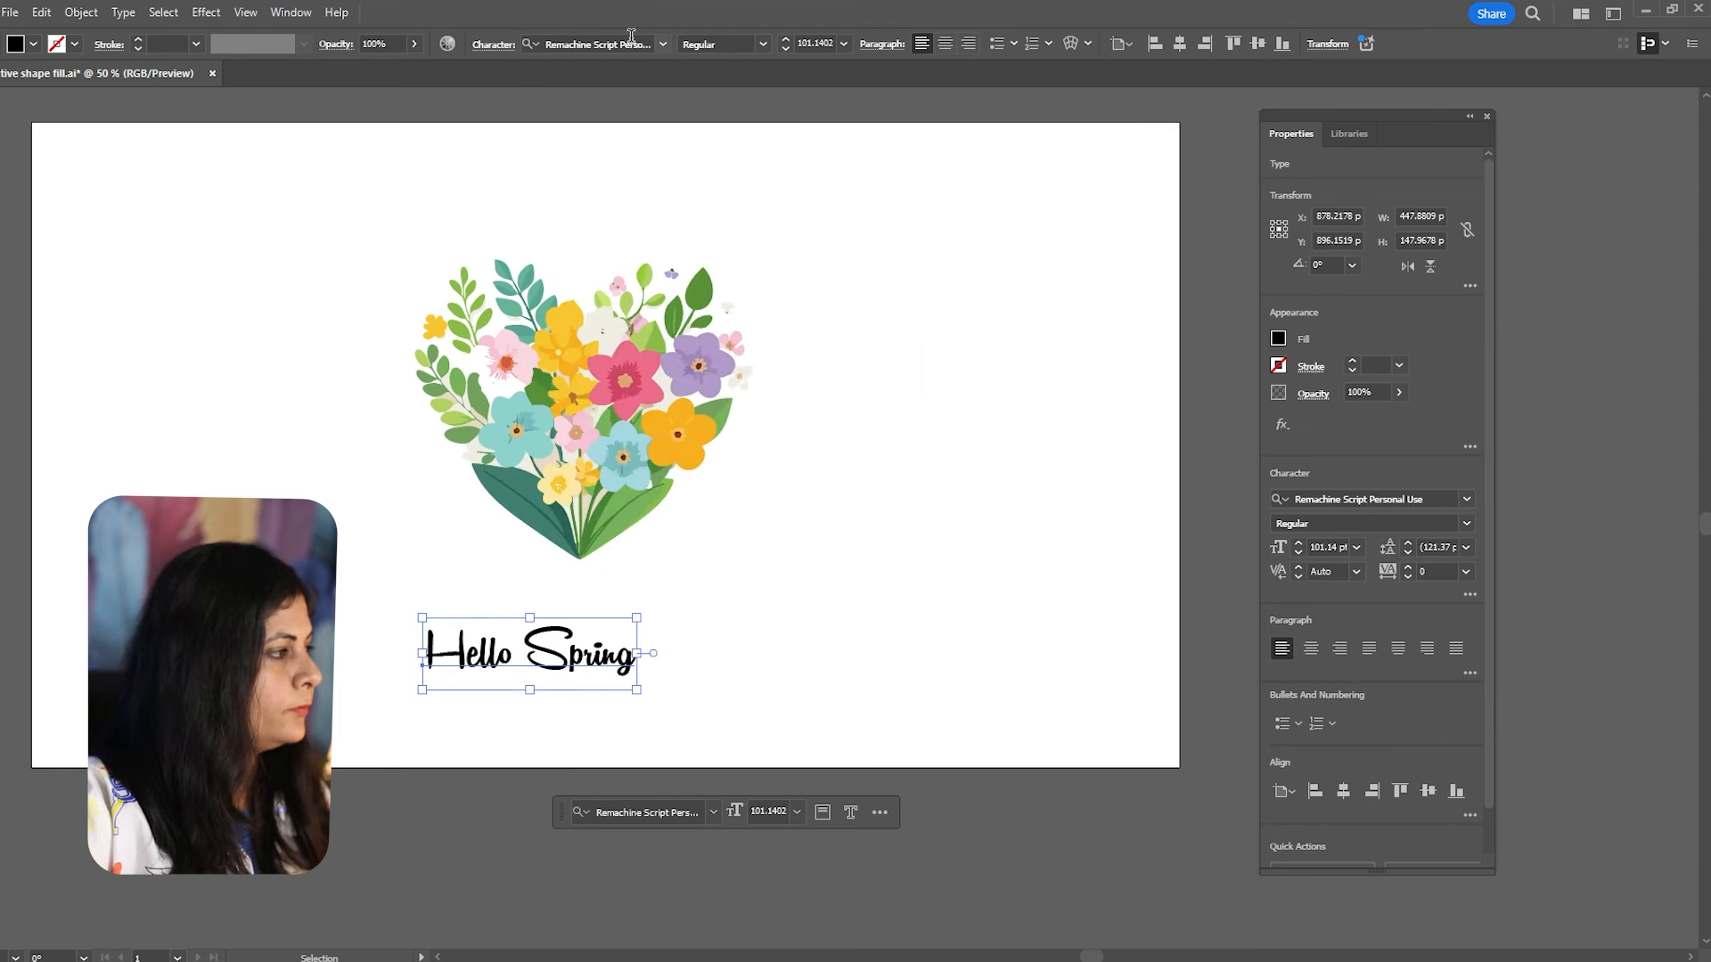
Enlarge the caption to about 162 pt beneath the heart and color it with pink sampled from a flower.
drag(636, 617, 706, 575)
drag(607, 686, 665, 682)
key(i)
click(641, 377)
key(v)
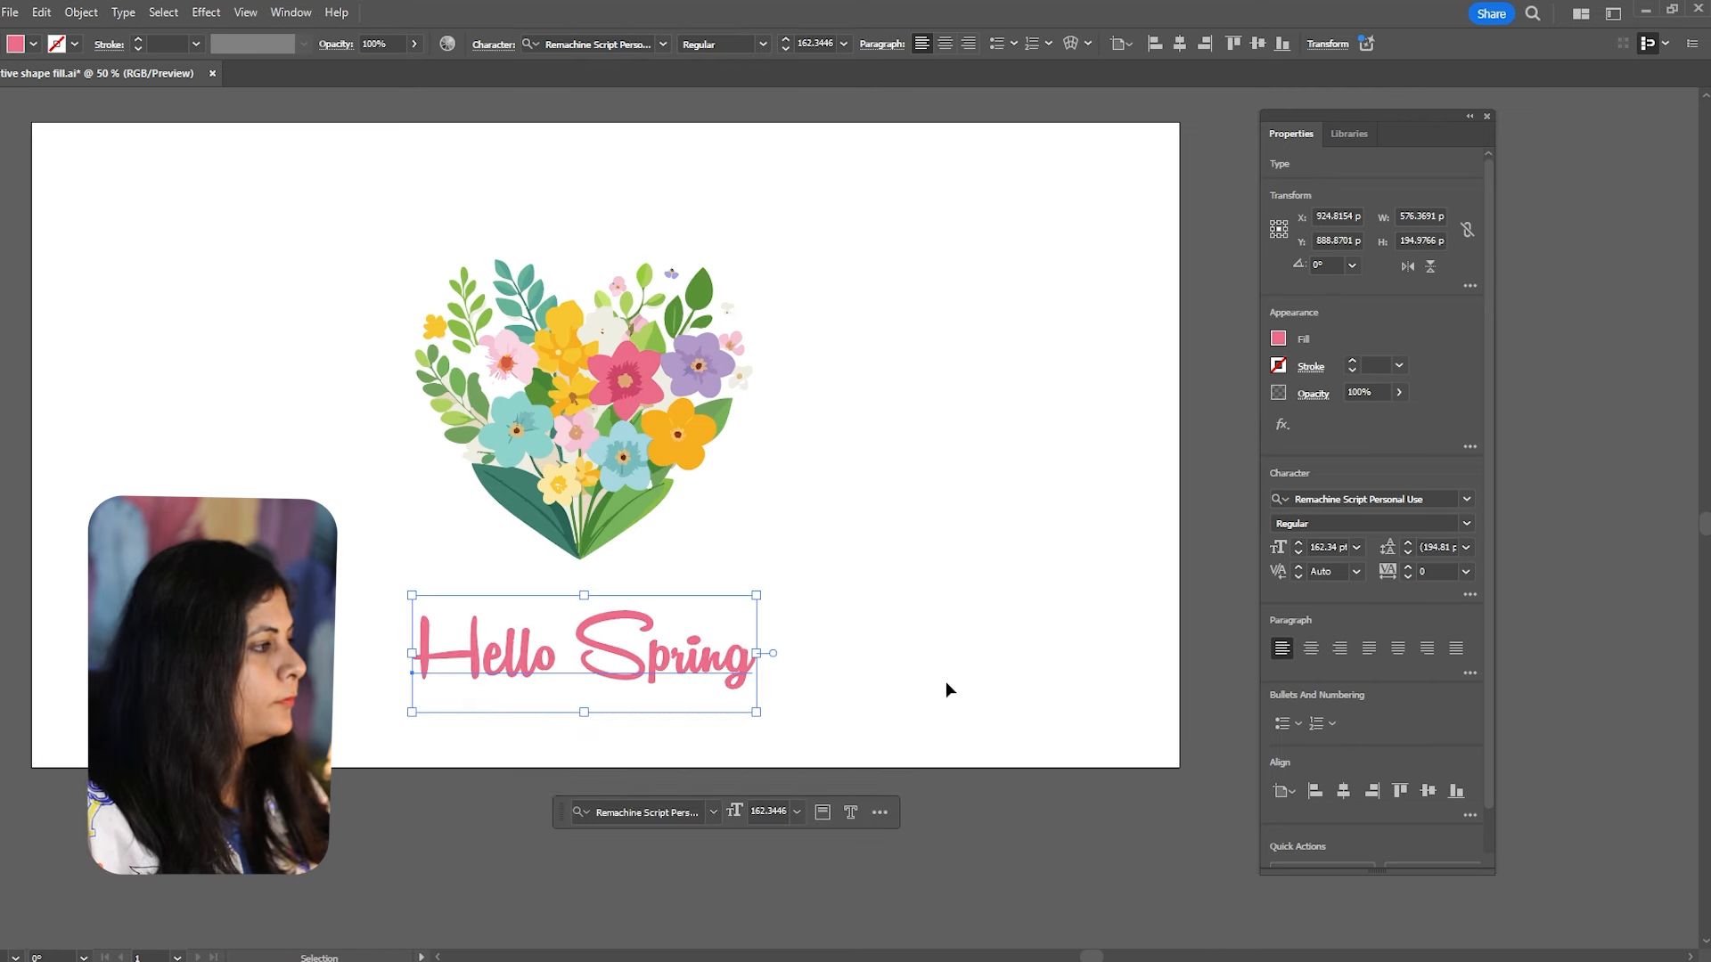
Draw a 1920 × 1080 px rectangle covering the artboard and send it to the back.
click(944, 680)
scroll(792, 455, down, 2)
click(756, 538)
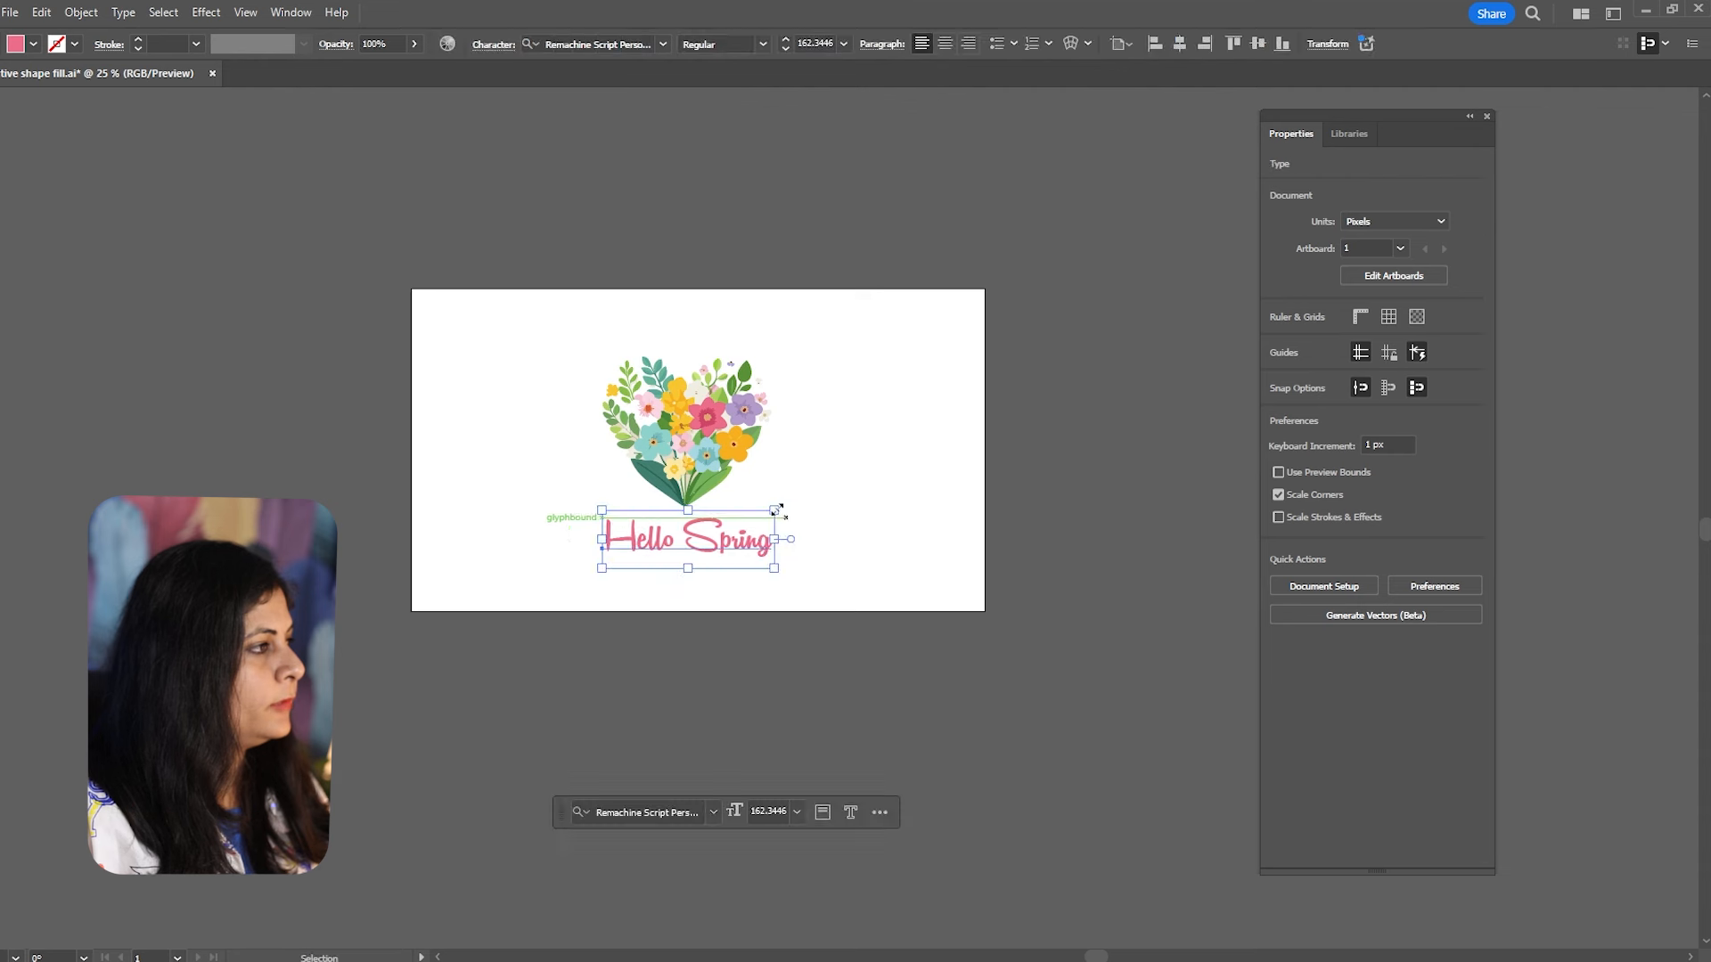
key(m)
drag(406, 293, 985, 611)
key(ctrl+shift+[)
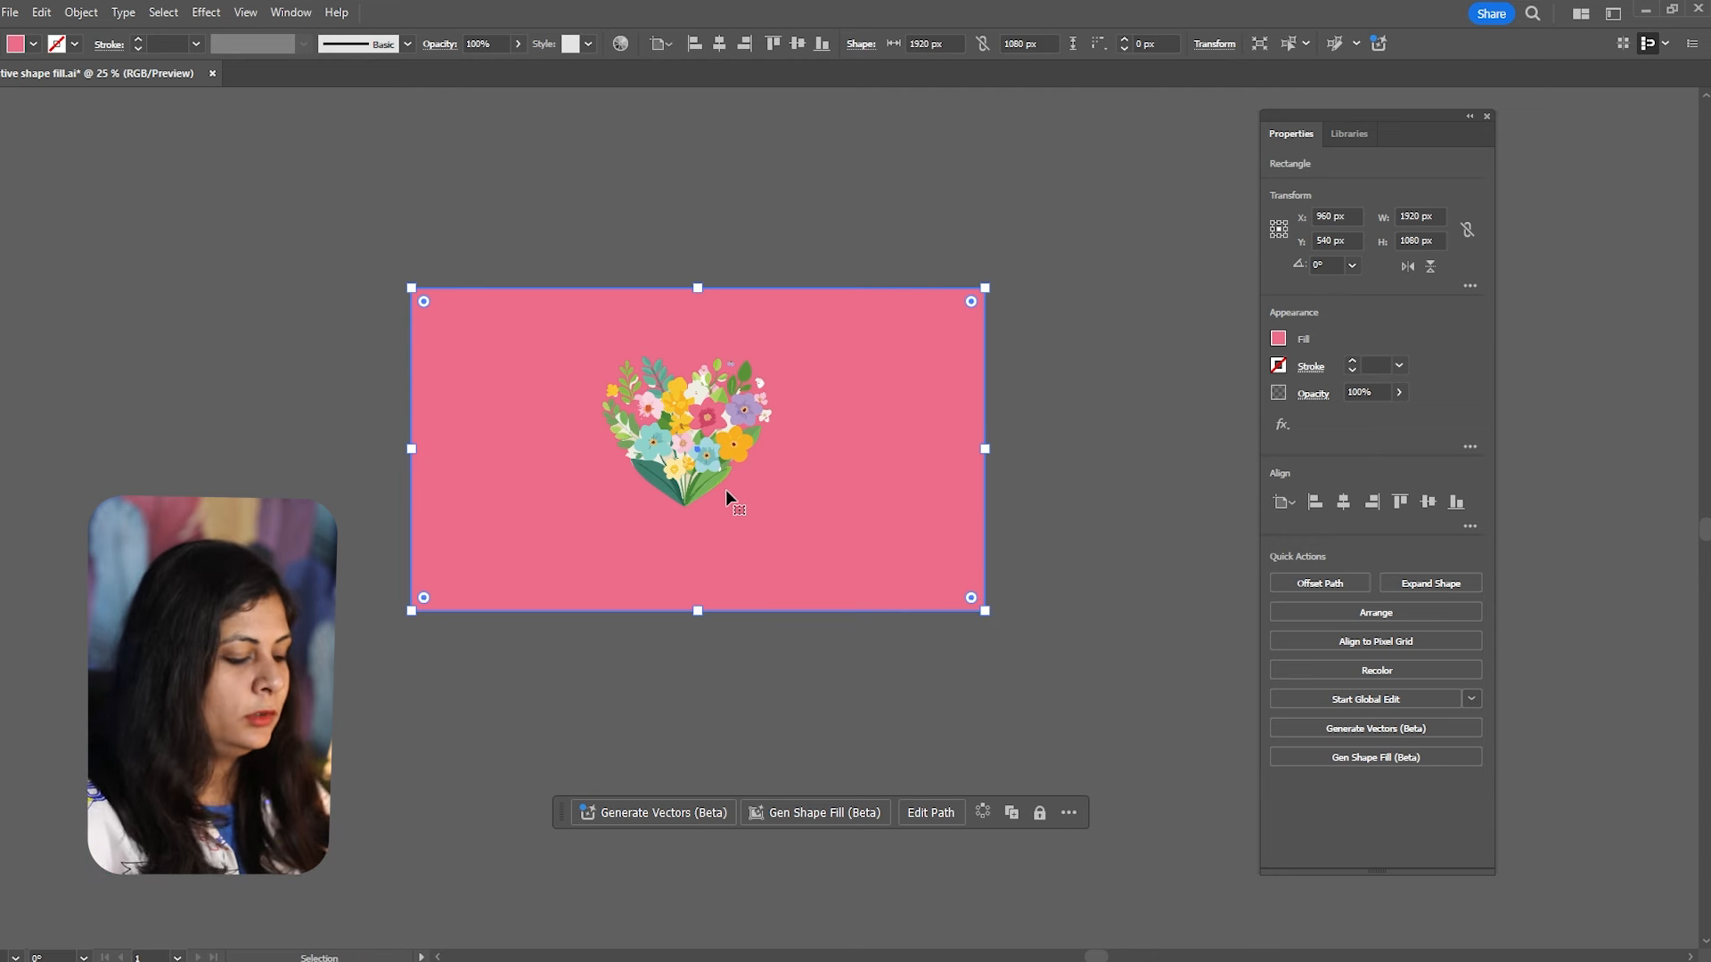
Recolor the background rectangle with the off-white sampled from a petal in the heart.
key(i)
click(707, 378)
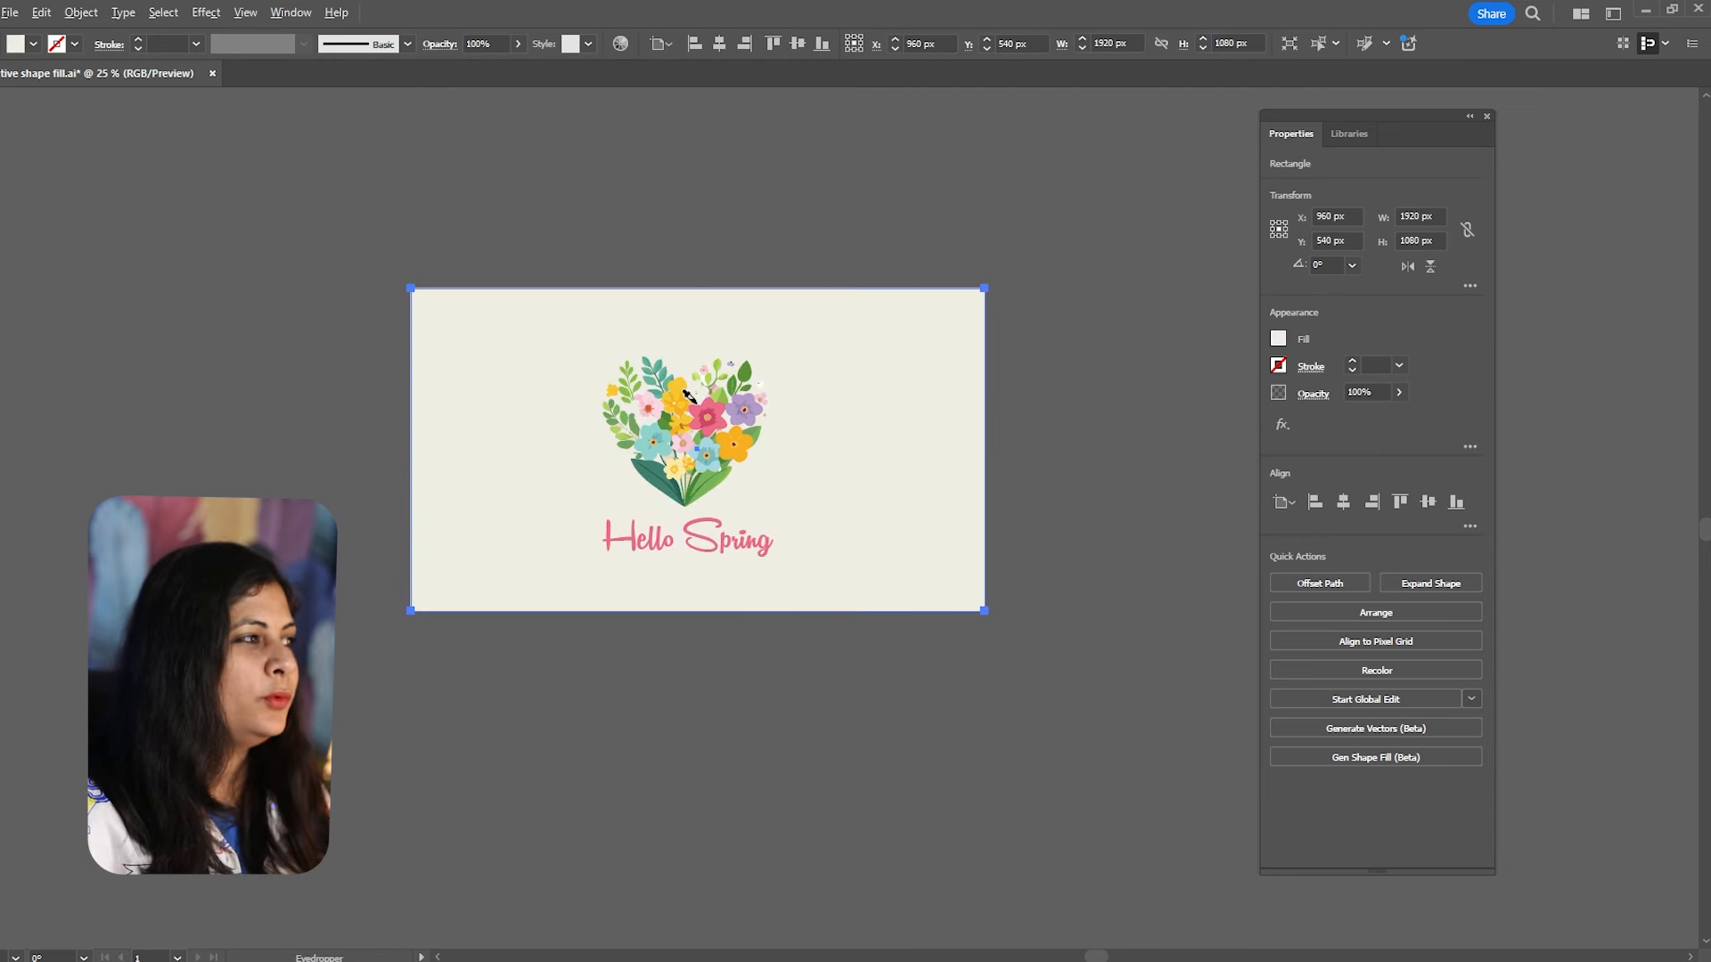
scroll(704, 412, up, 2)
key(v)
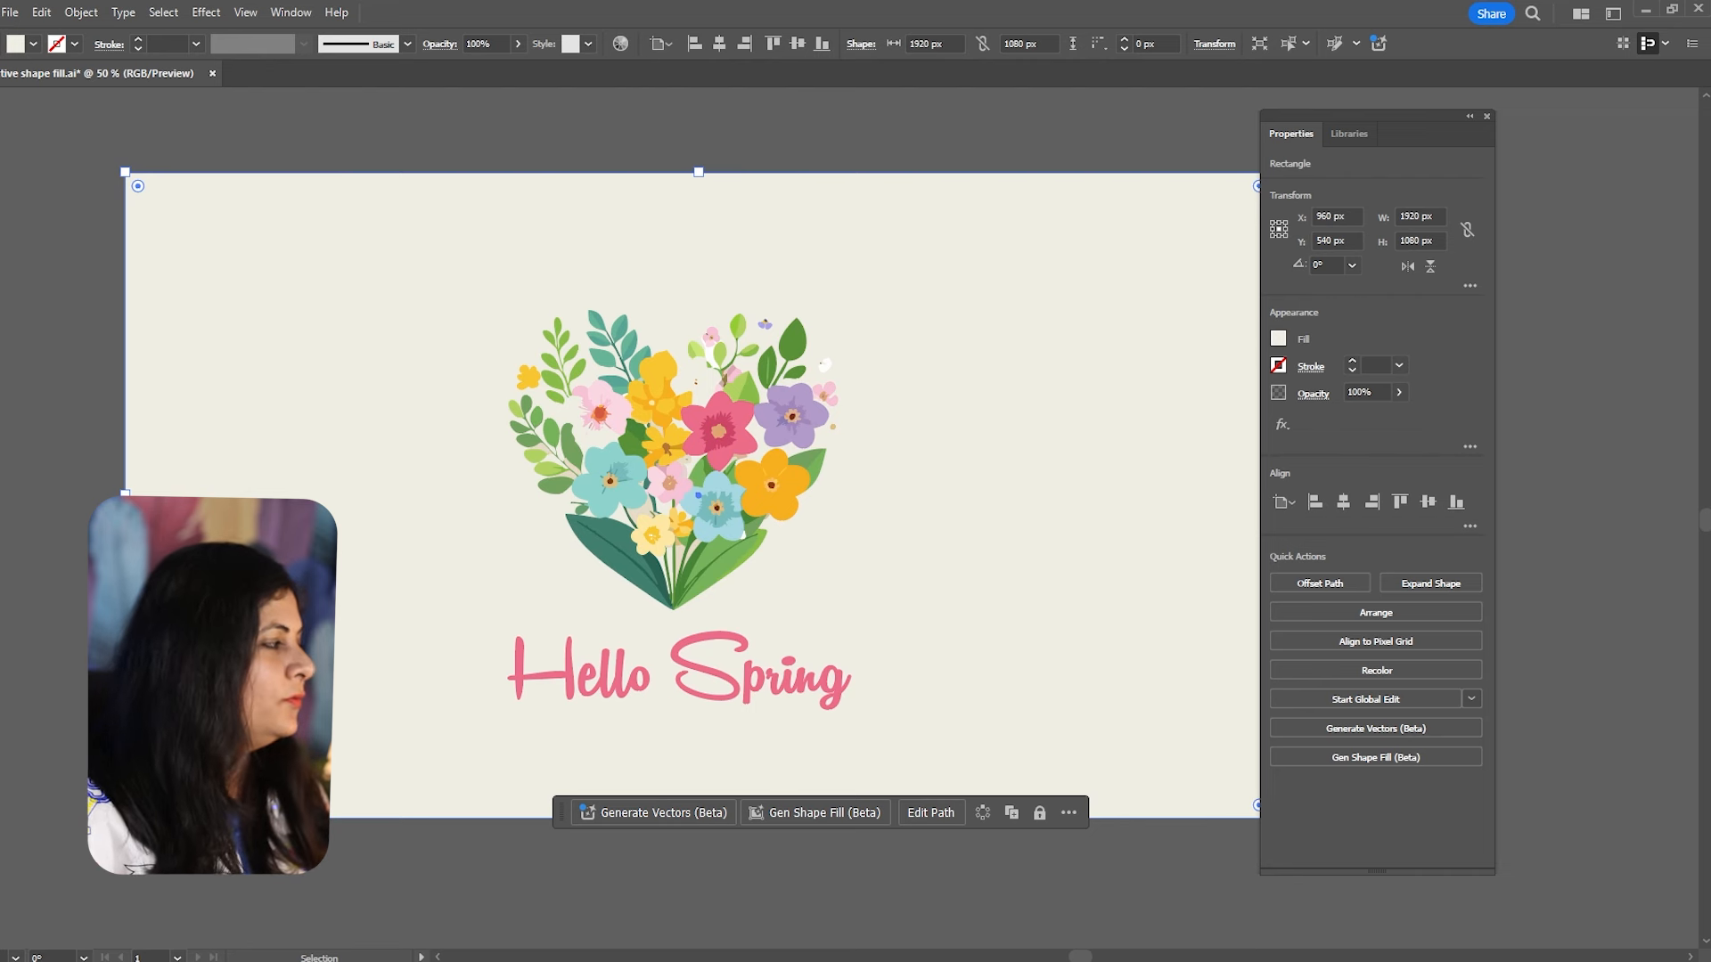
Change the background rectangle's fill to a very pale mint green.
drag(772, 558, 775, 551)
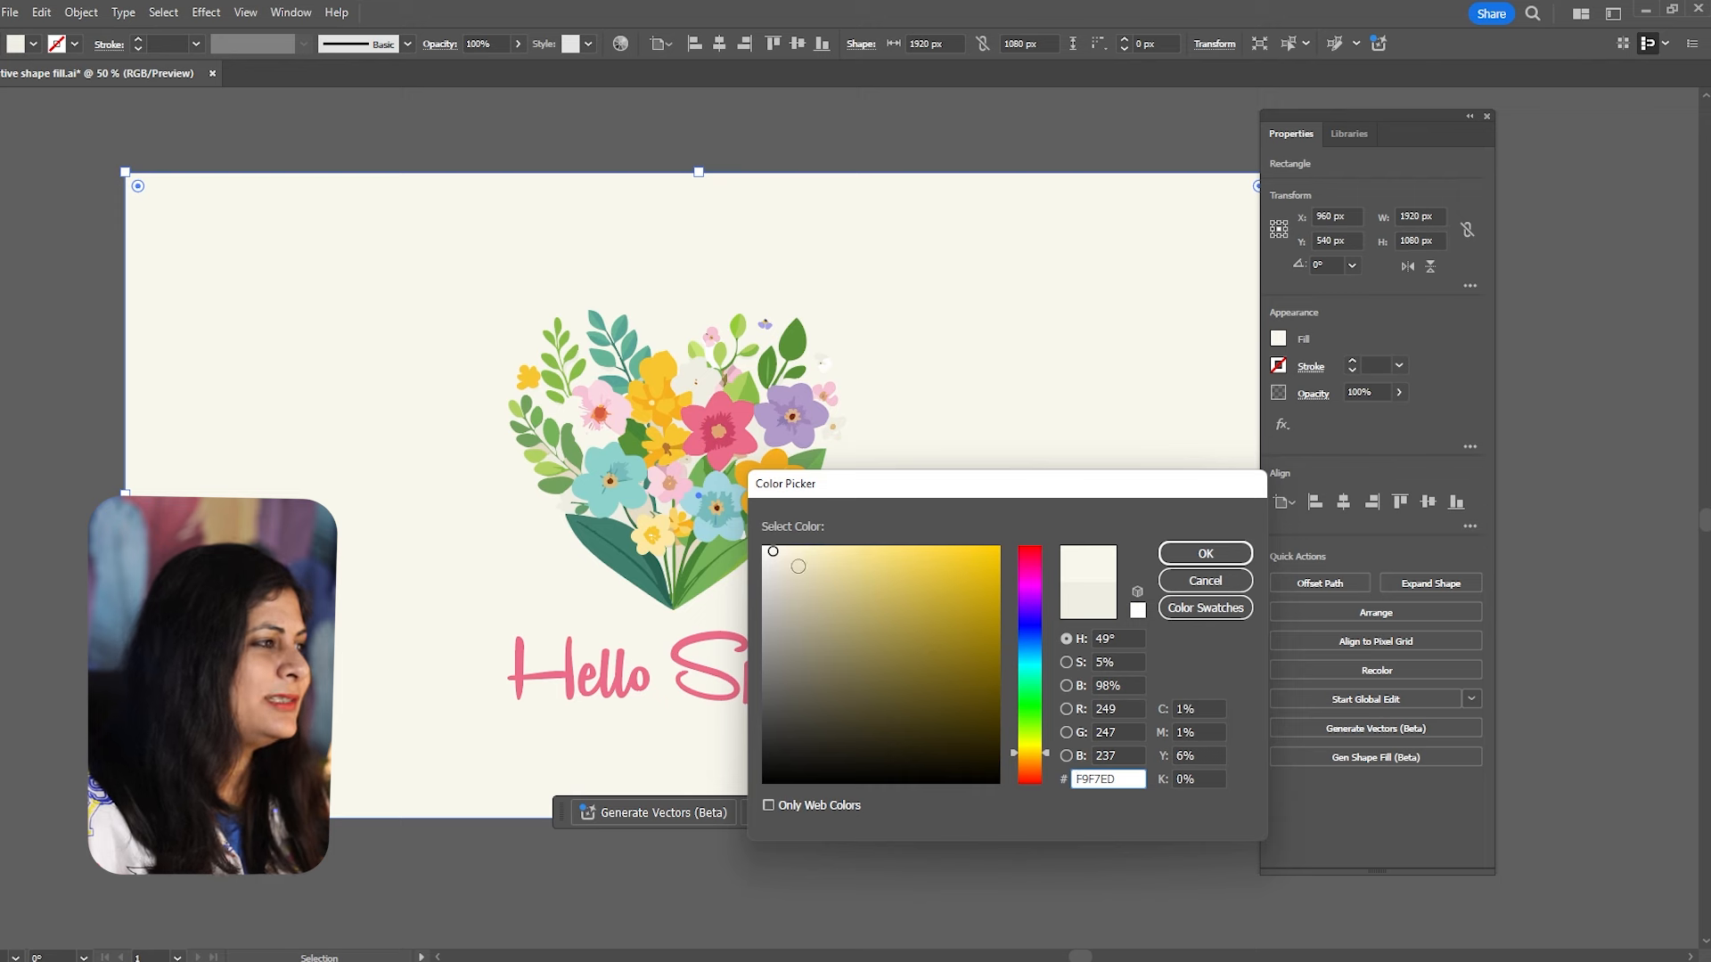
click(1038, 697)
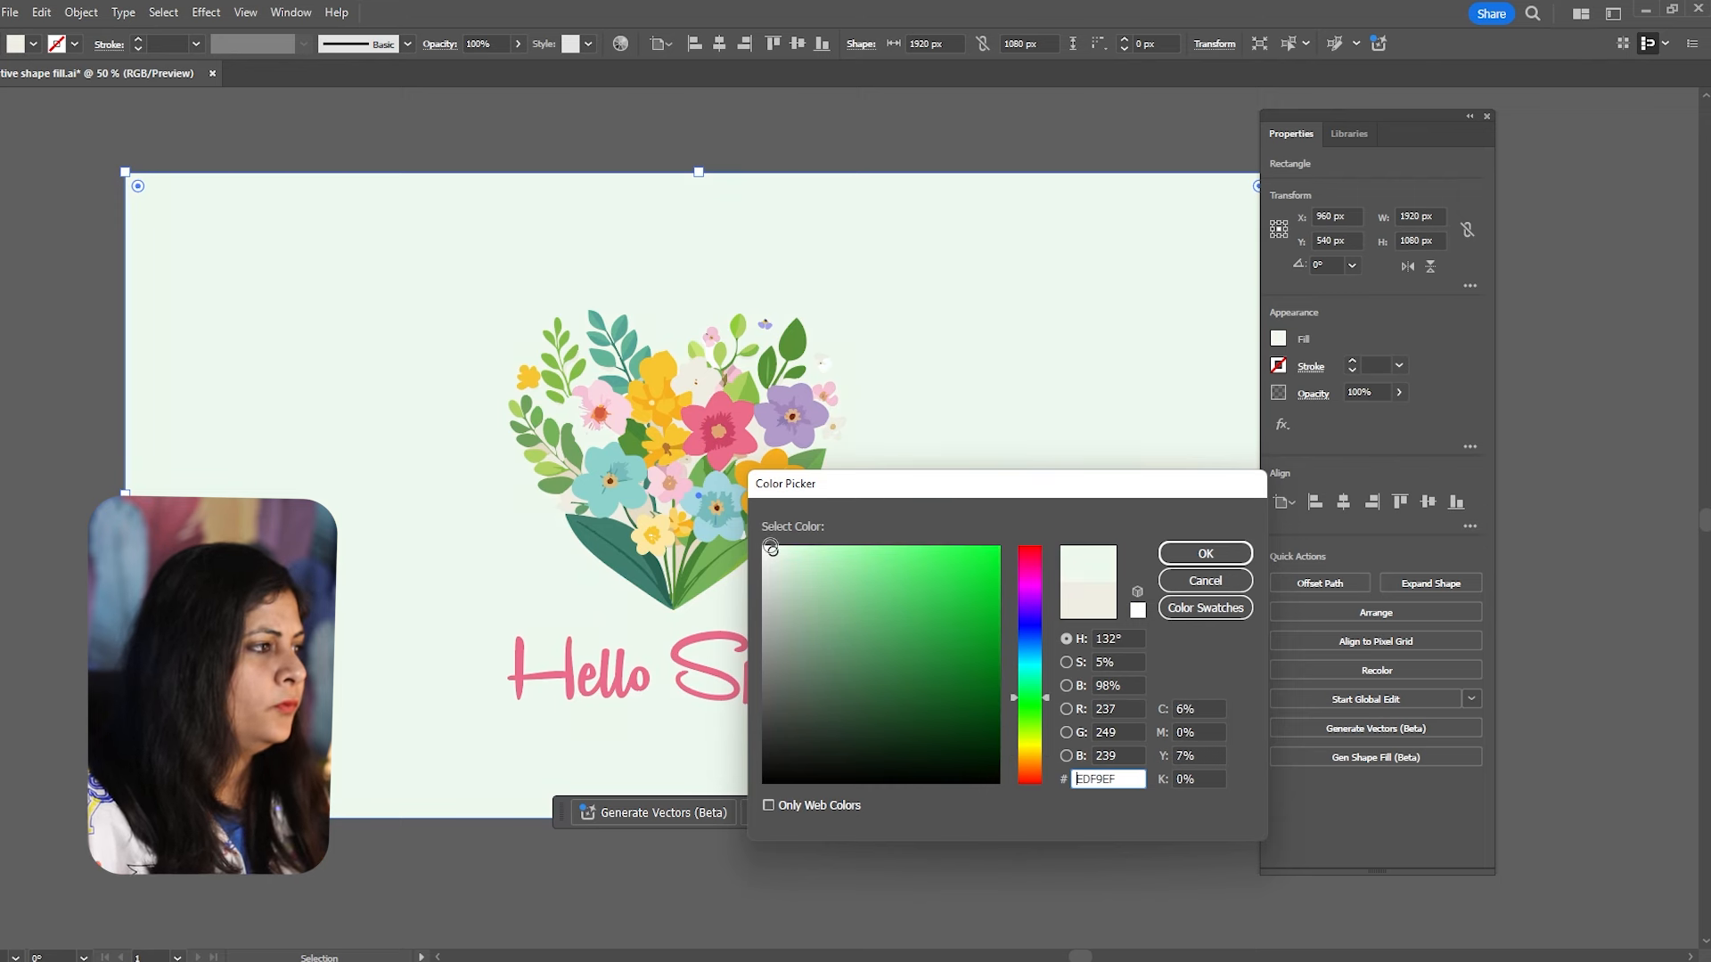
click(1205, 553)
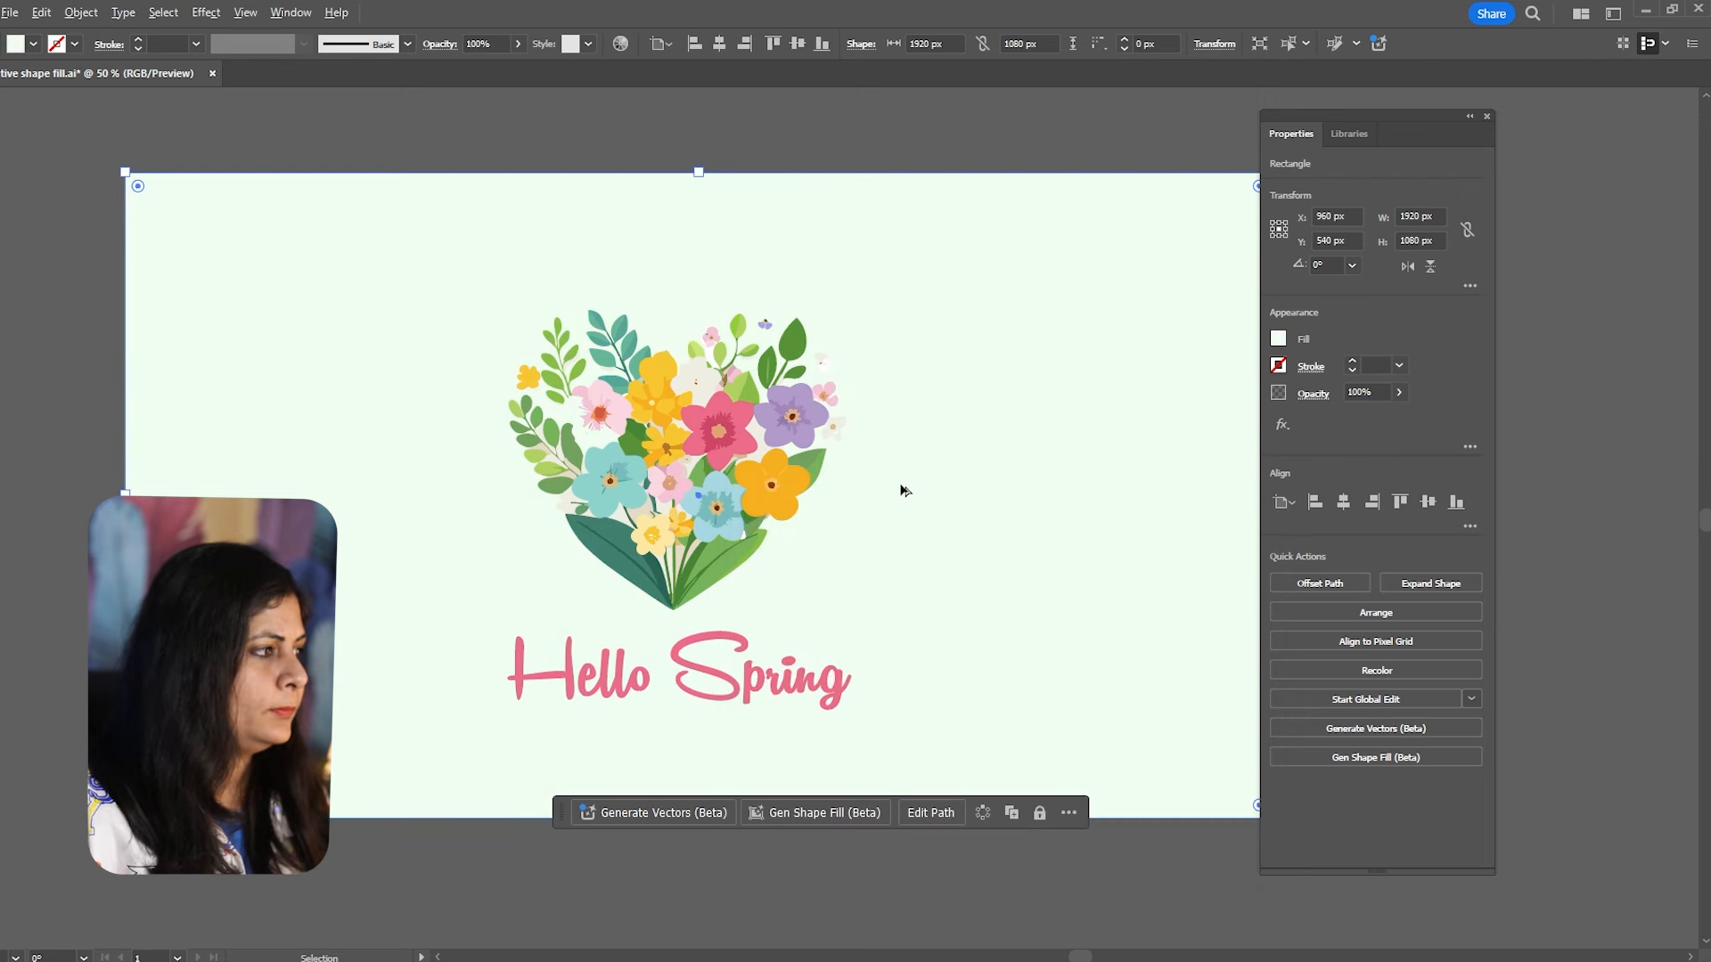
Move the caption closer to the heart, center it beneath, and enlarge it to about 175 pt.
scroll(902, 489, down, 1)
click(907, 223)
drag(850, 418, 802, 431)
drag(798, 617, 818, 617)
drag(793, 654, 847, 684)
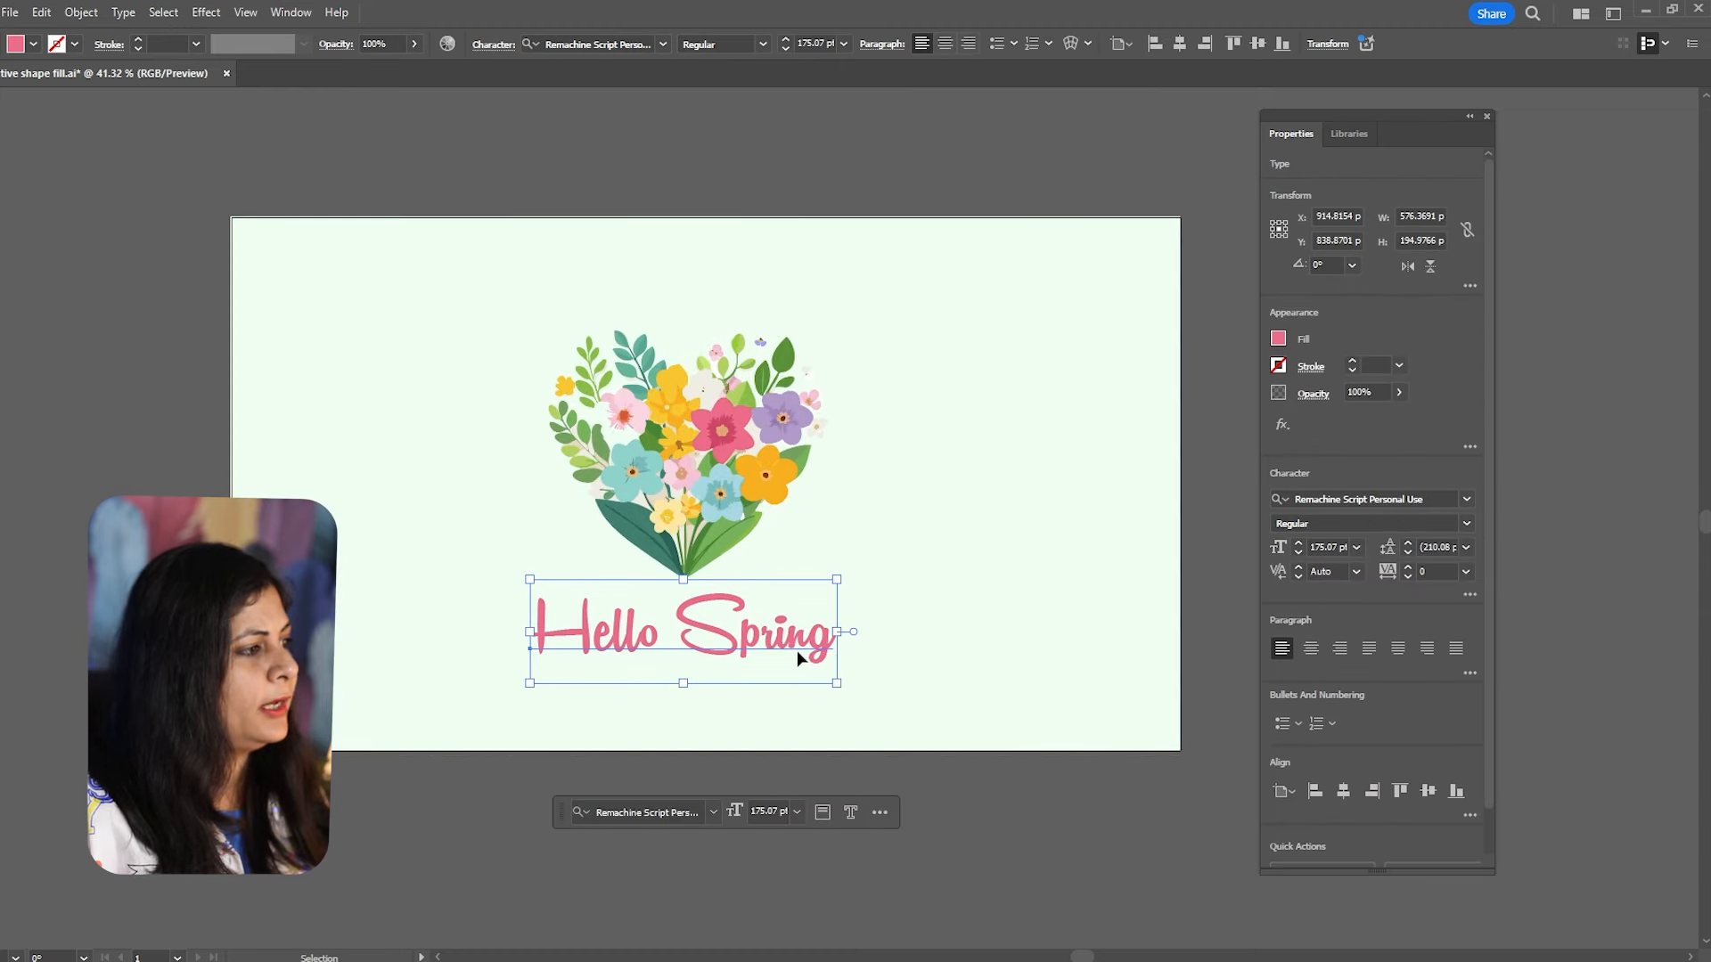
click(953, 735)
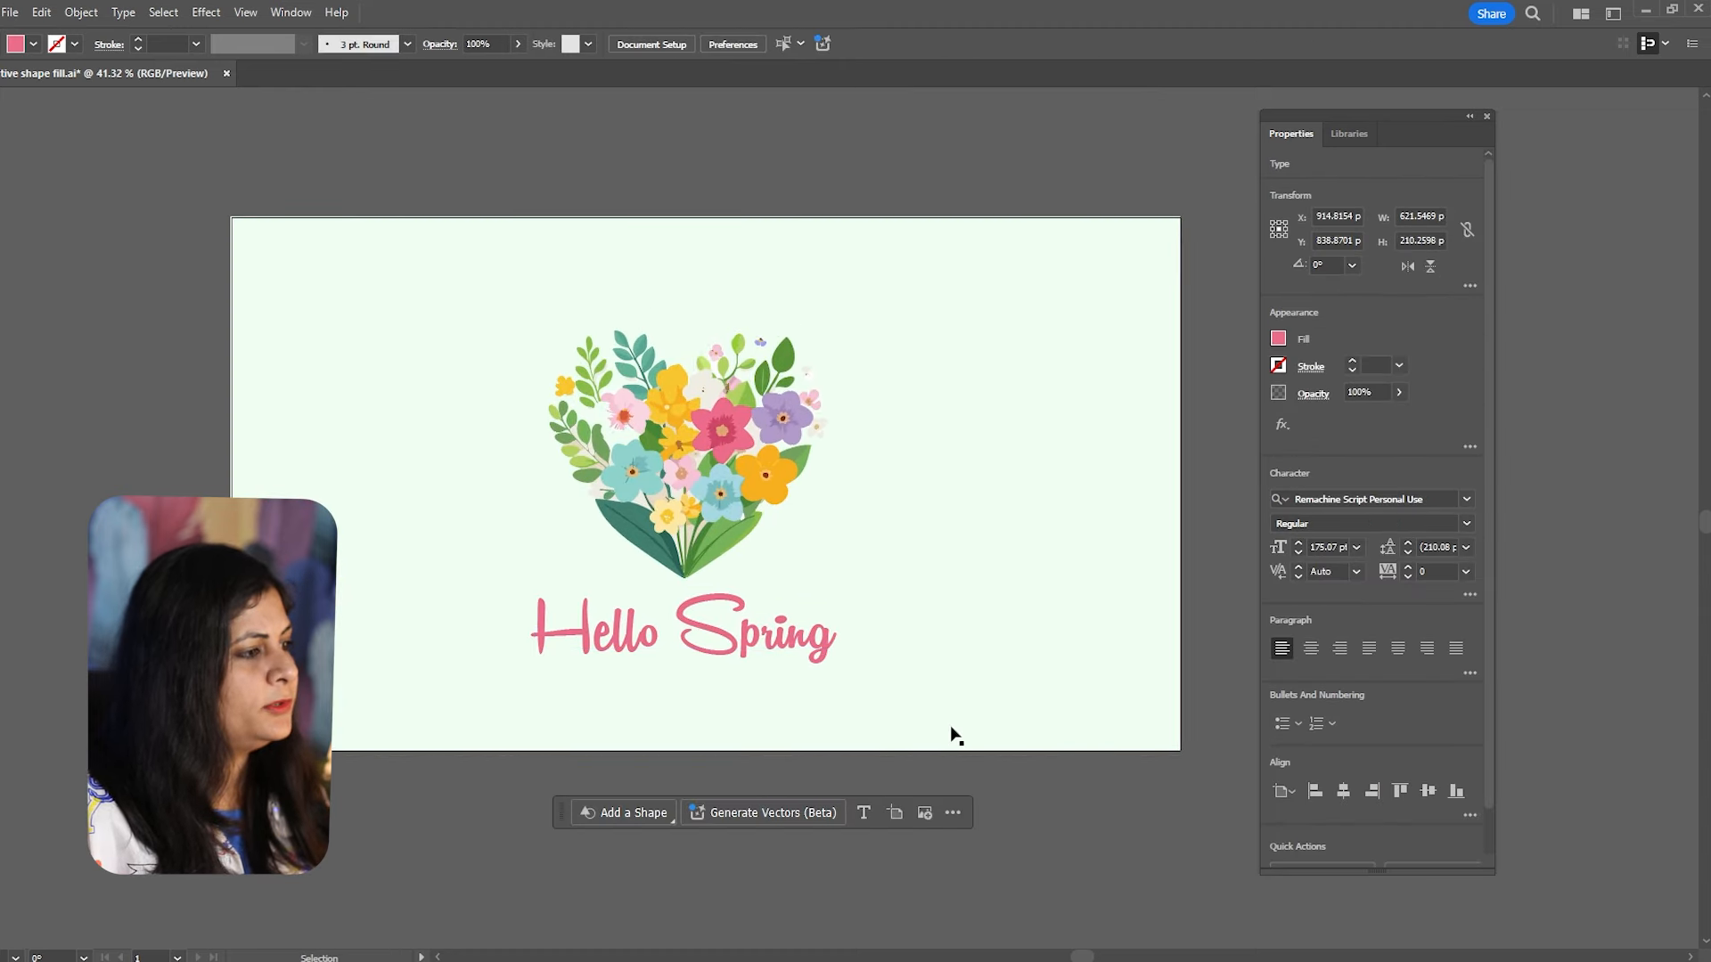
Draw a closed curved shape about 539 × 602 px over the artboard's lower-right corner with the Pen tool.
drag(911, 785, 870, 787)
key(p)
click(947, 774)
drag(975, 674, 1030, 637)
drag(1042, 606, 1050, 599)
drag(1107, 535, 1162, 541)
drag(1205, 651, 1208, 706)
drag(1179, 784, 1043, 792)
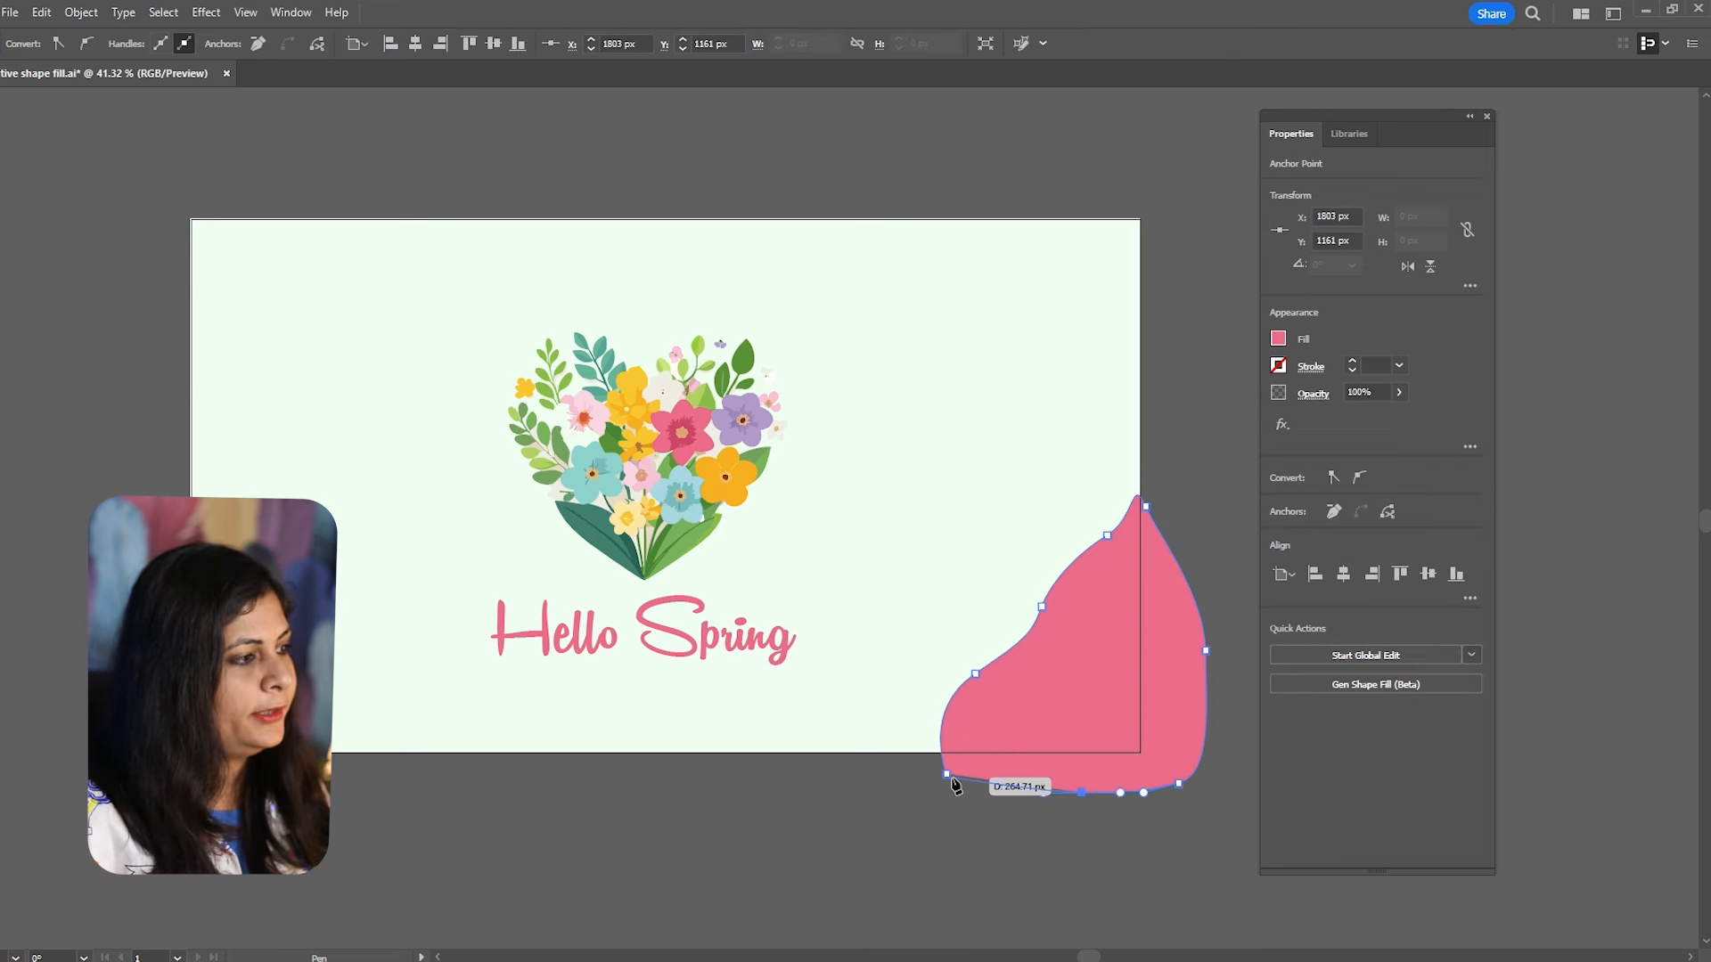
click(947, 774)
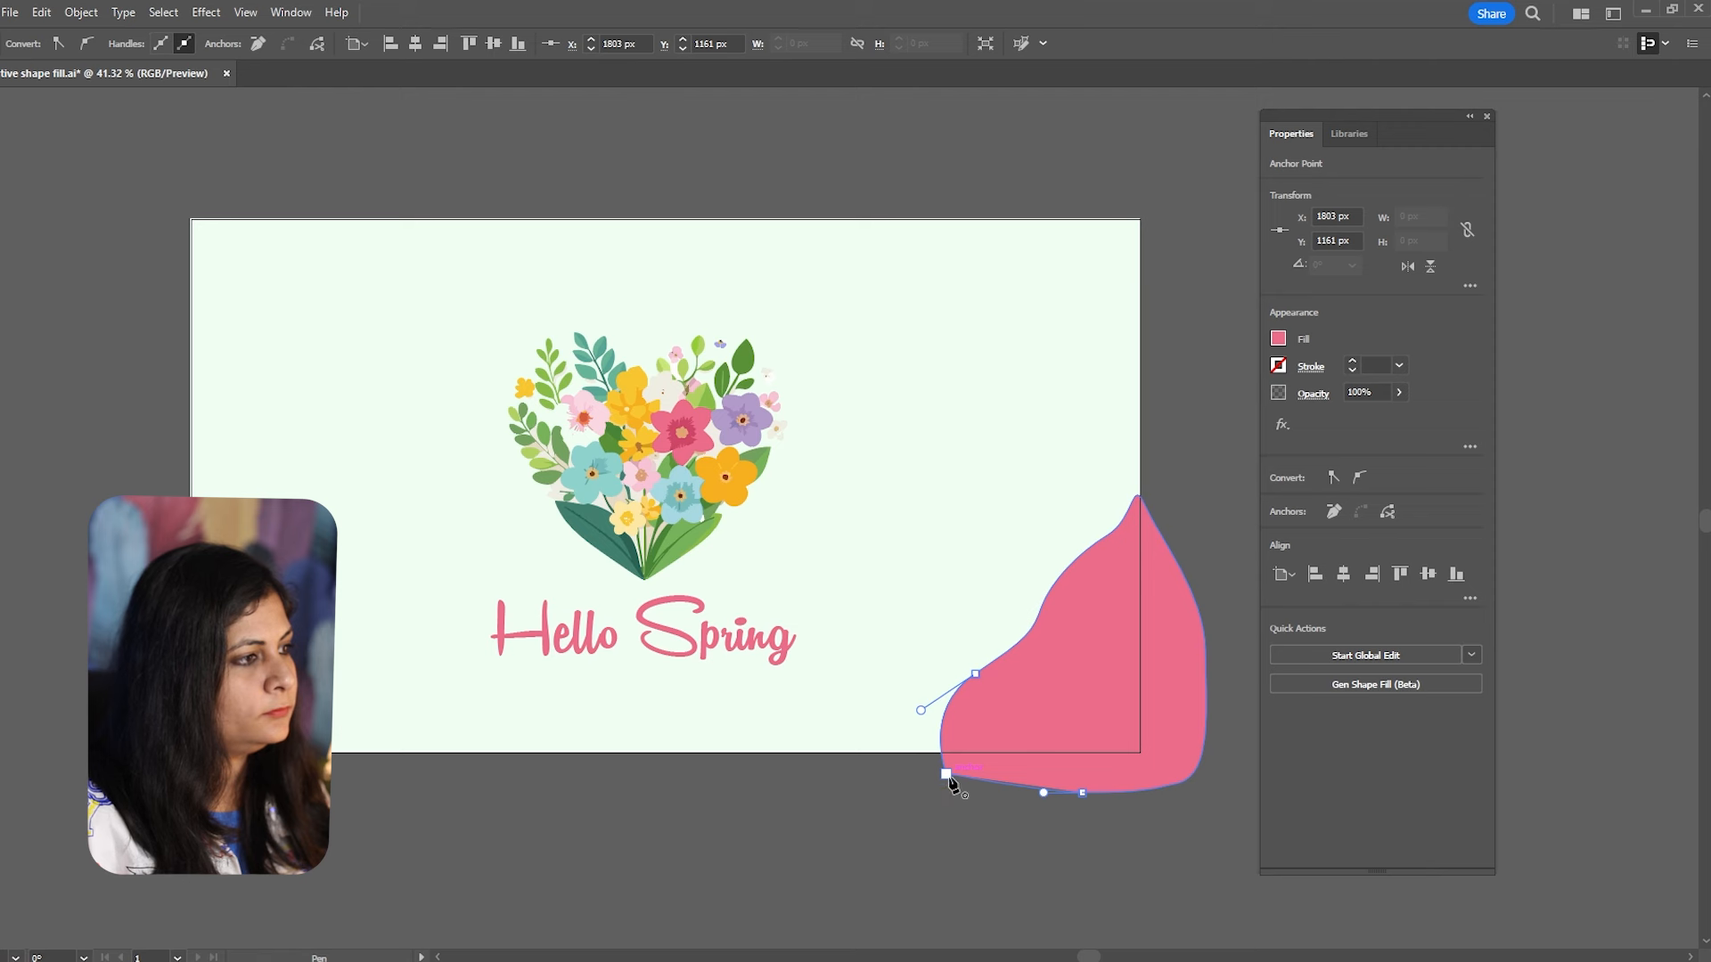
key(v)
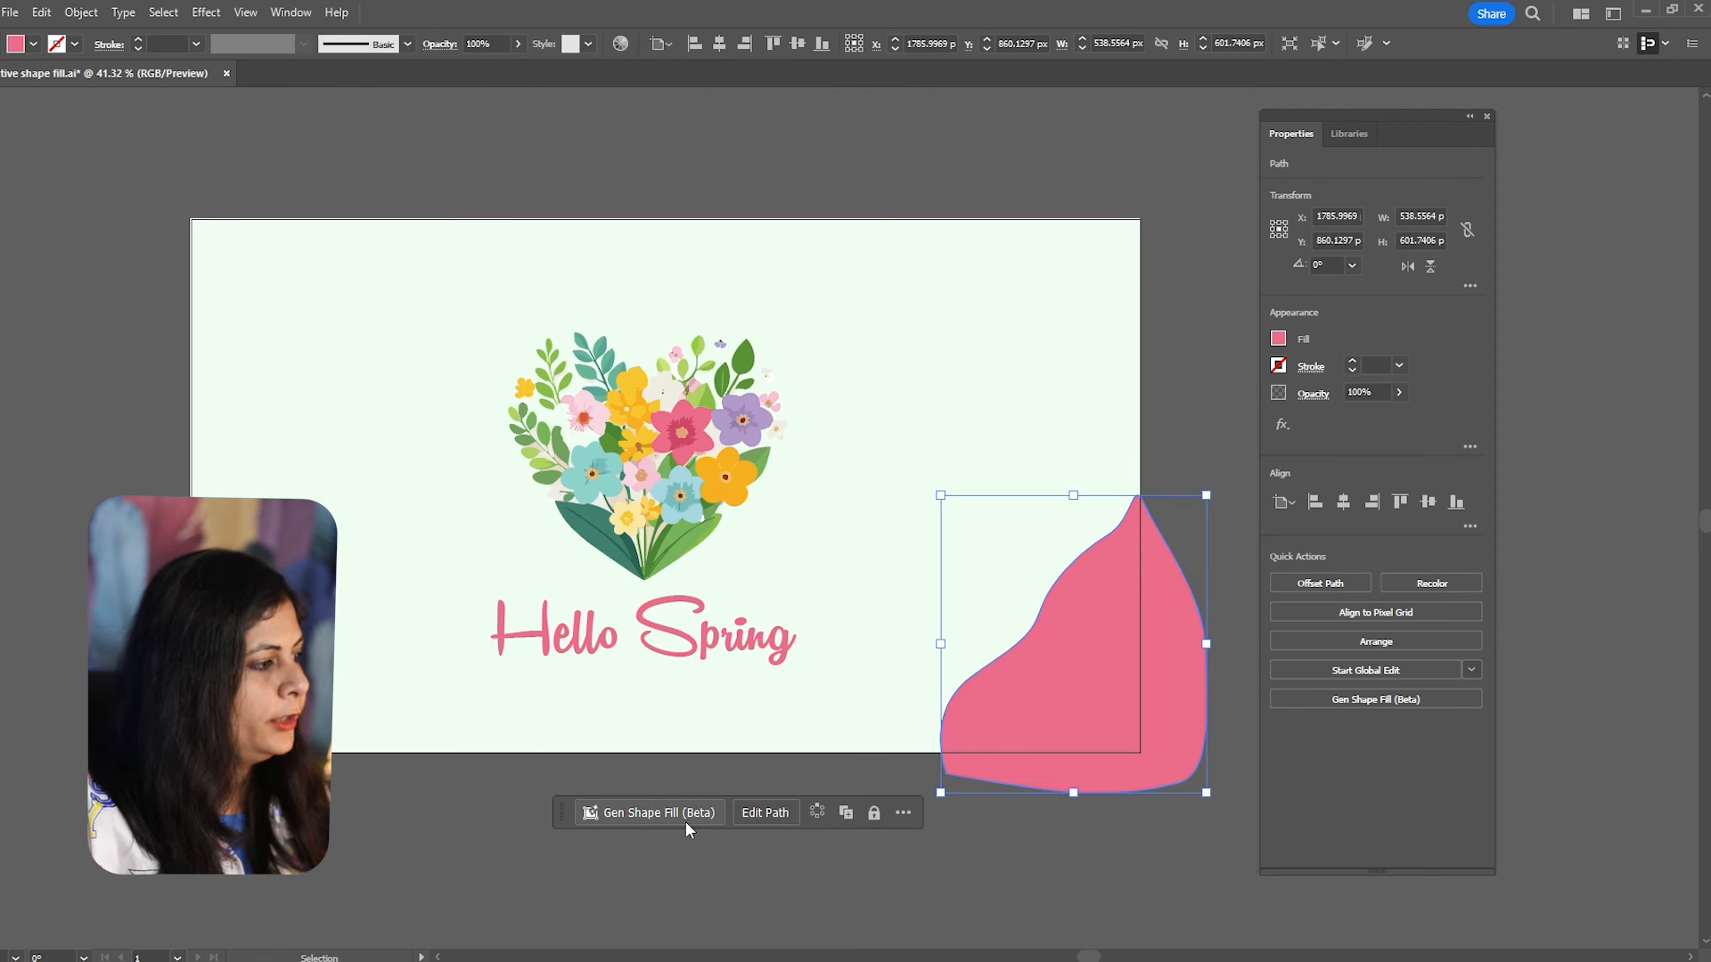
Try filling the pink corner shape using Gen Shape Fill with "colorful array of small spring flowers with leaves", and undo the generation.
click(624, 813)
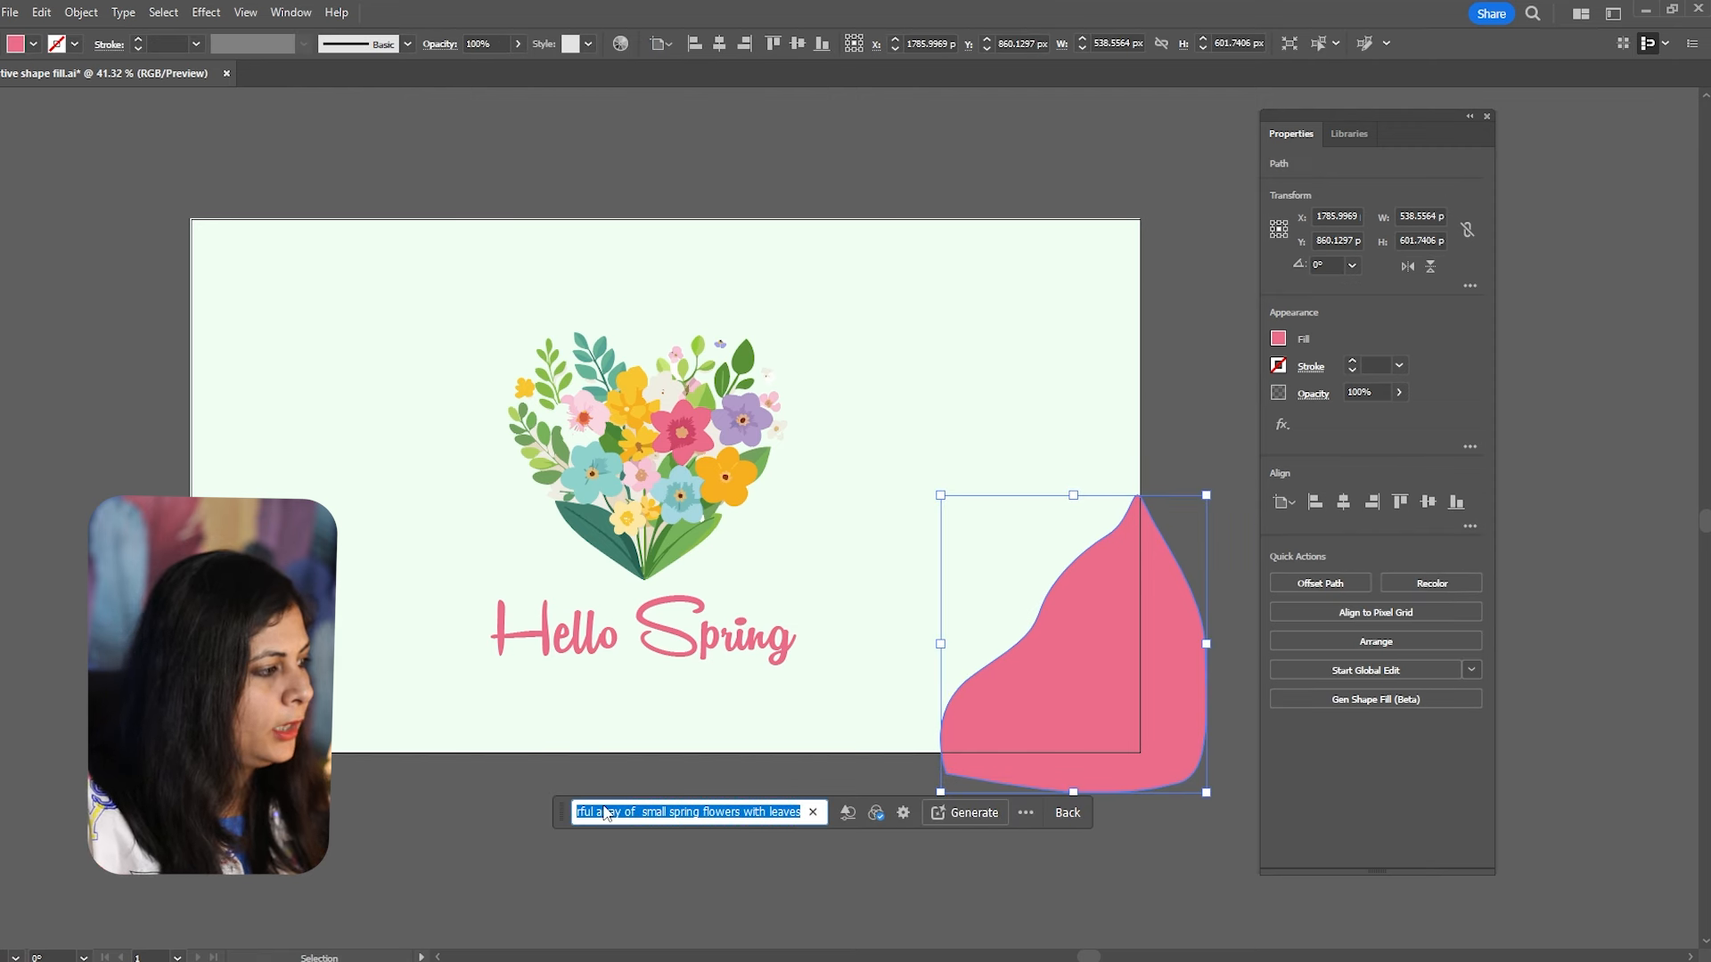
click(848, 814)
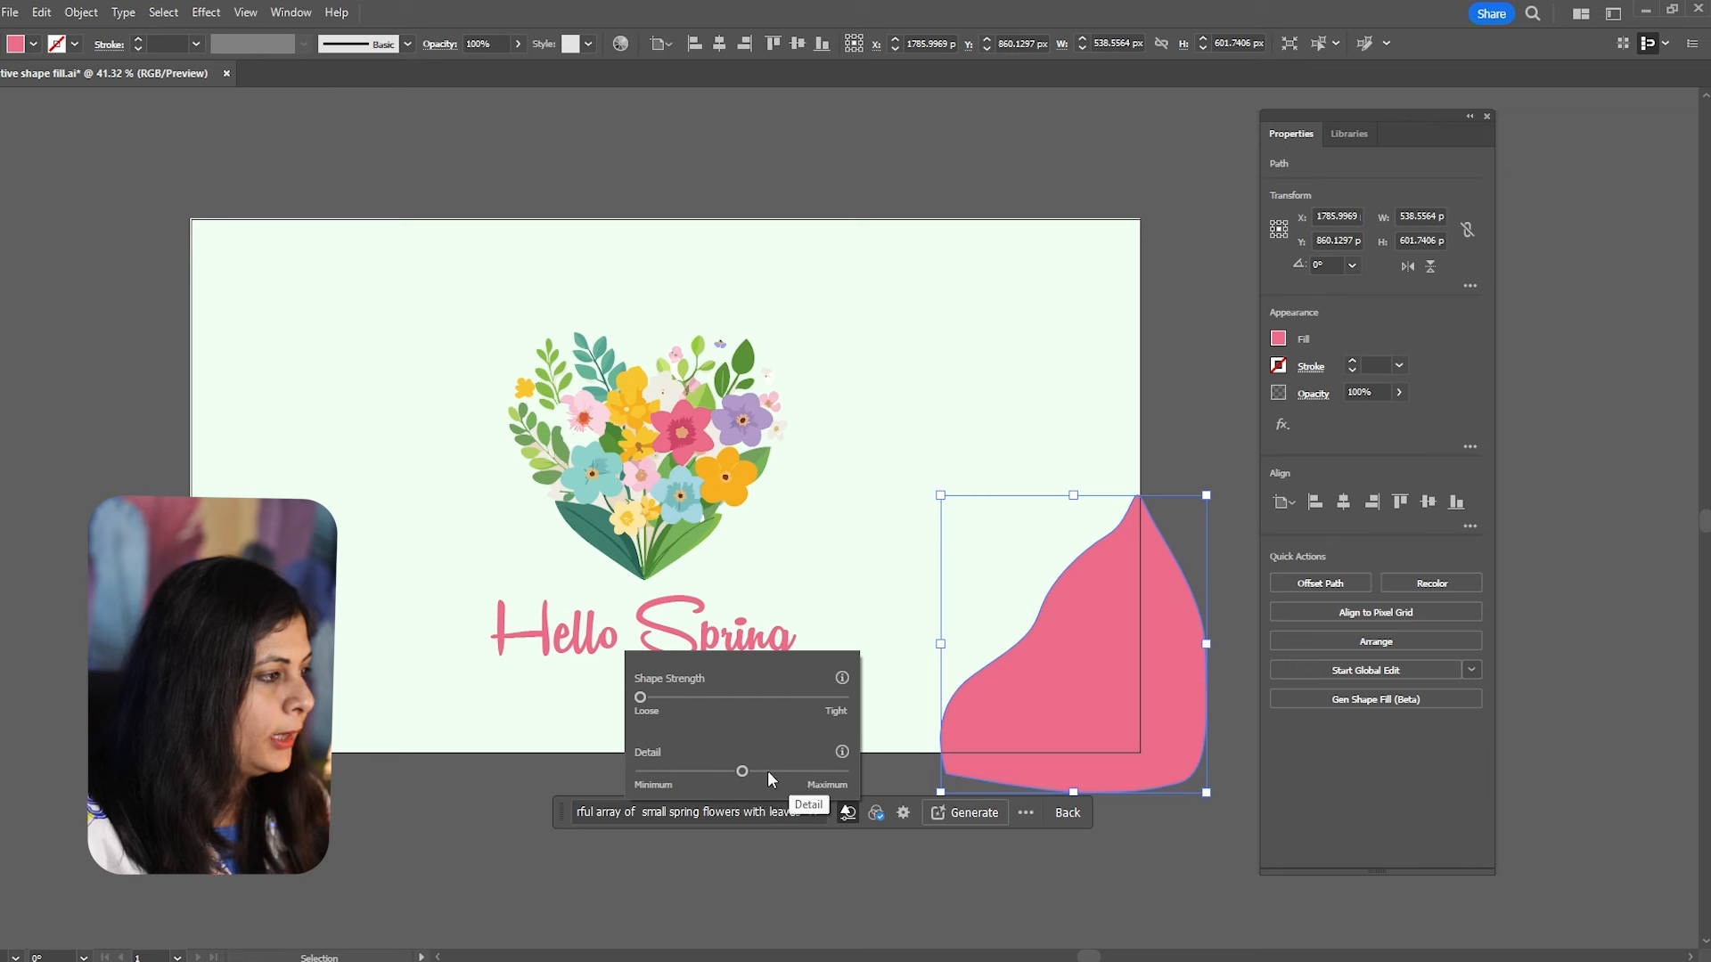
click(971, 813)
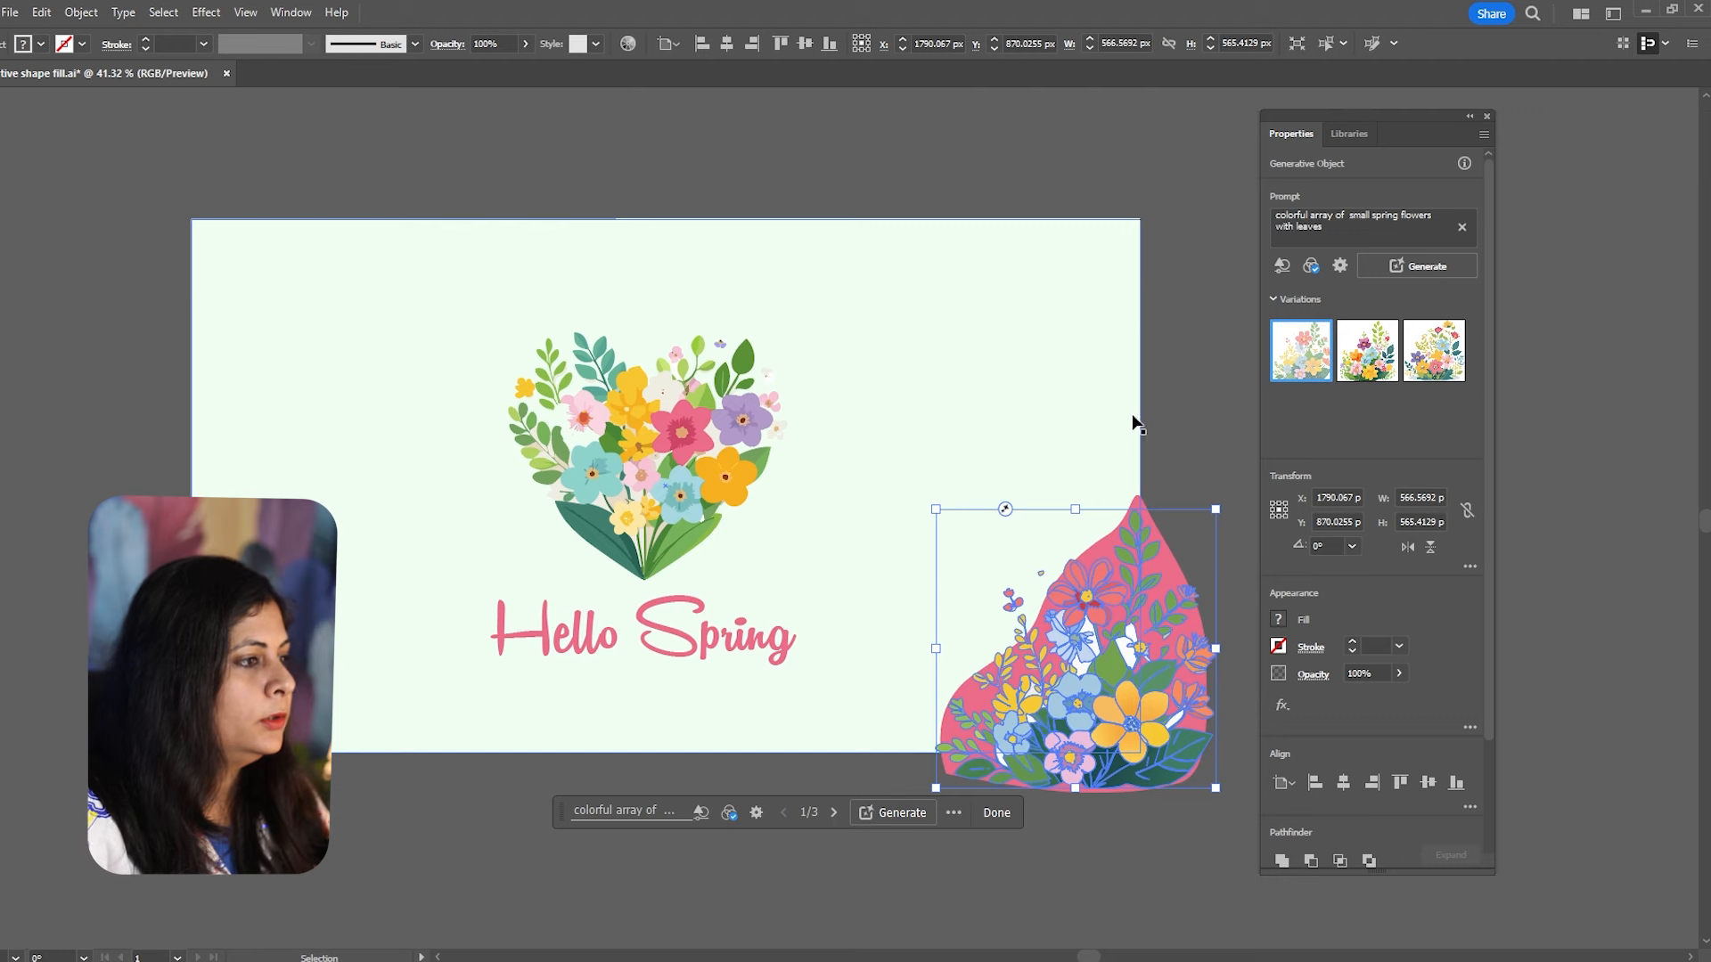
scroll(998, 413, down, 1)
key(ctrl+z)
key(ctrl+z)
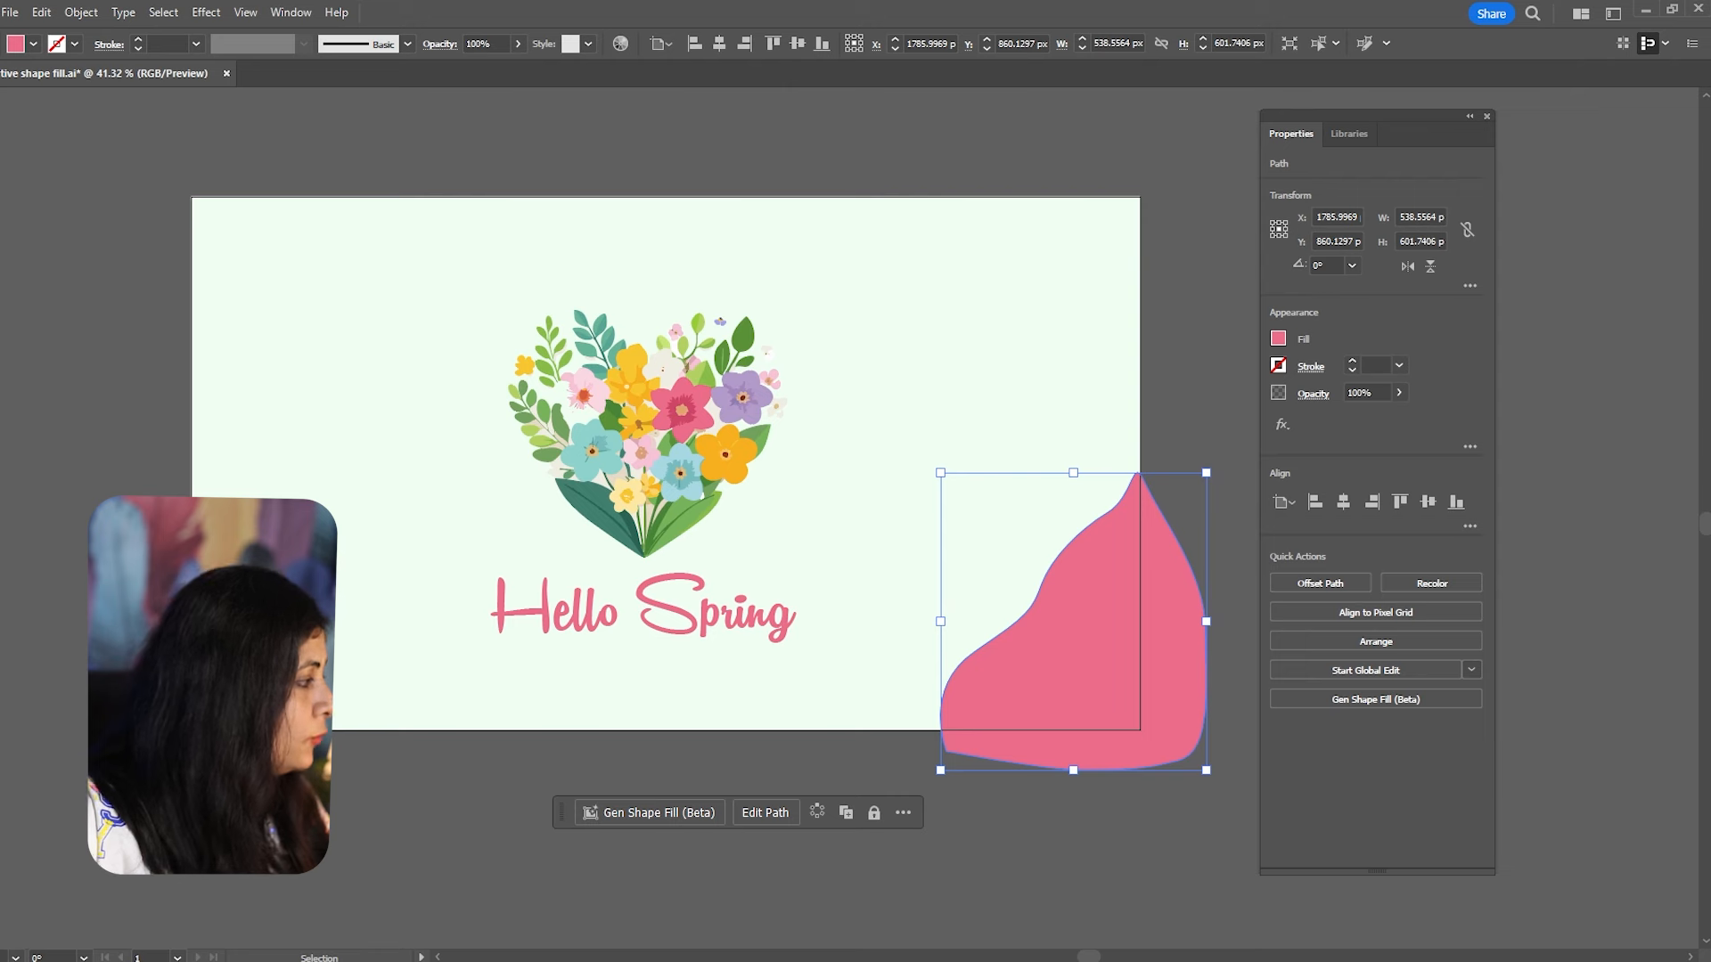
Remove the corner shape's fill color and generate "colorful array of small spring flowers with leaves" in it with Gen Shape Fill.
key(slash)
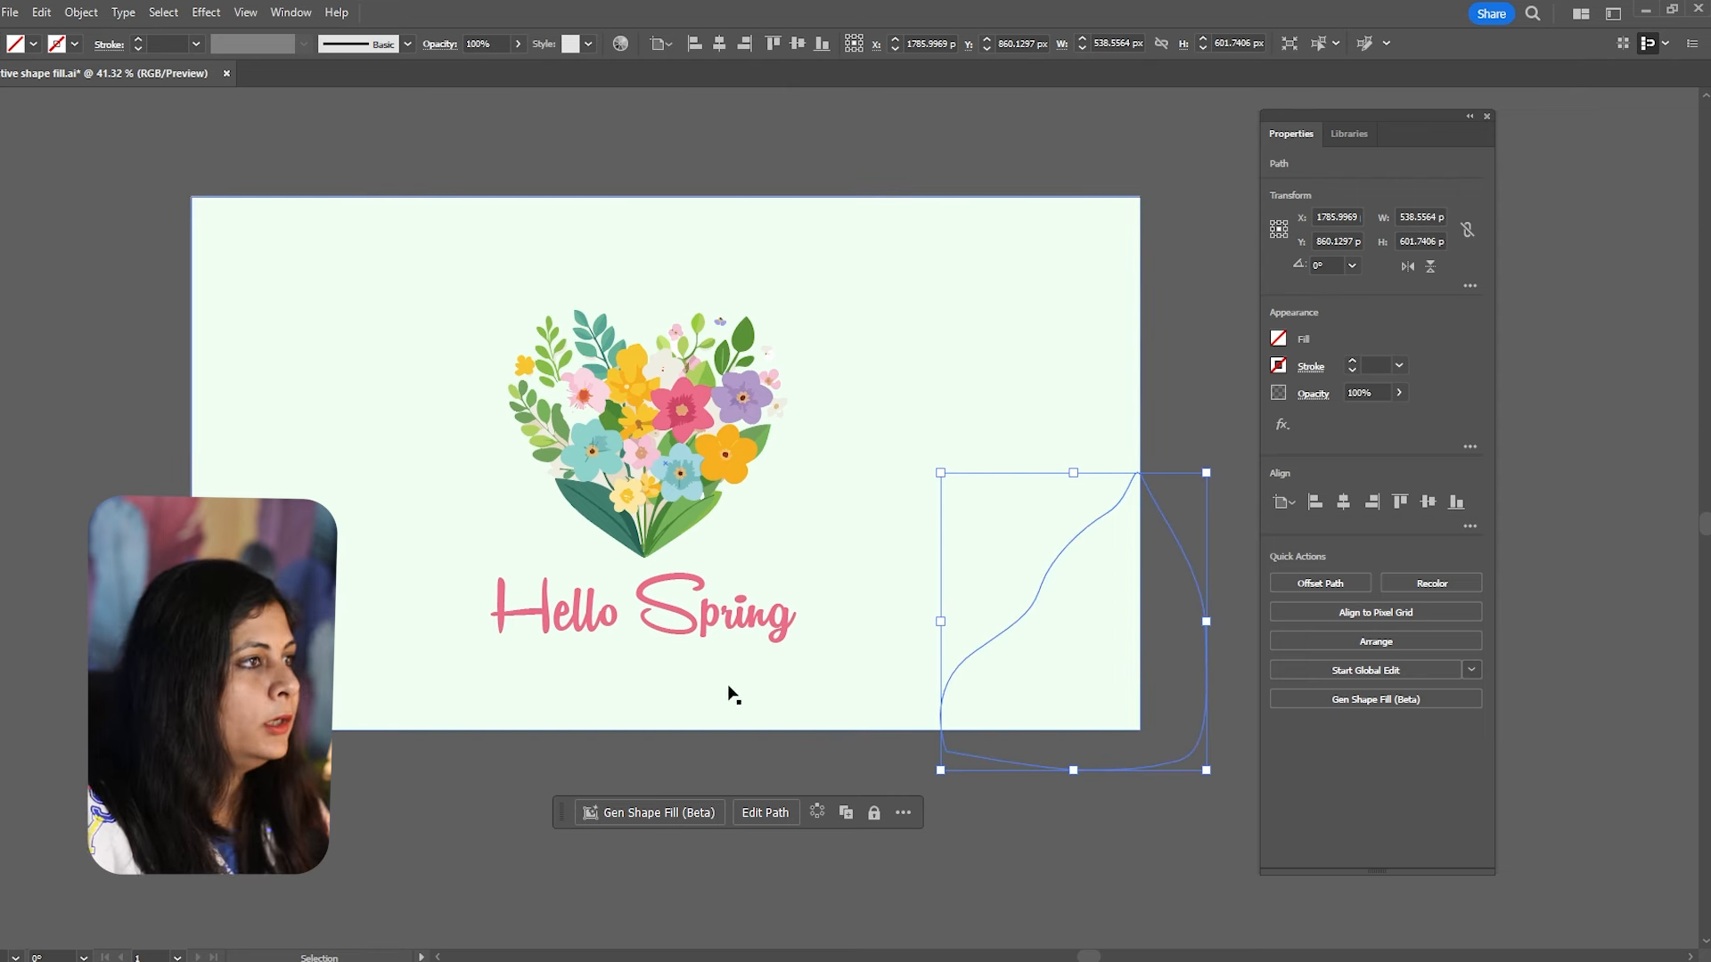
click(680, 813)
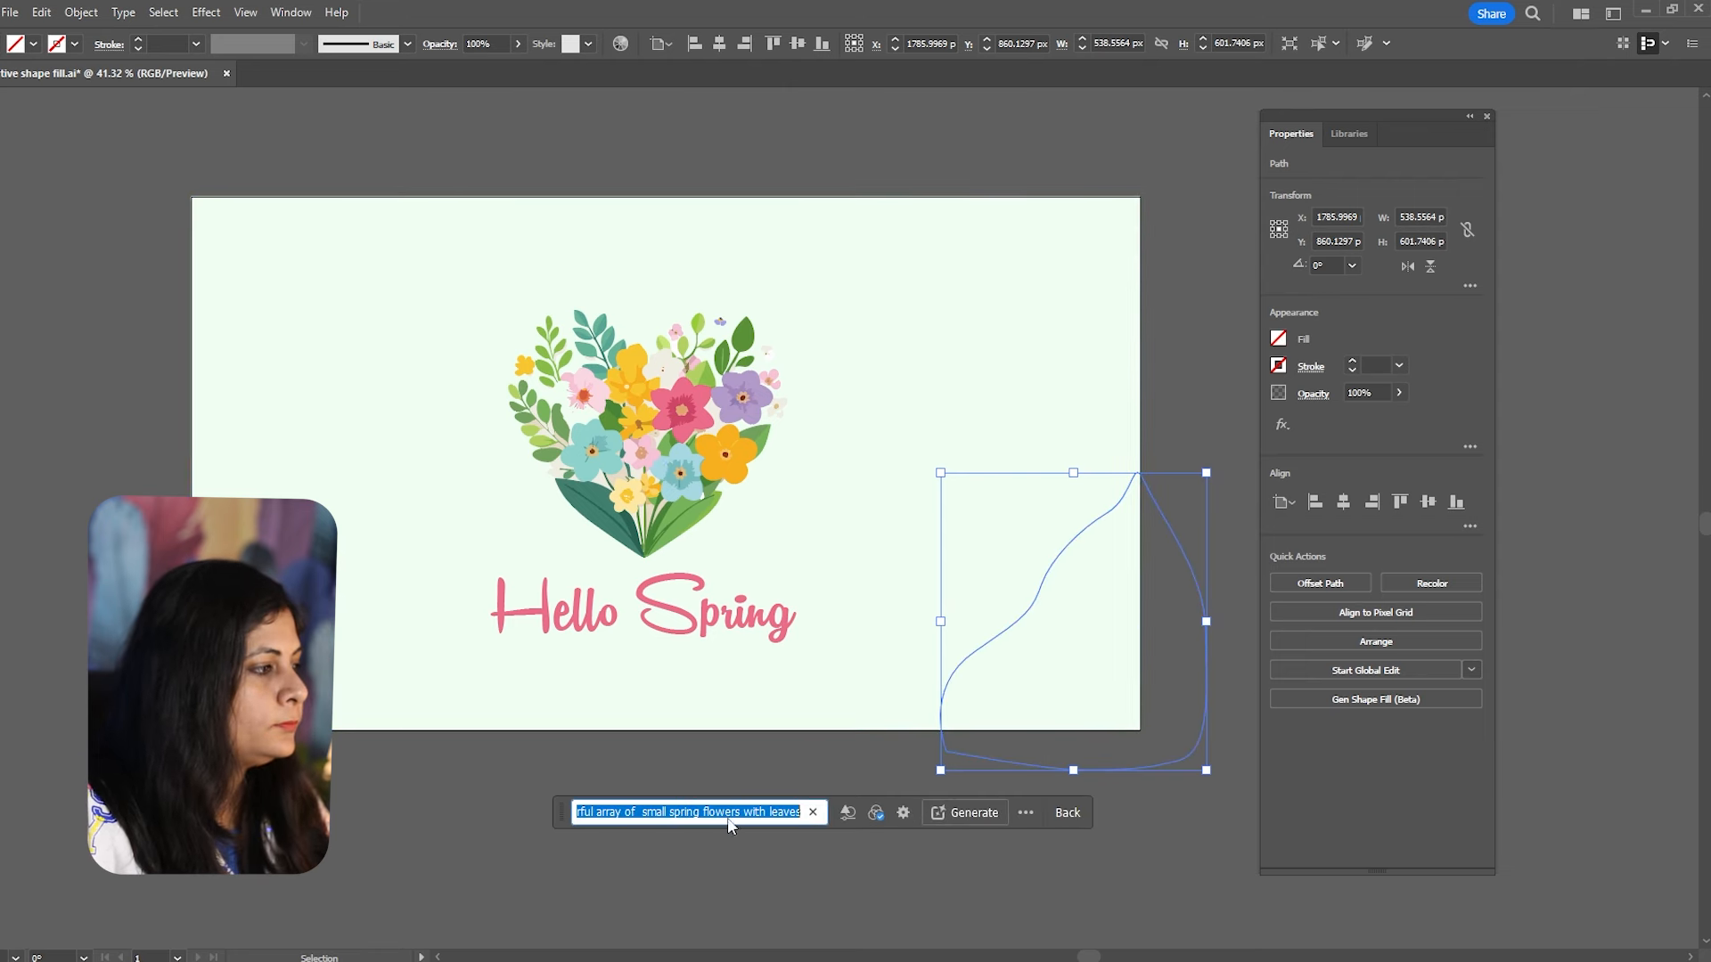
click(974, 813)
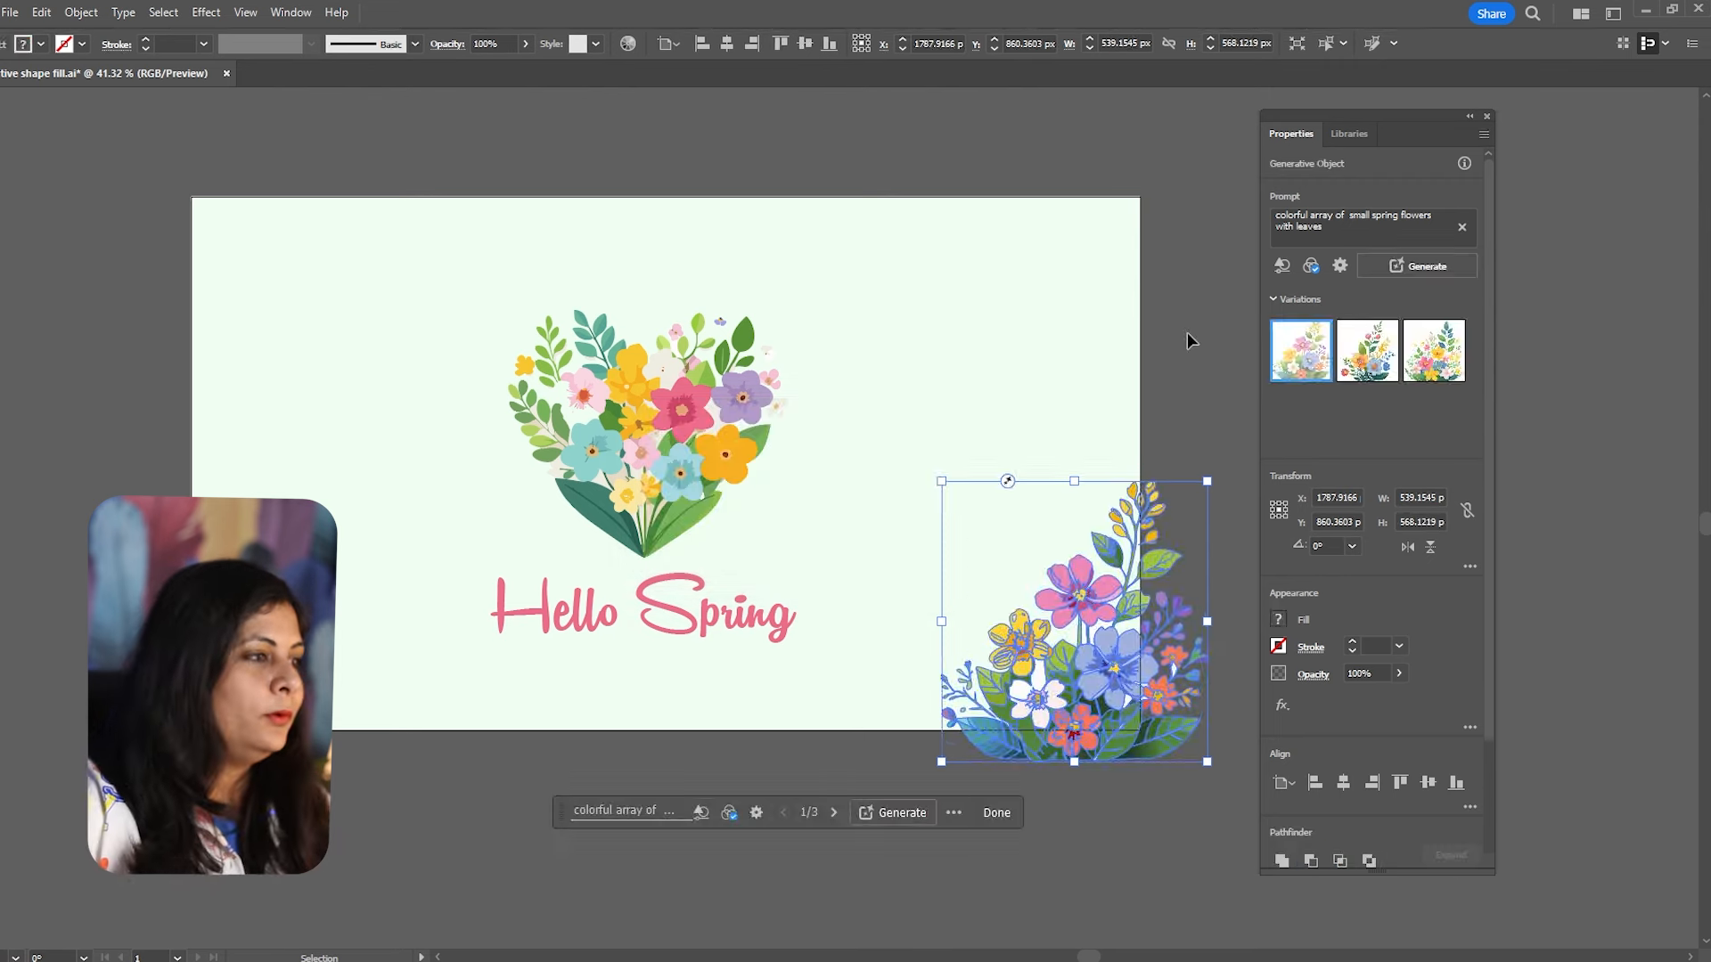
click(1187, 334)
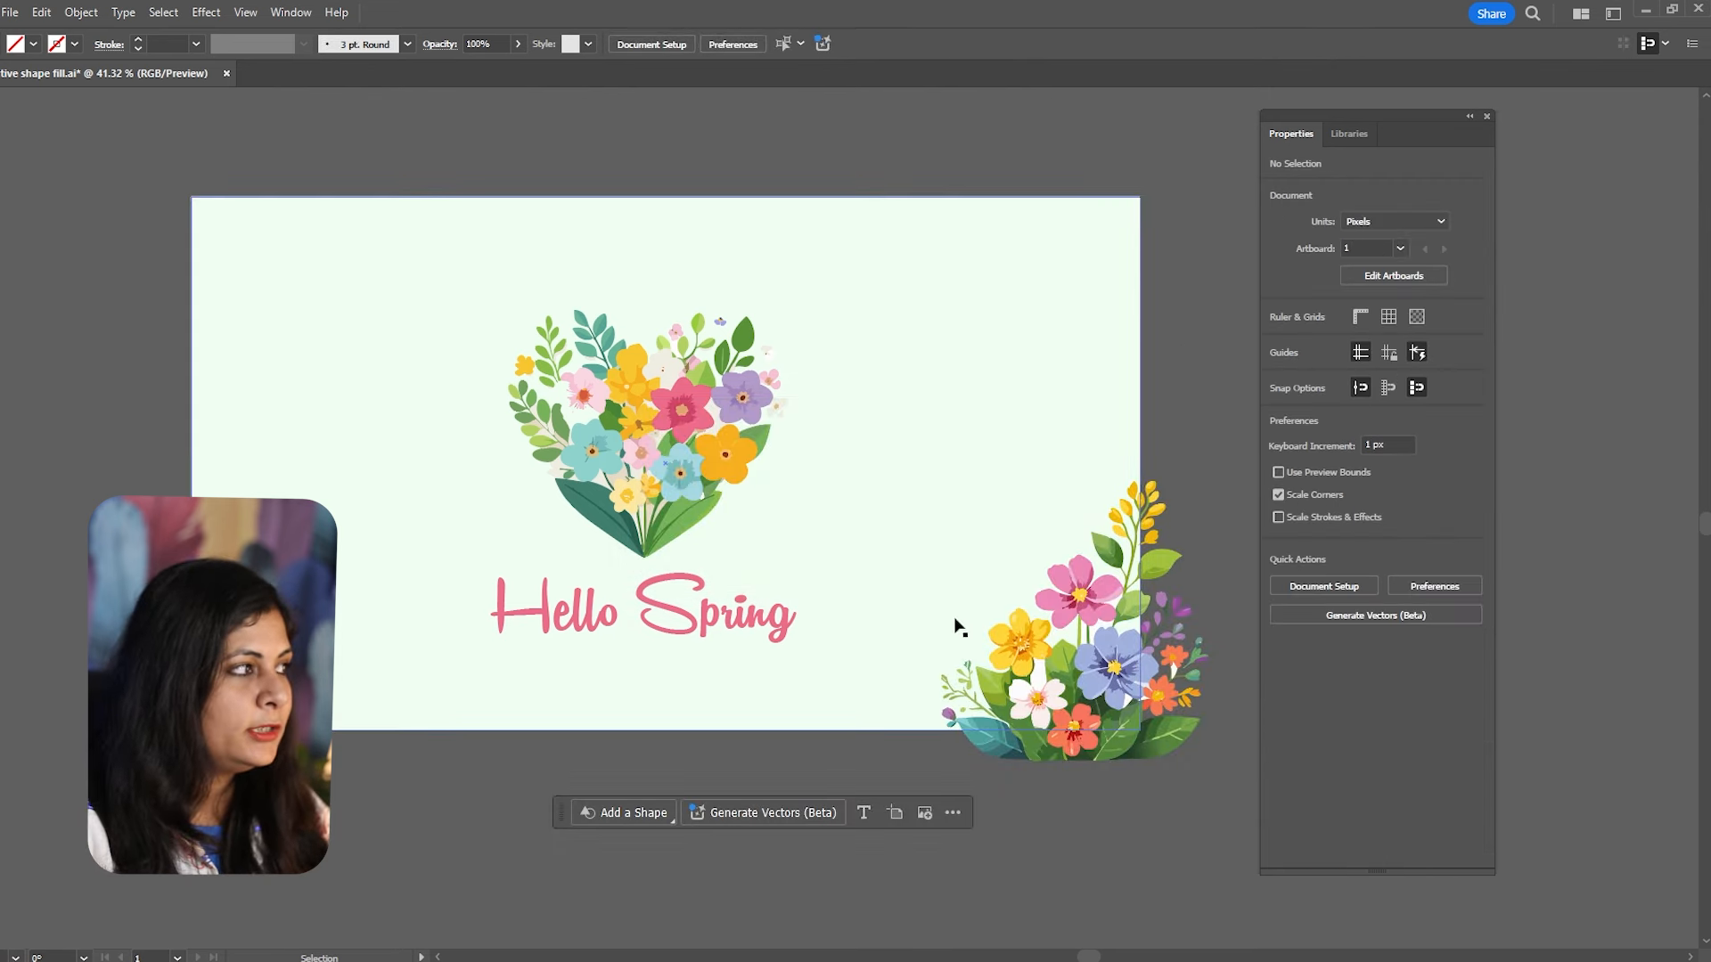
Compare the generated variations for the corner flowers and apply the third one.
click(1056, 693)
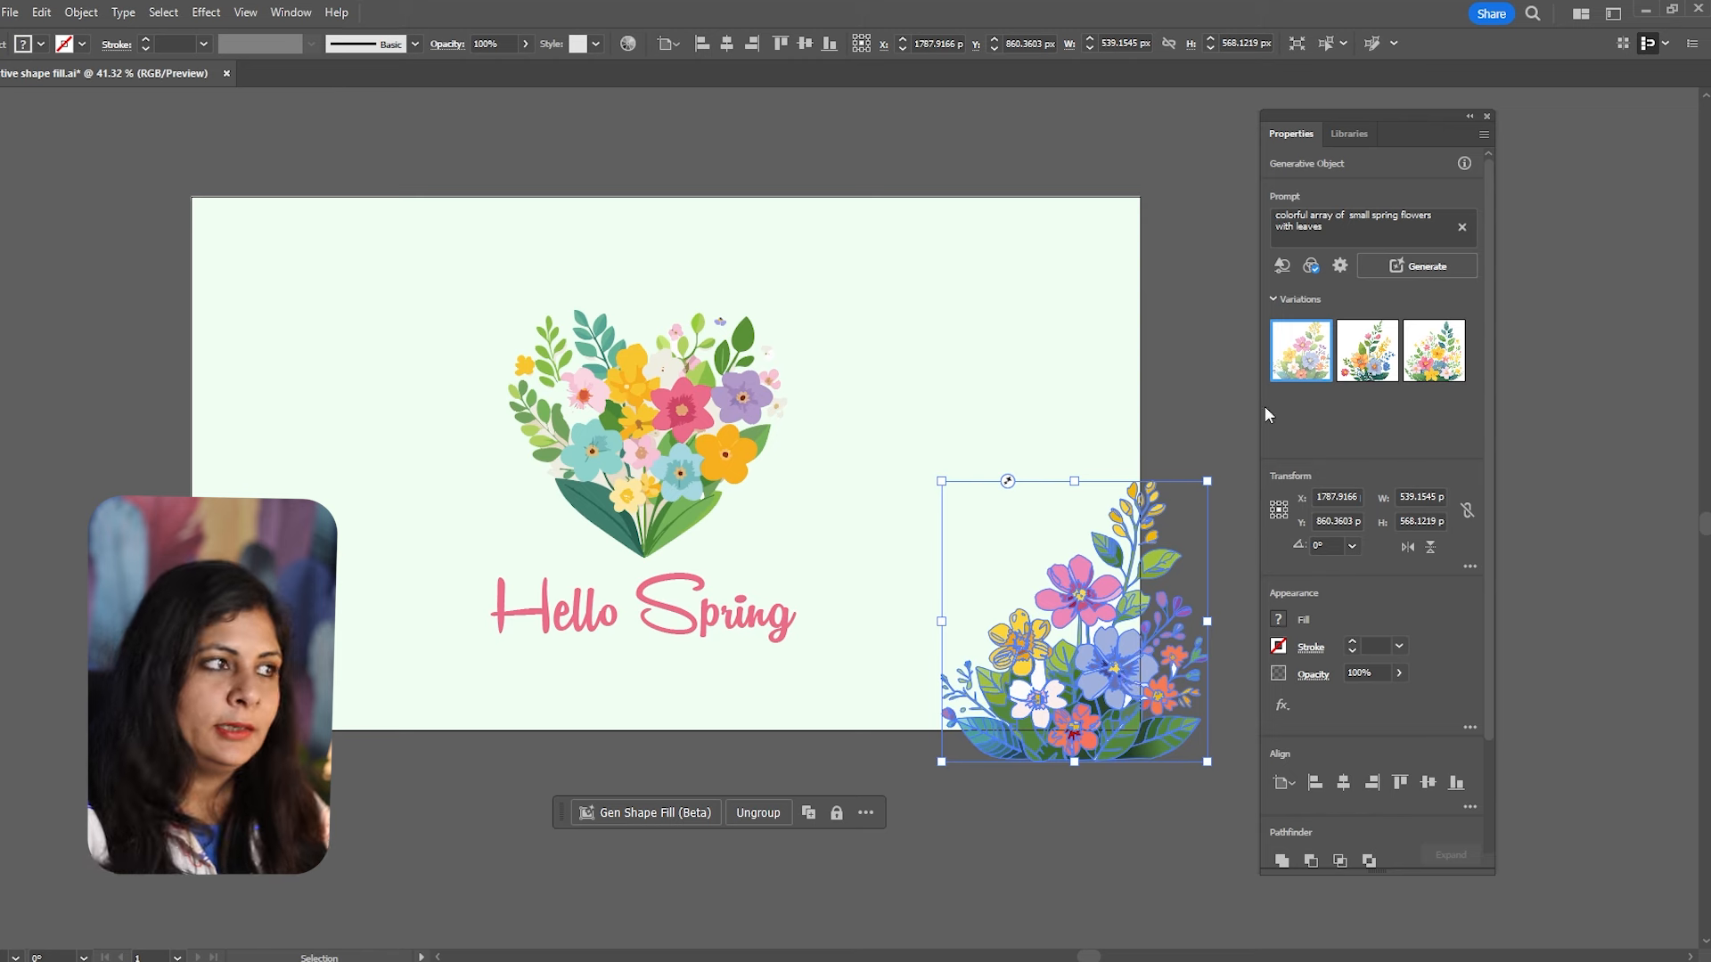
click(1378, 369)
click(1423, 373)
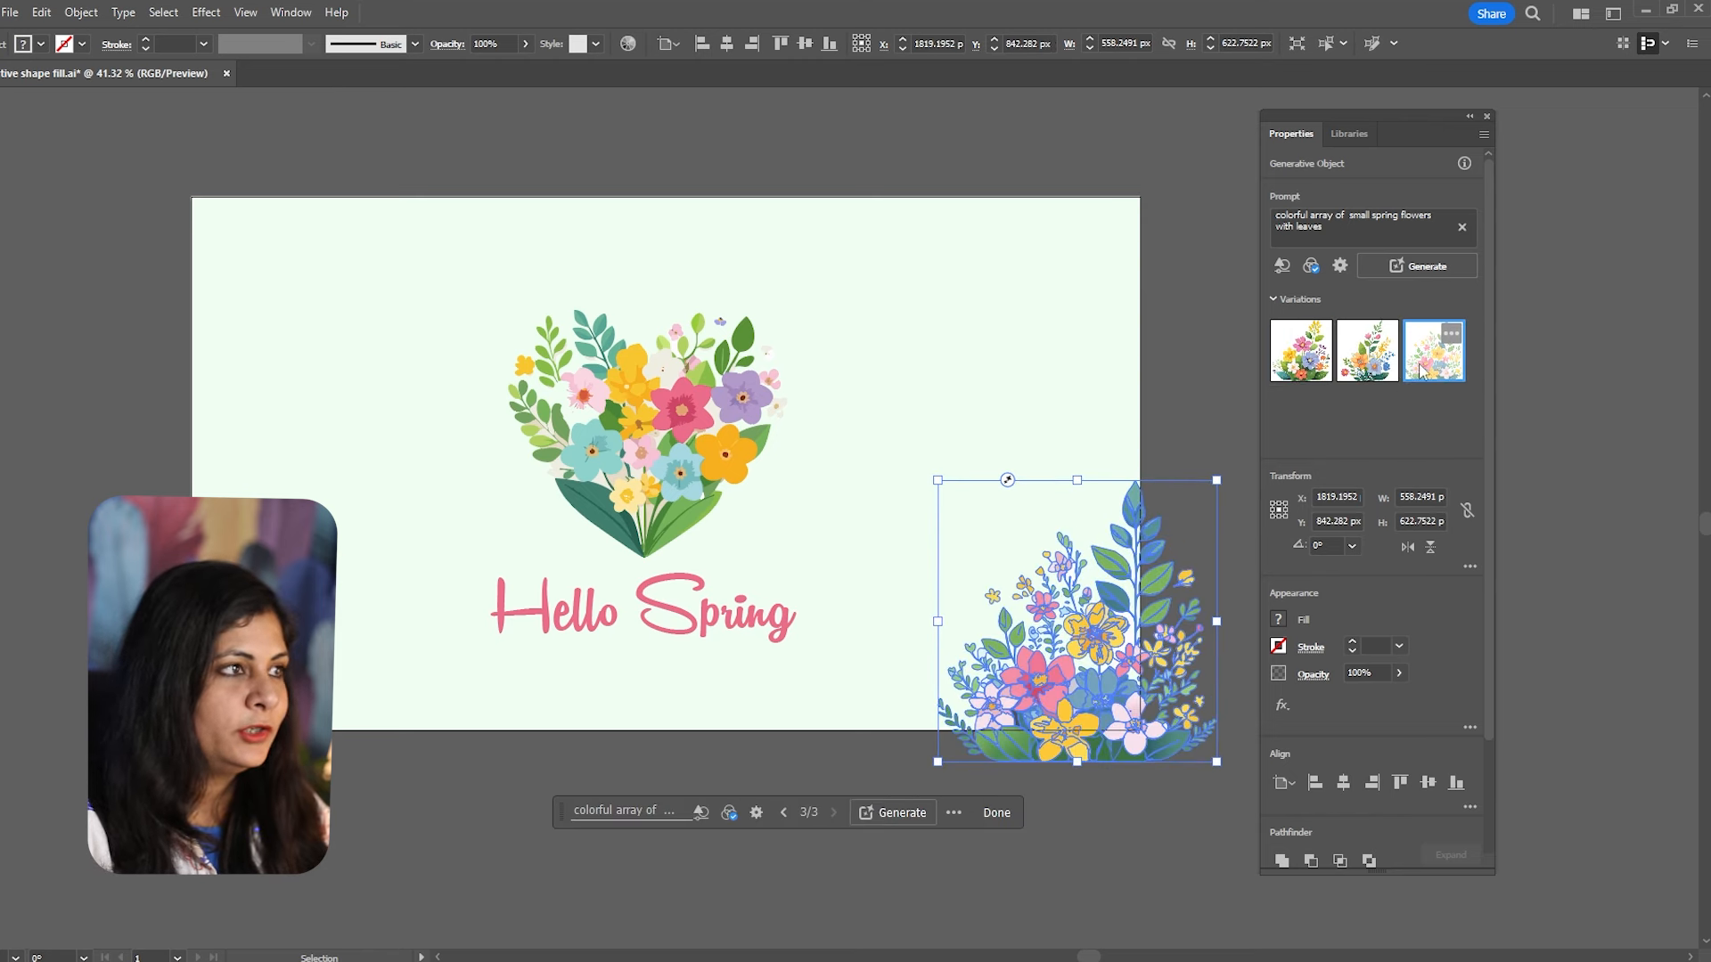
Deselect the corner flowers and turn on Trim View to hide artwork outside the artboard.
click(1188, 451)
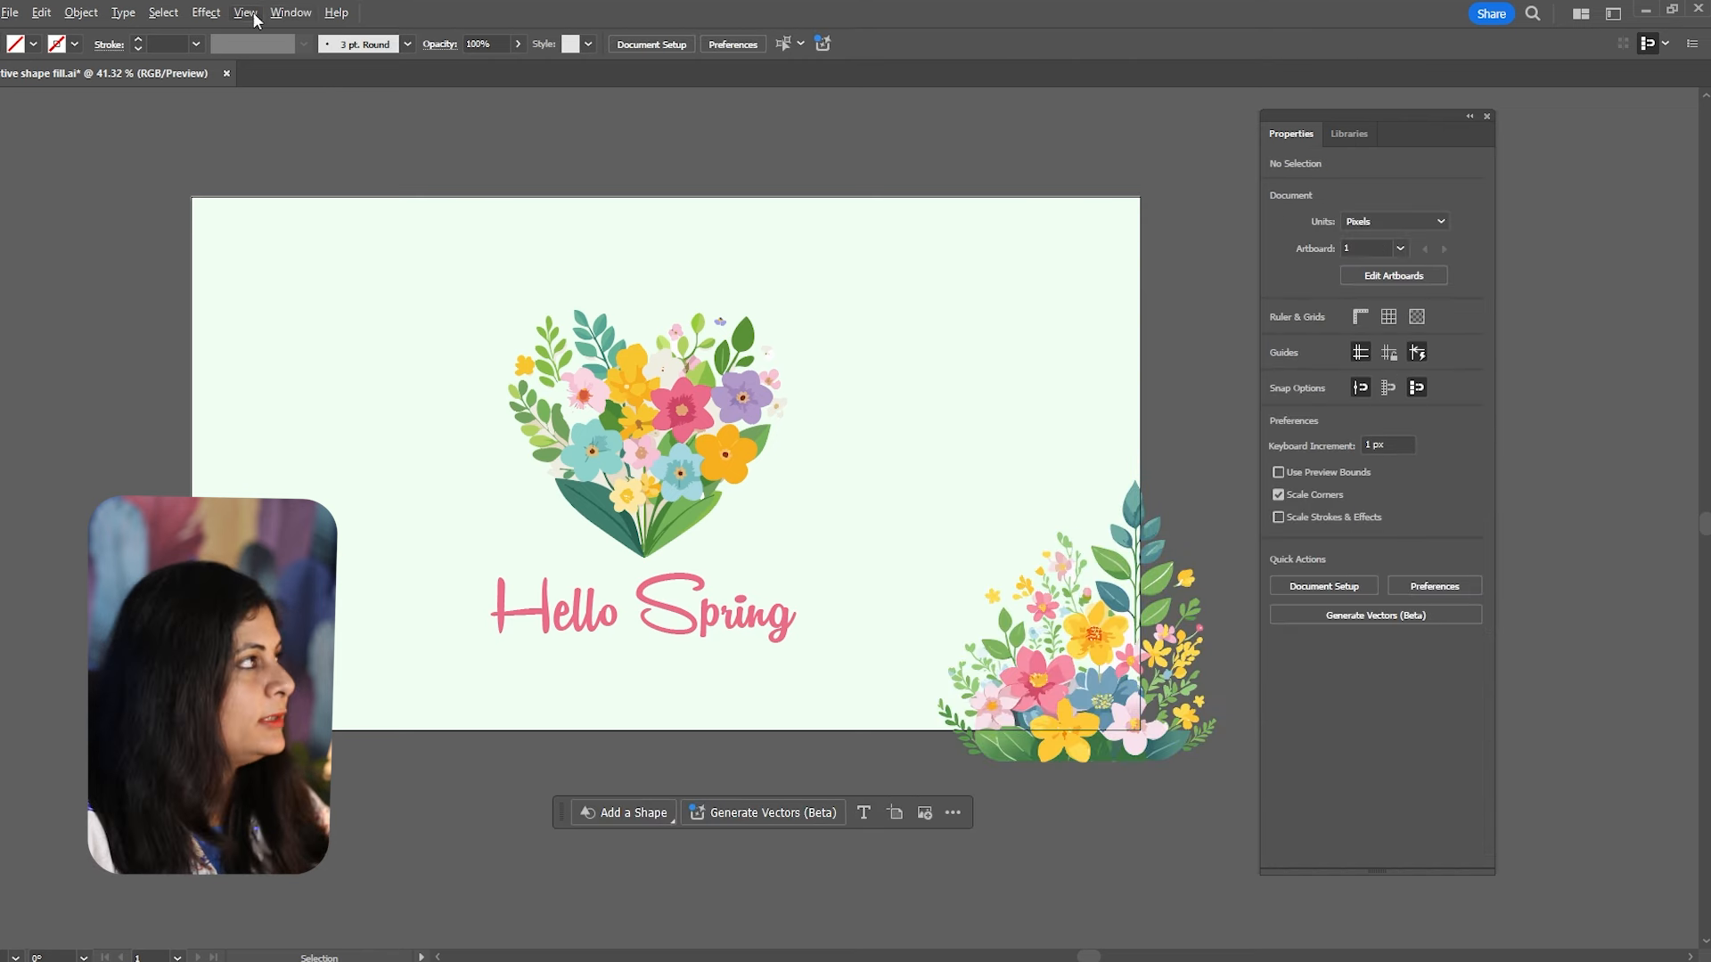
click(246, 12)
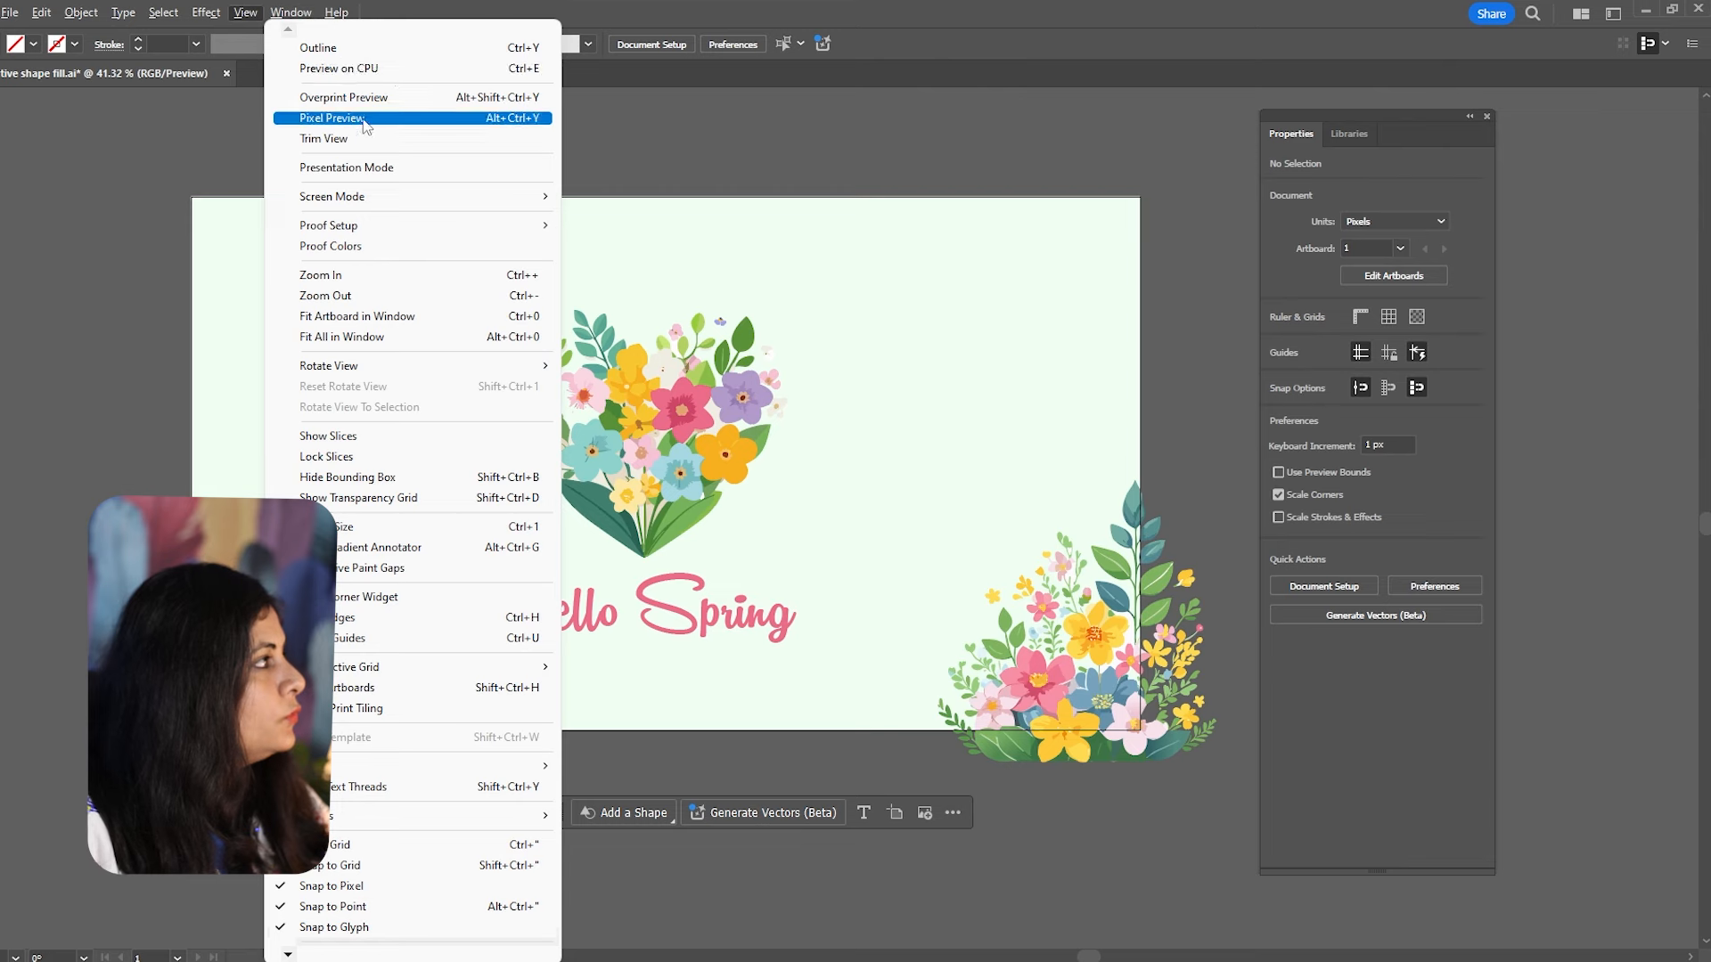
click(419, 138)
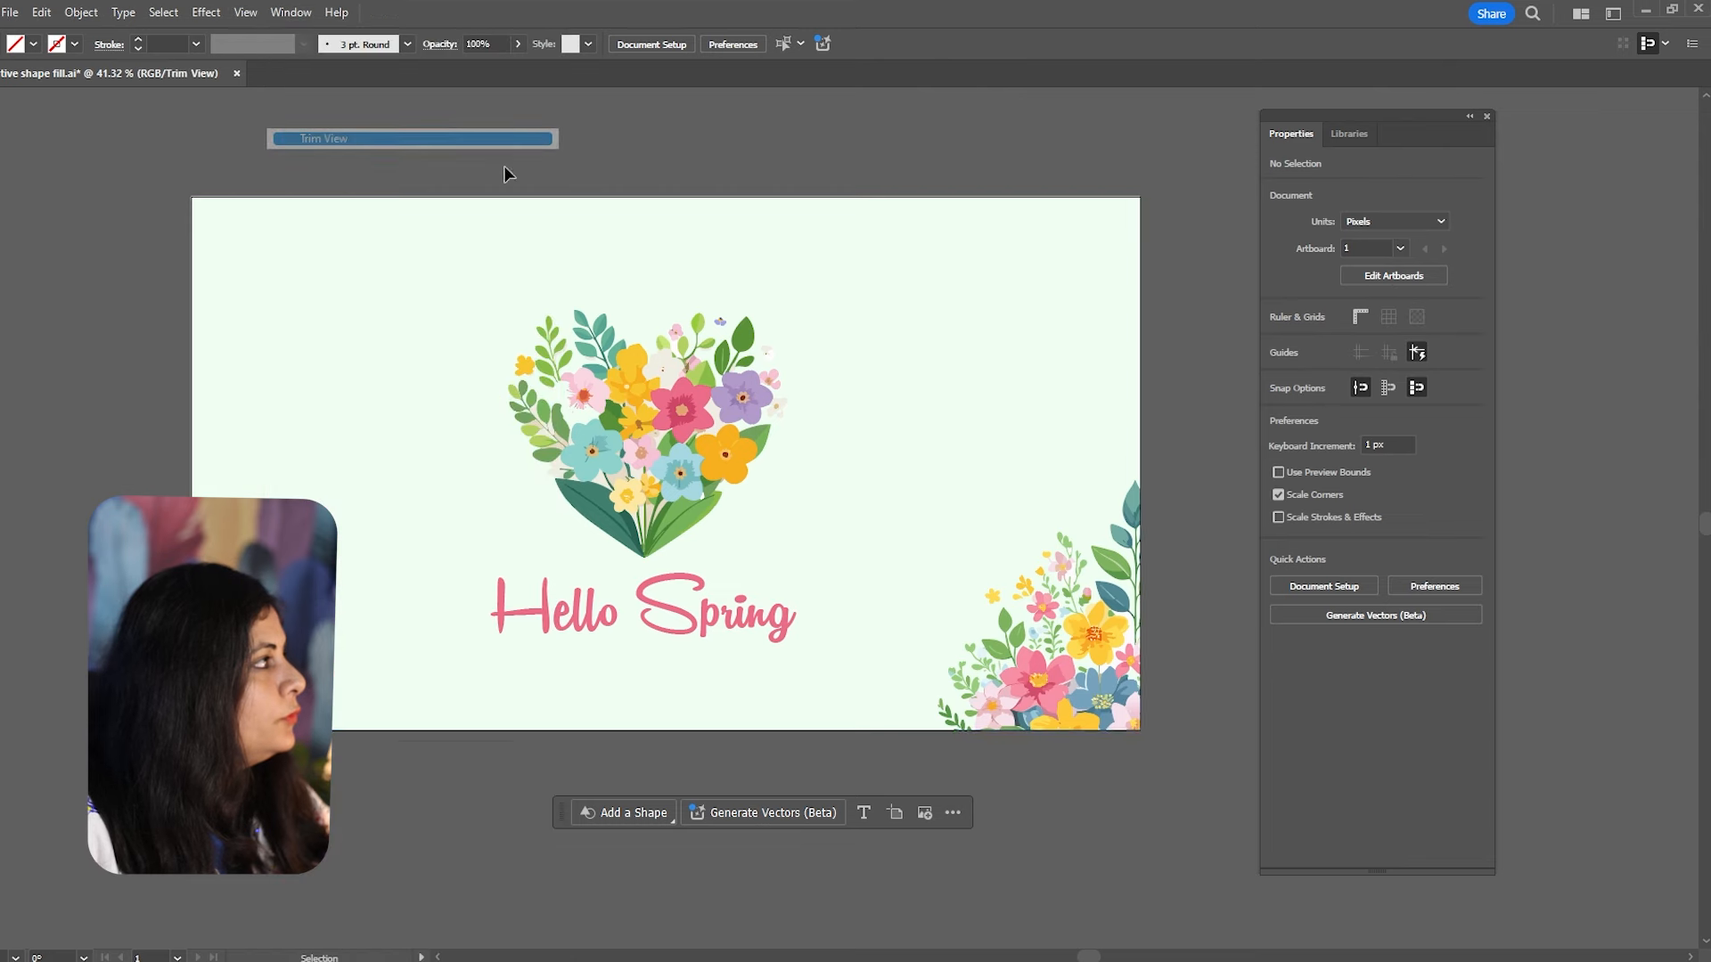
Duplicate the corner flowers to the artboard's upper-left corner, rotate the copy 180°, and position it partly beyond the edges.
click(1086, 604)
drag(1098, 648, 297, 293)
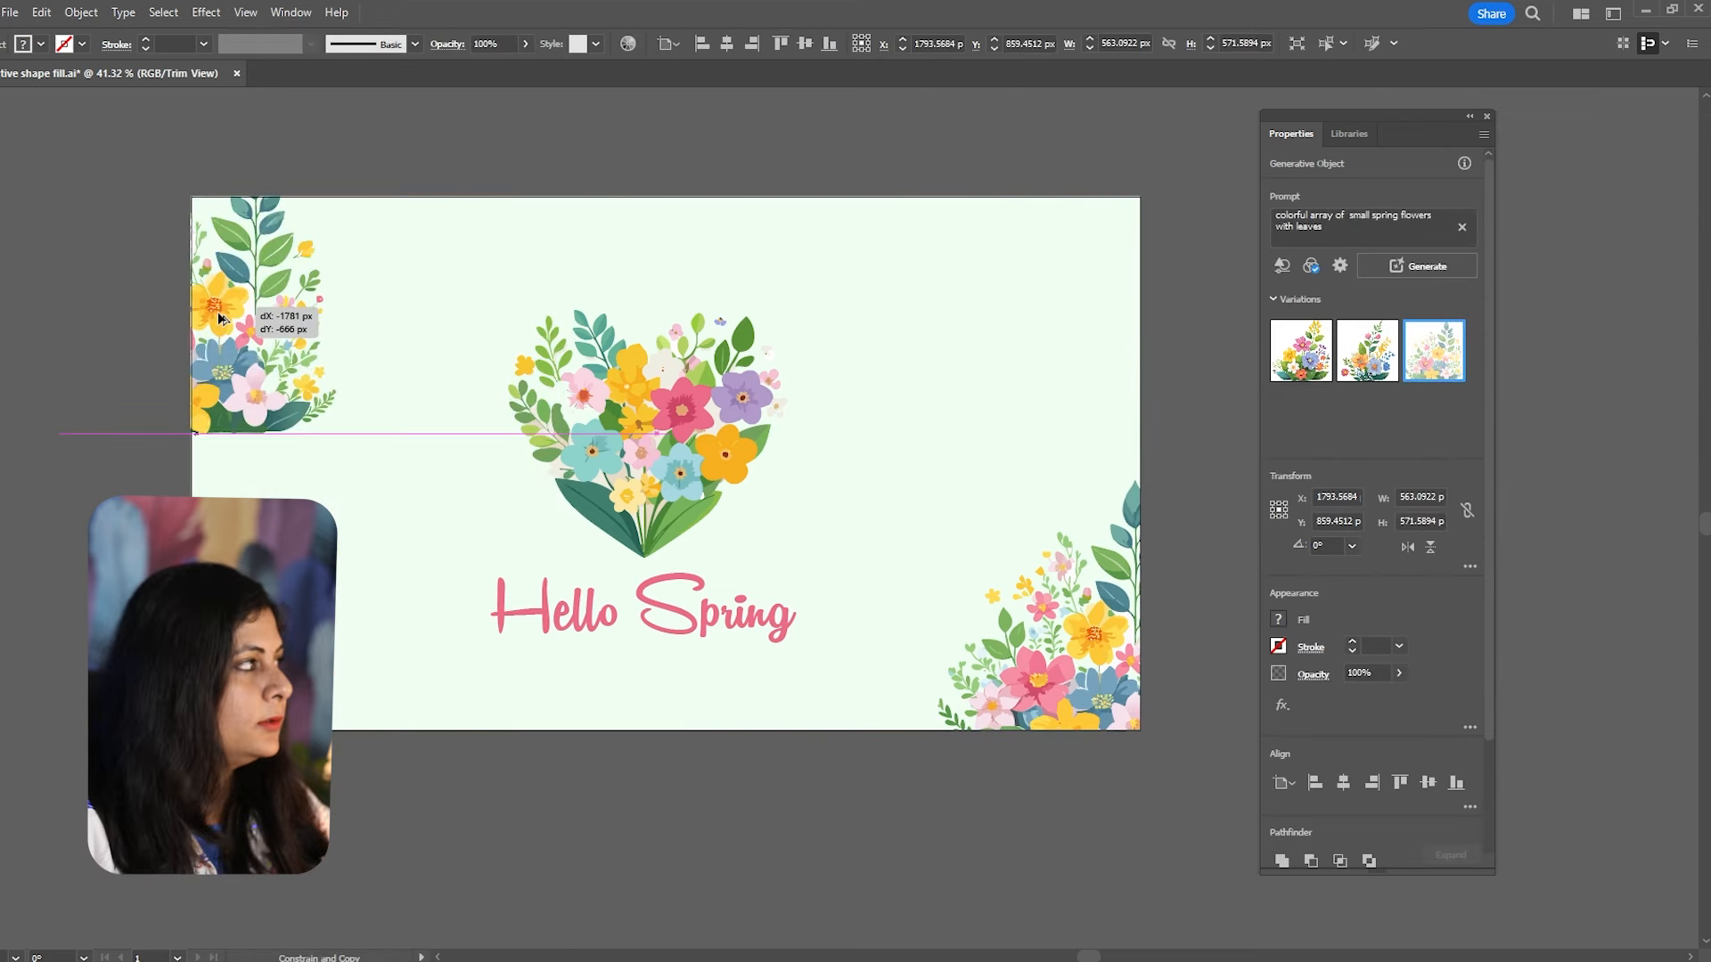
drag(424, 412, 120, 111)
drag(305, 225, 250, 204)
click(704, 311)
Examine the finished composition, selecting the upper-left flowers and all artwork to inspect the outlines extending beyond the artboard.
key(z)
drag(739, 387, 790, 536)
key(v)
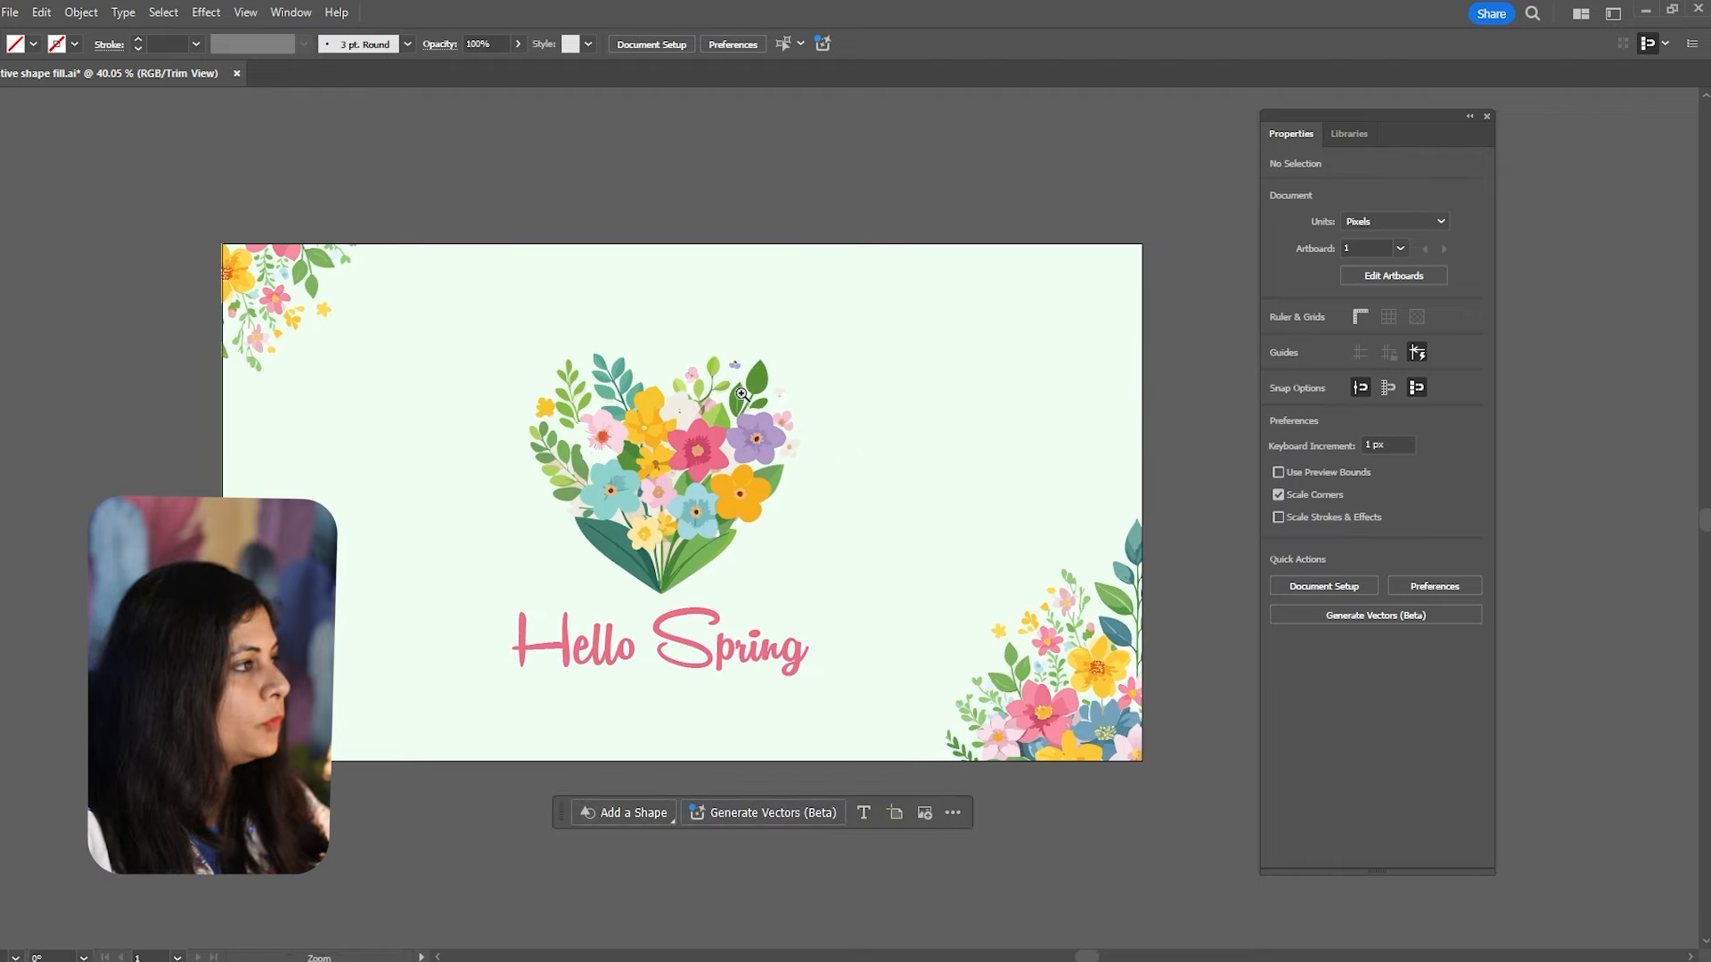
key(z)
drag(741, 394, 718, 580)
key(v)
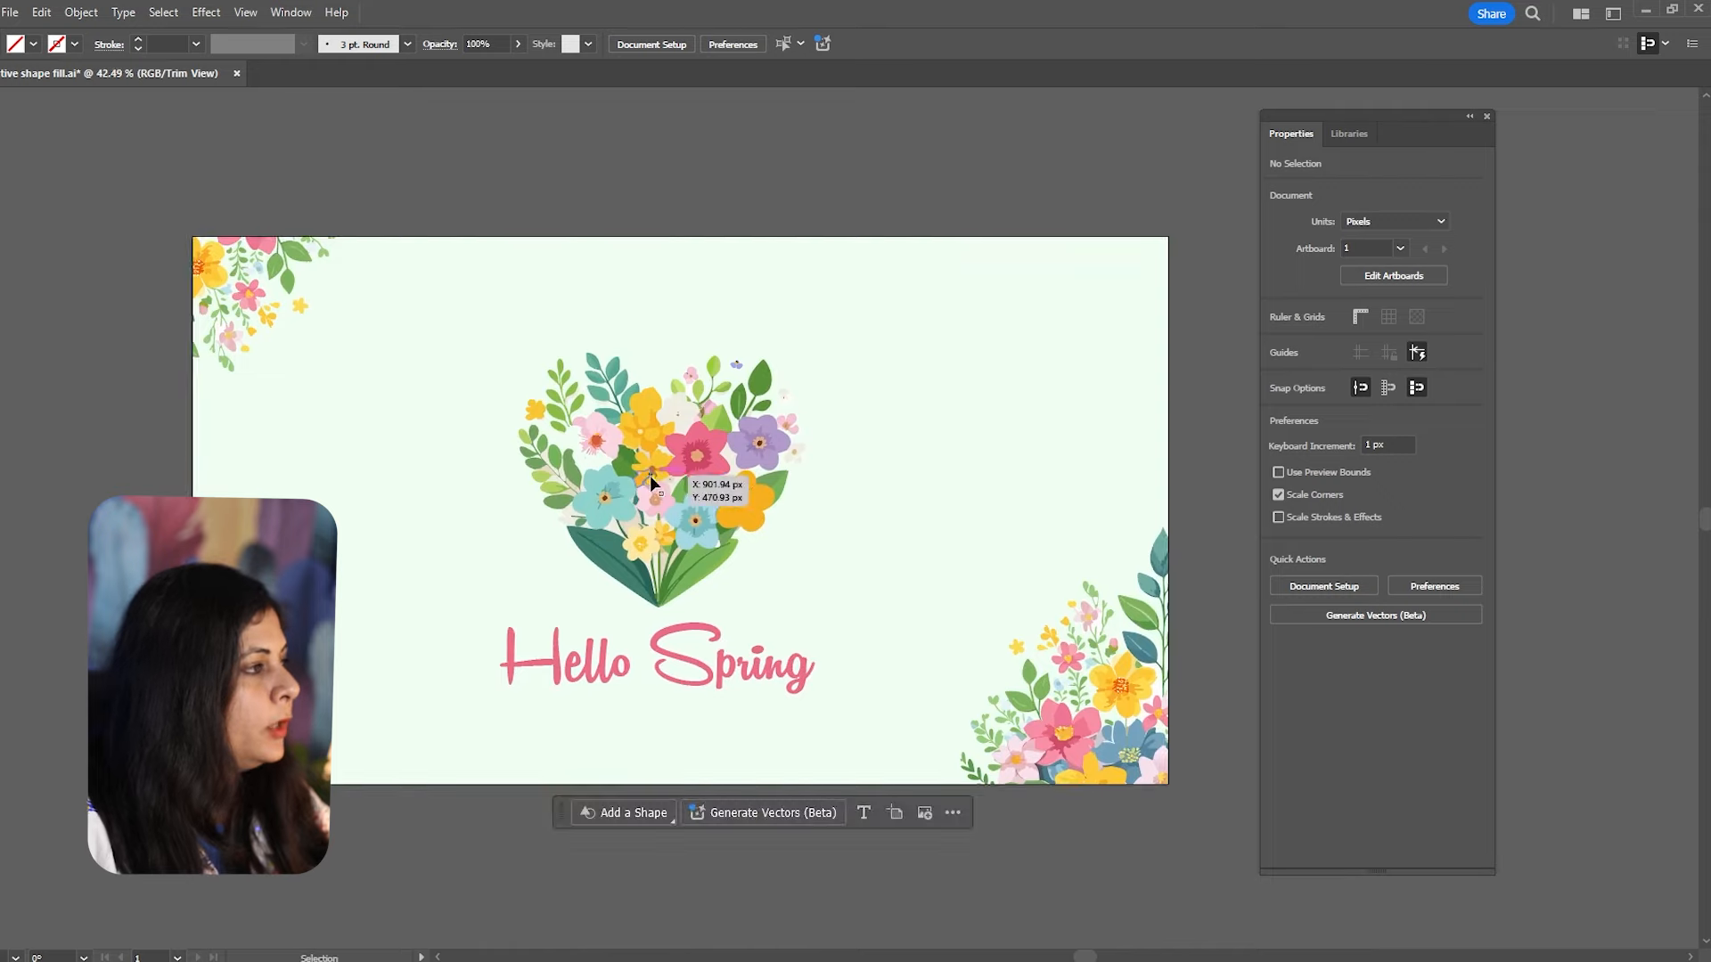
click(652, 482)
drag(66, 167, 100, 157)
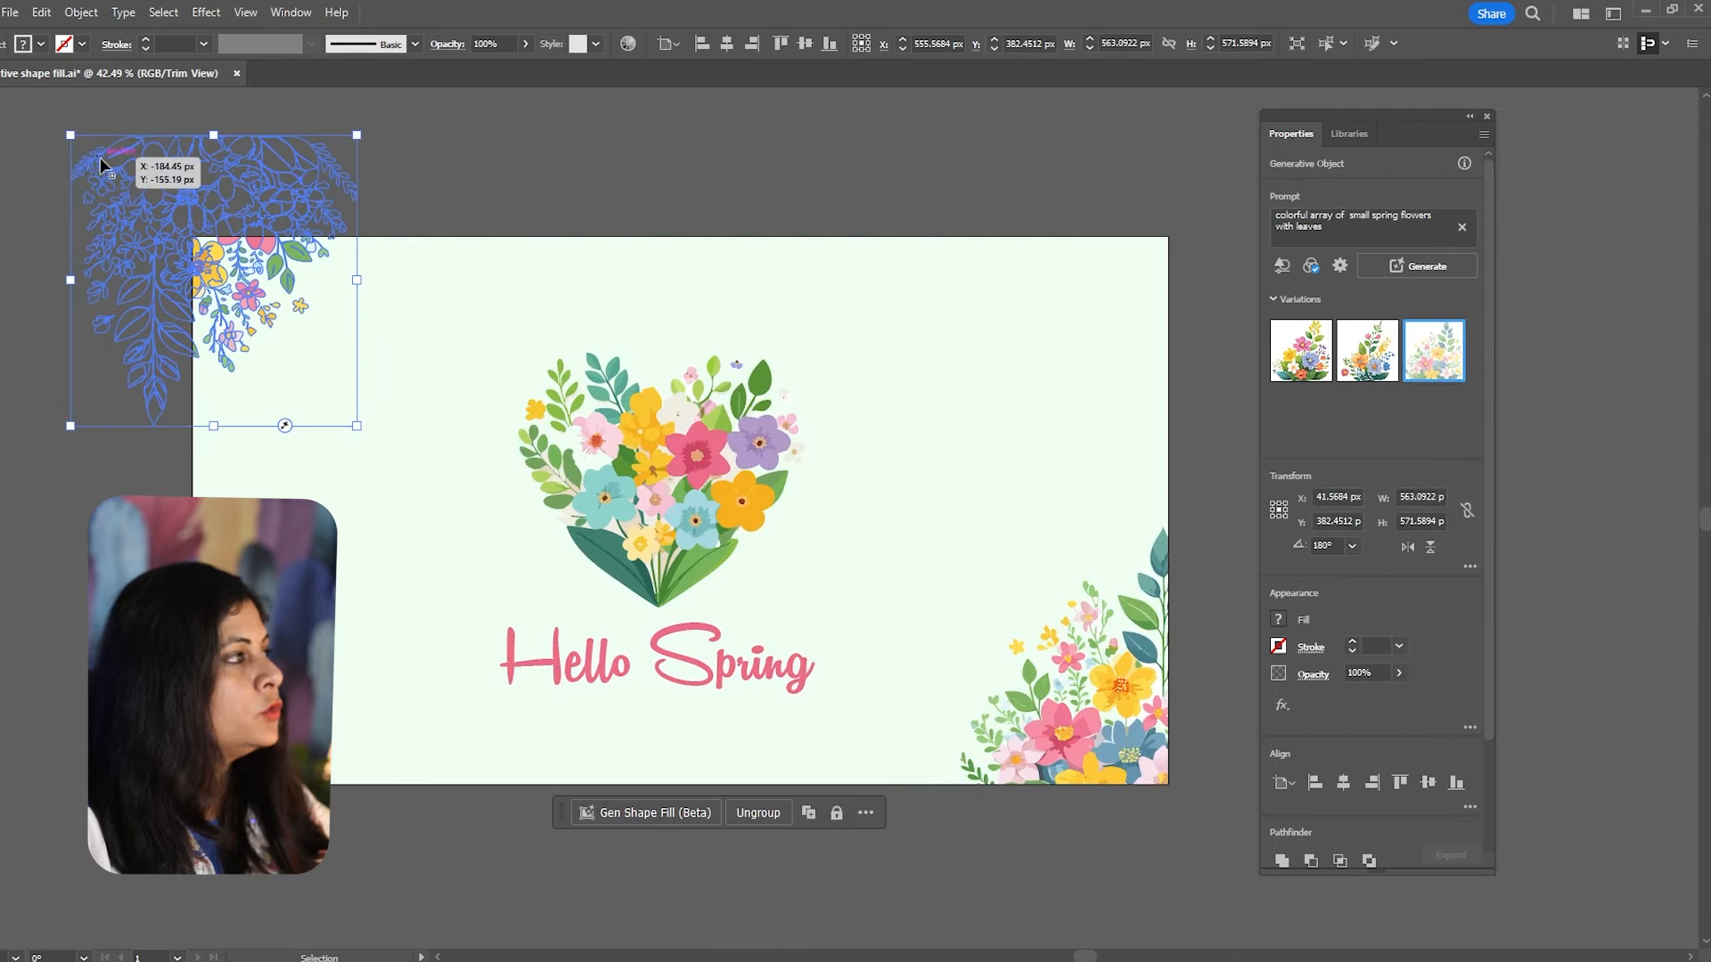
click(16, 109)
key(ctrl+a)
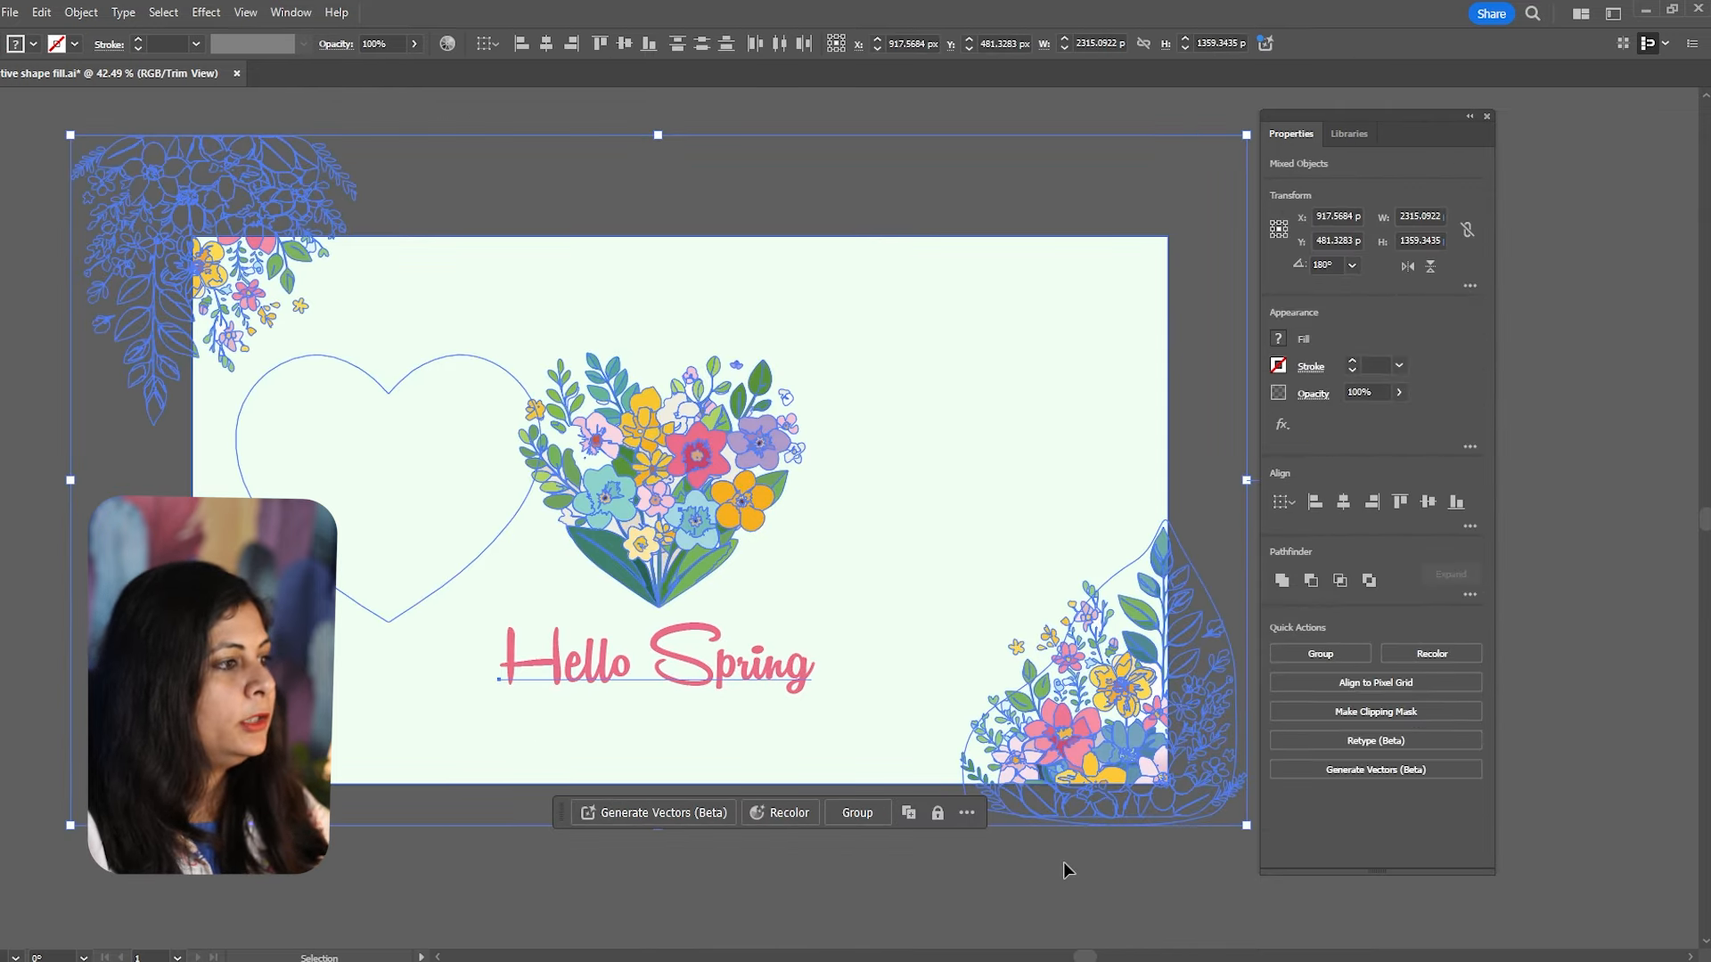
click(1063, 869)
Create a new Web-Large document of 1920 × 1080 px in RGB Color and close the floating Properties panel.
click(10, 13)
click(69, 40)
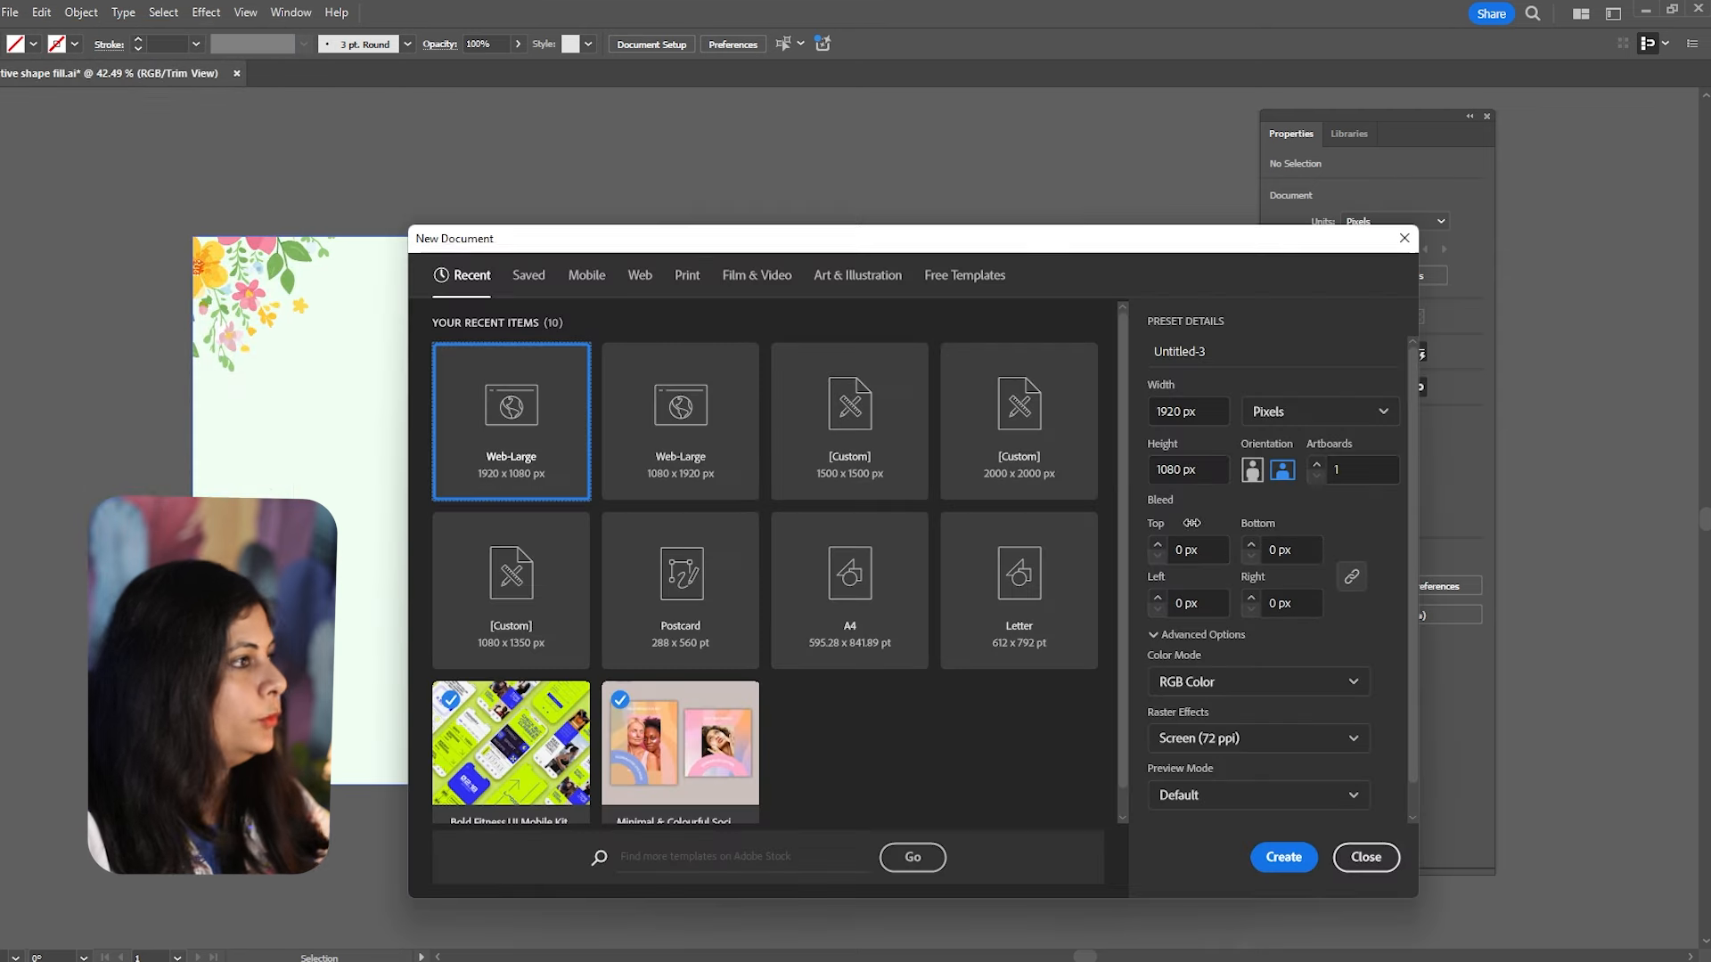
click(1284, 857)
scroll(849, 460, down, 1)
drag(870, 450, 839, 451)
click(1486, 117)
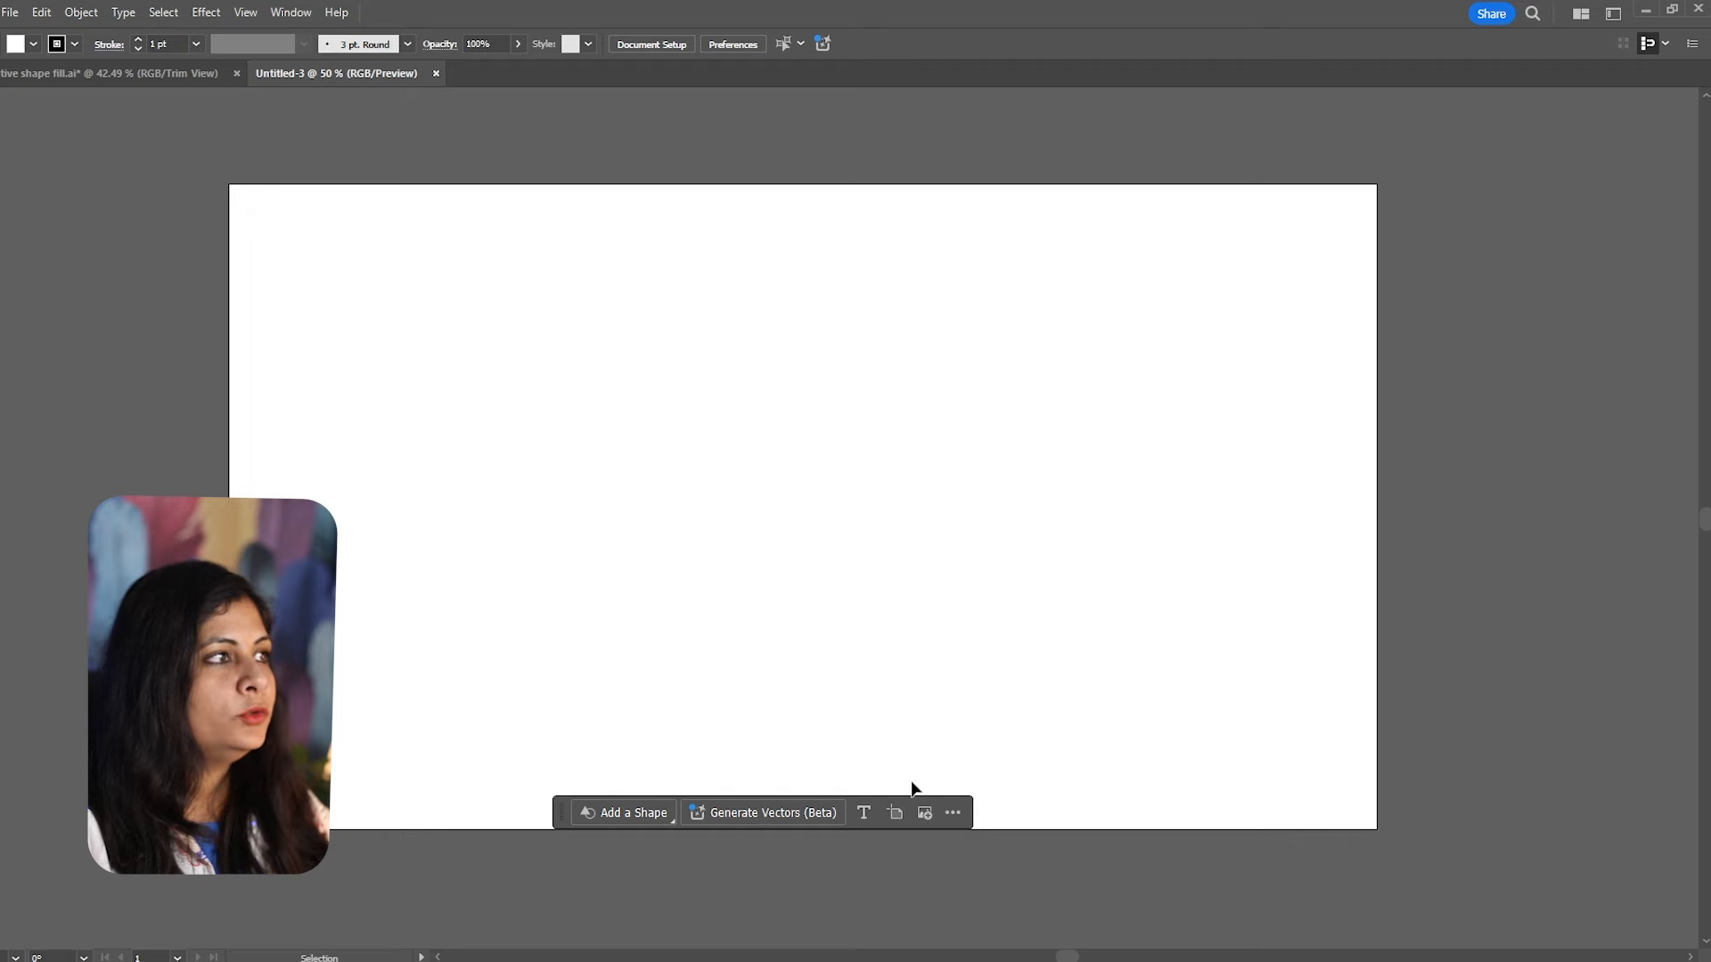
Set the Type tool's font to Impact Regular at 200 pt.
scroll(913, 788, down, 1)
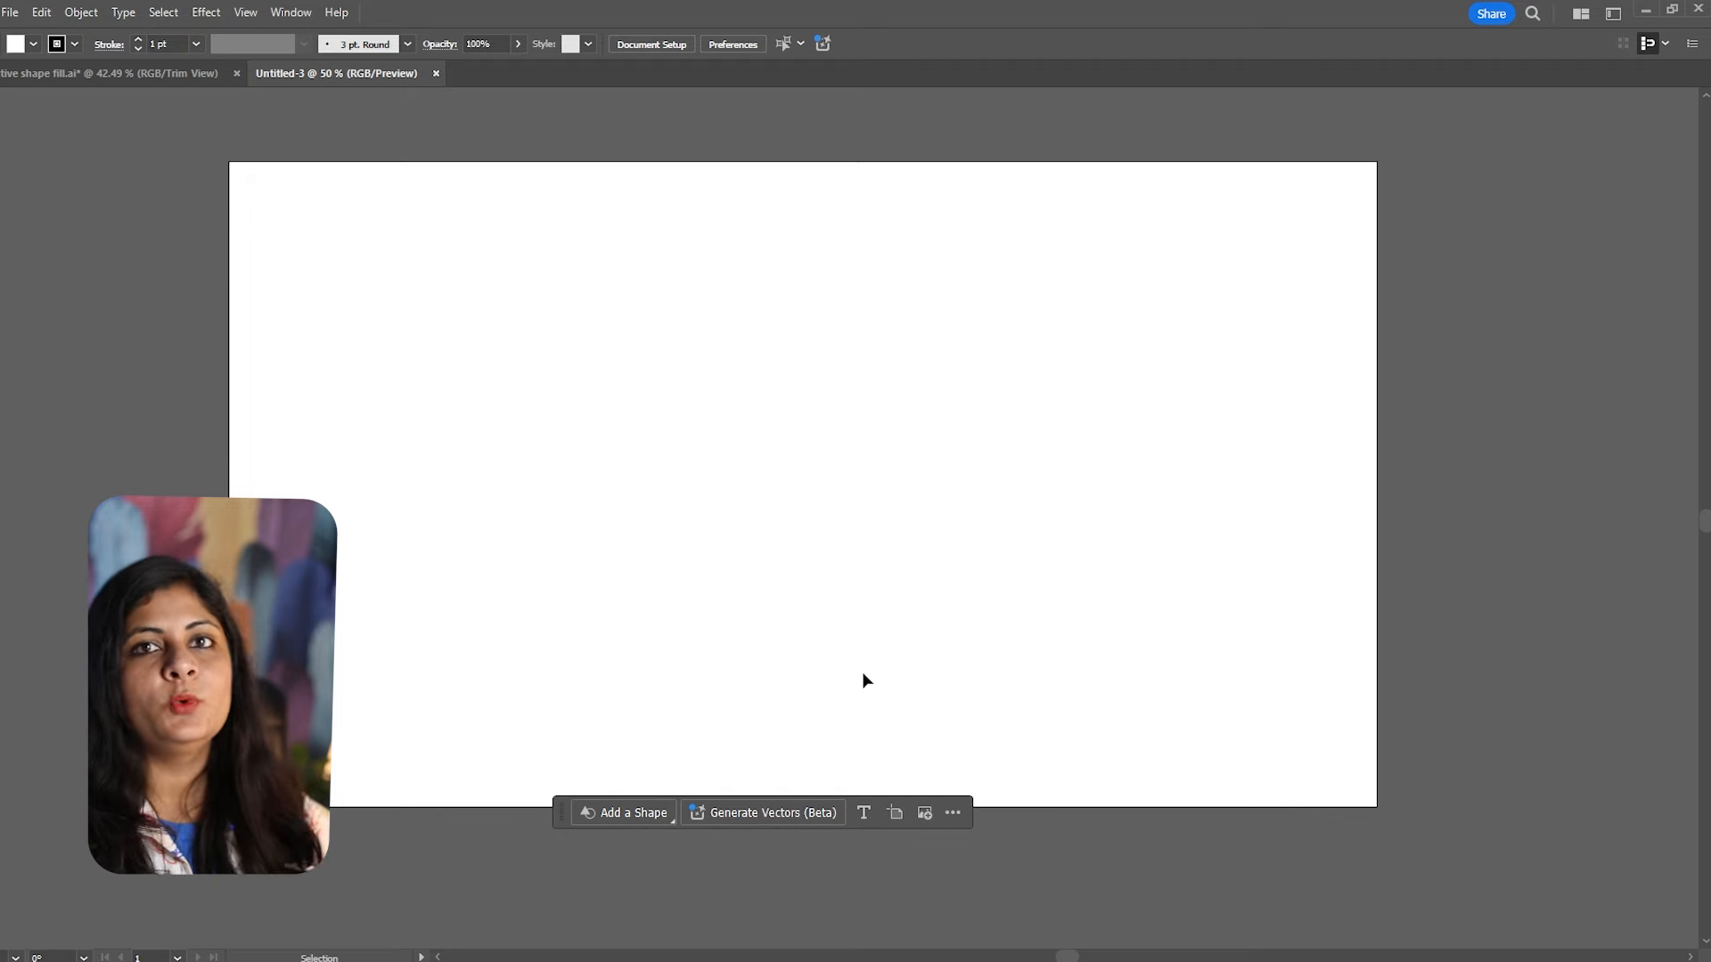
key(t)
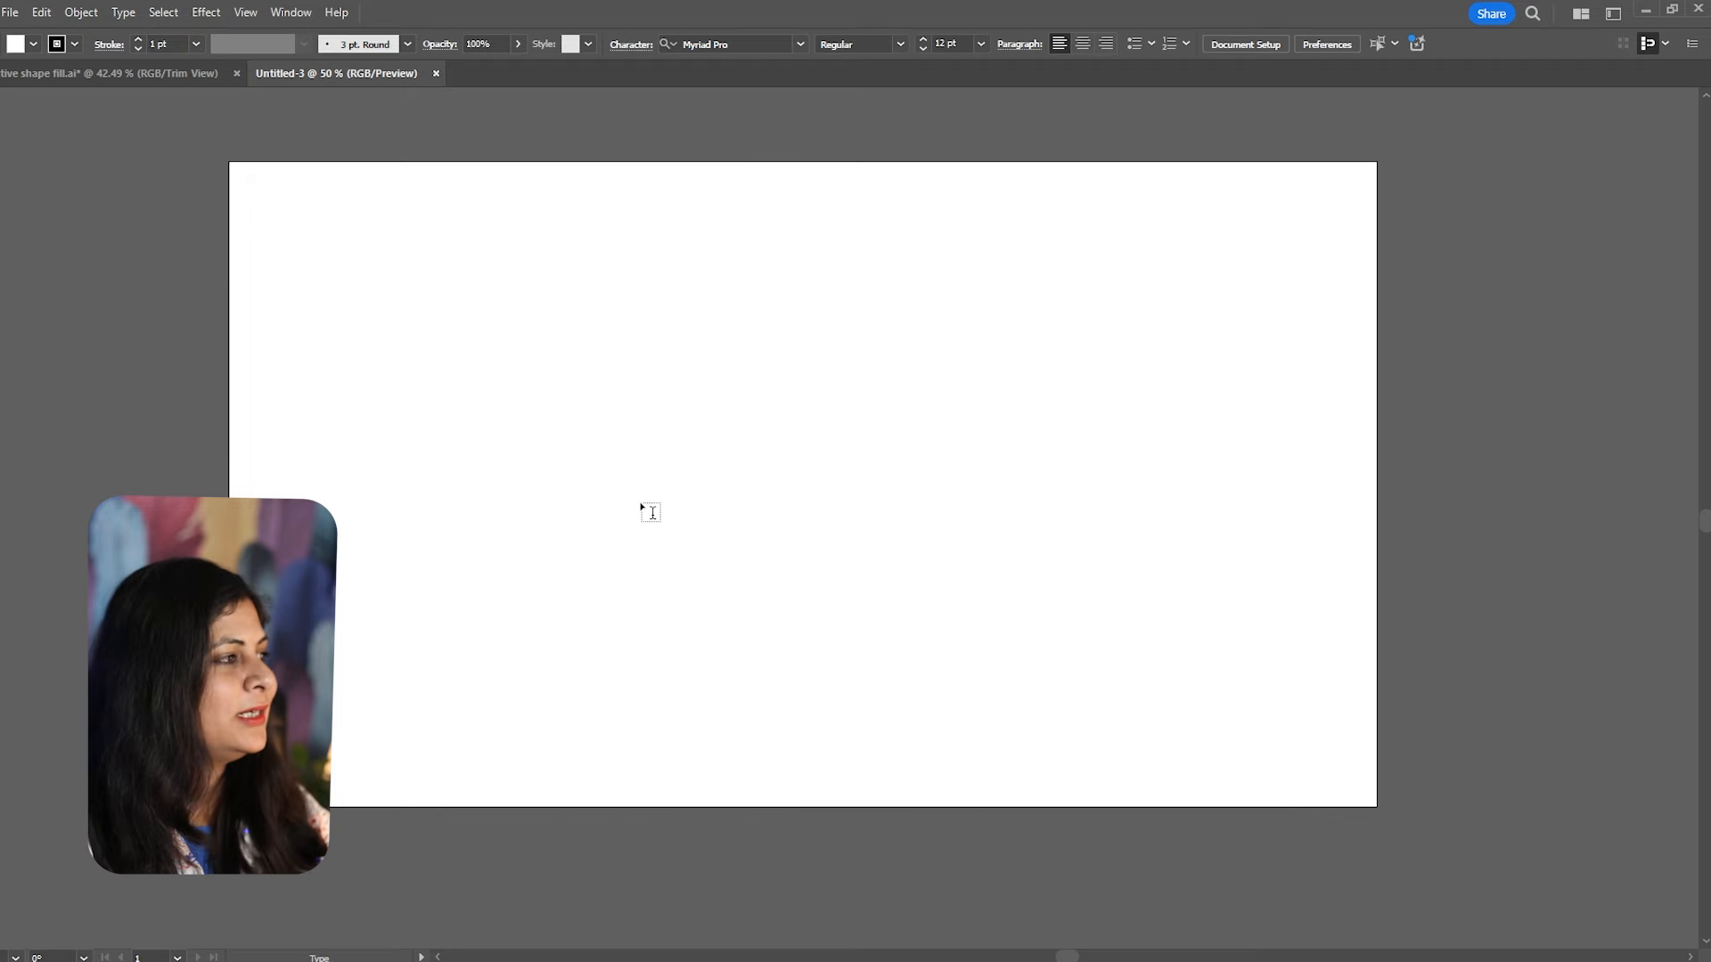
click(751, 40)
text(impac)
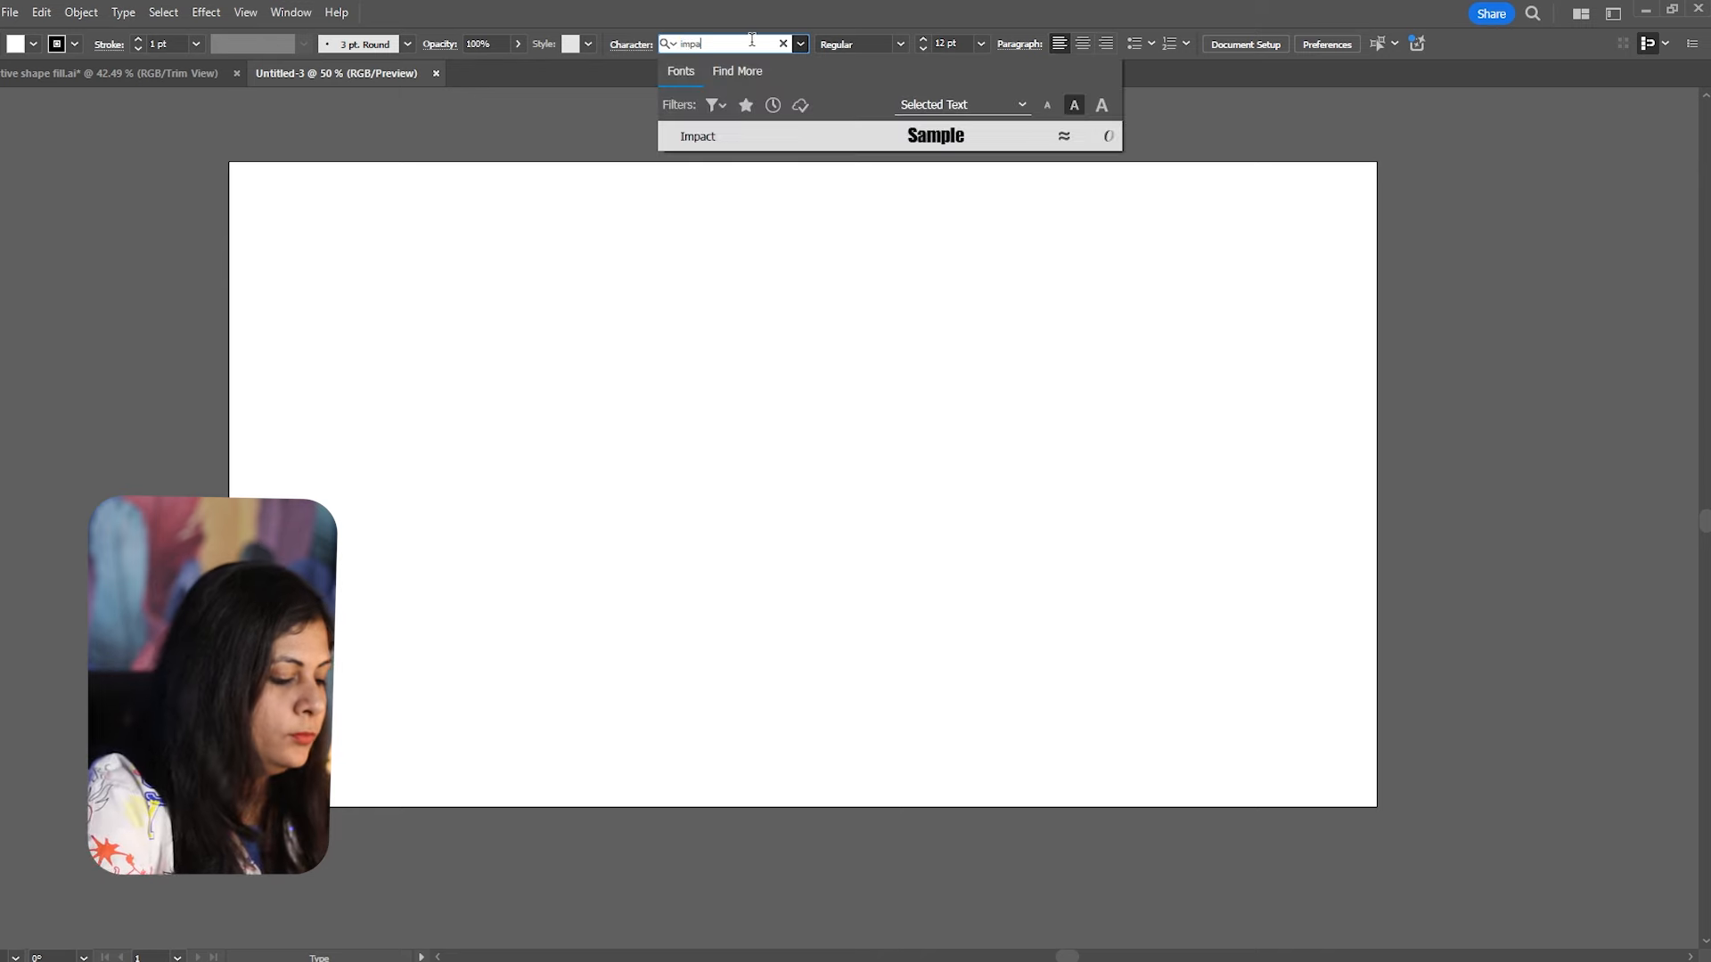
click(699, 138)
click(950, 43)
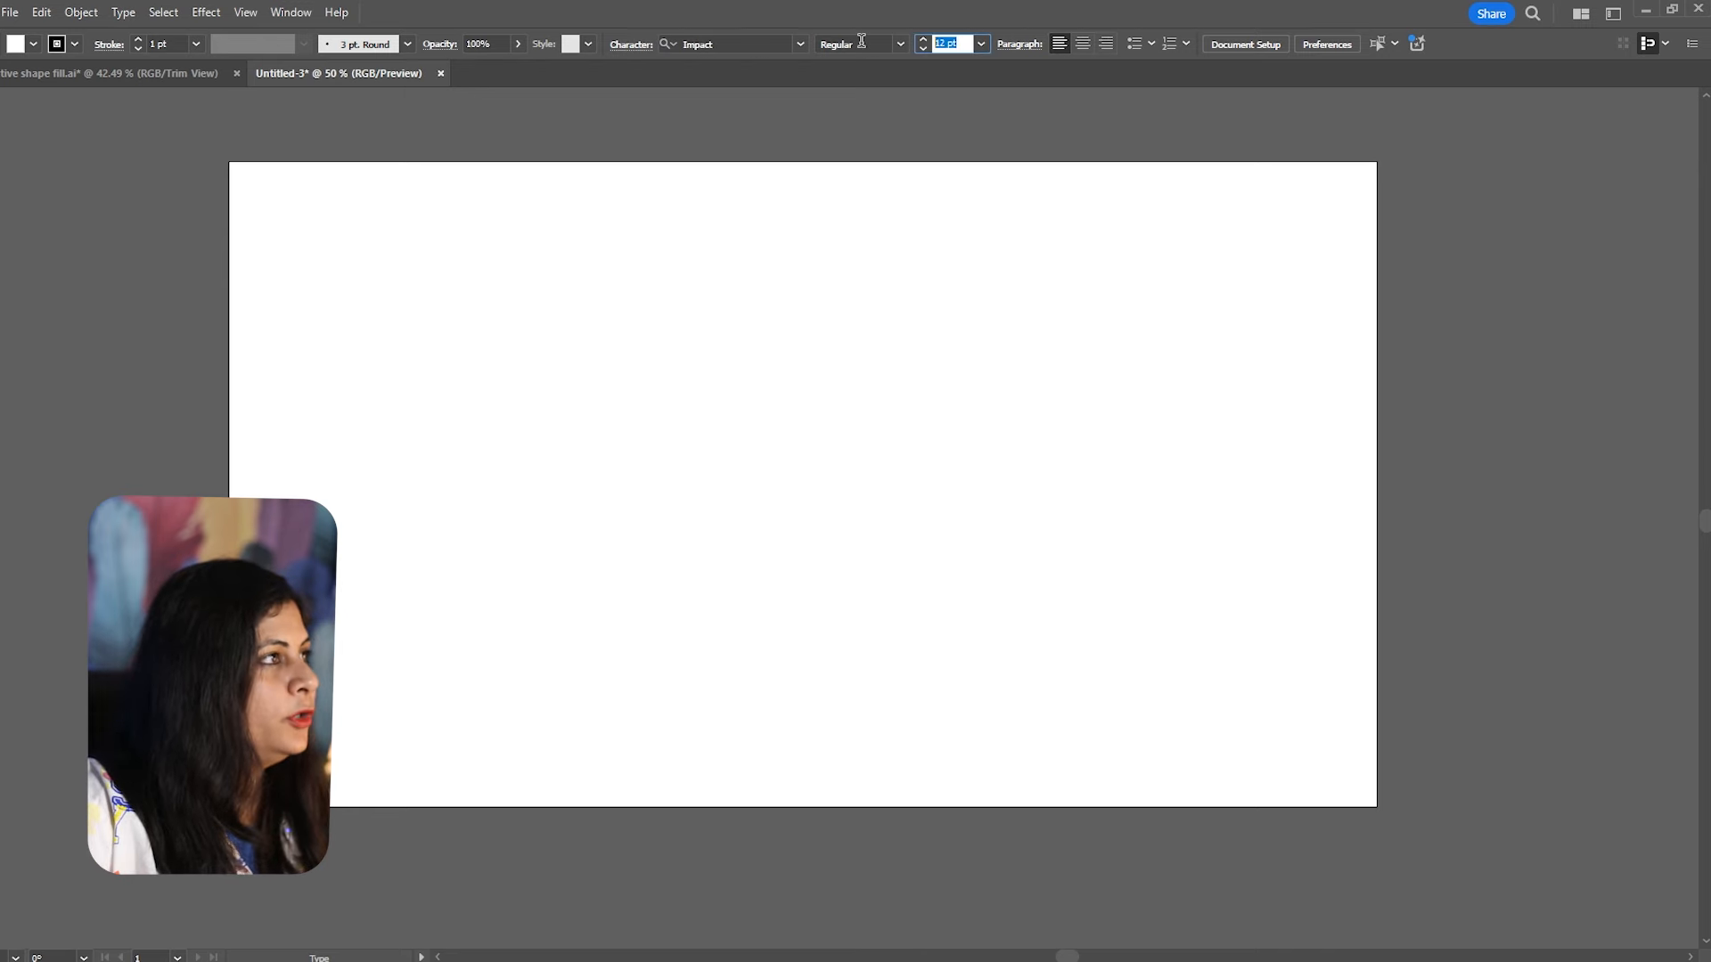
text(200)
key(Return)
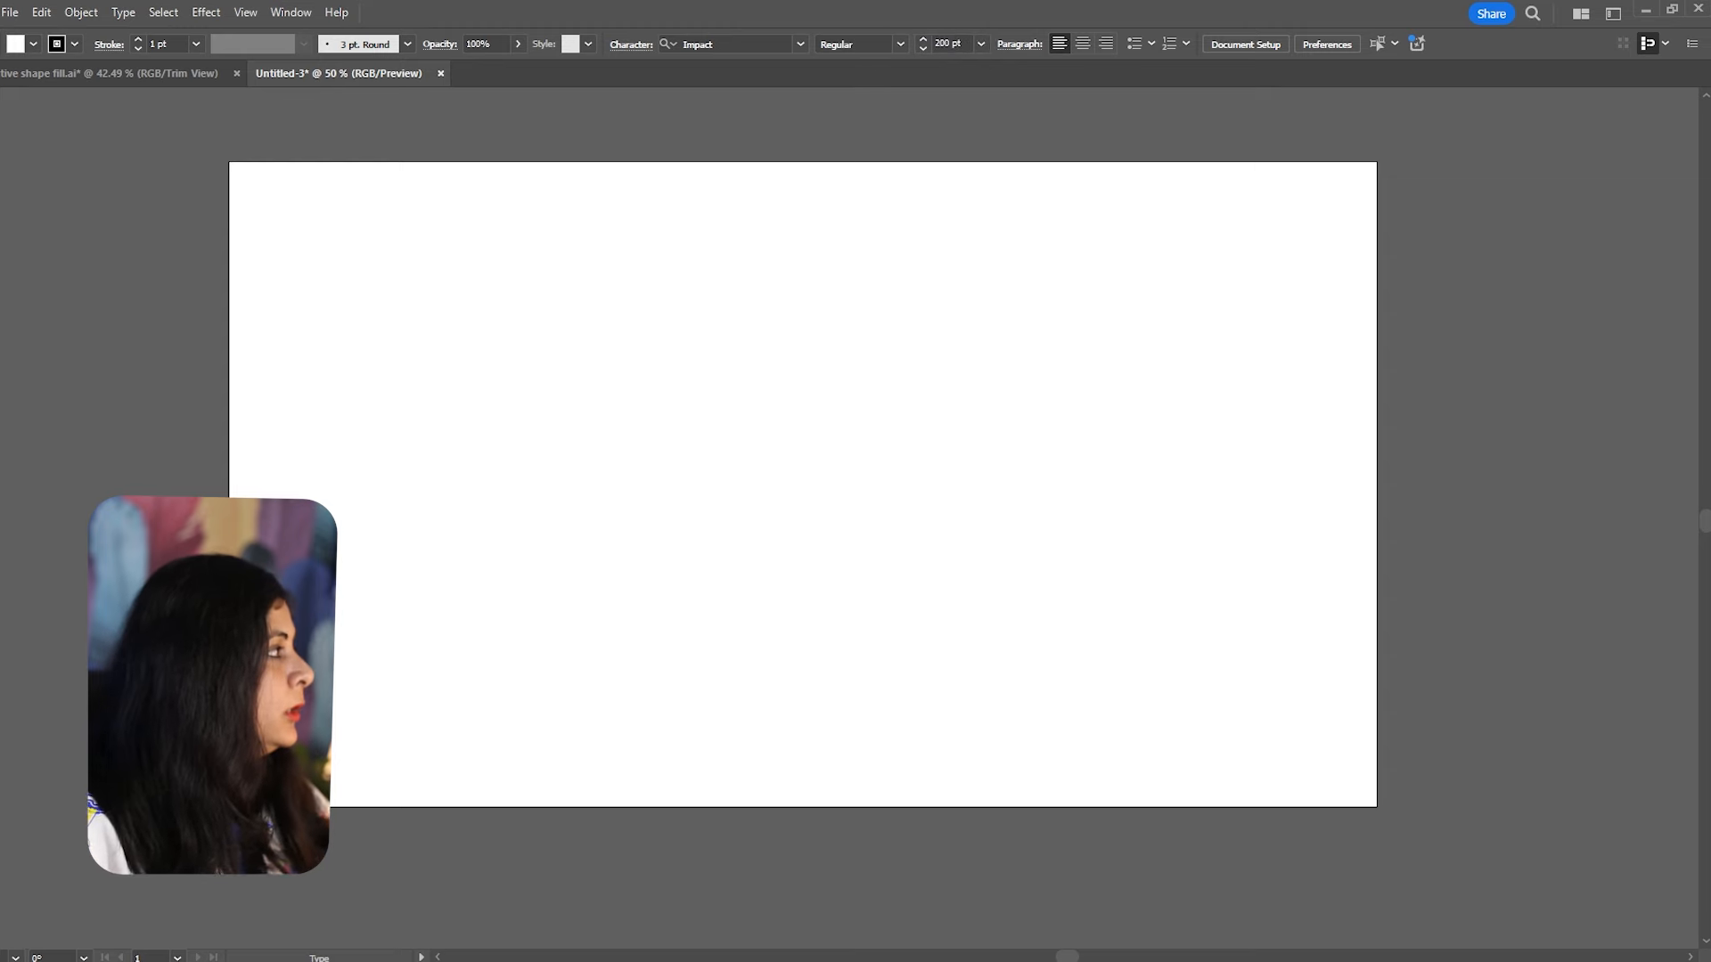
Swap the fill and stroke colors for a black fill and add the text "LOVE" near the artboard's center.
key(shift+x)
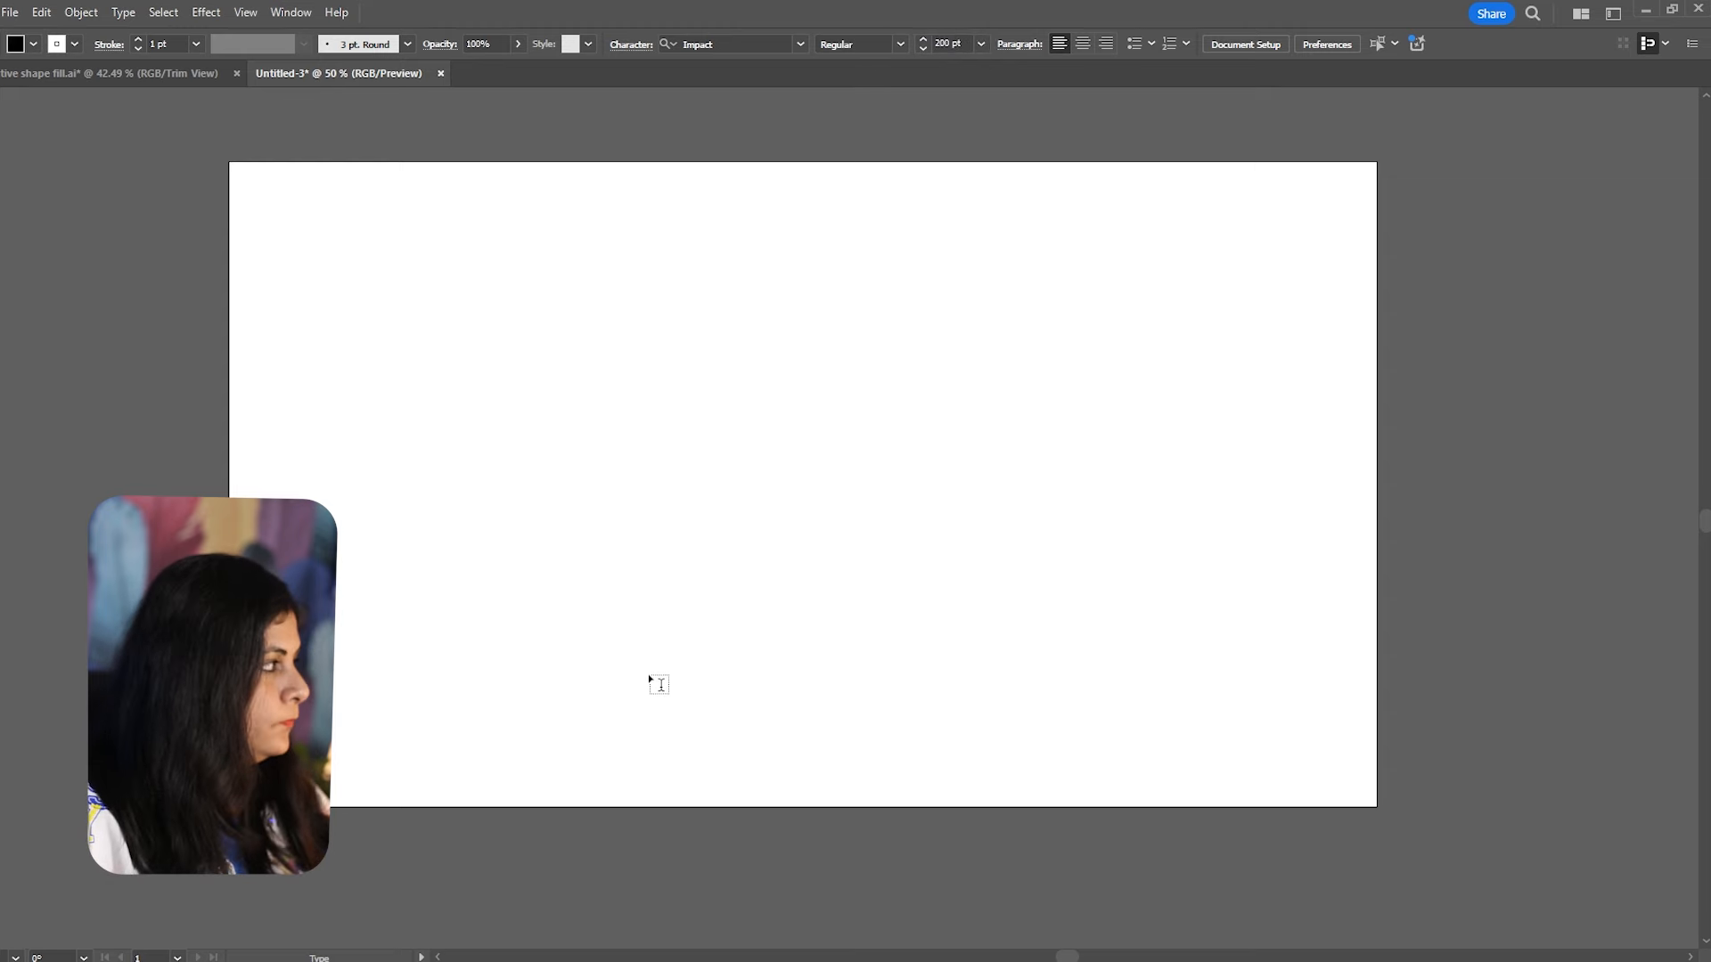
click(591, 487)
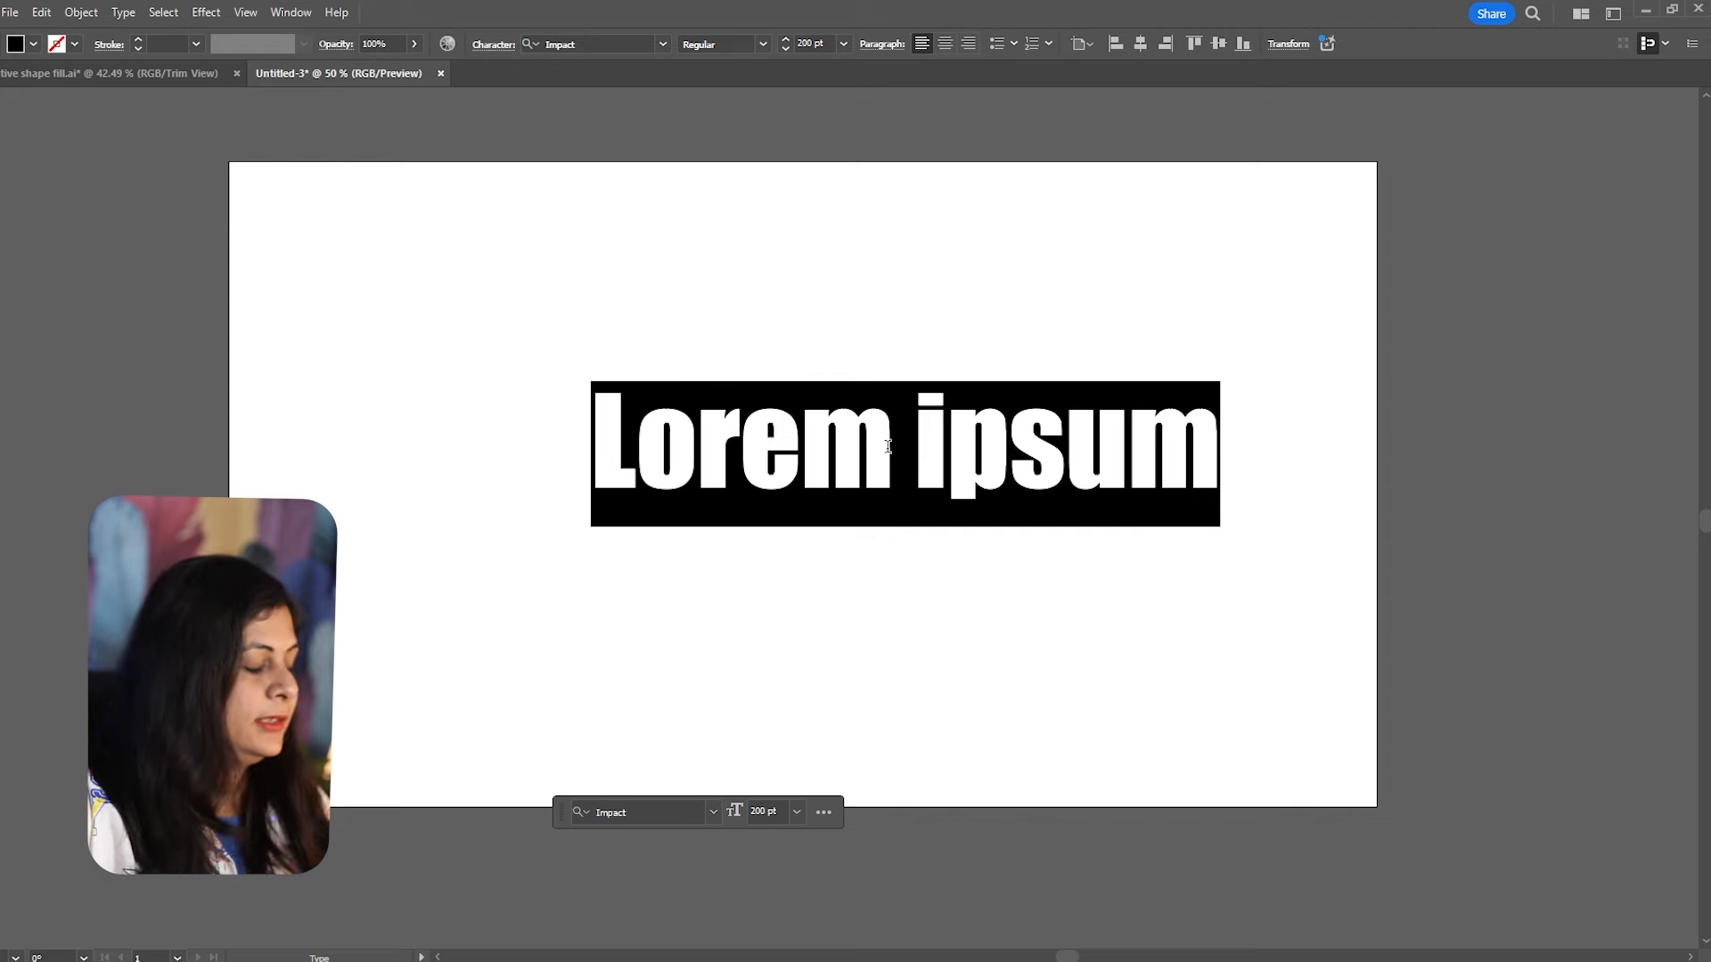
text(LOVE)
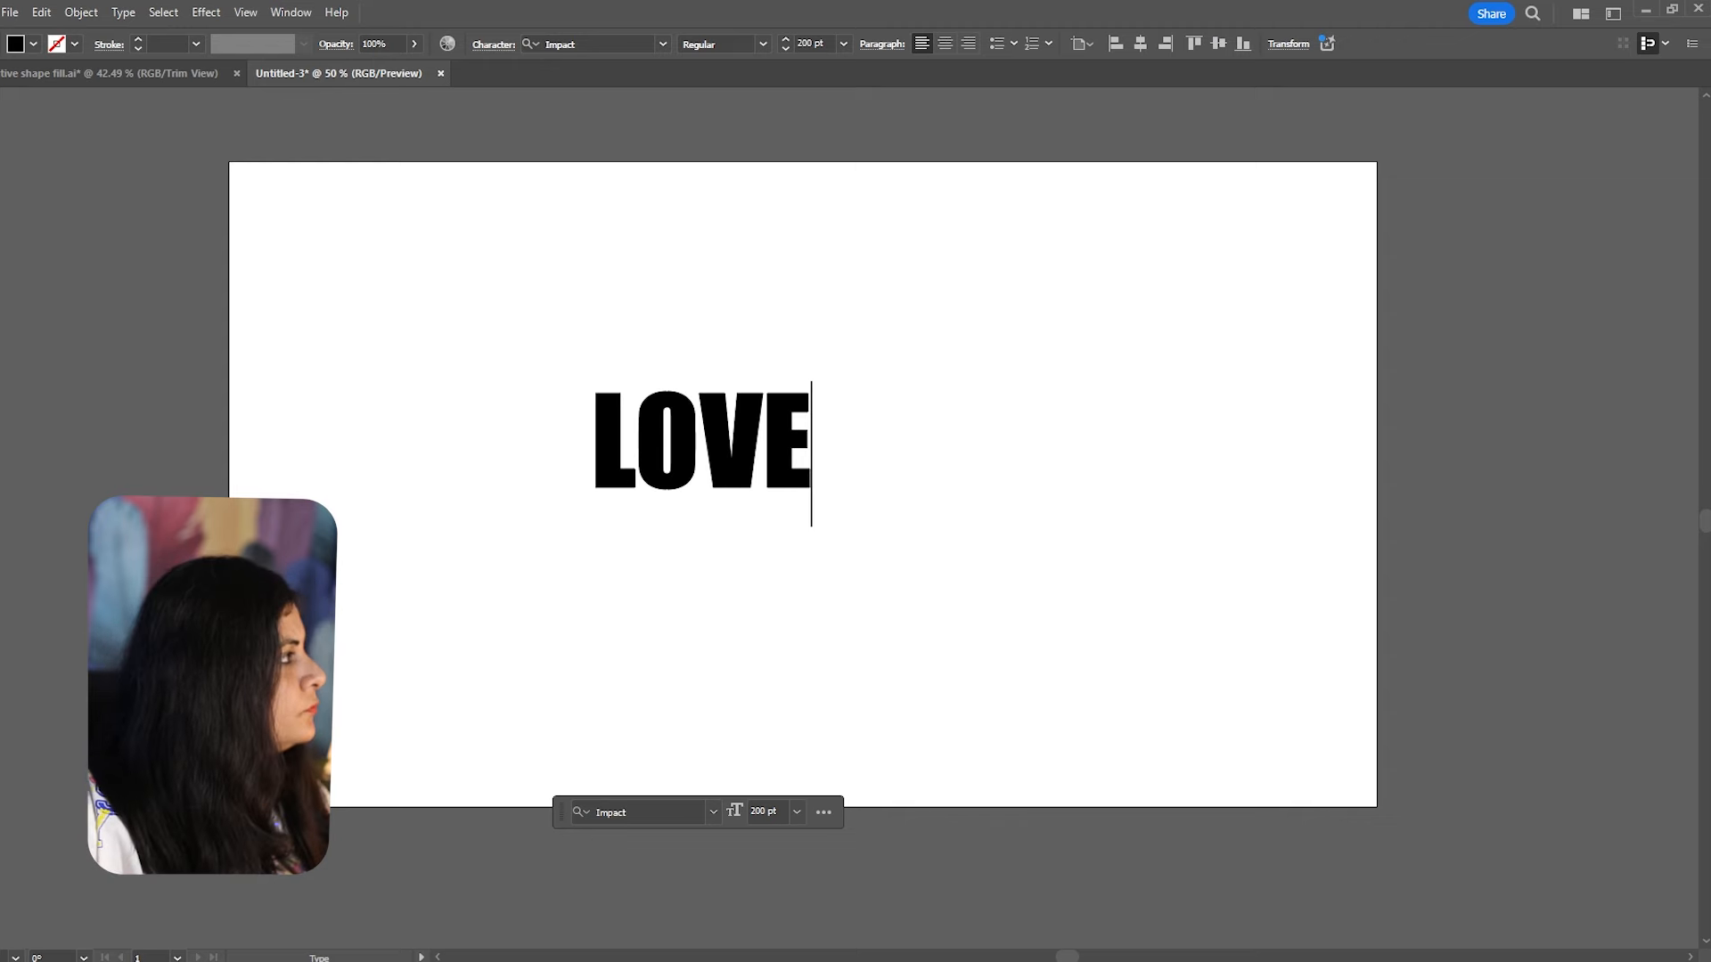
key(Escape)
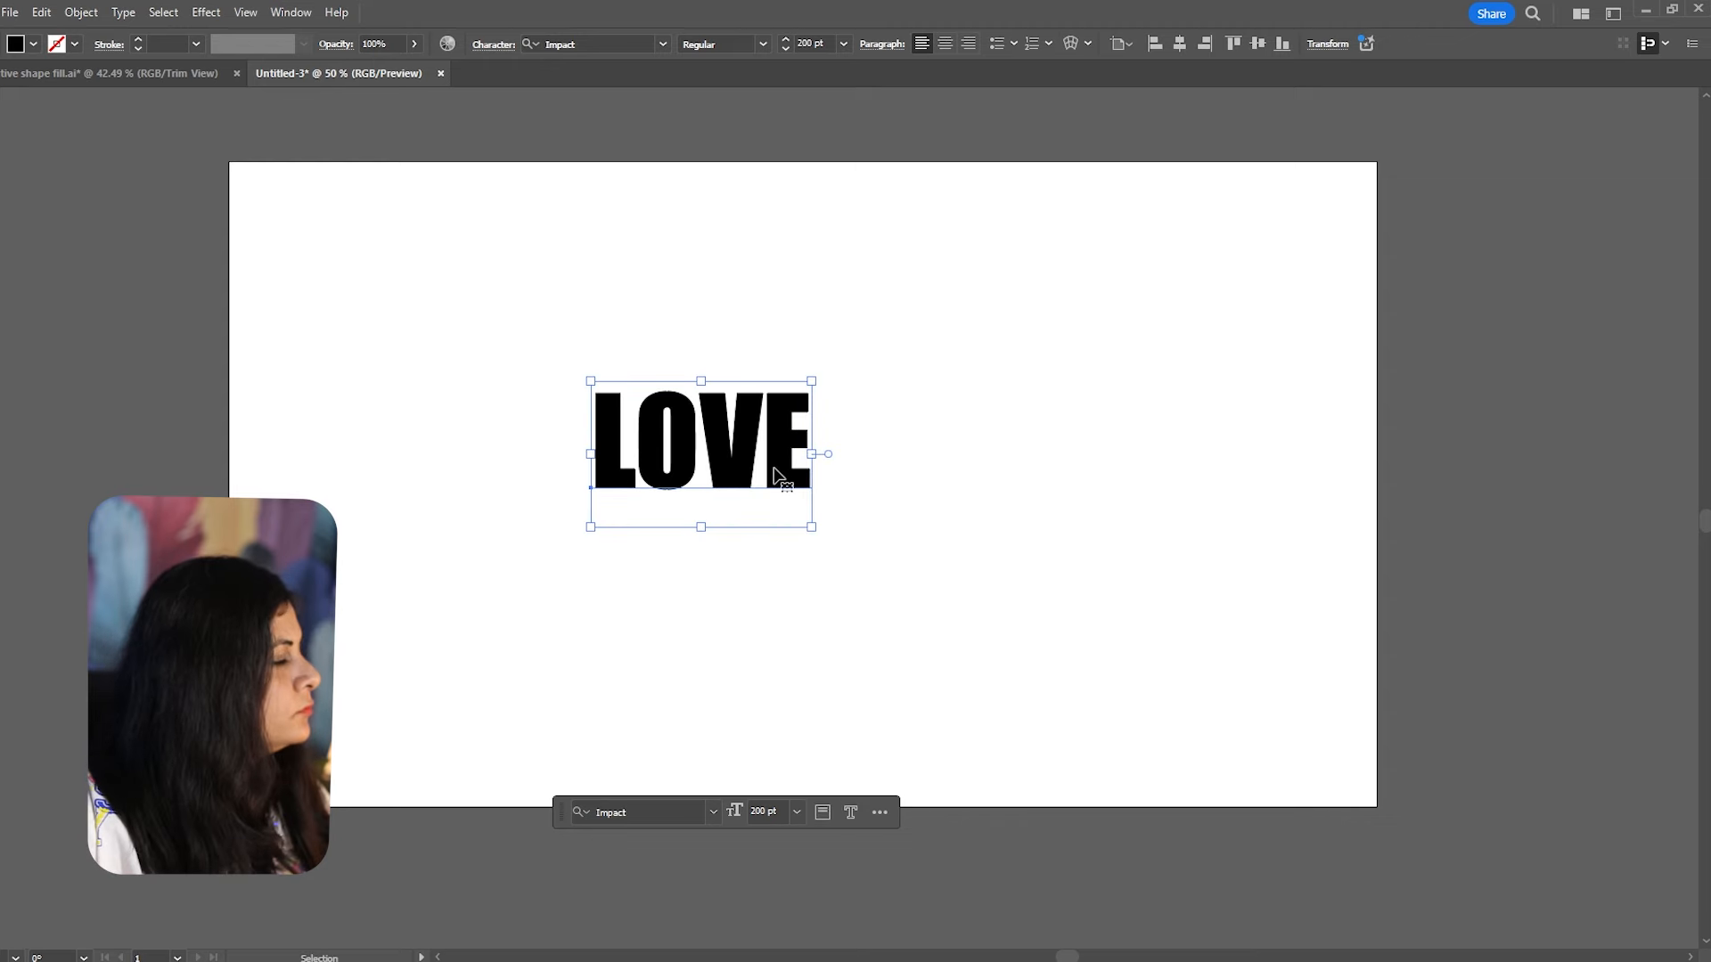
Enlarge the LOVE text to about 523 pt and convert it to outlines without a fill.
drag(813, 531, 1070, 571)
click(123, 13)
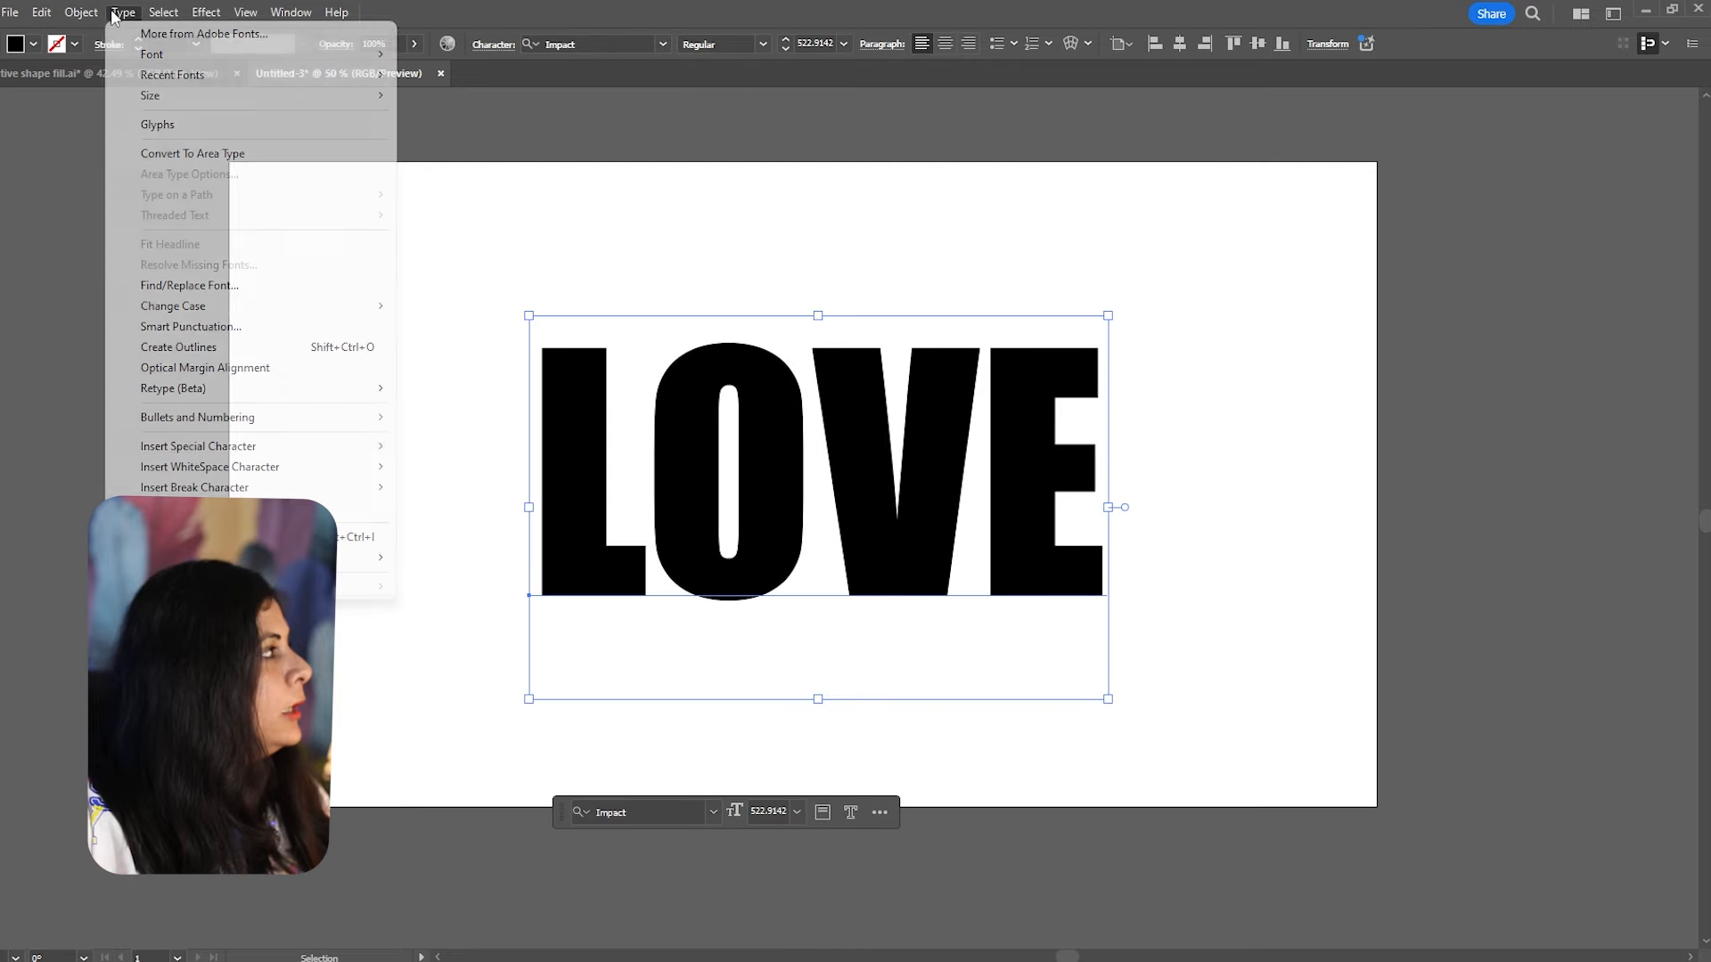
click(218, 348)
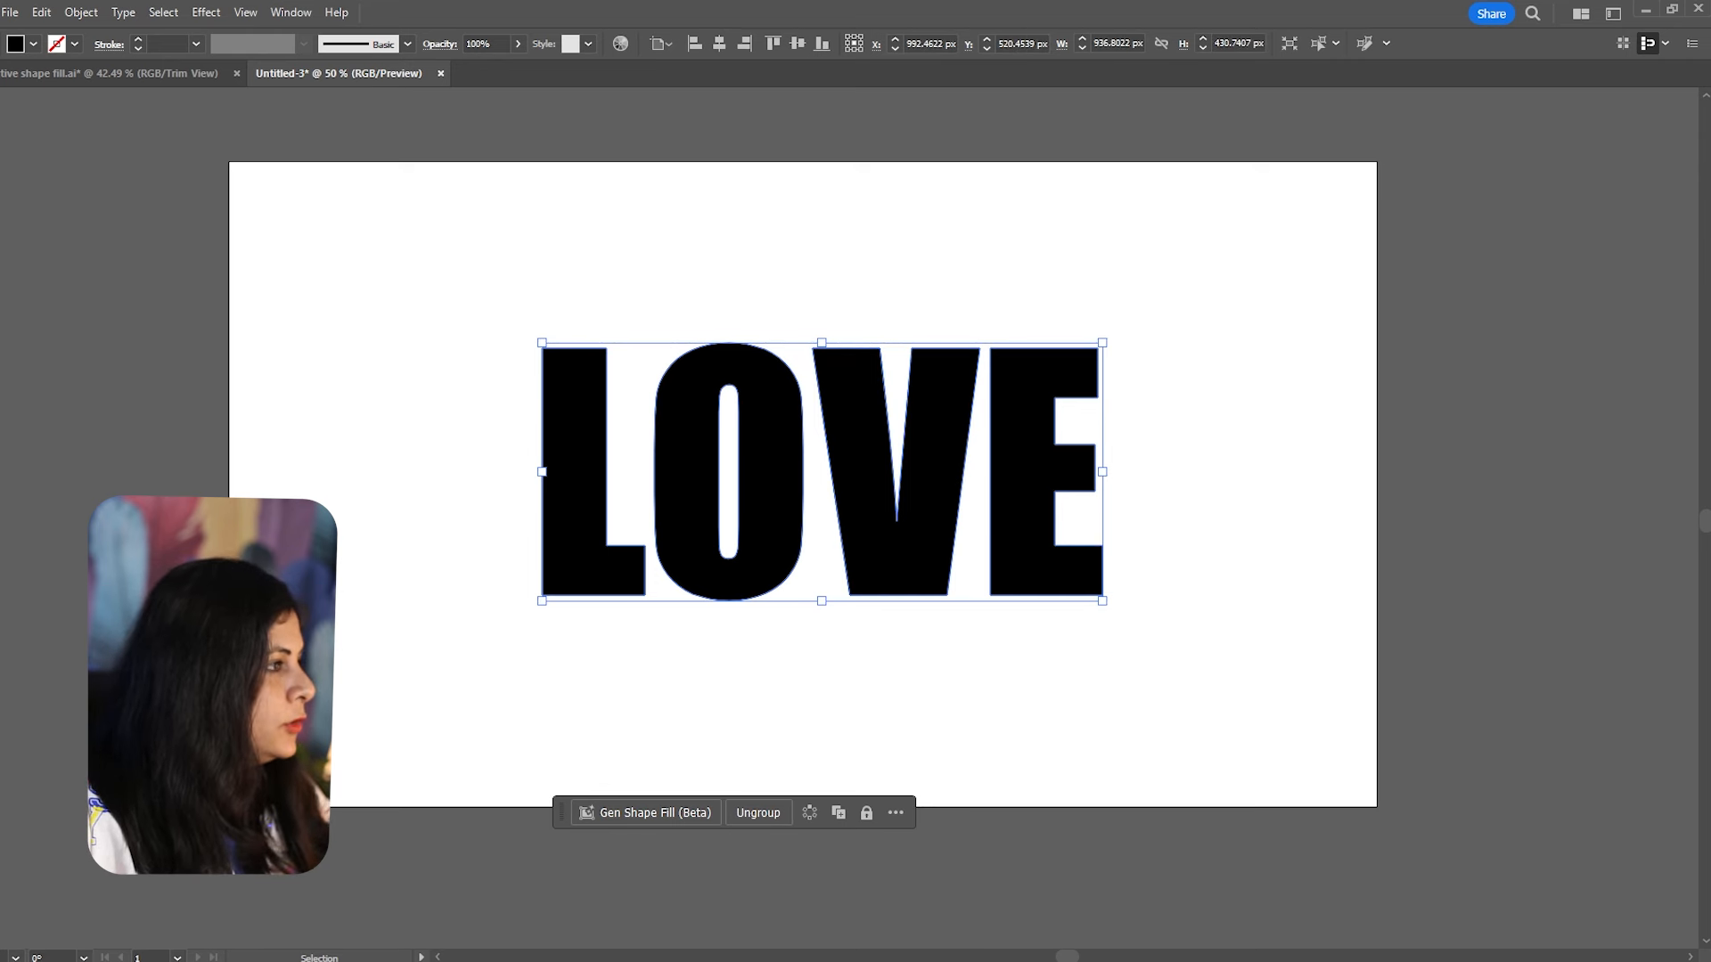
key(slash)
Generate a Gen Shape Fill for the whole LOVE group with the prompt "colorful small hearts , valentines concept".
click(658, 815)
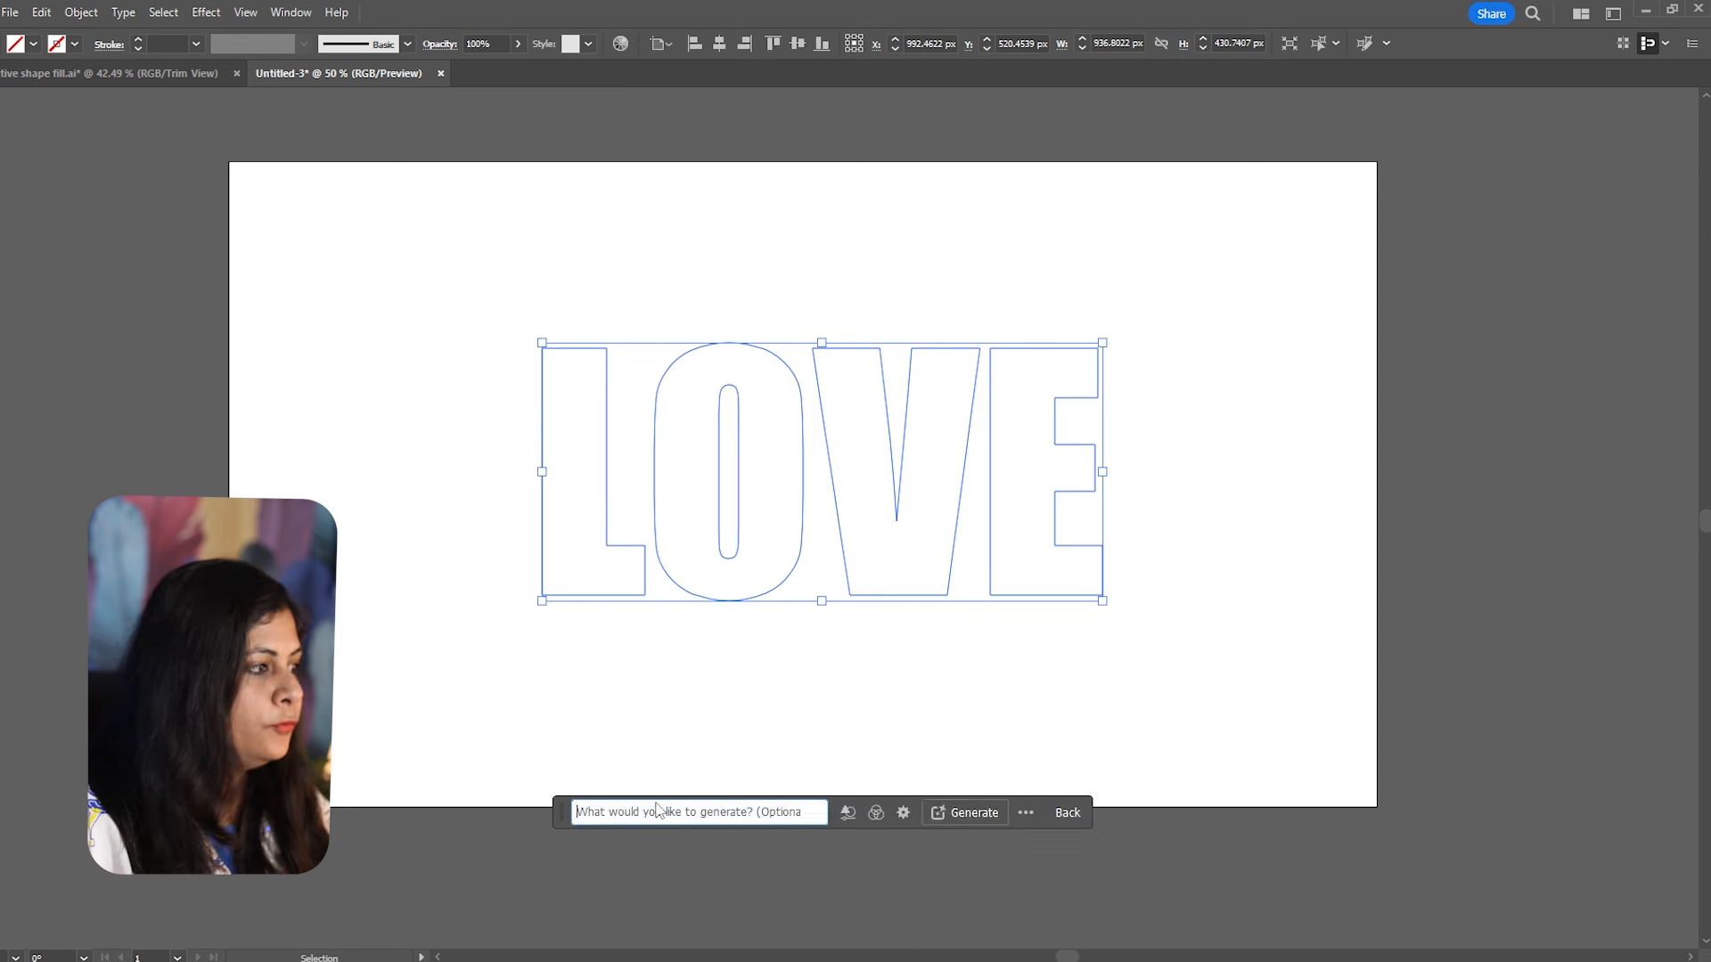
click(664, 816)
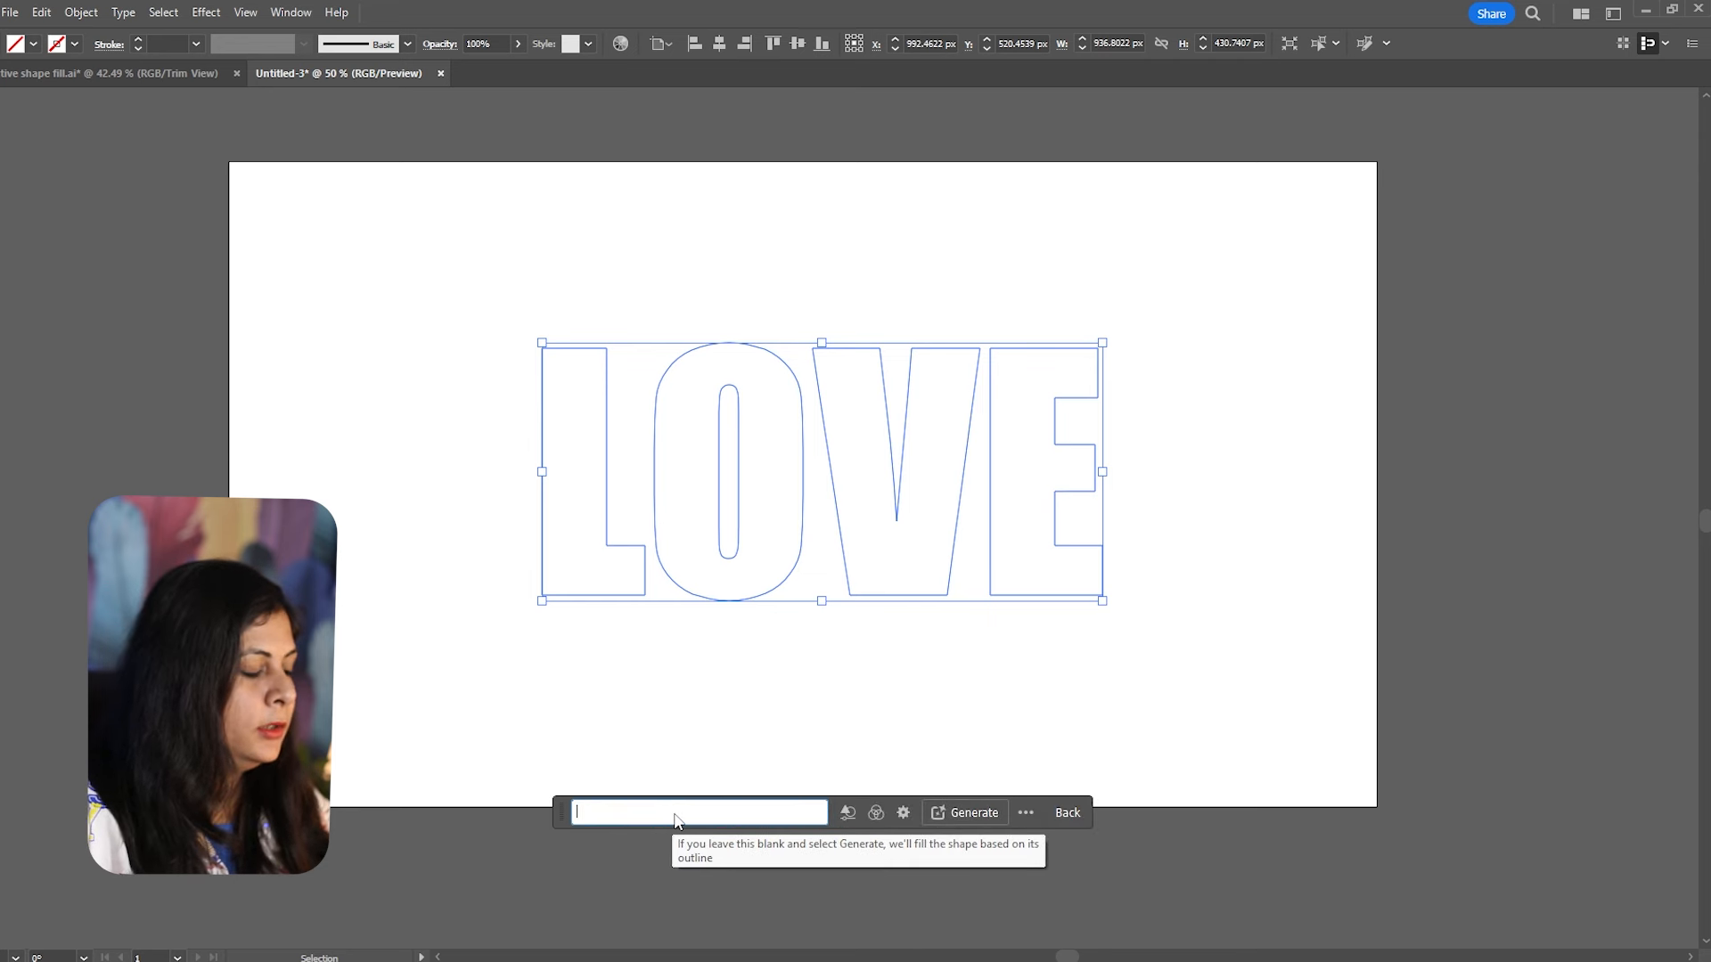
text(colorful small hearts)
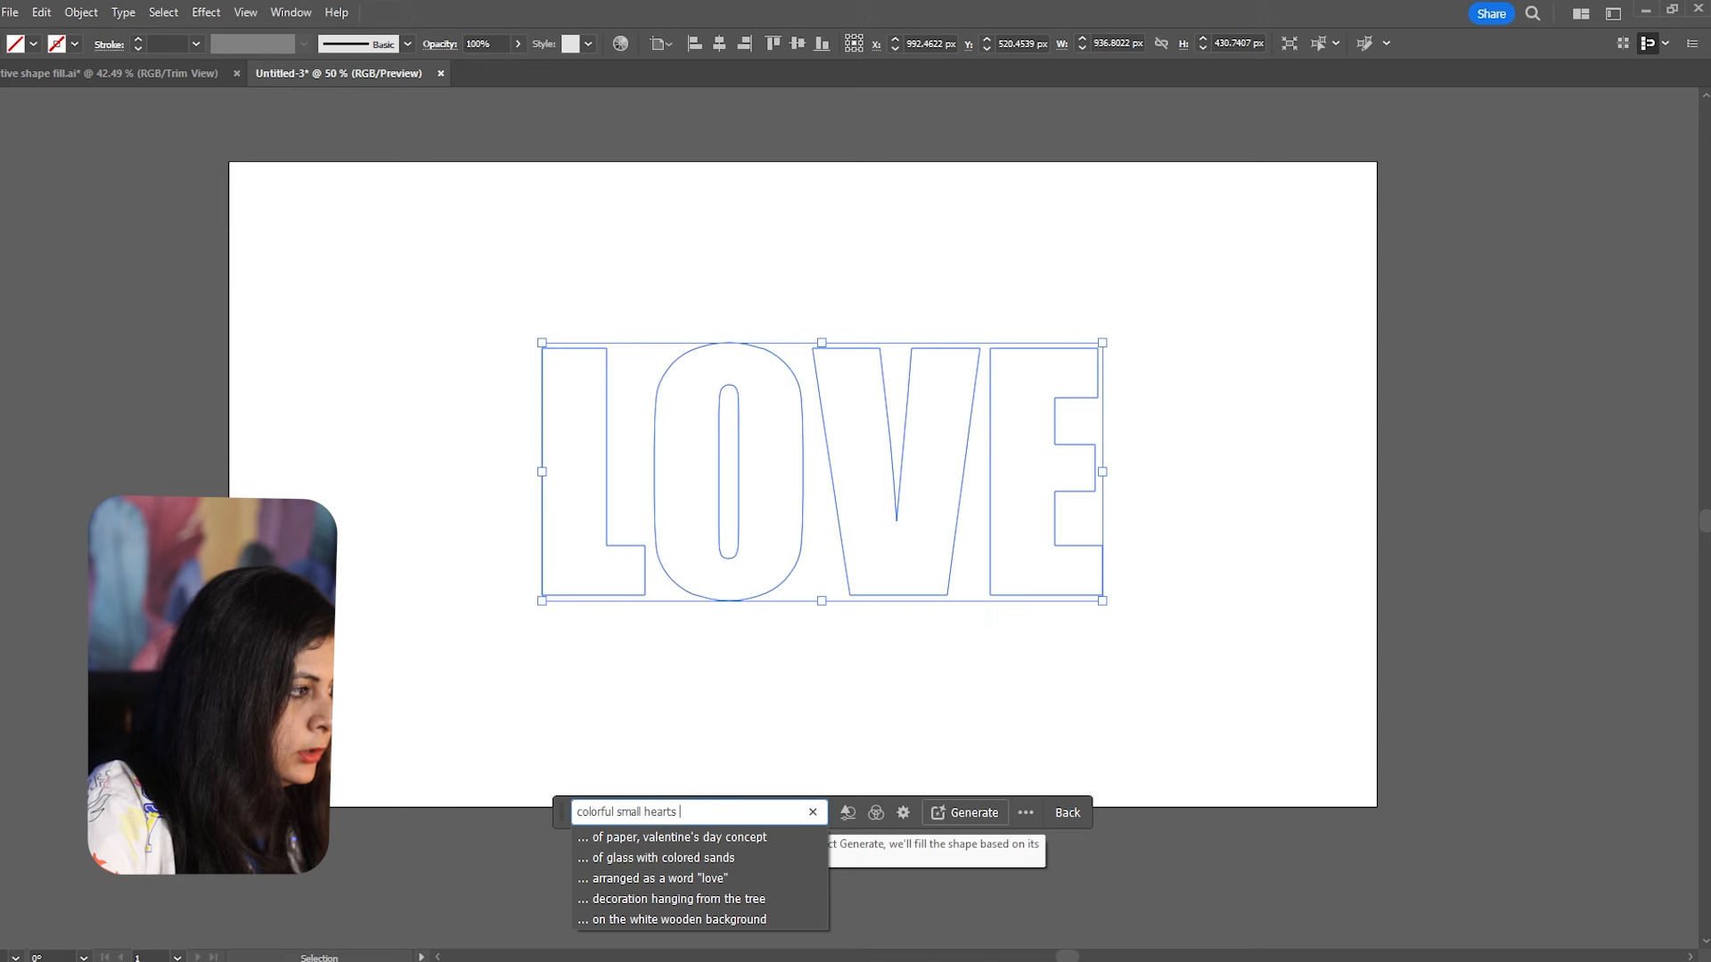
text(,  valentines concept)
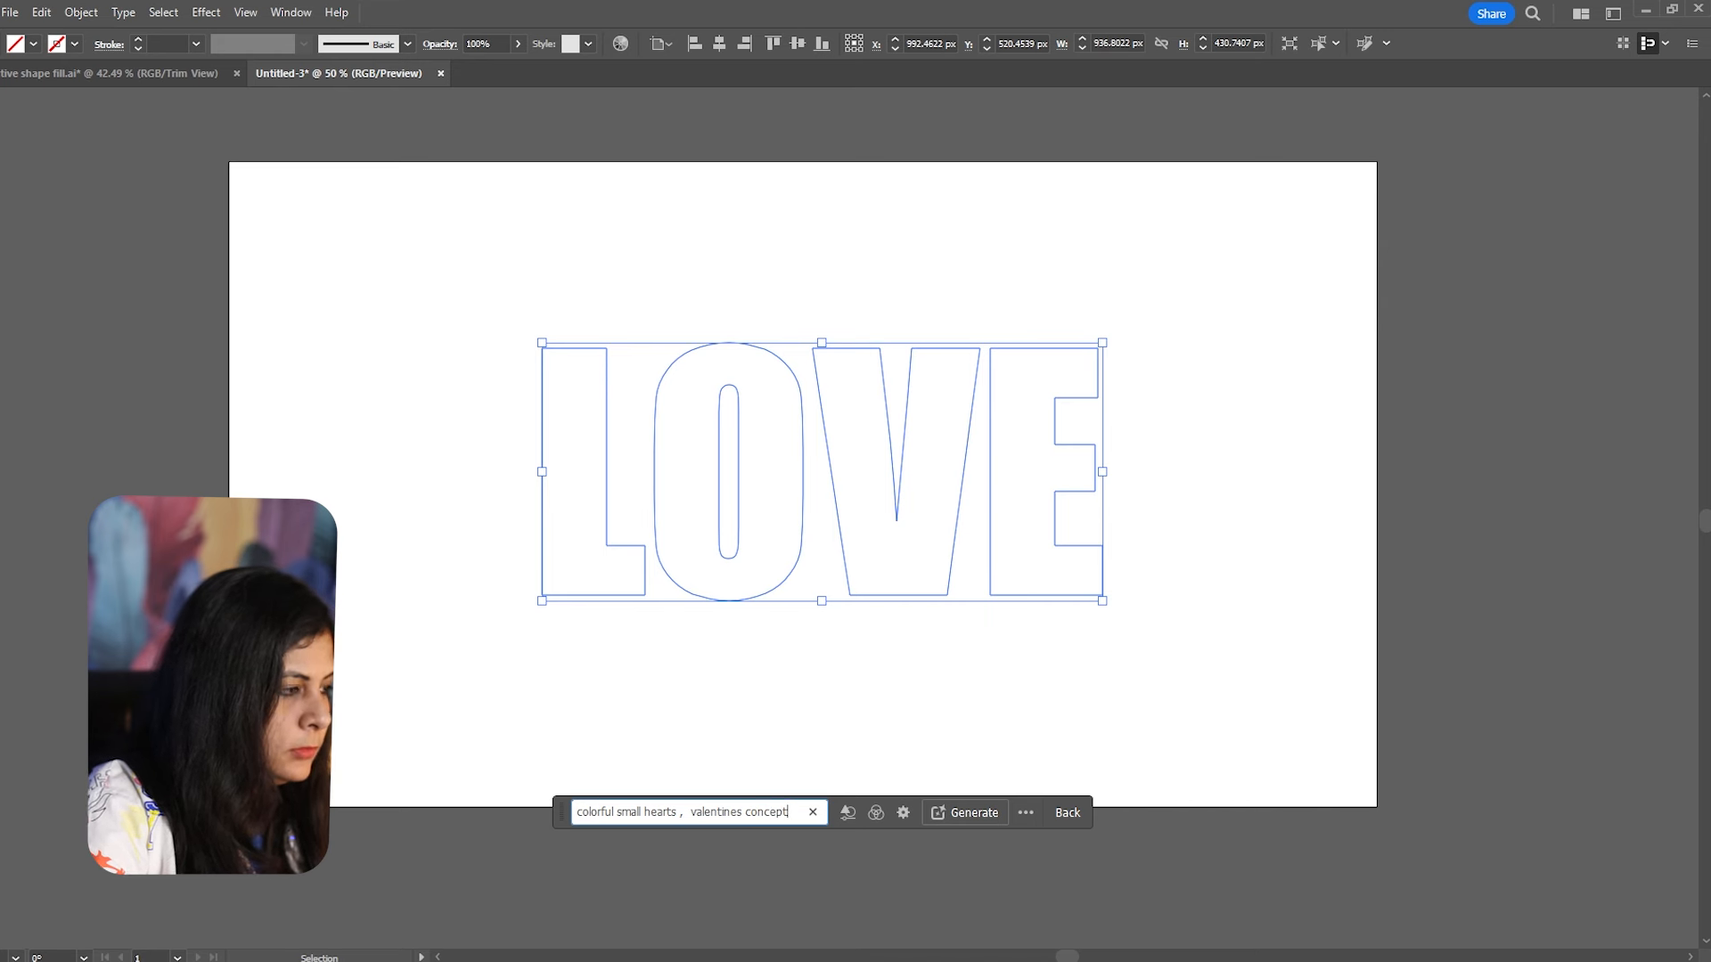
click(980, 817)
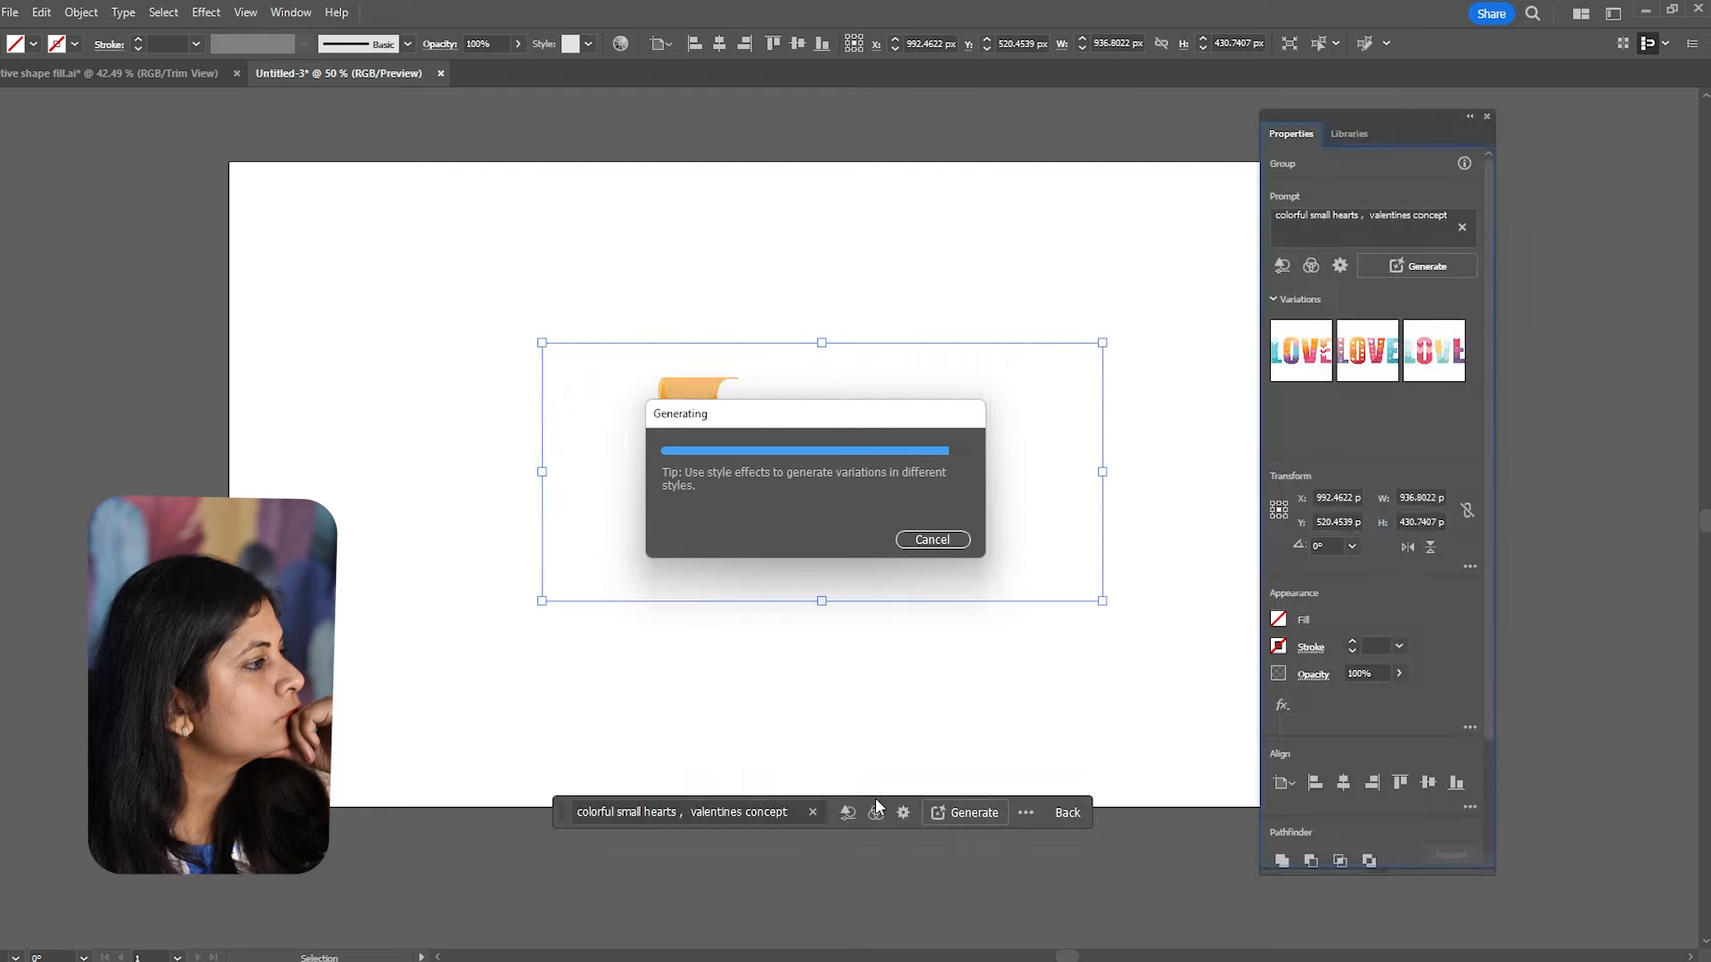
Compare the three generated LOVE variations and apply the second one, with small hearts inside the letters.
click(866, 283)
drag(794, 317, 725, 311)
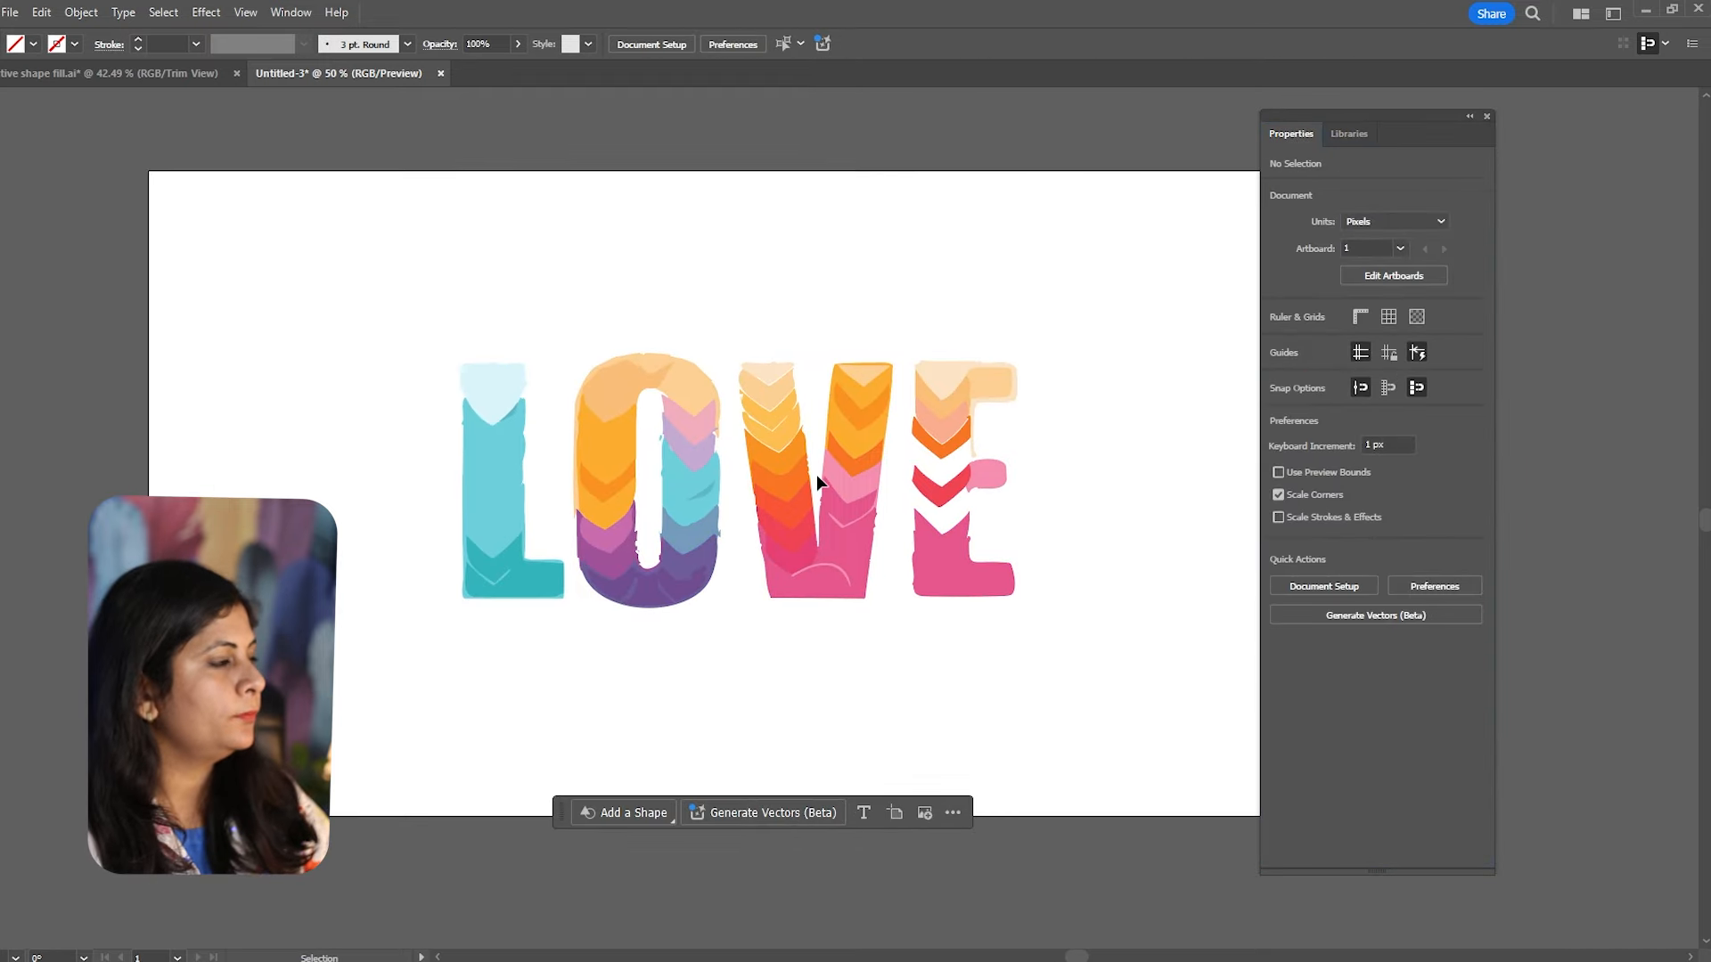
click(790, 473)
click(1388, 360)
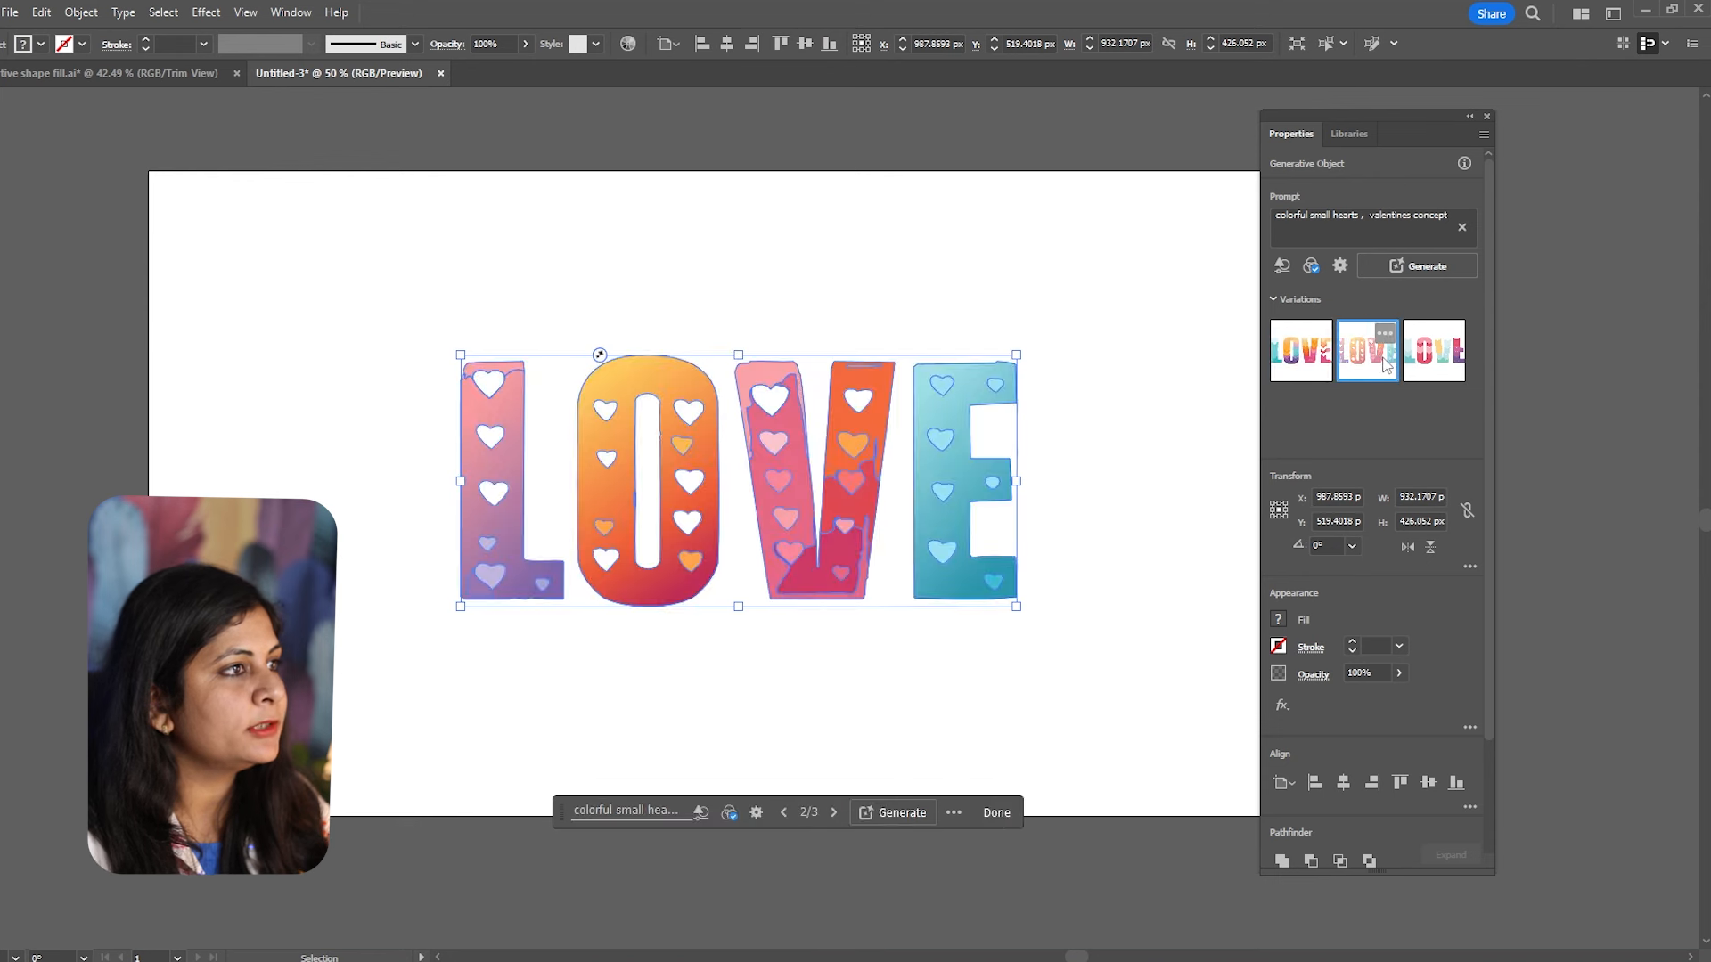
click(1445, 356)
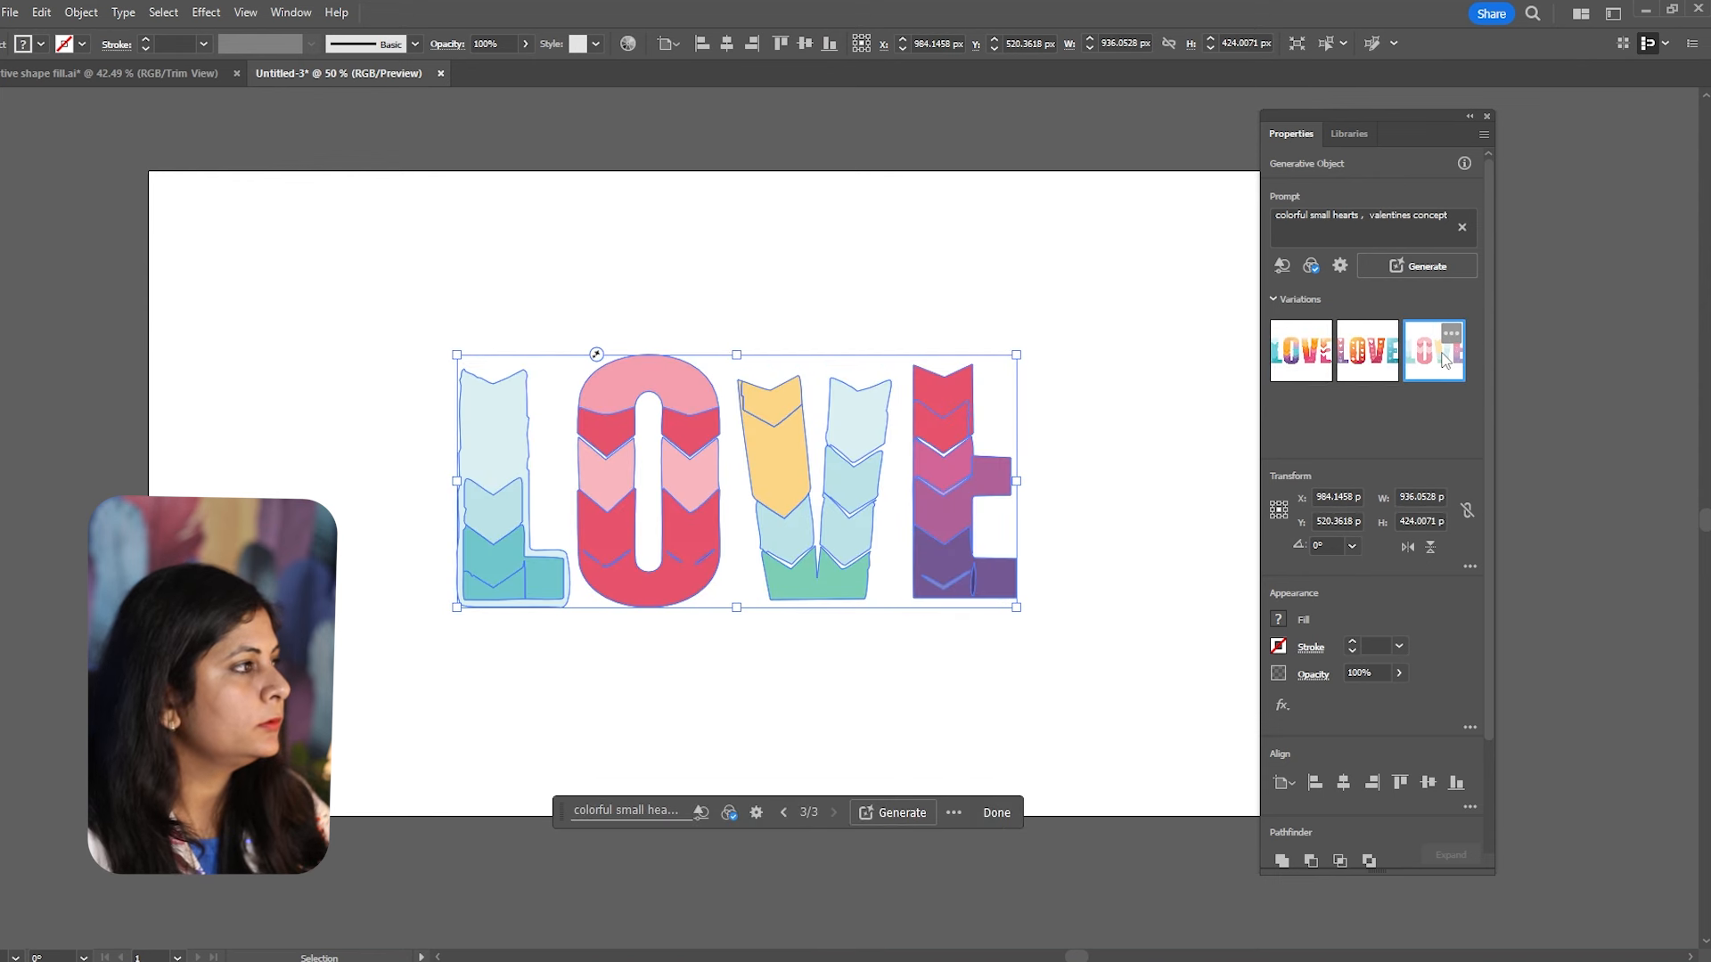
click(1377, 352)
click(759, 267)
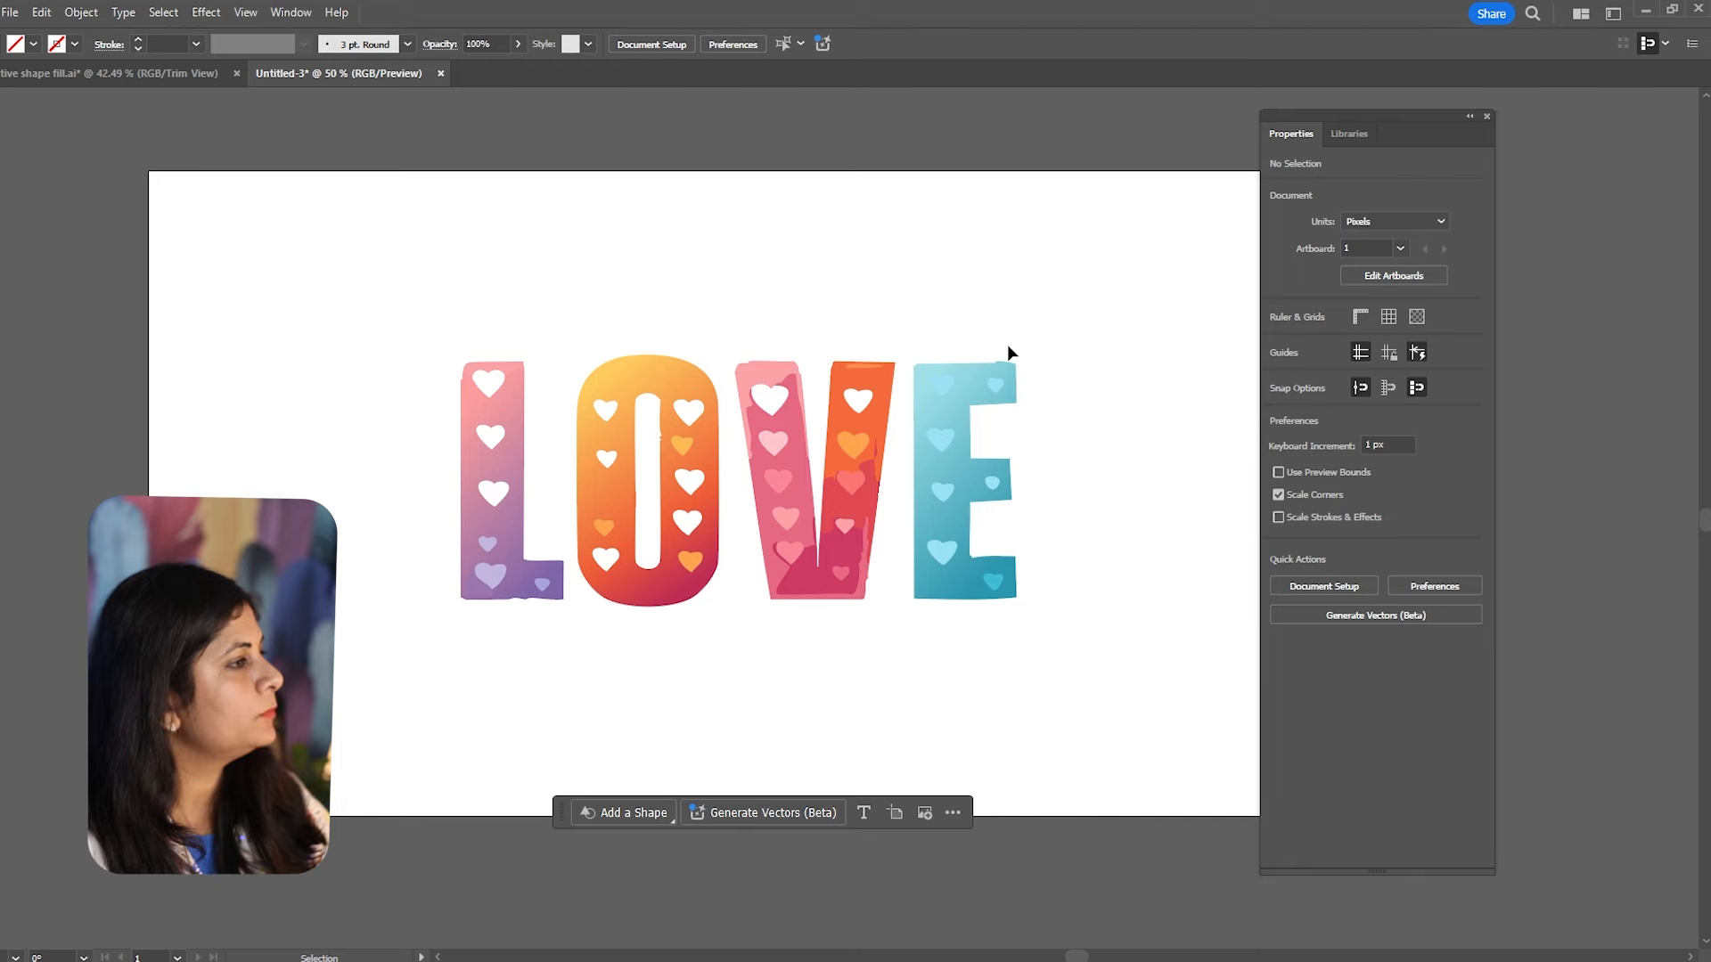
Undo the generated fill on the LOVE lettering, back to the empty letter outlines.
key(a)
click(737, 358)
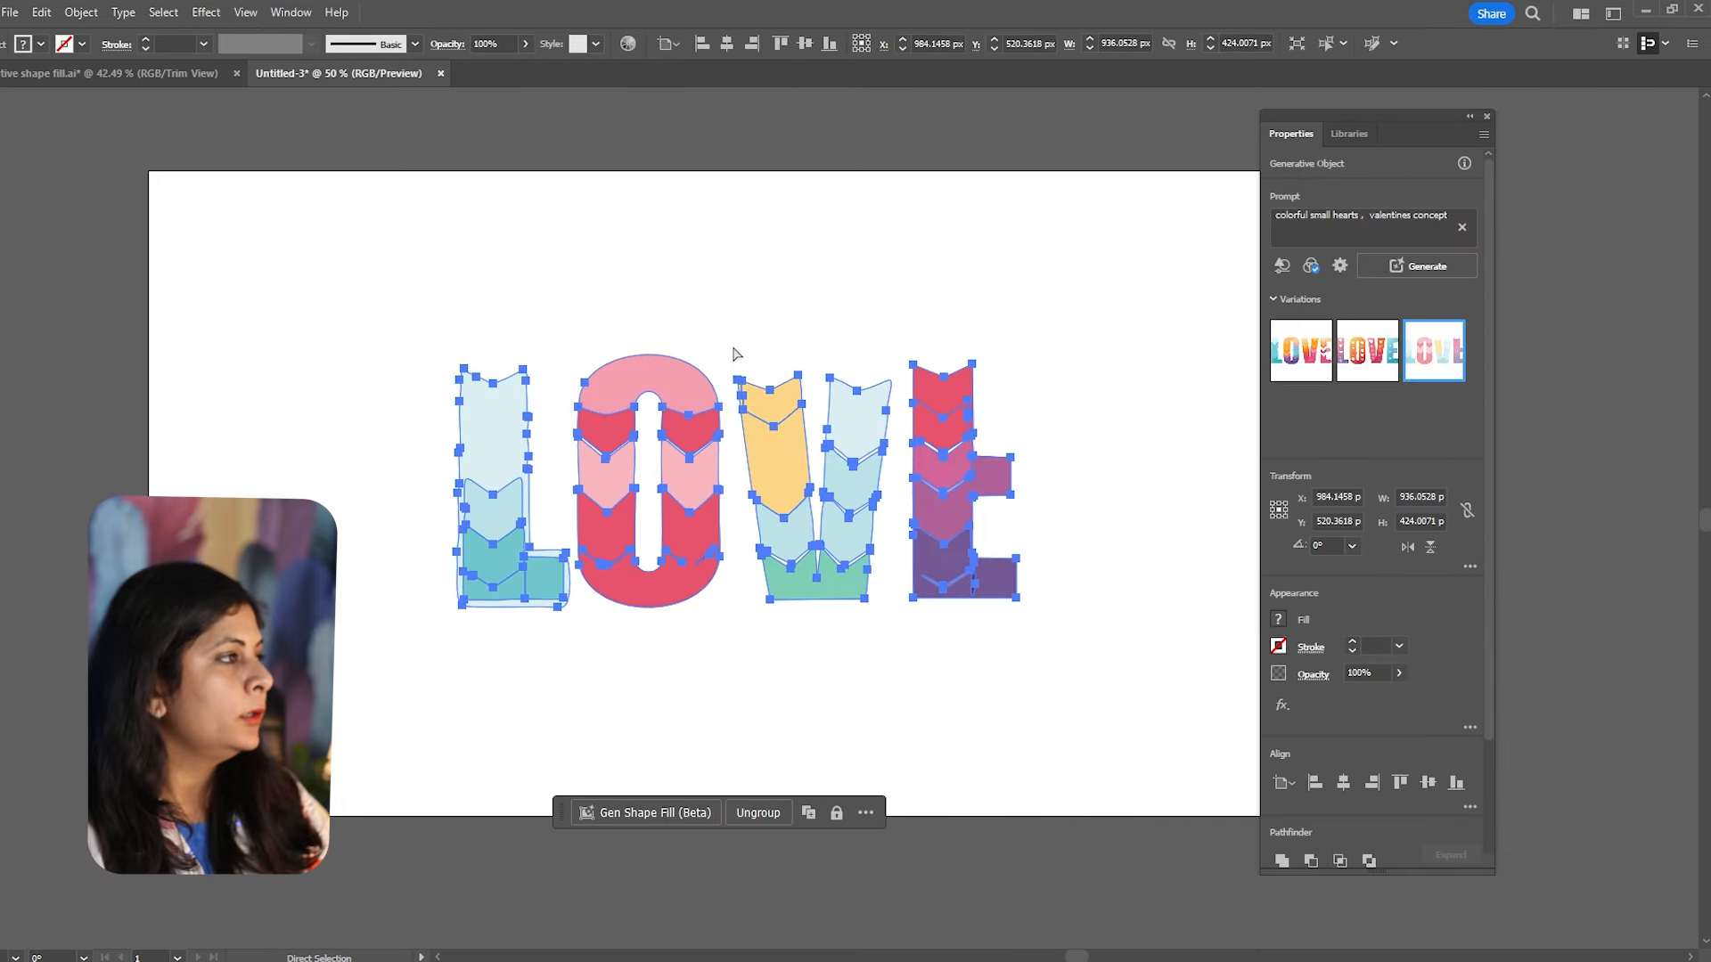
key(ctrl+z)
key(ctrl+z)
key(ctrl+z)
key(ctrl+z)
key(v)
click(648, 286)
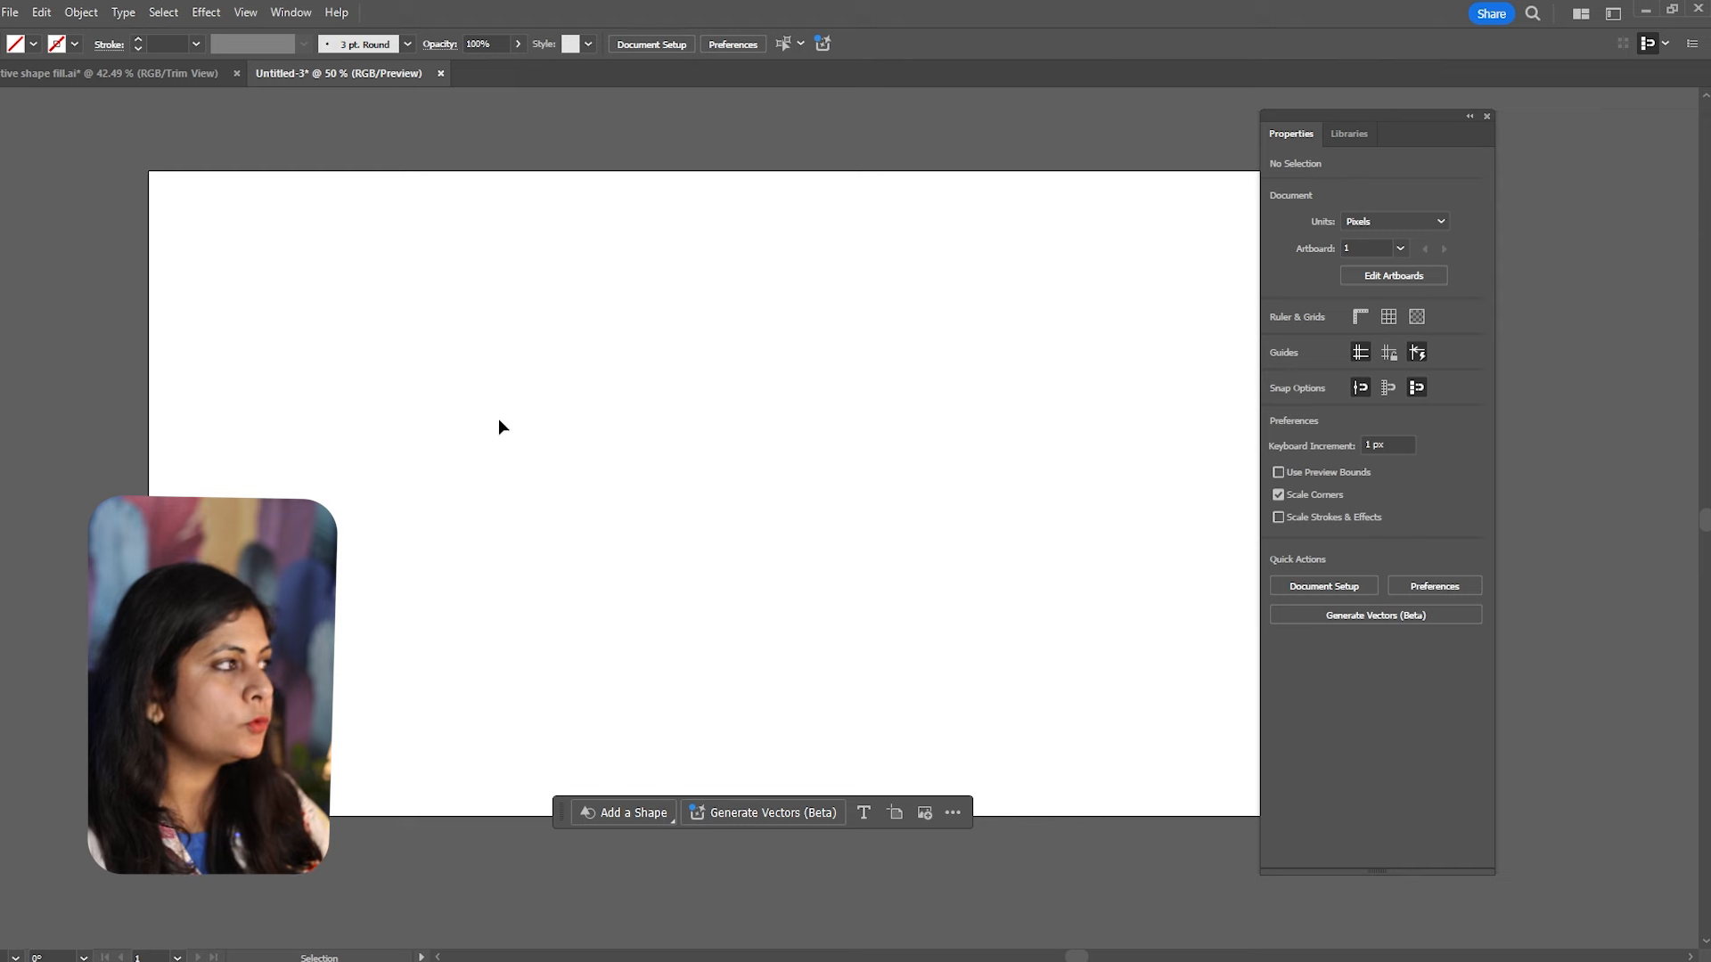
Isolate the letter L inside the LOVE group and start Gen Shape Fill for it alone.
click(513, 361)
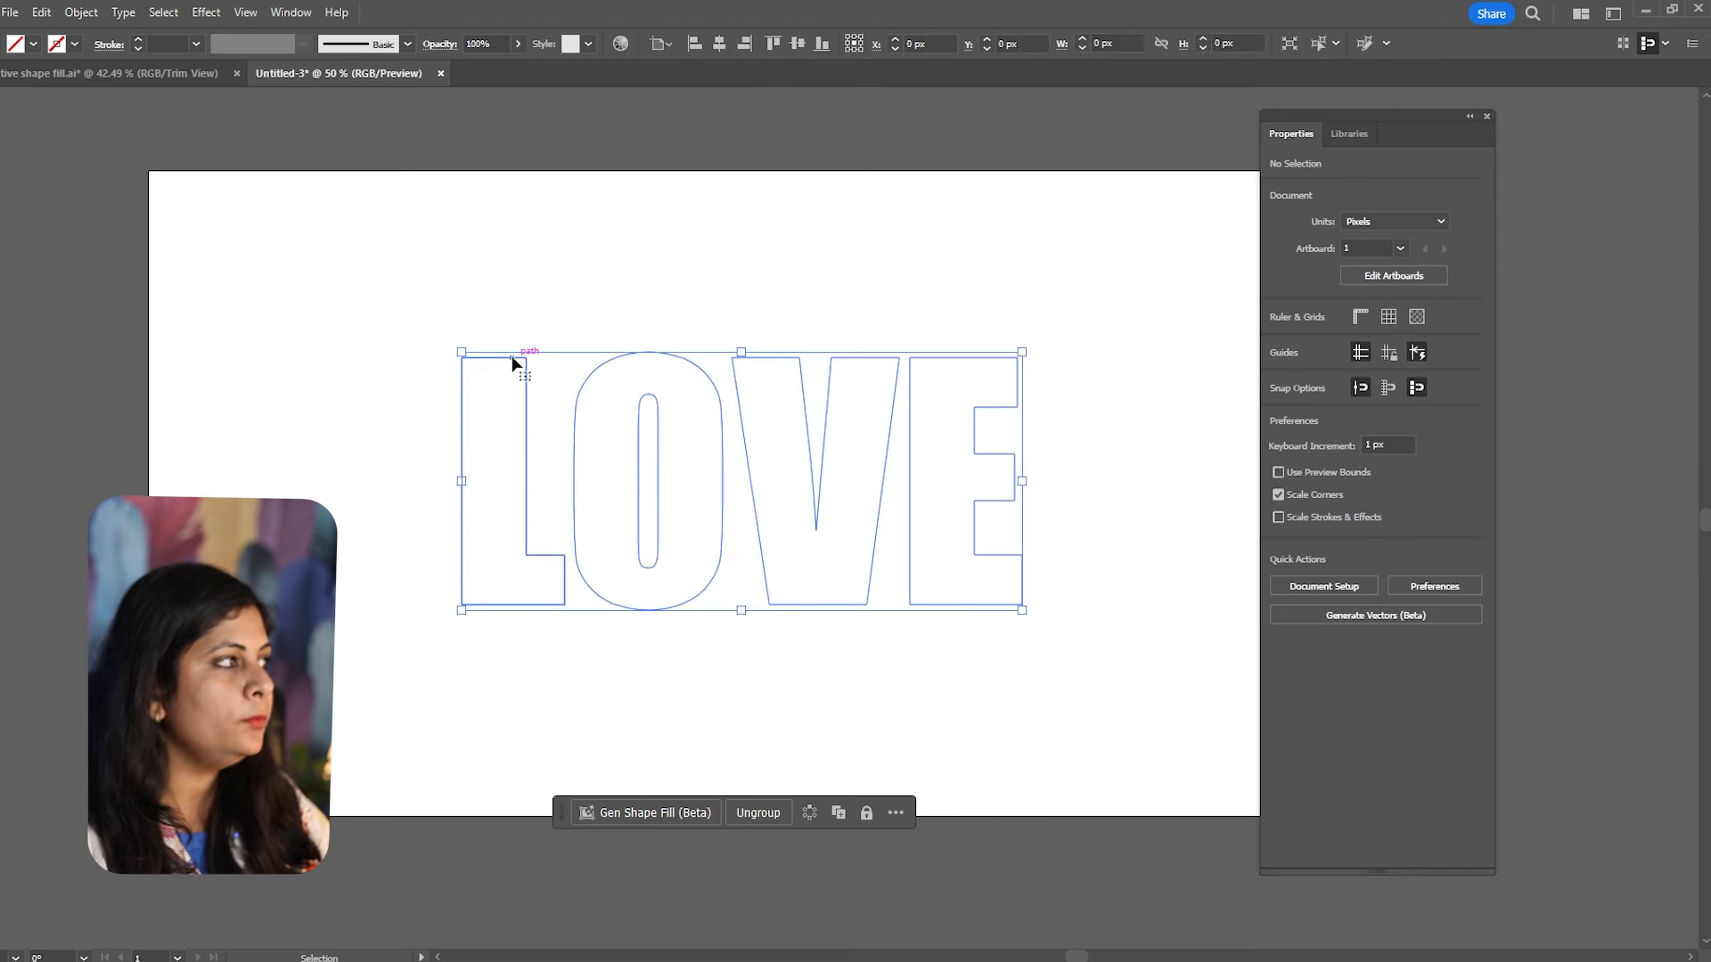
double_click(511, 357)
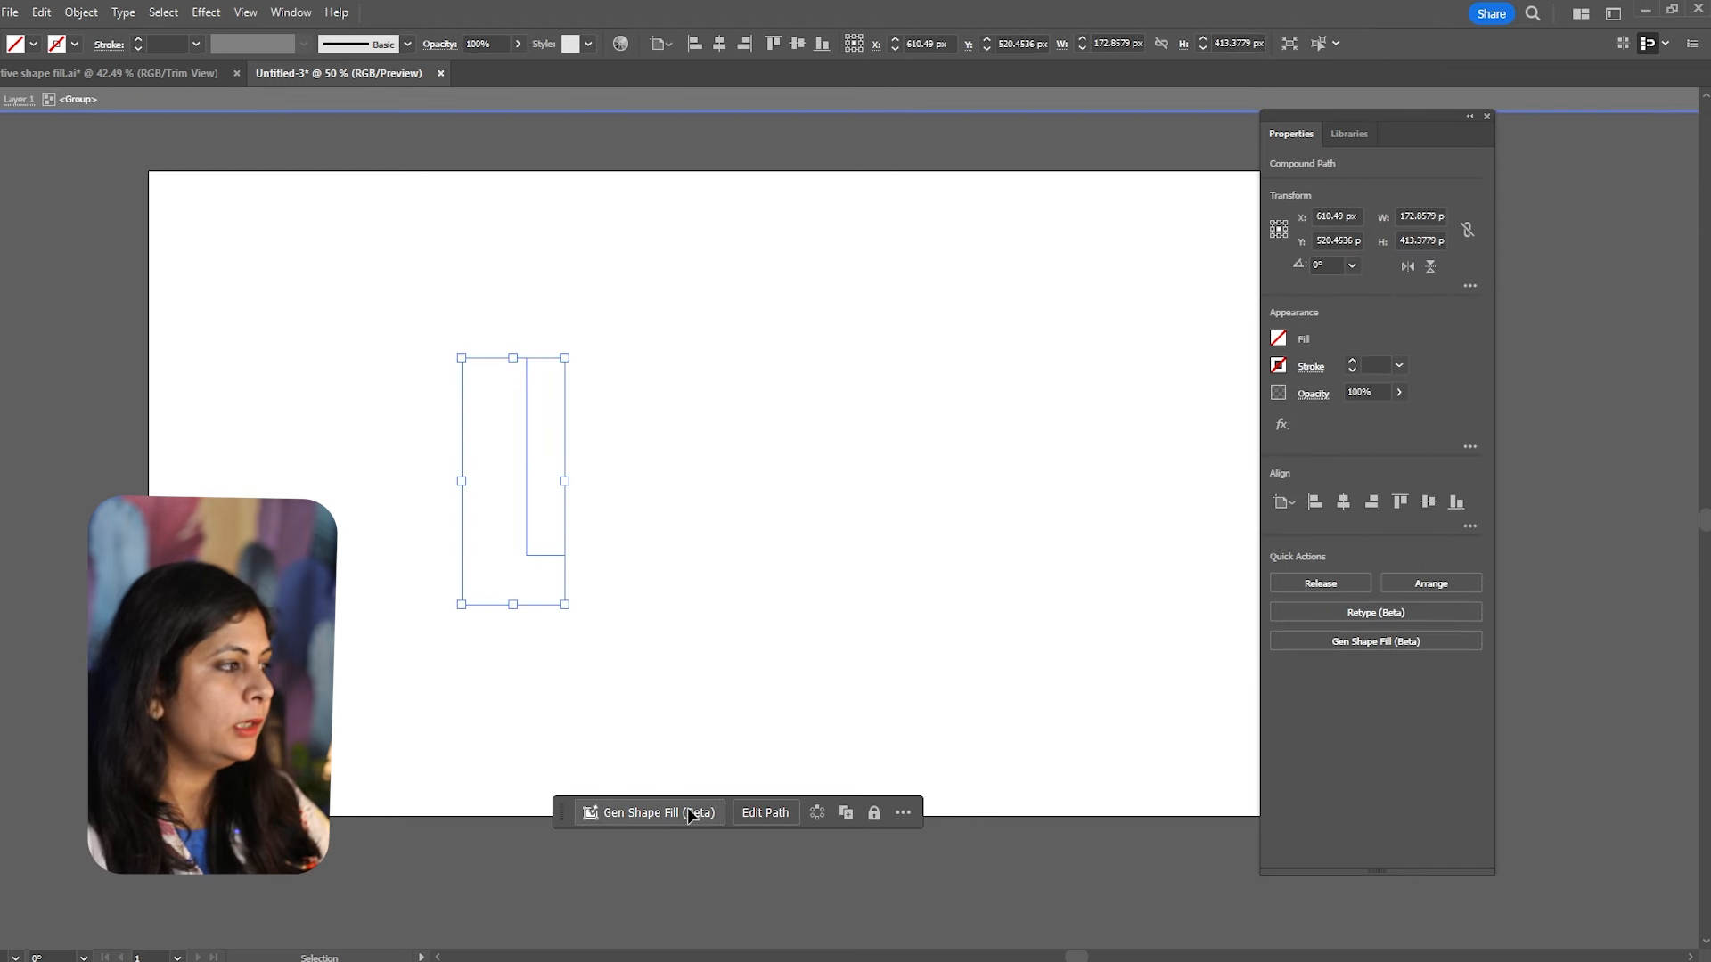
click(687, 808)
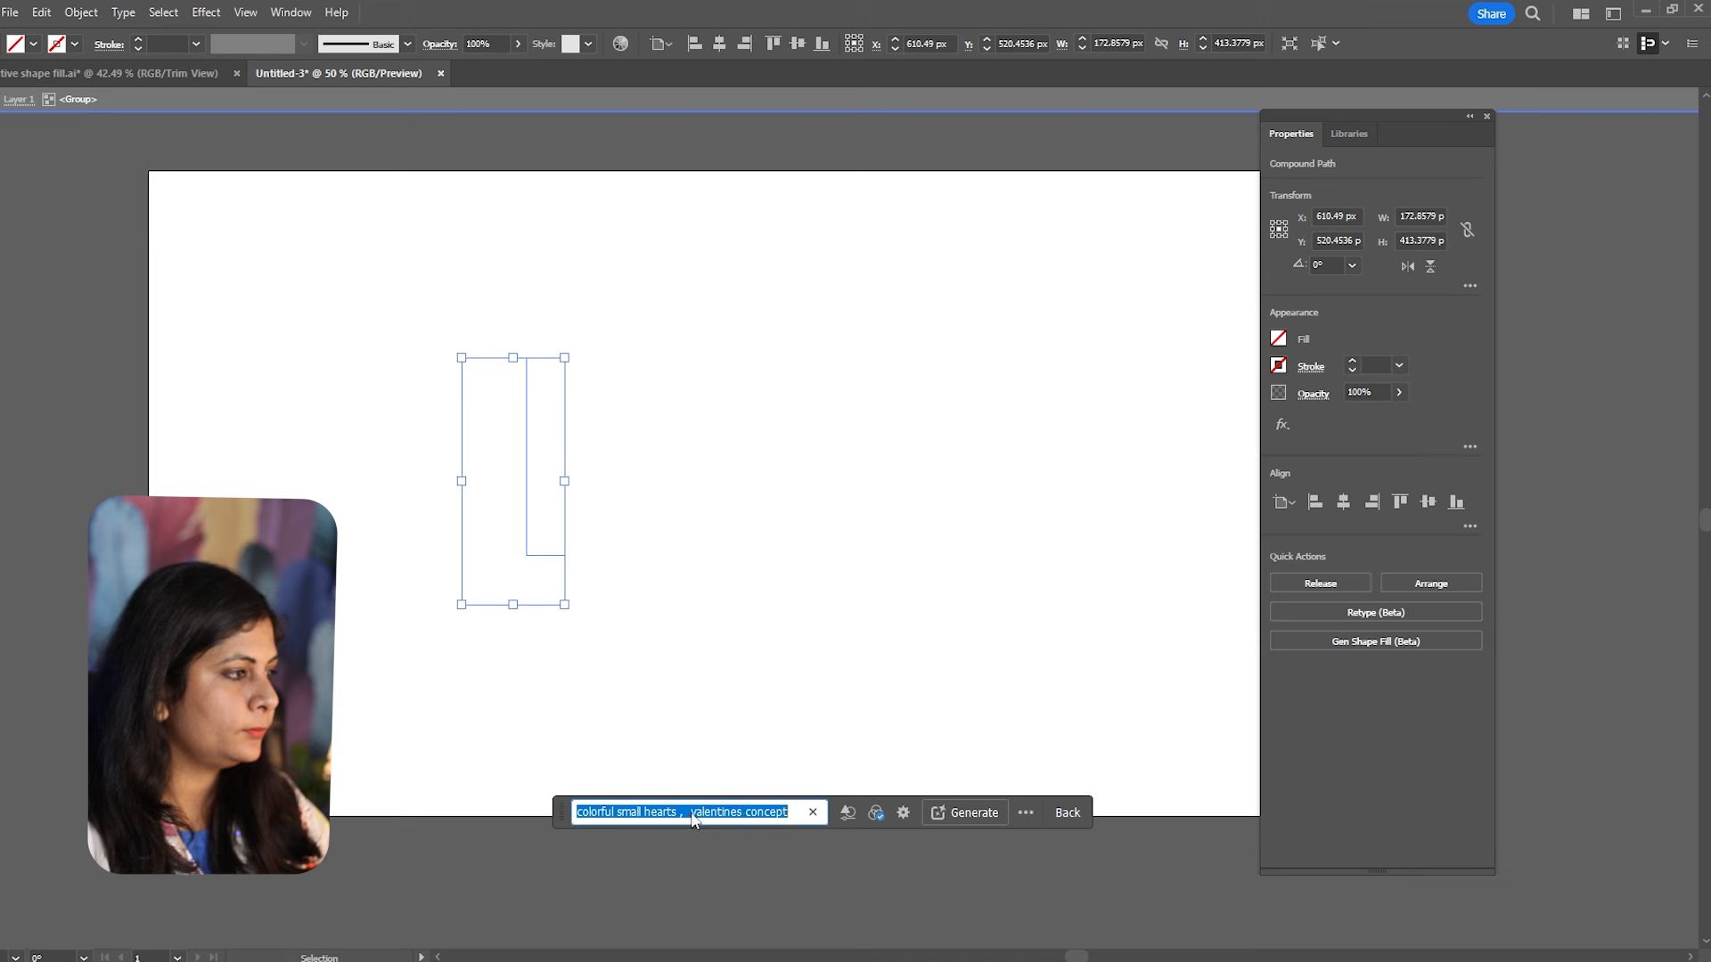
Replace the valentines wording in the prompt so that it reads "colorful small heart doodles".
click(692, 814)
key(BackSpace)
key(Delete)
key(Delete)
key(Delete)
key(Delete)
key(Delete)
key(Delete)
key(Delete)
key(Delete)
key(Delete)
key(Delete)
key(Delete)
key(Delete)
key(Delete)
key(Delete)
key(Delete)
key(Delete)
key(Delete)
key(Delete)
key(Delete)
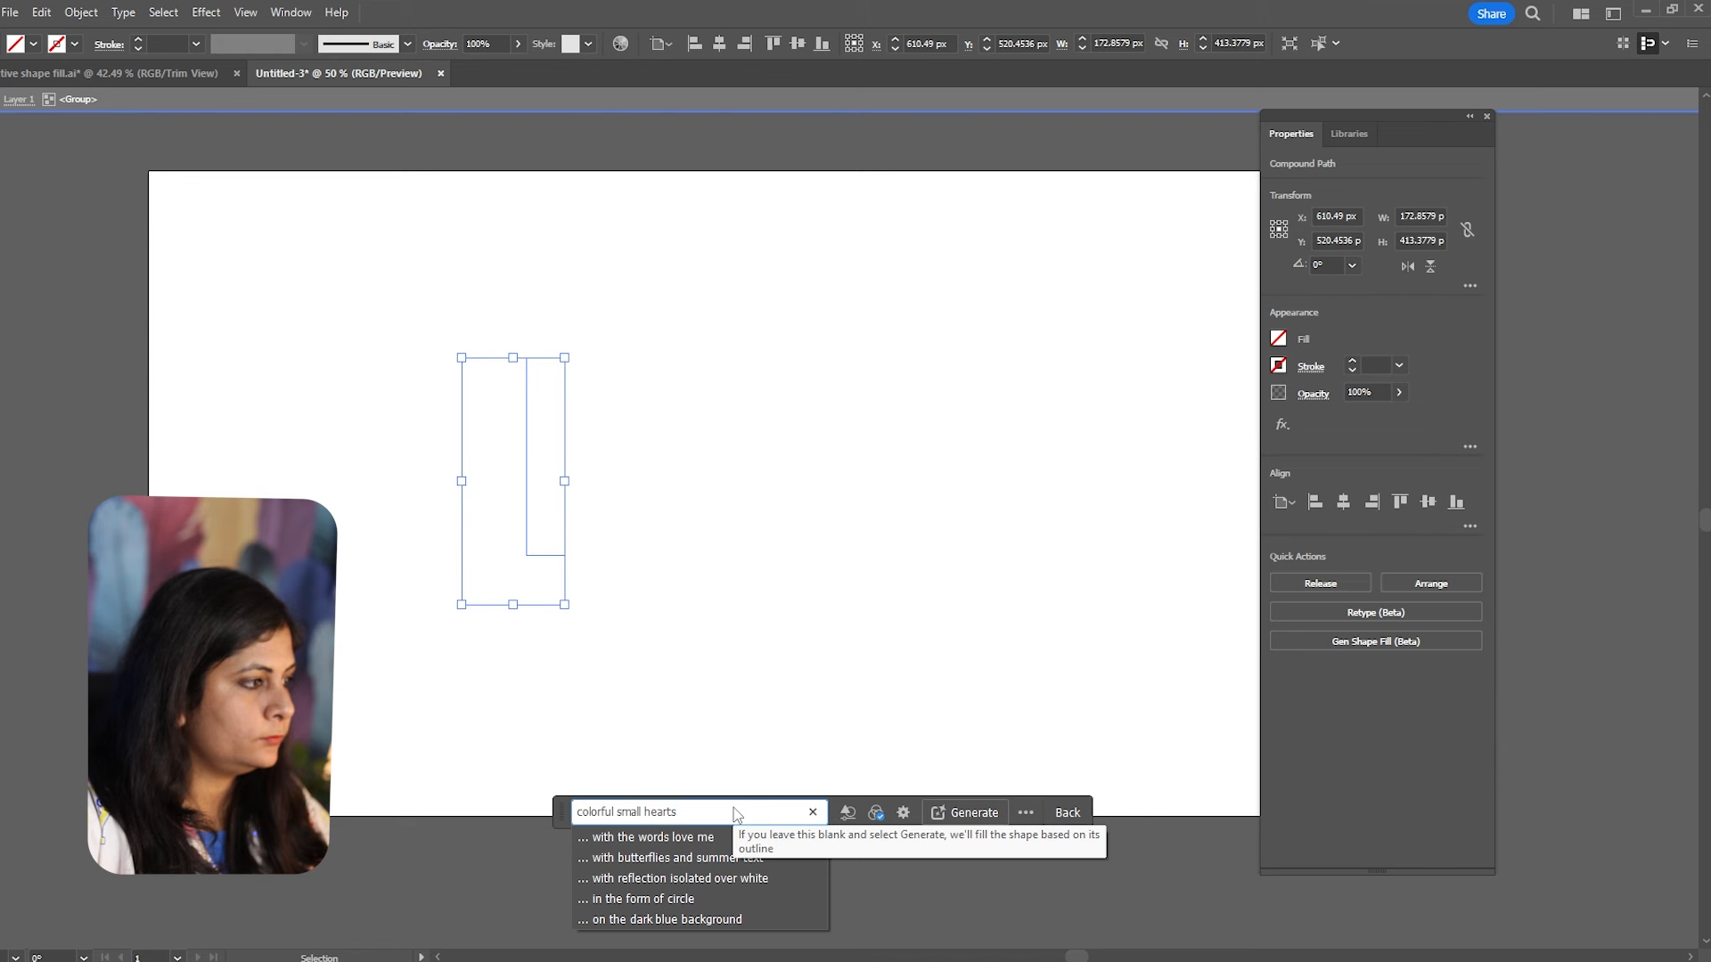
text(doodle)
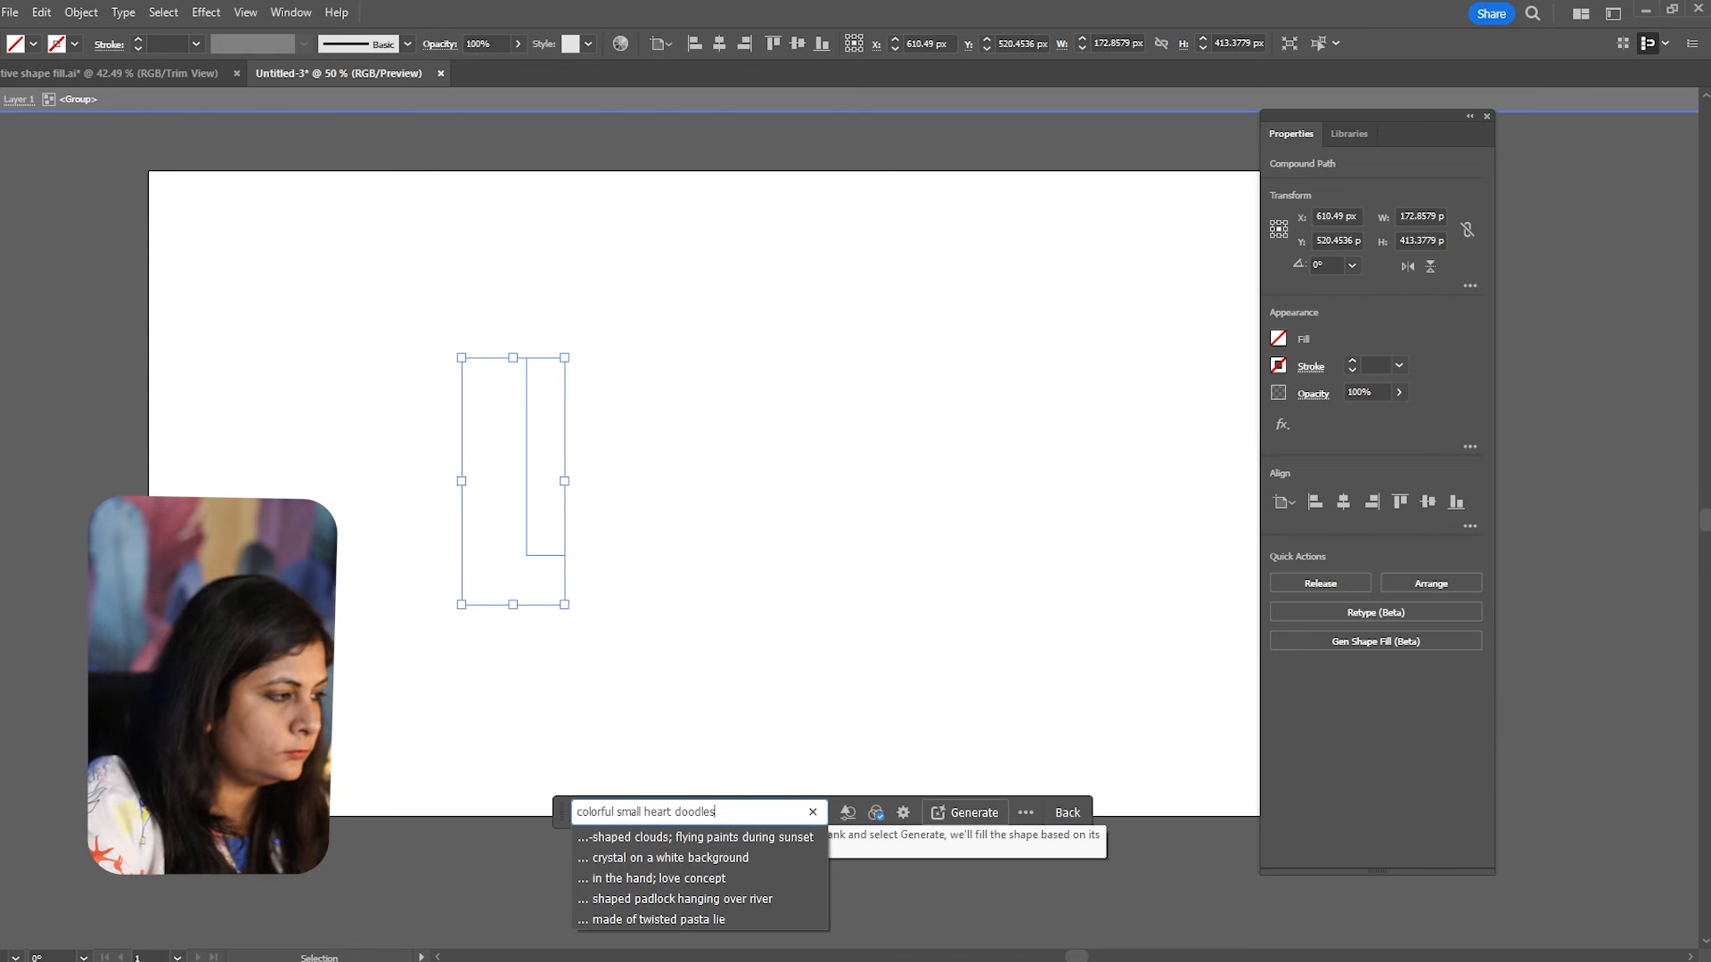
Insert "and love theme" before "doodles" in the prompt and generate the fill for the letter L.
key(Left)
key(Left)
key(Left)
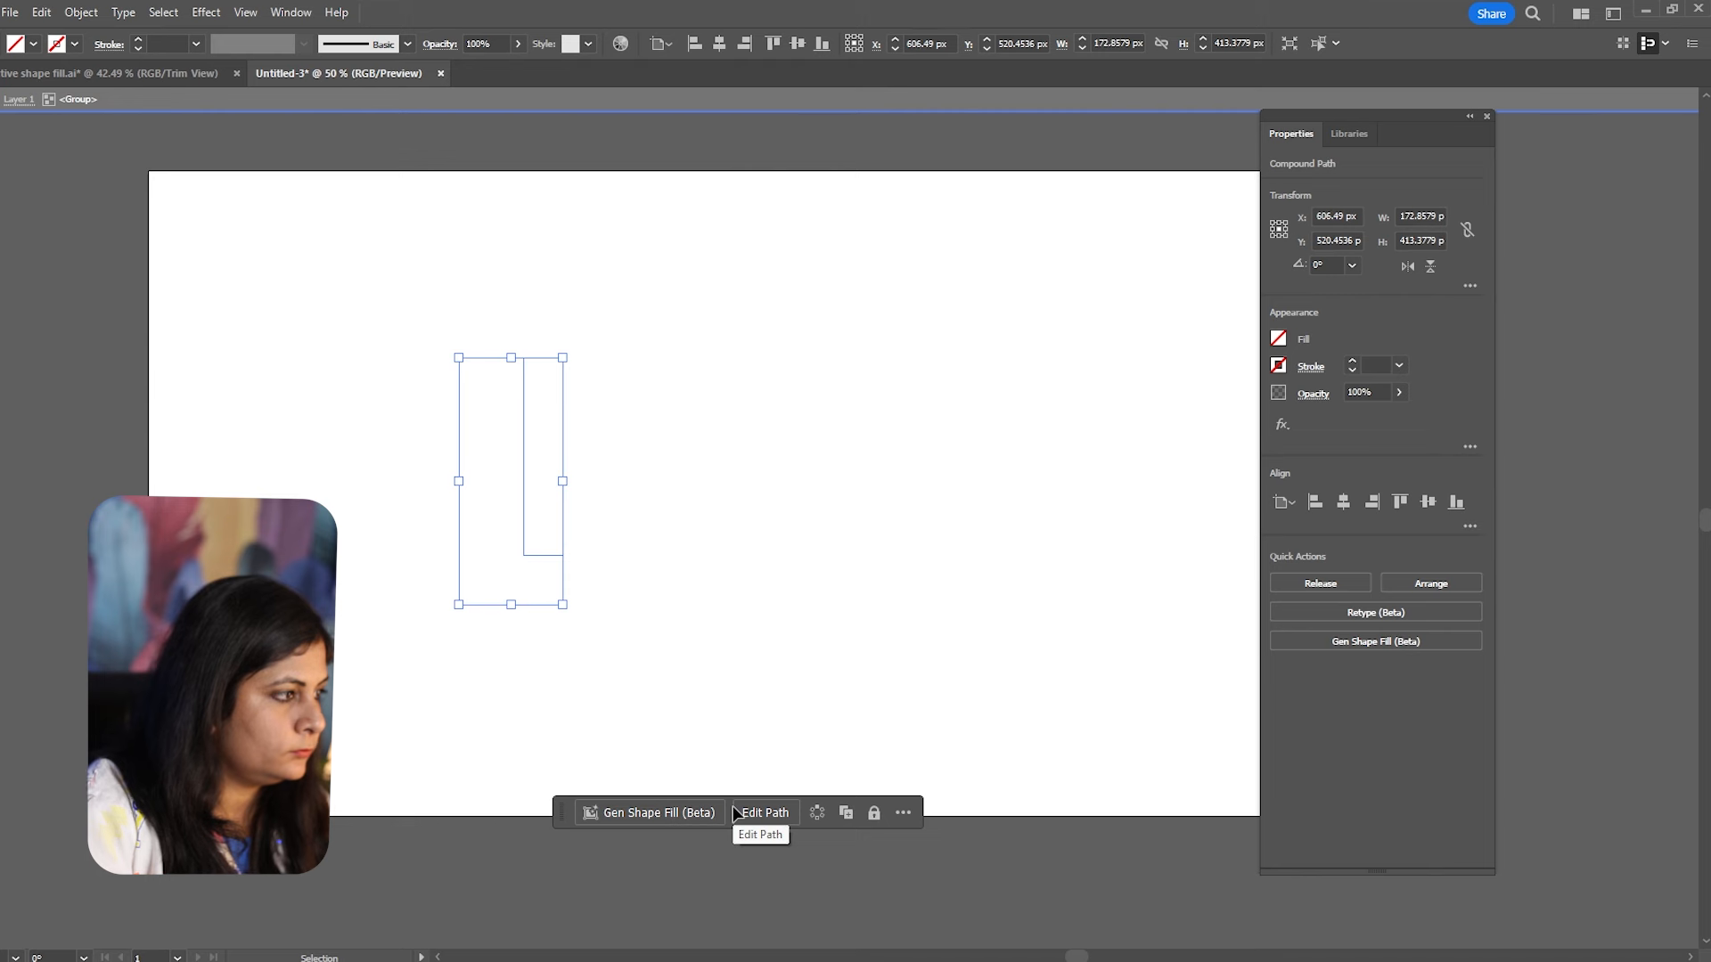
click(699, 812)
click(675, 812)
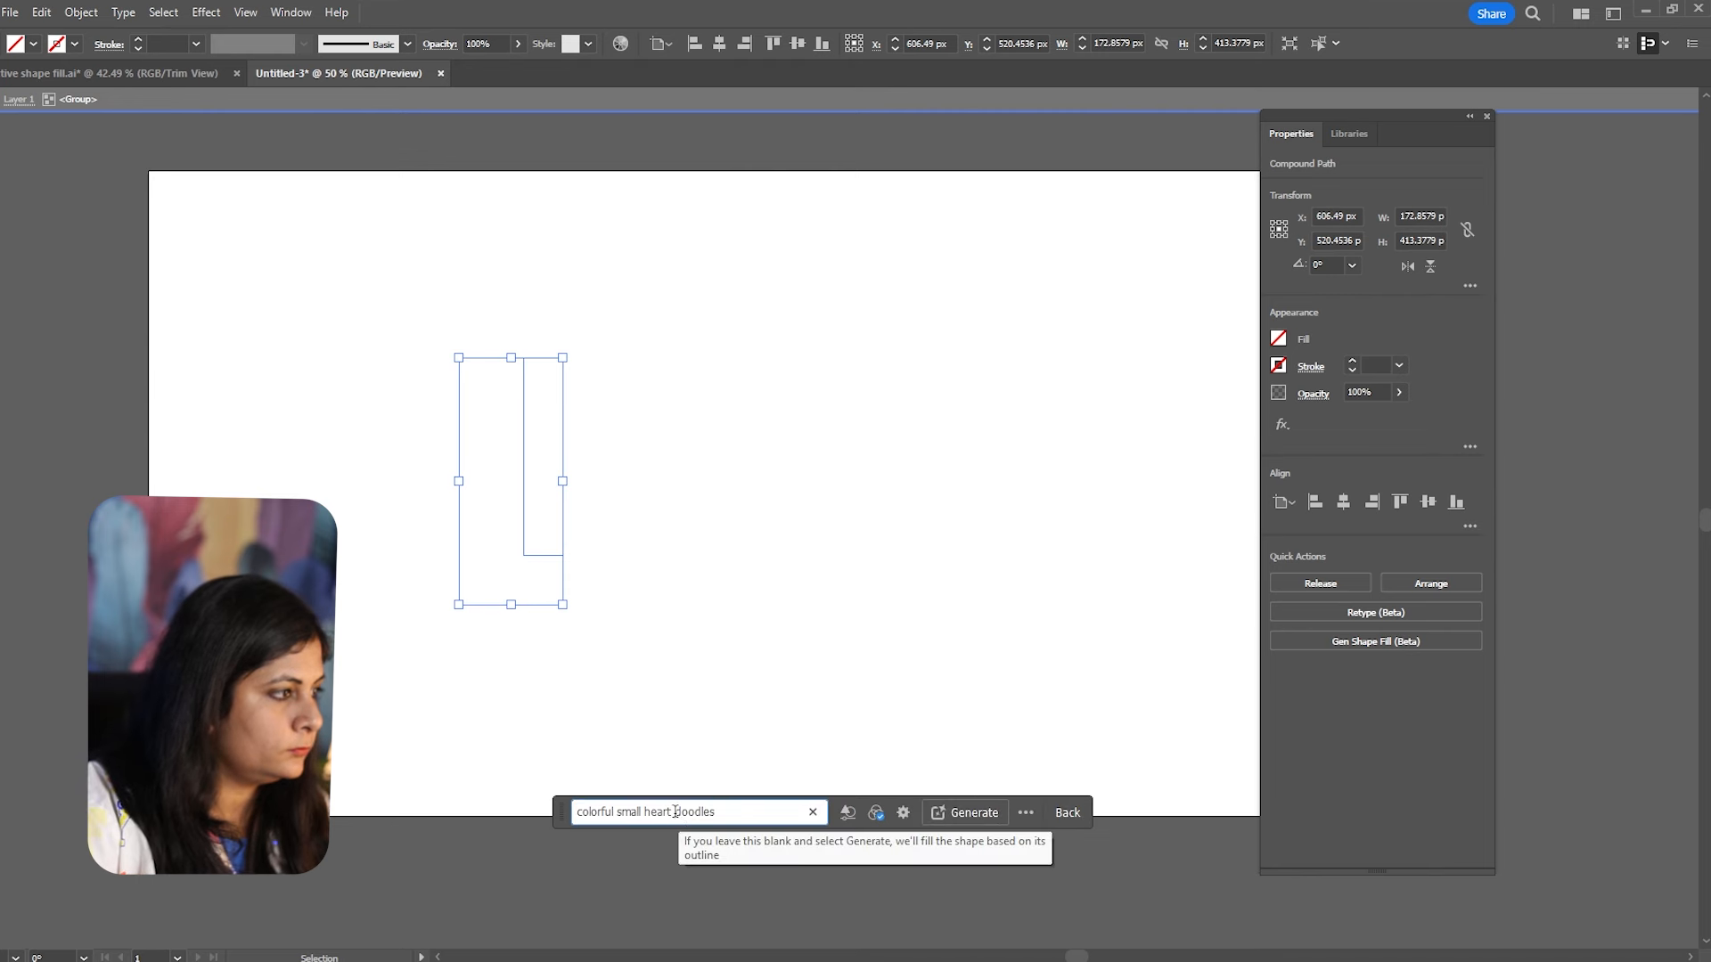
key(BackSpace)
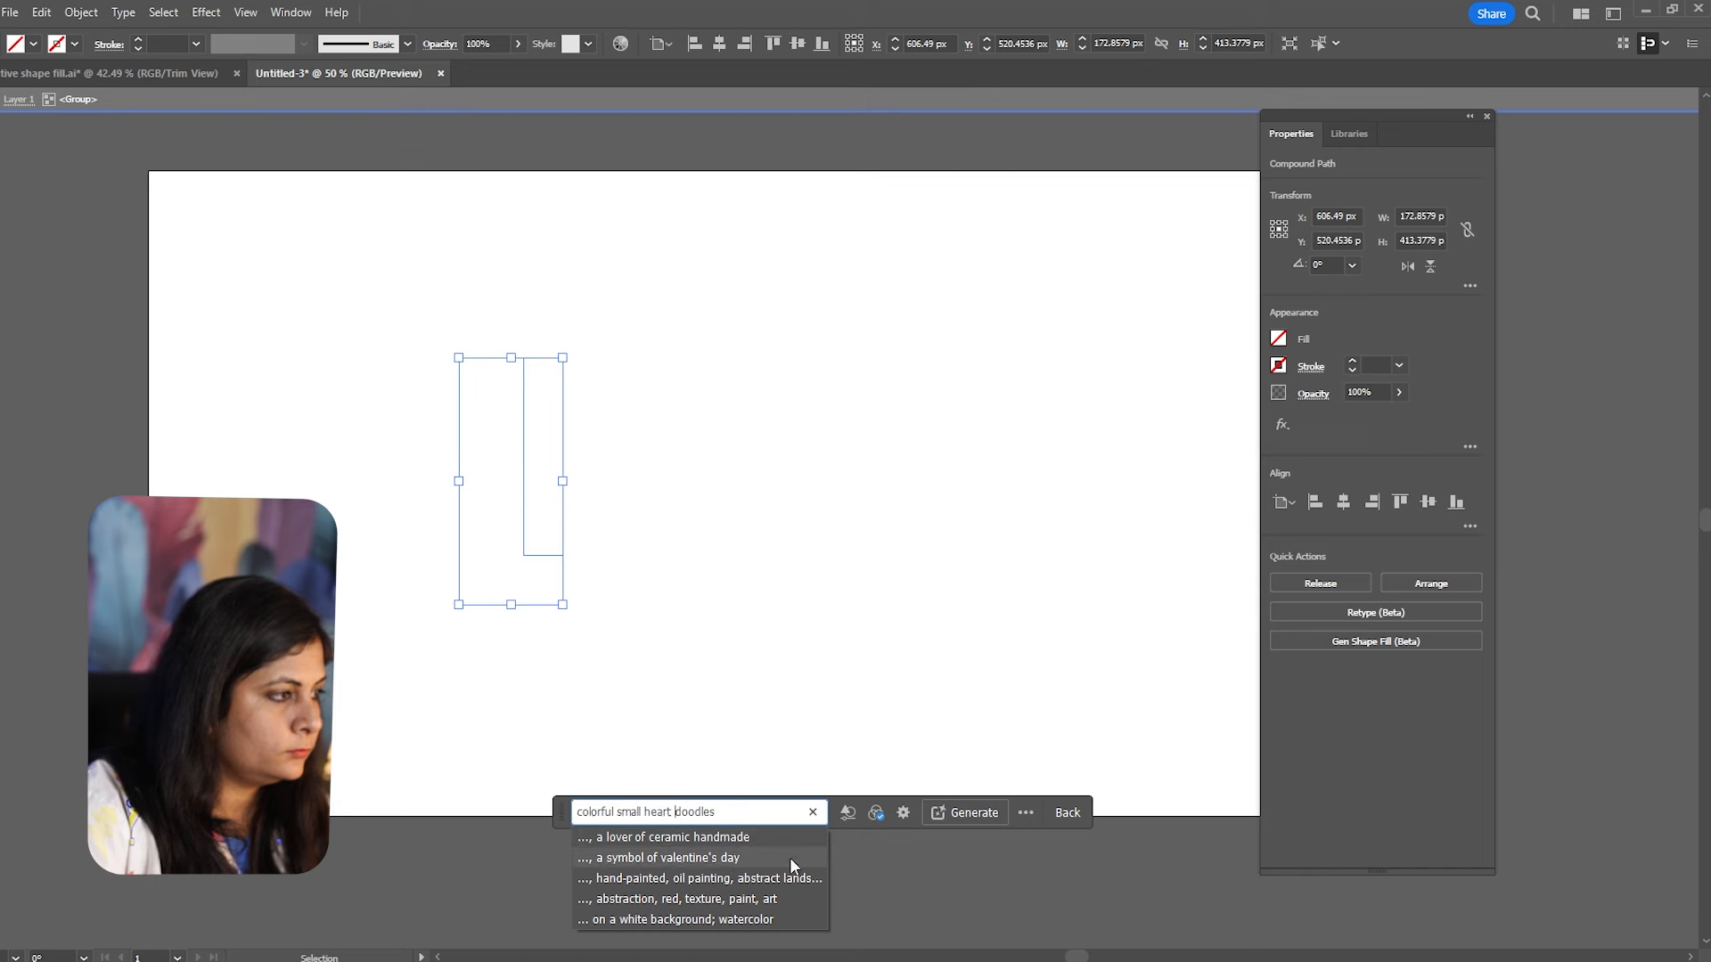
text(and love theme)
scroll(891, 624, down, 1)
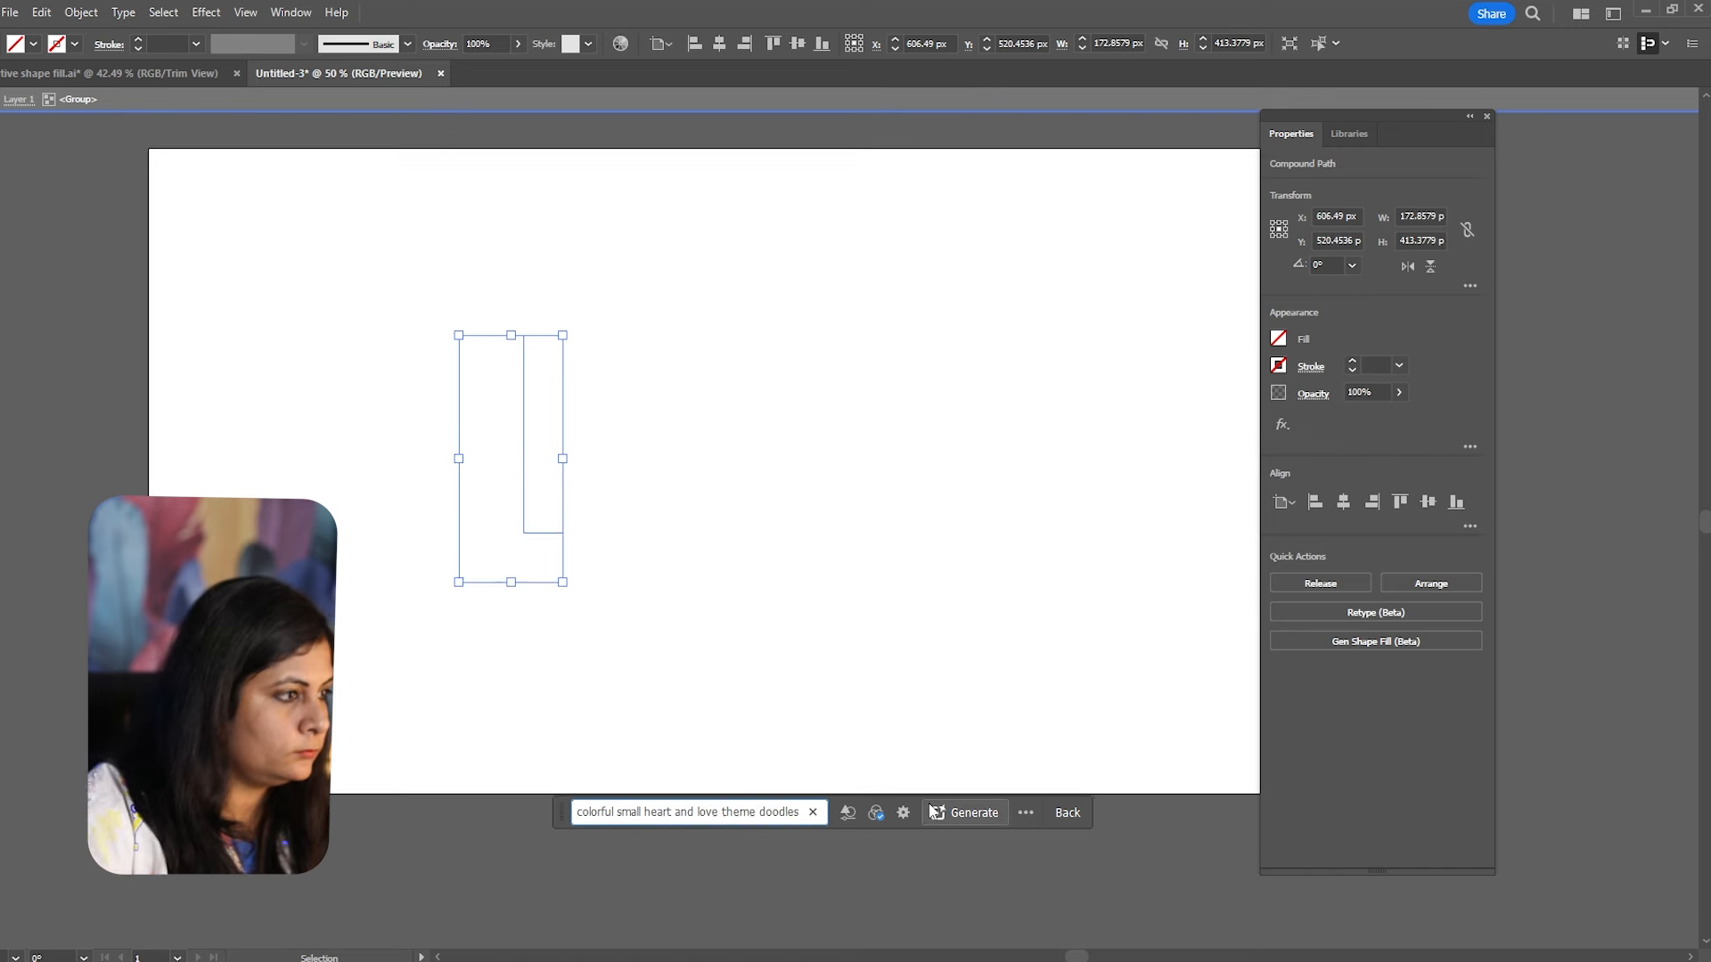
click(980, 813)
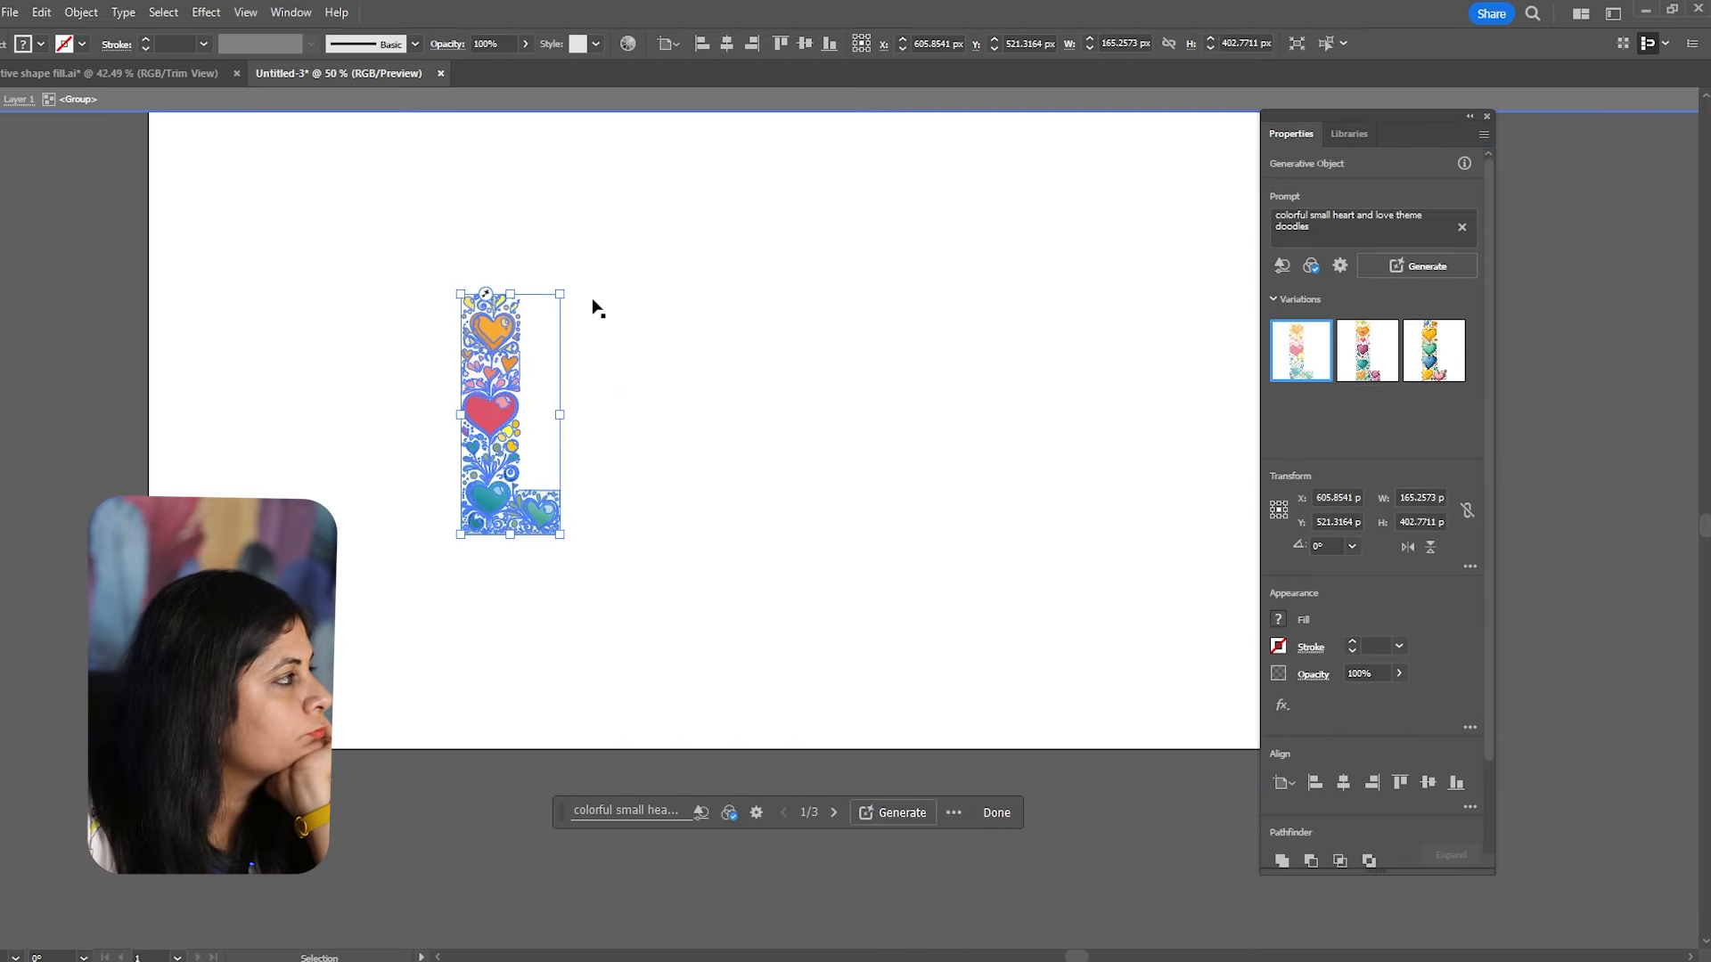
Apply the second generated variation to the letter L and deselect it.
click(540, 253)
scroll(517, 337, up, 3)
scroll(497, 376, down, 3)
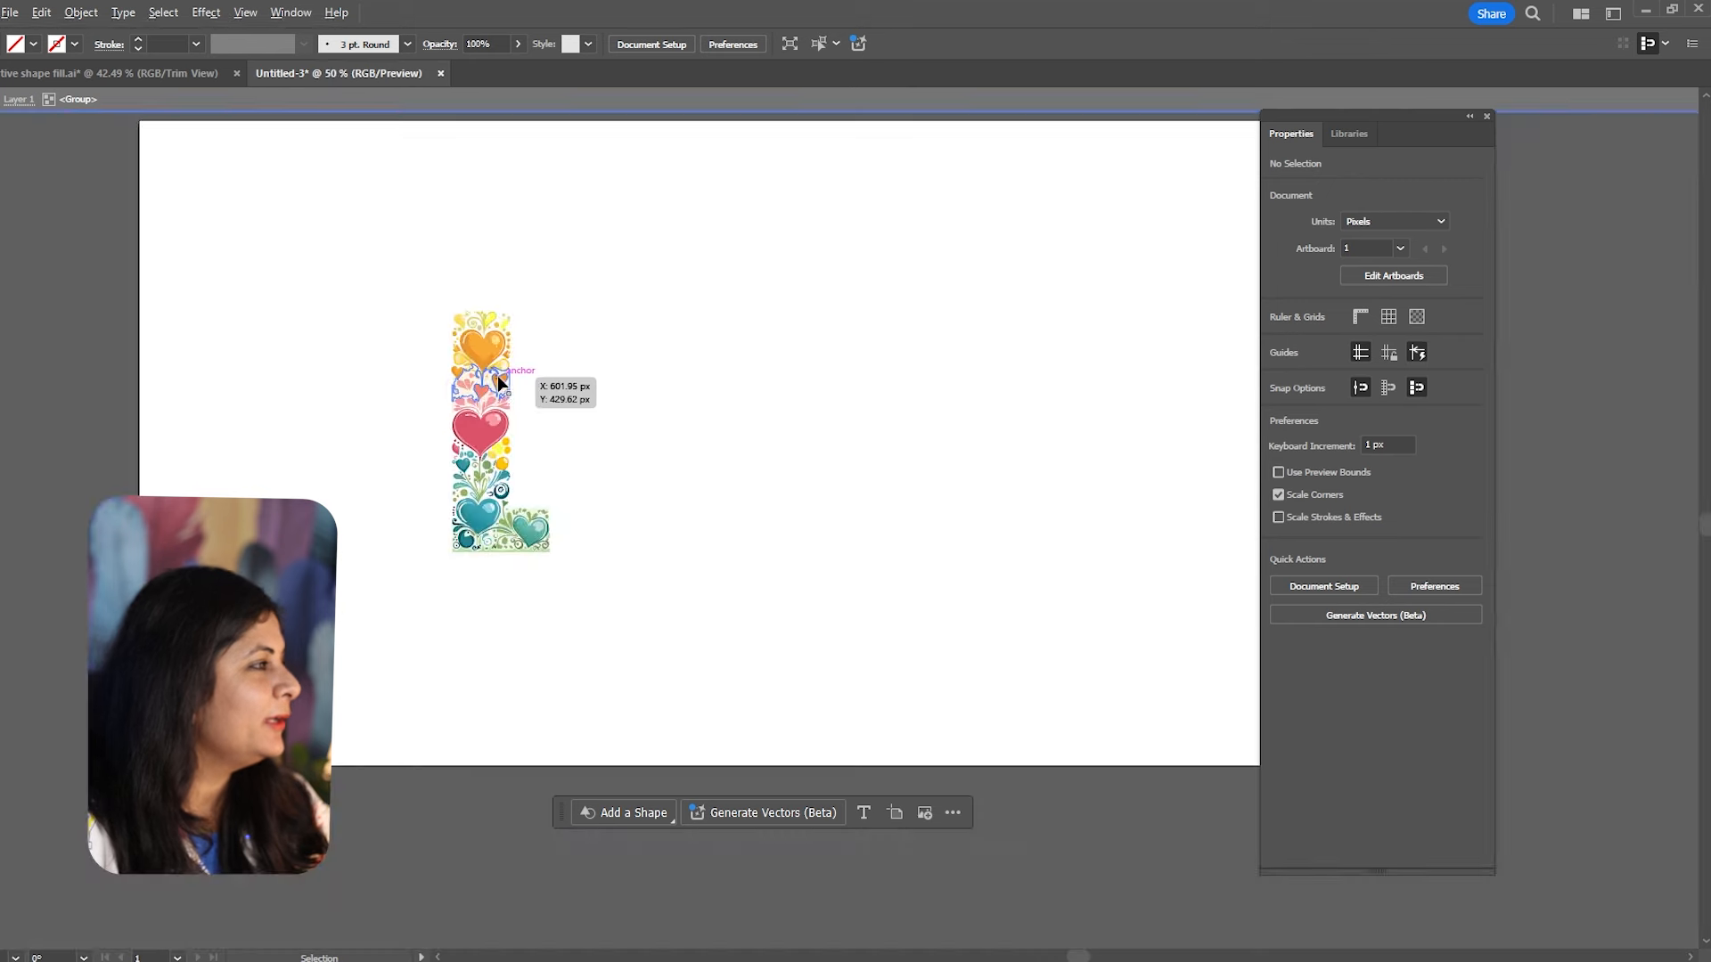
click(498, 376)
scroll(561, 539, down, 1)
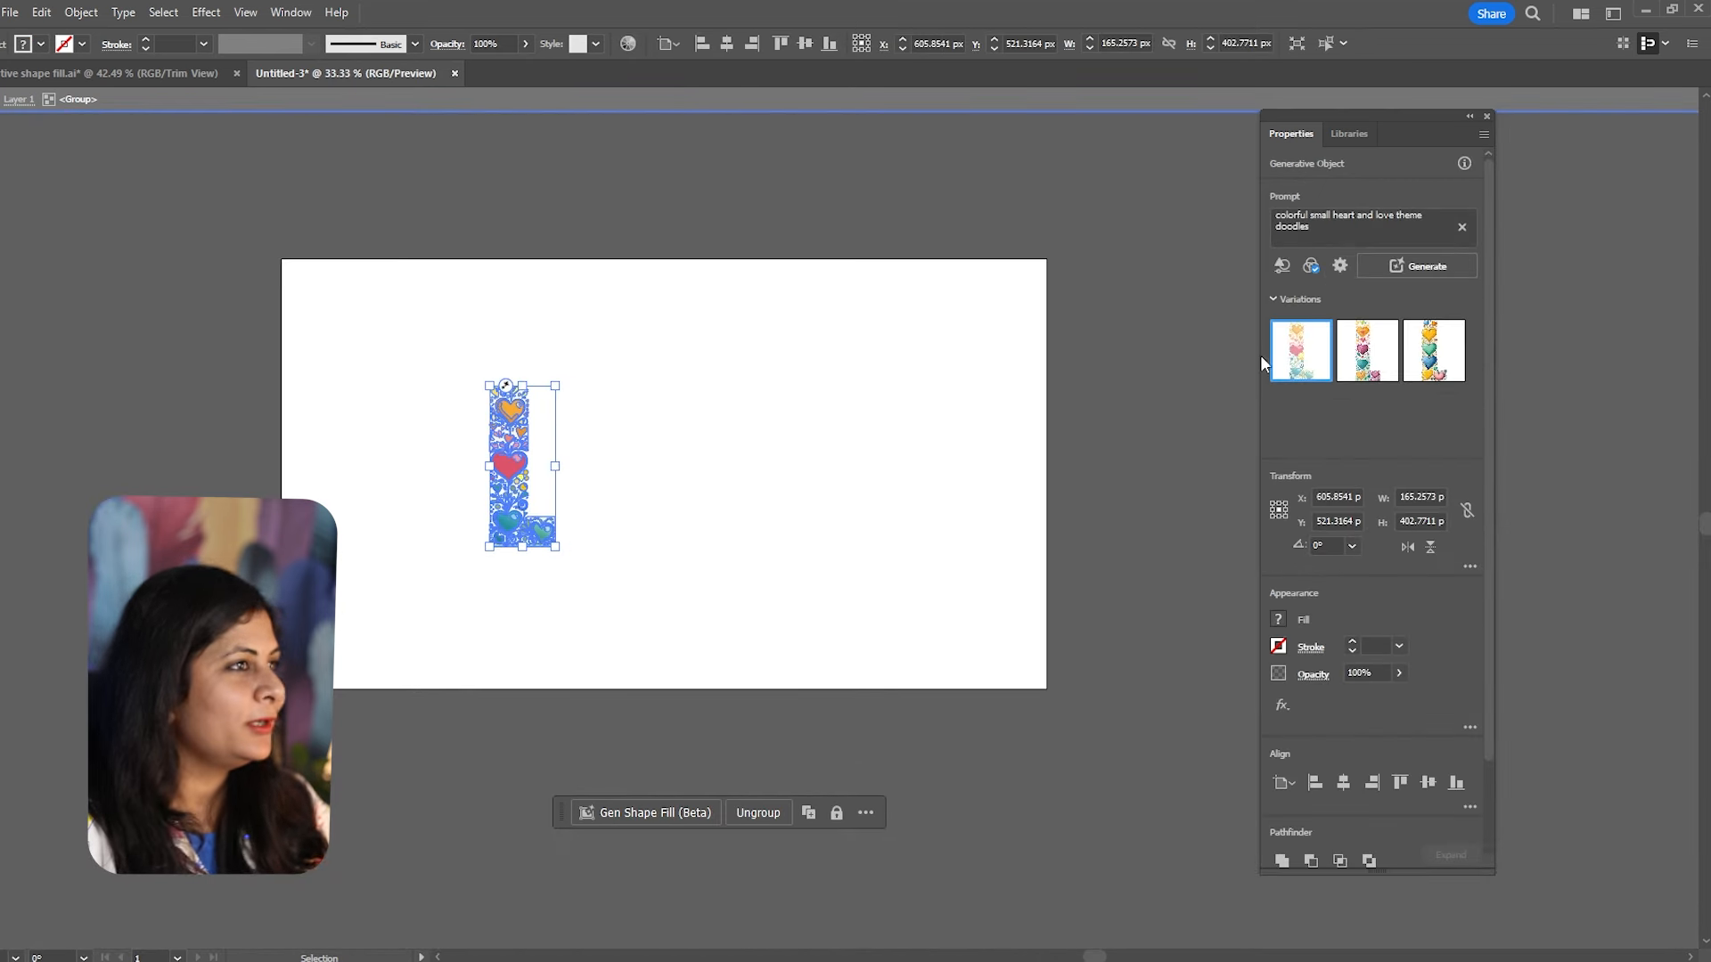
click(1367, 361)
click(471, 283)
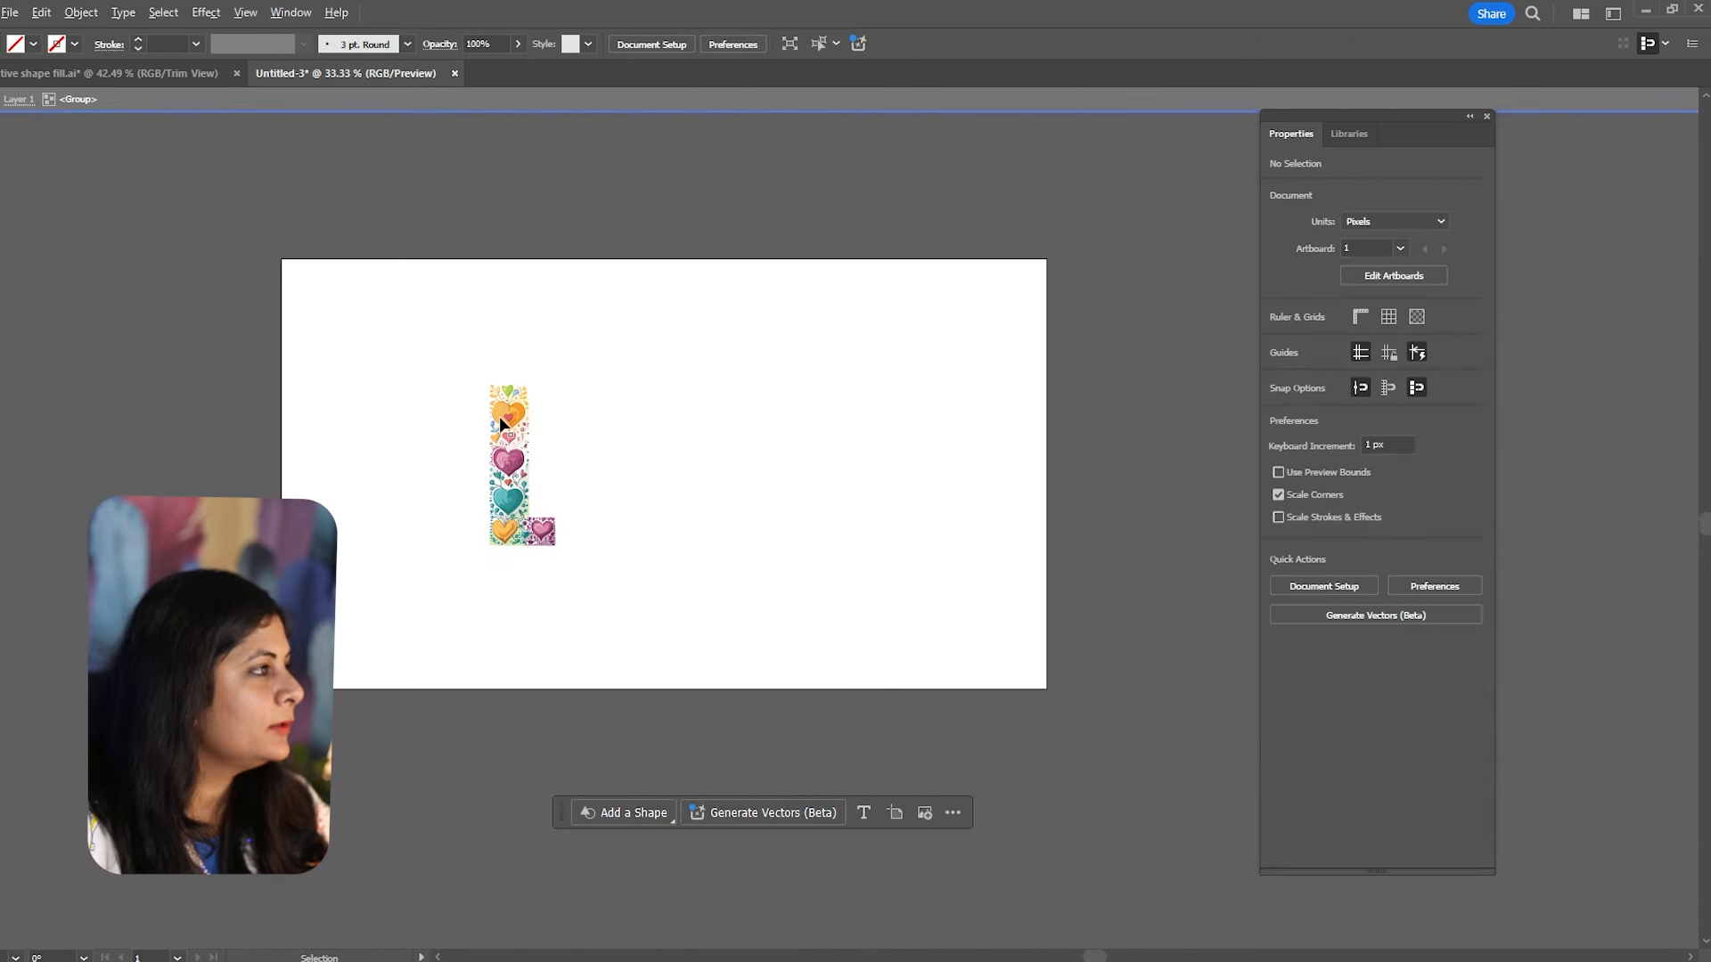
Compare the generated variations on the letter L, keep the first one, and deselect the letter.
scroll(521, 454, up, 2)
click(541, 524)
key(a)
key(v)
click(506, 592)
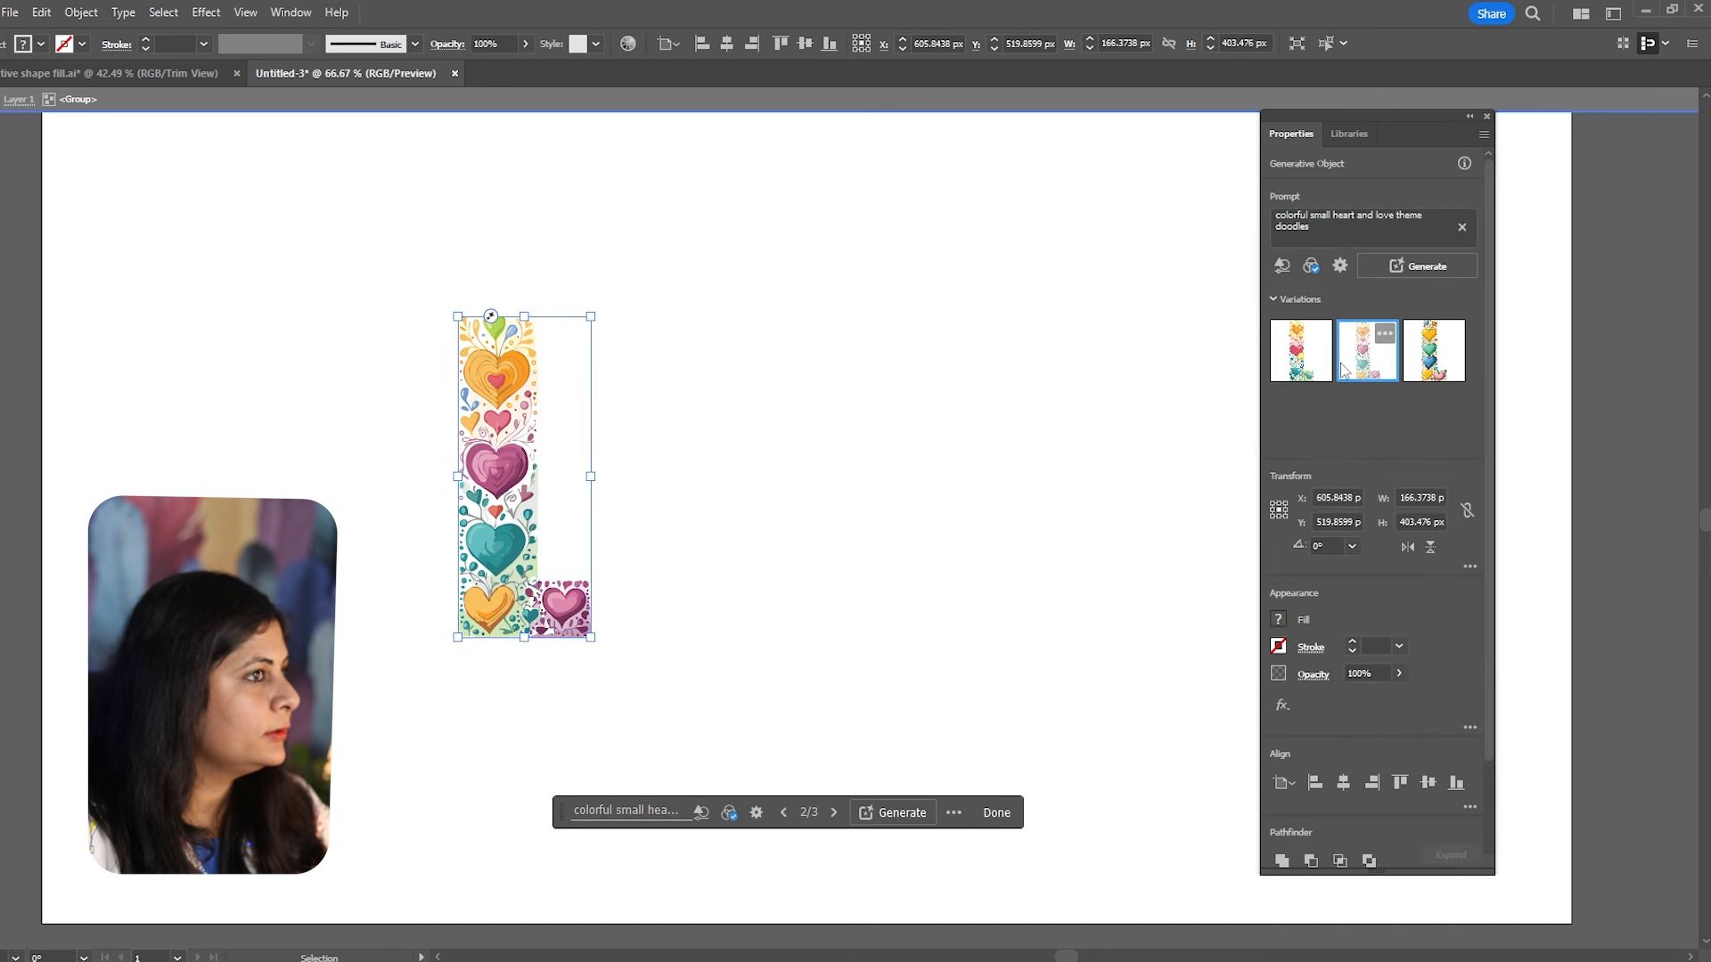
click(1298, 366)
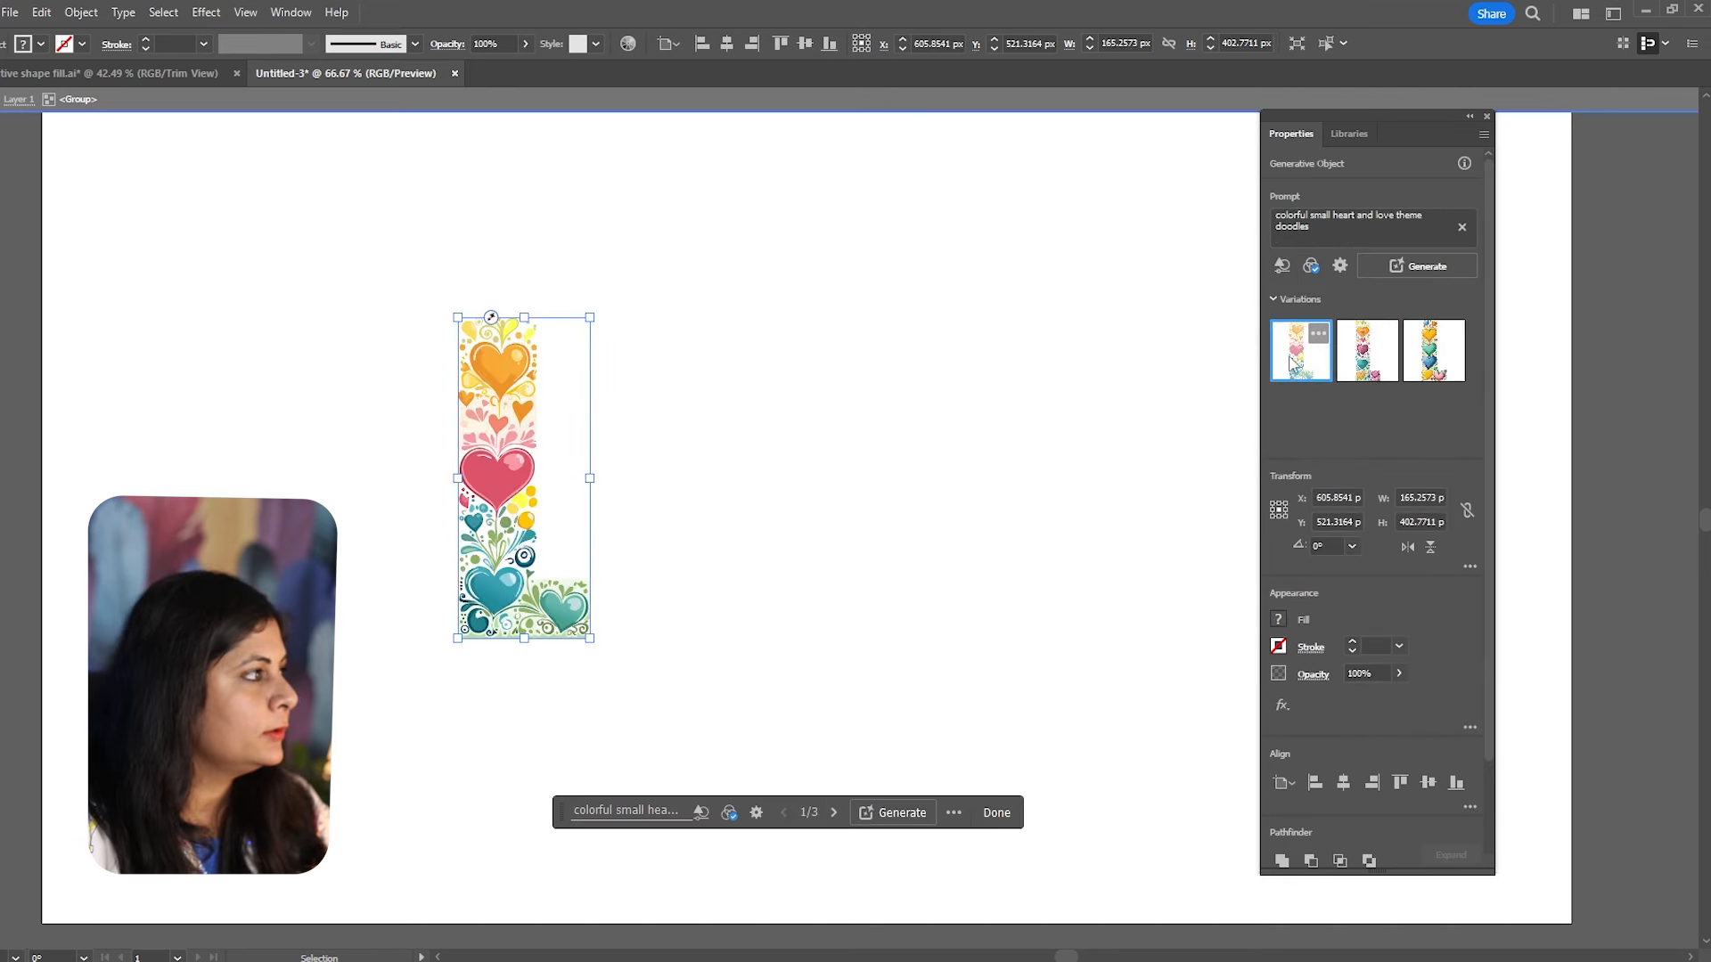
click(1454, 369)
click(1315, 367)
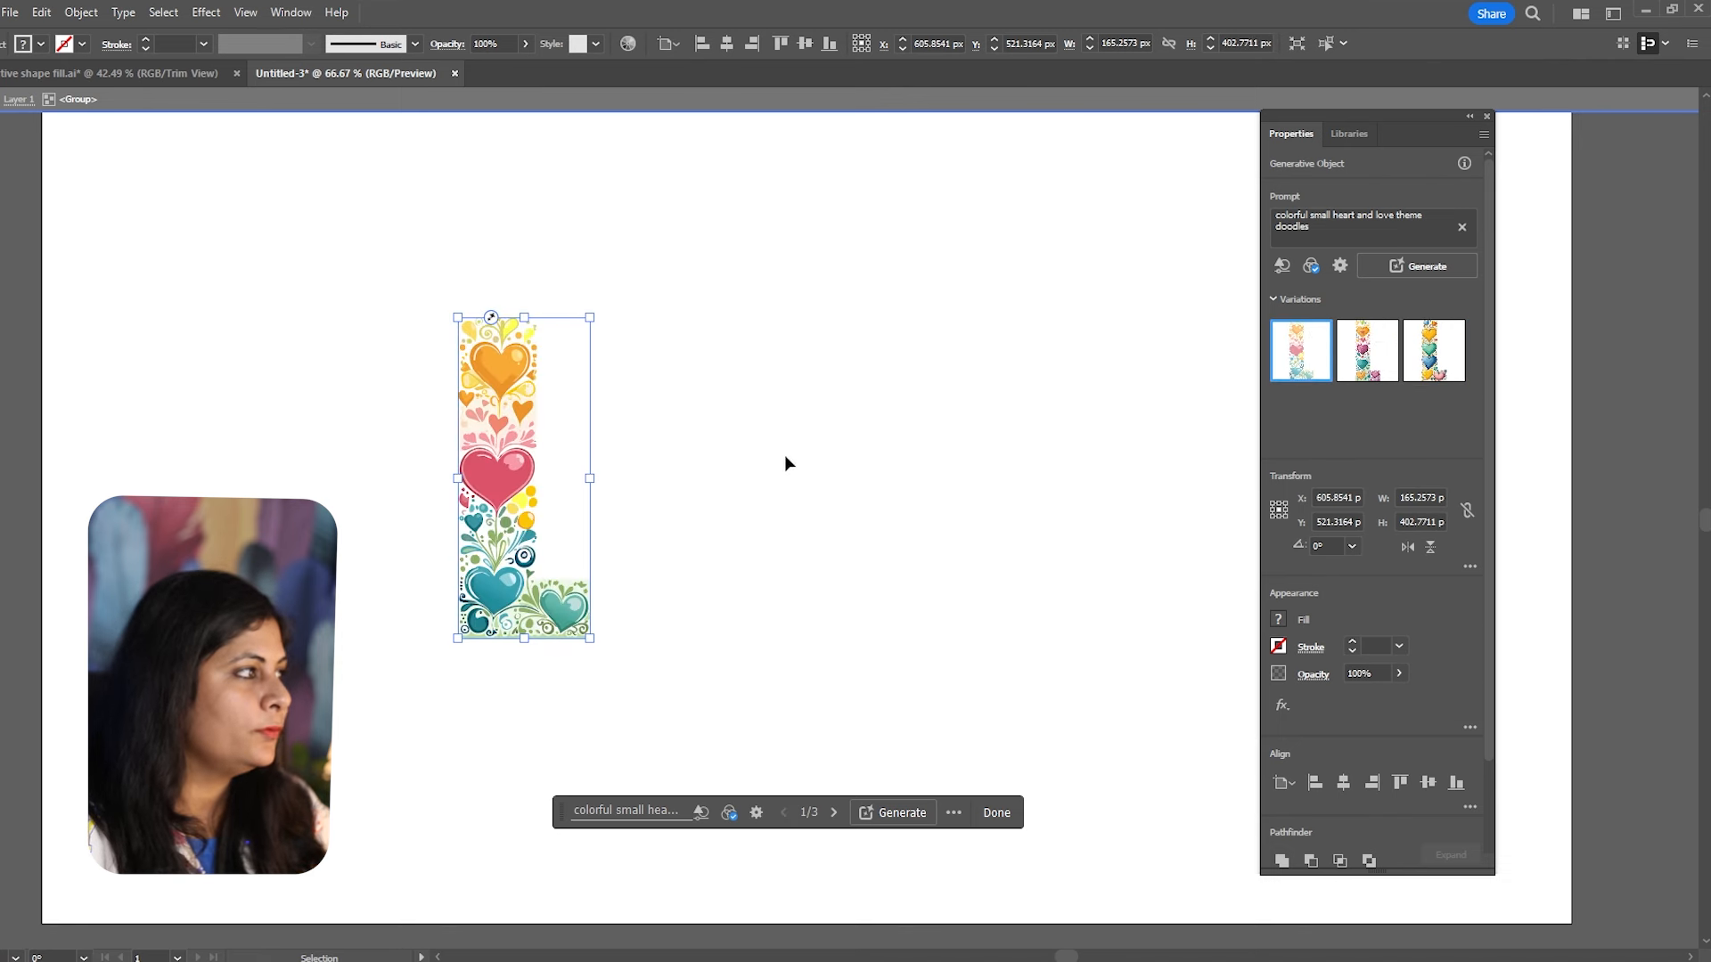
click(655, 599)
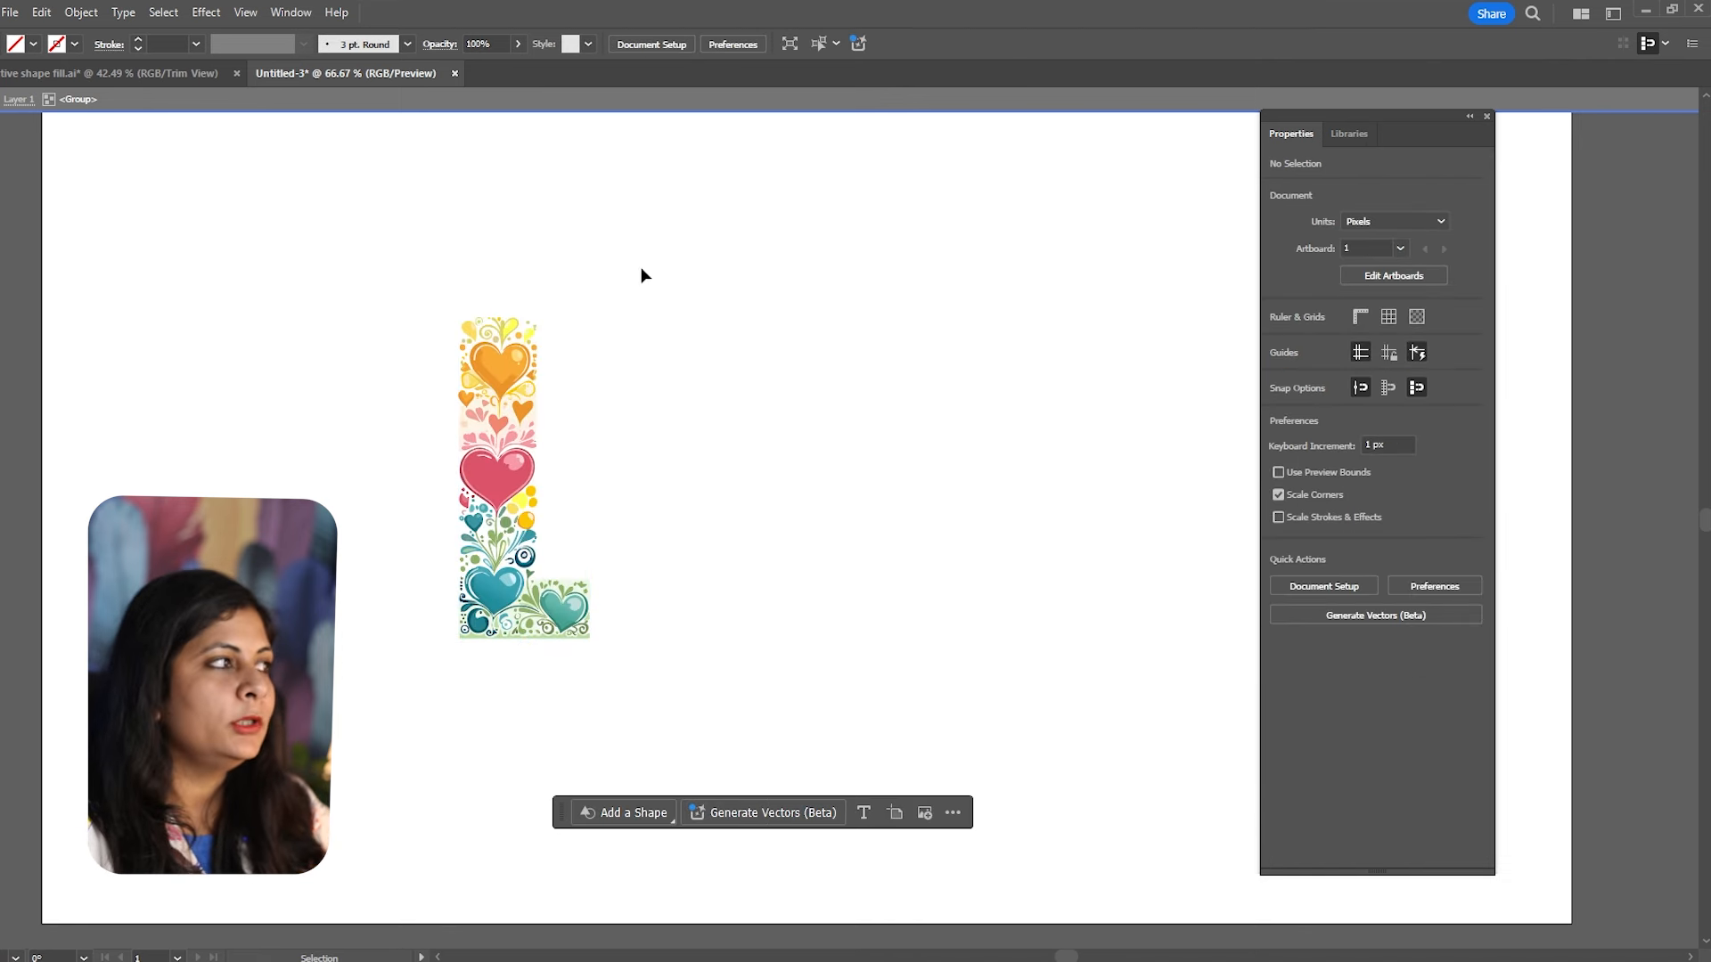
Select the letter O alone and generate its shape fill with the prompt "colorful small heart and love theme doodles".
click(720, 328)
drag(675, 228, 724, 575)
drag(611, 252, 732, 533)
key(a)
key(v)
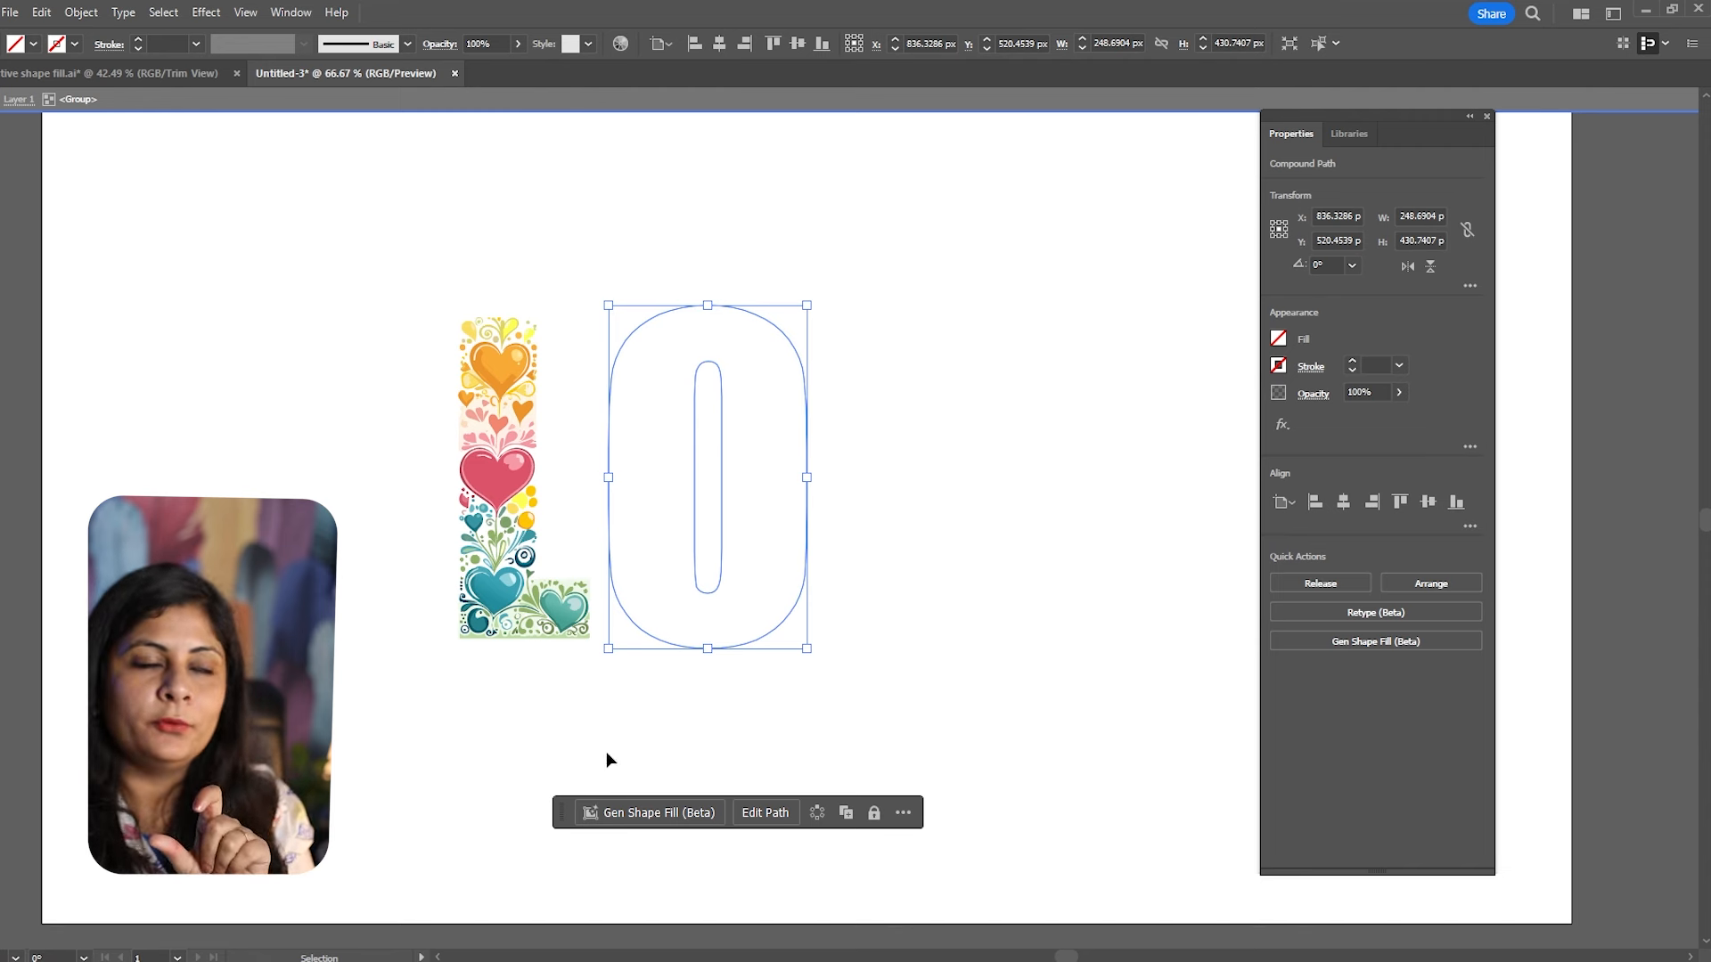
click(611, 812)
click(965, 811)
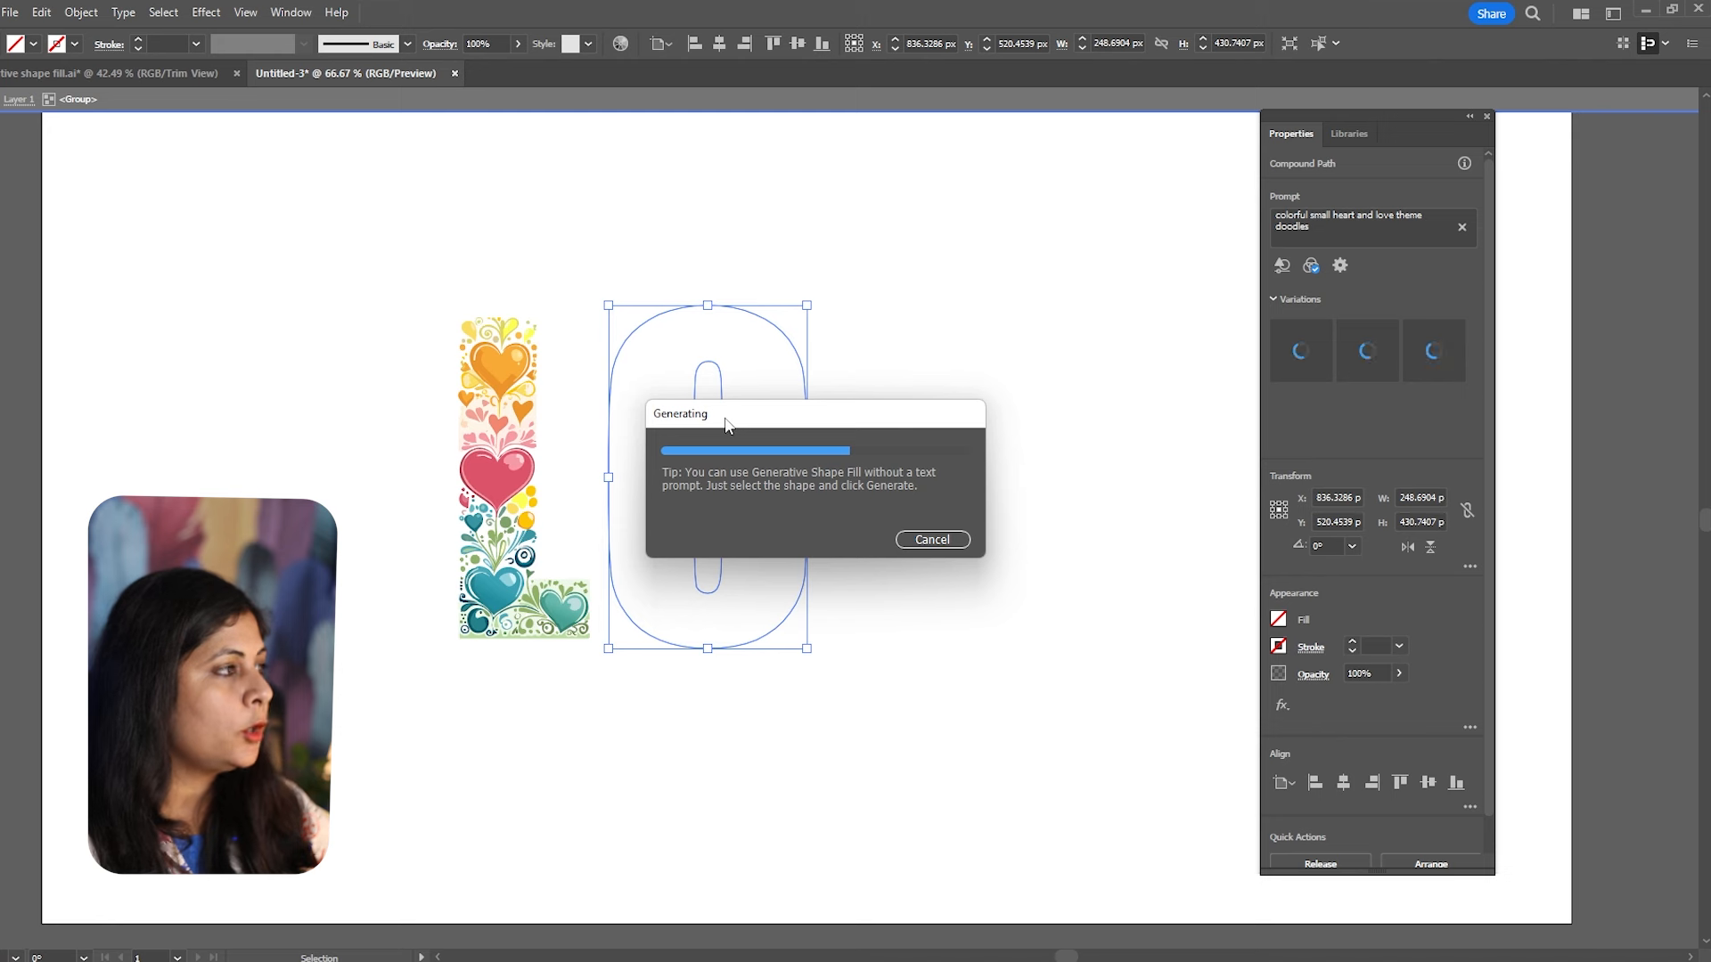
drag(726, 425, 432, 431)
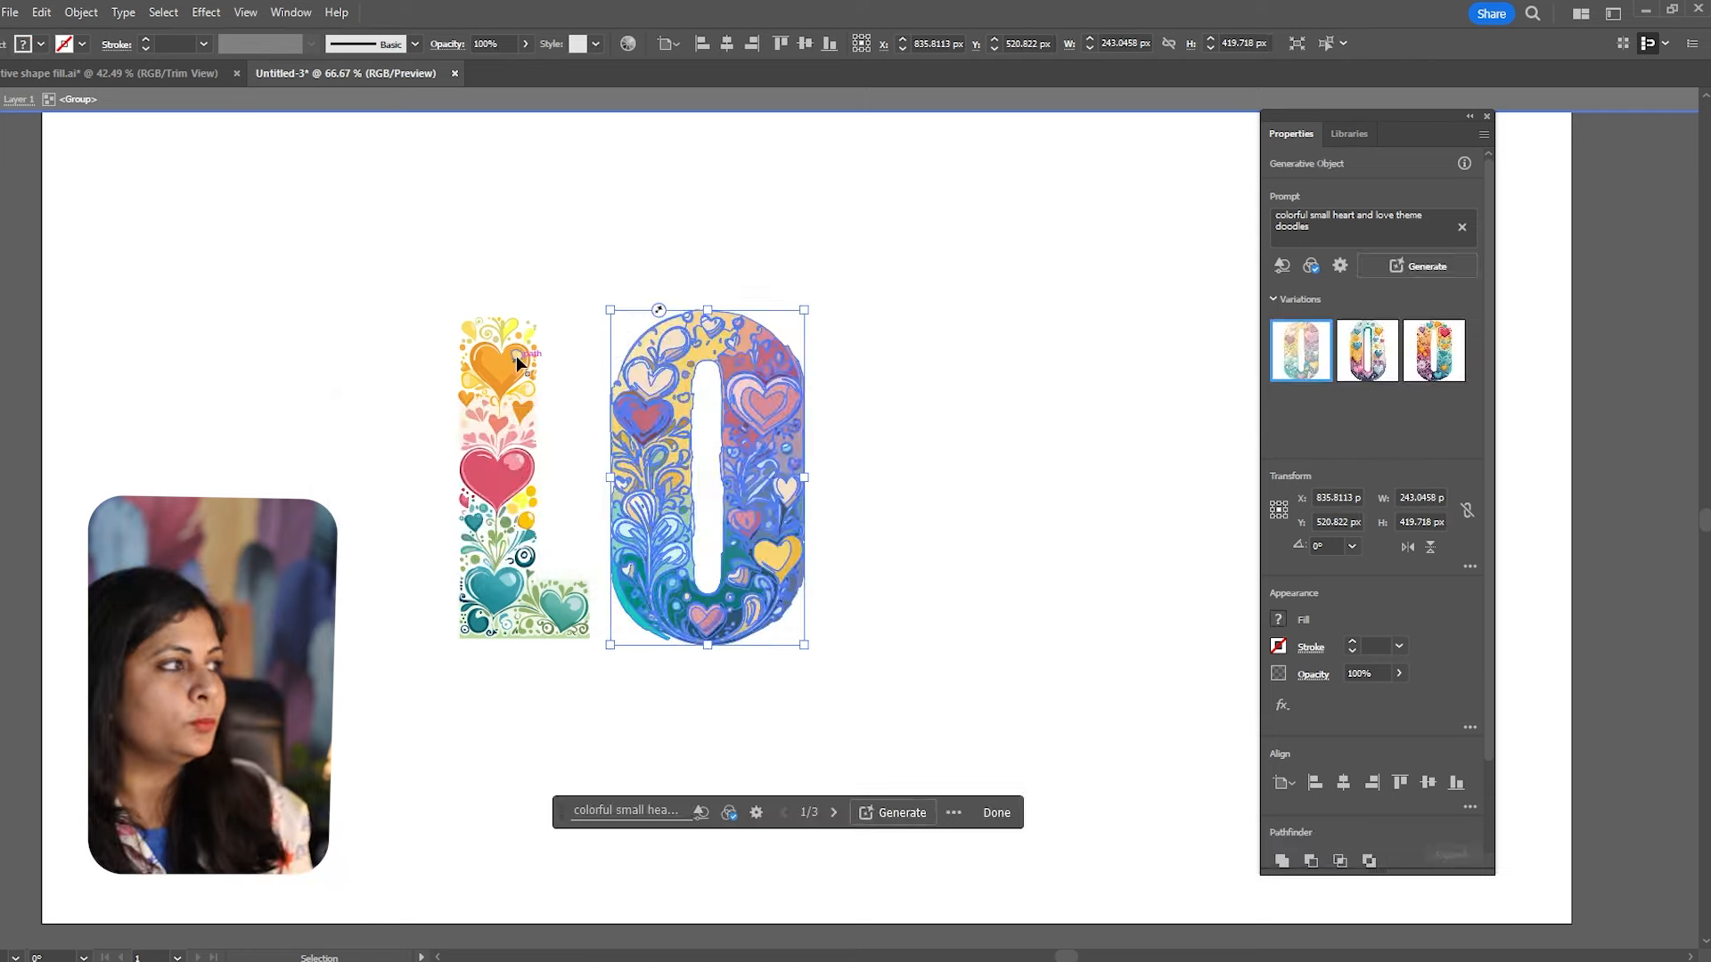
Compare the second and third variations on the letter O, and keep the first variation.
click(813, 270)
click(791, 453)
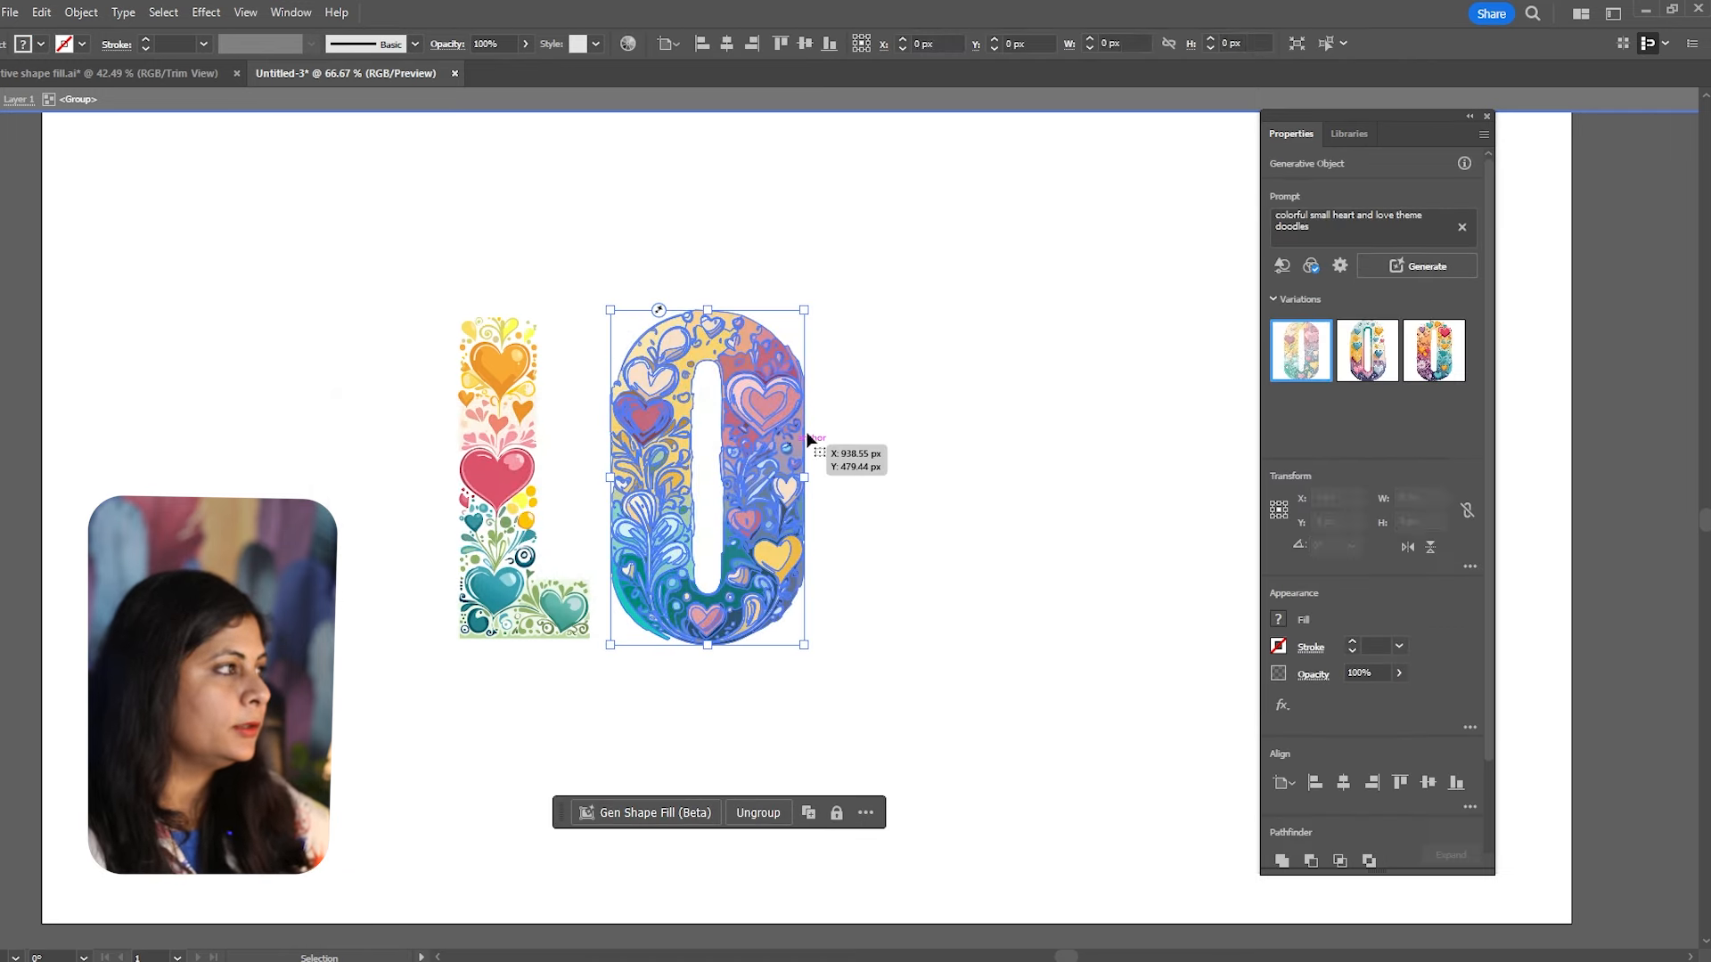
click(1369, 365)
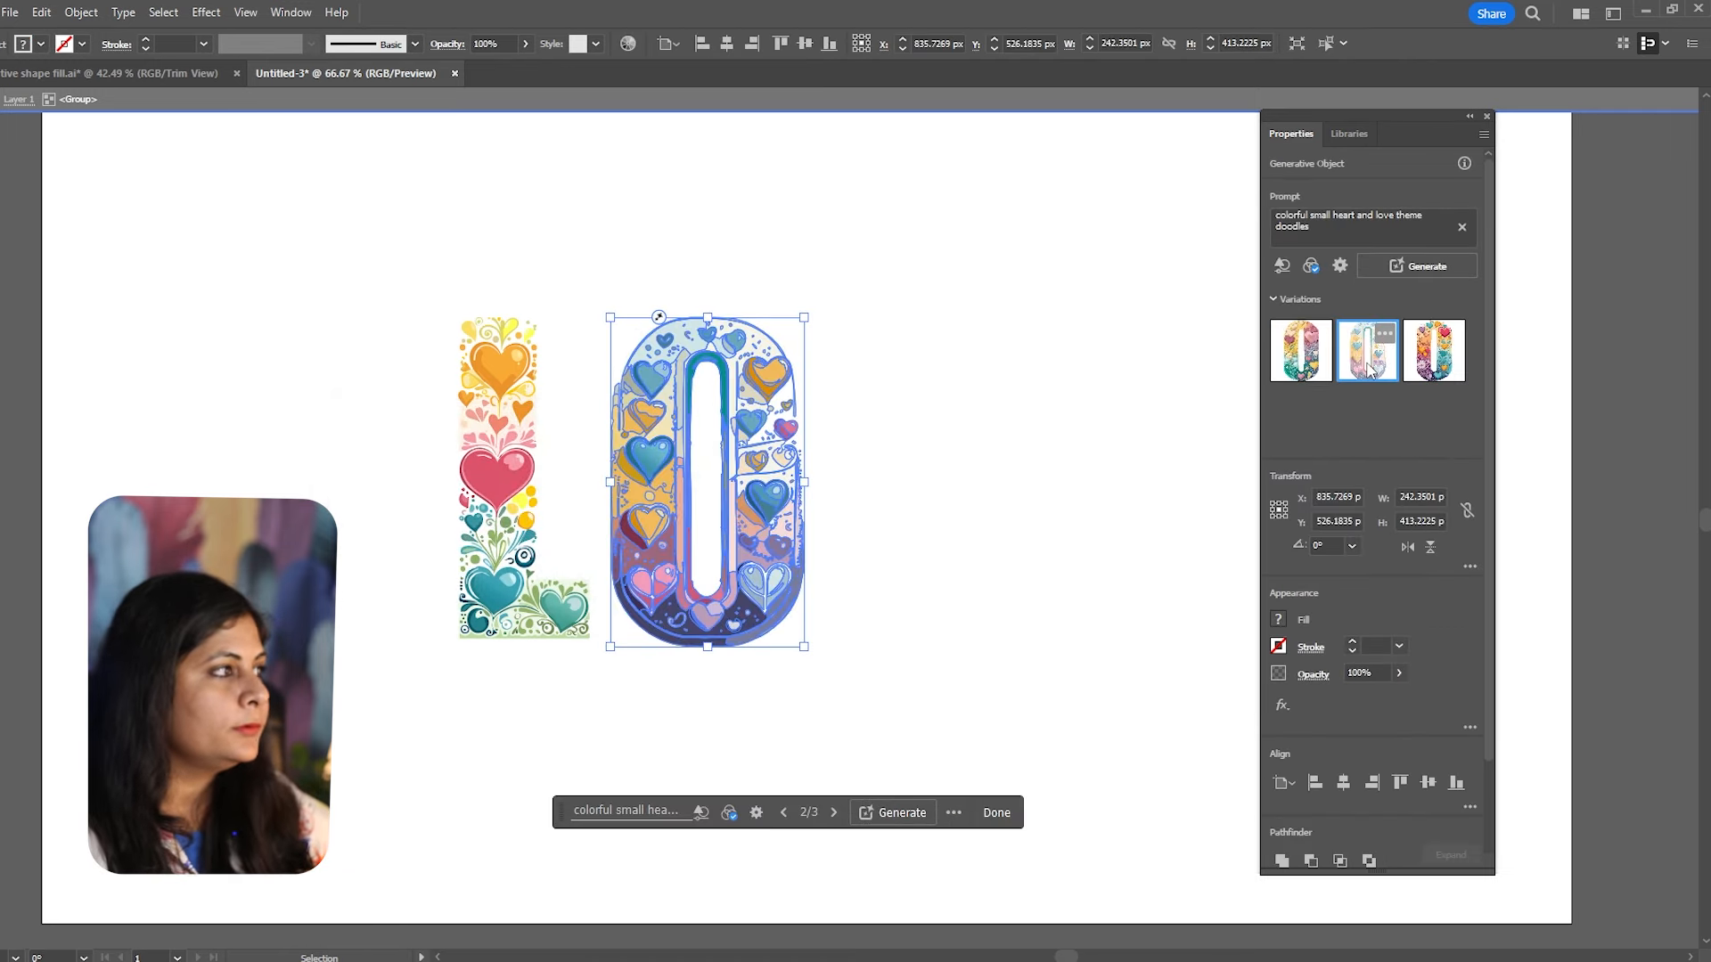
click(884, 506)
click(764, 507)
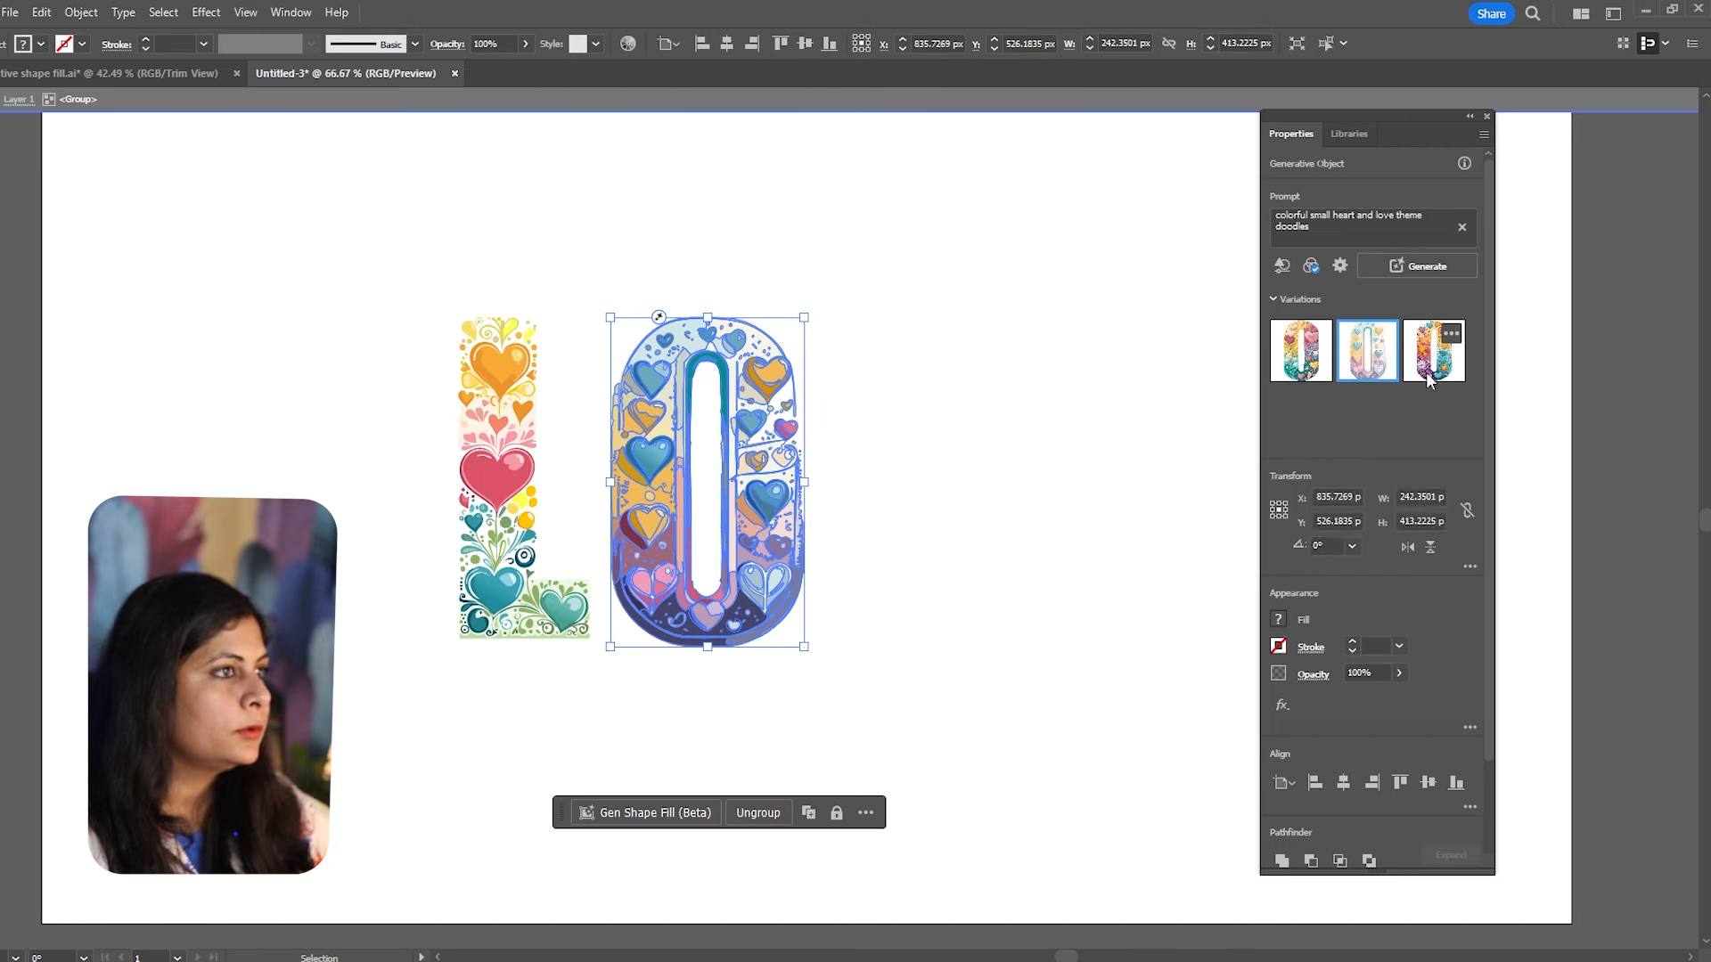
click(1428, 377)
click(872, 361)
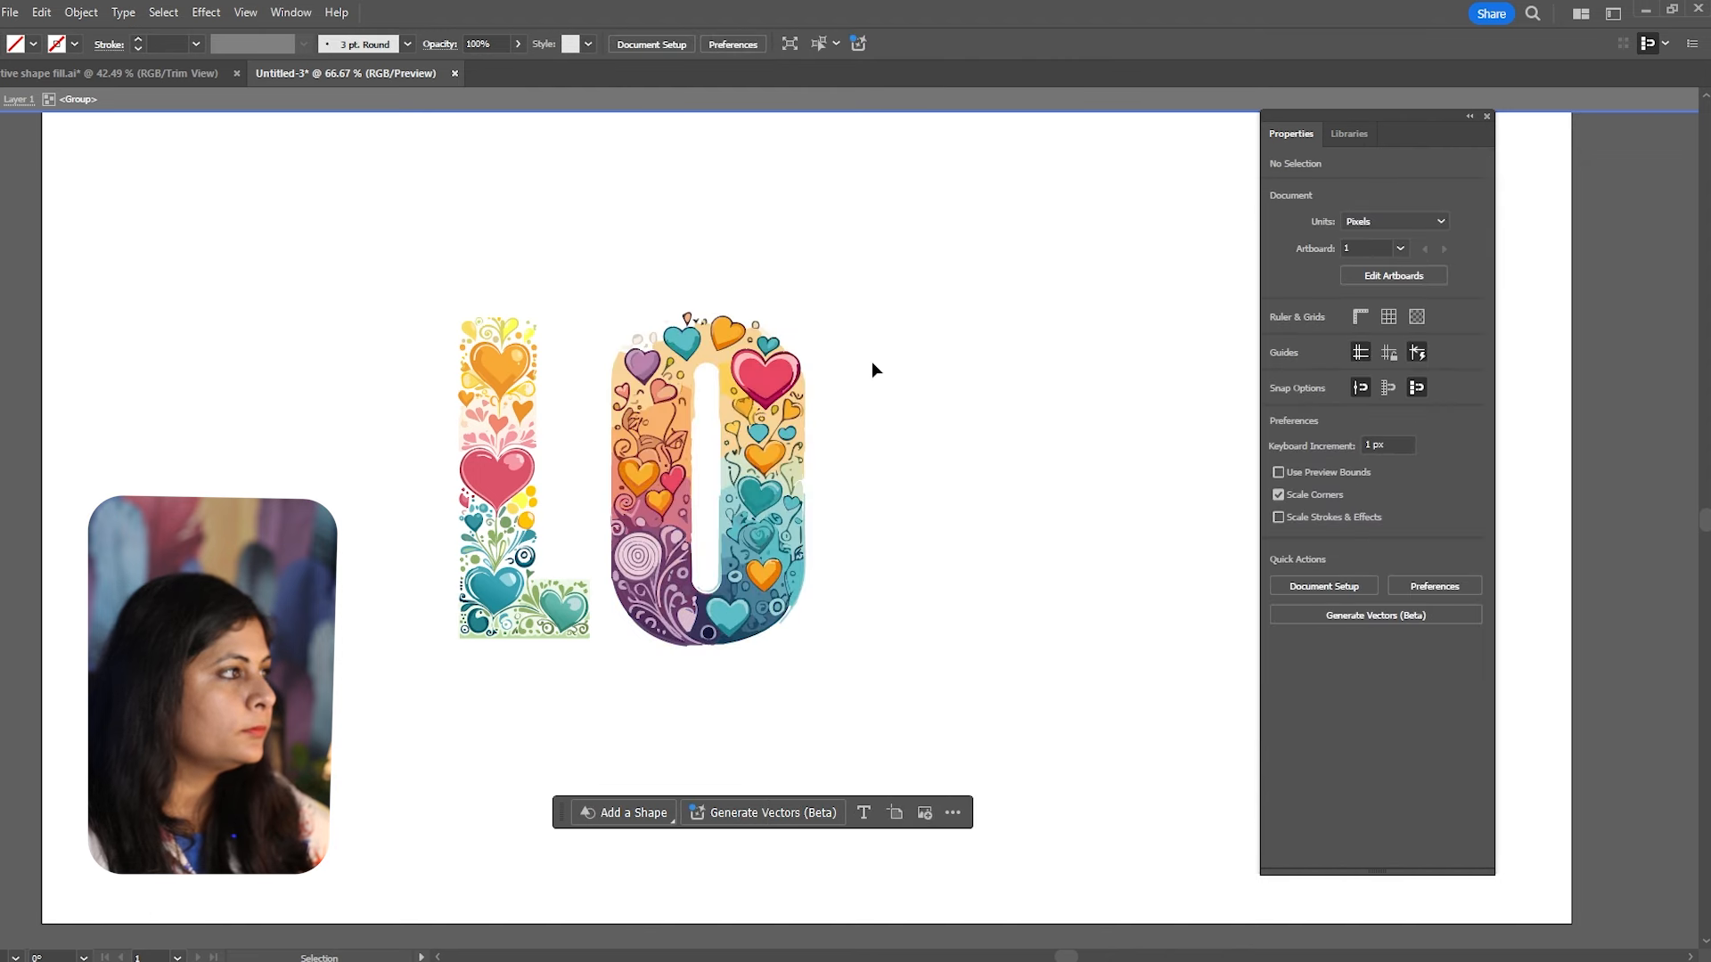
click(741, 483)
click(1306, 357)
Select the letter V alone and generate its shape fill with the same heart and love theme doodles prompt.
click(928, 489)
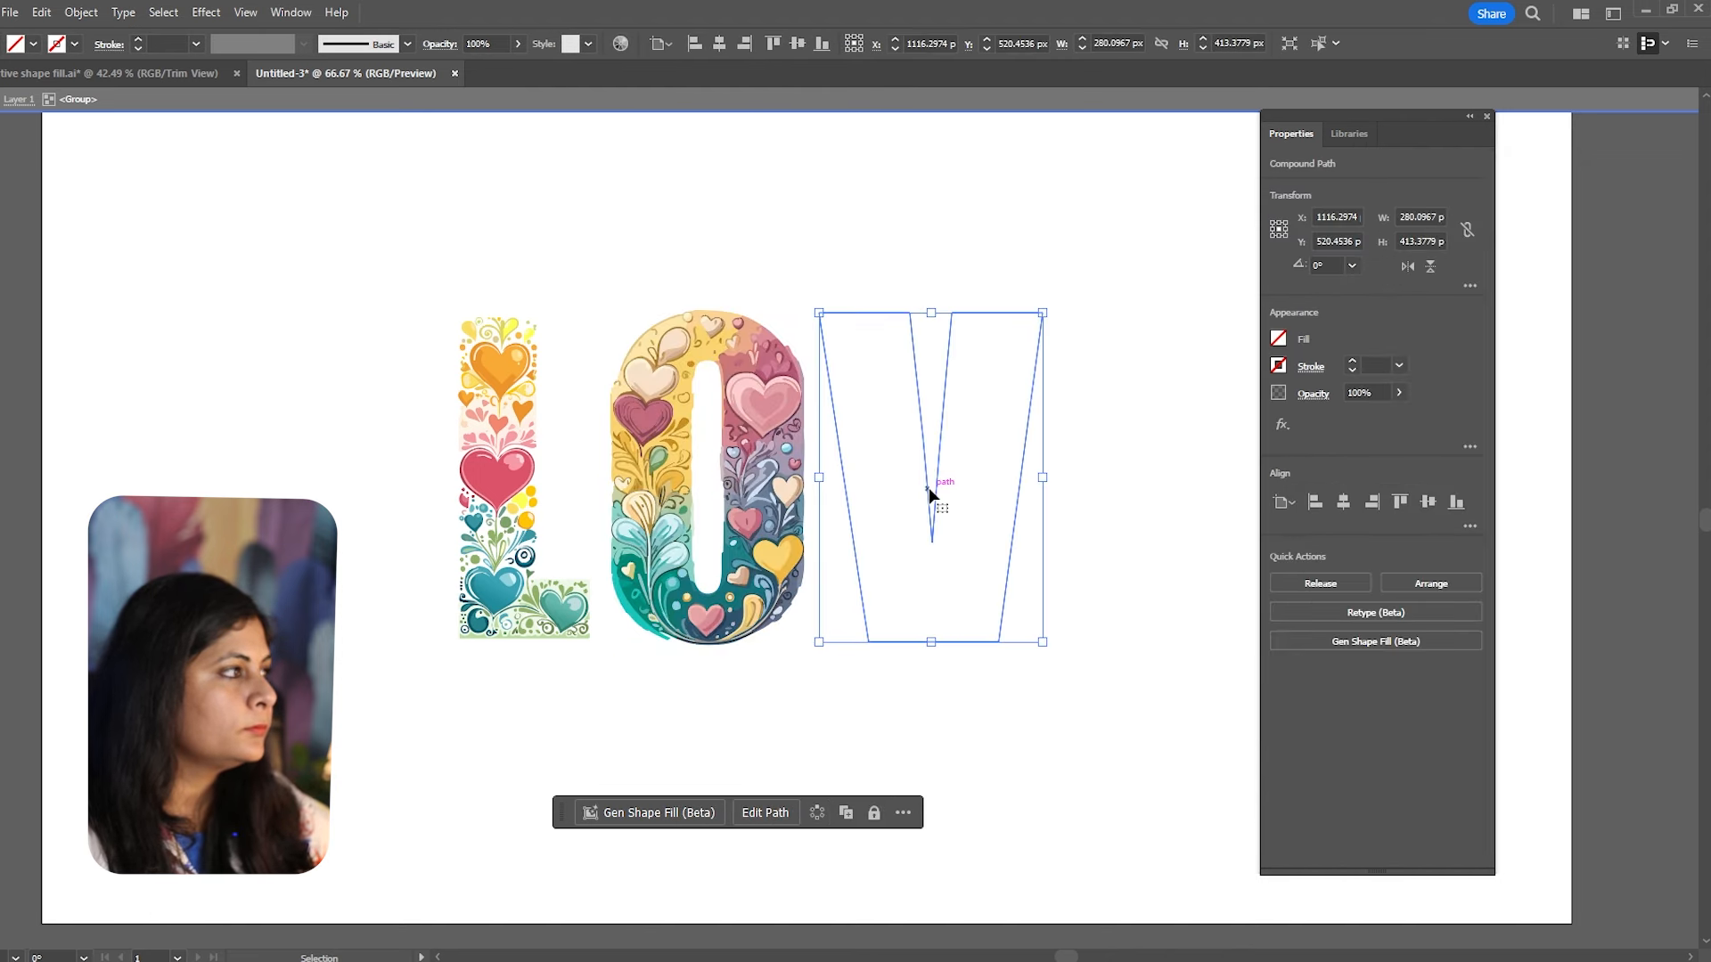
scroll(784, 357, down, 2)
scroll(786, 365, up, 2)
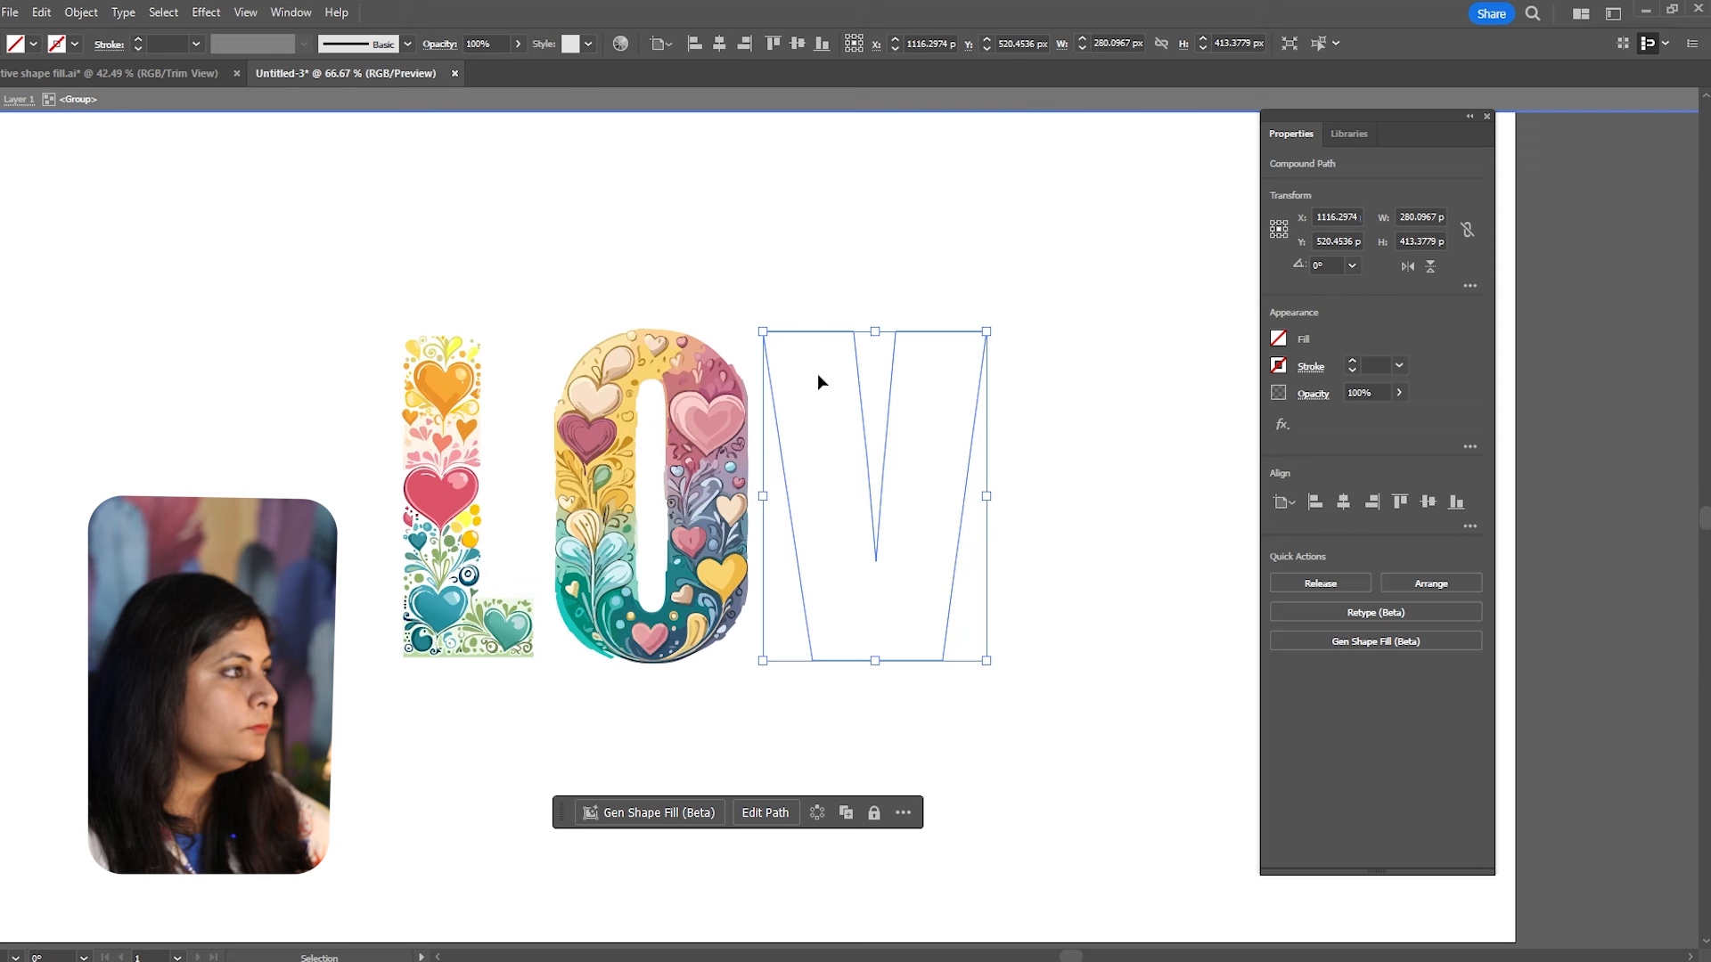
click(856, 280)
click(878, 538)
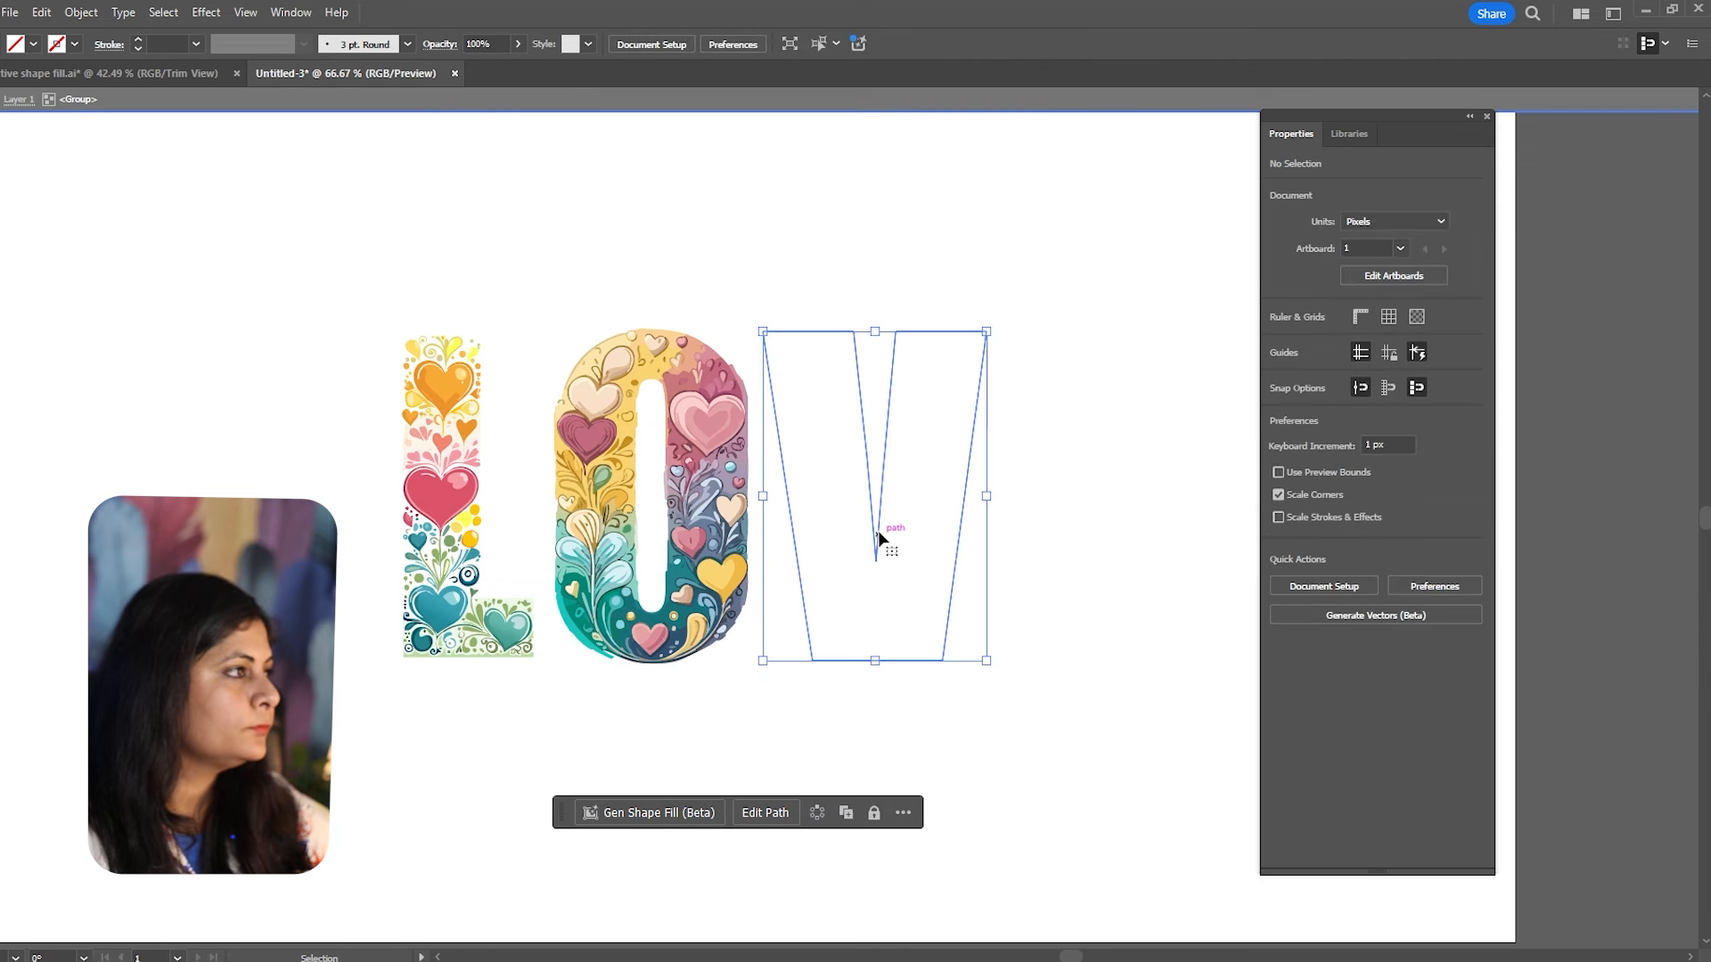
click(643, 812)
click(960, 812)
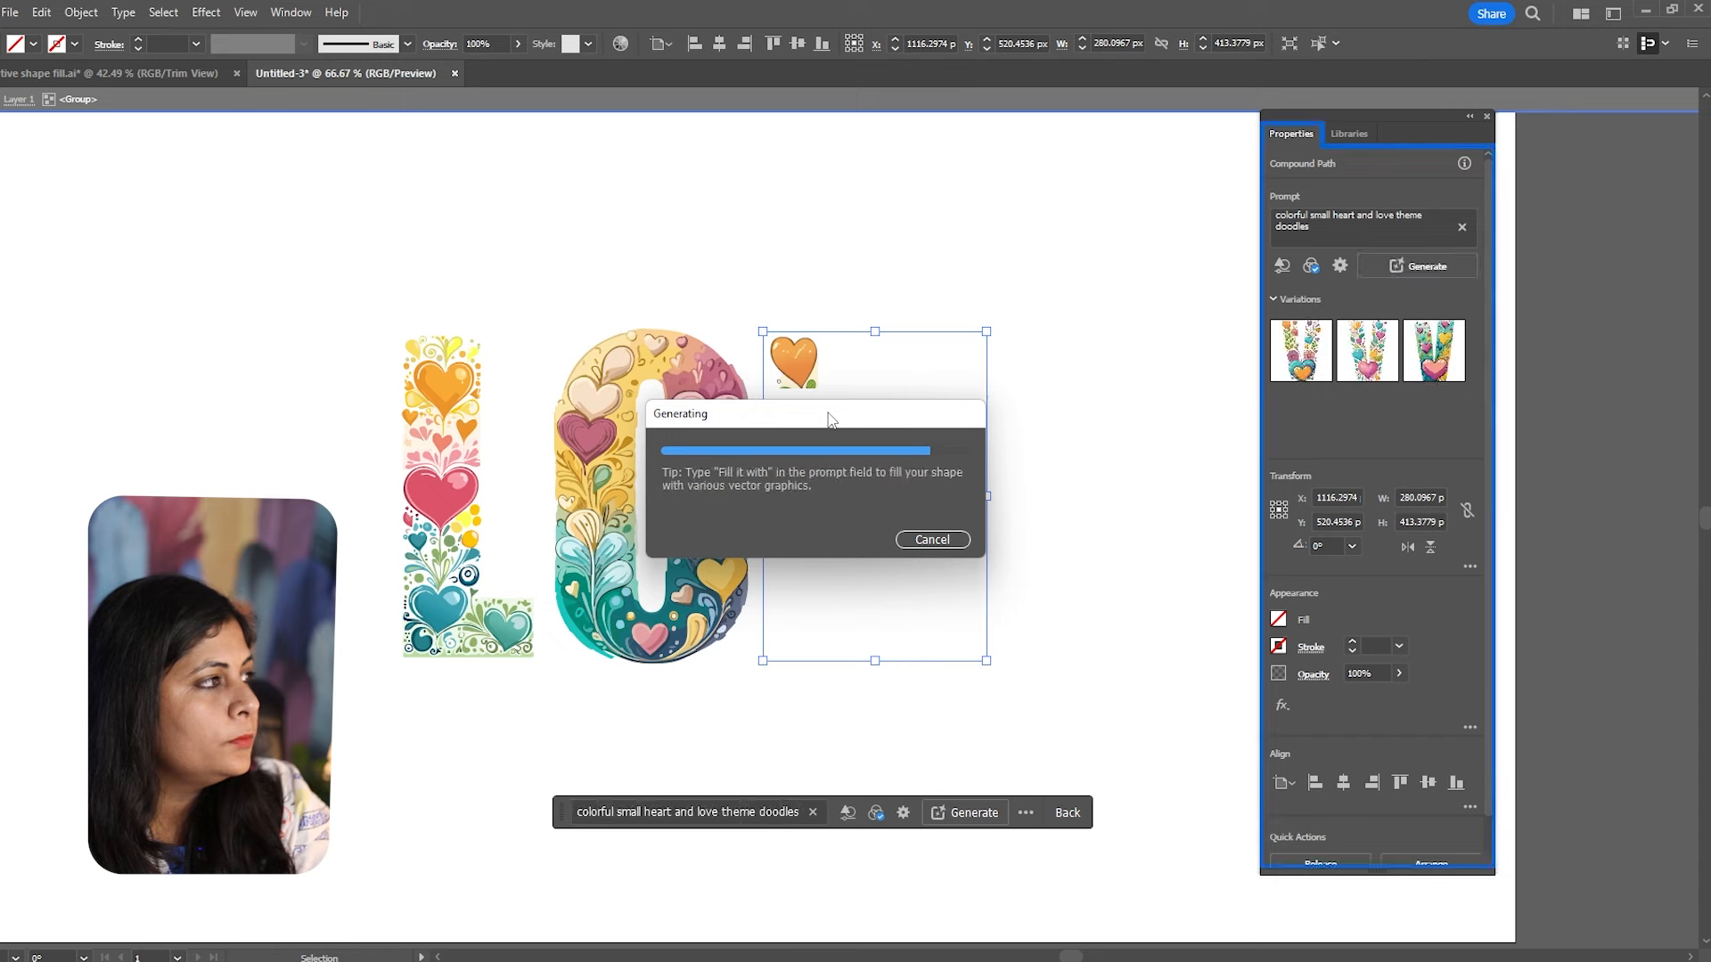
Compare the second and third variations on the letter V, keep the second one, and deselect the letter.
click(1368, 350)
click(833, 222)
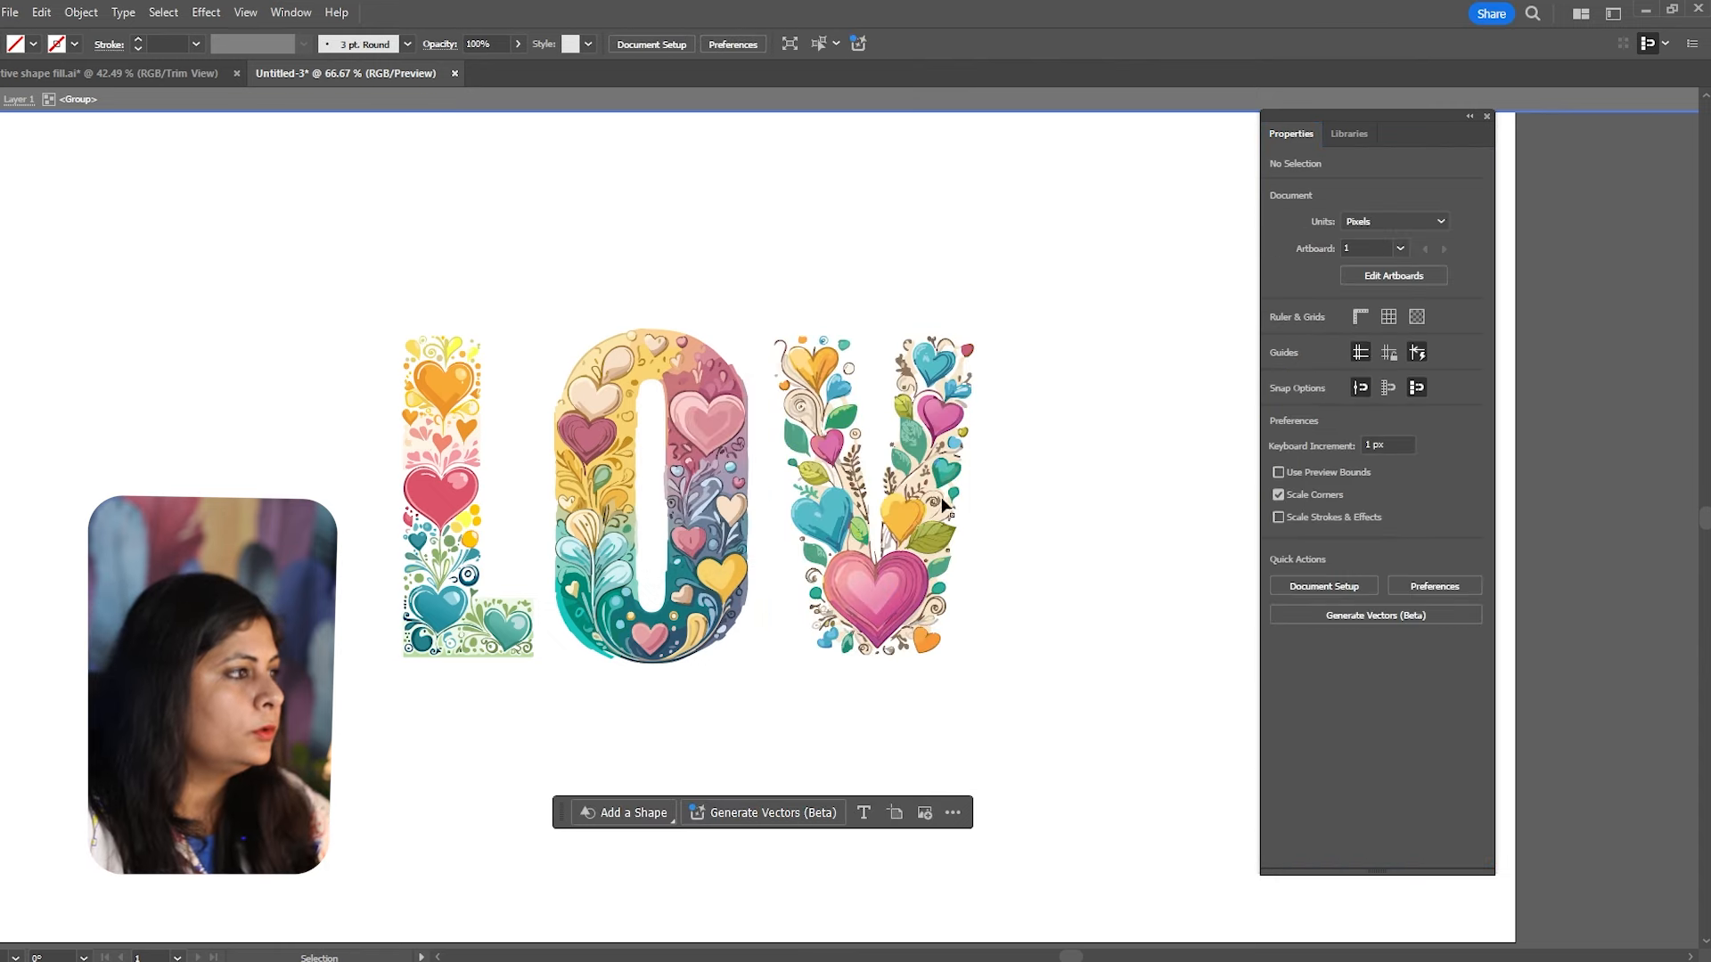
click(887, 615)
click(1441, 368)
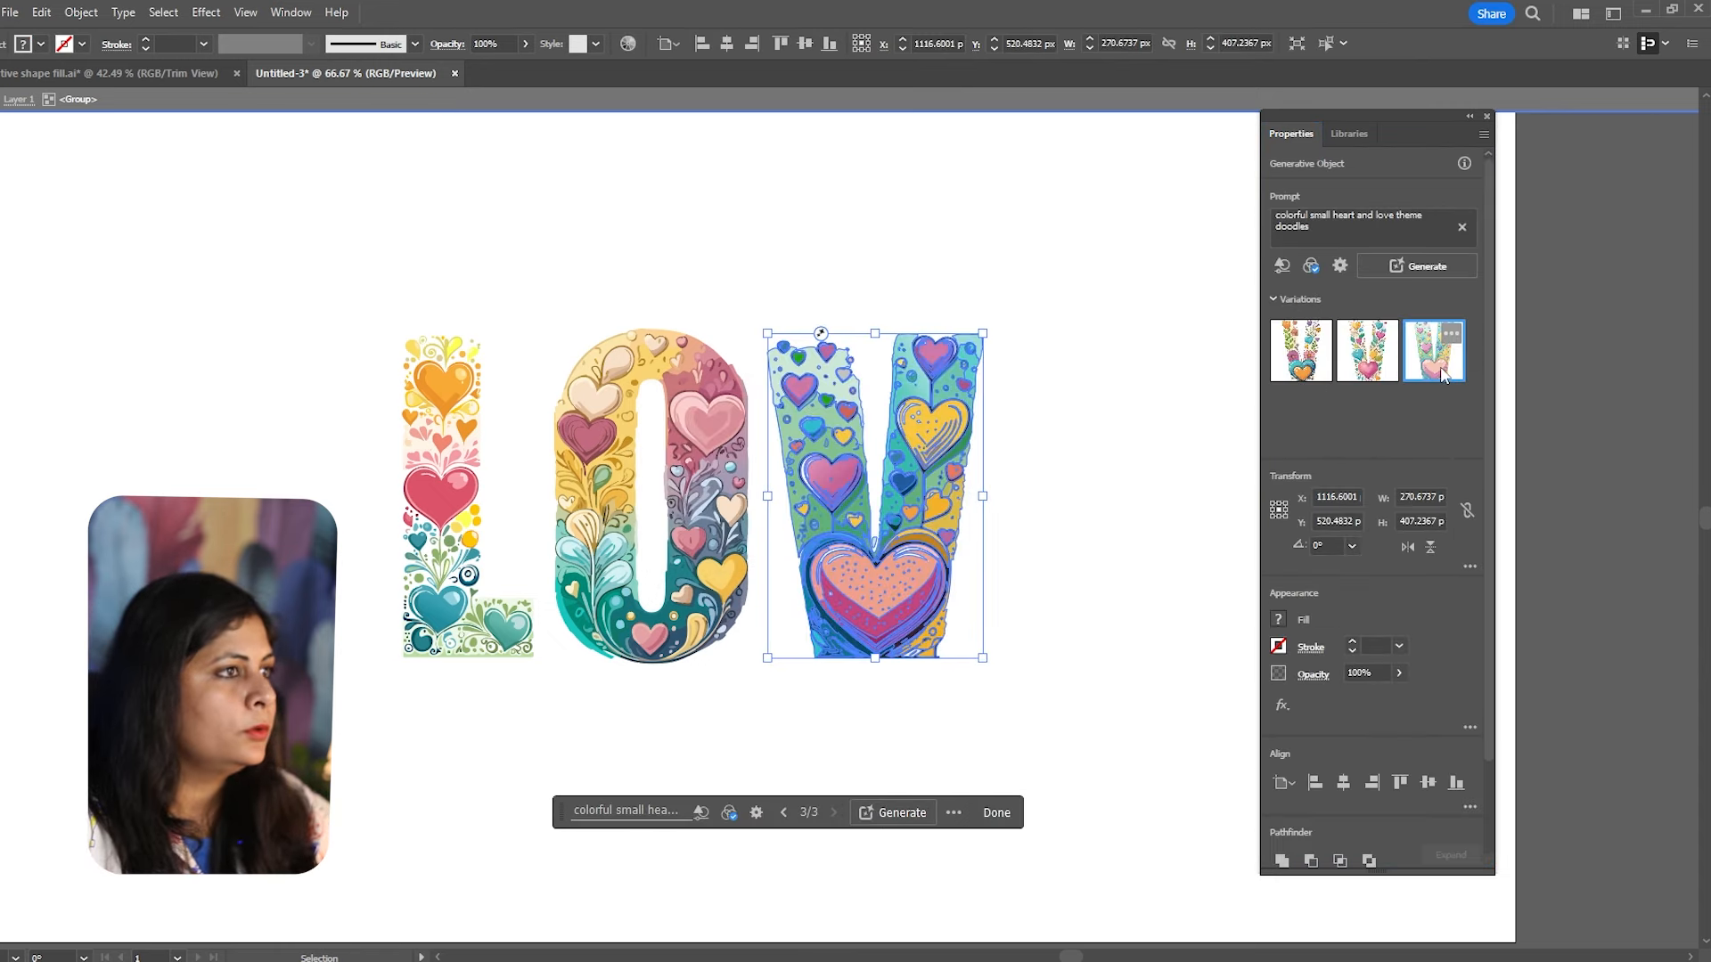
click(1018, 260)
click(943, 536)
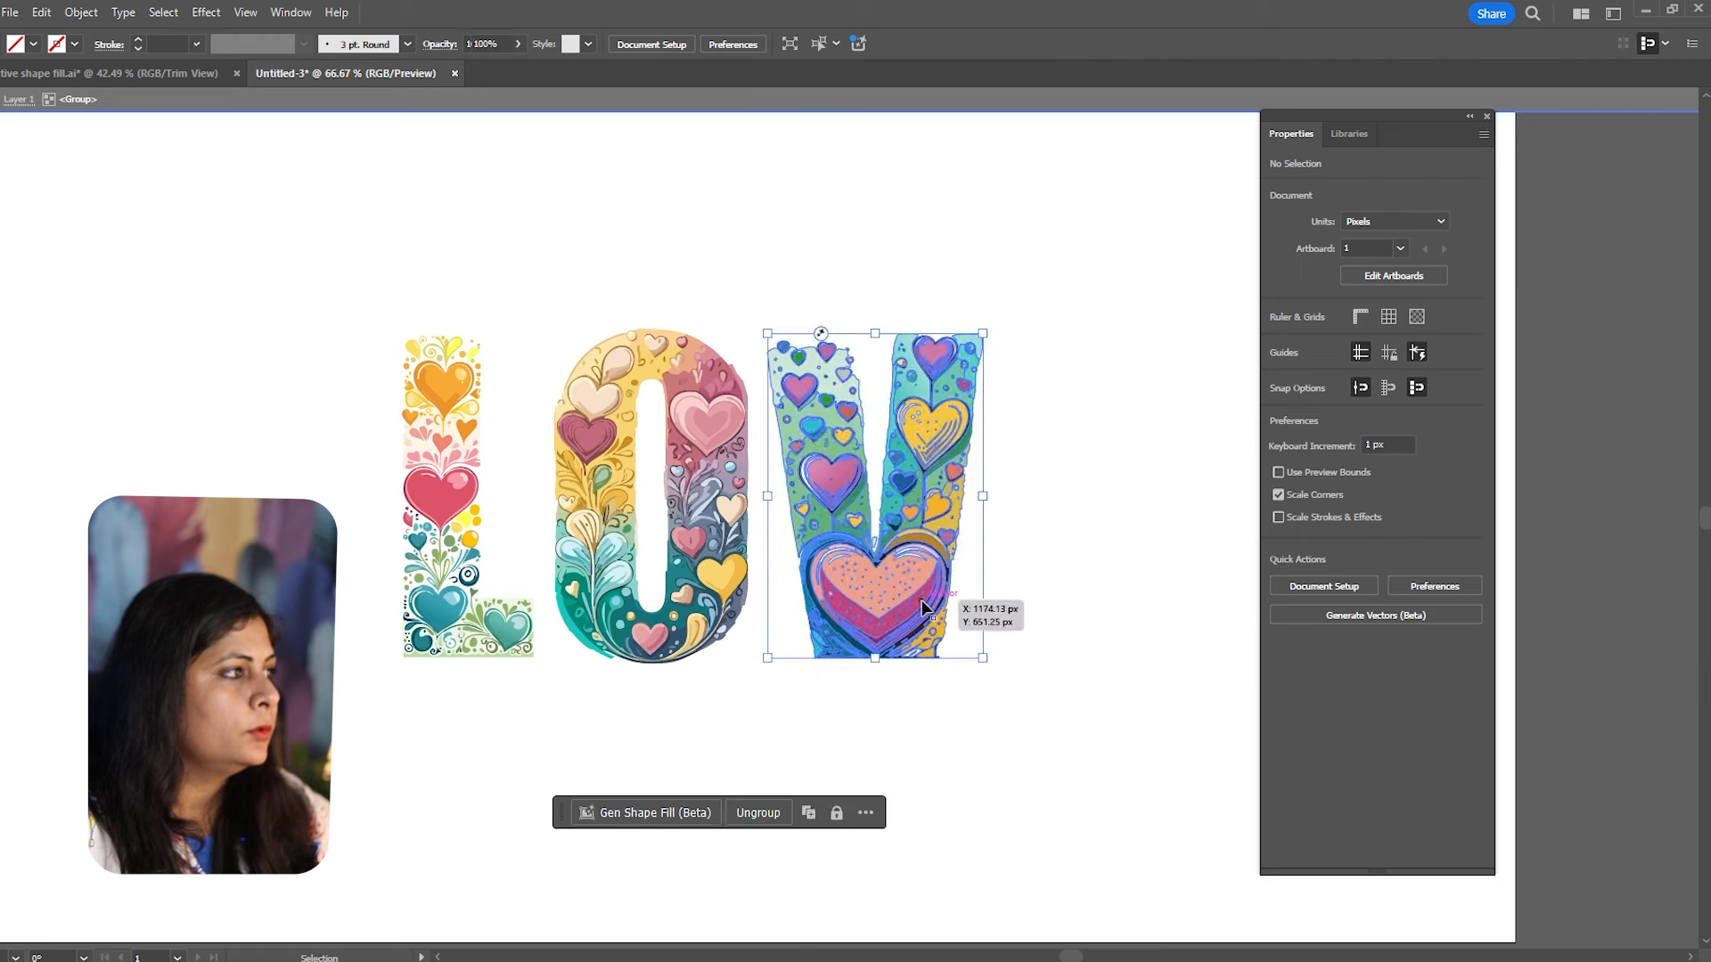
click(1368, 350)
click(735, 254)
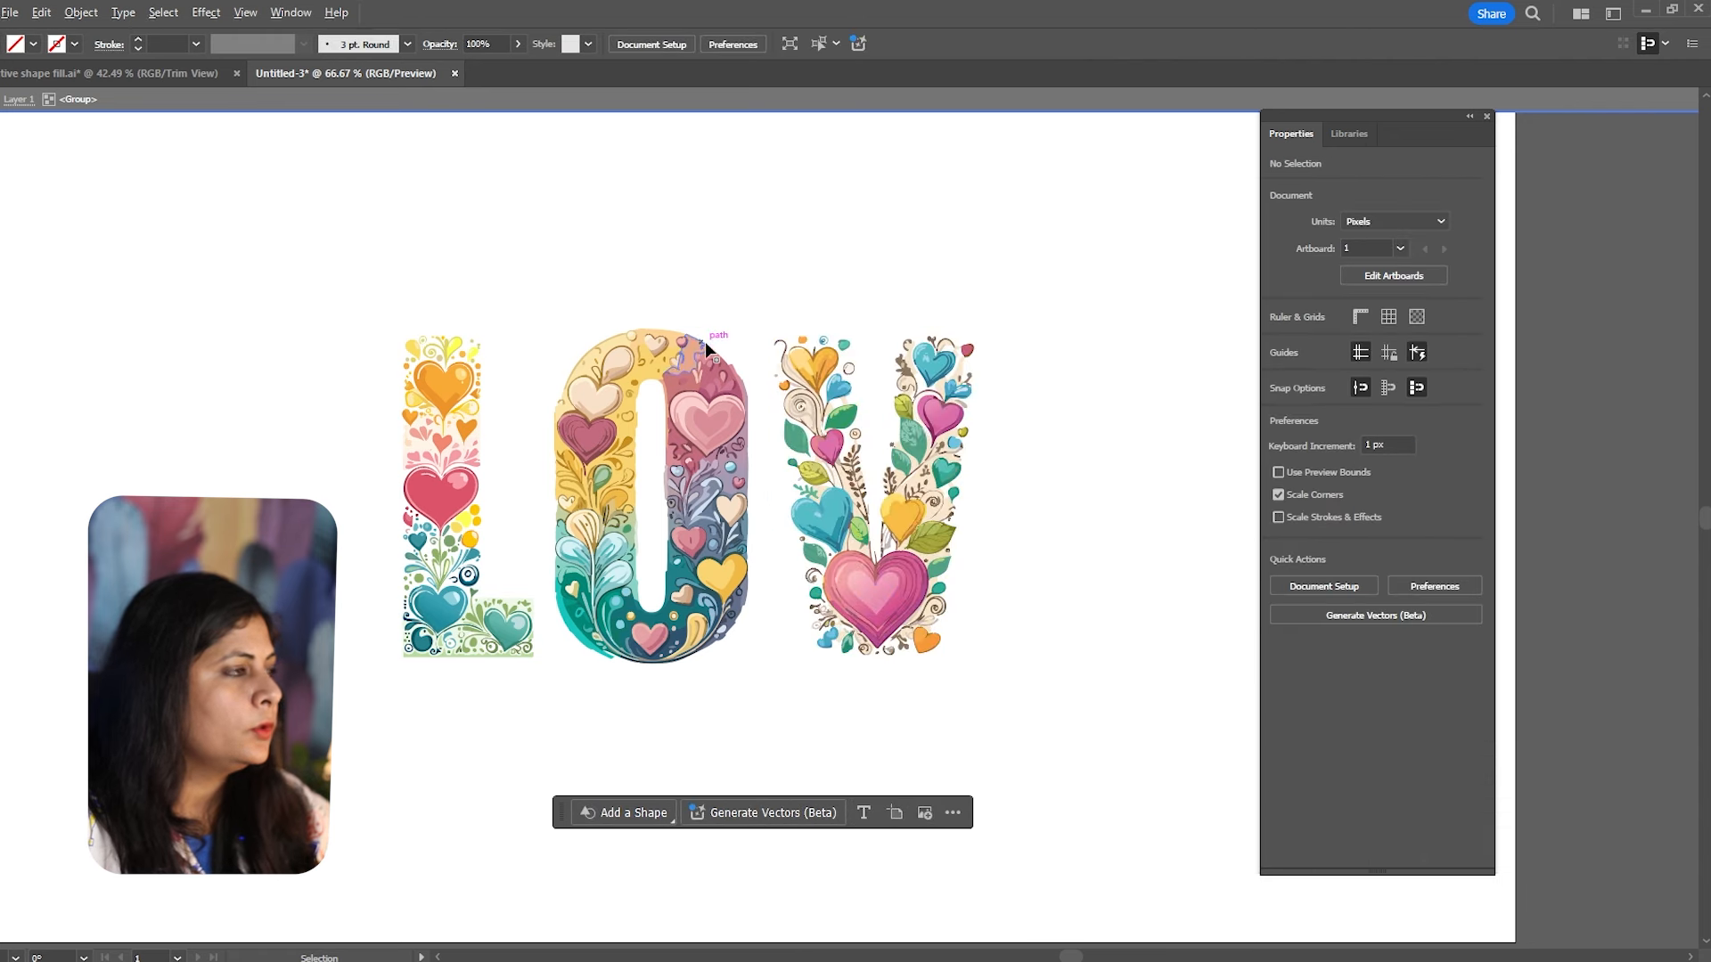
Select the letter E alone and generate its shape fill with the existing "colorful small heart and love theme doodles" prompt.
key(ctrl+minus)
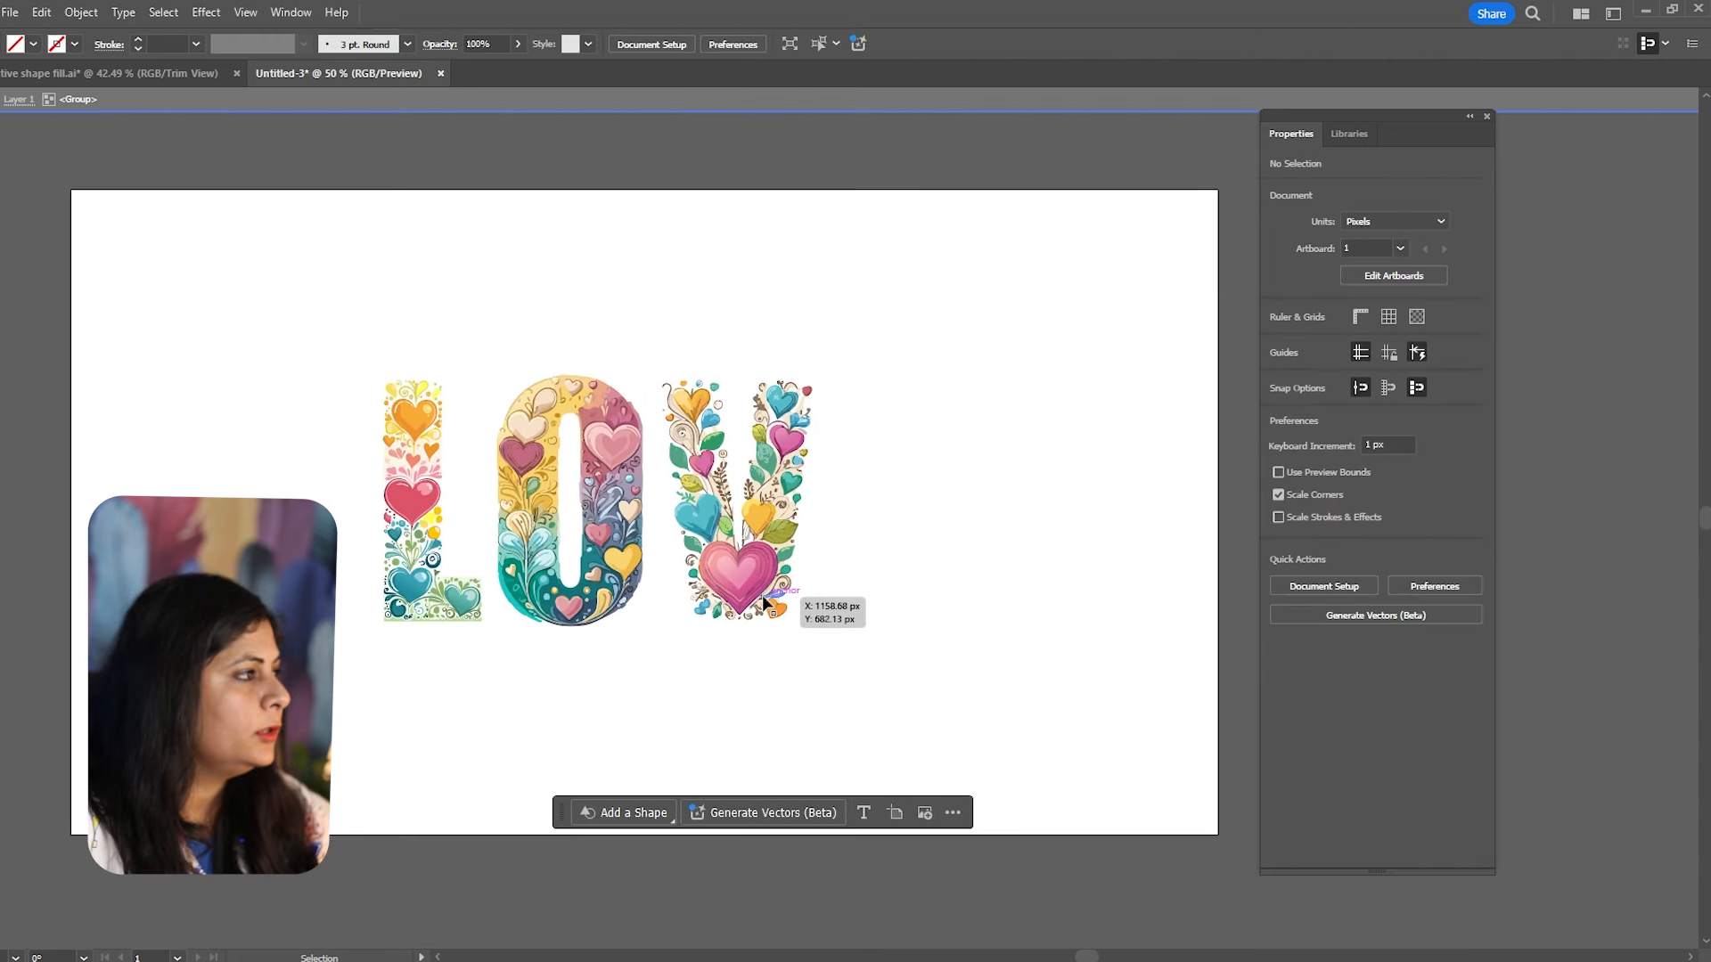
click(762, 595)
click(598, 474)
click(908, 258)
click(944, 538)
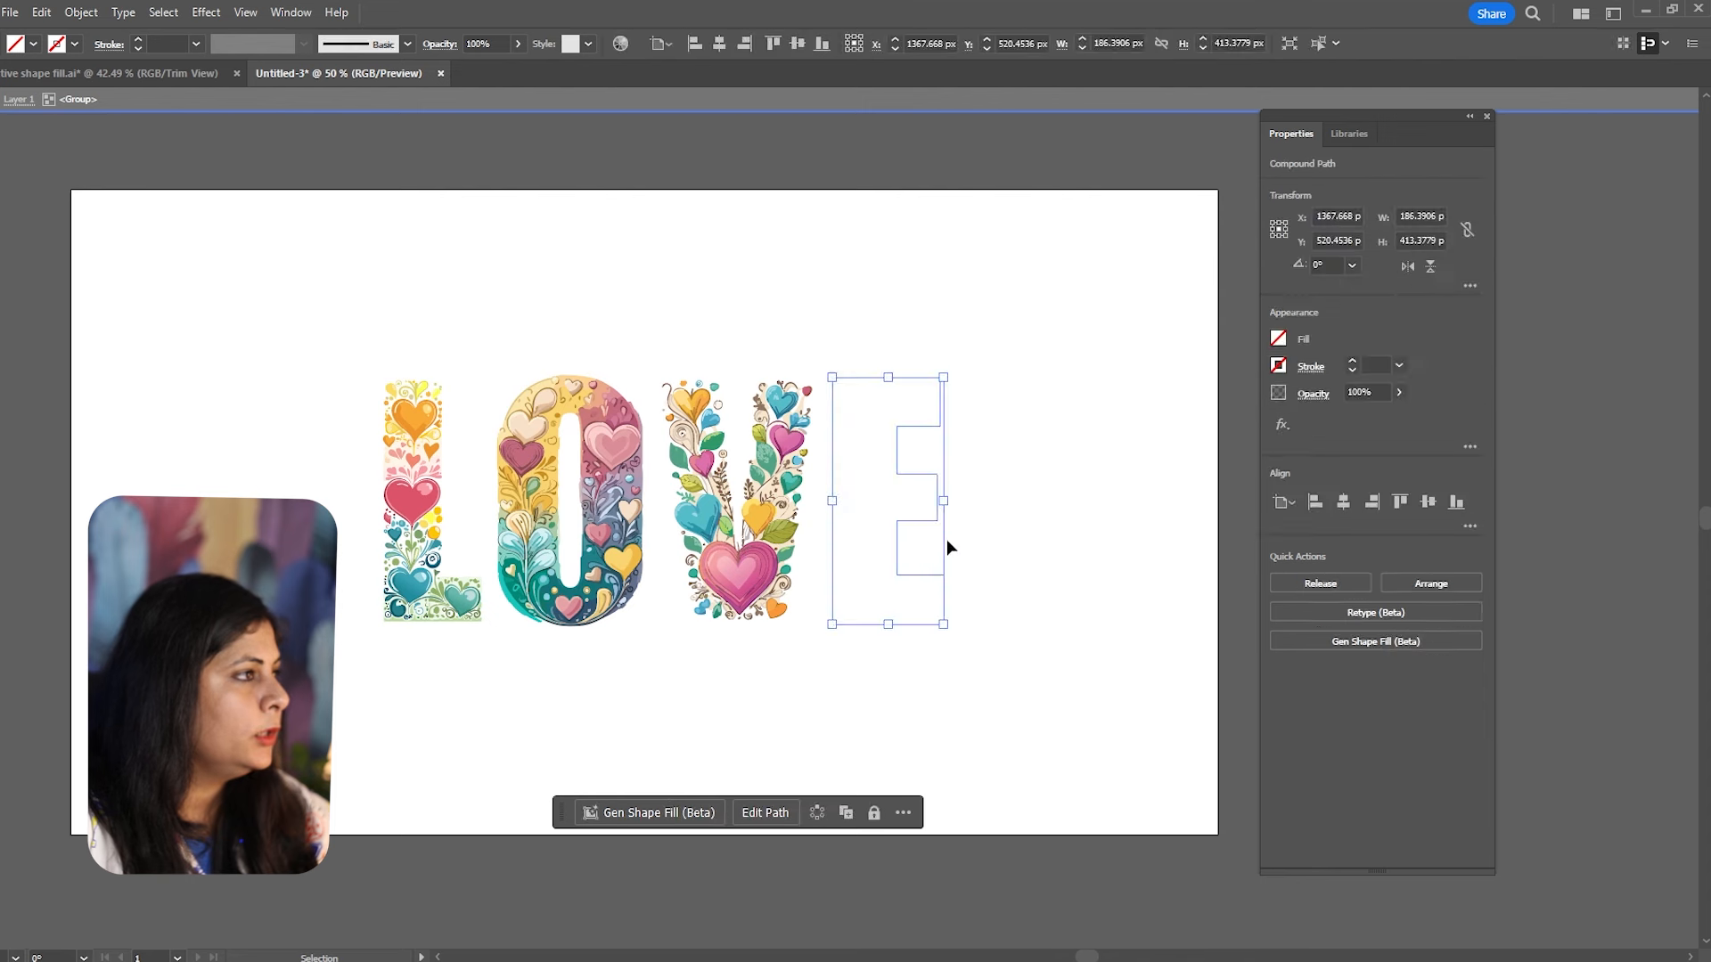
click(694, 813)
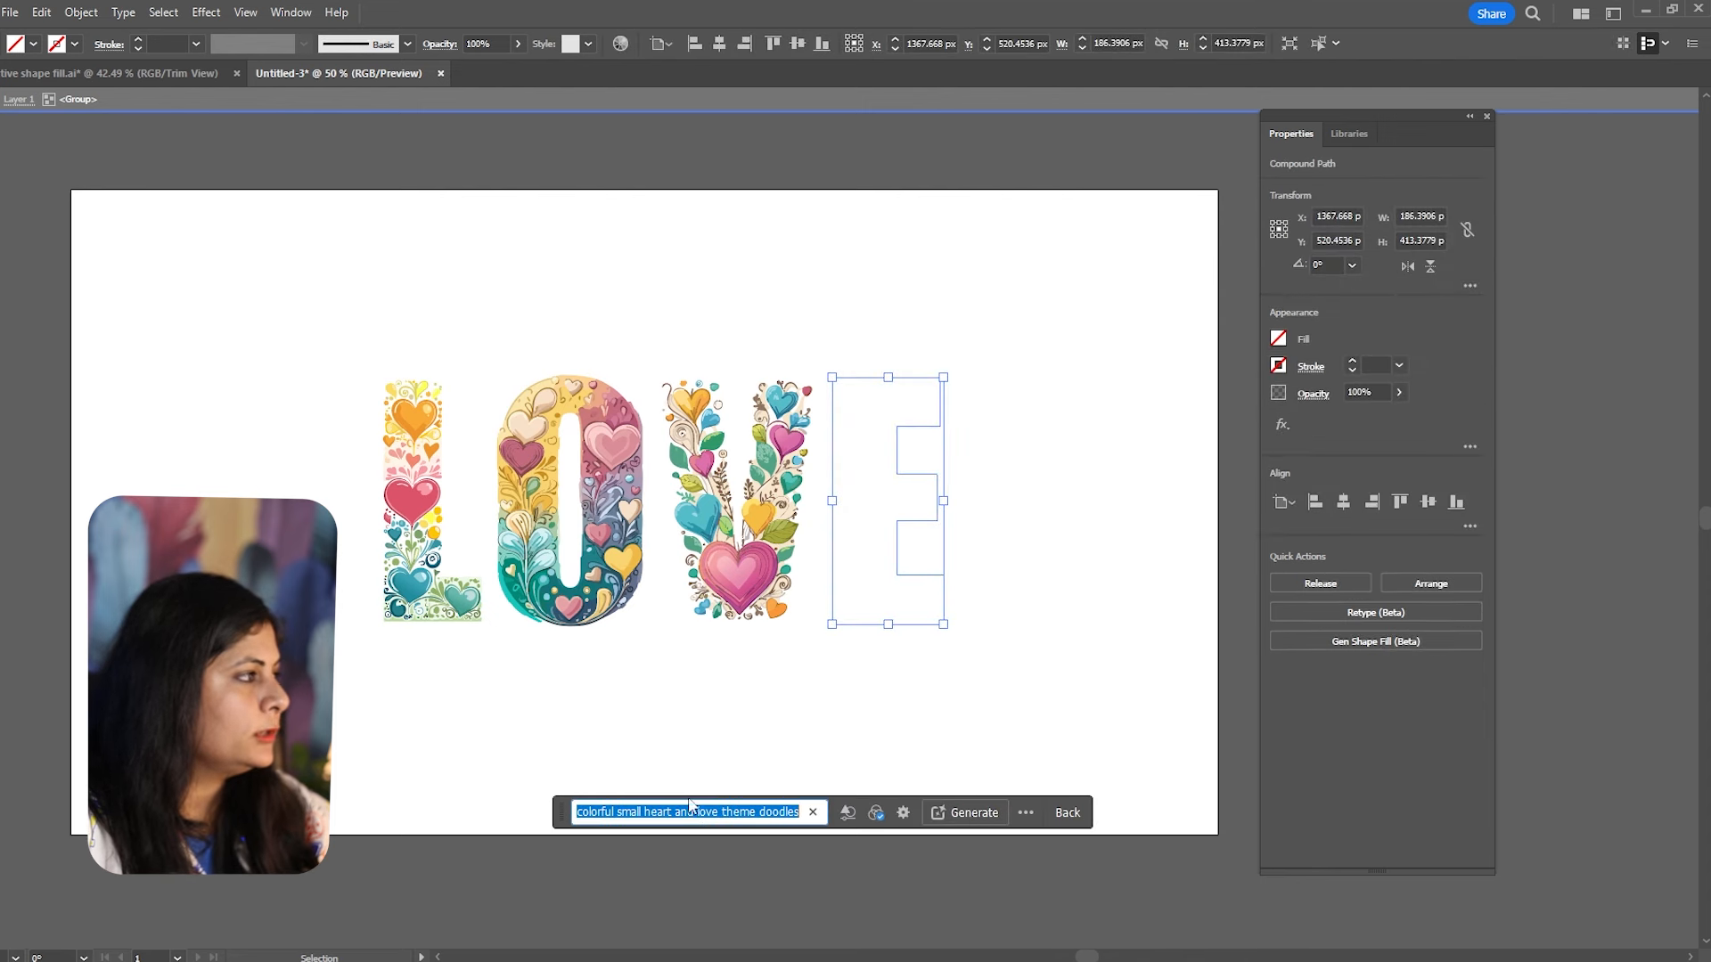
click(968, 817)
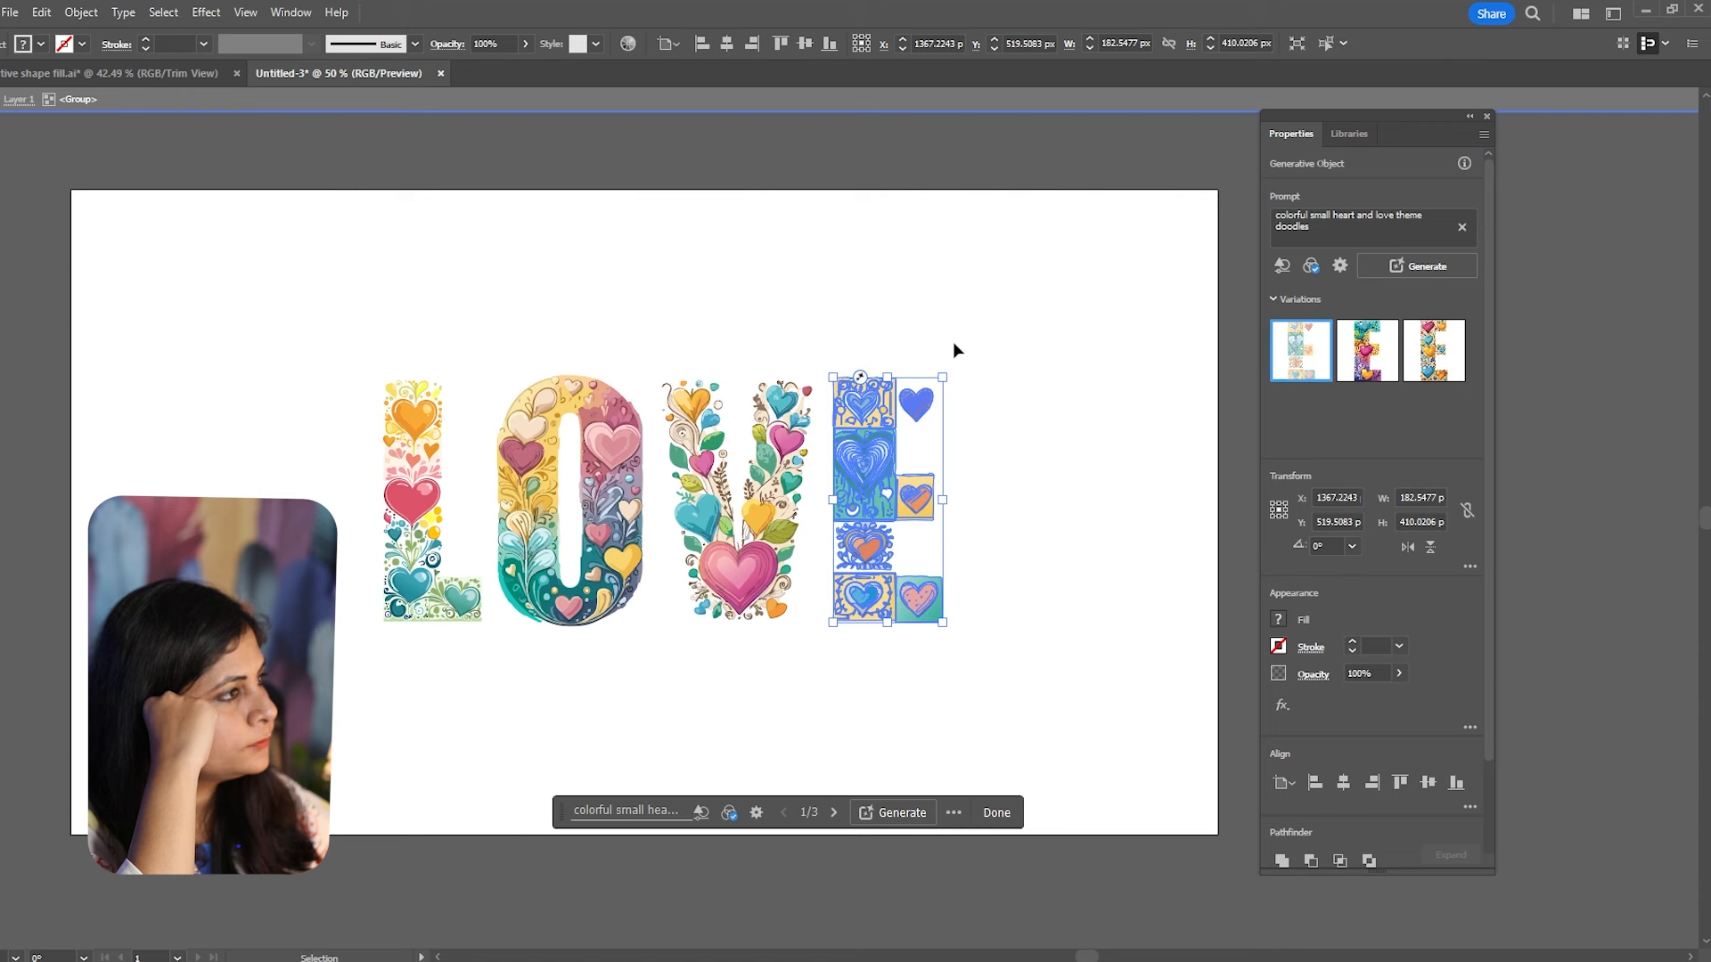
Try the second variation on the letter E, settle on the third one, and deselect the letter.
click(854, 644)
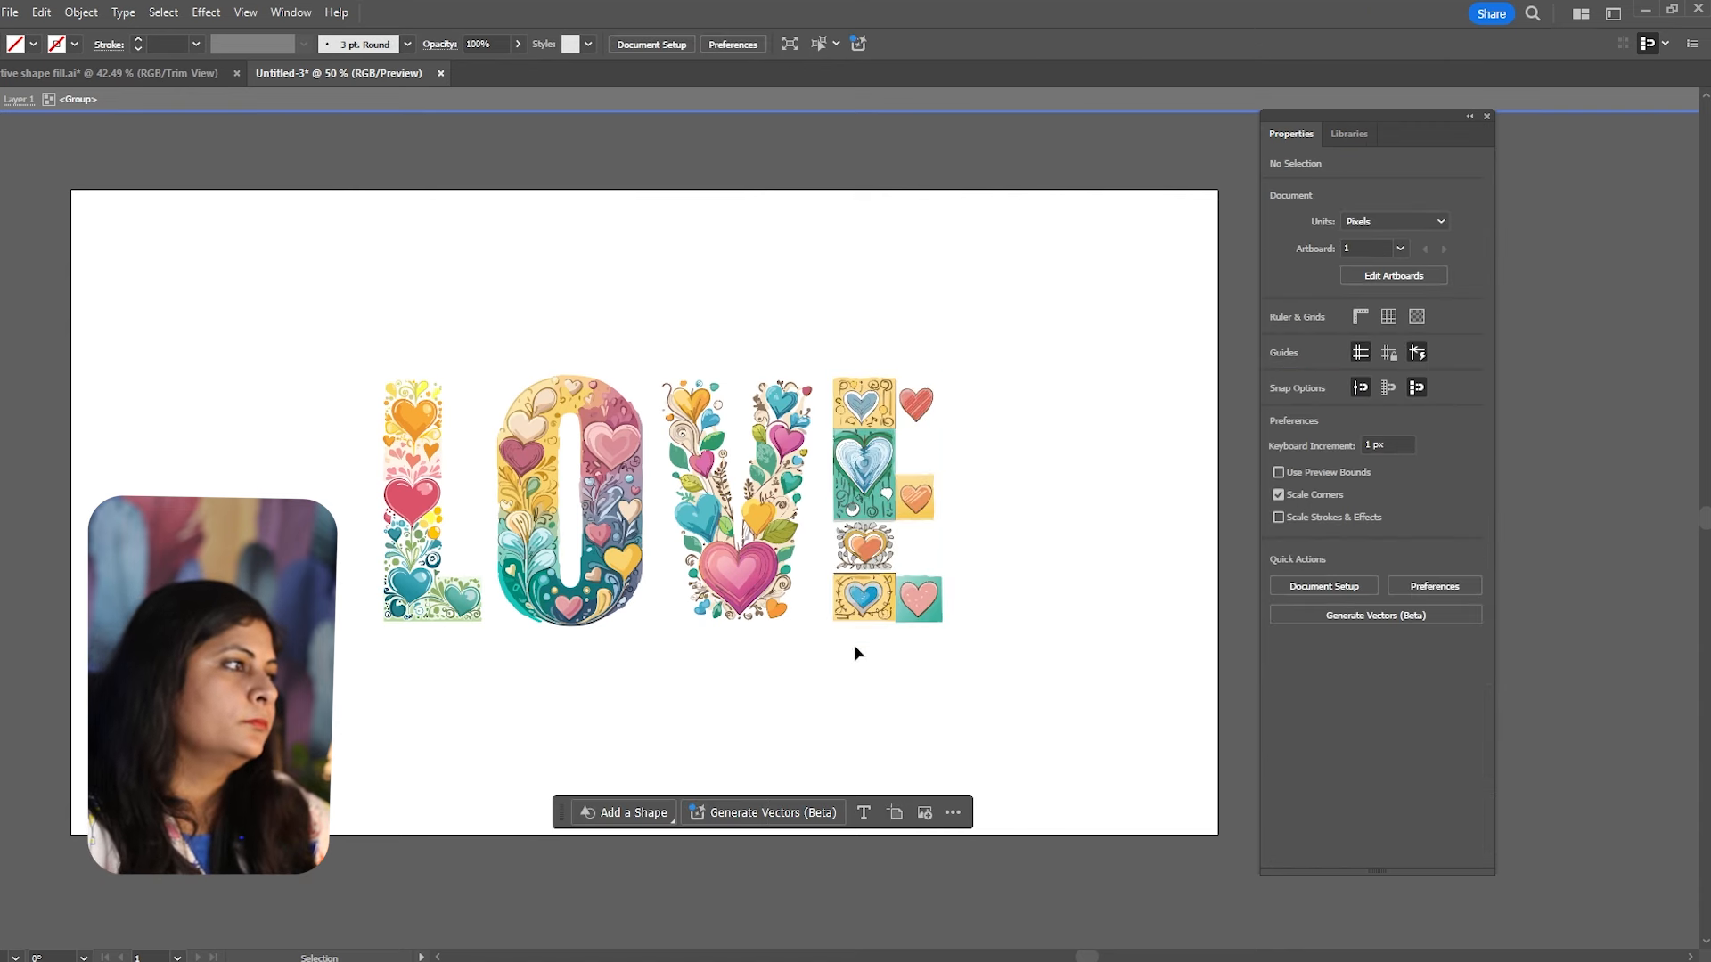
click(918, 597)
click(1344, 340)
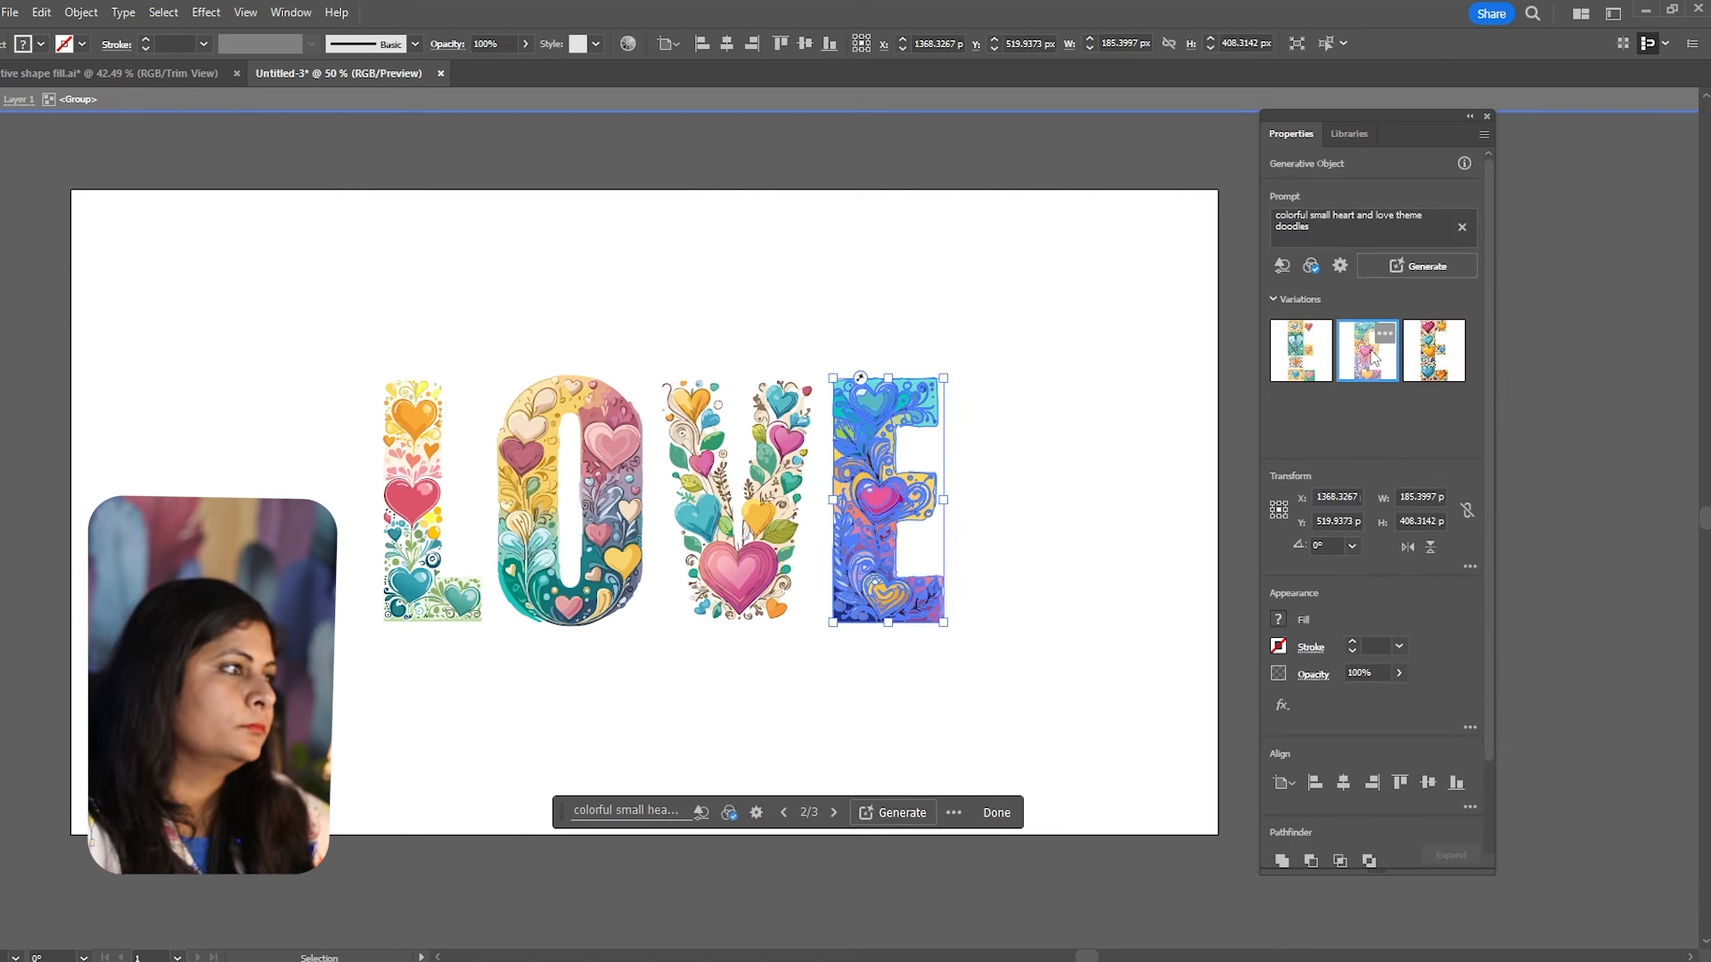
click(1111, 492)
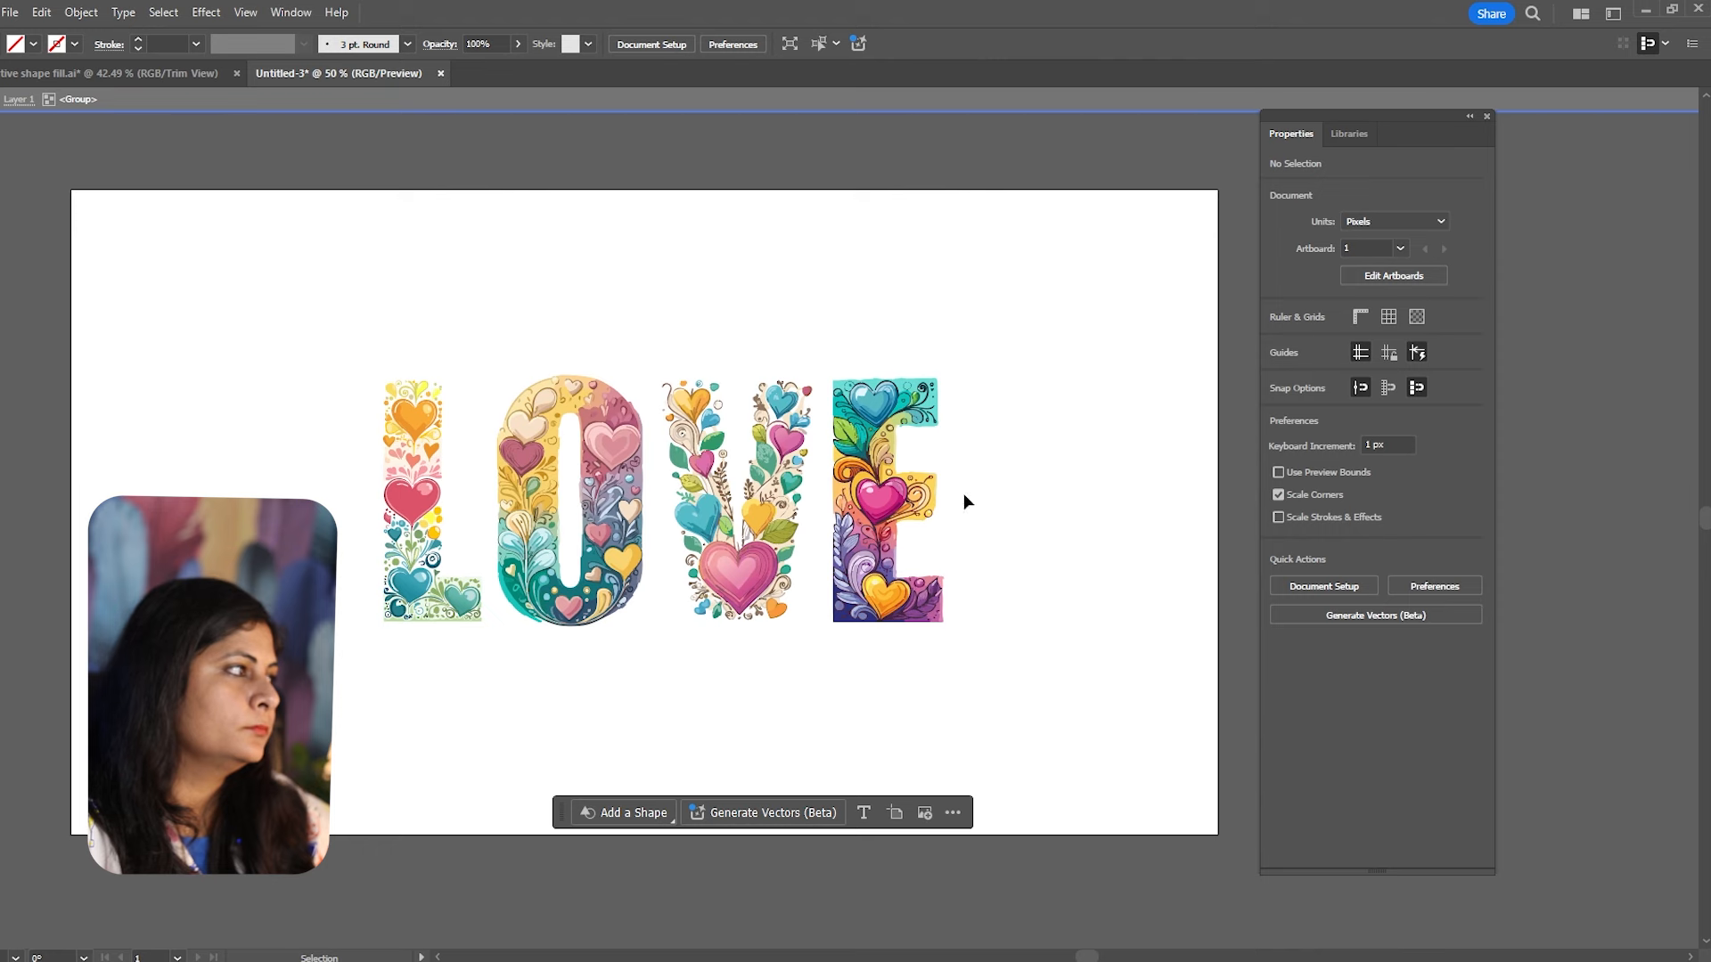
click(937, 495)
click(1434, 350)
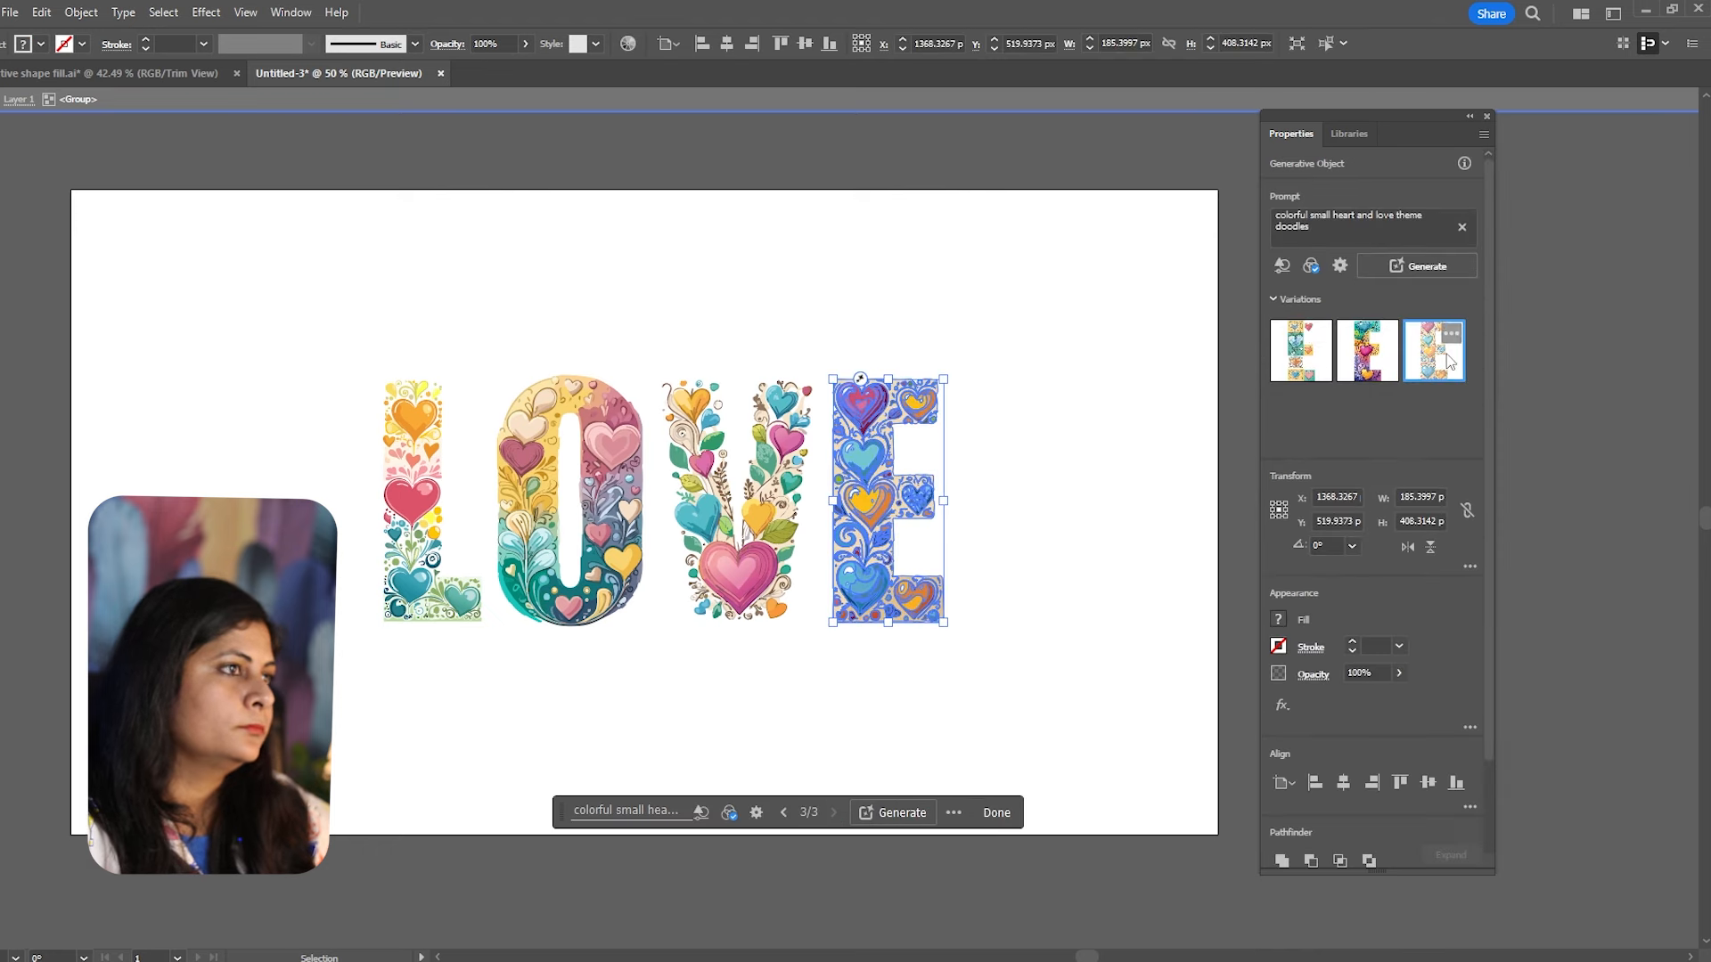
click(1031, 286)
Exit isolation of the LOVE group and return to the Selection tool with the full artboard in view.
scroll(832, 321, down, 2)
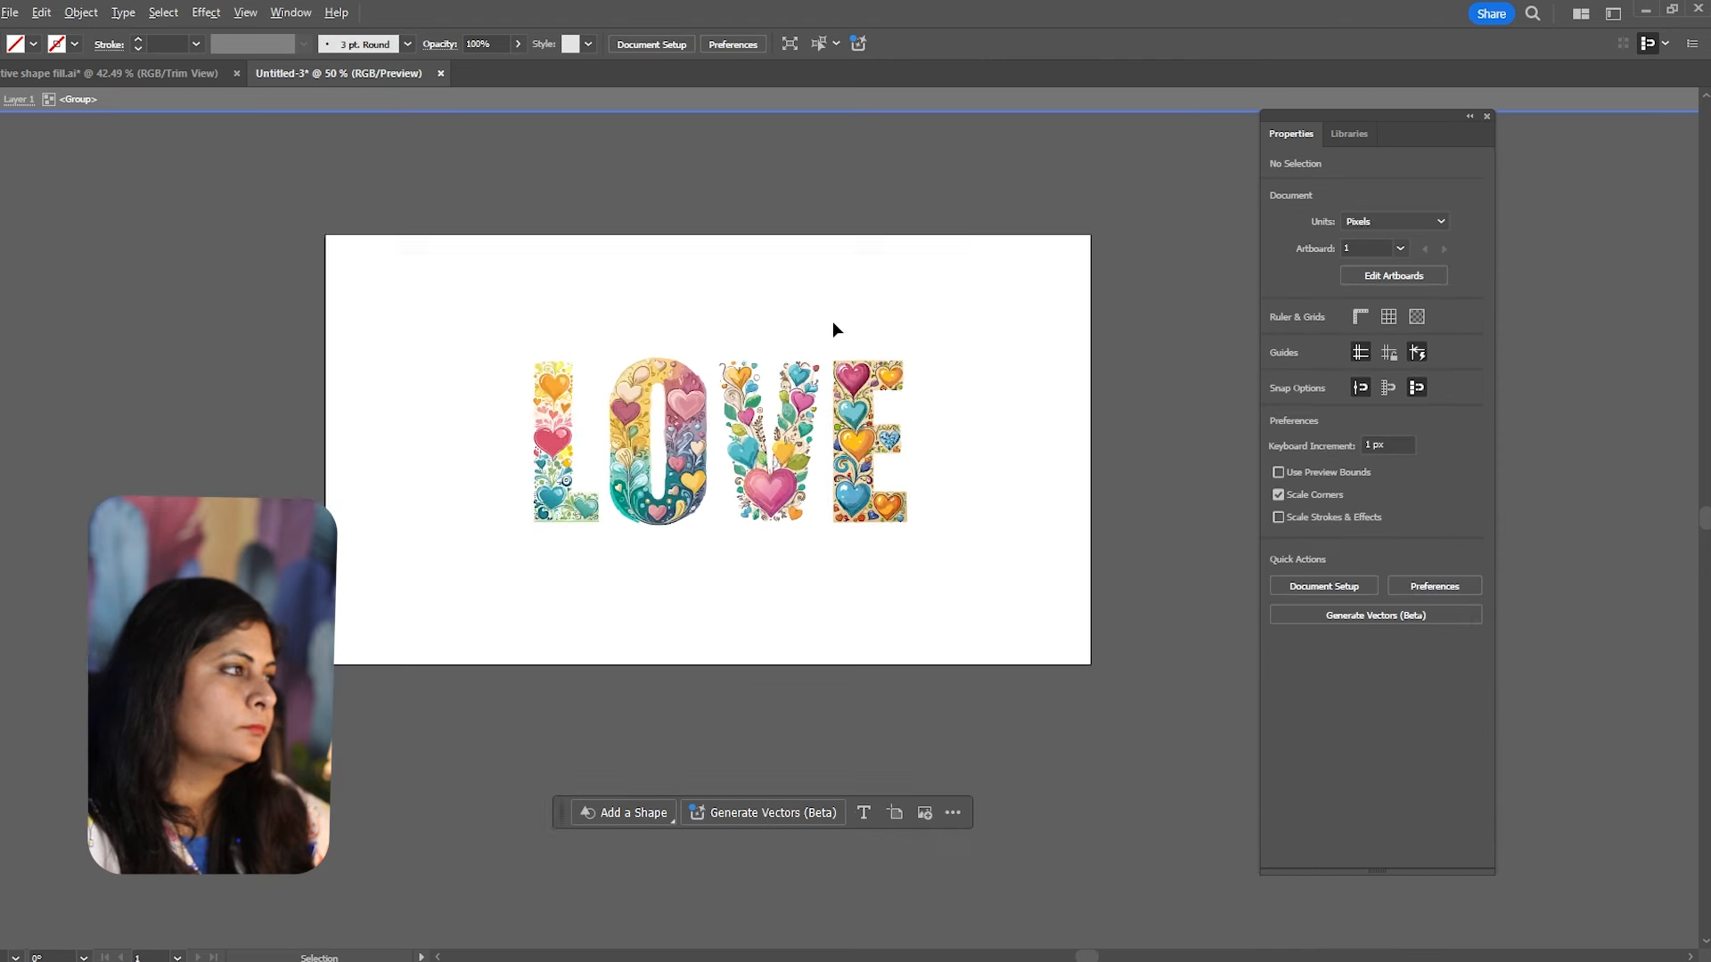
double_click(839, 286)
key(z)
drag(690, 403, 884, 563)
key(ctrl+0)
key(v)
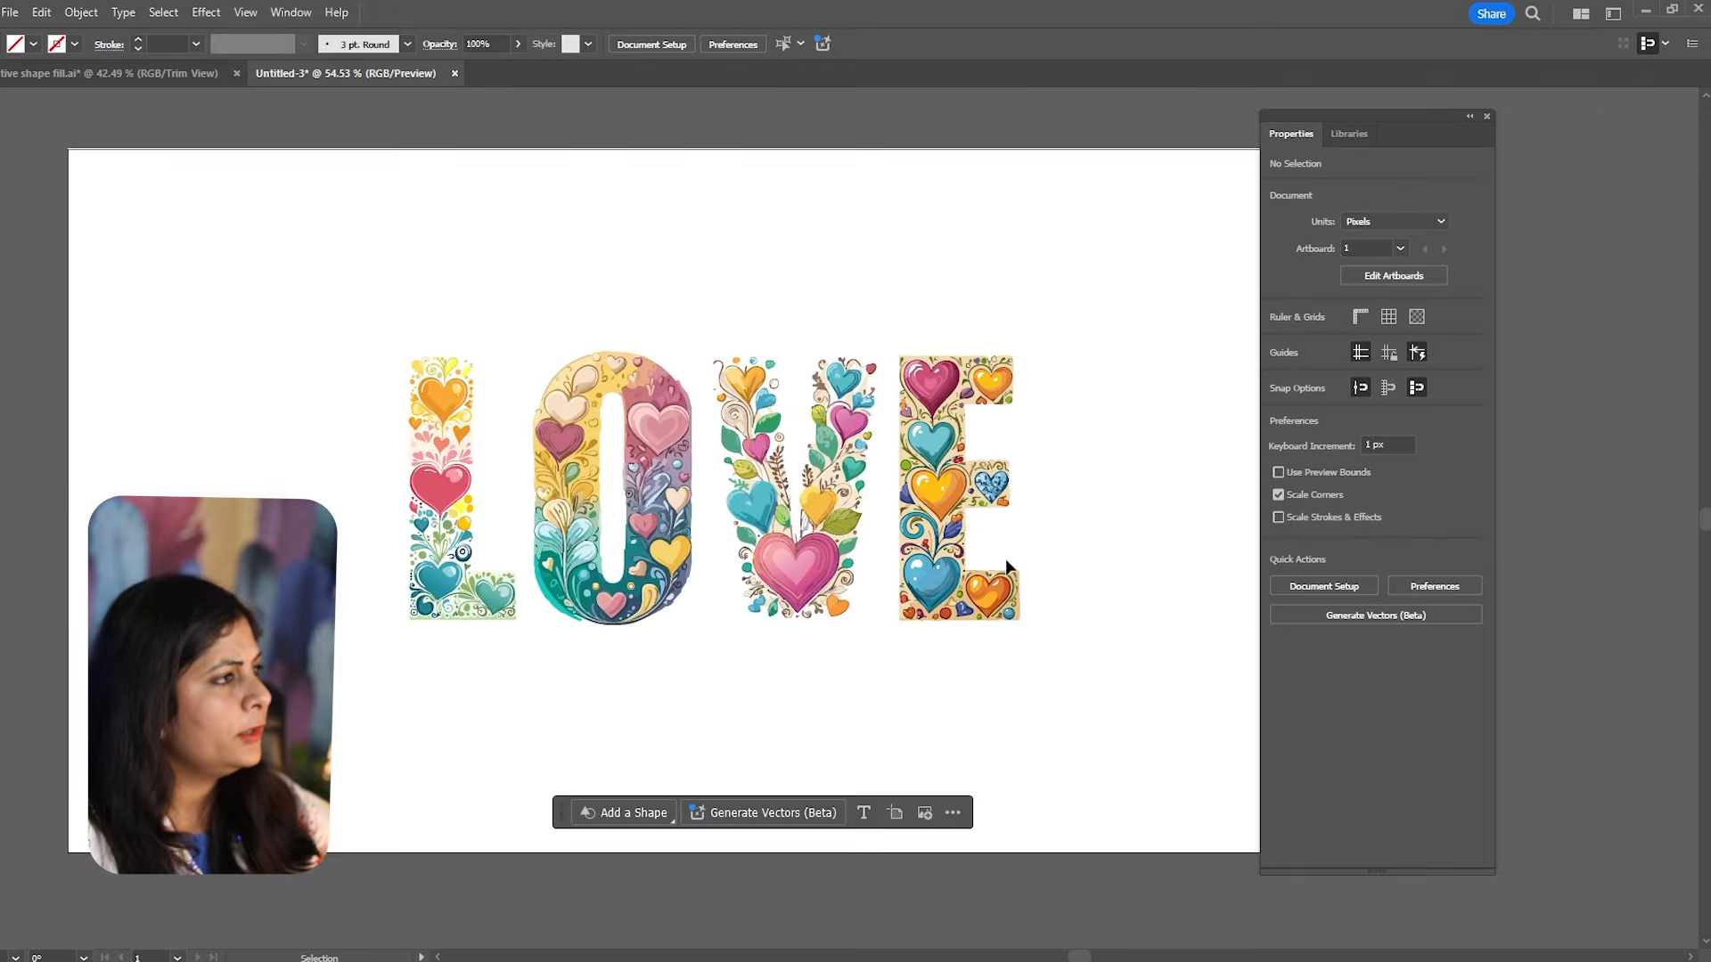
Enlarge the LOVE group proportionally about its centre to about 1129 px wide and 517 px high, and deselect it.
click(906, 563)
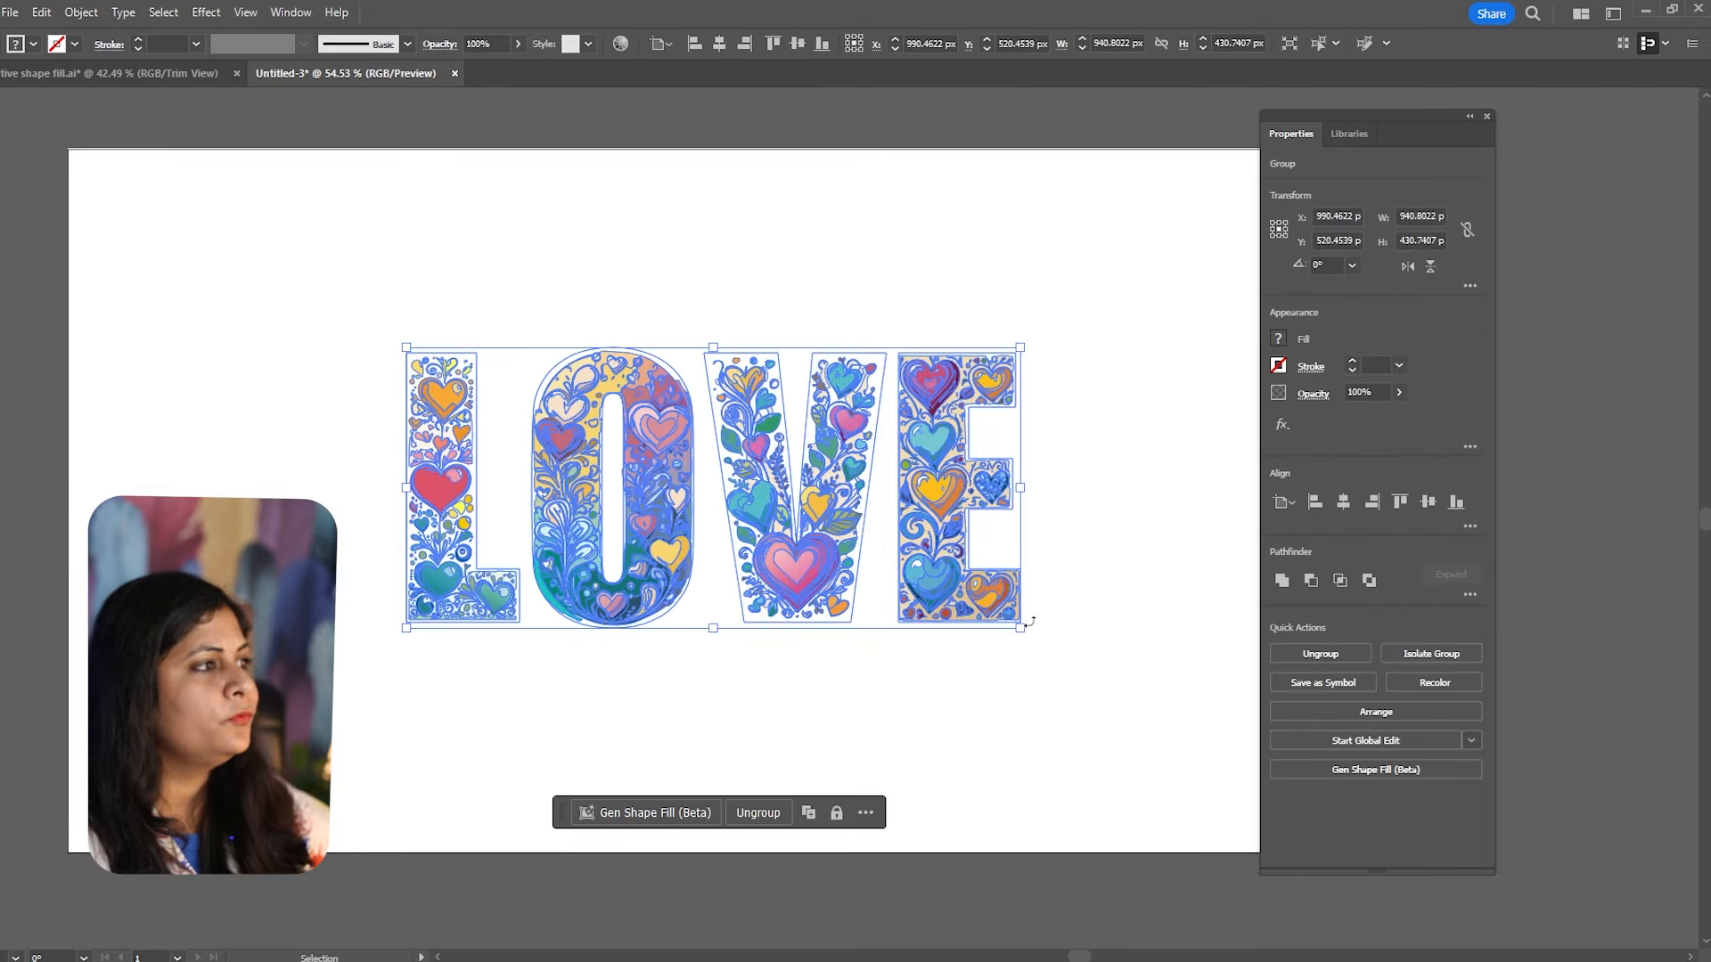
drag(1018, 627, 1128, 678)
click(1078, 773)
click(1085, 340)
scroll(1059, 320, down, 1)
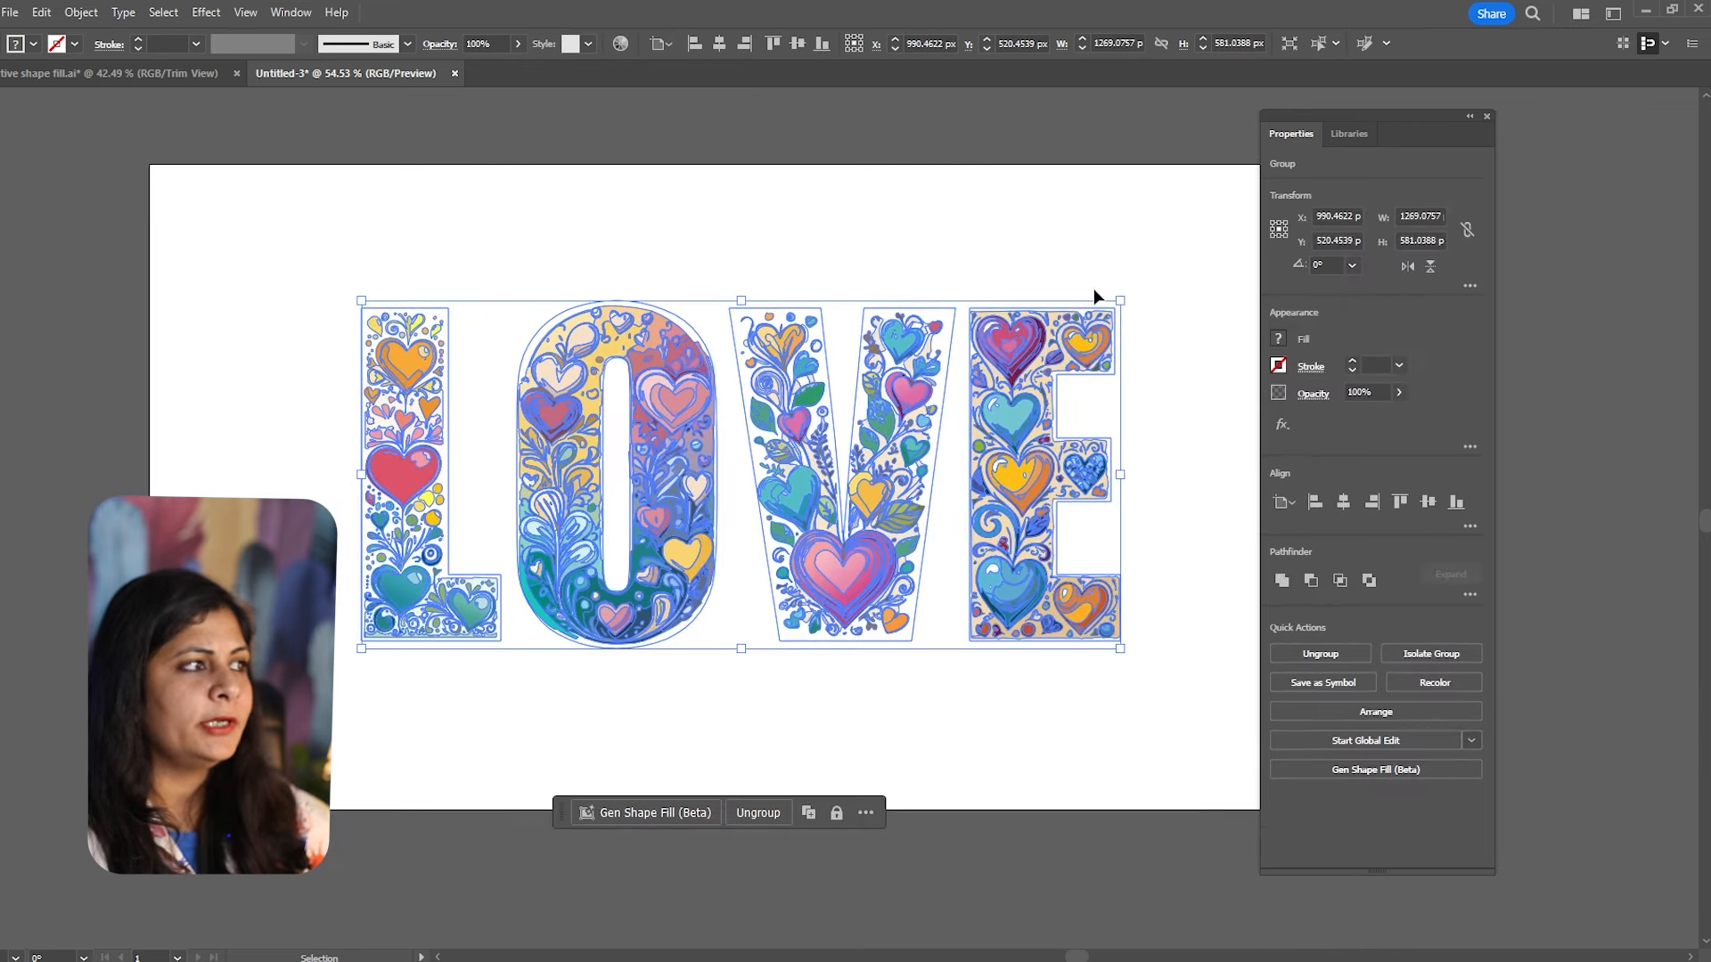
drag(1123, 304, 1092, 323)
click(1040, 188)
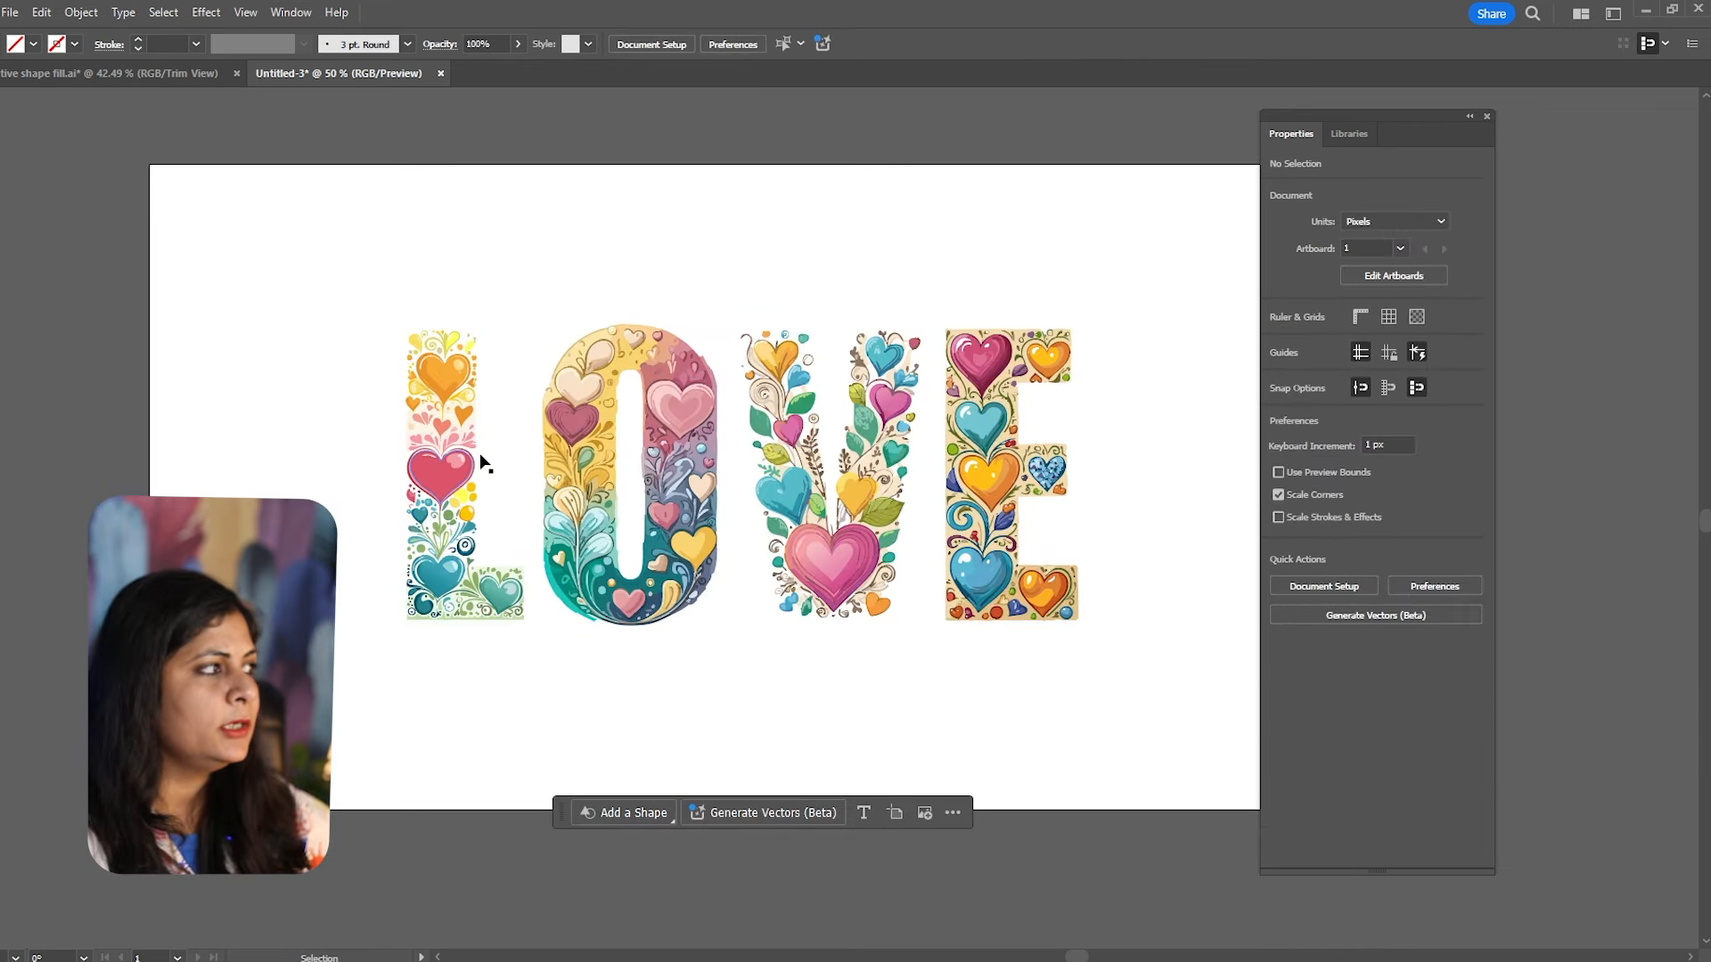
Select the whole LOVE group and delete it to clear the artboard.
key(ctrl+minus)
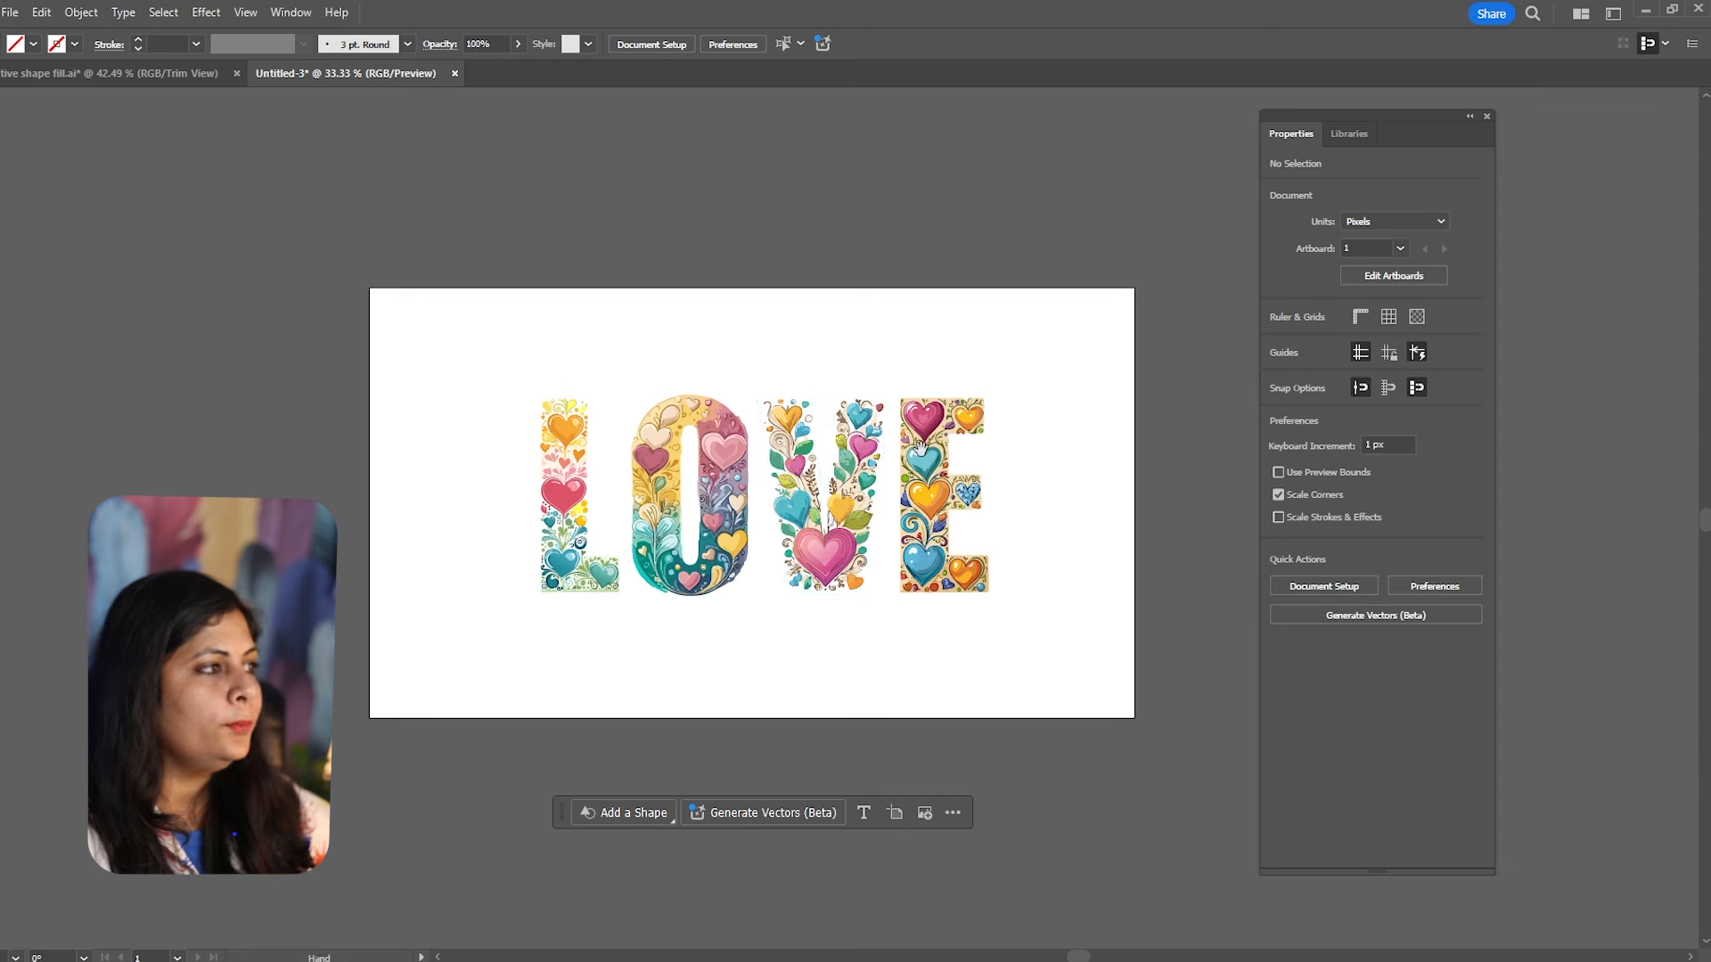
drag(574, 408, 530, 448)
drag(392, 388, 1078, 697)
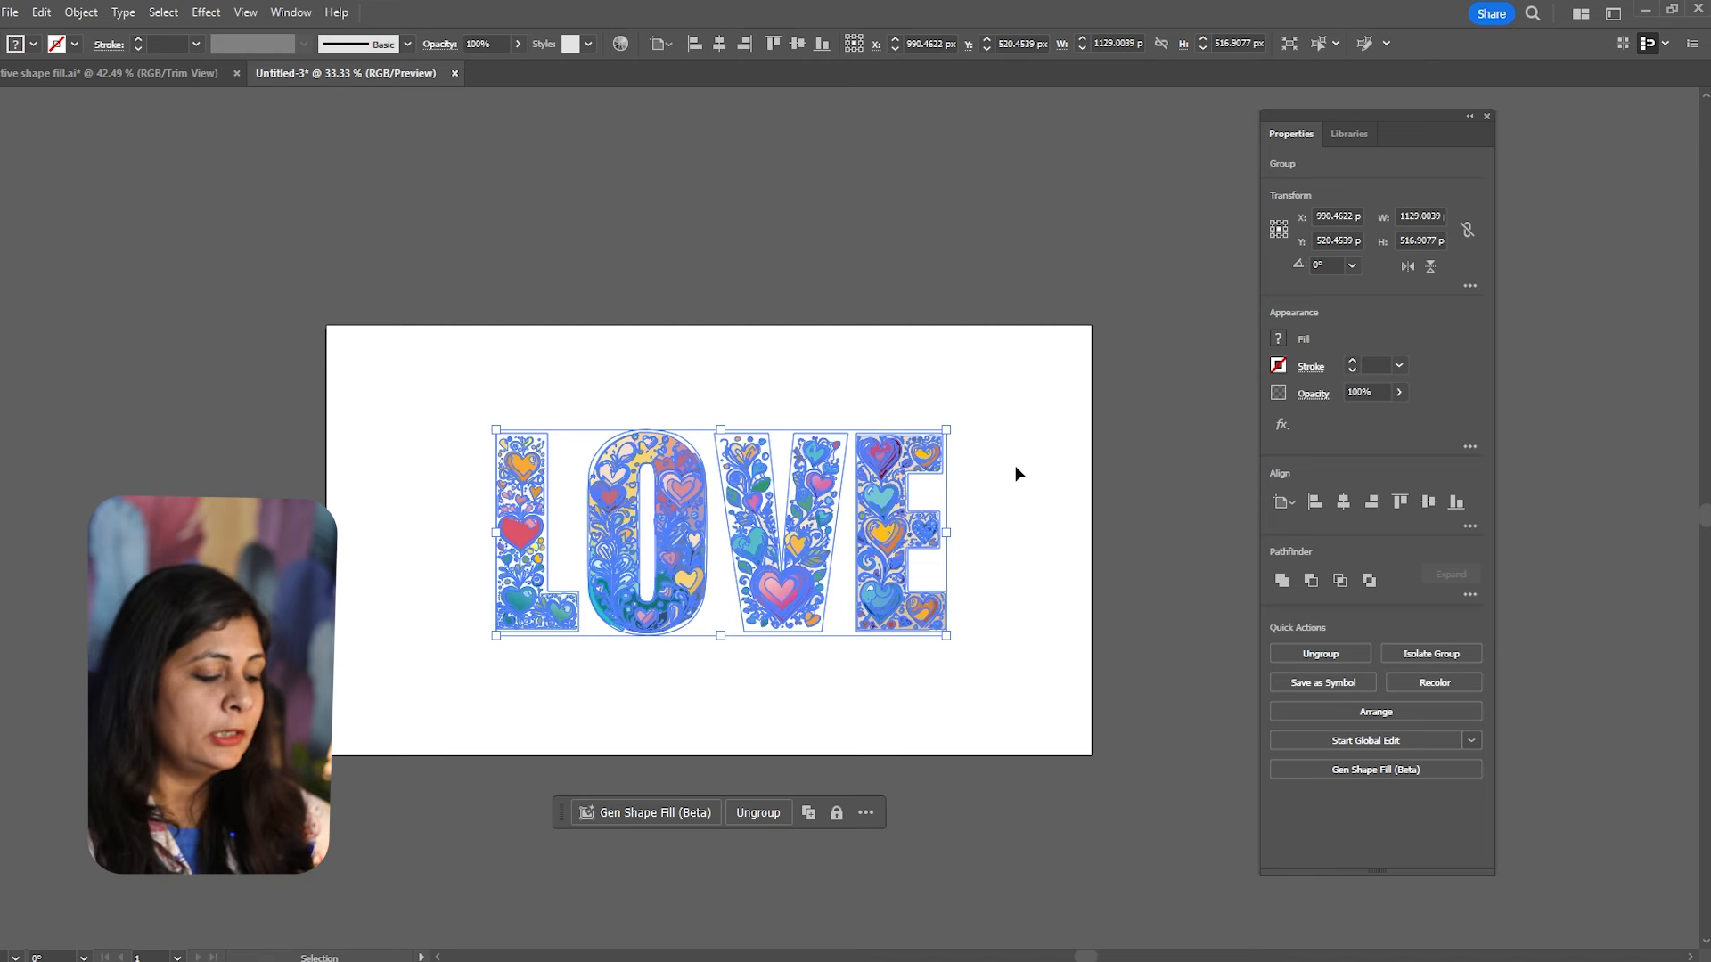
drag(489, 372, 1025, 676)
key(Delete)
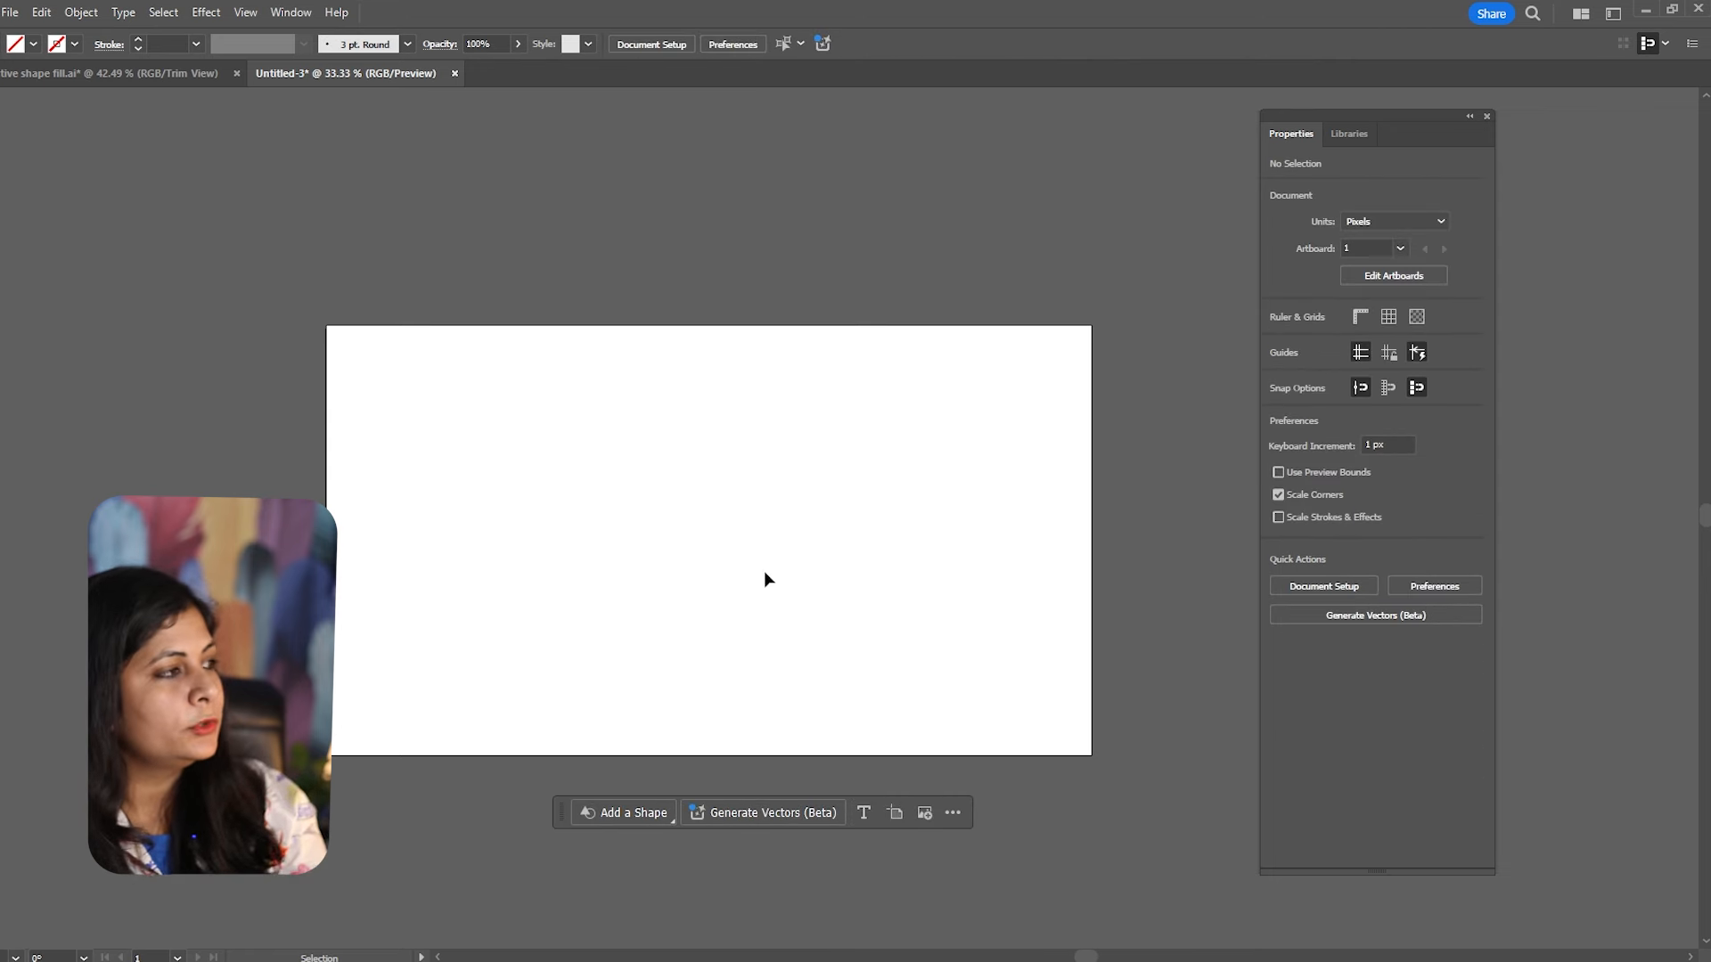
scroll(738, 535, up, 1)
scroll(738, 542, up, 1)
scroll(772, 541, down, 3)
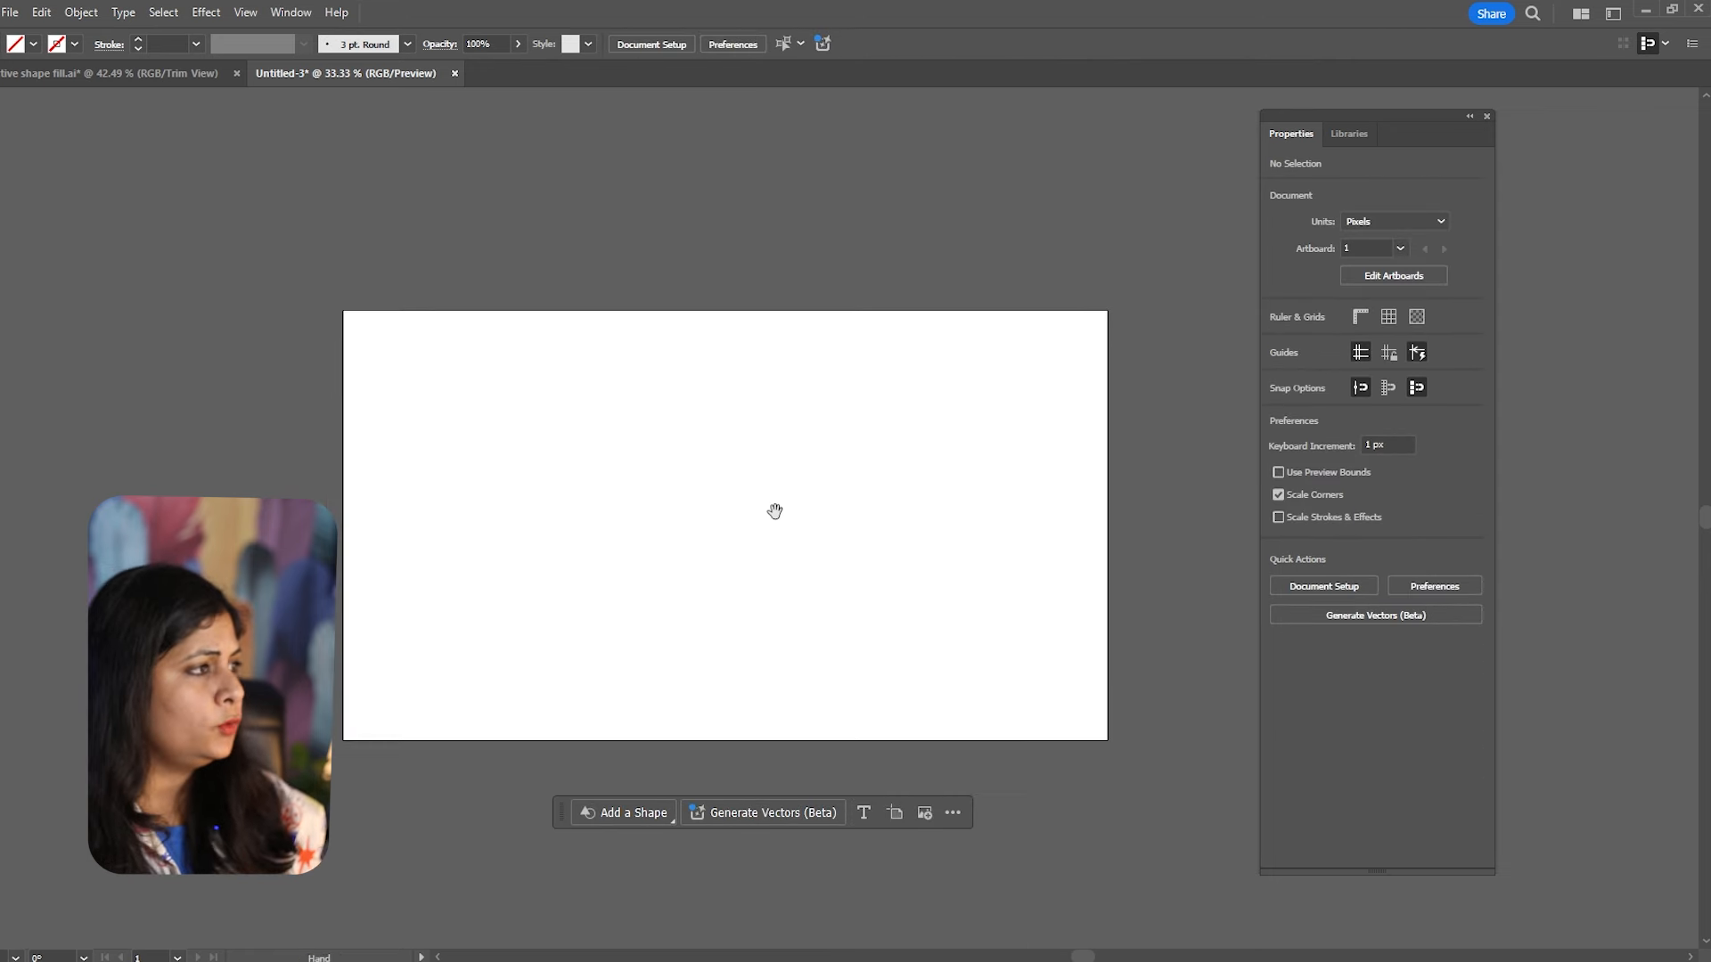
key(shift+b)
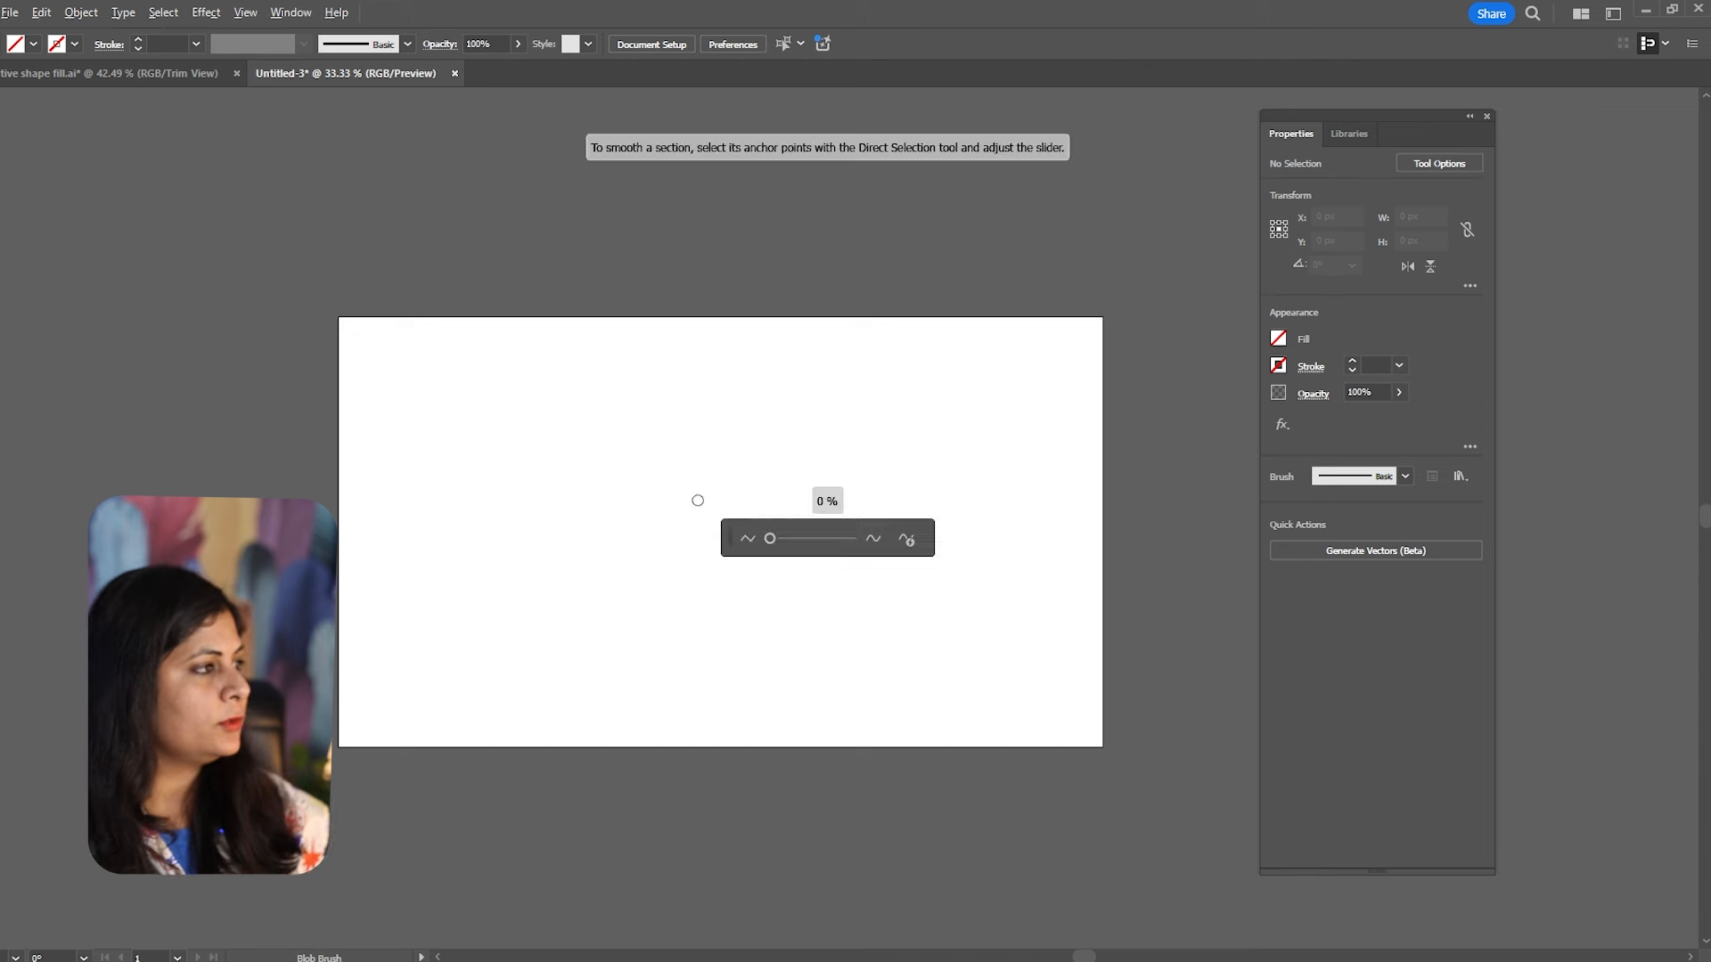
scroll(688, 497, up, 2)
scroll(606, 515, down, 1)
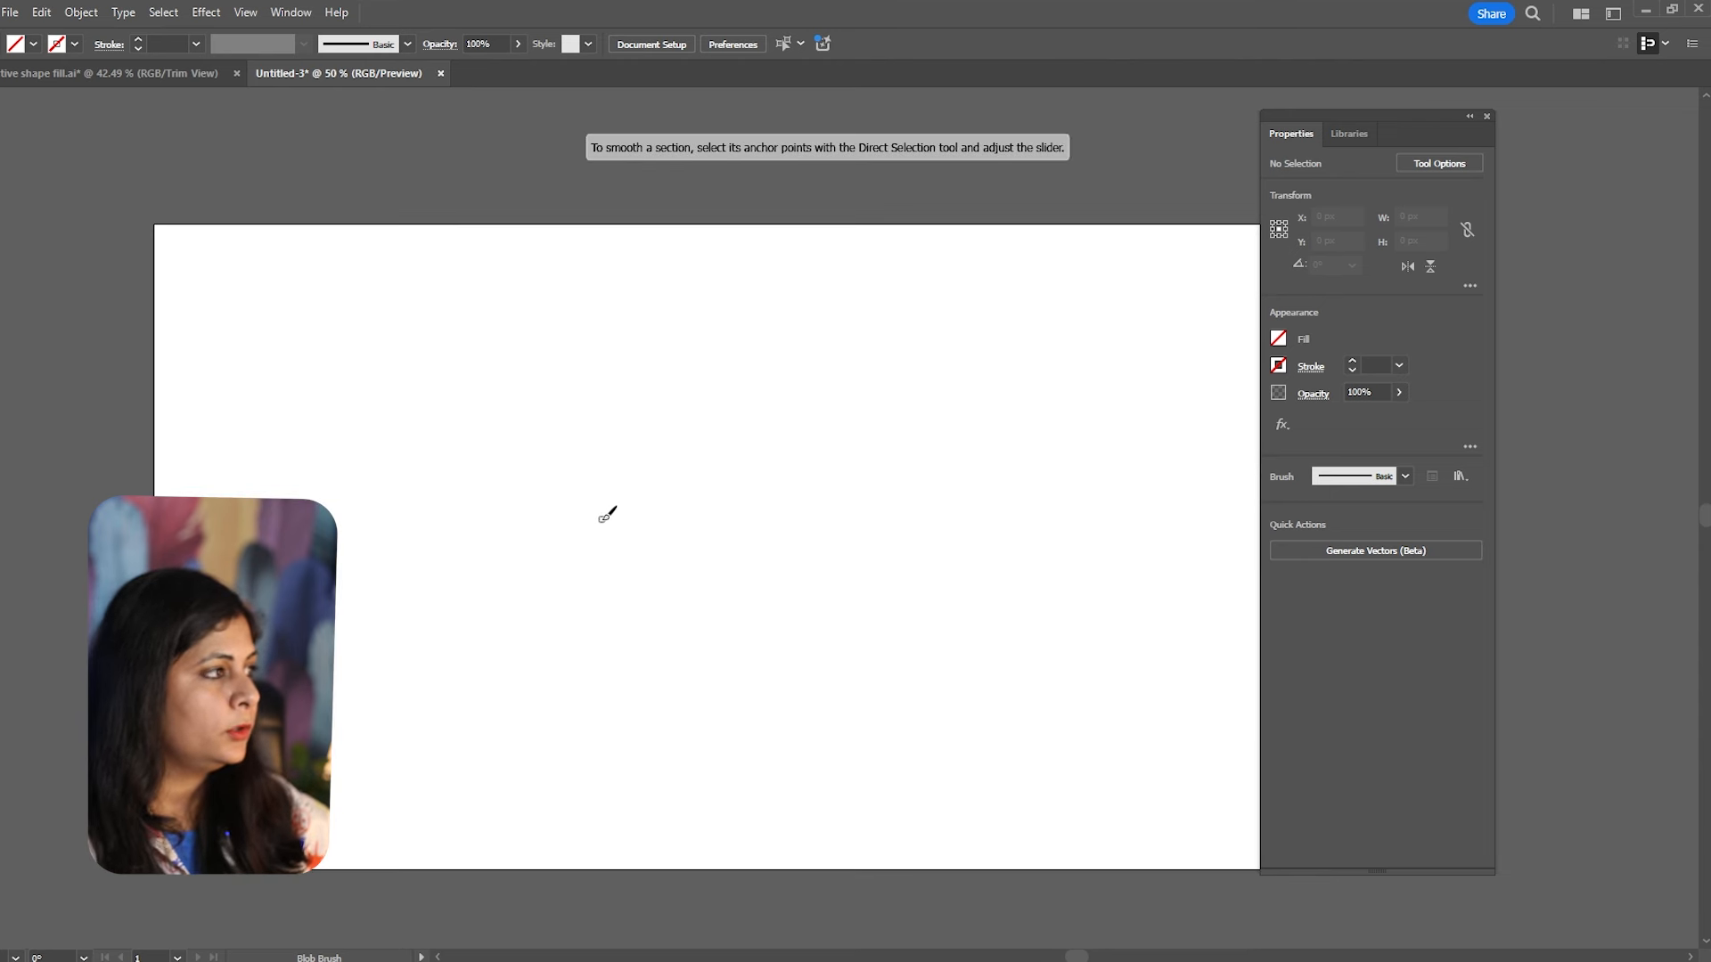
mouse_move(633, 486)
mouse_down()
mouse_move(753, 486)
mouse_move(851, 531)
mouse_move(796, 577)
mouse_move(732, 594)
mouse_move(646, 579)
mouse_move(572, 536)
mouse_move(723, 484)
mouse_move(902, 523)
mouse_up()
key(ctrl+z)
key(ctrl+z)
Draw a closed, black-filled, almond-shaped fish body near the artboard's centre with the Pen tool and deselect it.
key(p)
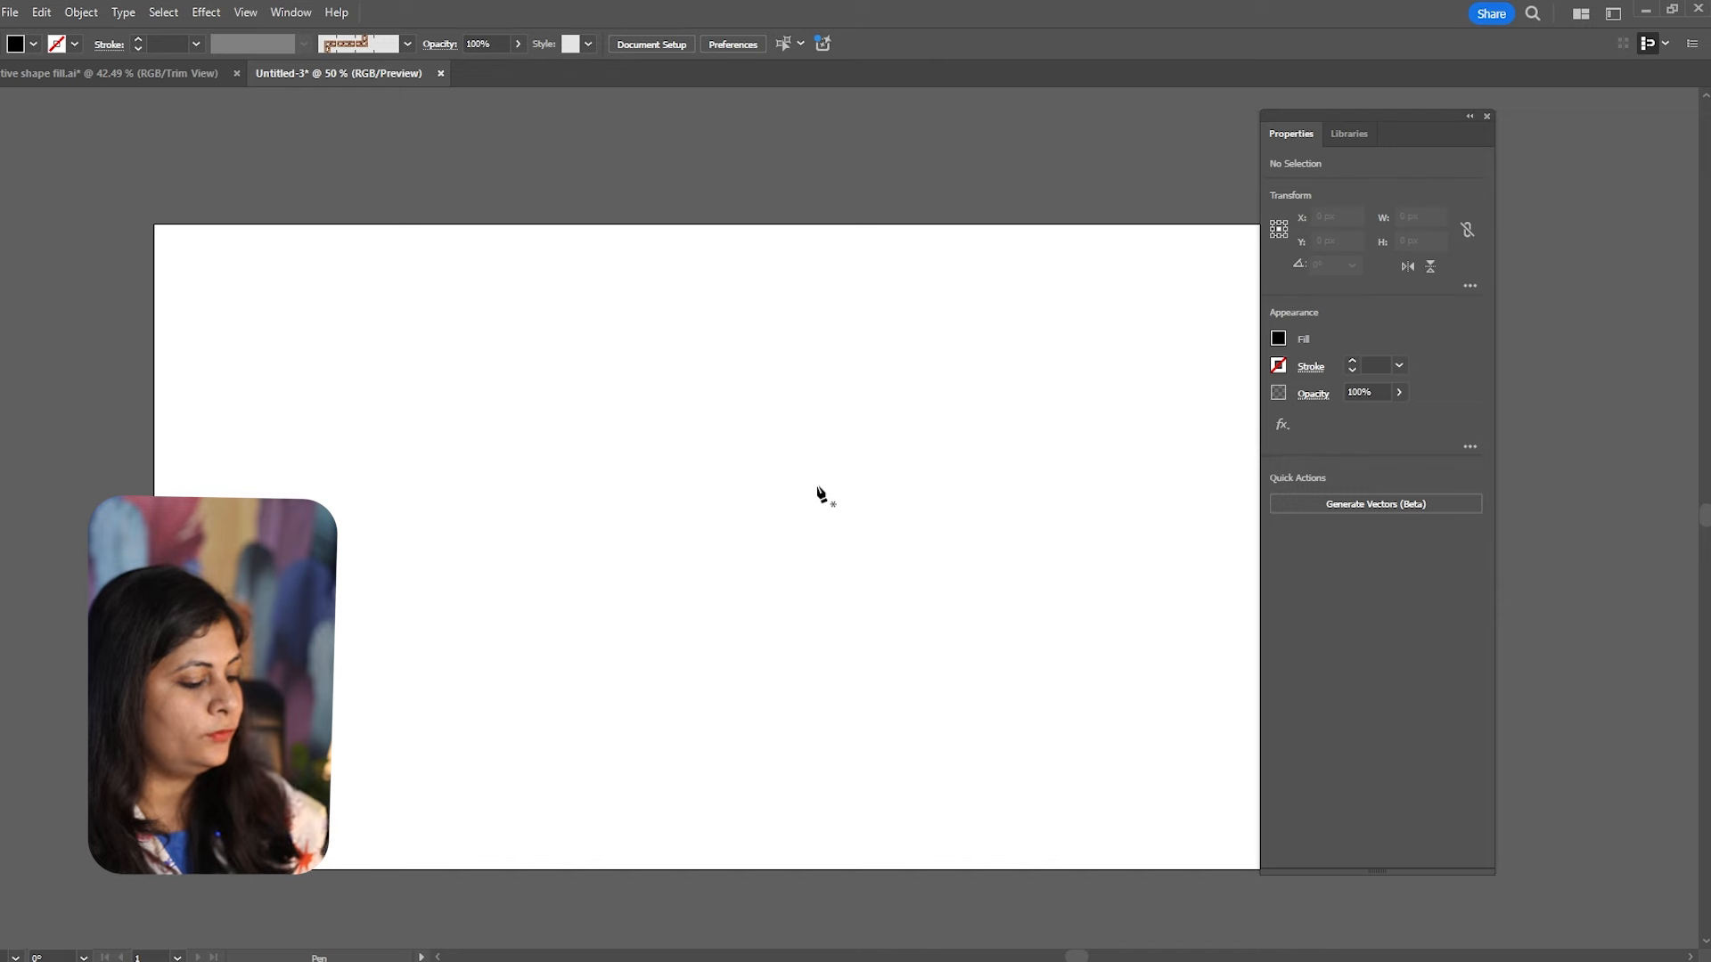
click(602, 525)
drag(906, 524, 859, 589)
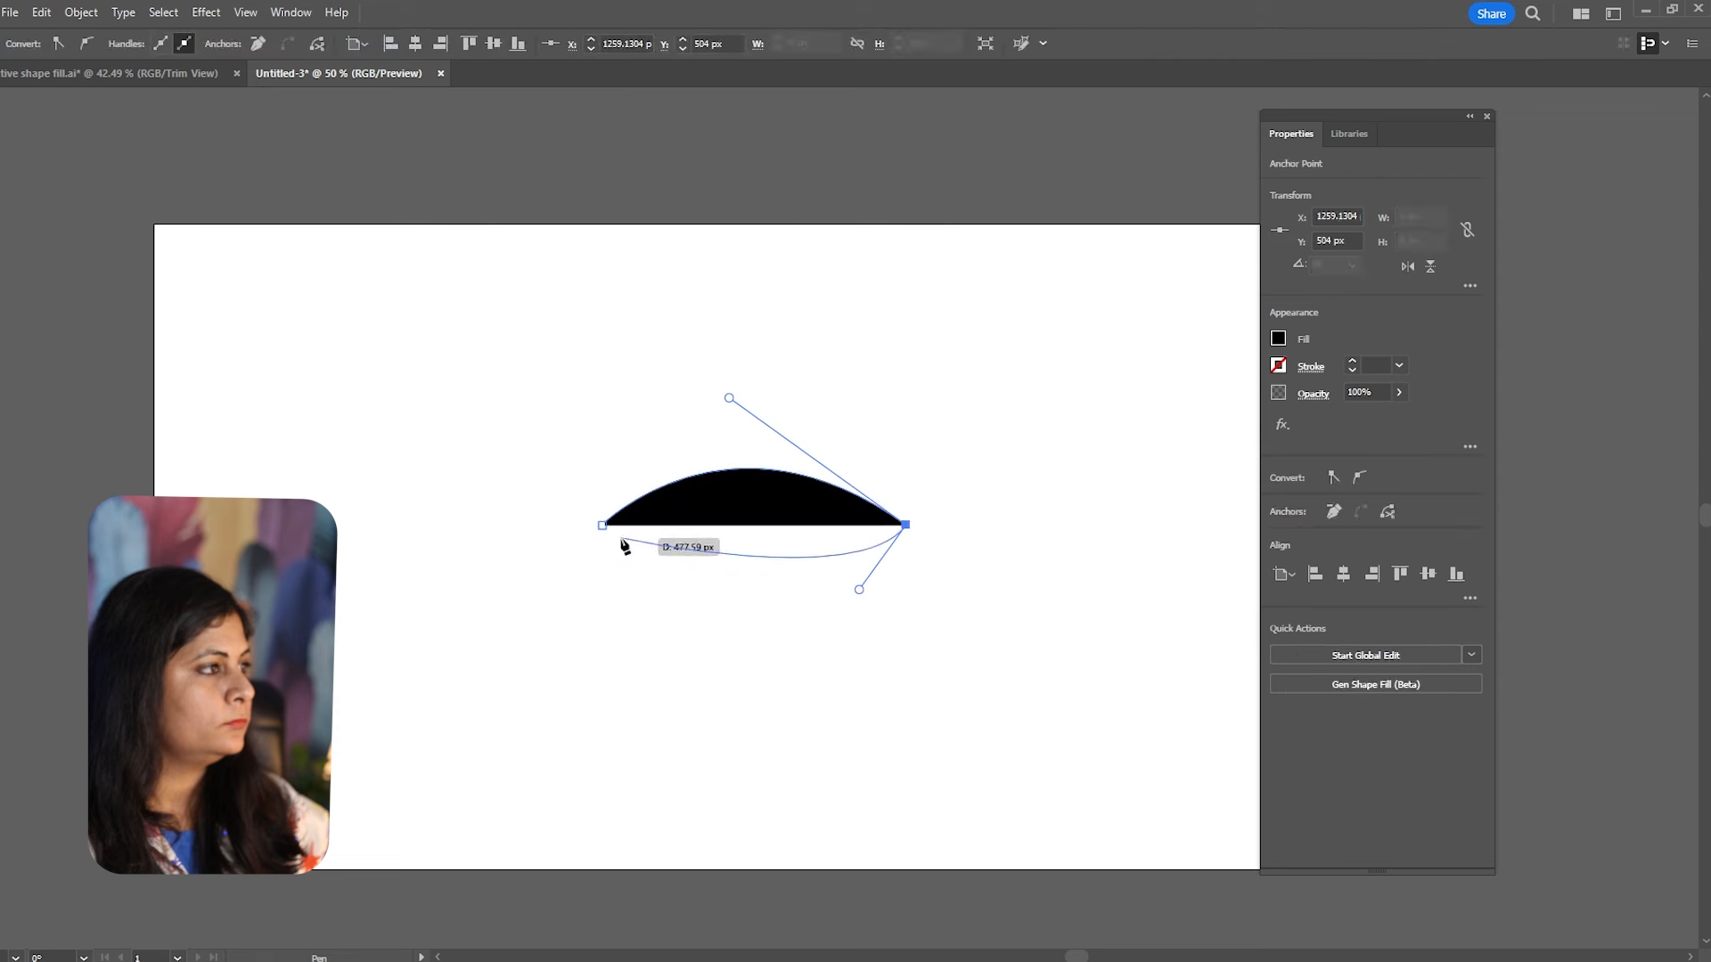
drag(601, 525, 555, 451)
ctrl+click(656, 602)
Draw a curved black tail fin with the Pen tool, starting from the fish body's left tip, and deselect it.
drag(601, 525, 512, 427)
mouse_move(536, 536)
mouse_down()
mouse_move(526, 595)
mouse_move(623, 527)
mouse_move(553, 549)
mouse_up()
key(a)
click(758, 461)
Draw a curved fin on the fish's back with the Pen tool and place a copy at the belly.
key(p)
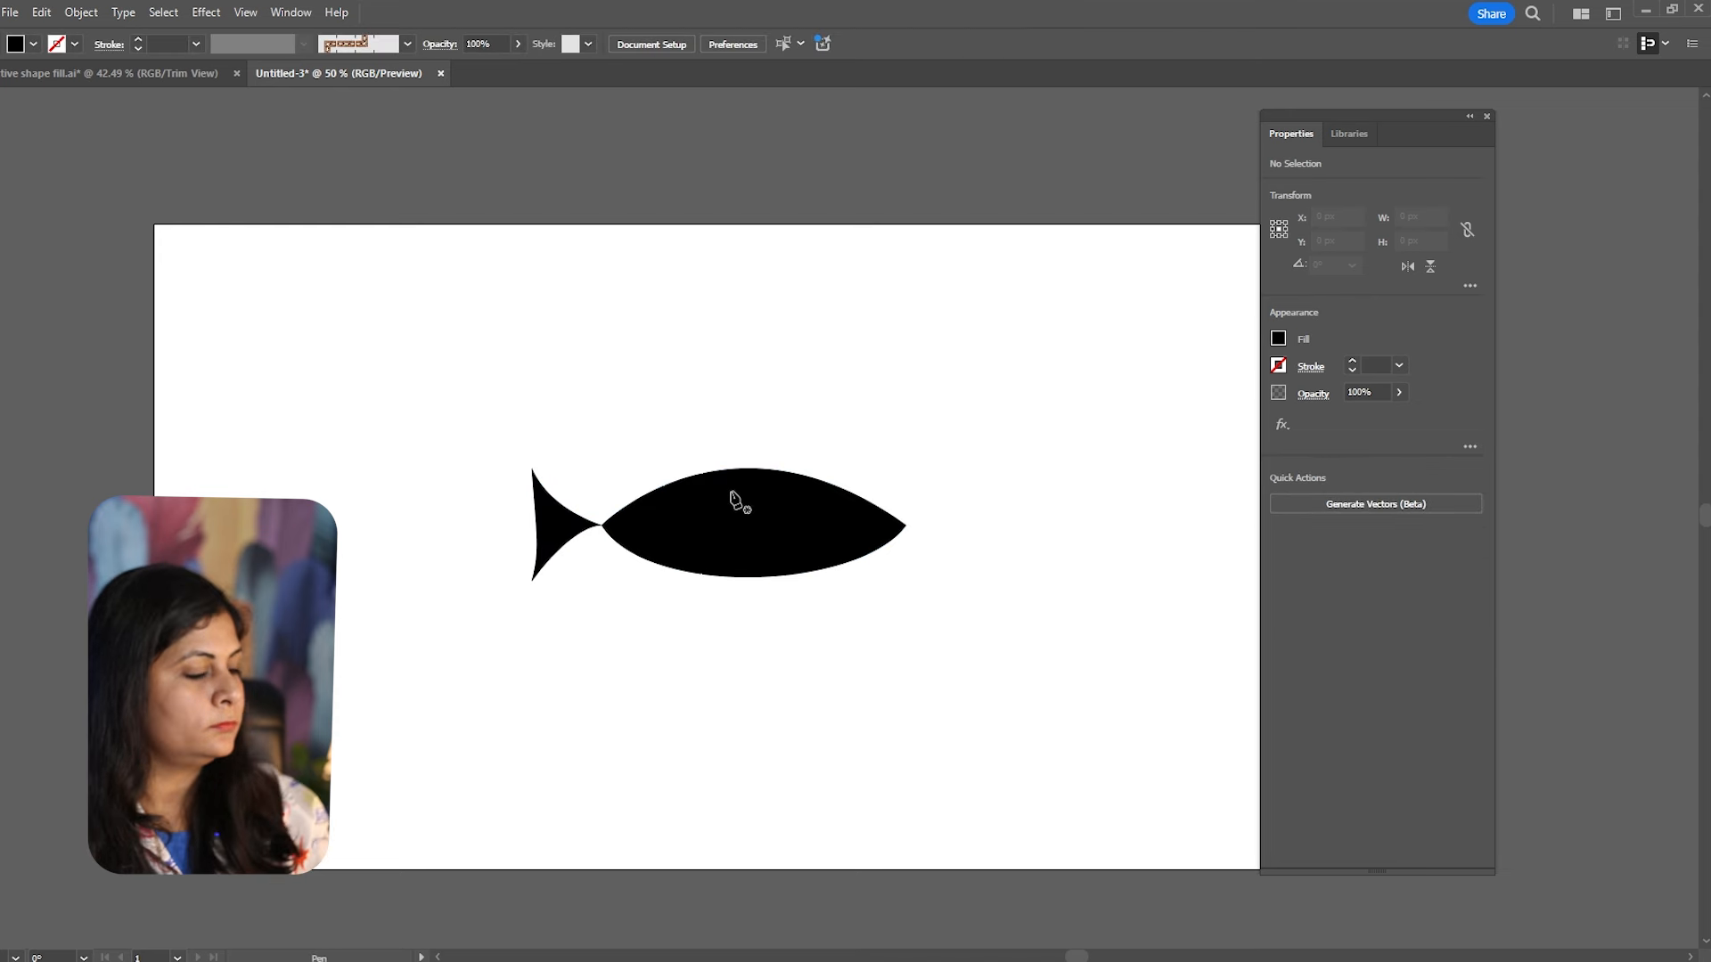
drag(682, 437, 756, 573)
click(764, 484)
click(721, 483)
key(v)
Reflect the belly fin across the vertical axis and adjust it to sweep back from the underside of the body.
right_click(757, 573)
mouse_move(882, 848)
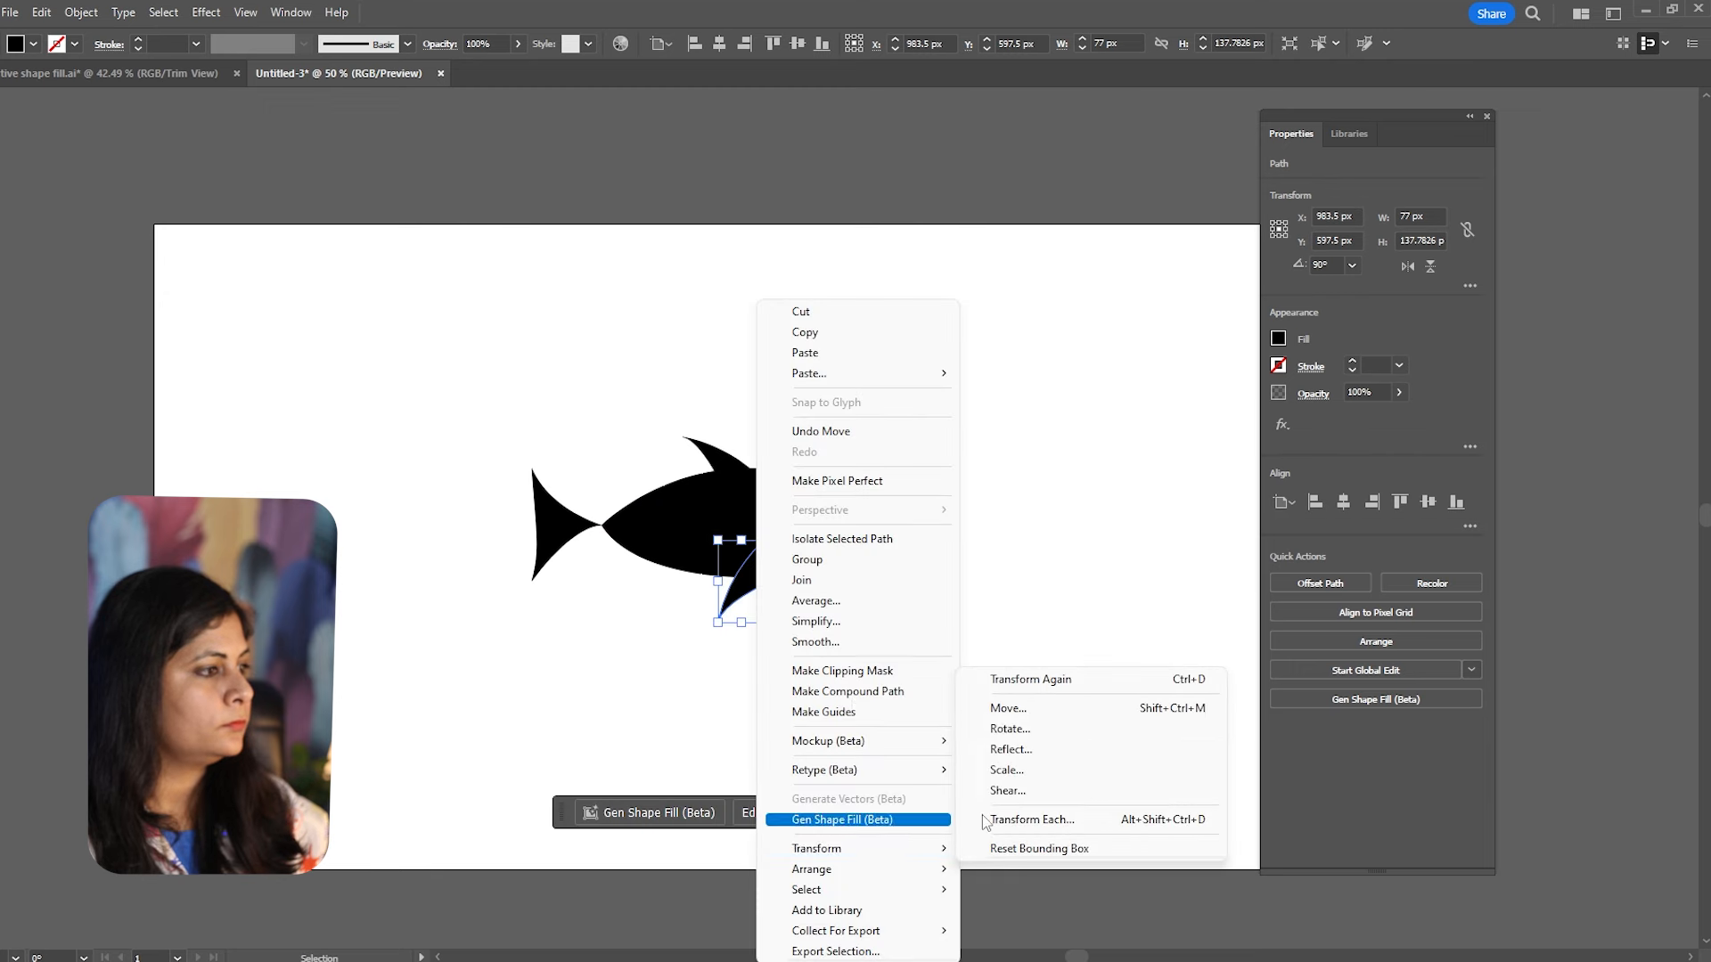
click(1030, 750)
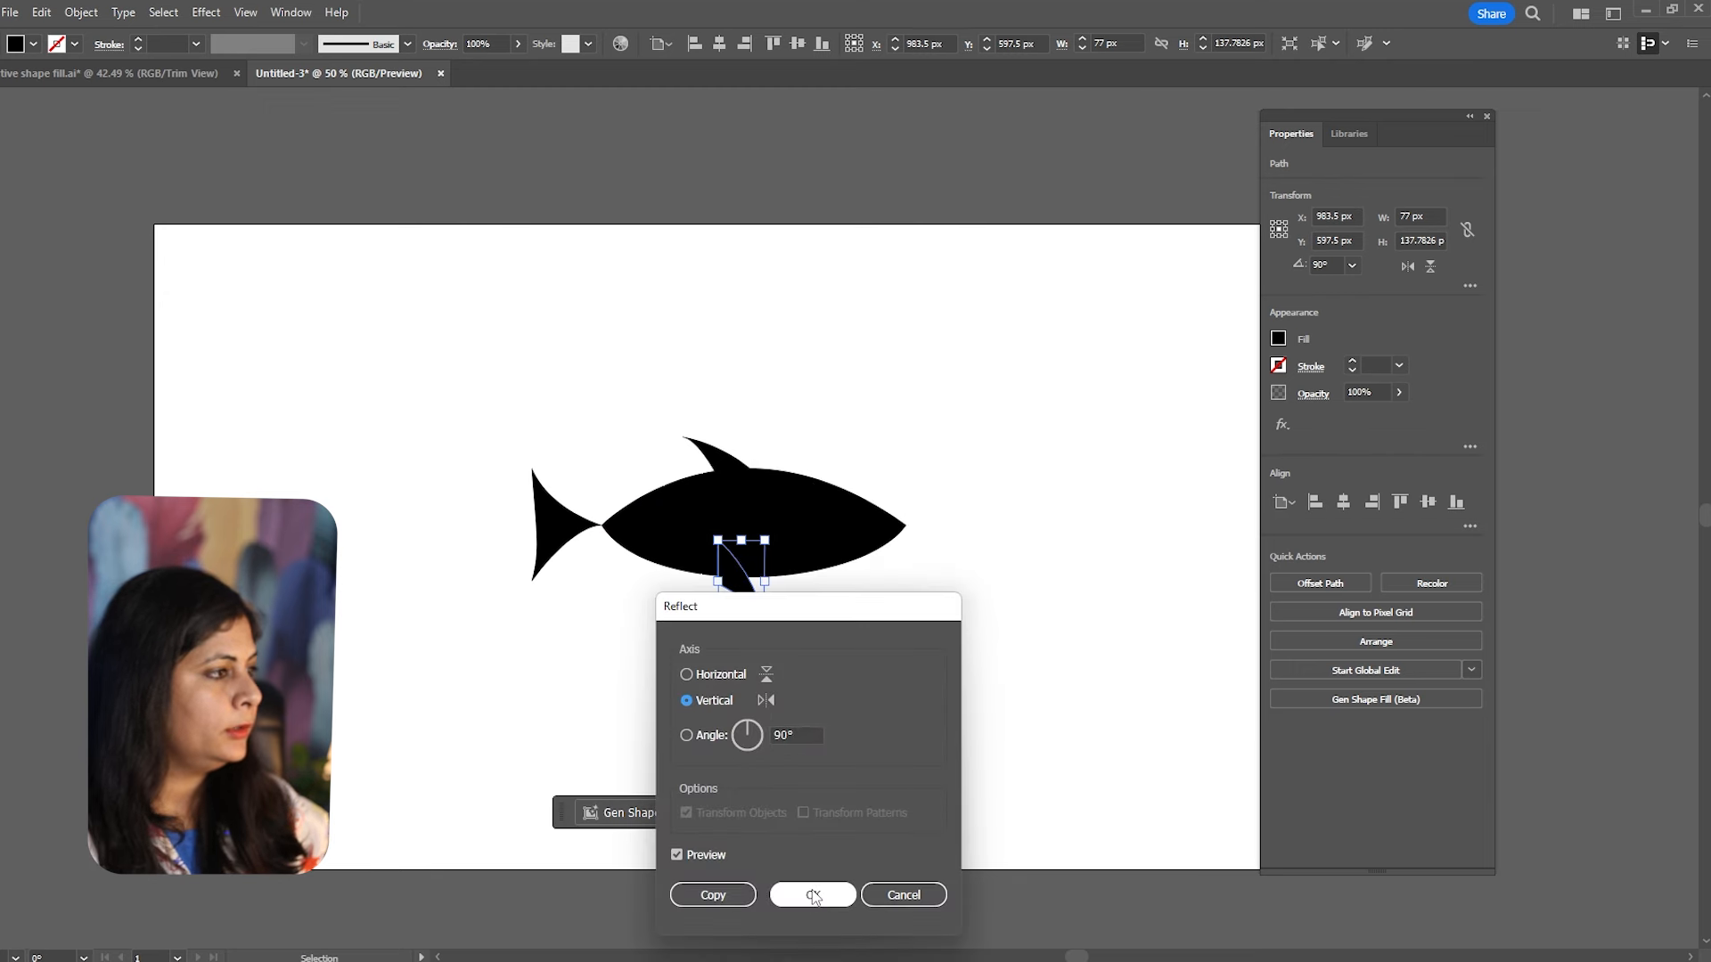
key(Return)
drag(771, 634, 687, 611)
Select all the fish parts and unite them into one silhouette with Pathfinder.
key(ctrl+a)
key(a)
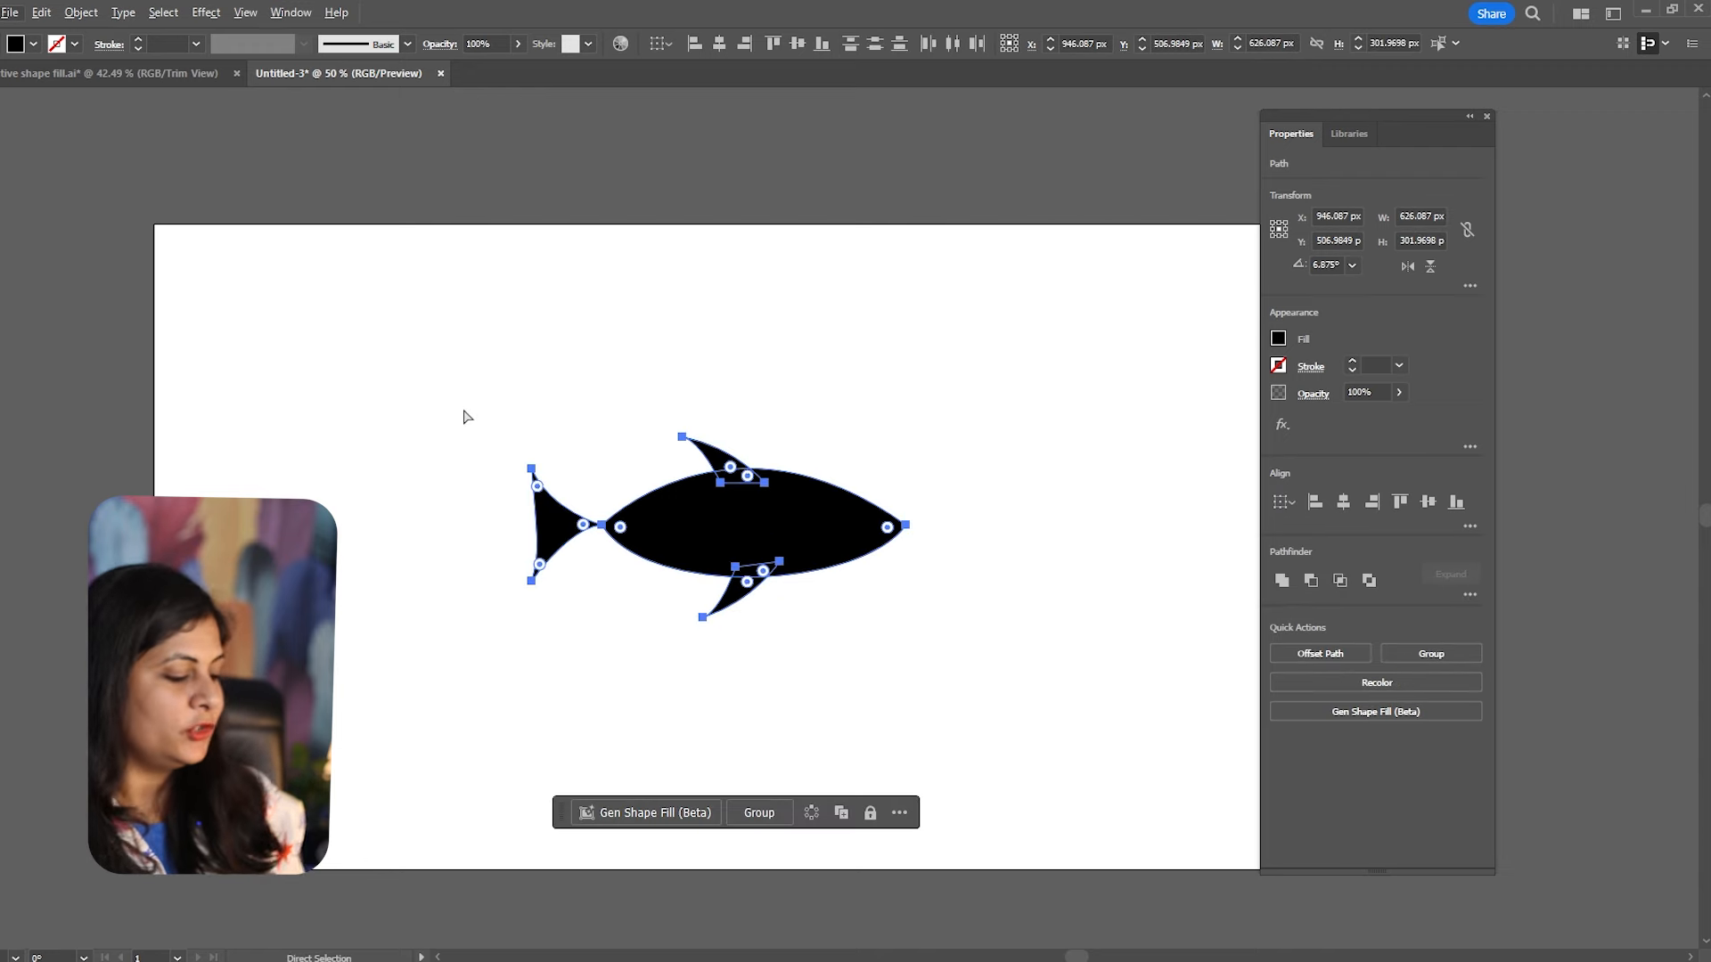
key(v)
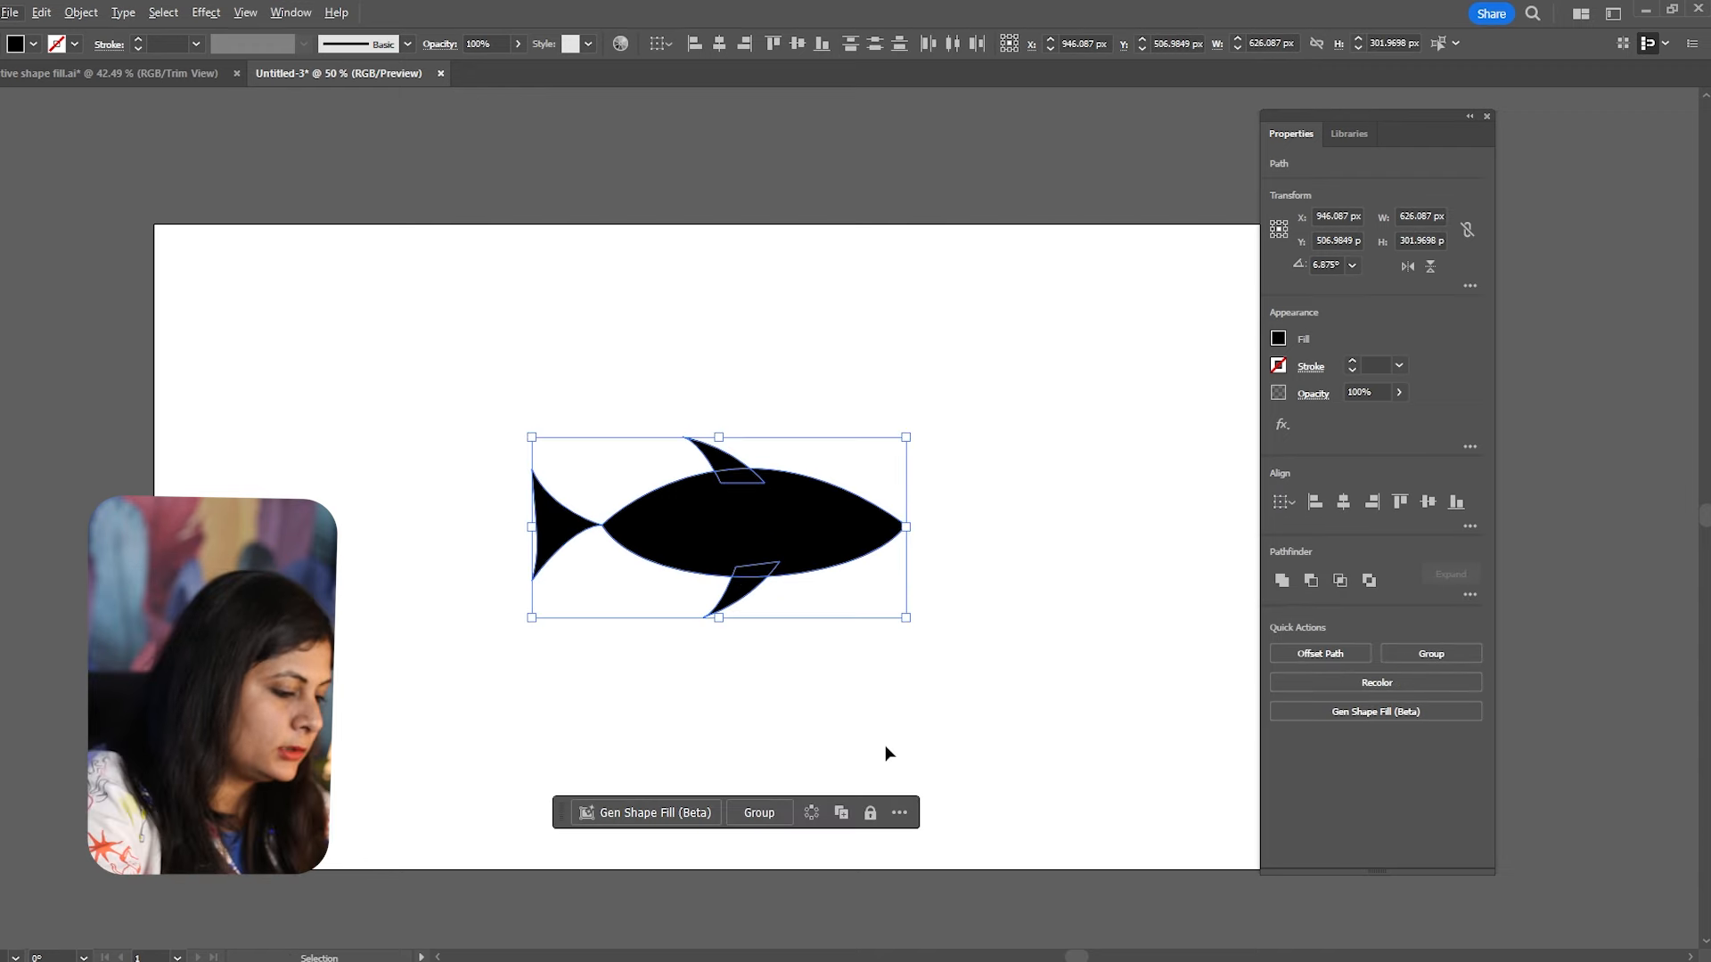
click(245, 12)
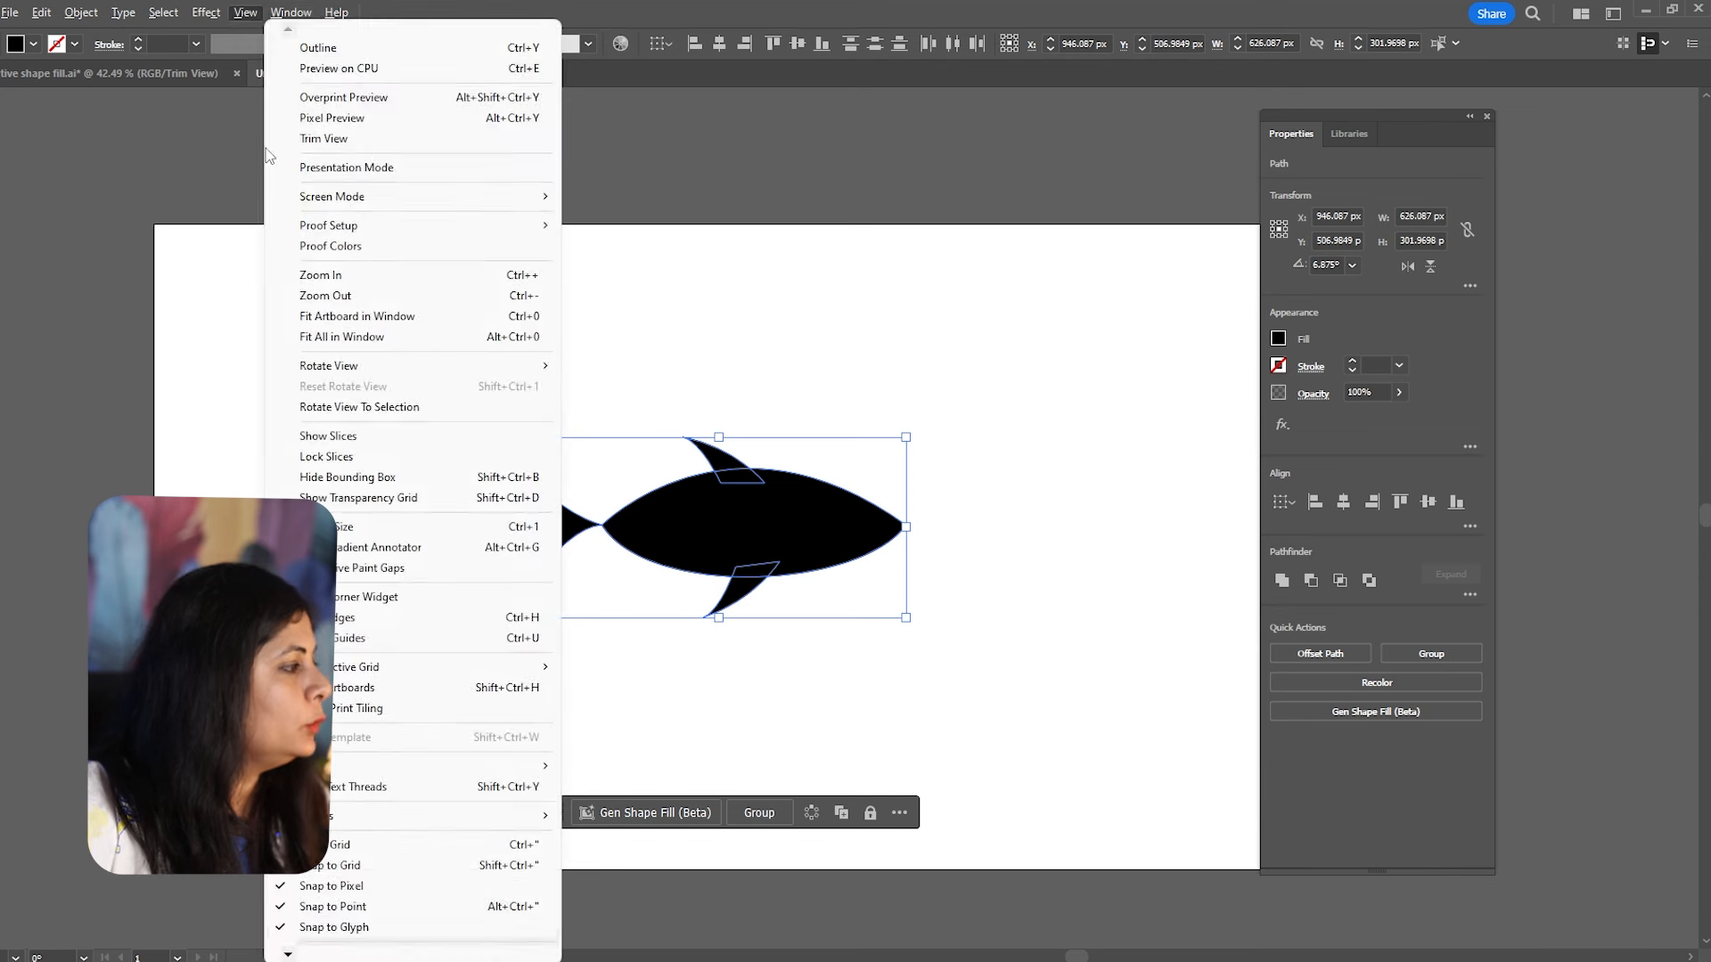
mouse_move(304, 19)
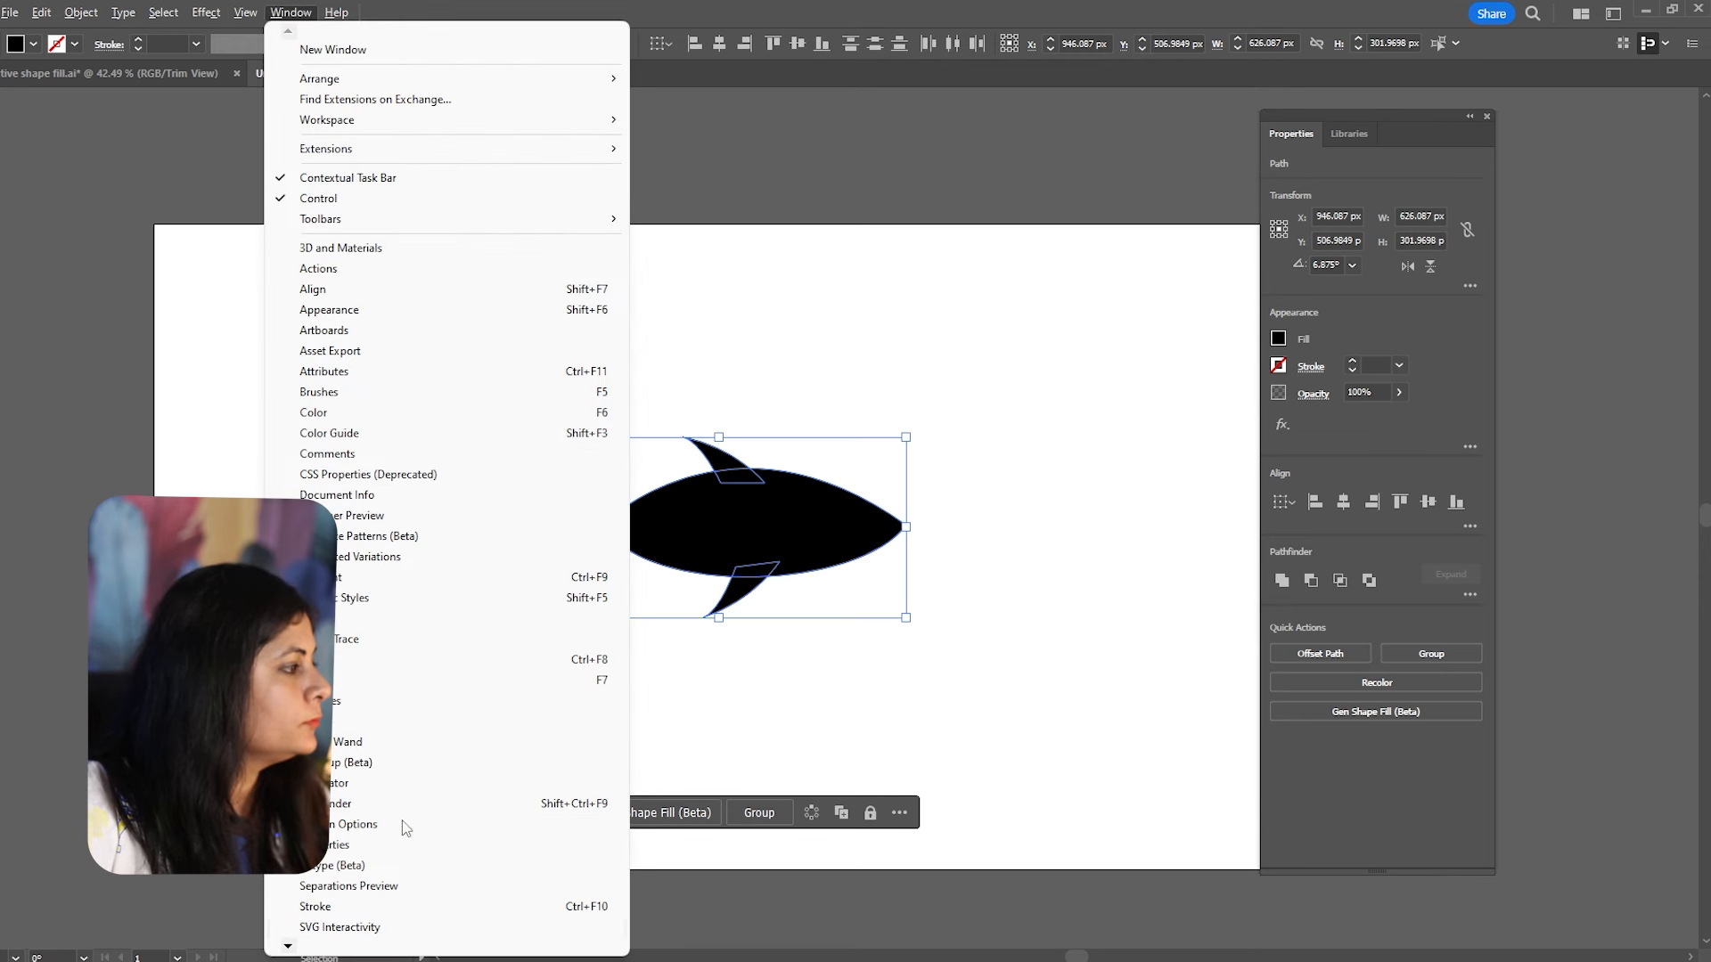
click(456, 803)
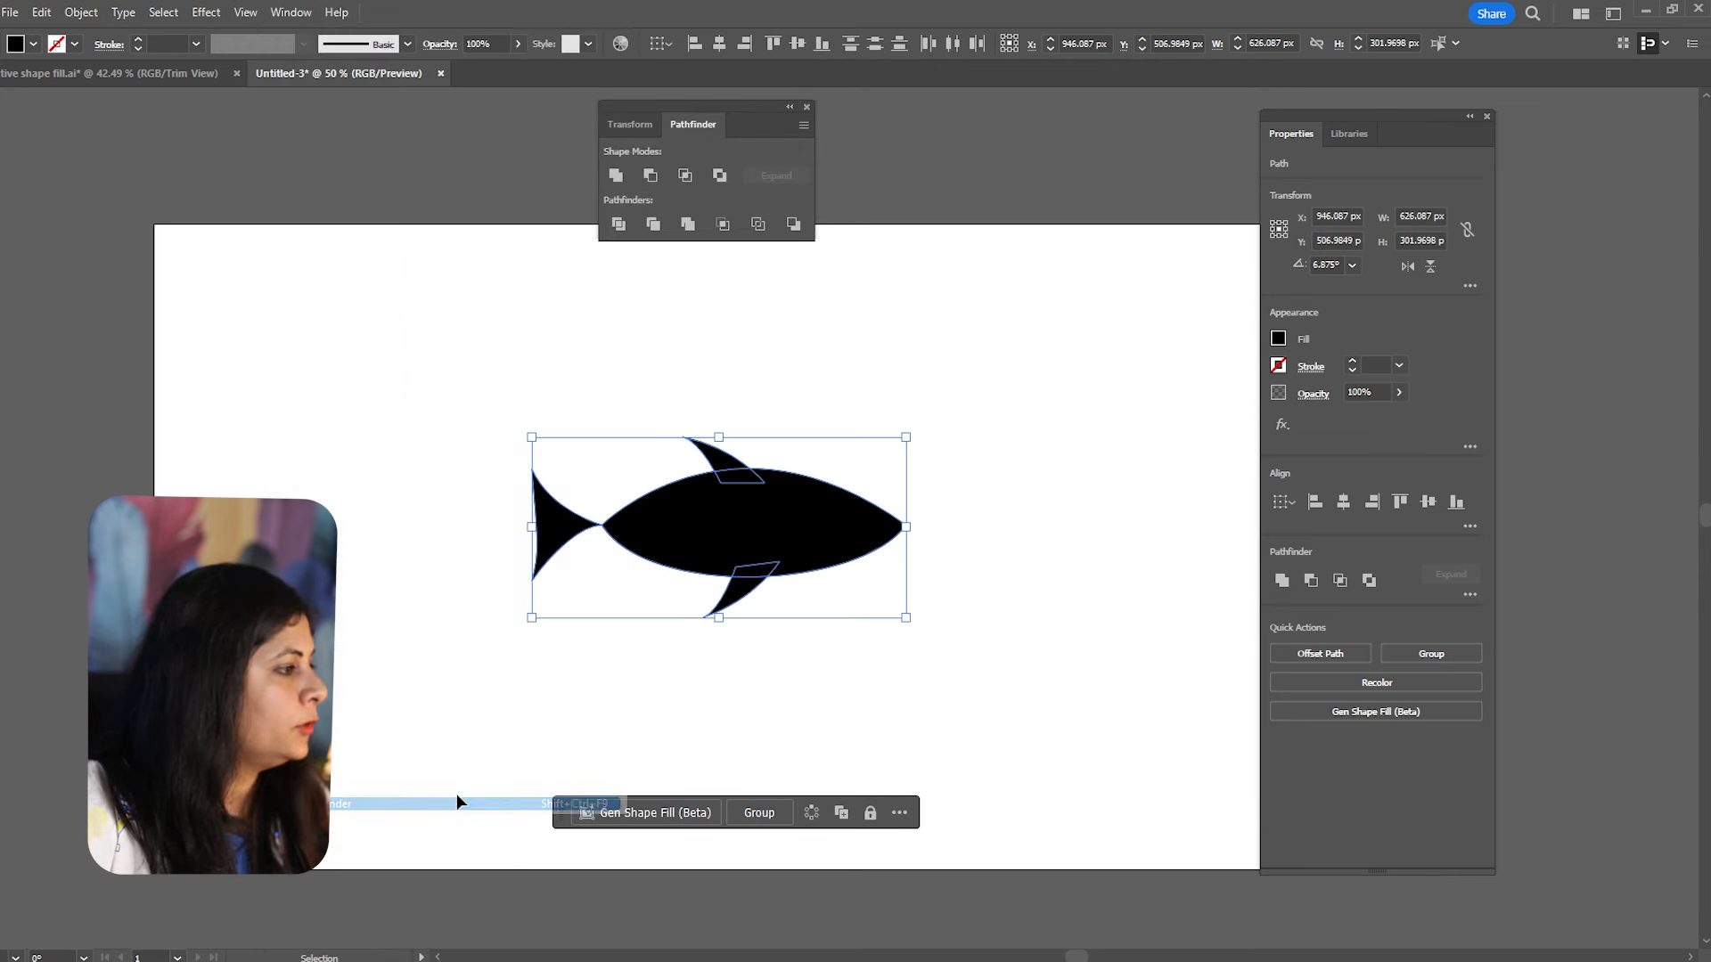
click(615, 175)
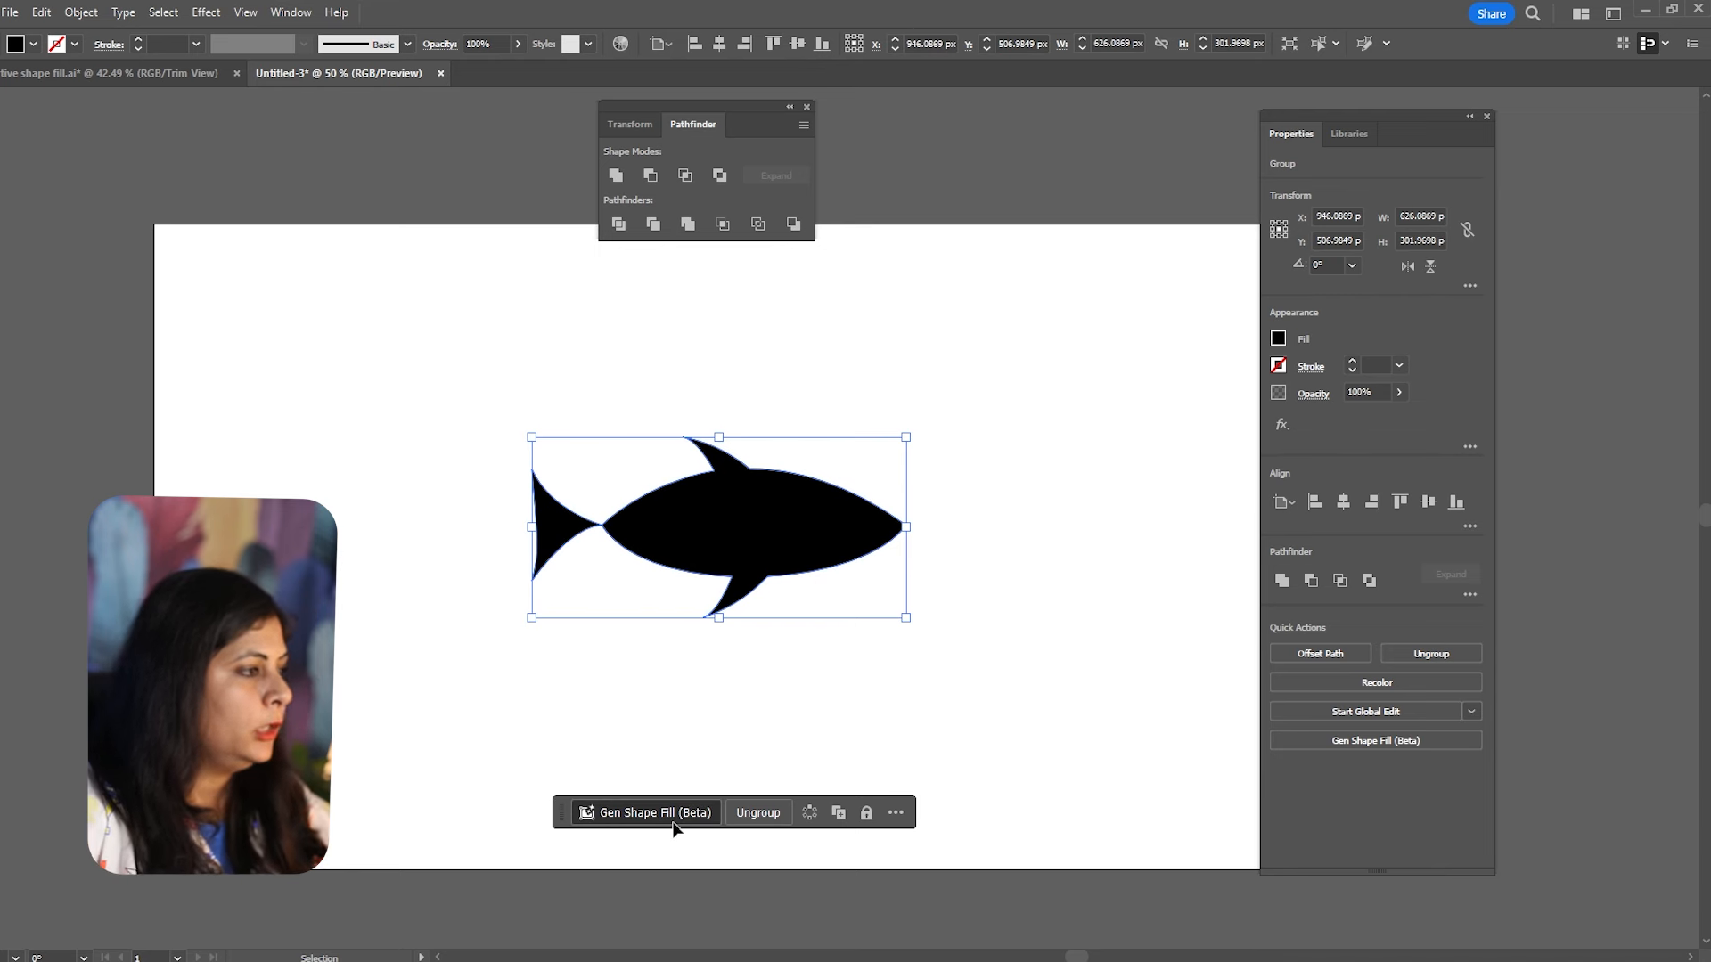
click(584, 432)
drag(447, 398, 1064, 683)
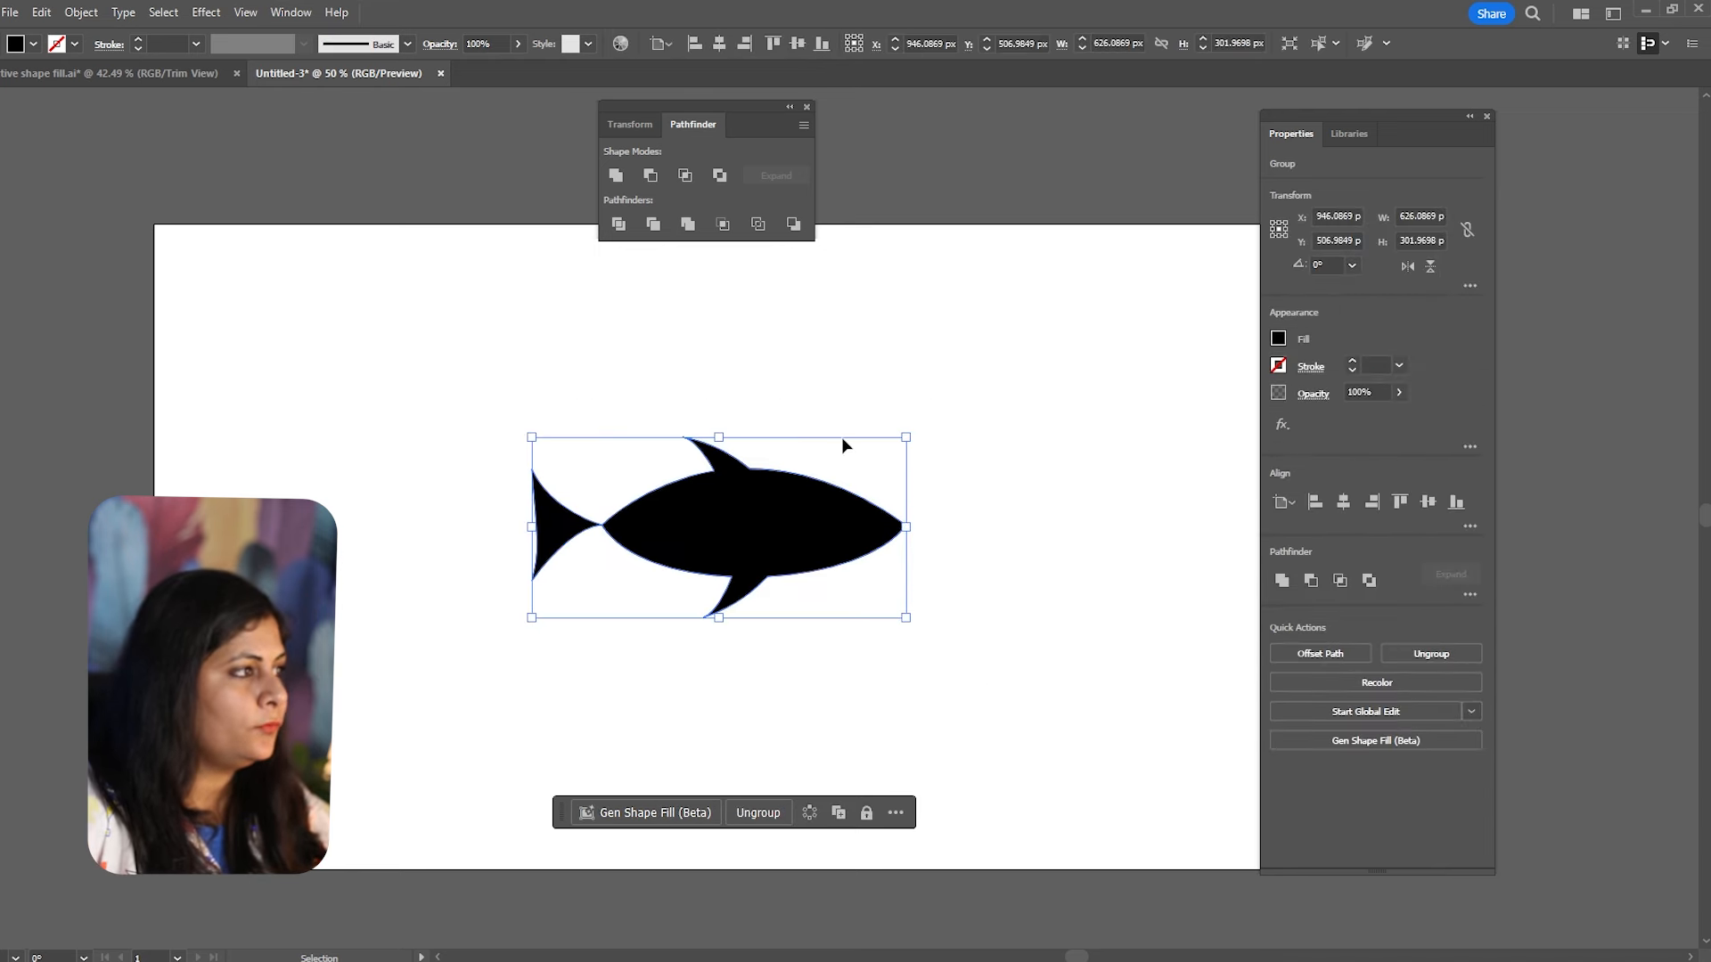
click(807, 106)
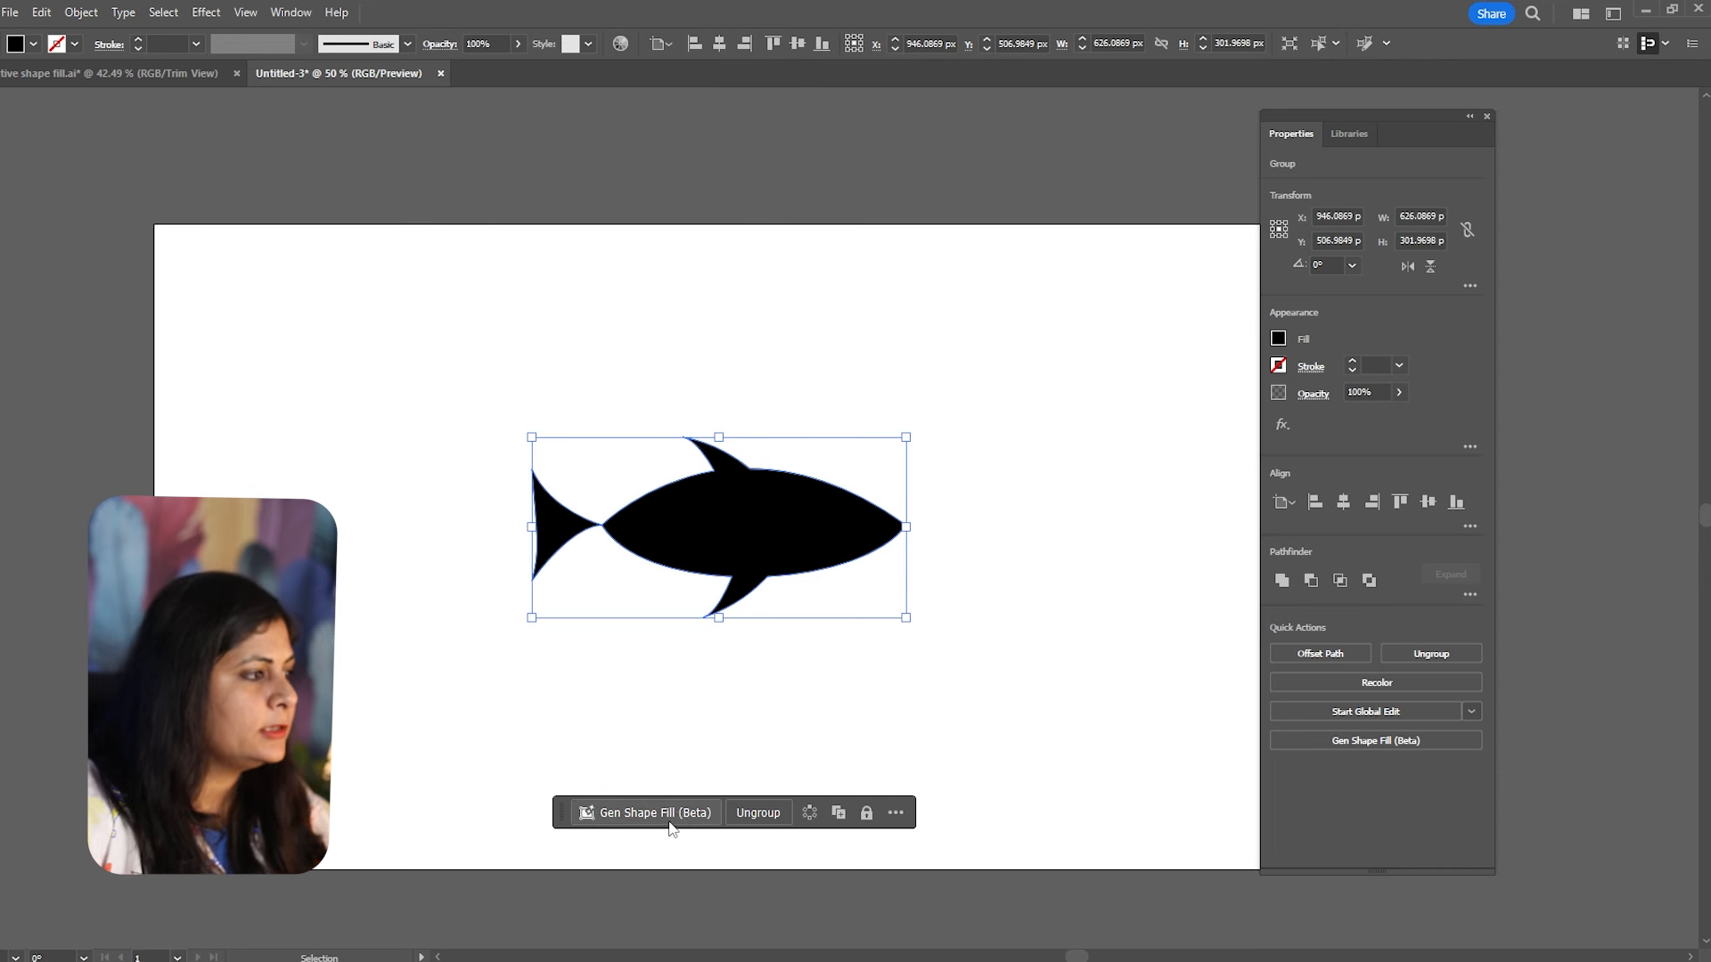
Try a Gen Shape Fill on the black fish silhouette with the prompt "colorful fish" and undo it.
click(670, 814)
click(812, 813)
click(763, 816)
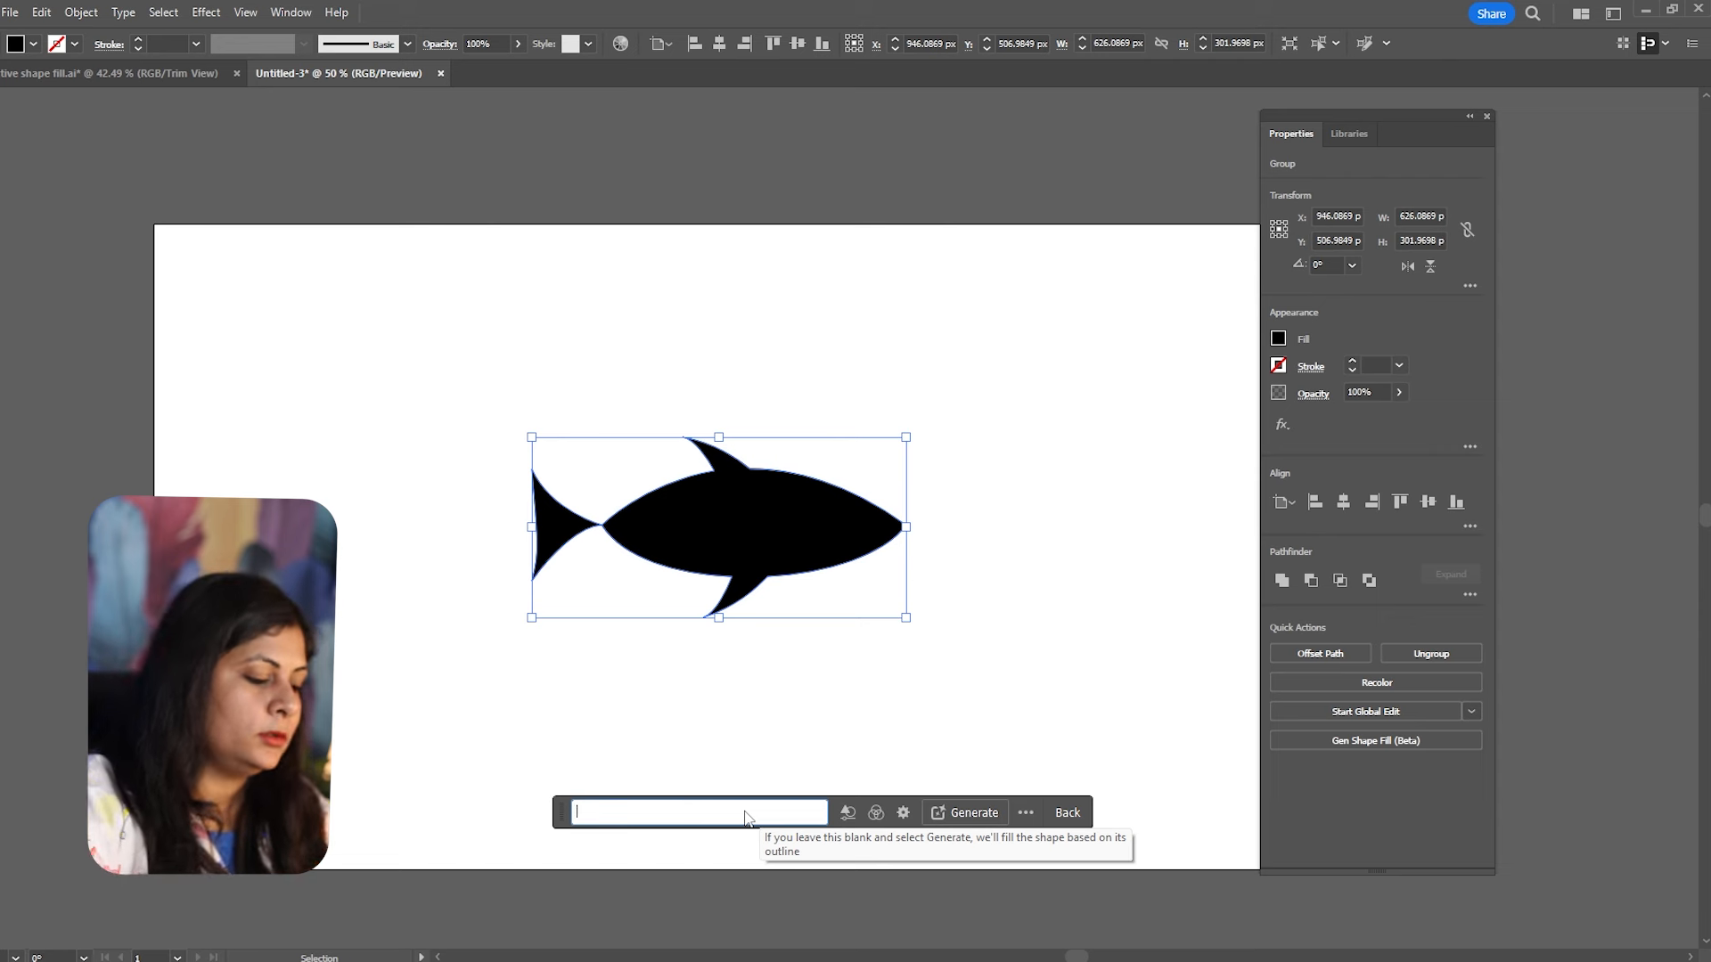
text(colorful fish)
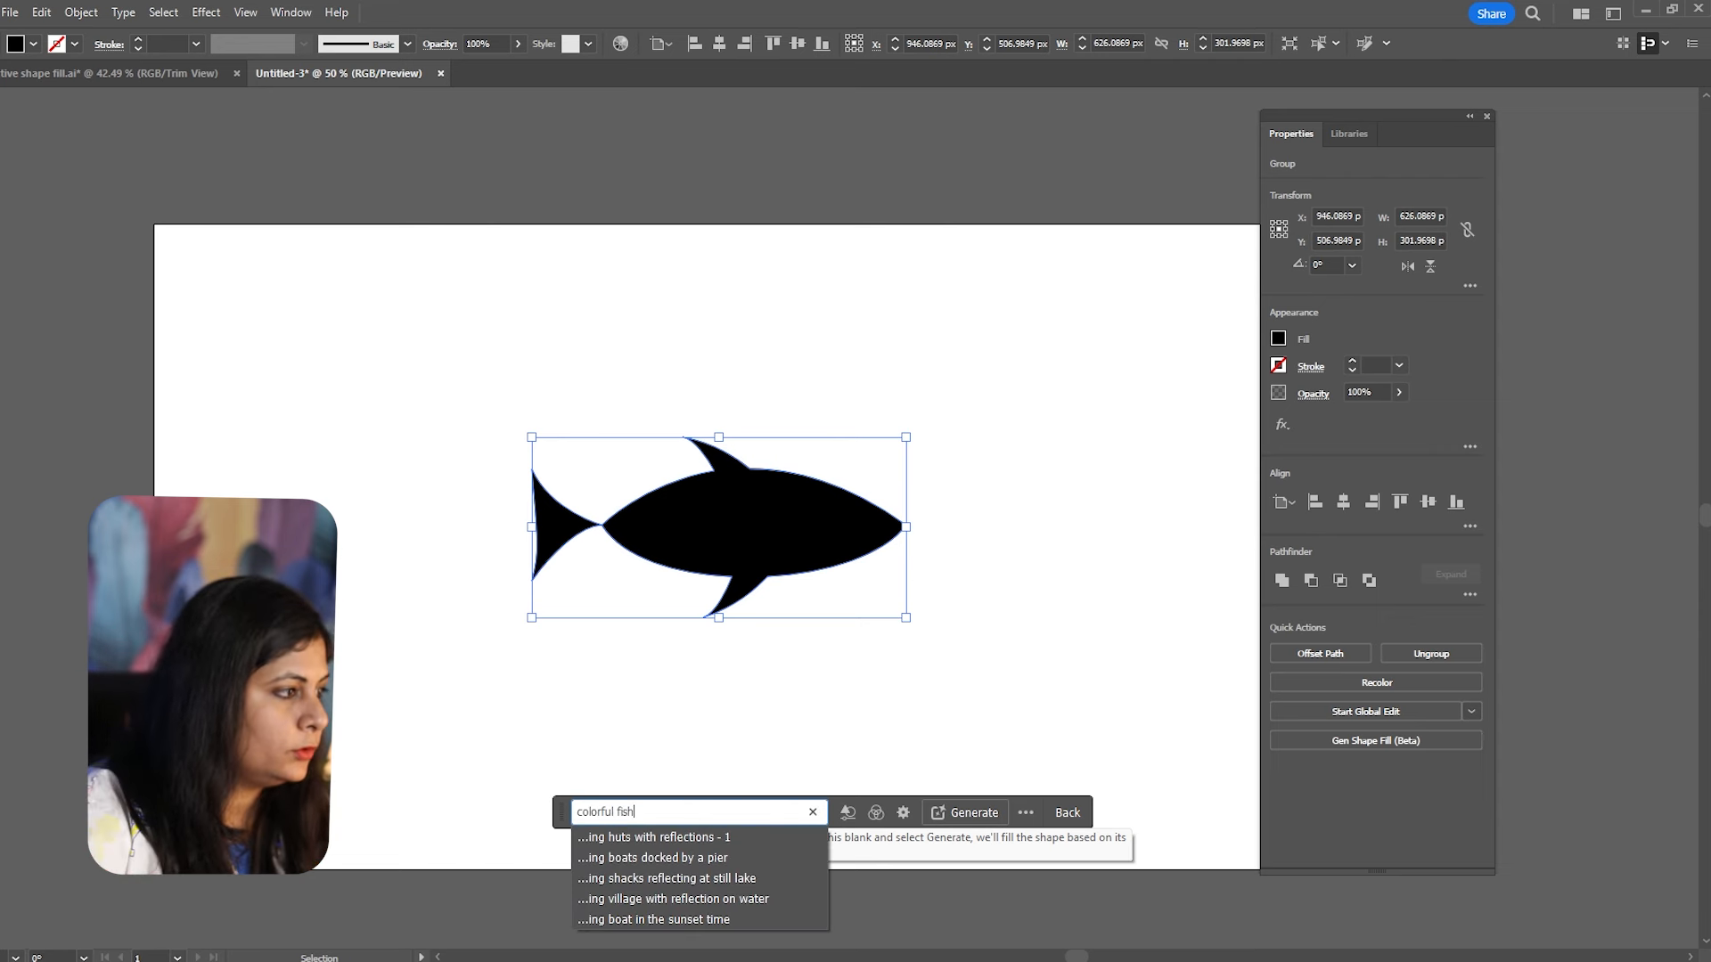
click(974, 814)
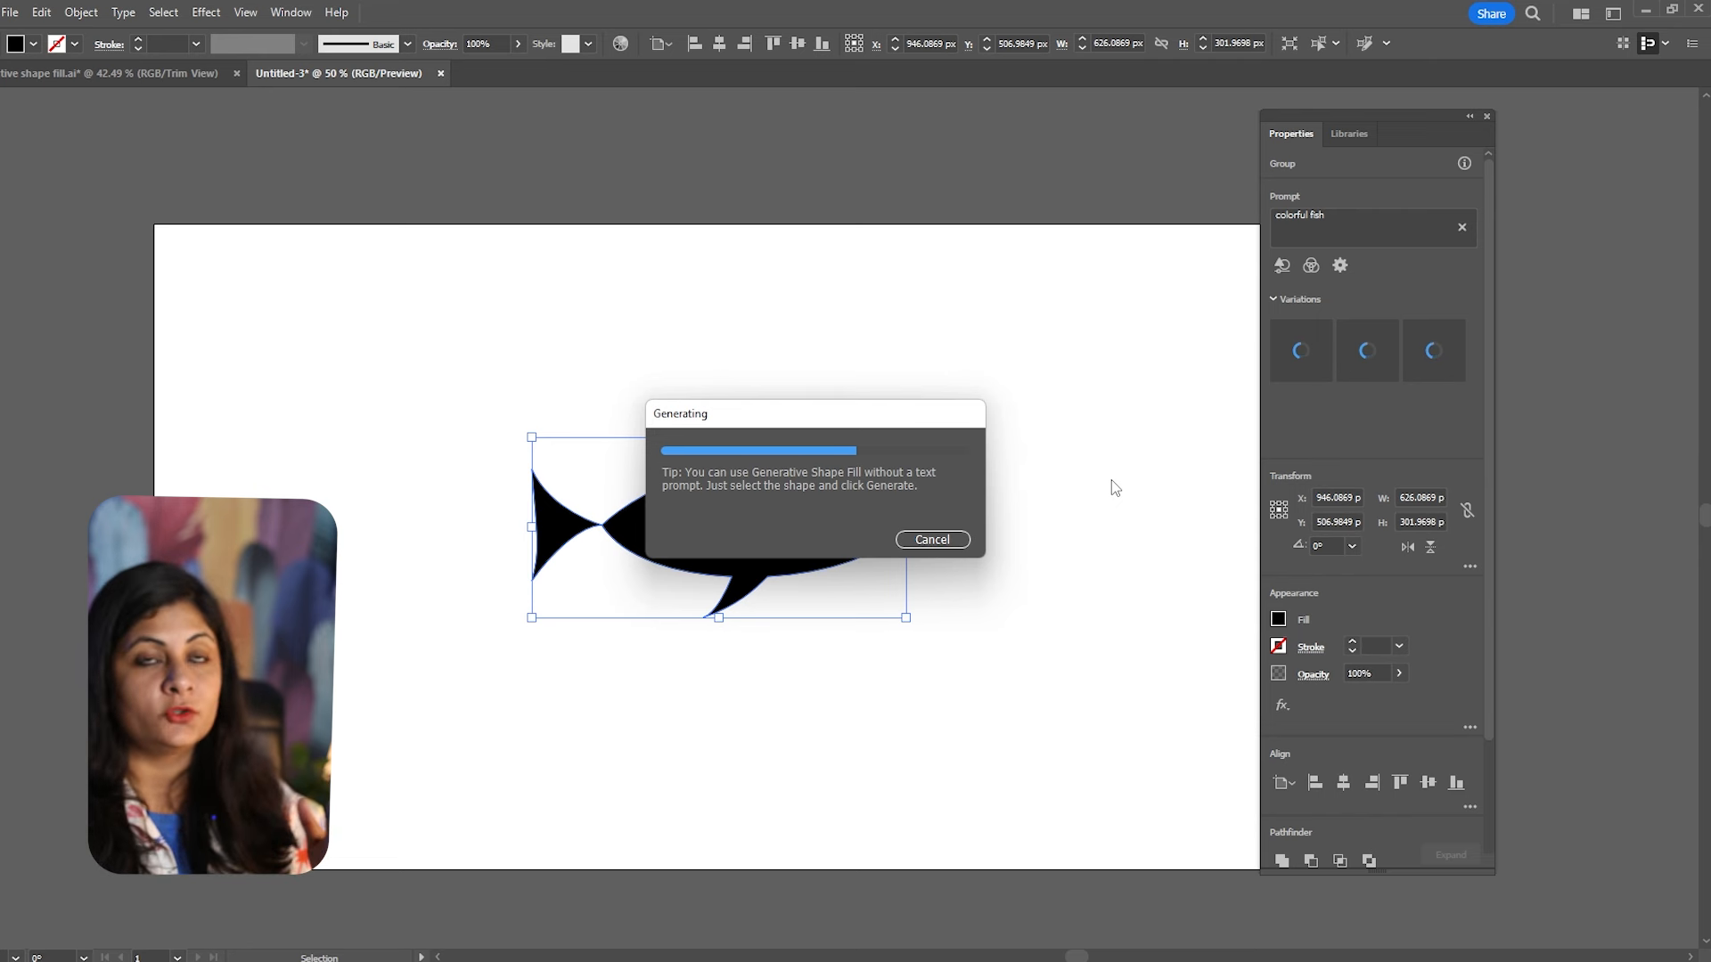
drag(894, 419, 1081, 264)
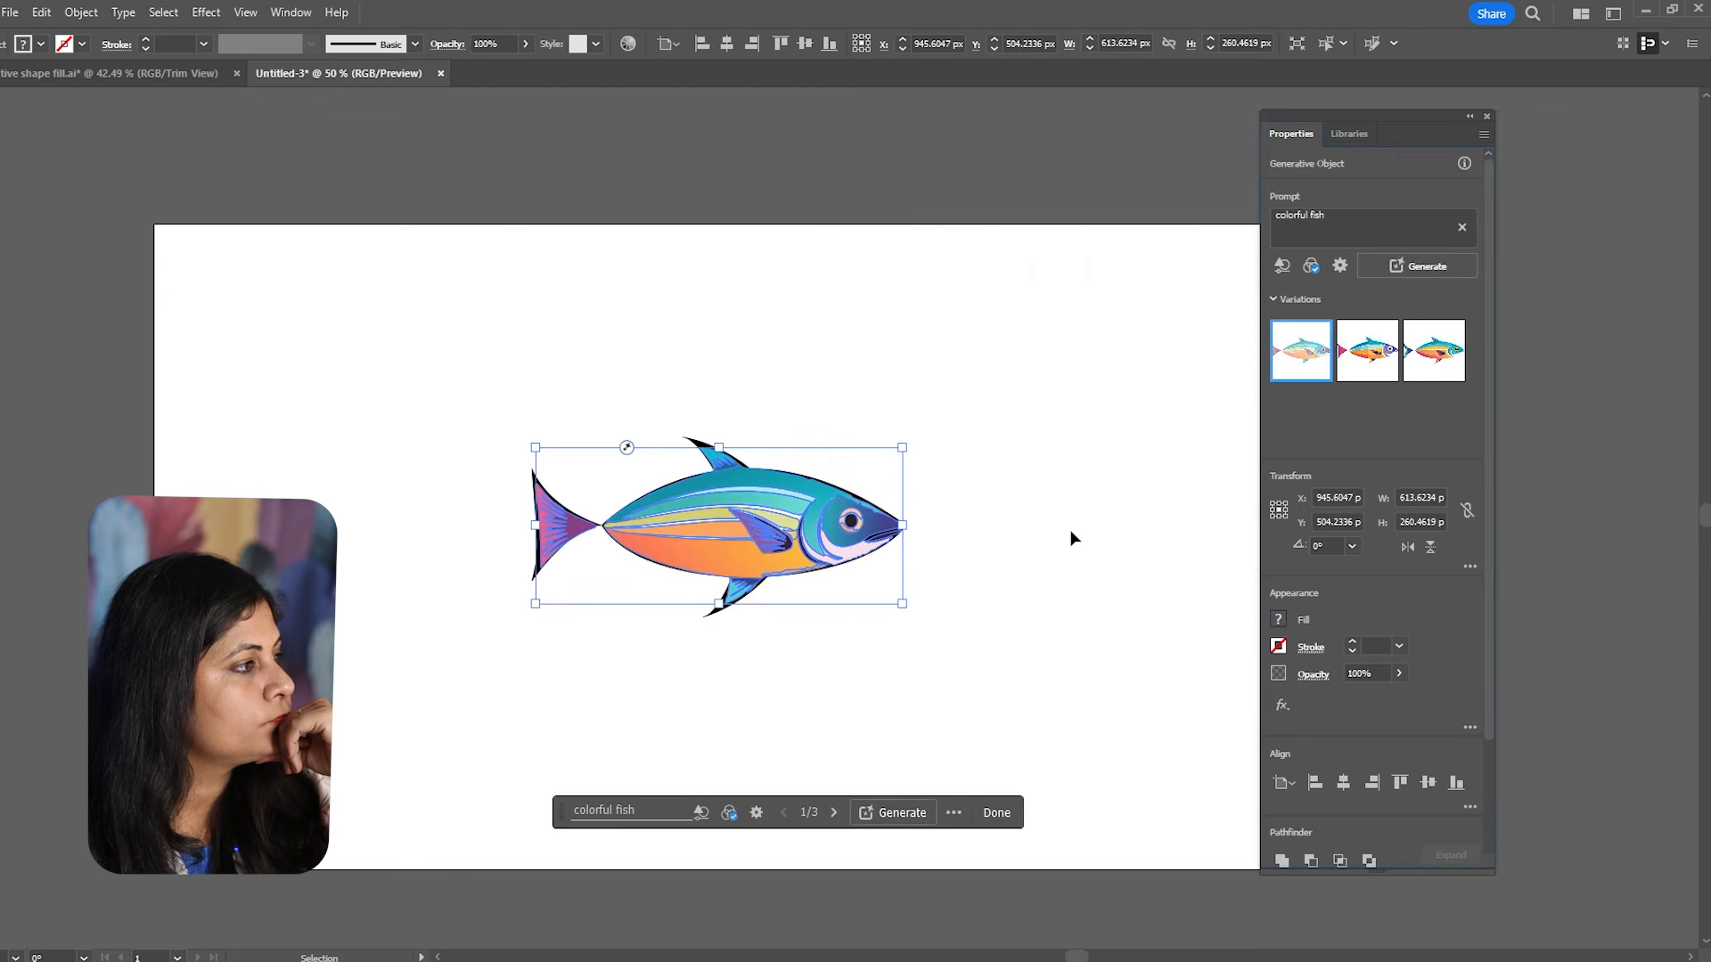
click(796, 673)
click(773, 543)
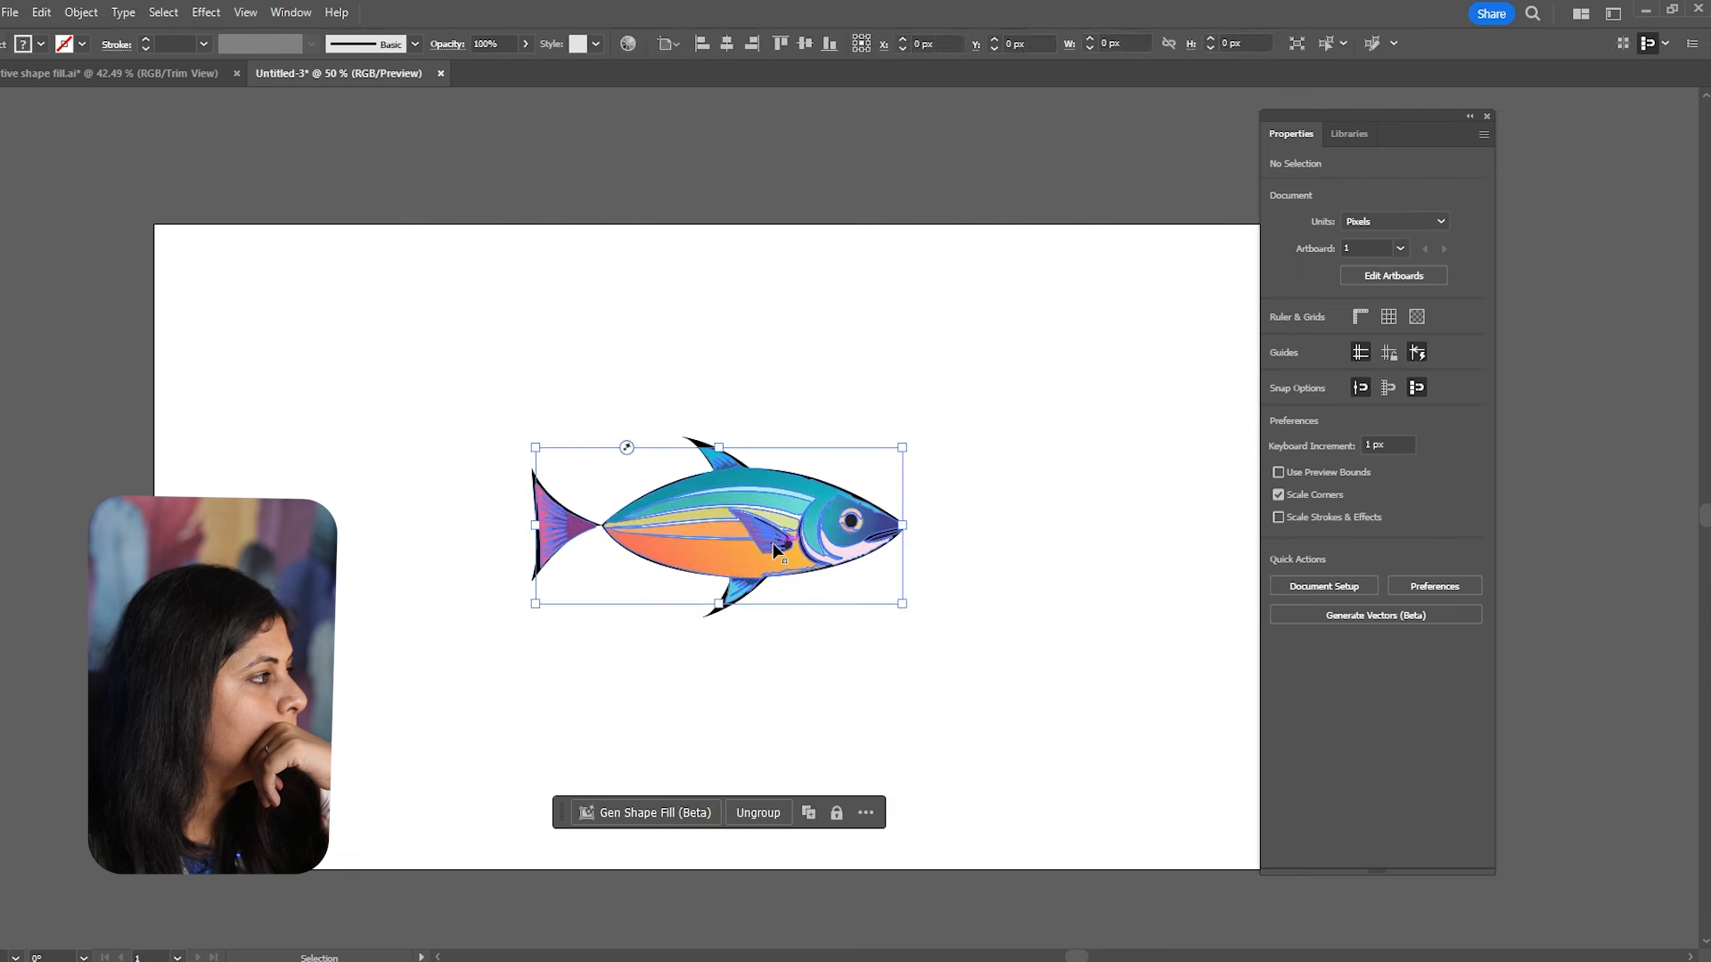
key(ctrl+z)
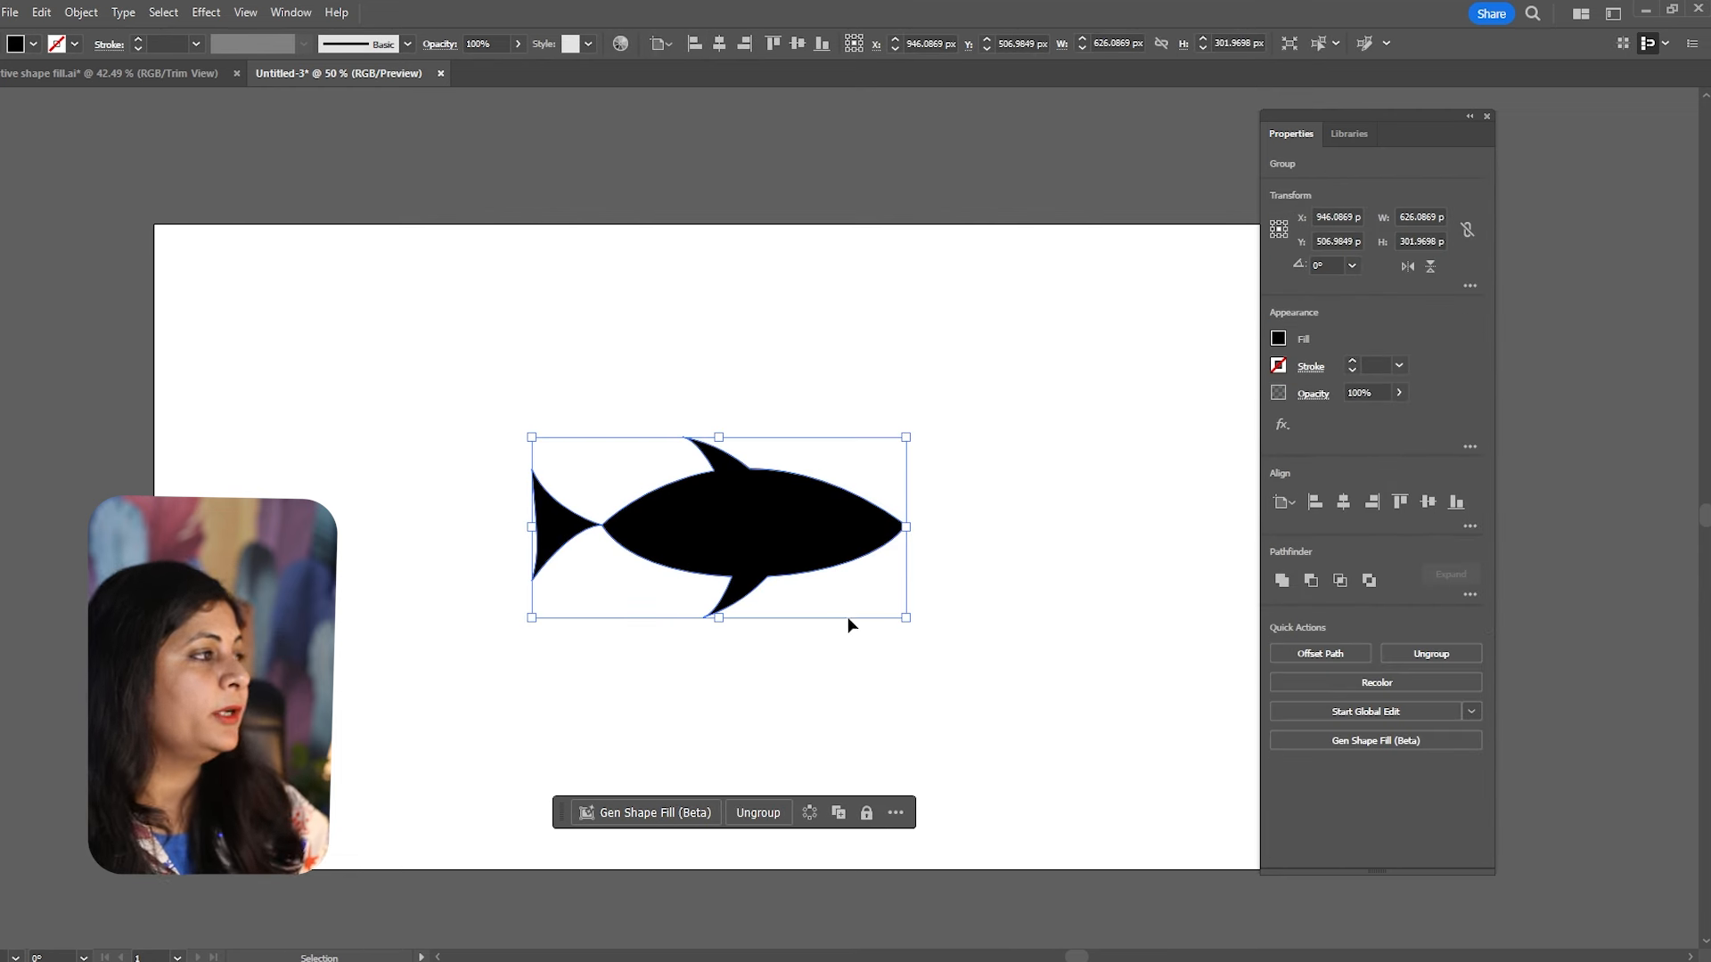
Remove the silhouette's black fill and generate a Gen Shape Fill with the prompt "colorful fish".
key(/)
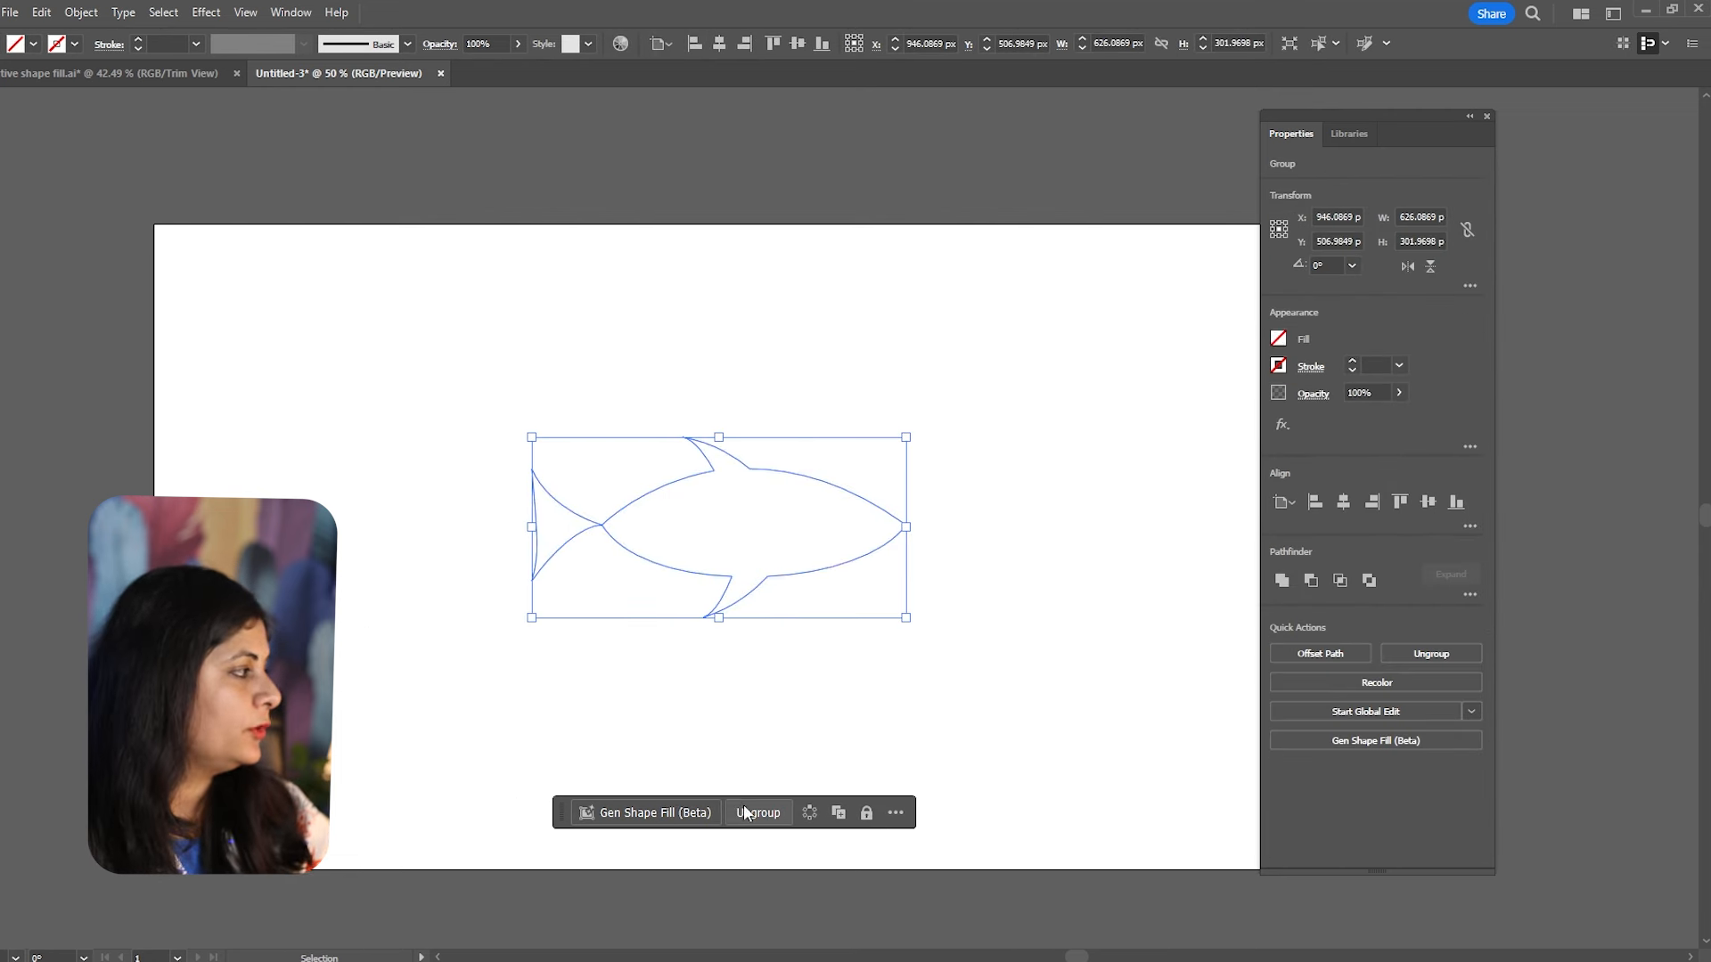
click(685, 812)
click(958, 814)
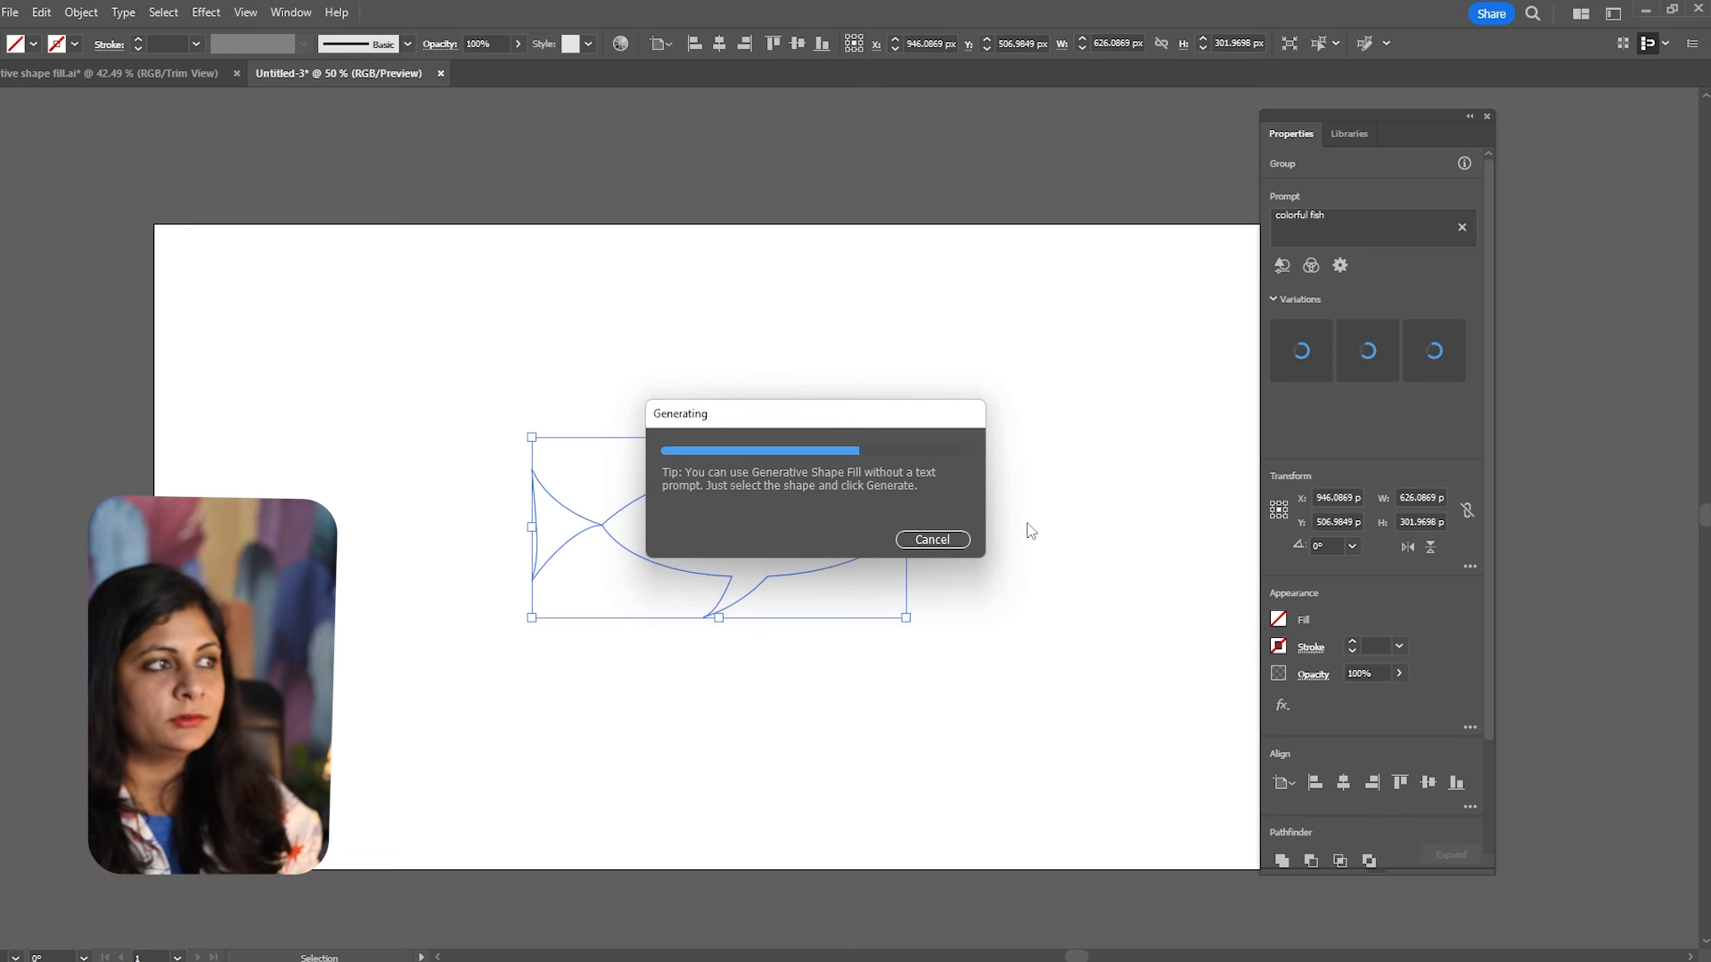
click(973, 394)
scroll(838, 490, up, 2)
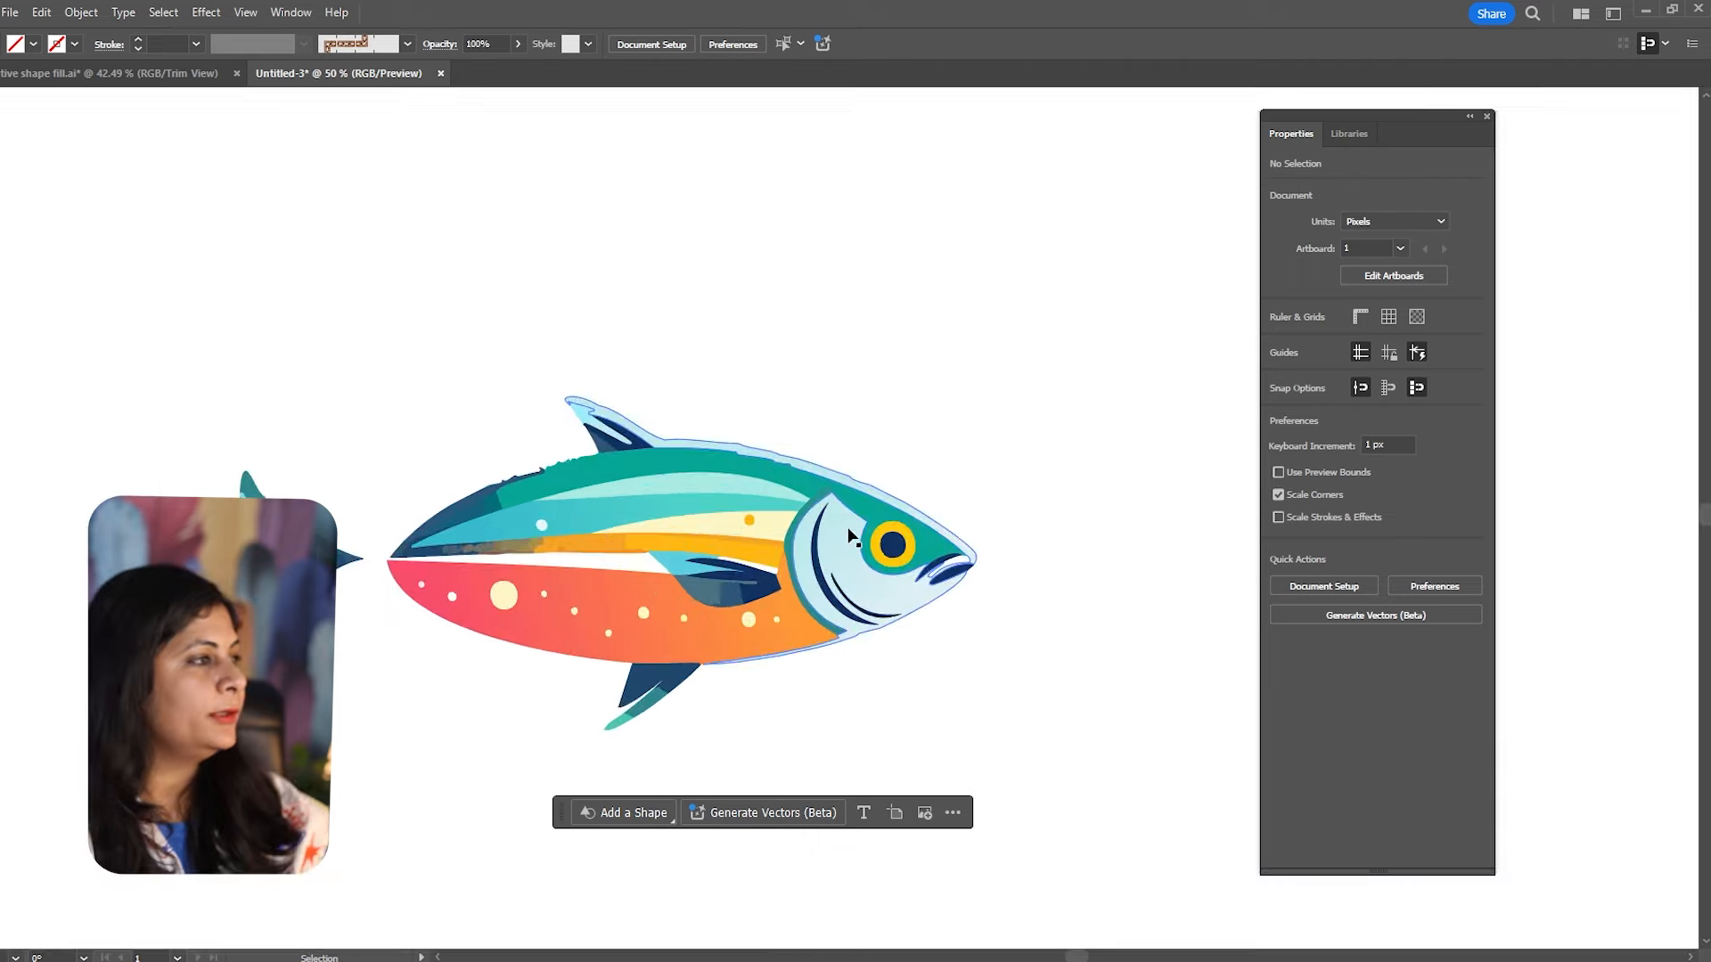
scroll(619, 478, down, 2)
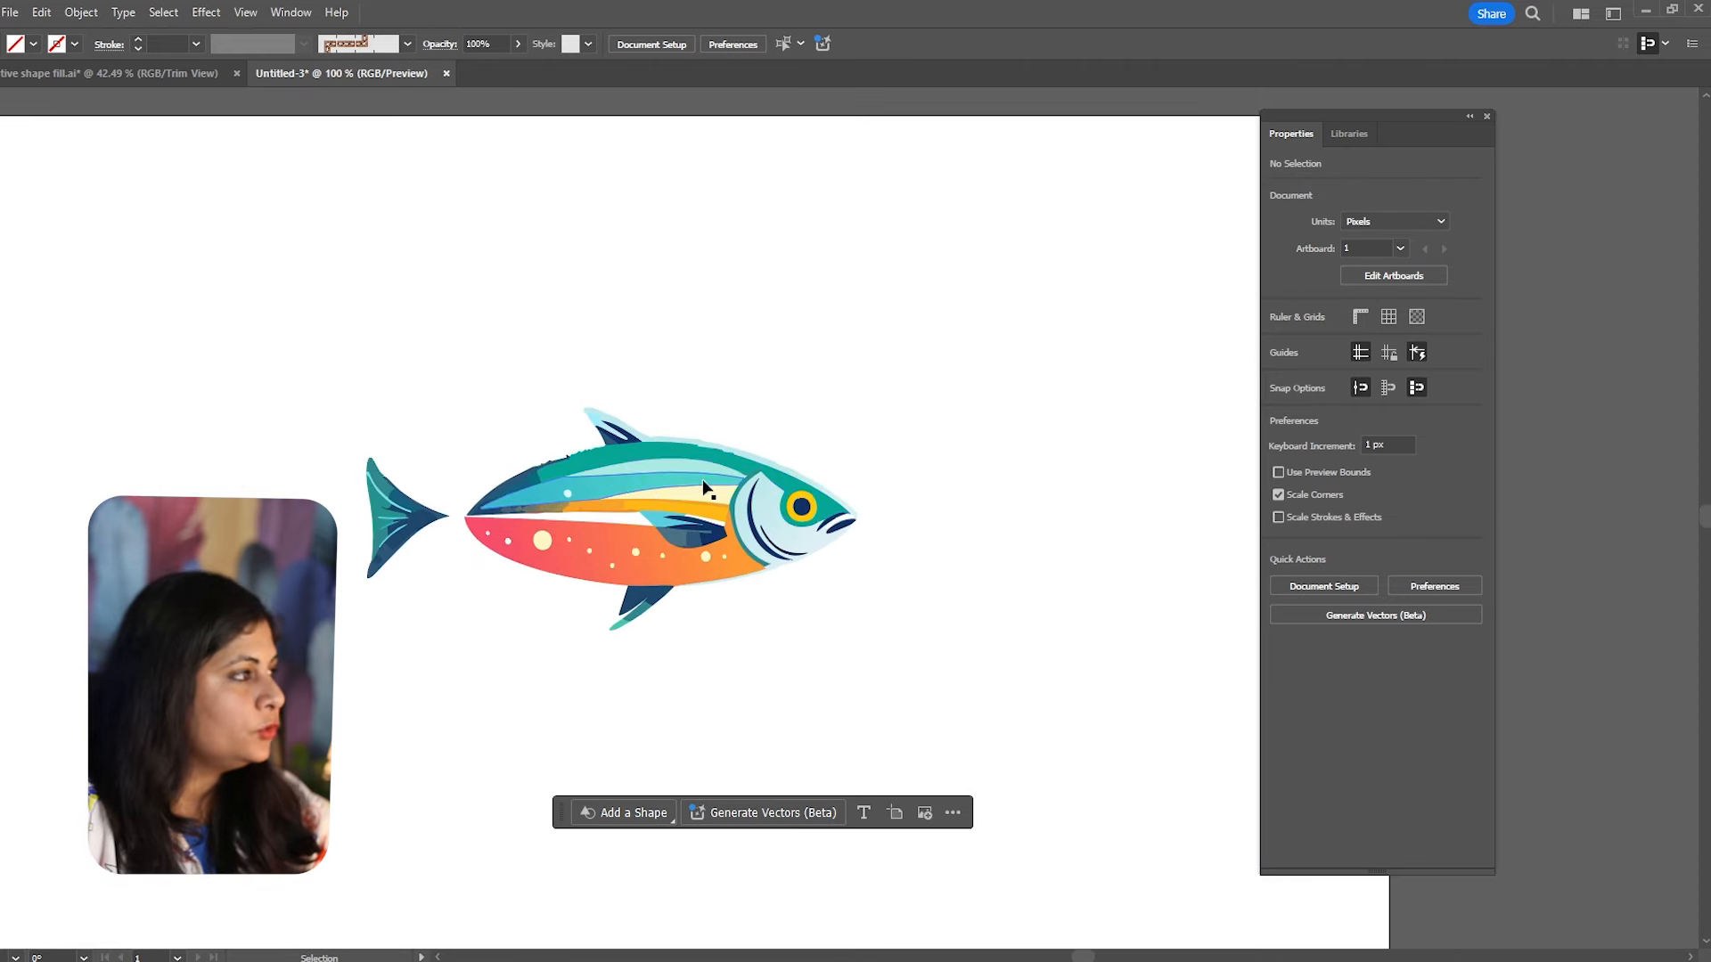
Select the generated fish and try its second variation, checking the details up close.
click(718, 508)
scroll(720, 505, down, 2)
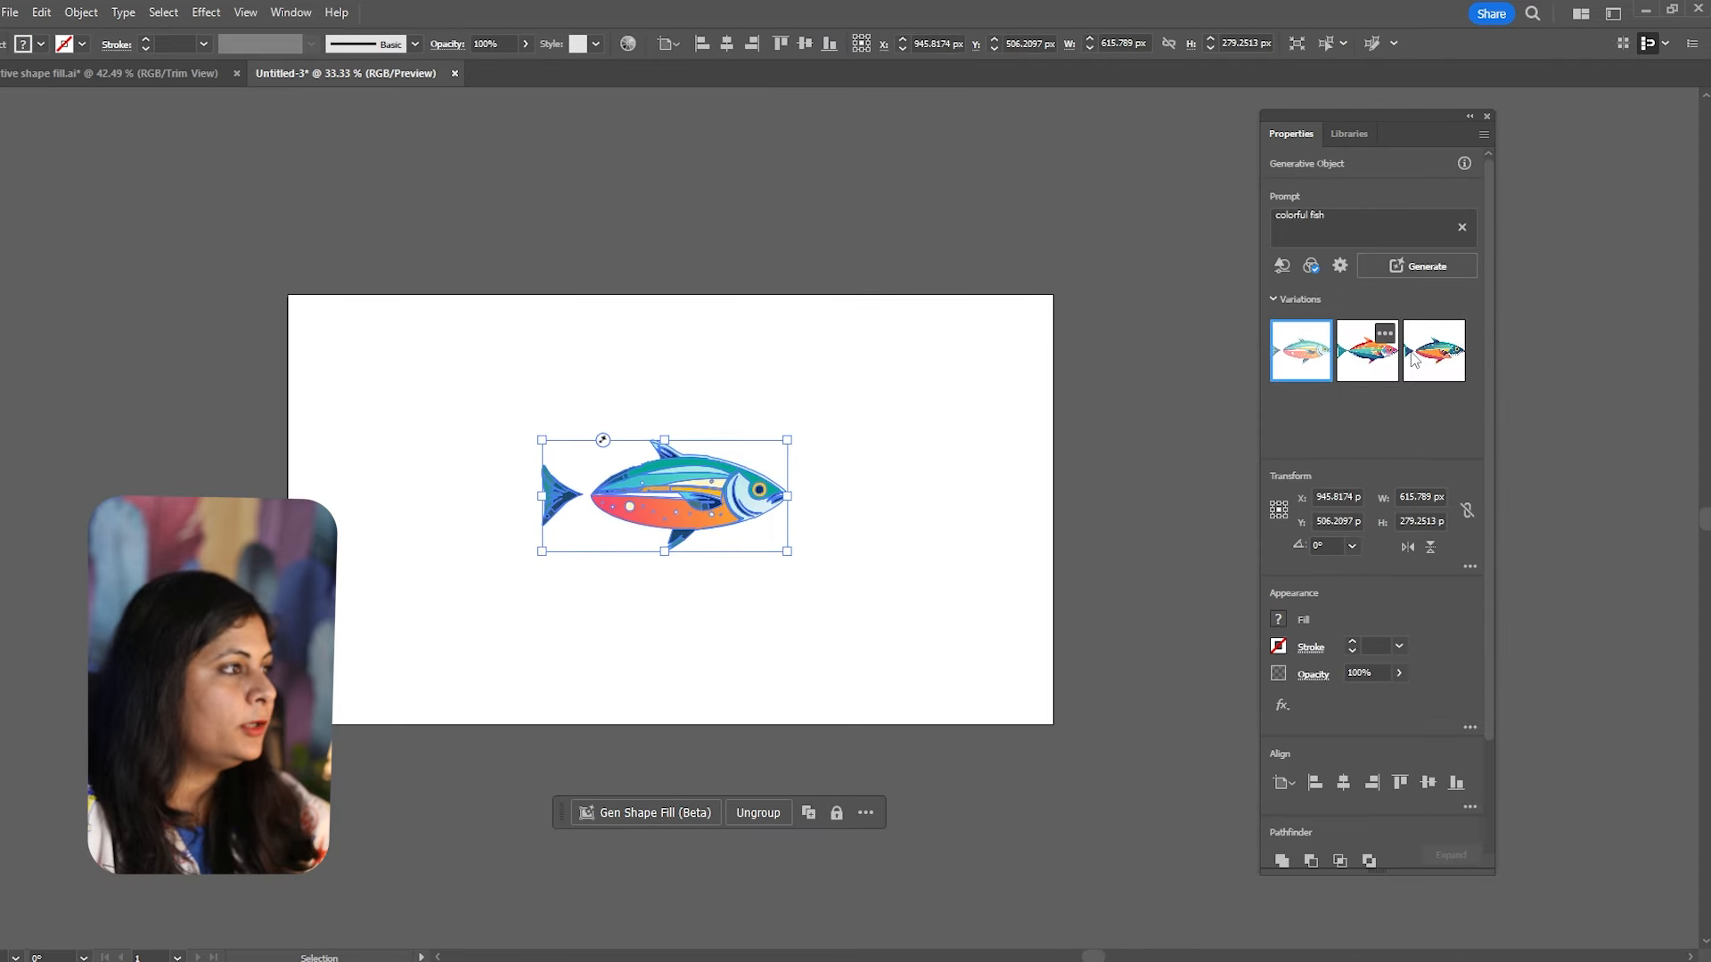
click(1368, 350)
scroll(716, 487, up, 1)
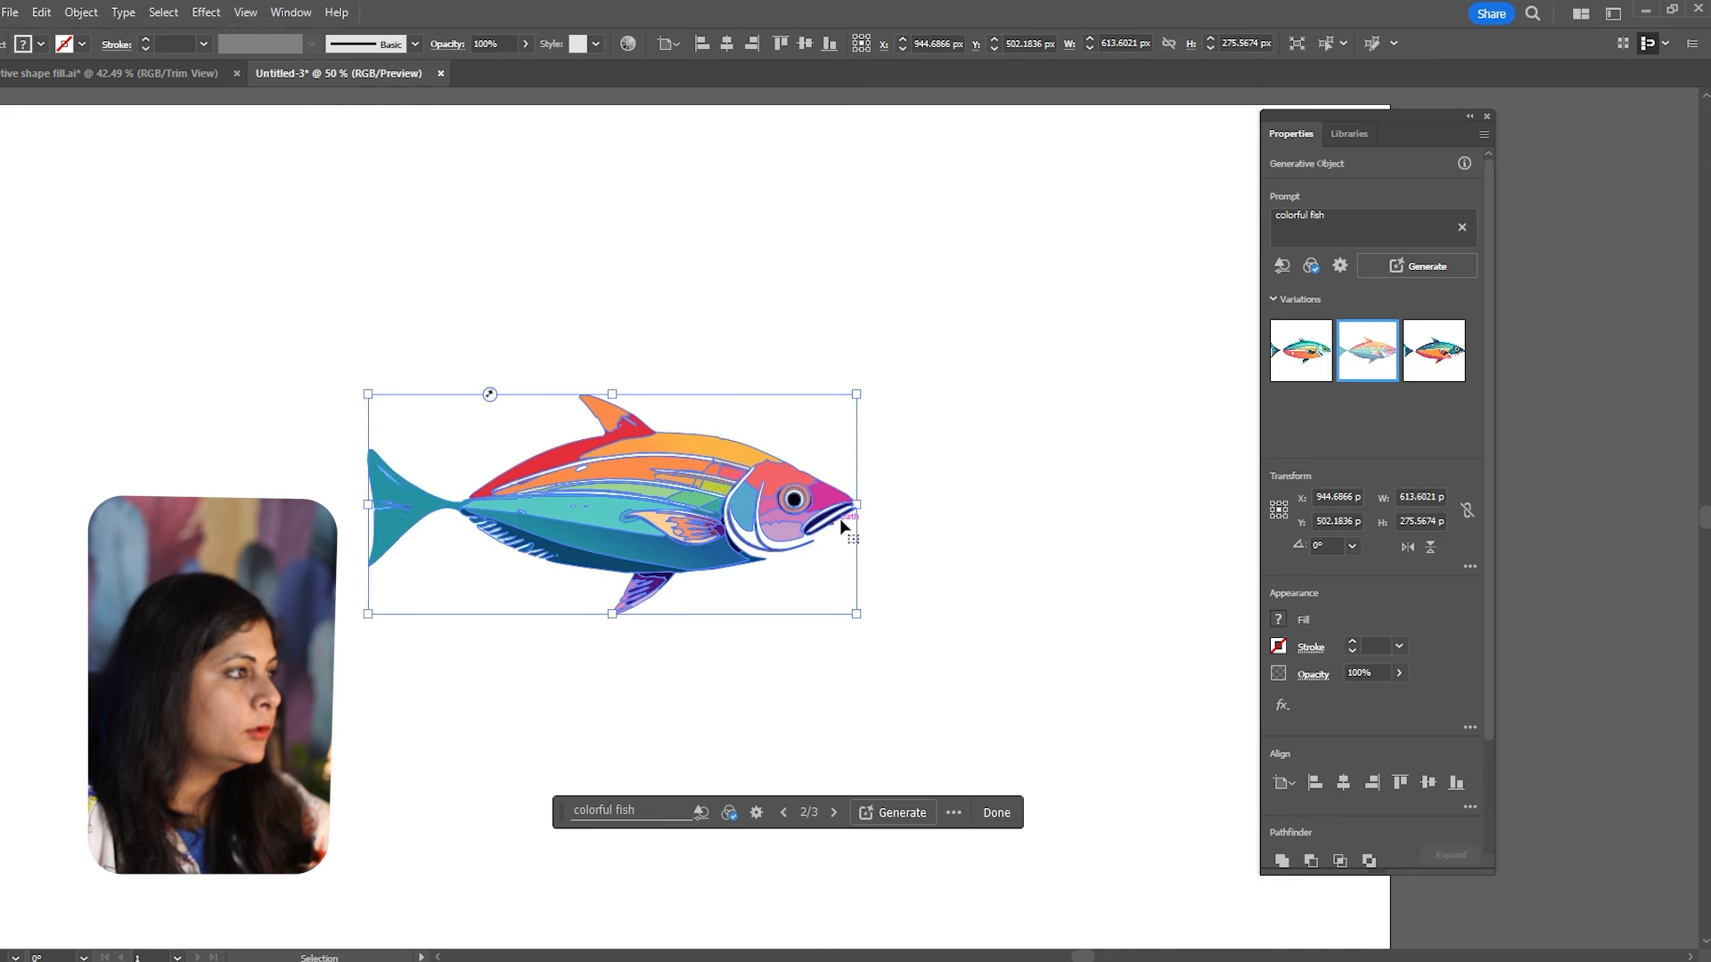
scroll(665, 474, up, 1)
scroll(664, 474, down, 1)
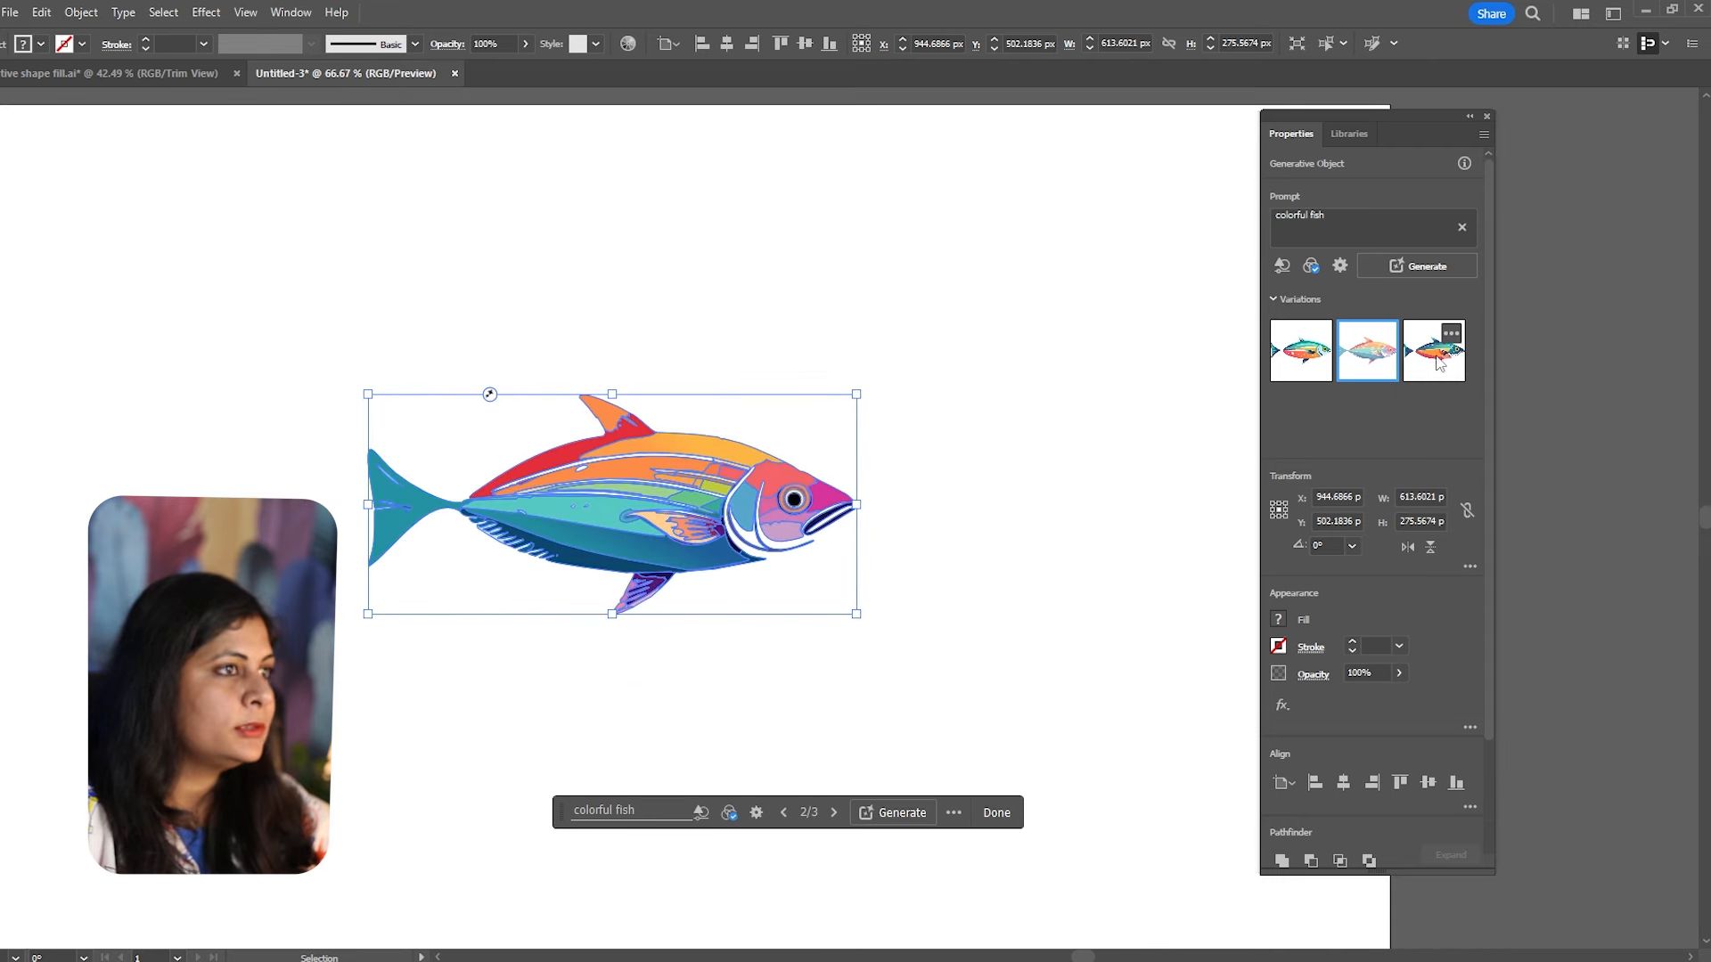
Apply the third variation to the fish and deselect it.
click(1438, 361)
click(703, 360)
scroll(709, 451, down, 1)
scroll(825, 436, down, 1)
click(665, 515)
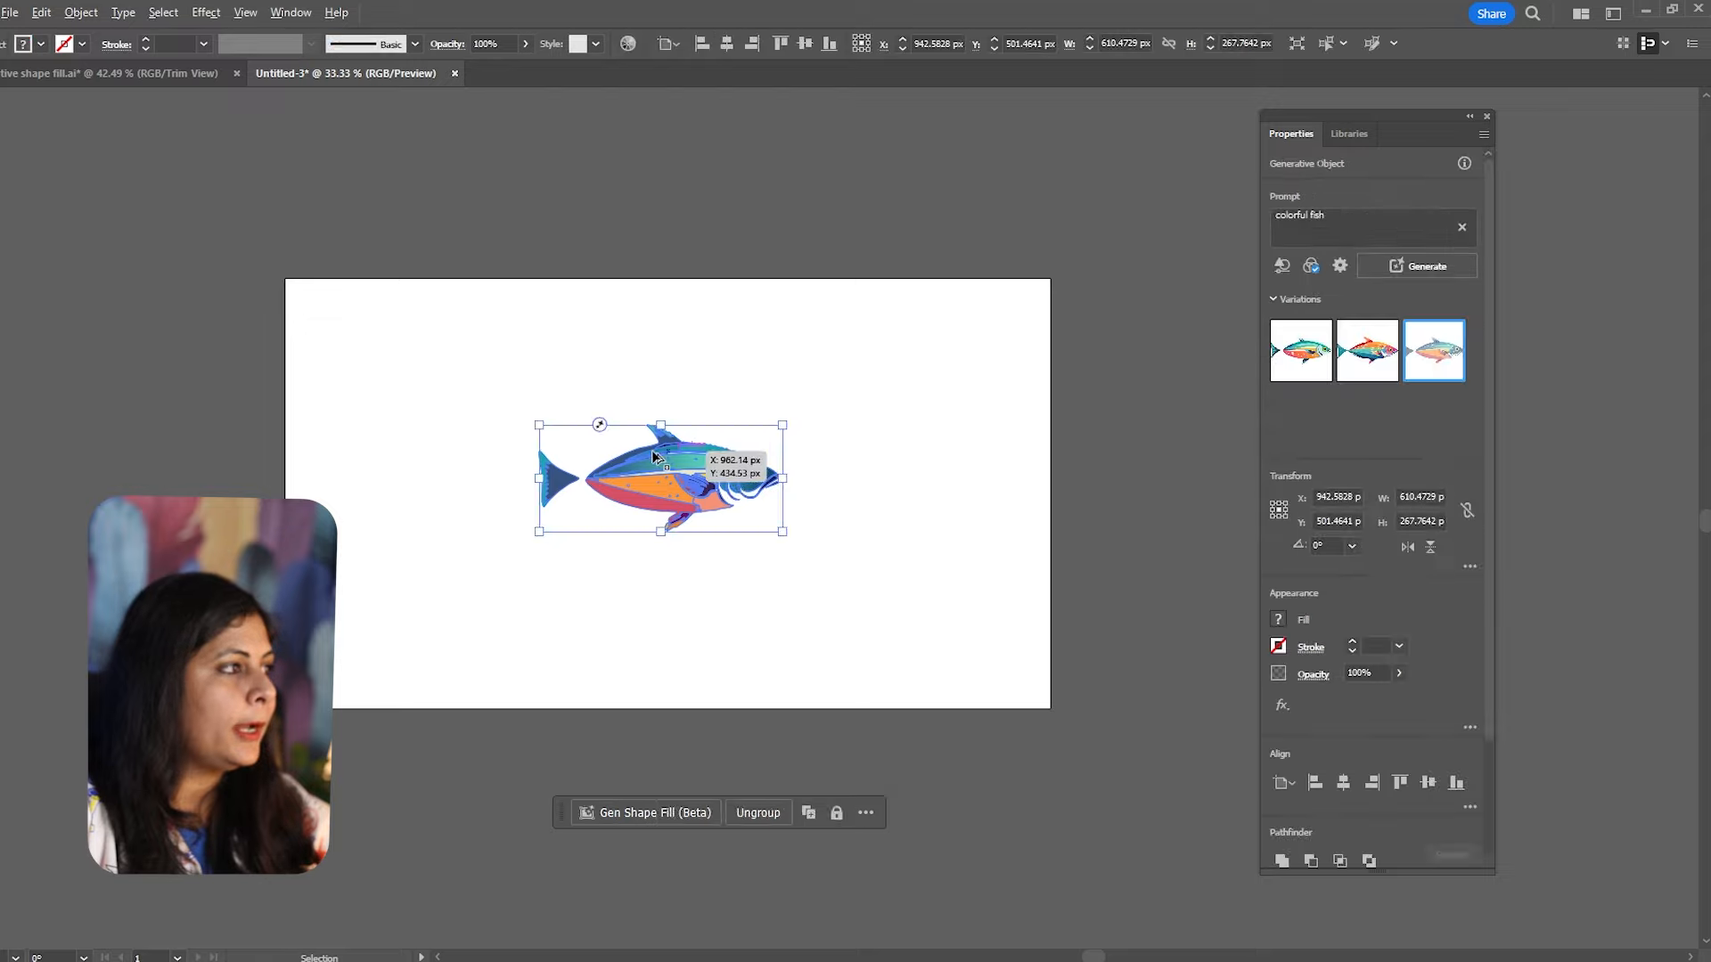
scroll(653, 451, up, 3)
click(805, 382)
Try moving the thin dark teal strip on the fish's side upward and undo the move.
scroll(641, 522, up, 4)
key(a)
drag(588, 486, 588, 316)
key(ctrl+z)
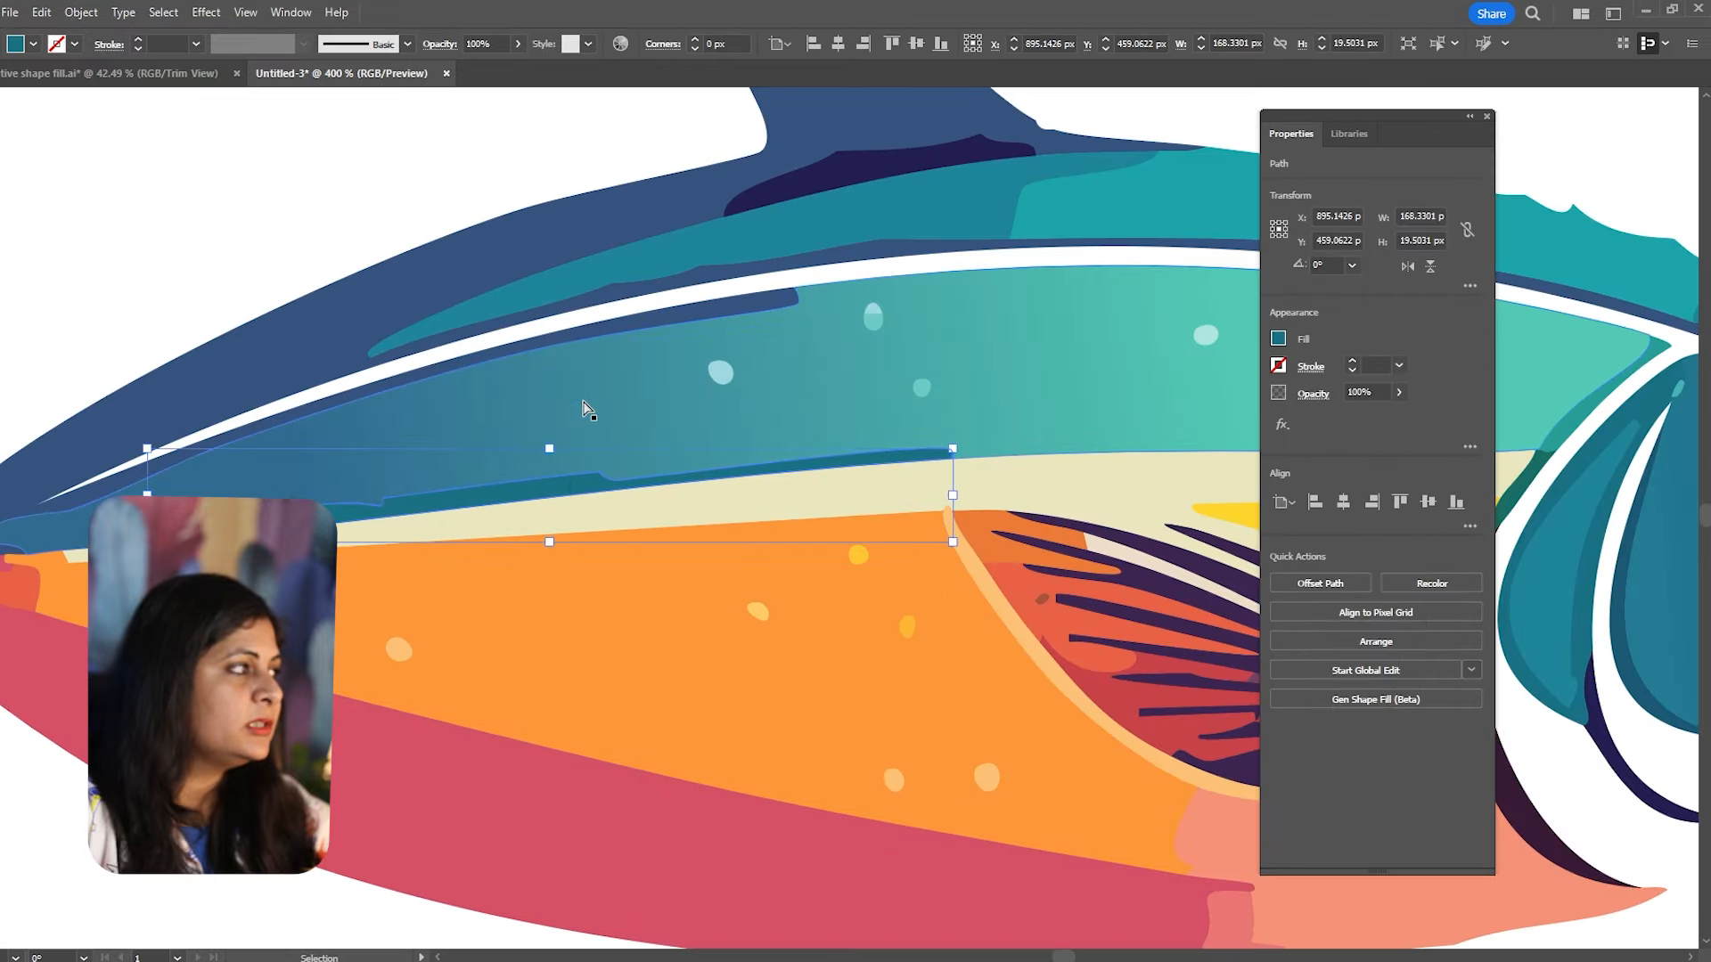
Try moving the teal strip up over the fish's back, restore its position, and deselect the artwork.
scroll(584, 404, down, 2)
scroll(527, 453, up, 2)
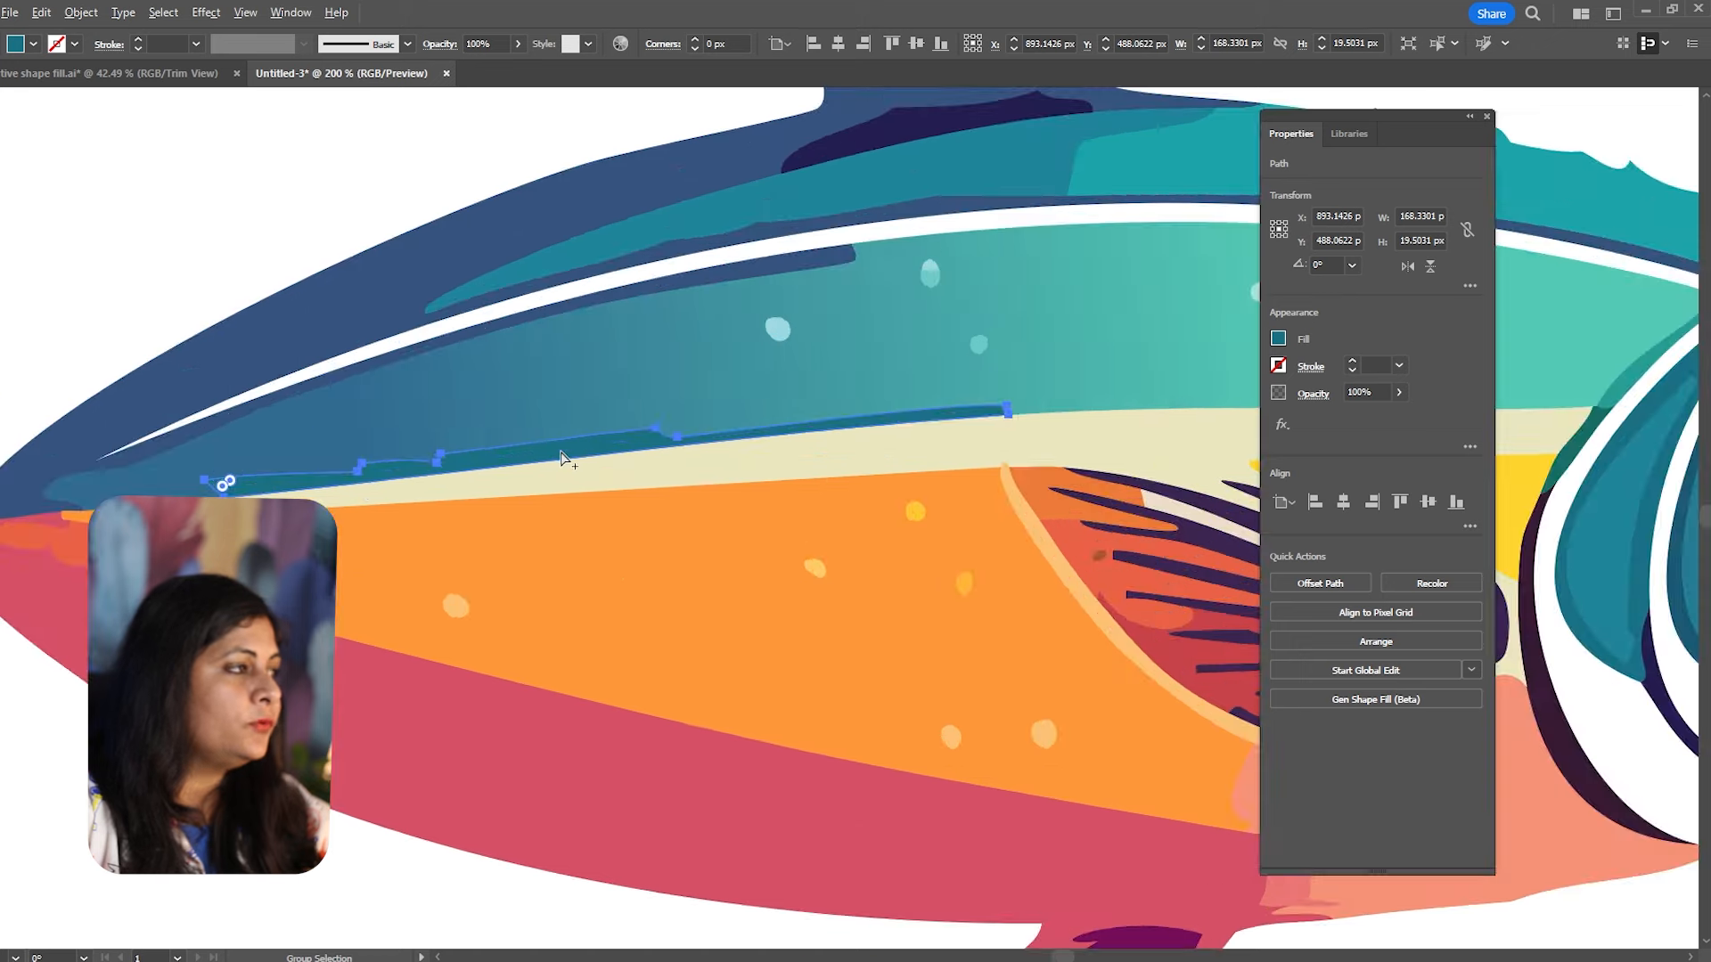
drag(603, 446, 499, 272)
click(637, 446)
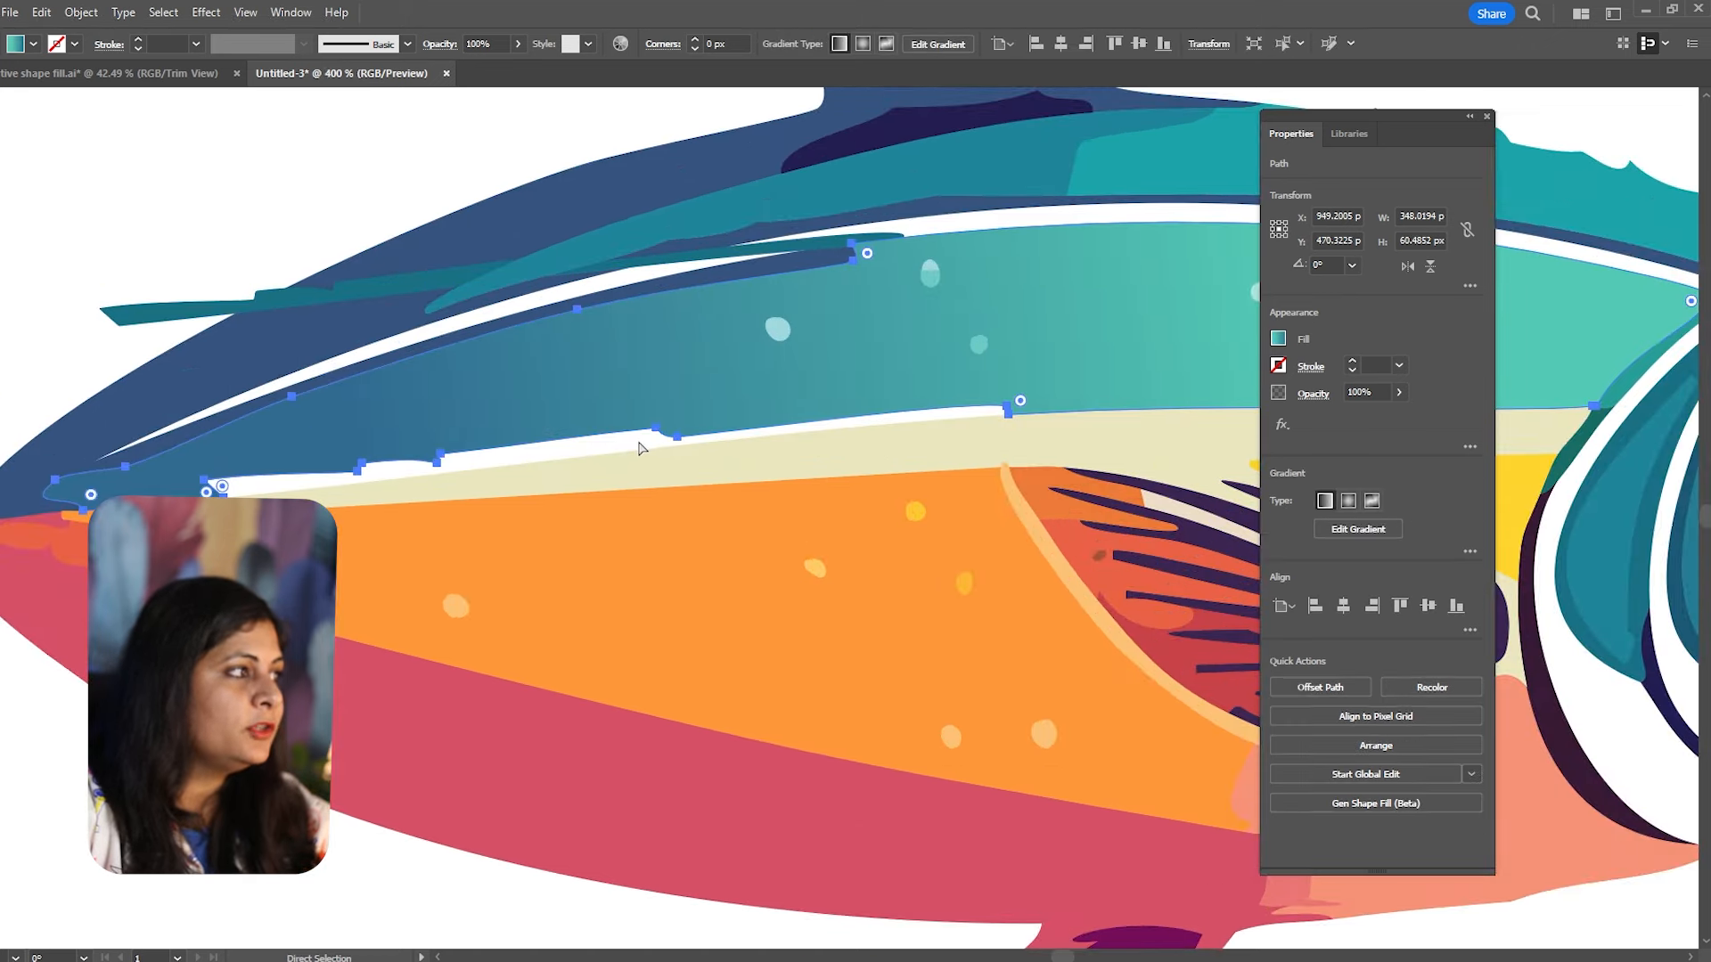
scroll(638, 448, down, 3)
key(v)
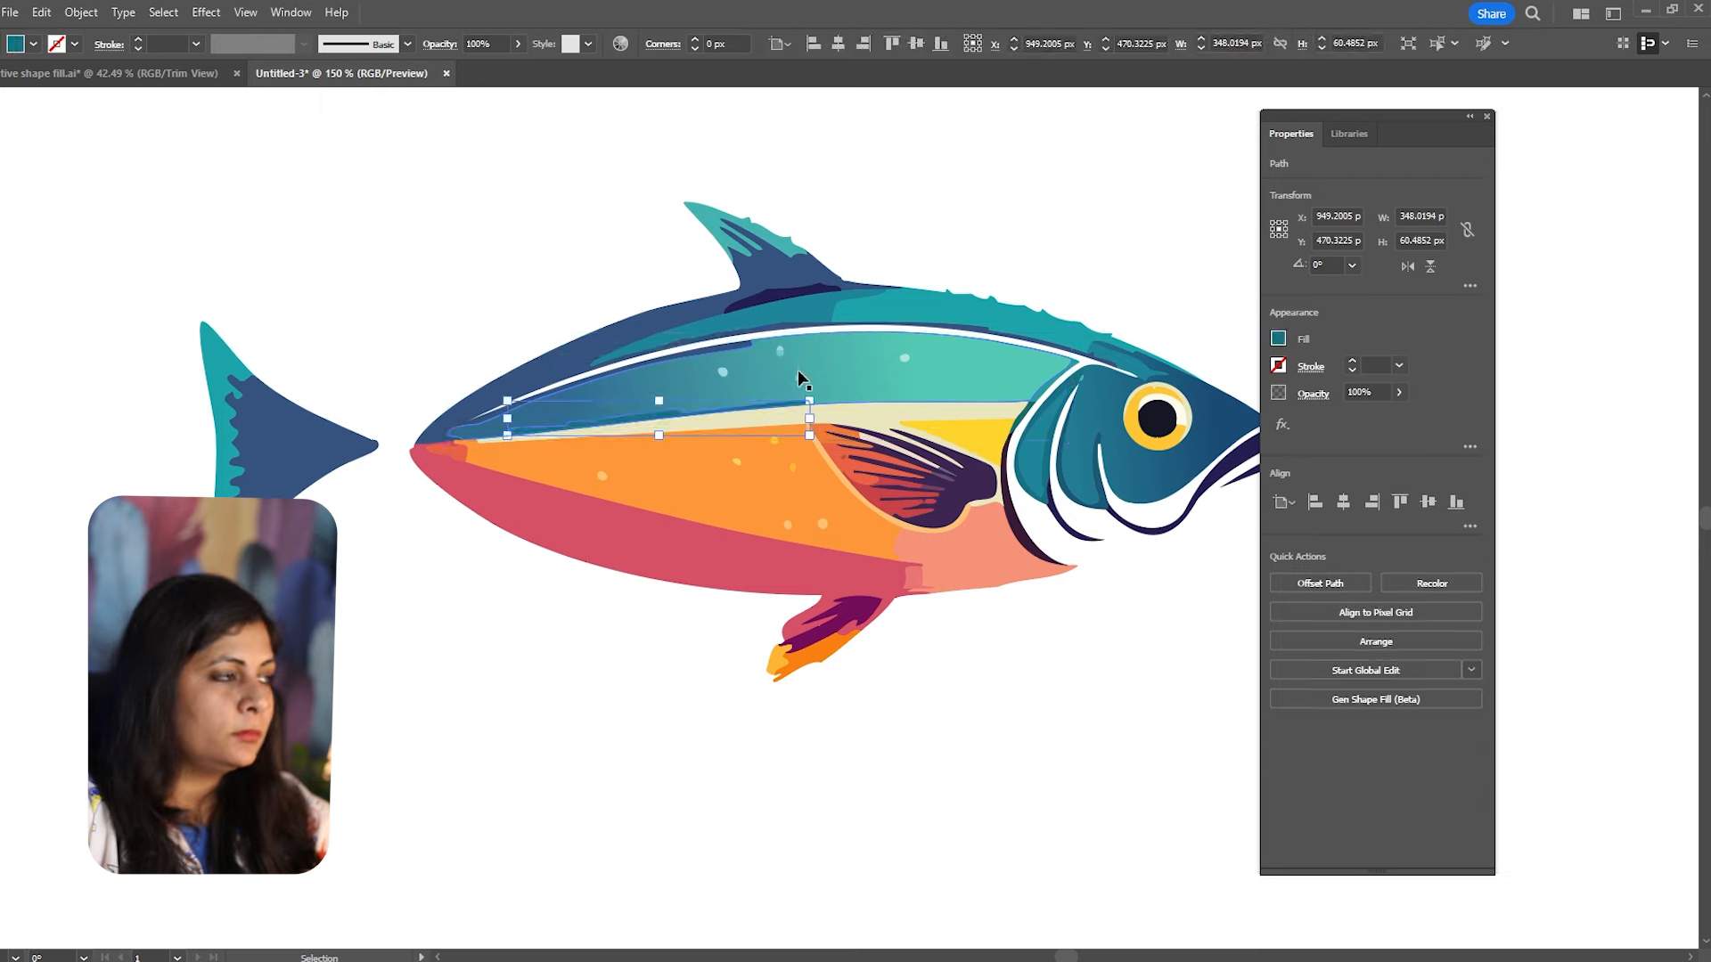
click(954, 657)
scroll(971, 643, down, 2)
drag(1062, 630, 951, 630)
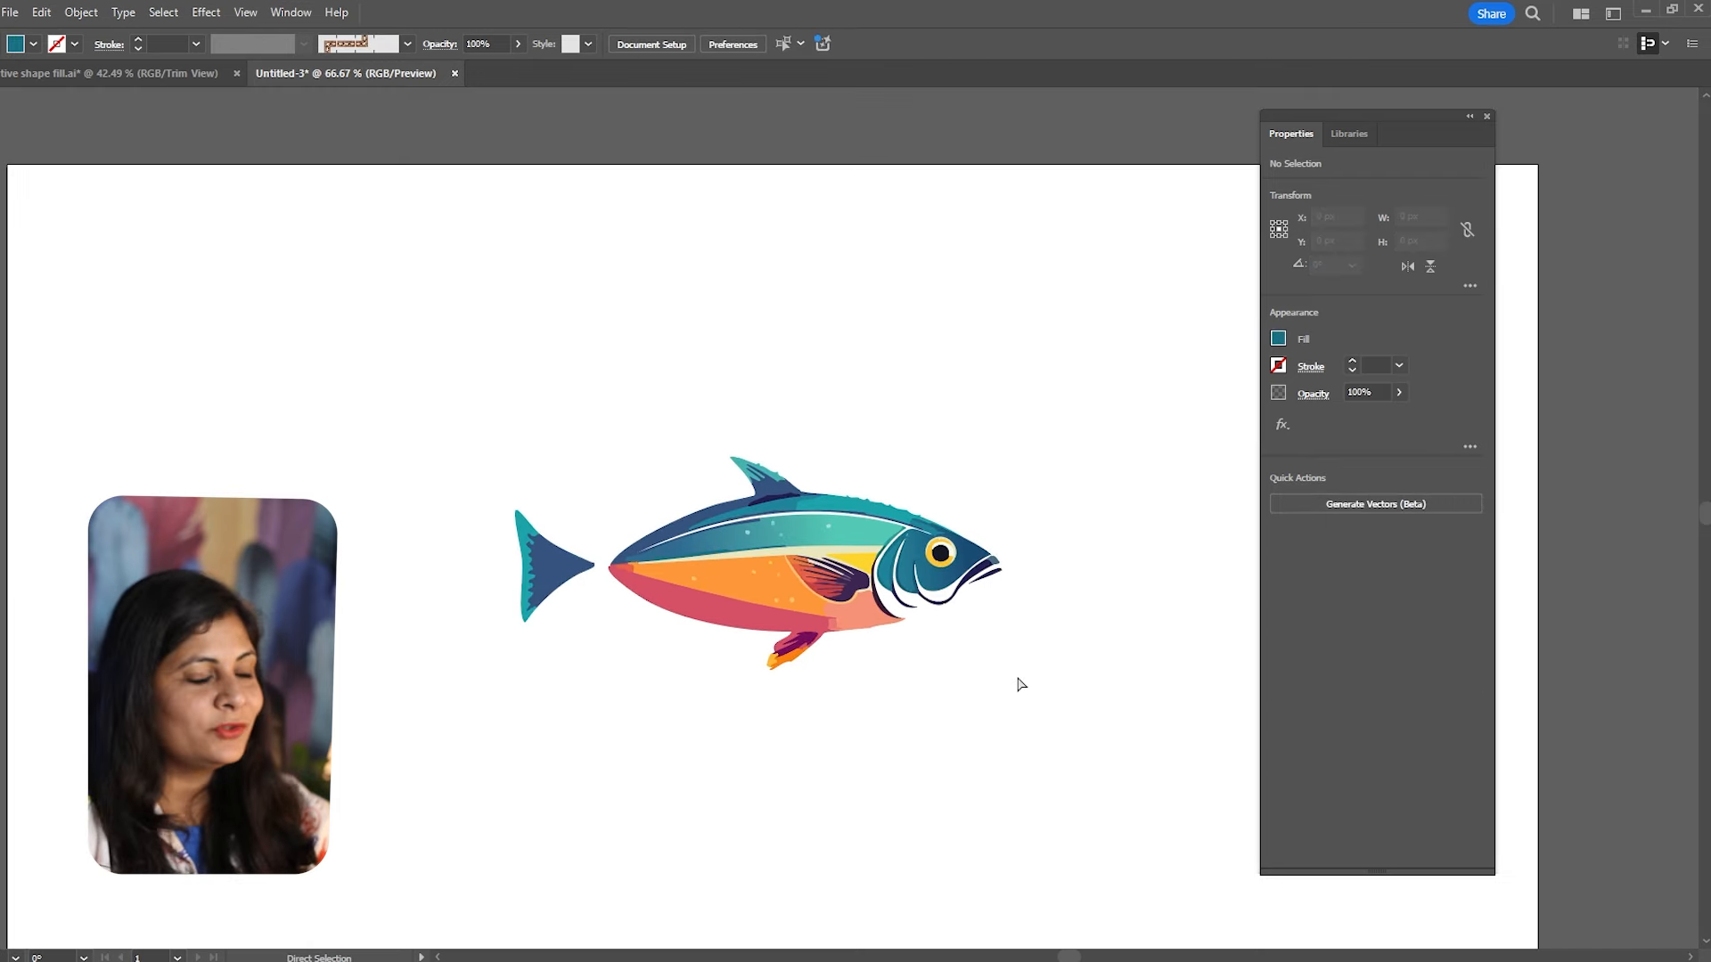
Select a piece of the fish's lower fin, deselect it, and return to the Selection tool.
click(783, 646)
click(835, 673)
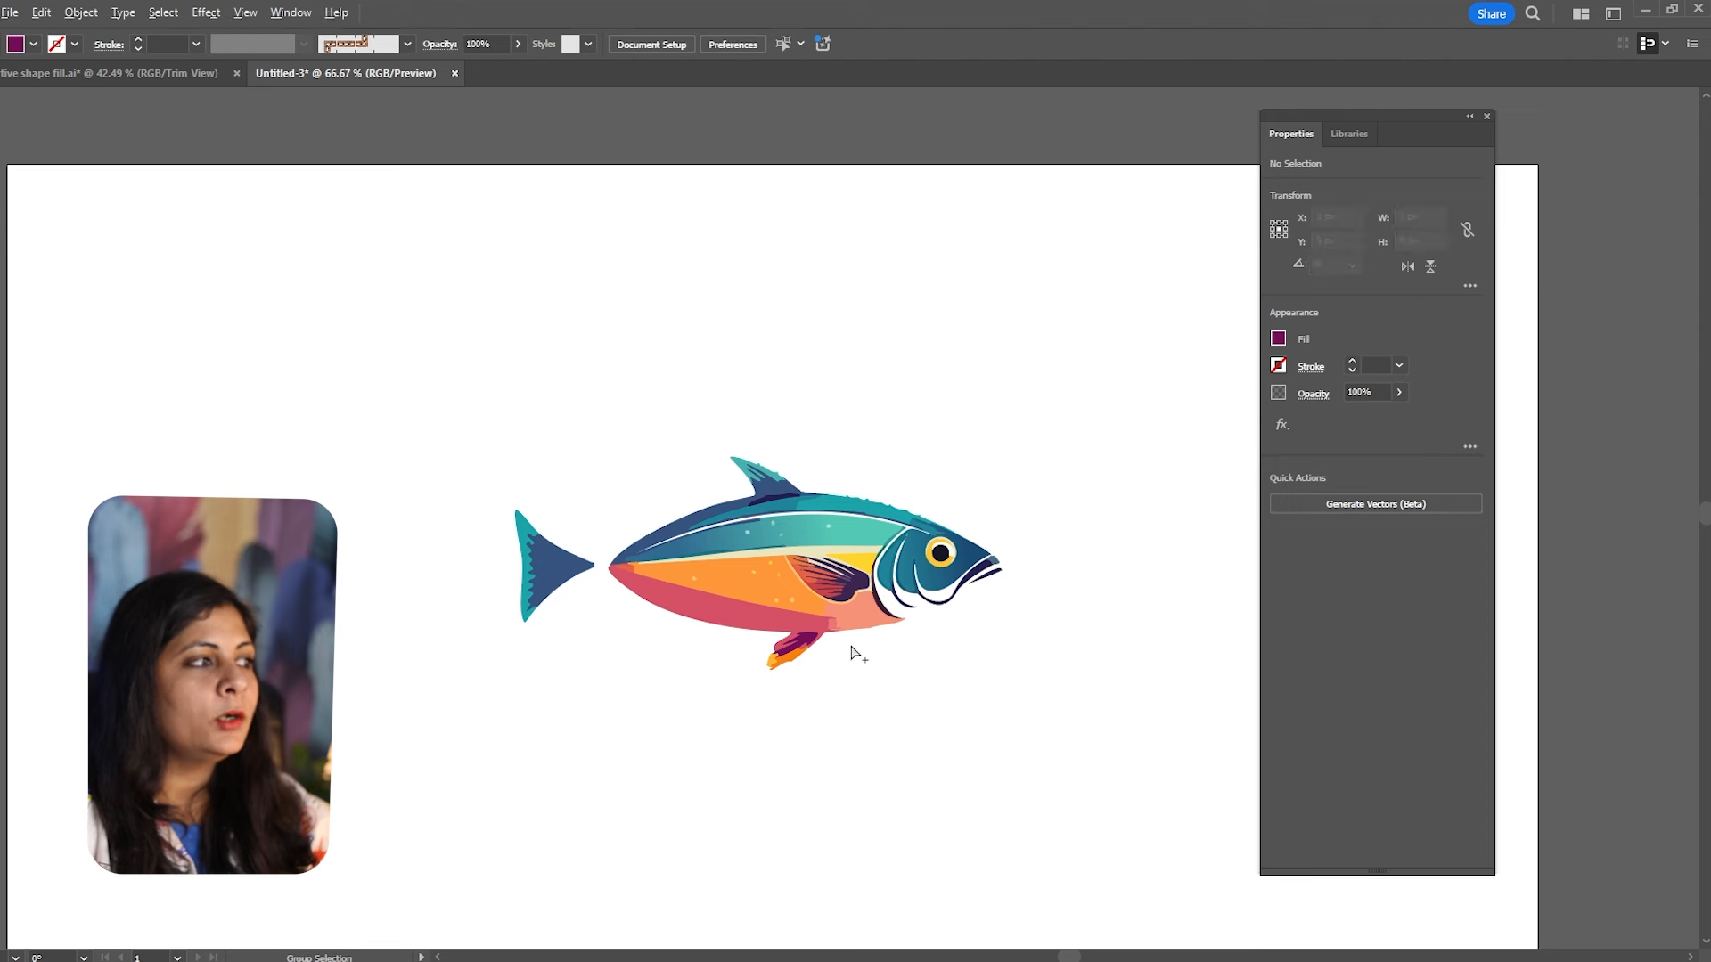
scroll(937, 634, up, 1)
key(v)
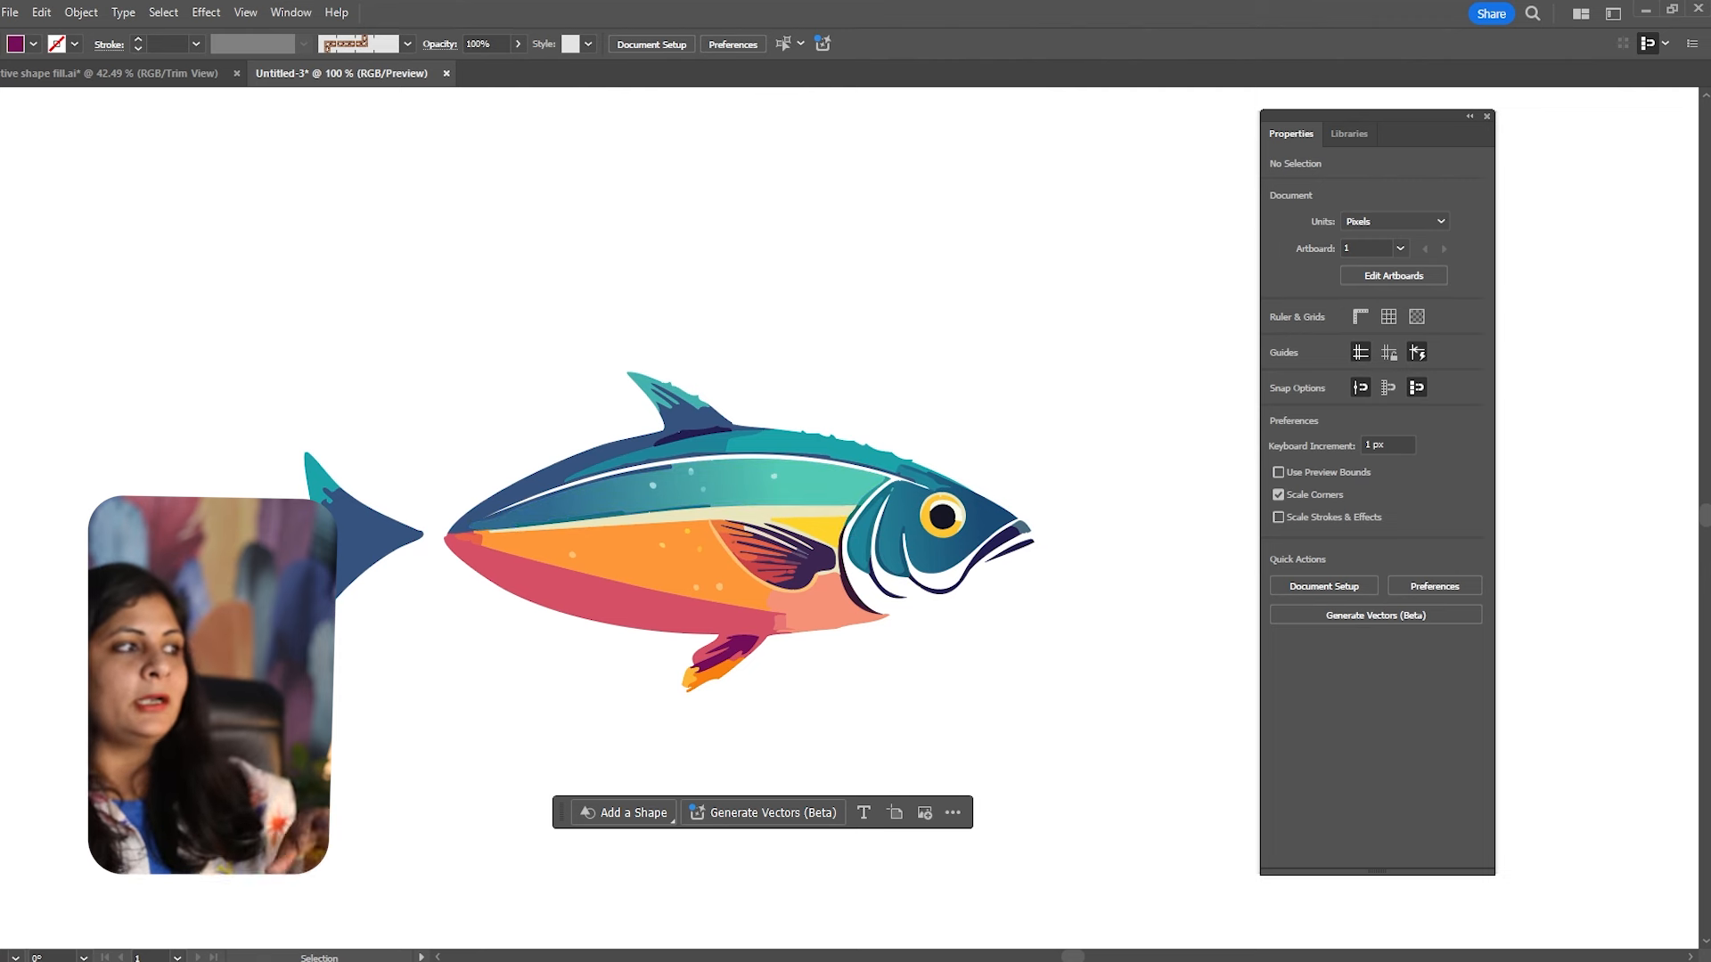
Select the whole fish, apply its second variation, and deselect it.
click(895, 503)
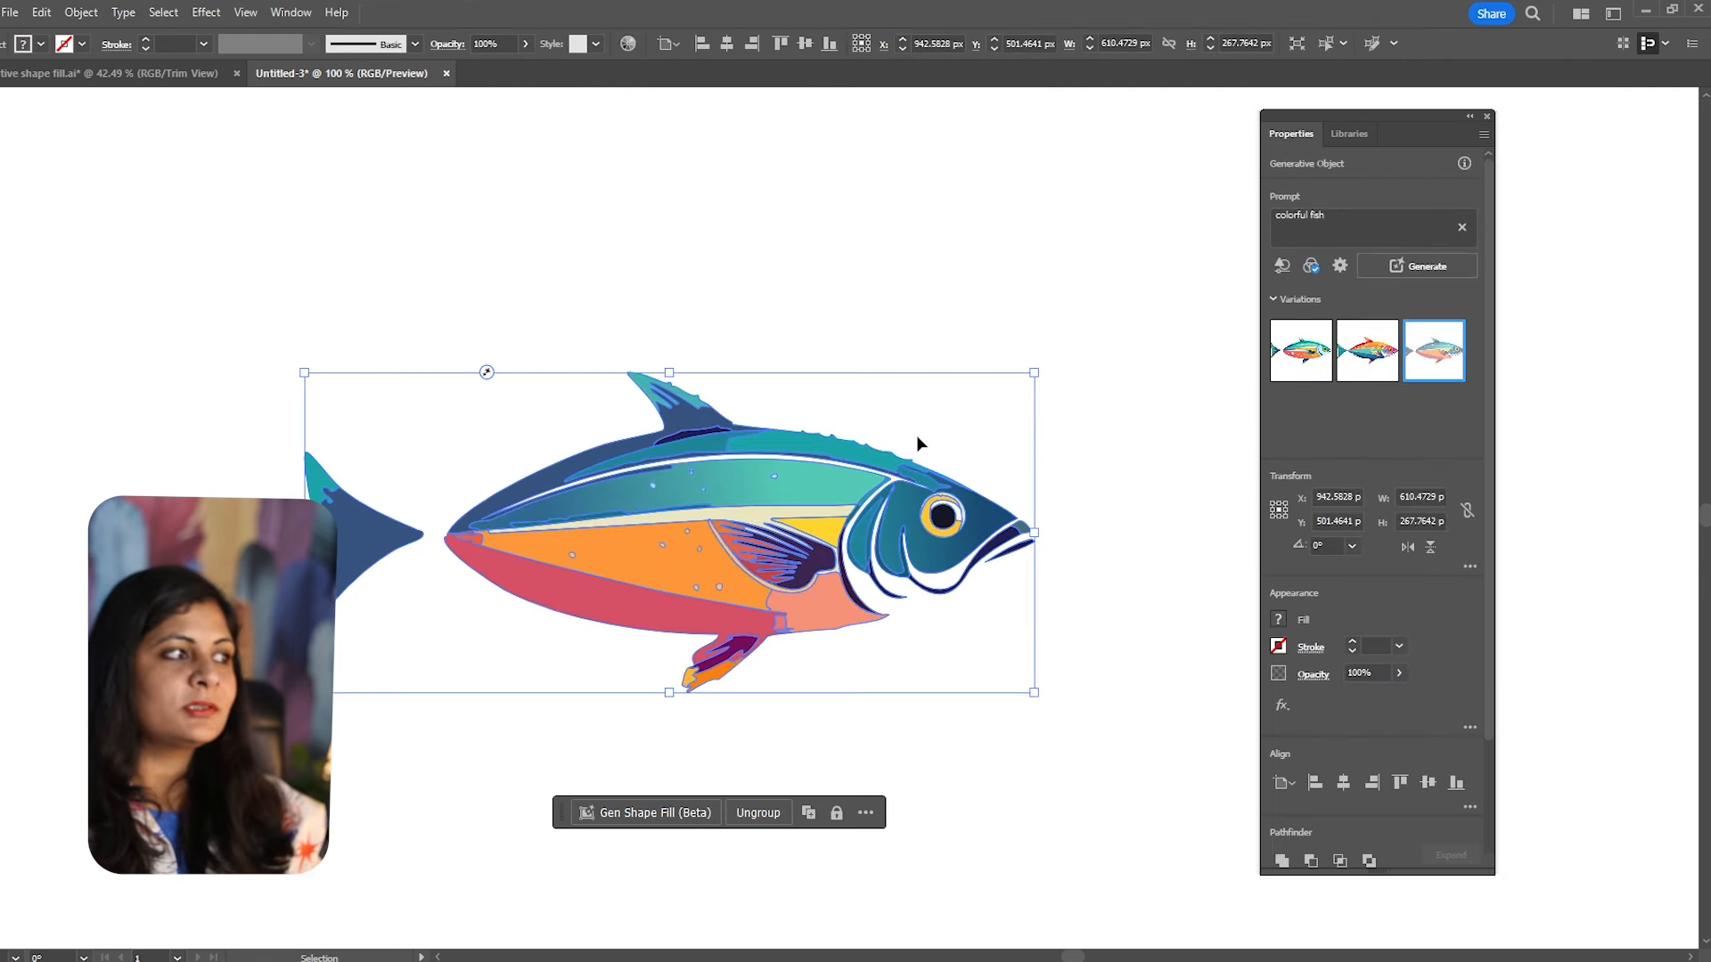
key(ctrl+minus)
key(ctrl+minus)
click(995, 356)
click(772, 508)
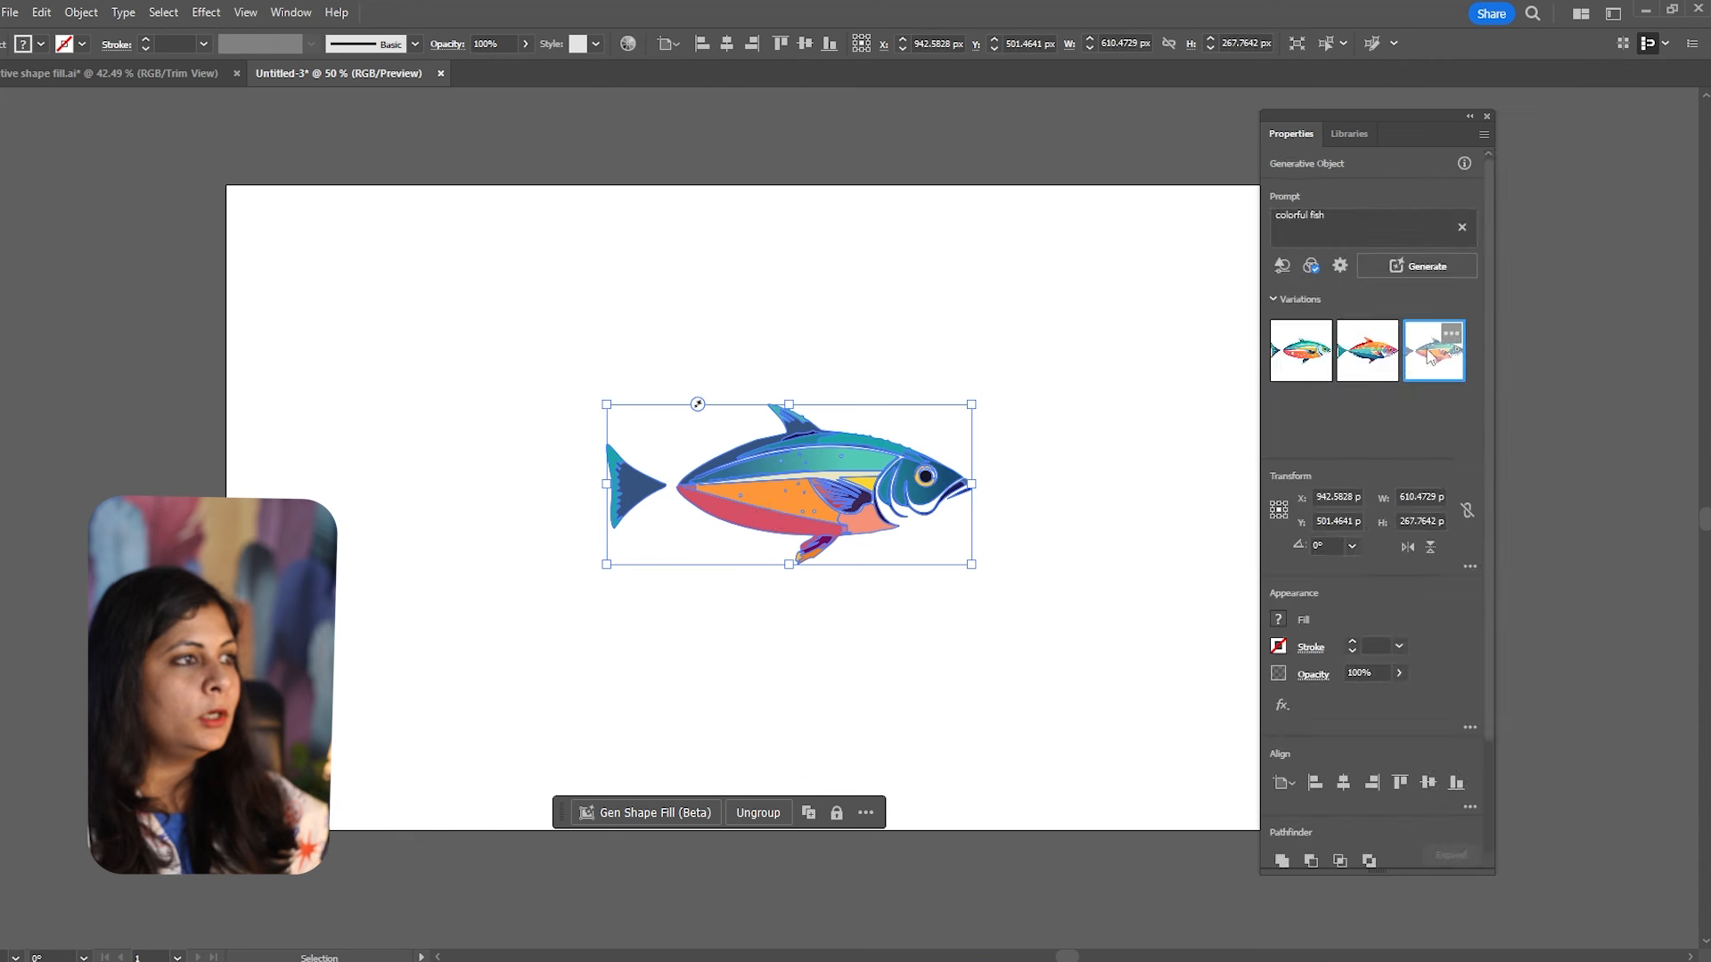
click(1383, 365)
click(793, 319)
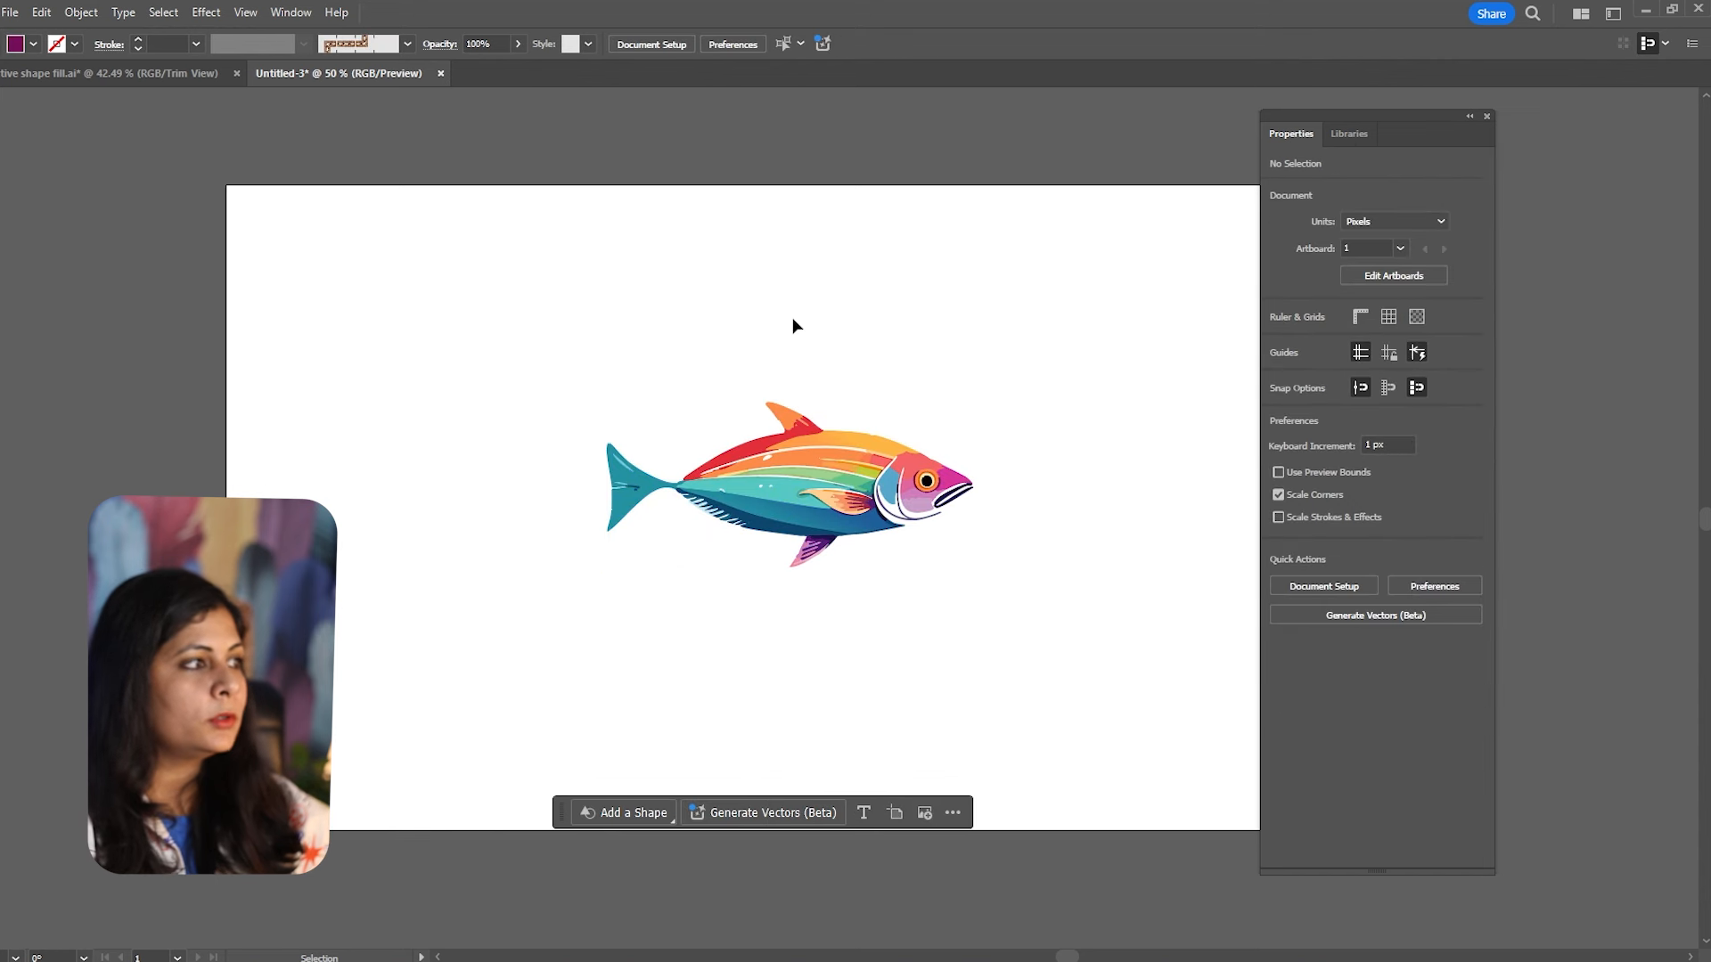
Select the fish and reposition the contextual task bar and the Properties panel closer to it.
click(875, 537)
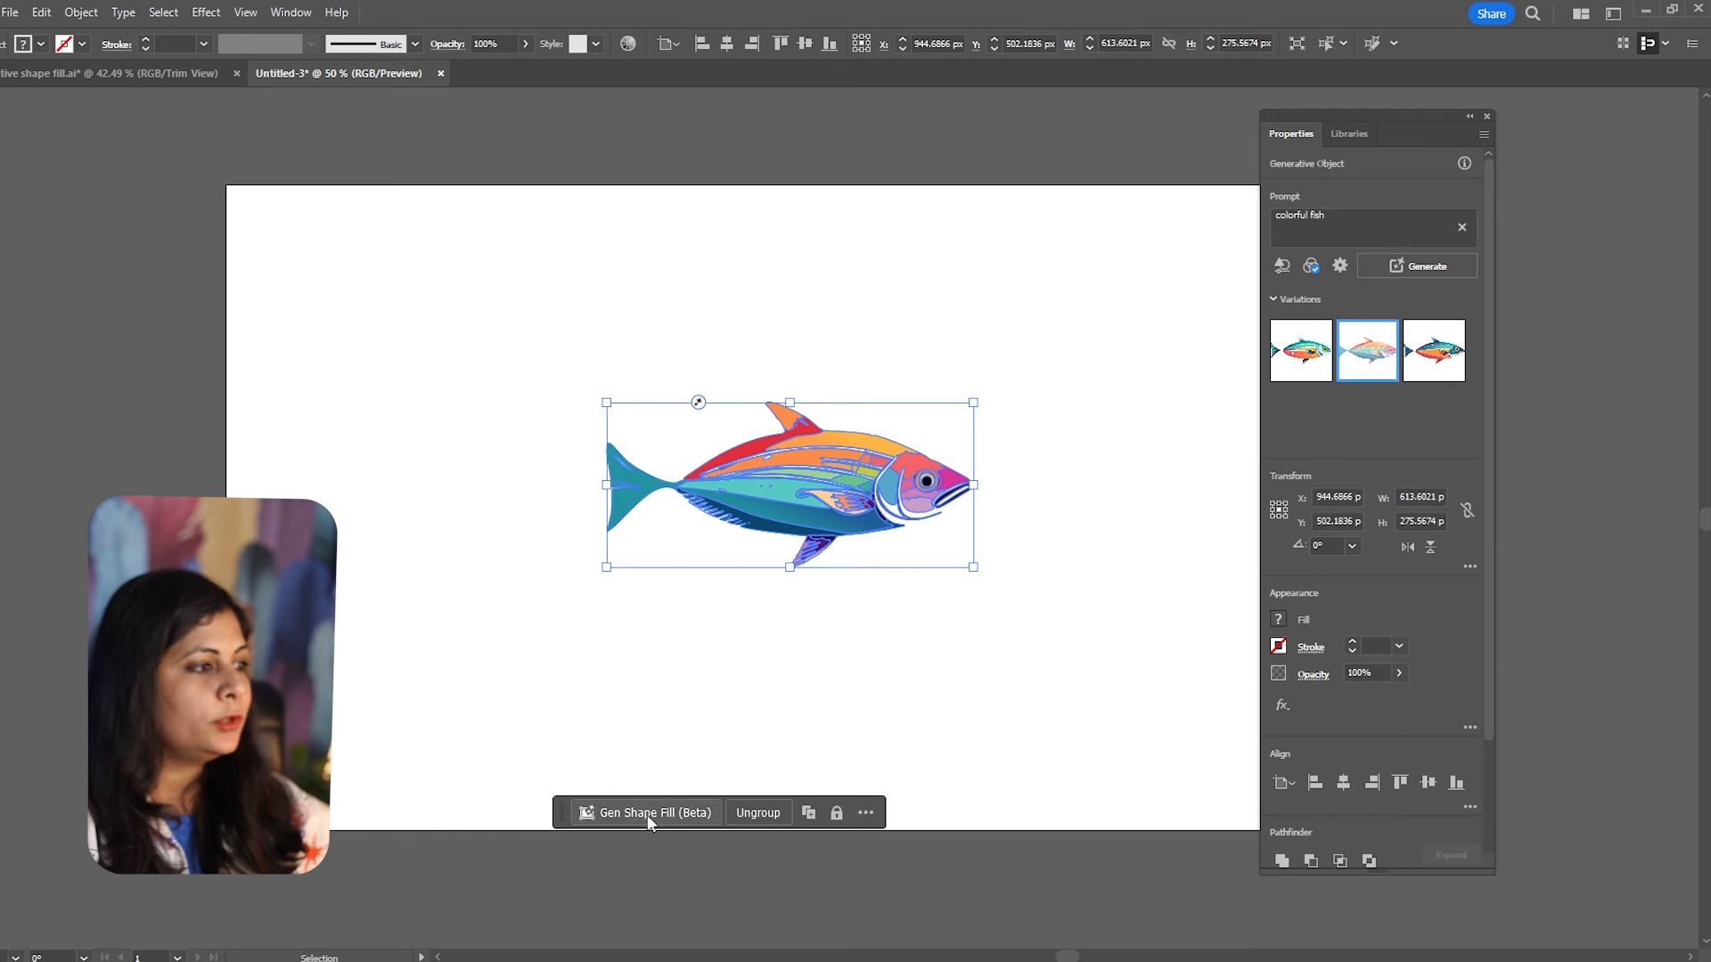
drag(559, 814, 601, 681)
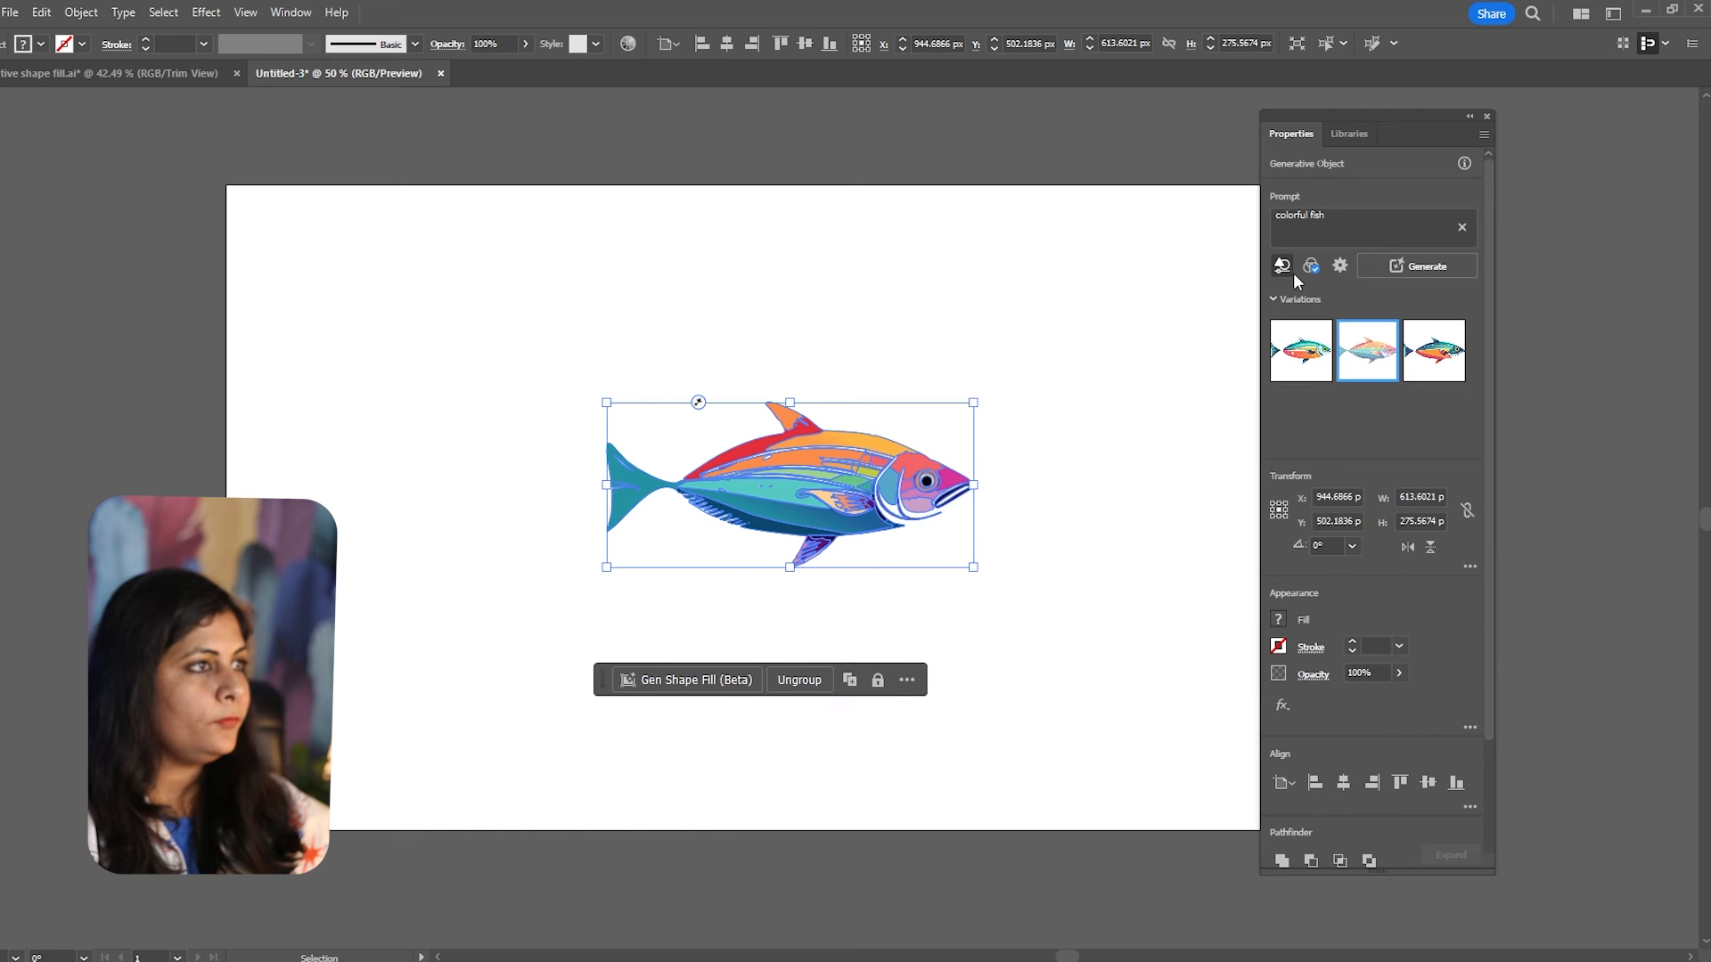
drag(1387, 120, 1186, 134)
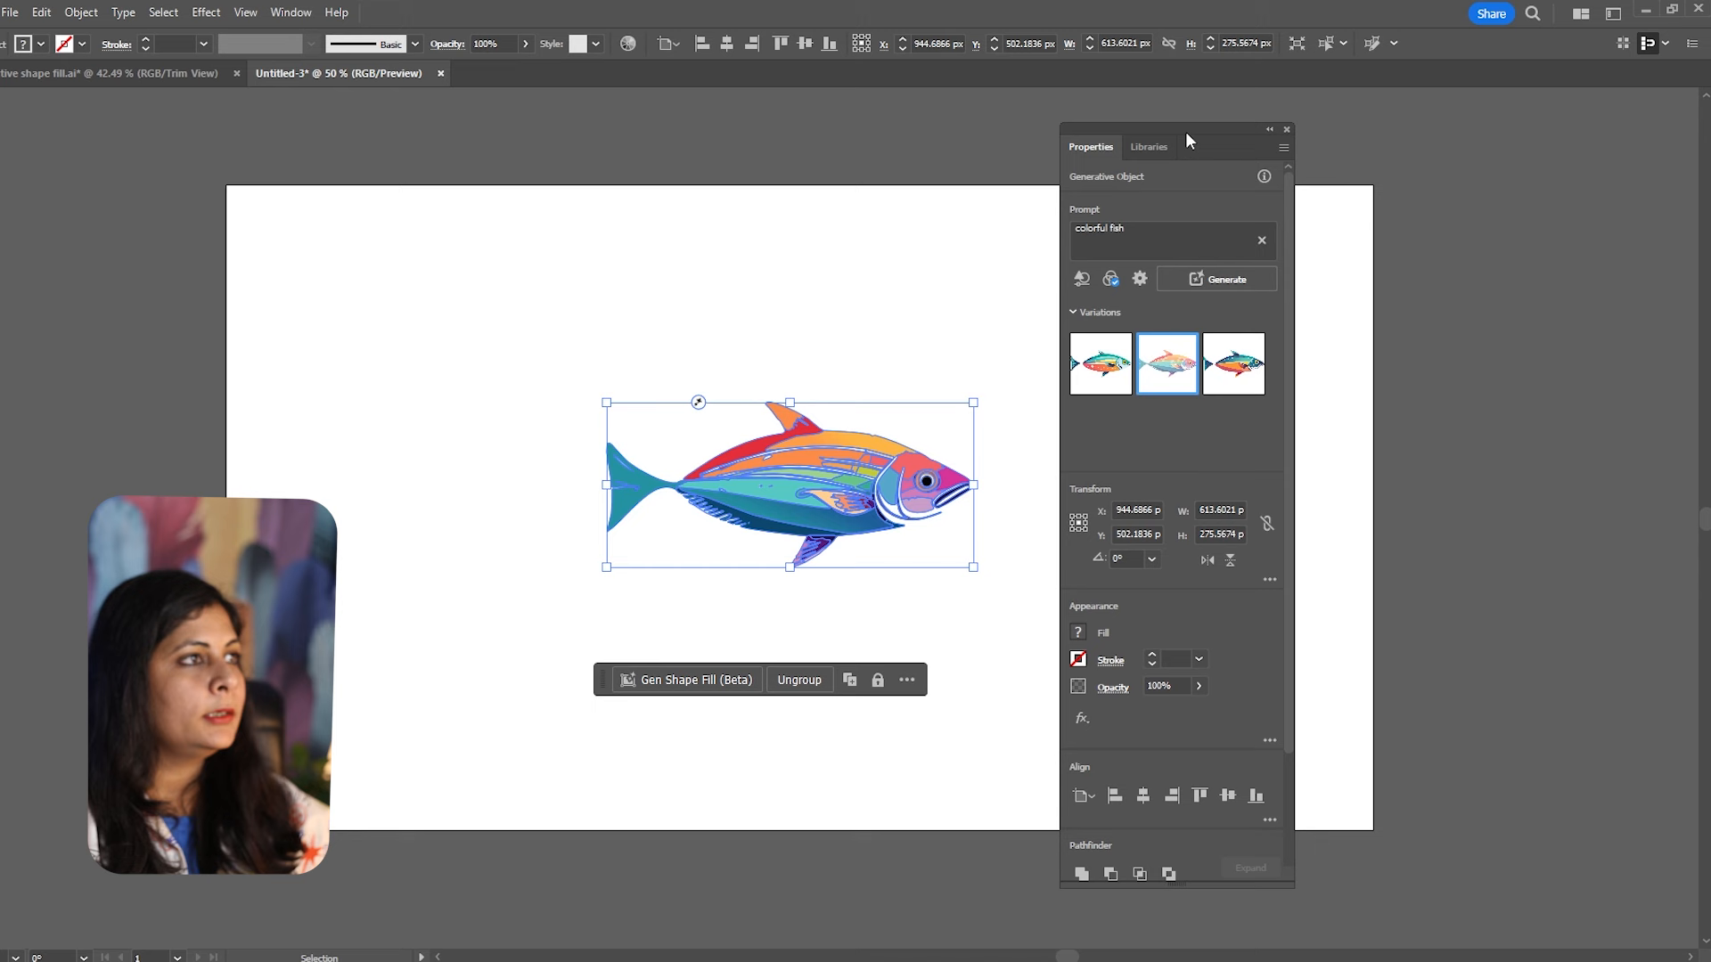
Adjust the Shape Strength, generate new "colorful fish" variations, dismiss the browser notification, and deselect the artwork.
click(1082, 280)
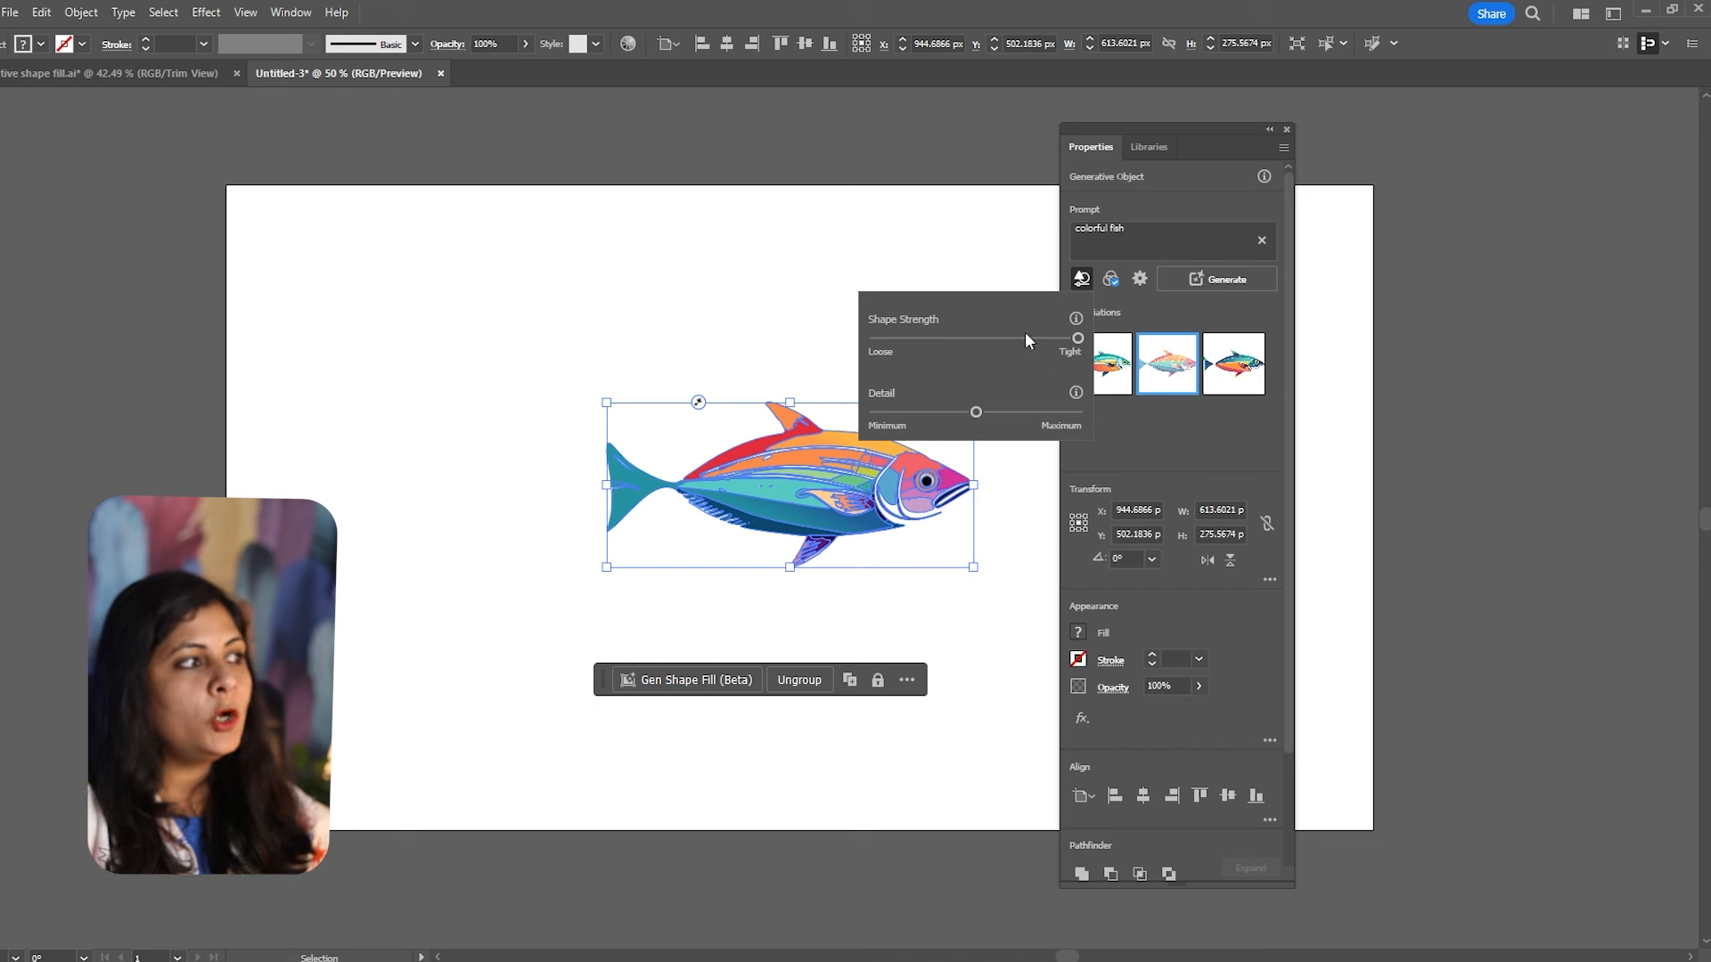
click(1077, 341)
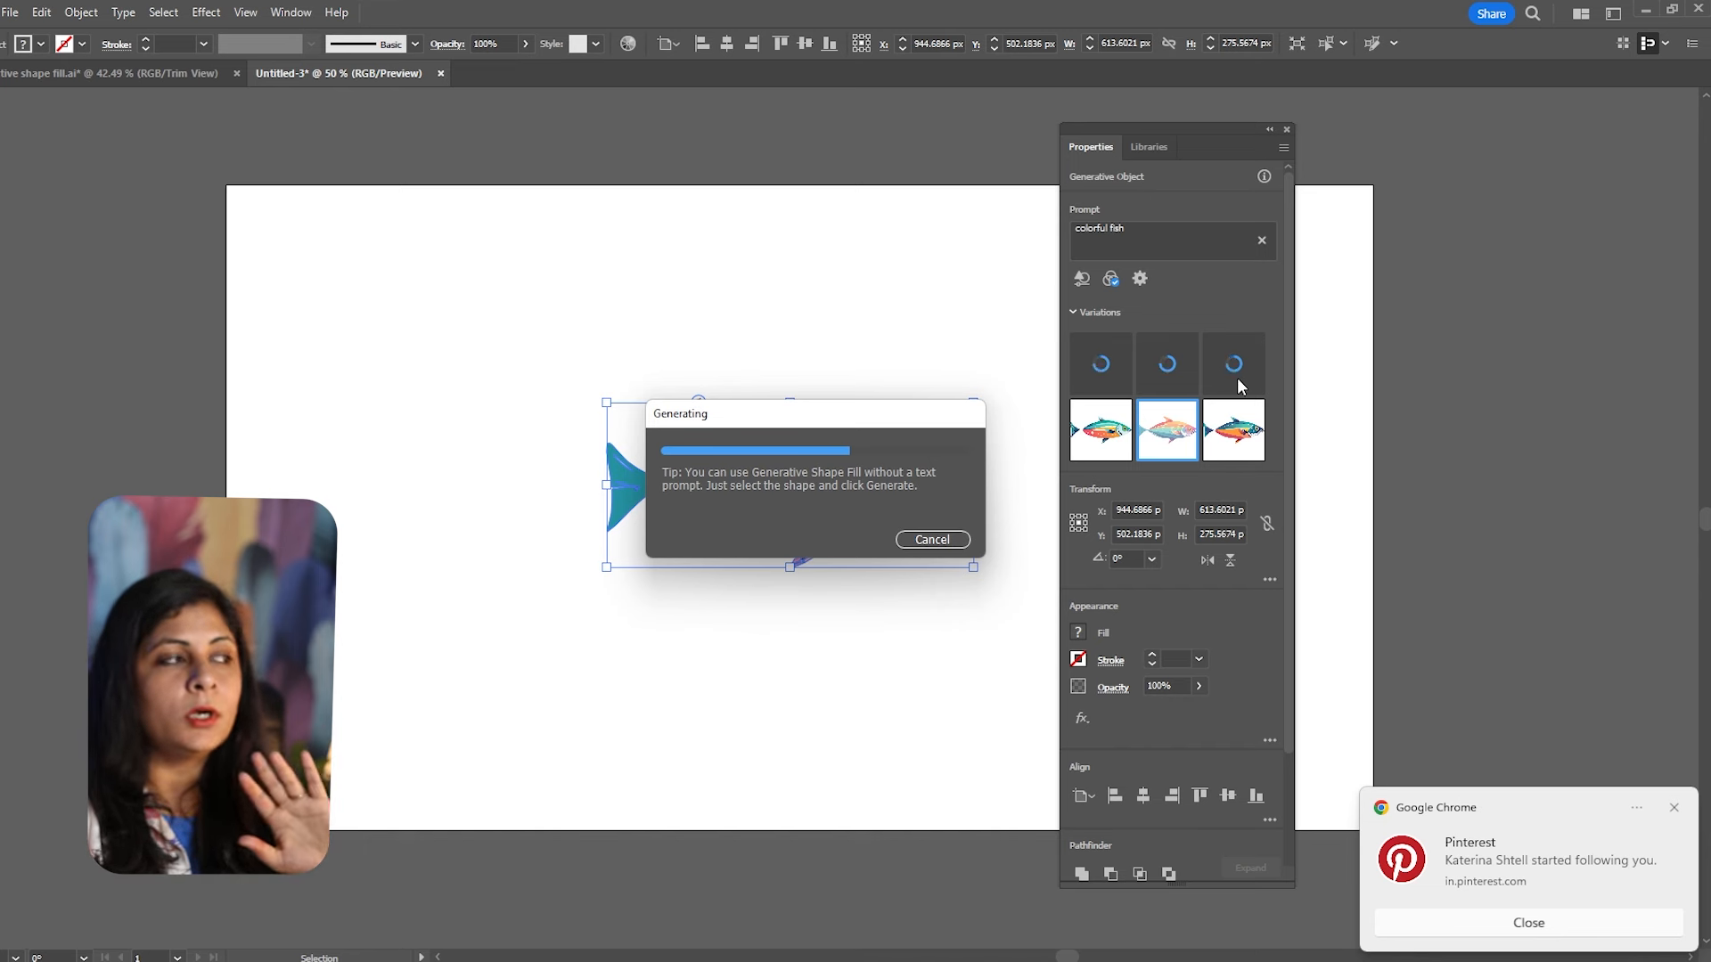
click(1674, 809)
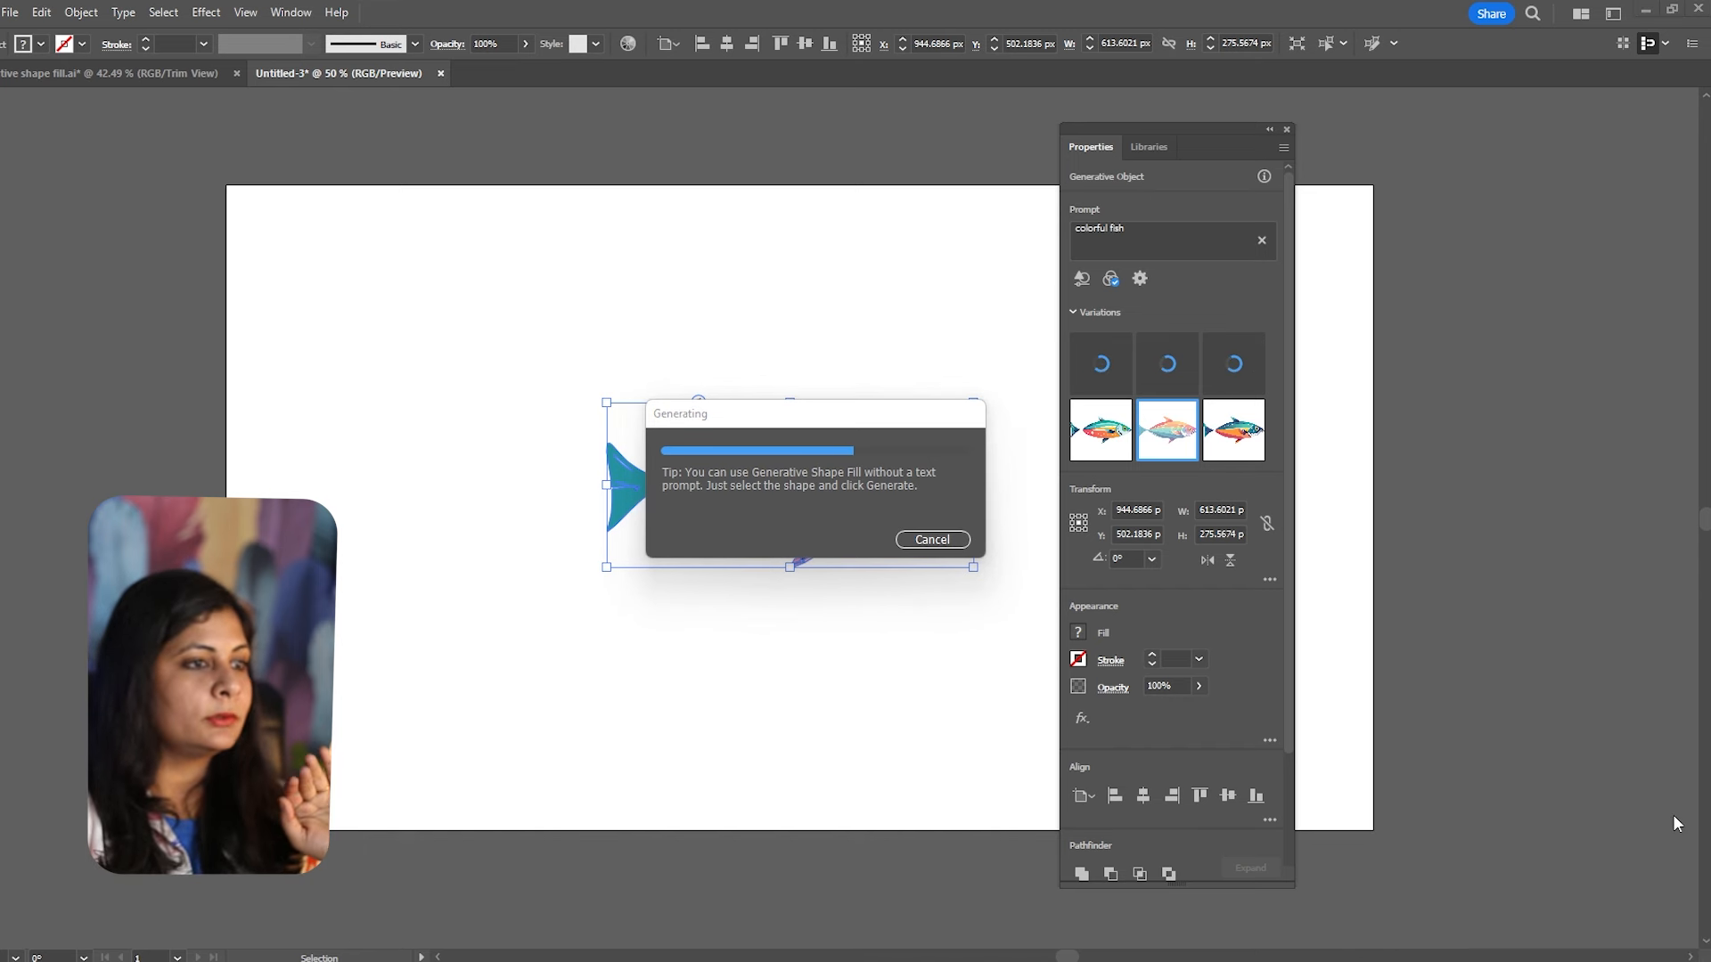
click(971, 316)
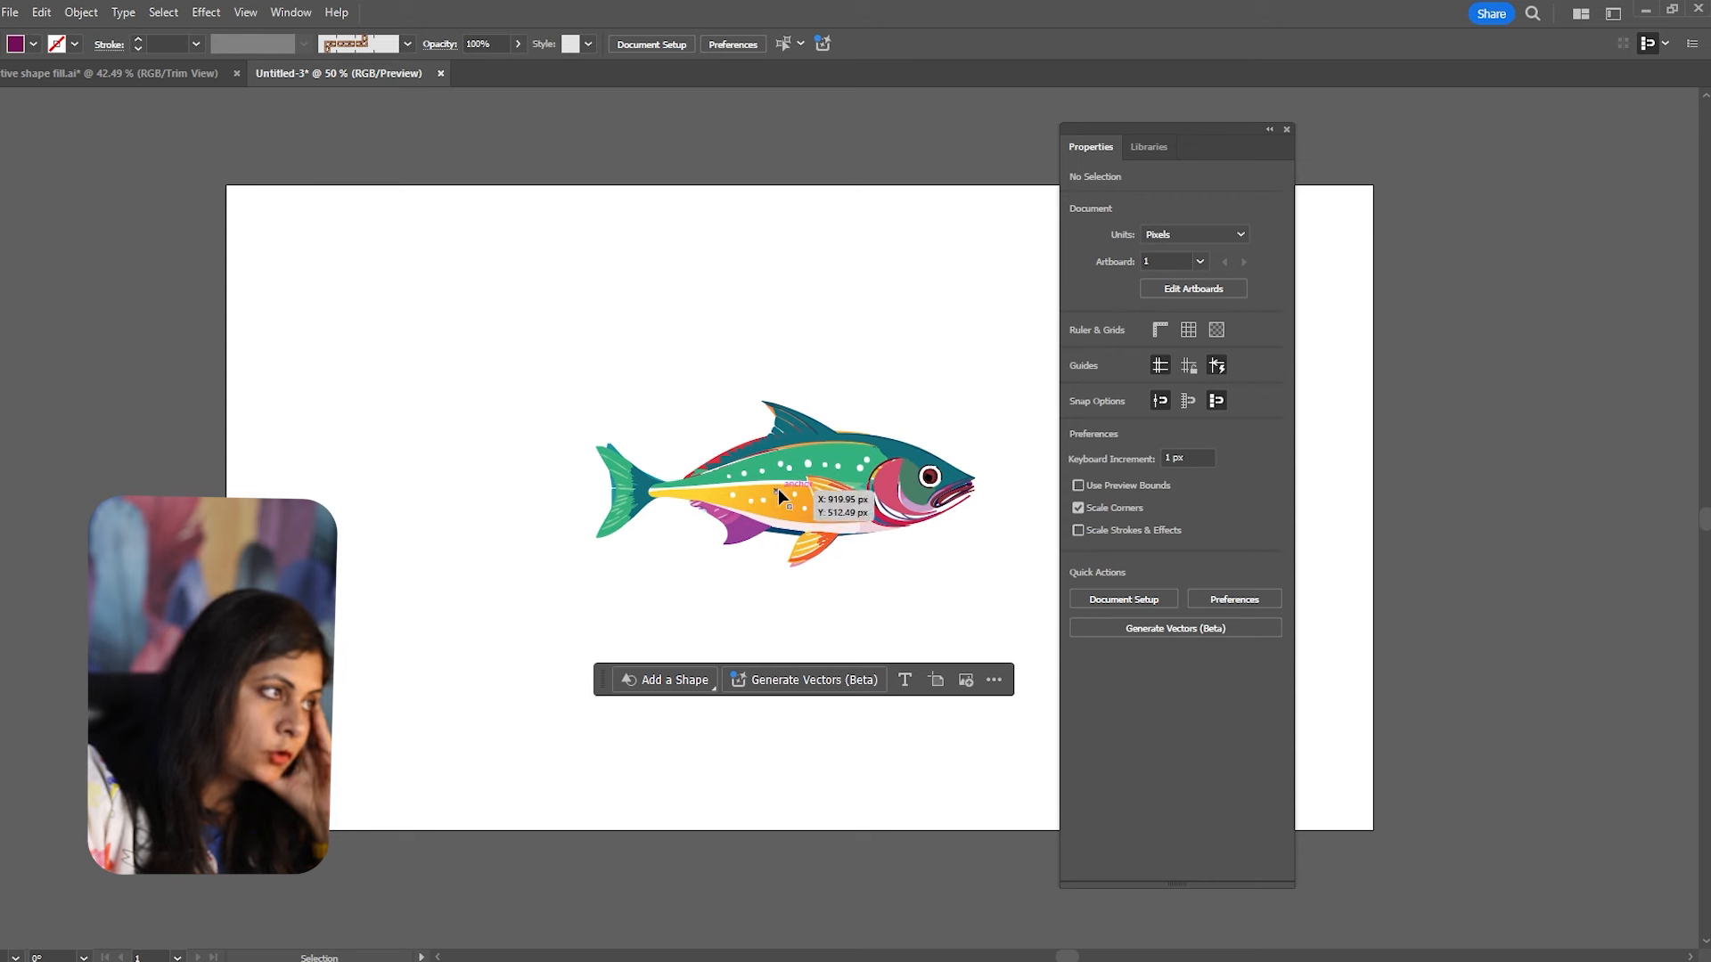
Try the second of the newly generated variations on the fish and deselect it.
click(735, 463)
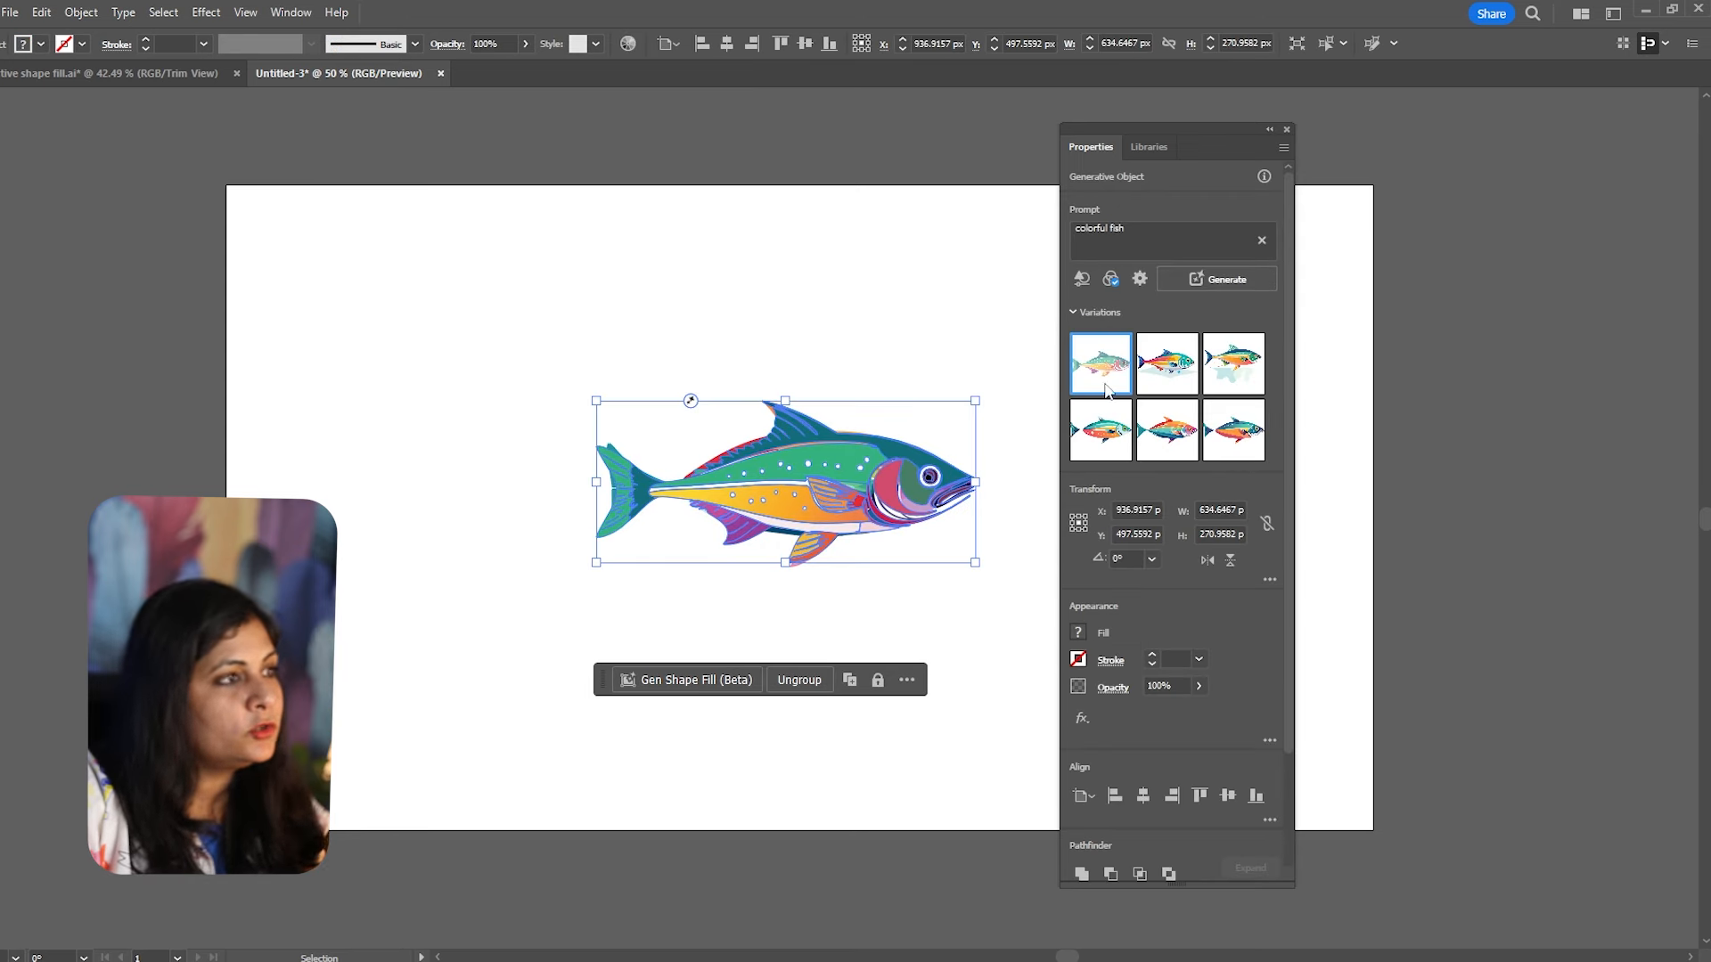
click(1156, 379)
click(915, 334)
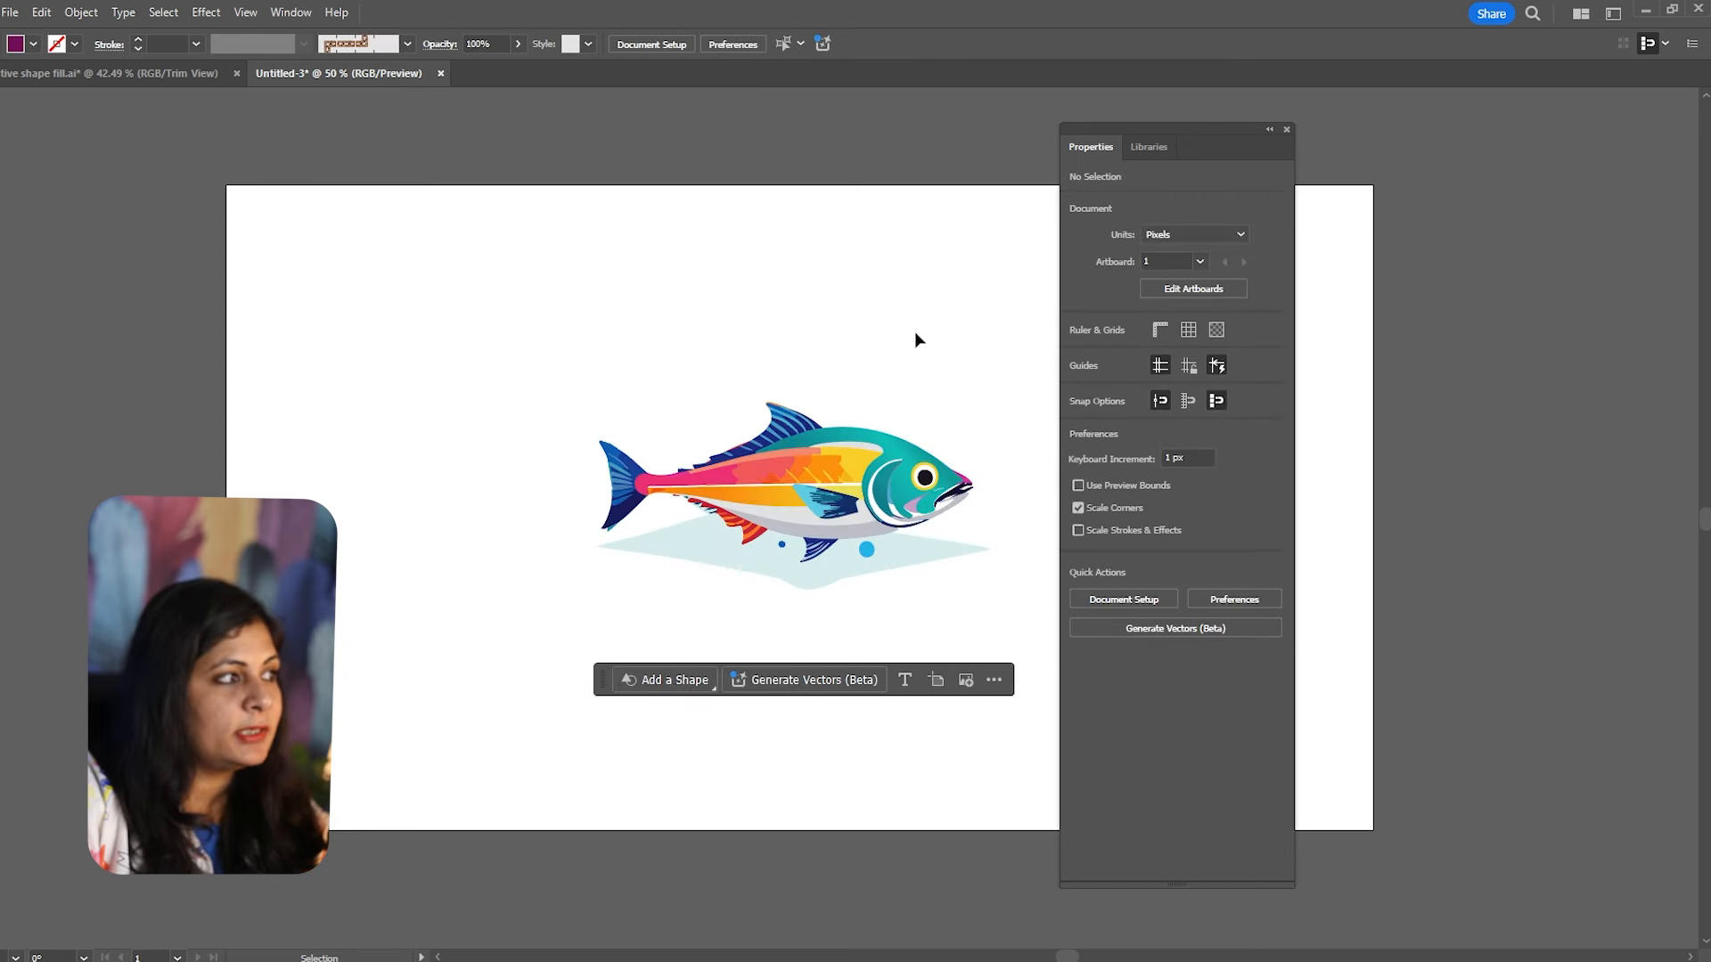
Apply the third newly generated variation to the fish and deselect it.
click(856, 529)
click(1250, 372)
click(871, 378)
click(840, 481)
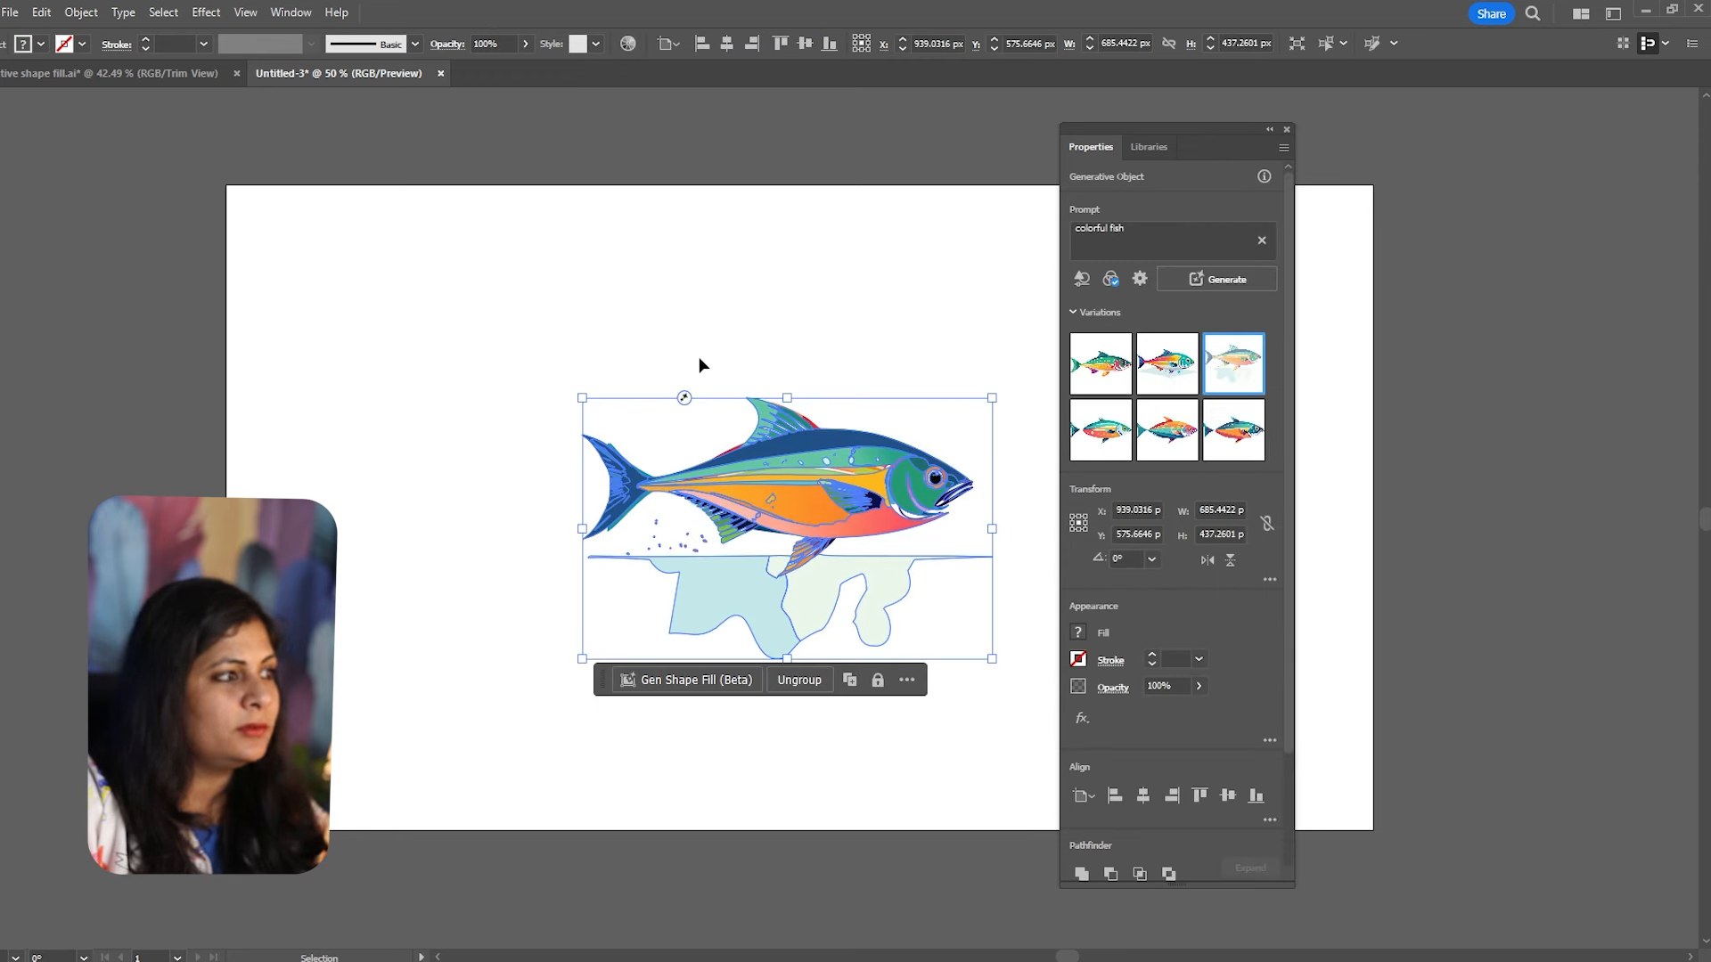
click(913, 397)
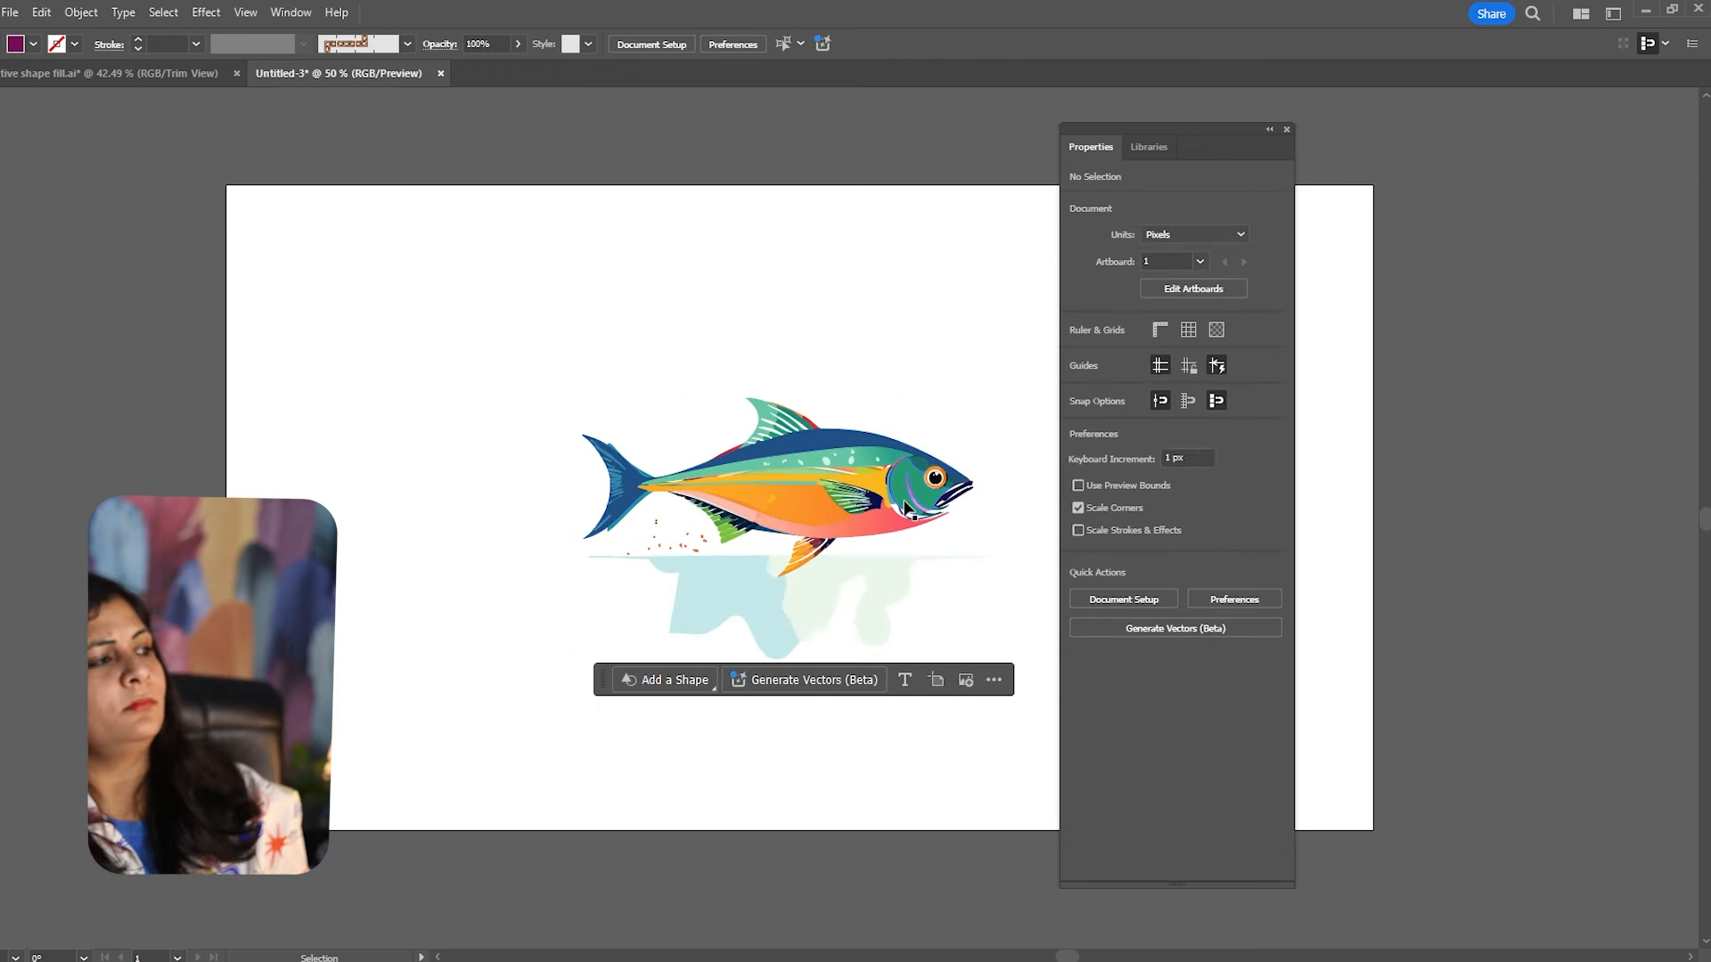
Select the fish and examine its body, fins and the shapes beneath it up close.
click(905, 508)
scroll(874, 485, up, 3)
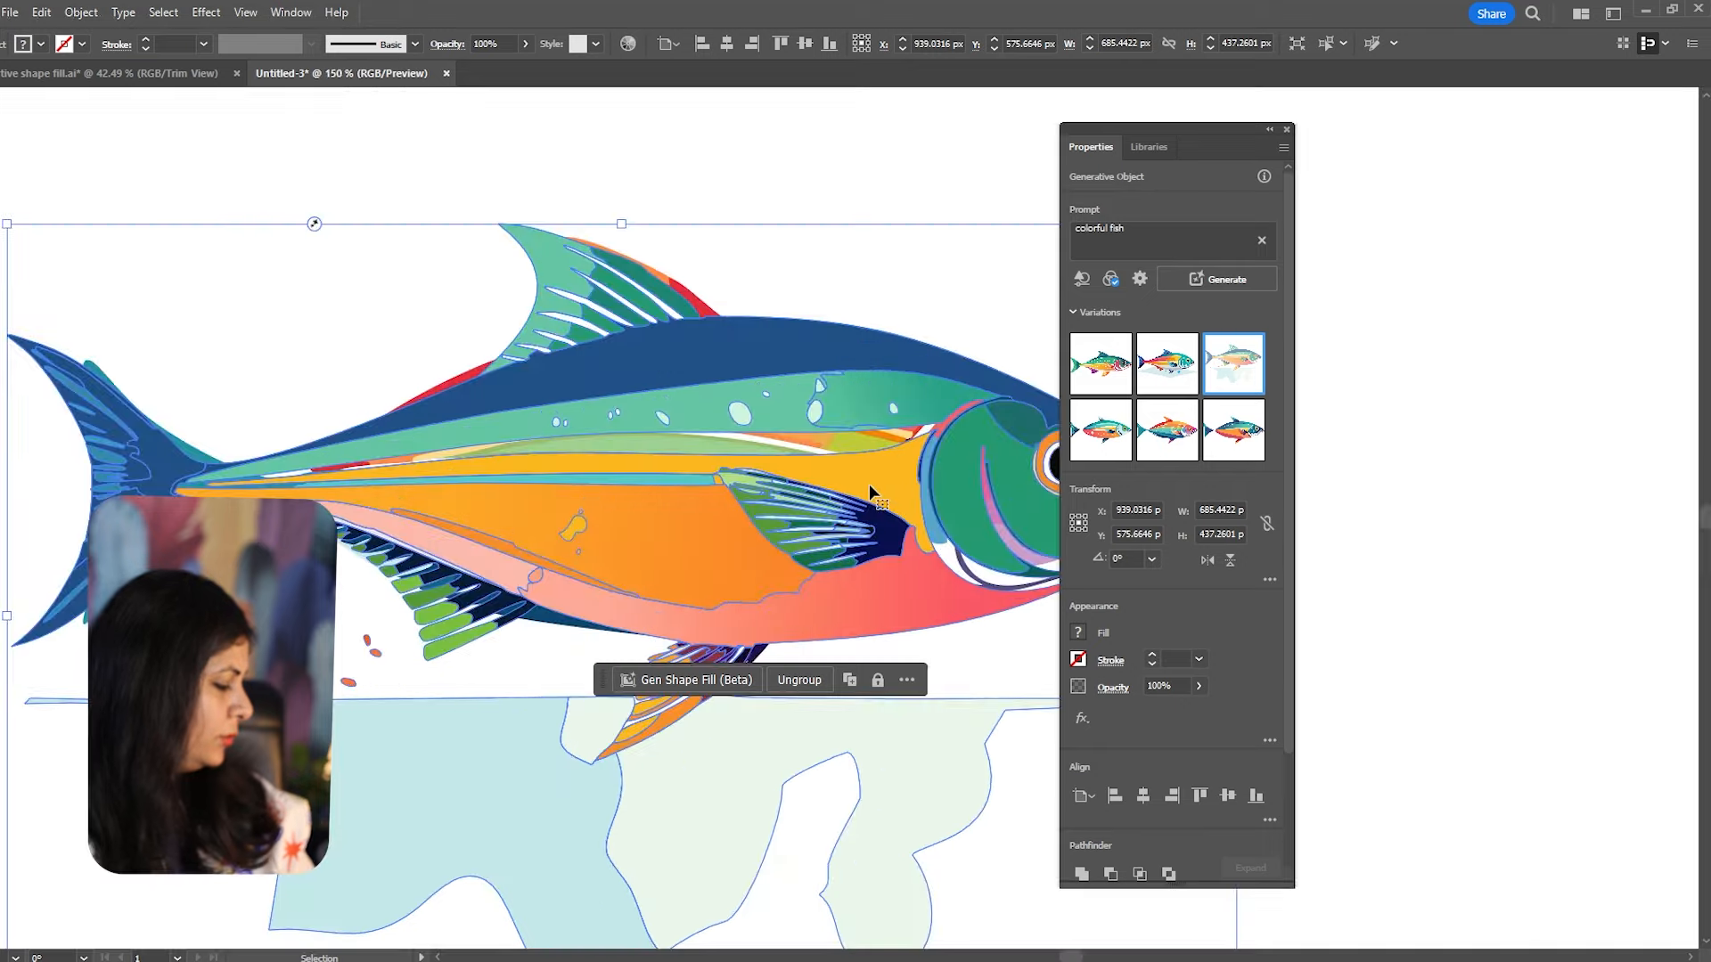
scroll(870, 484, down, 2)
key(space)
drag(908, 454, 865, 419)
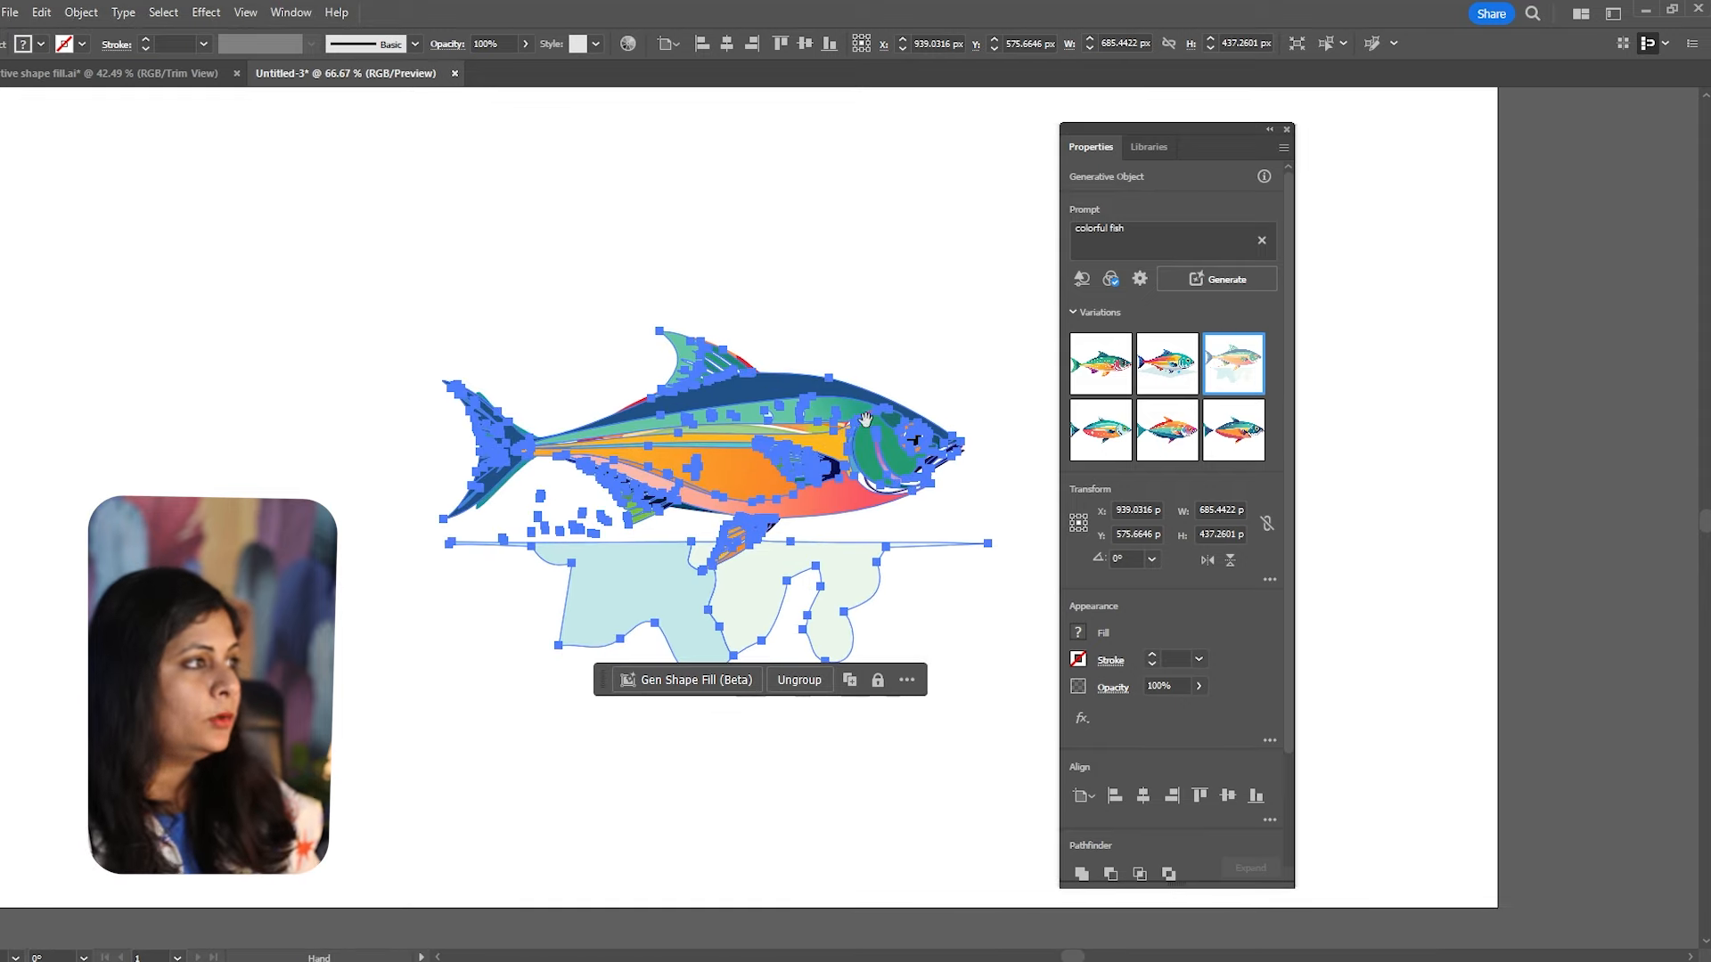
scroll(865, 419, down, 2)
scroll(694, 416, up, 1)
Try scaling down the selected fish artwork and undo the change.
drag(410, 319, 981, 719)
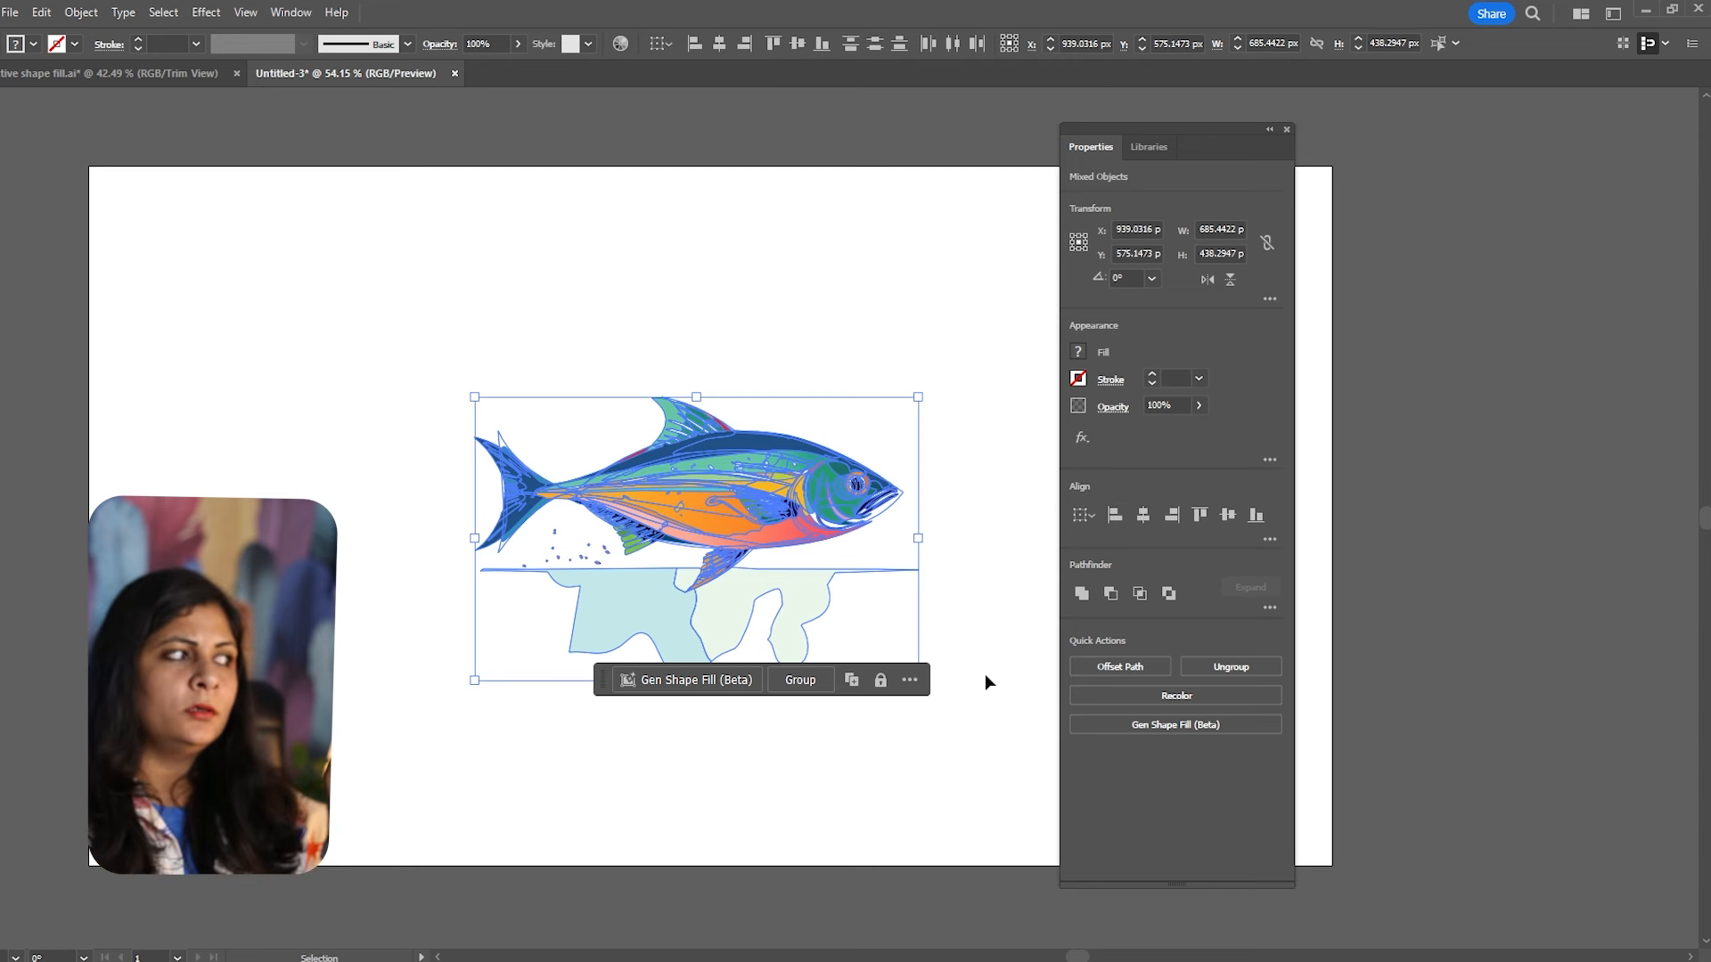
click(921, 304)
click(820, 468)
drag(917, 398, 839, 432)
key(ctrl+z)
Delete all the fish artwork from the artboard and close the Properties panel.
drag(485, 350, 723, 628)
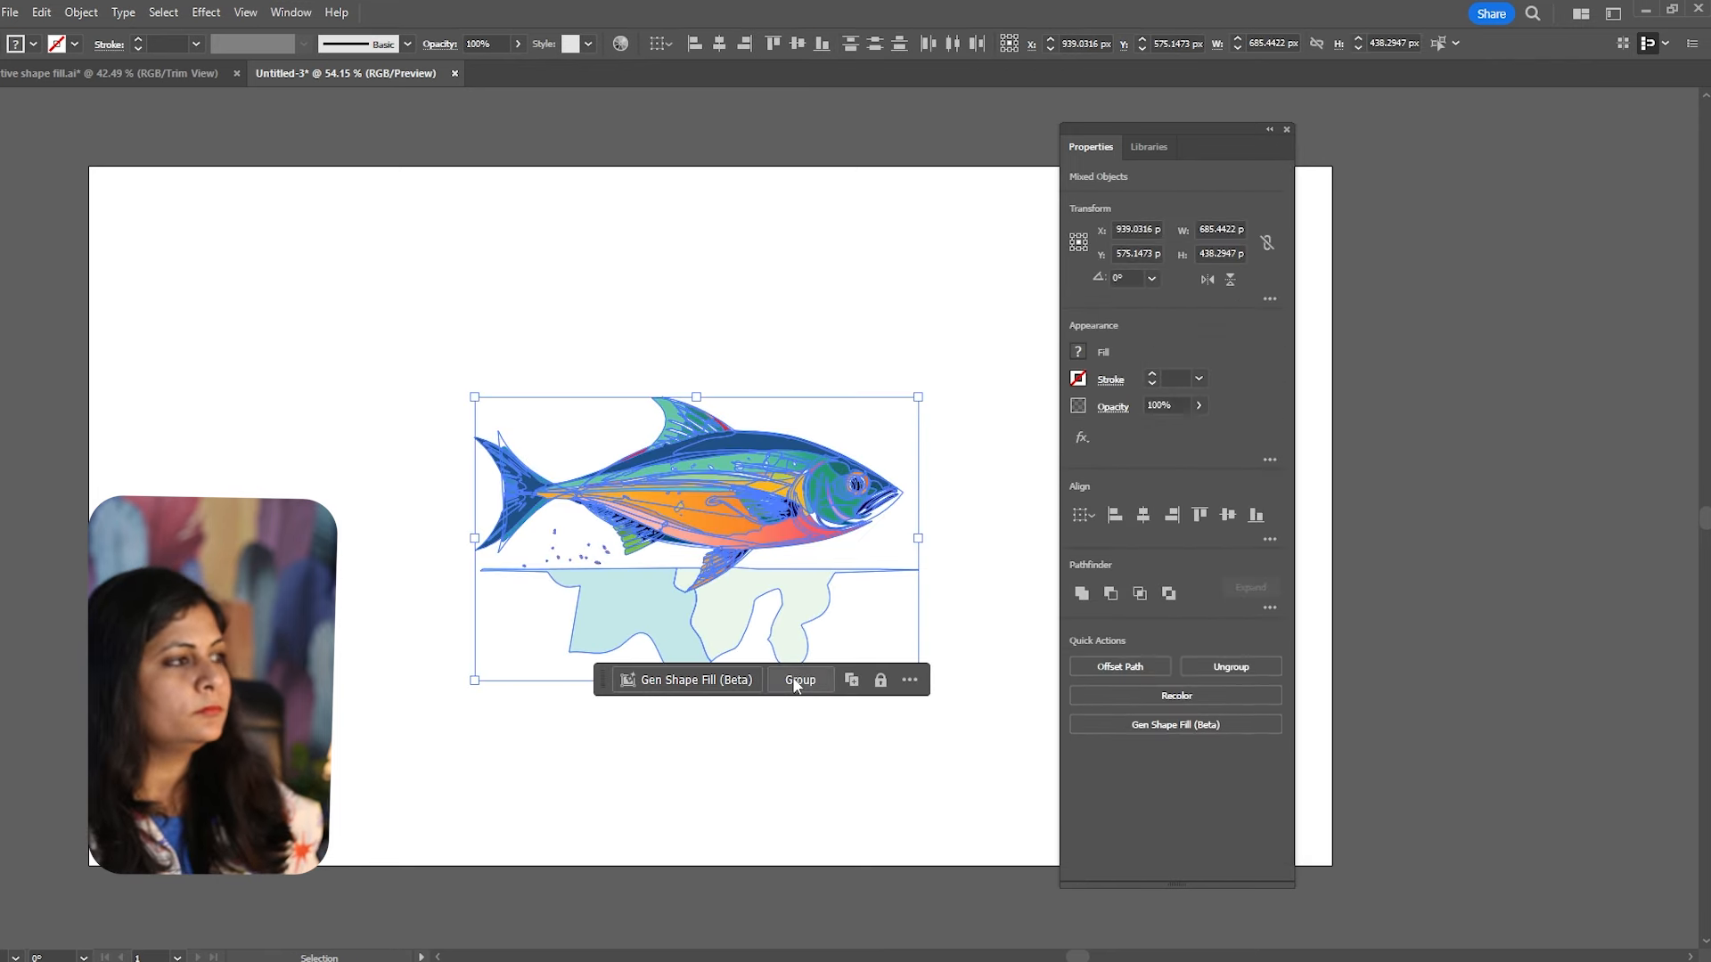
key(Delete)
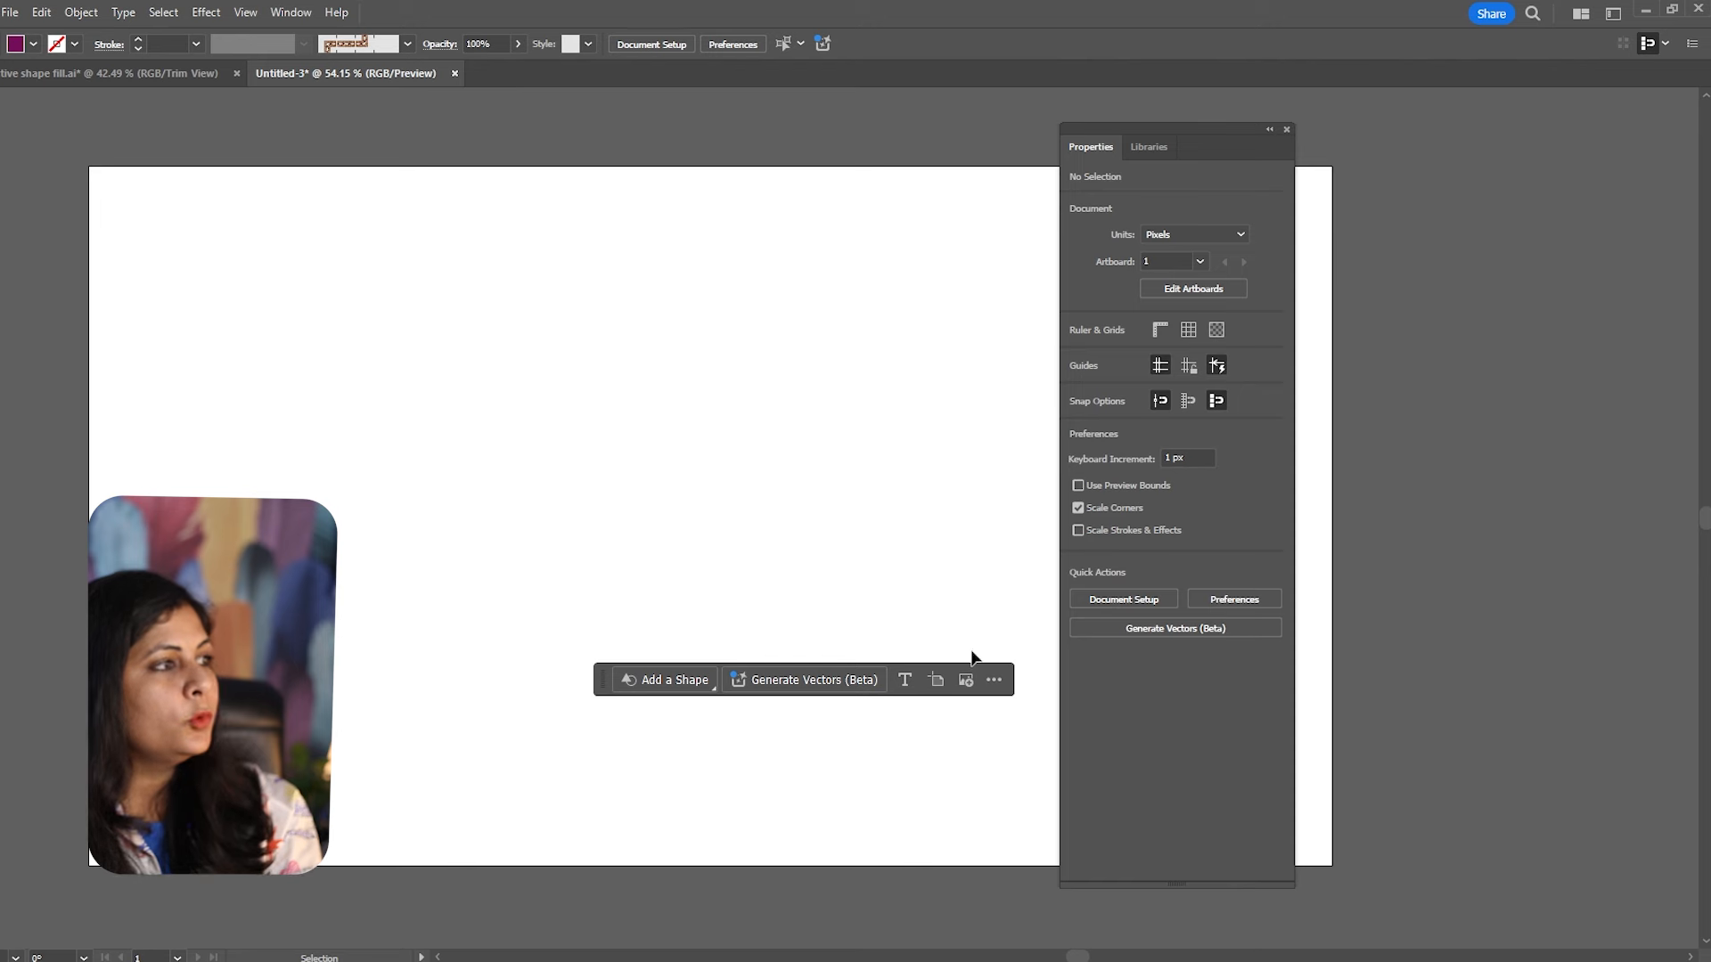
click(1287, 131)
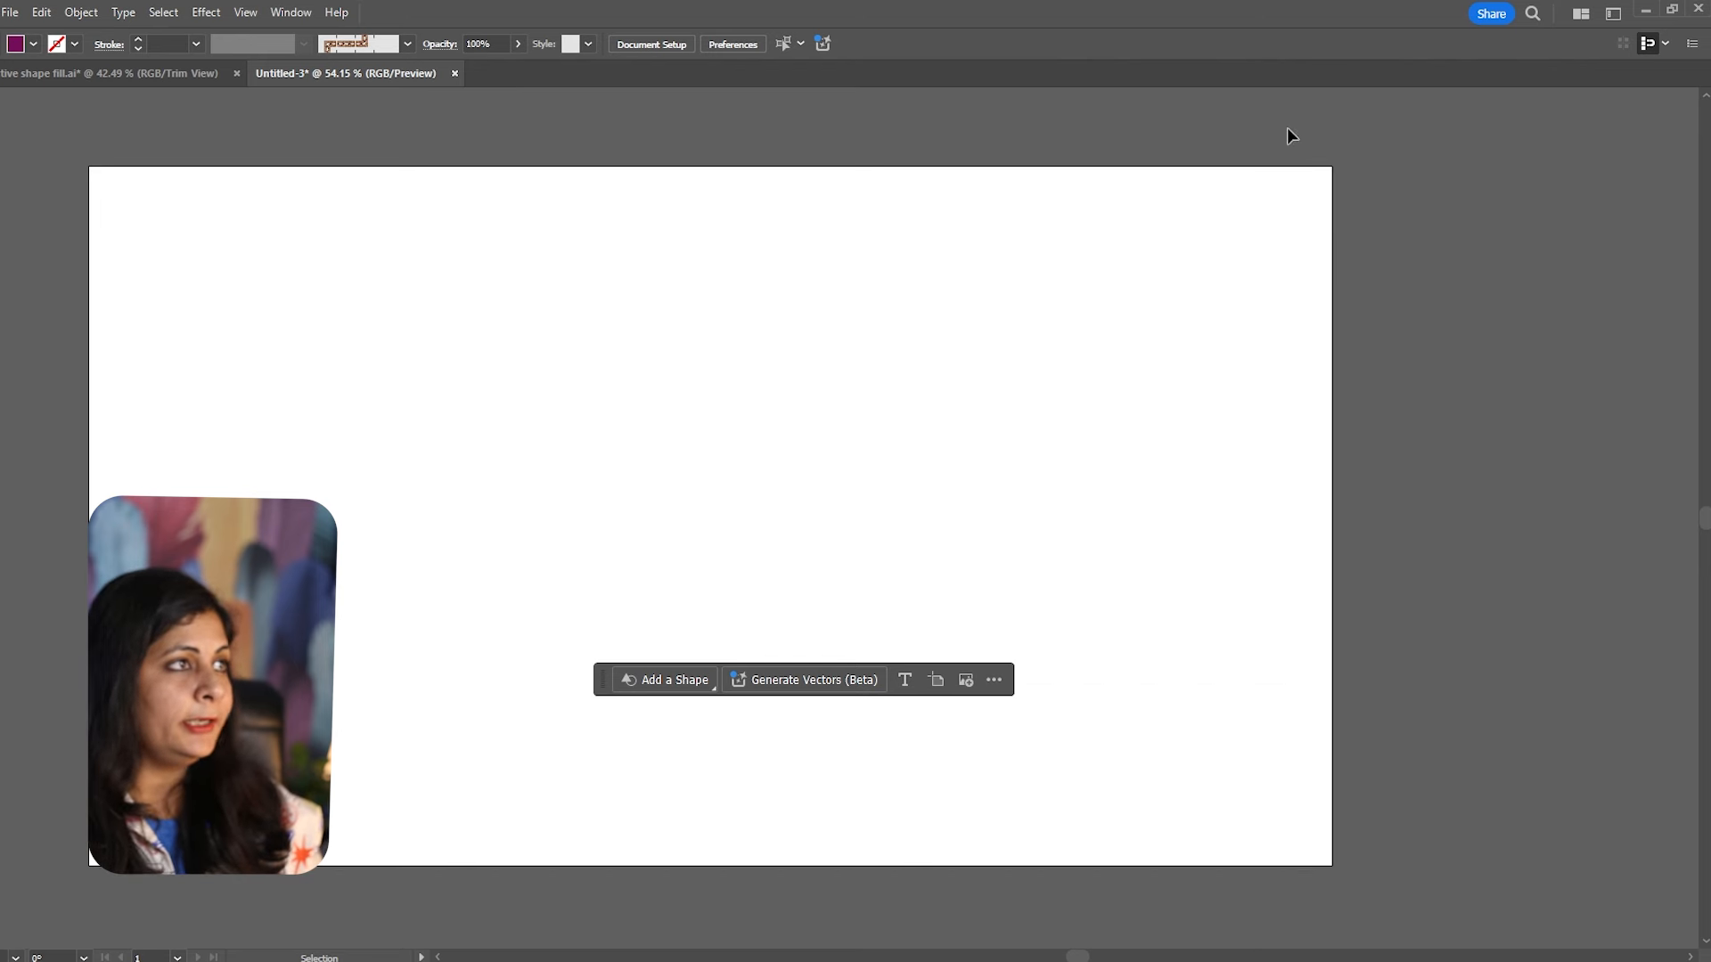
Paste the black heart, center it horizontally on the artboard, and scale it to about 689 by 603 px.
key(ctrl+v)
drag(918, 555, 817, 557)
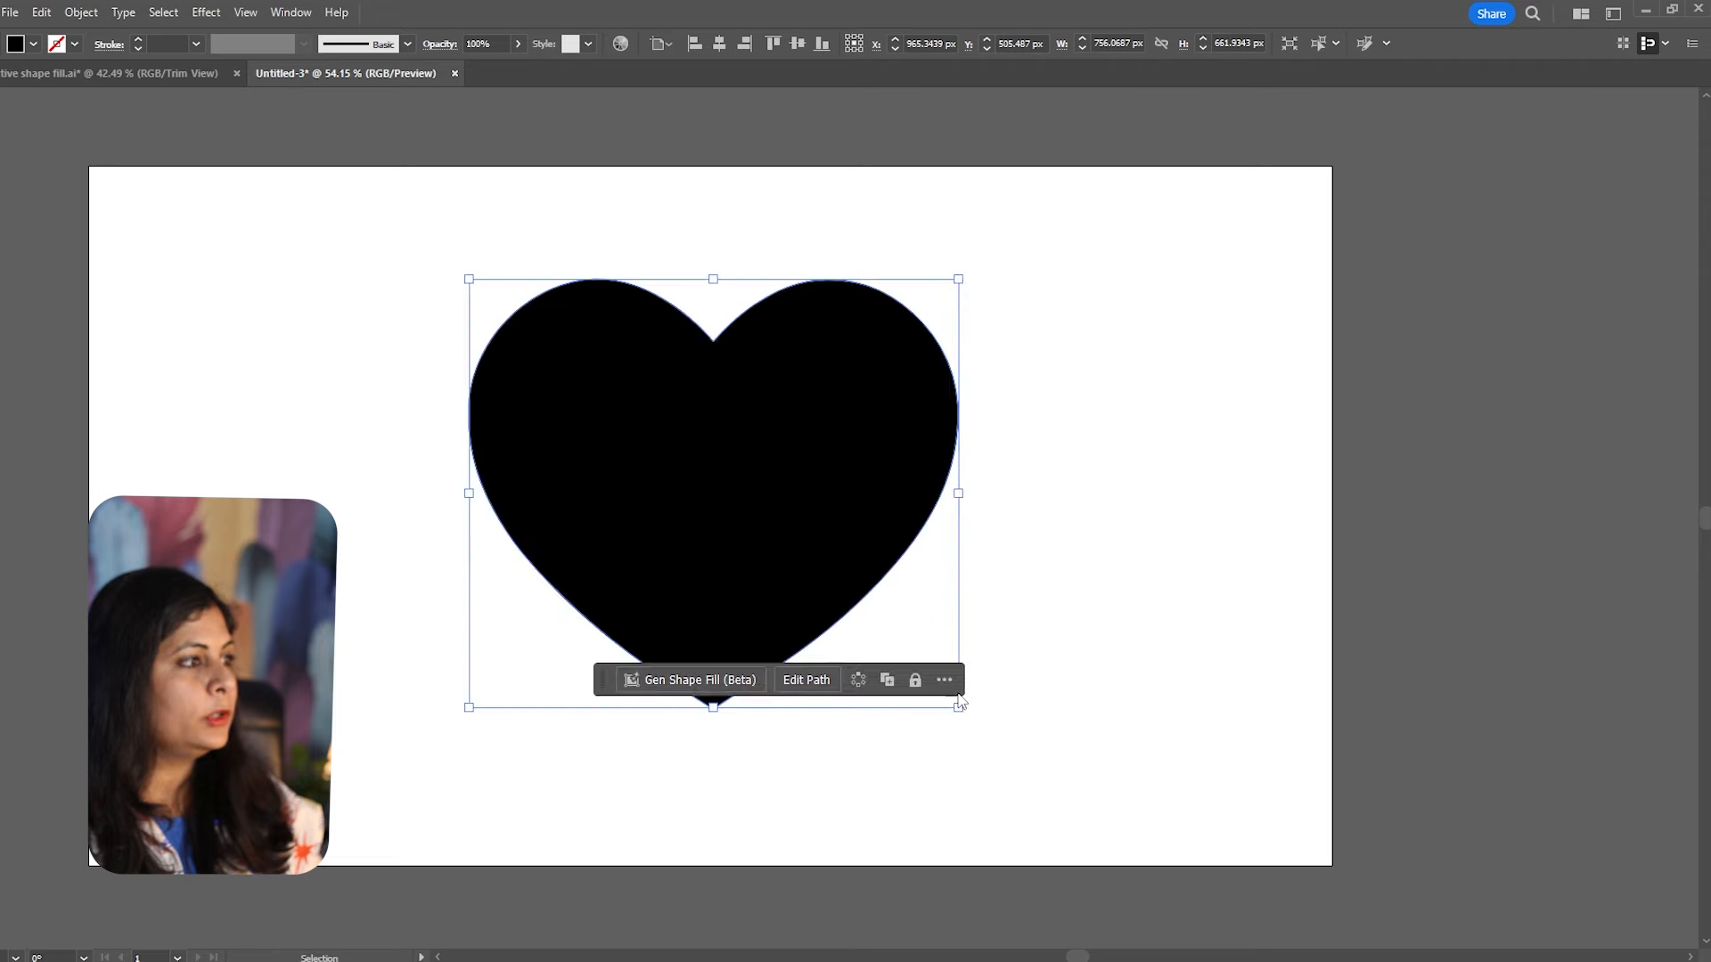
drag(958, 733, 906, 657)
drag(752, 489, 752, 448)
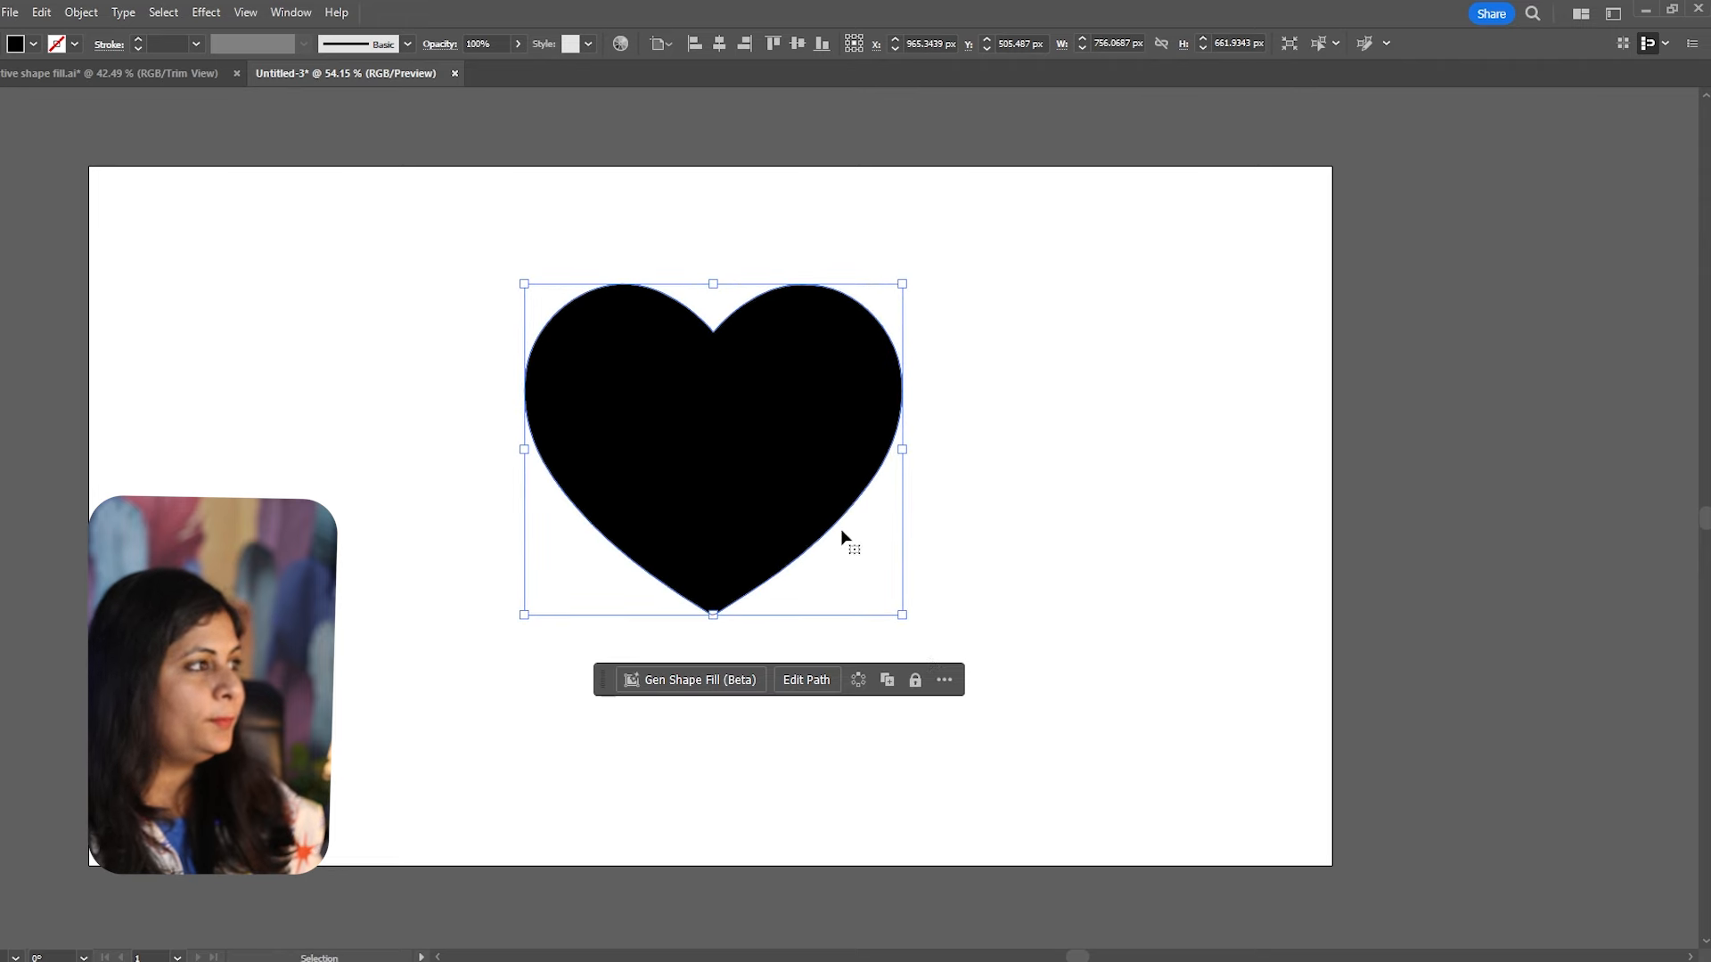
drag(904, 612, 943, 648)
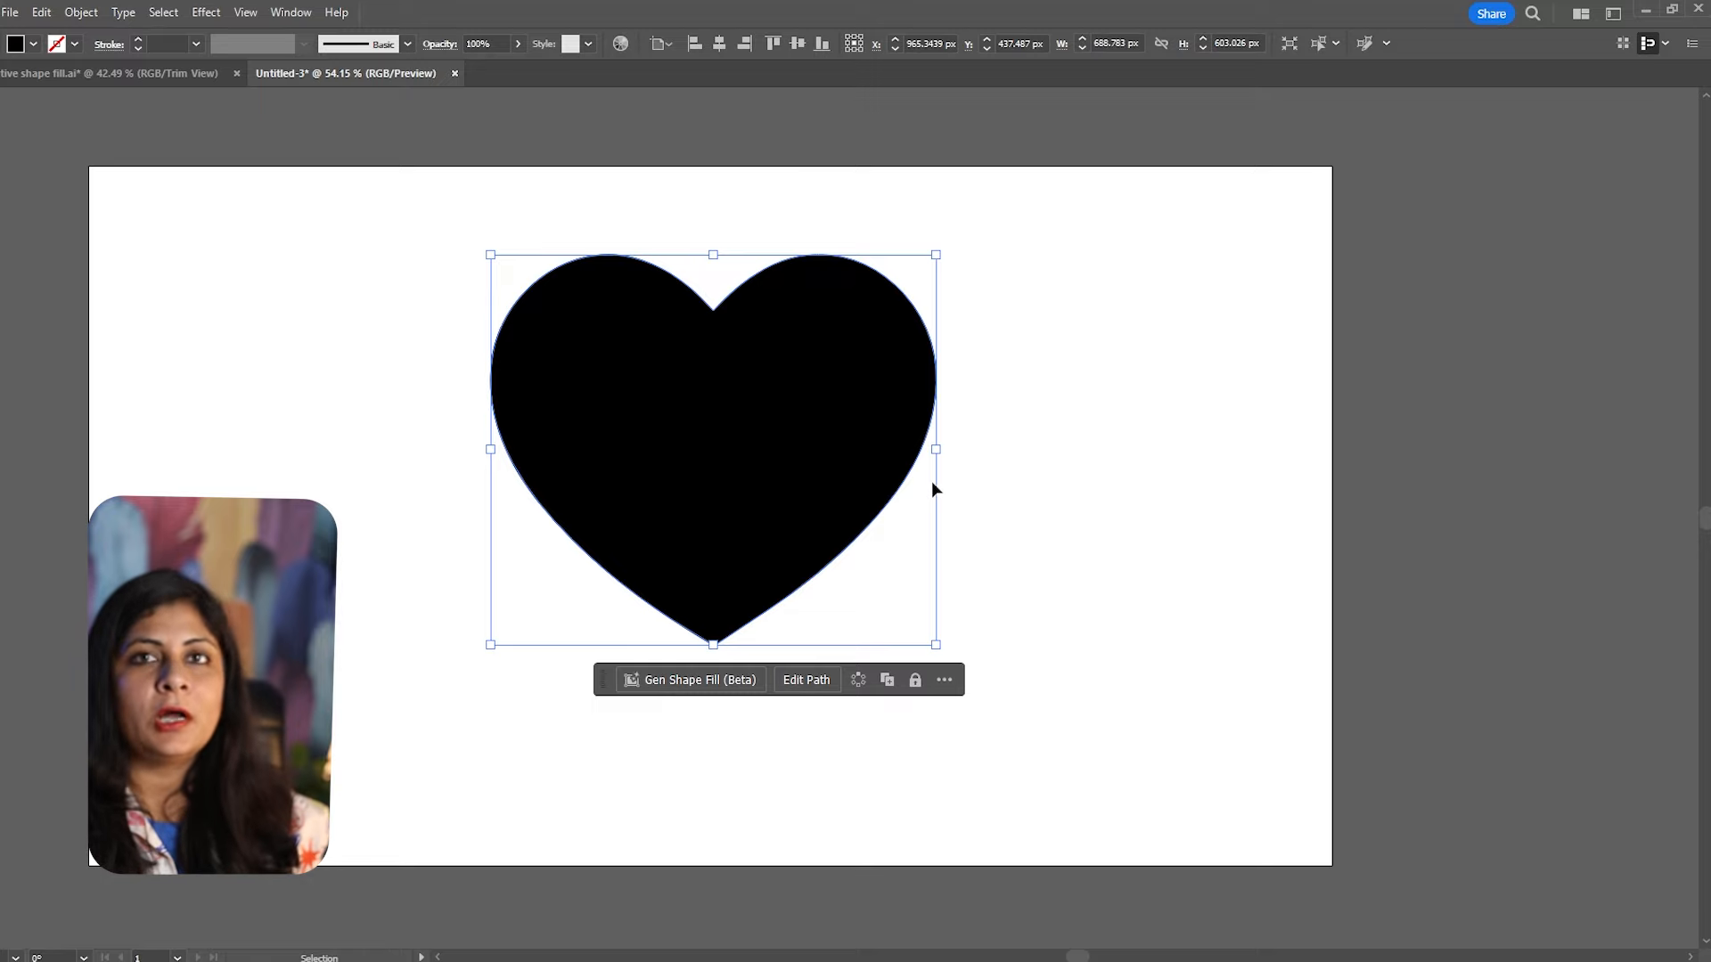
Switch to Google Chrome and clear the "heart" image search.
key(alt+Tab)
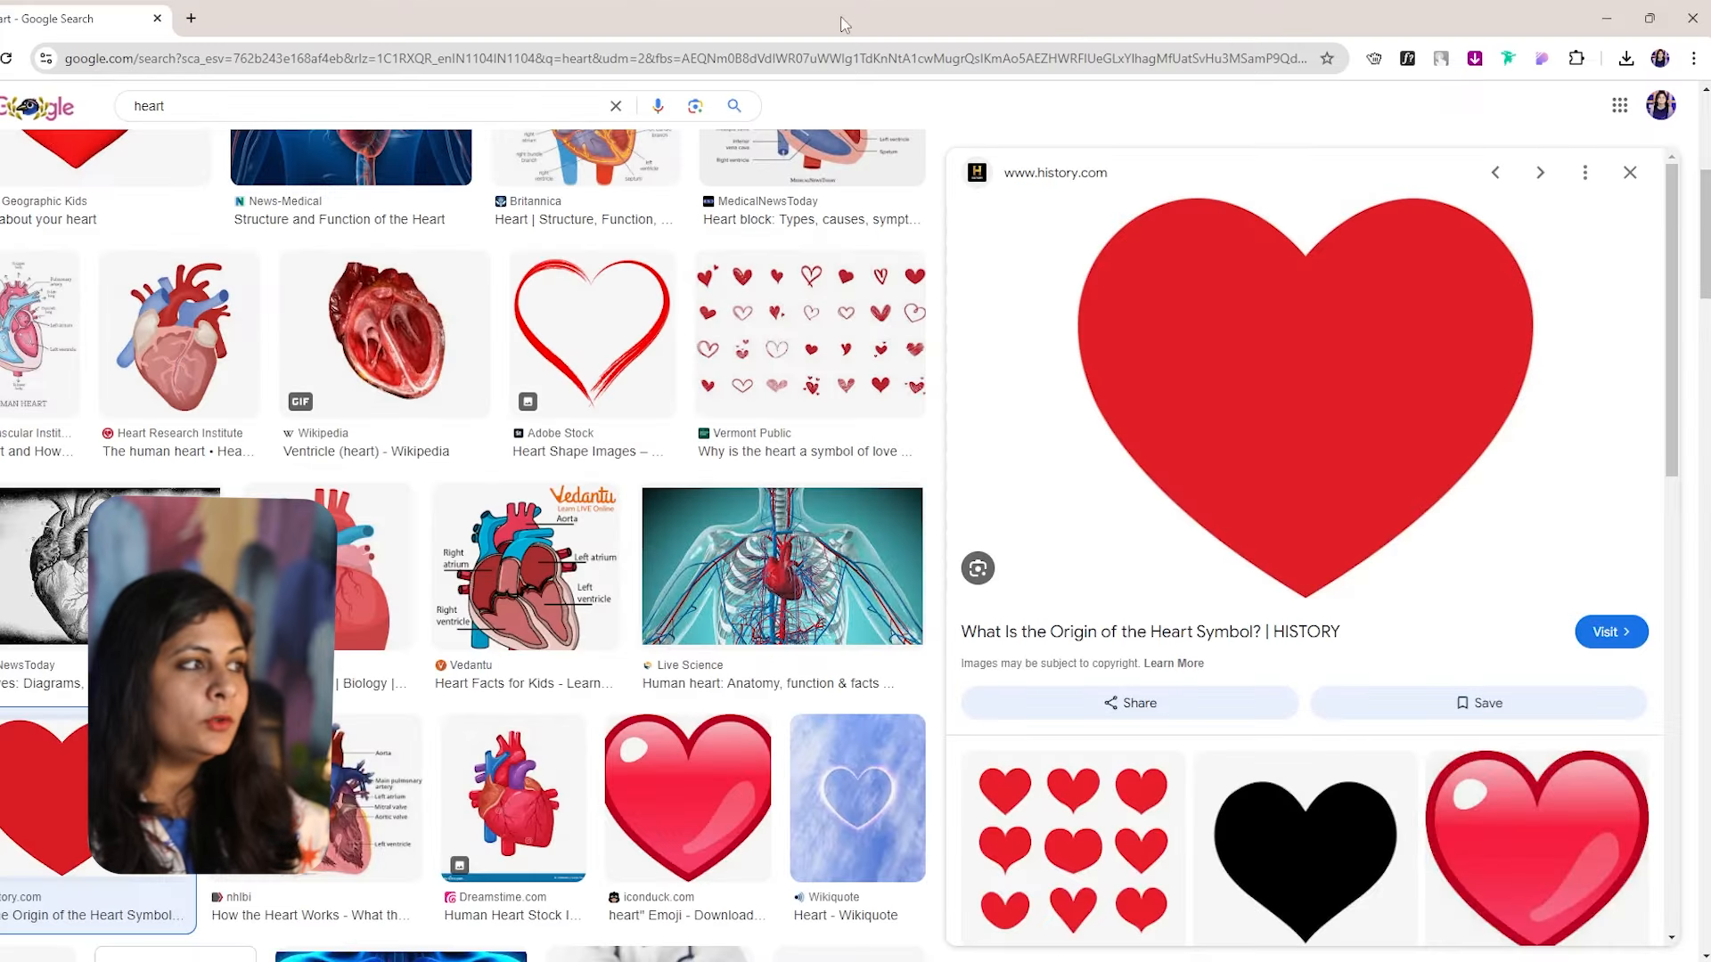
double_click(212, 103)
key(BackSpace)
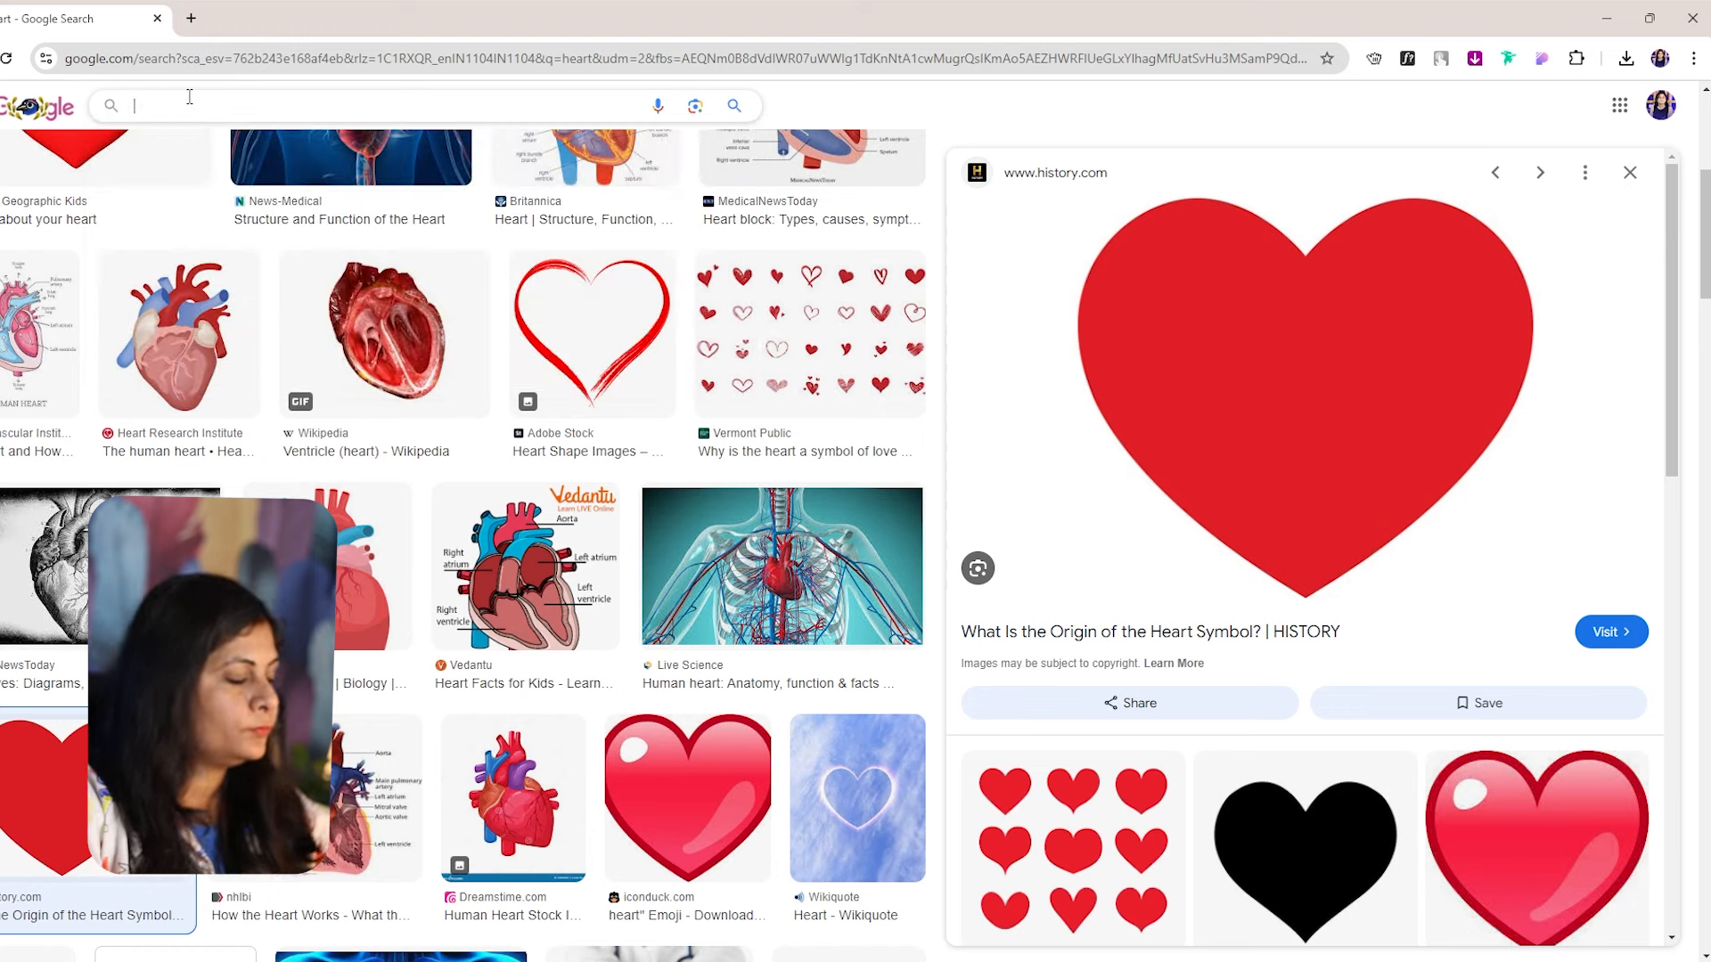
text(tec)
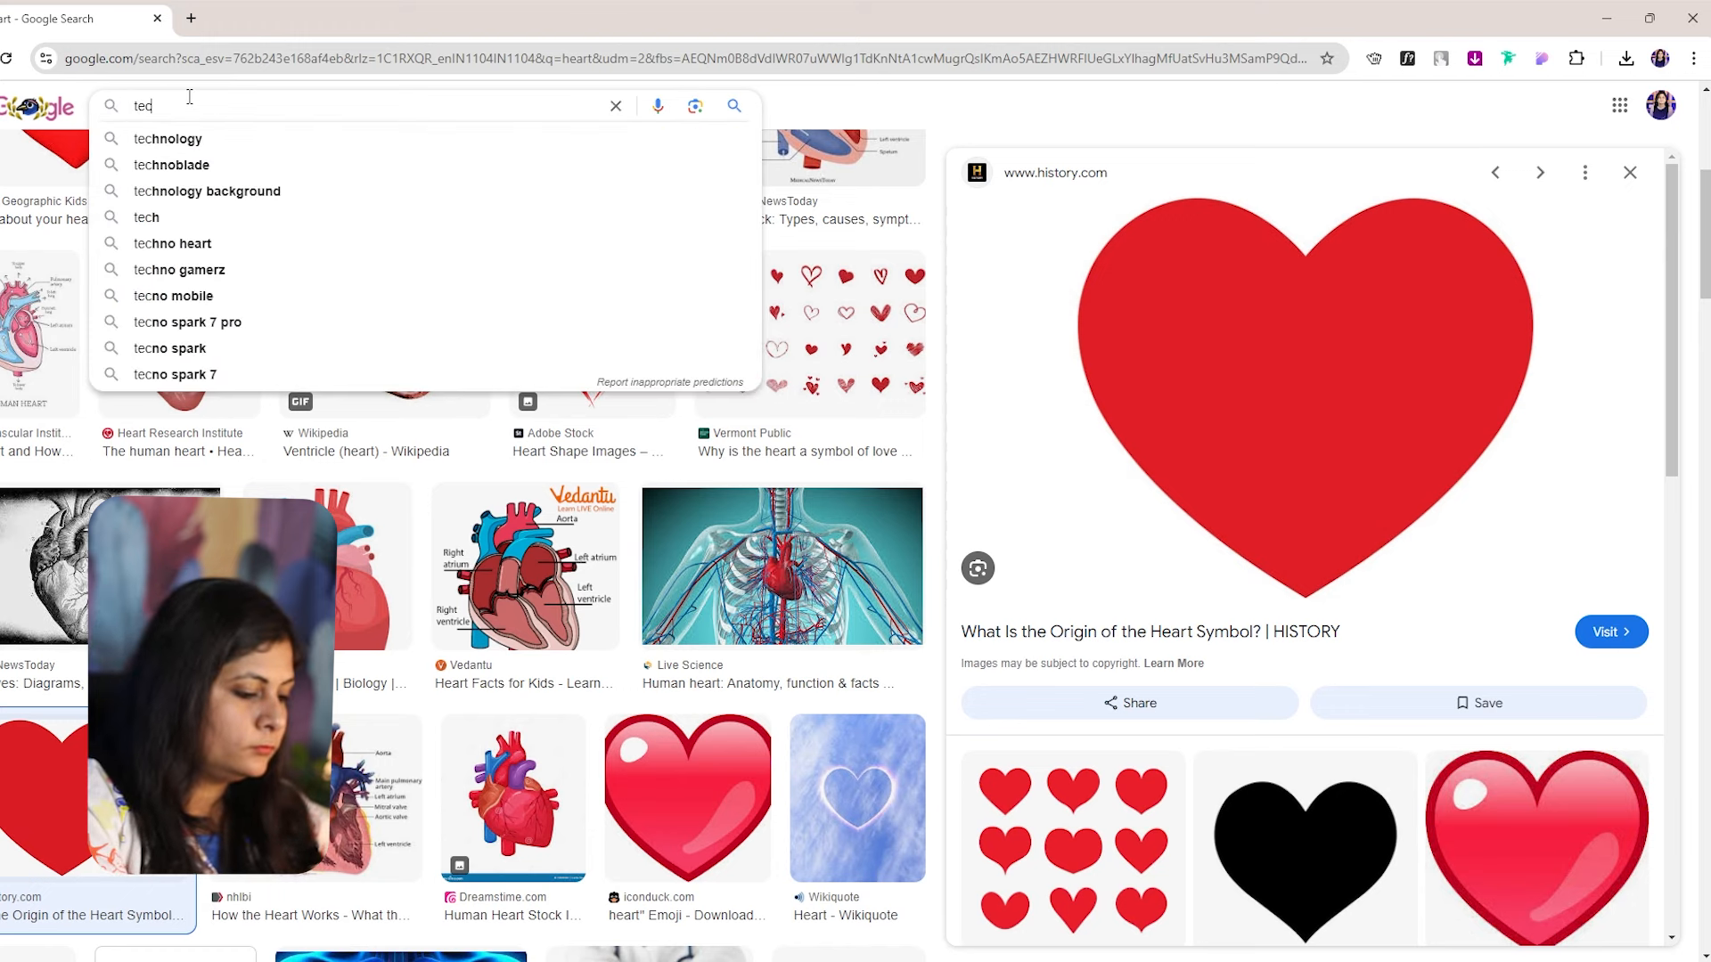
key(BackSpace)
key(BackSpace)
key(BackSpace)
Search Google Images for "pattern" and browse the results for a suitable design.
text(pattern)
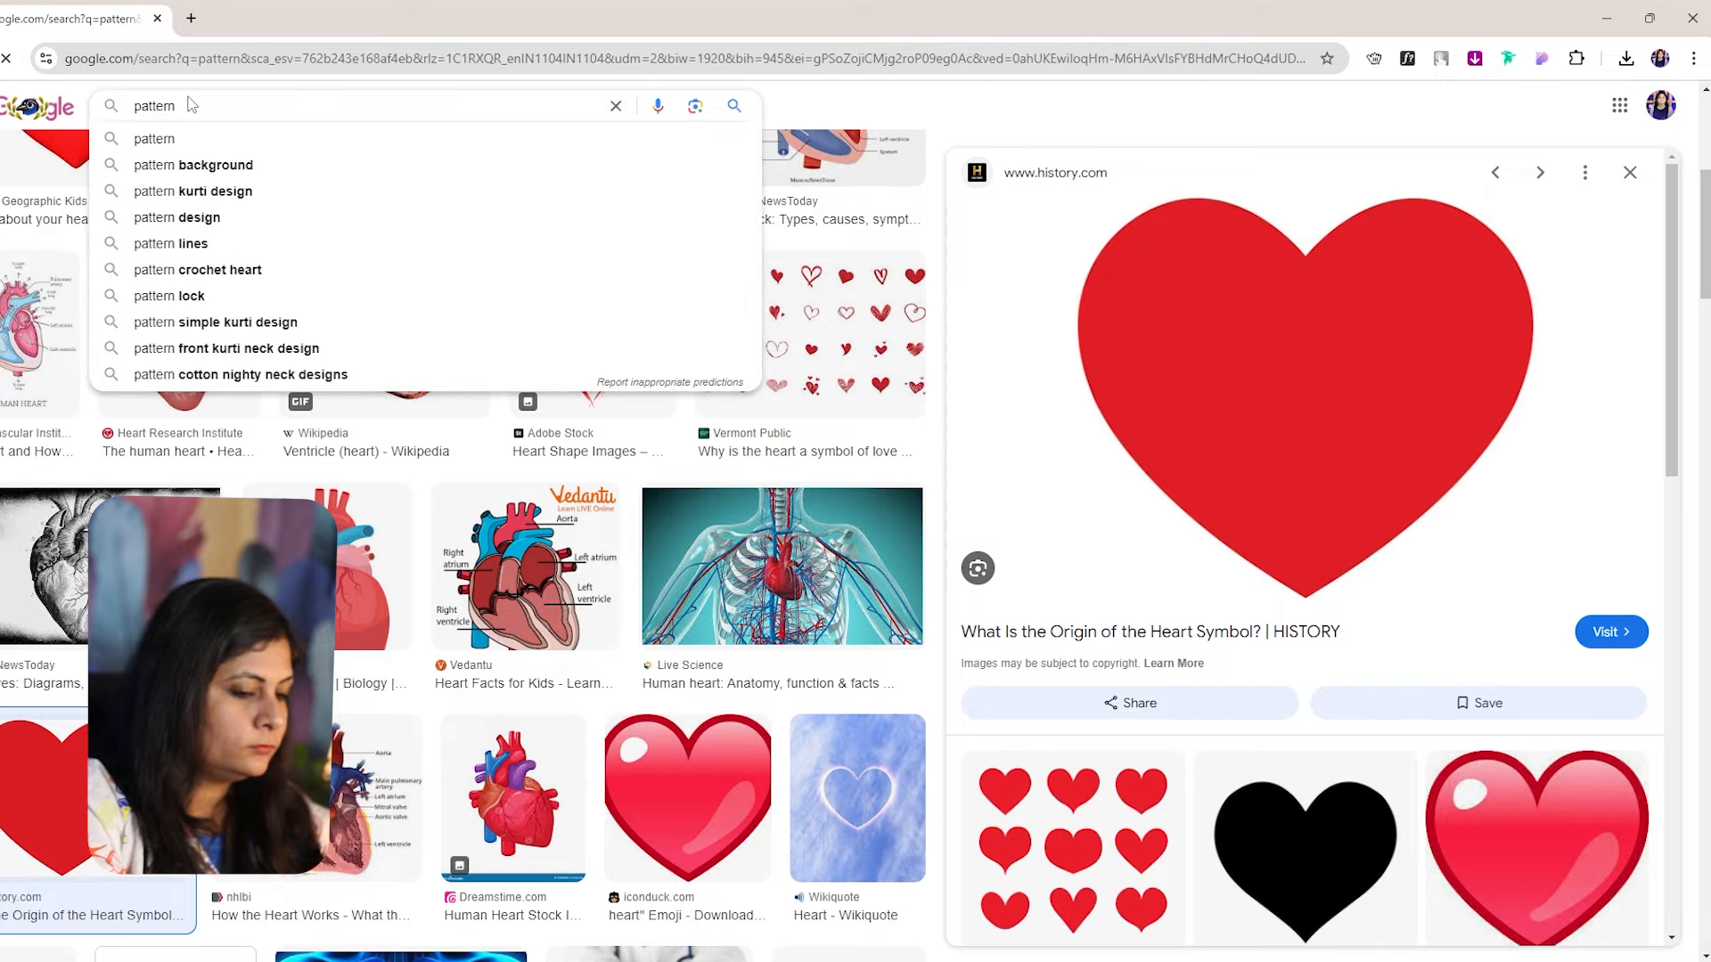
key(Return)
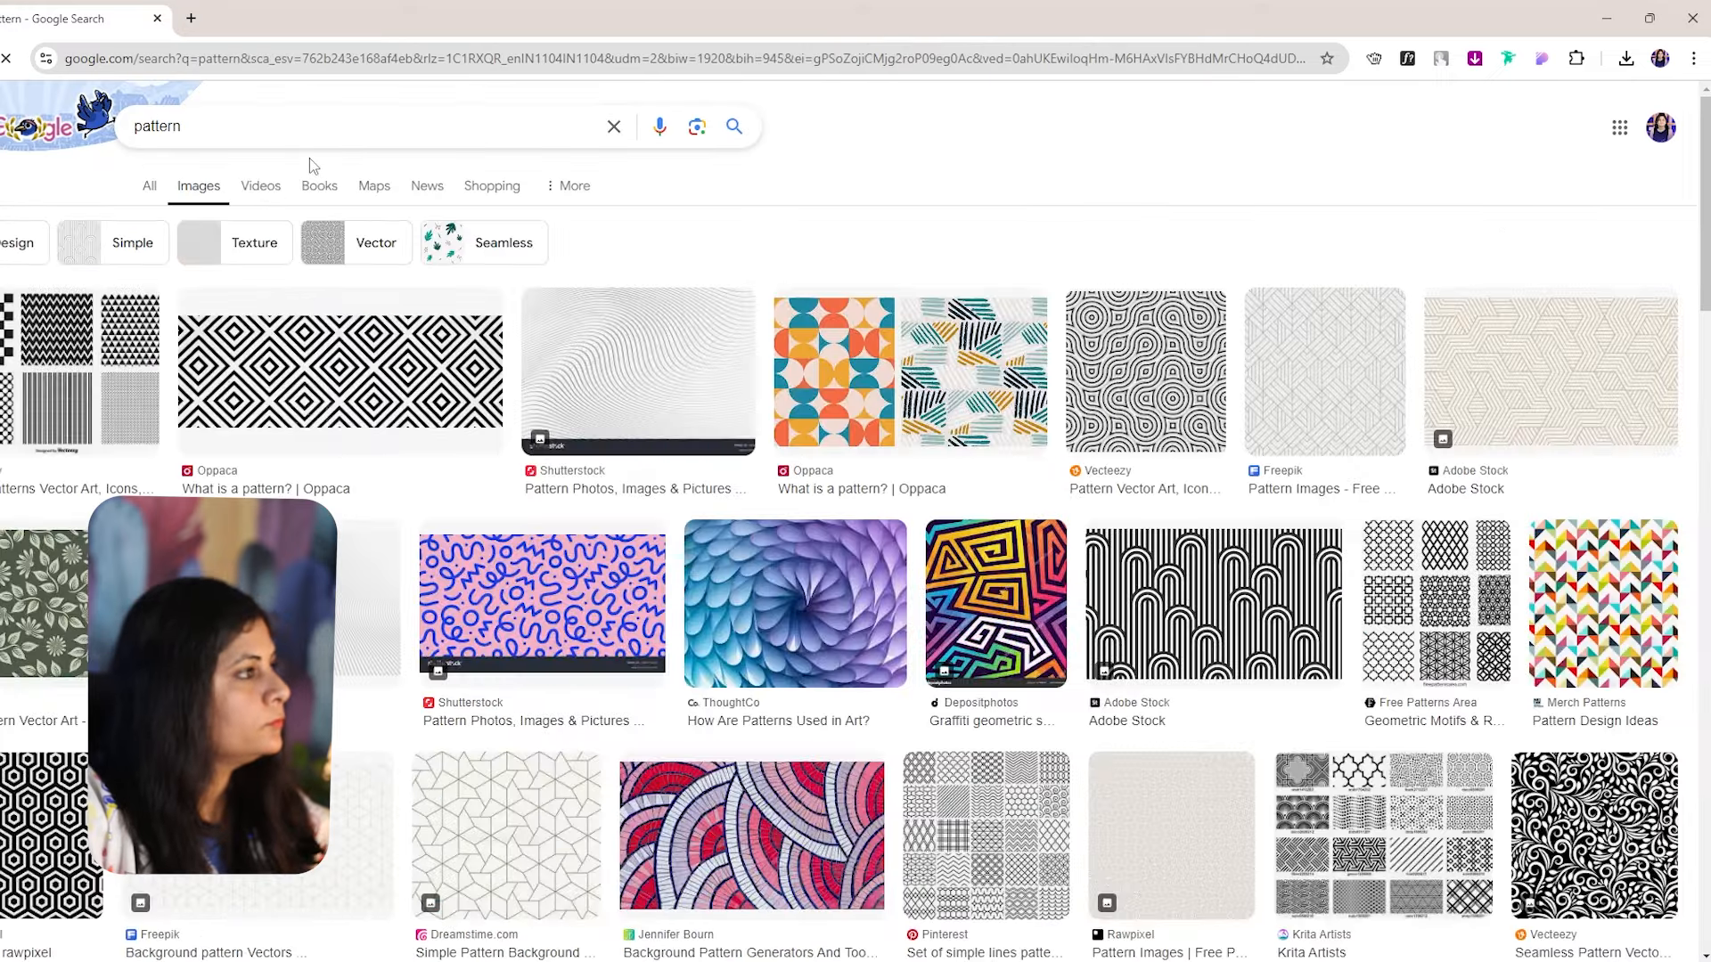
scroll(818, 386, down, 2)
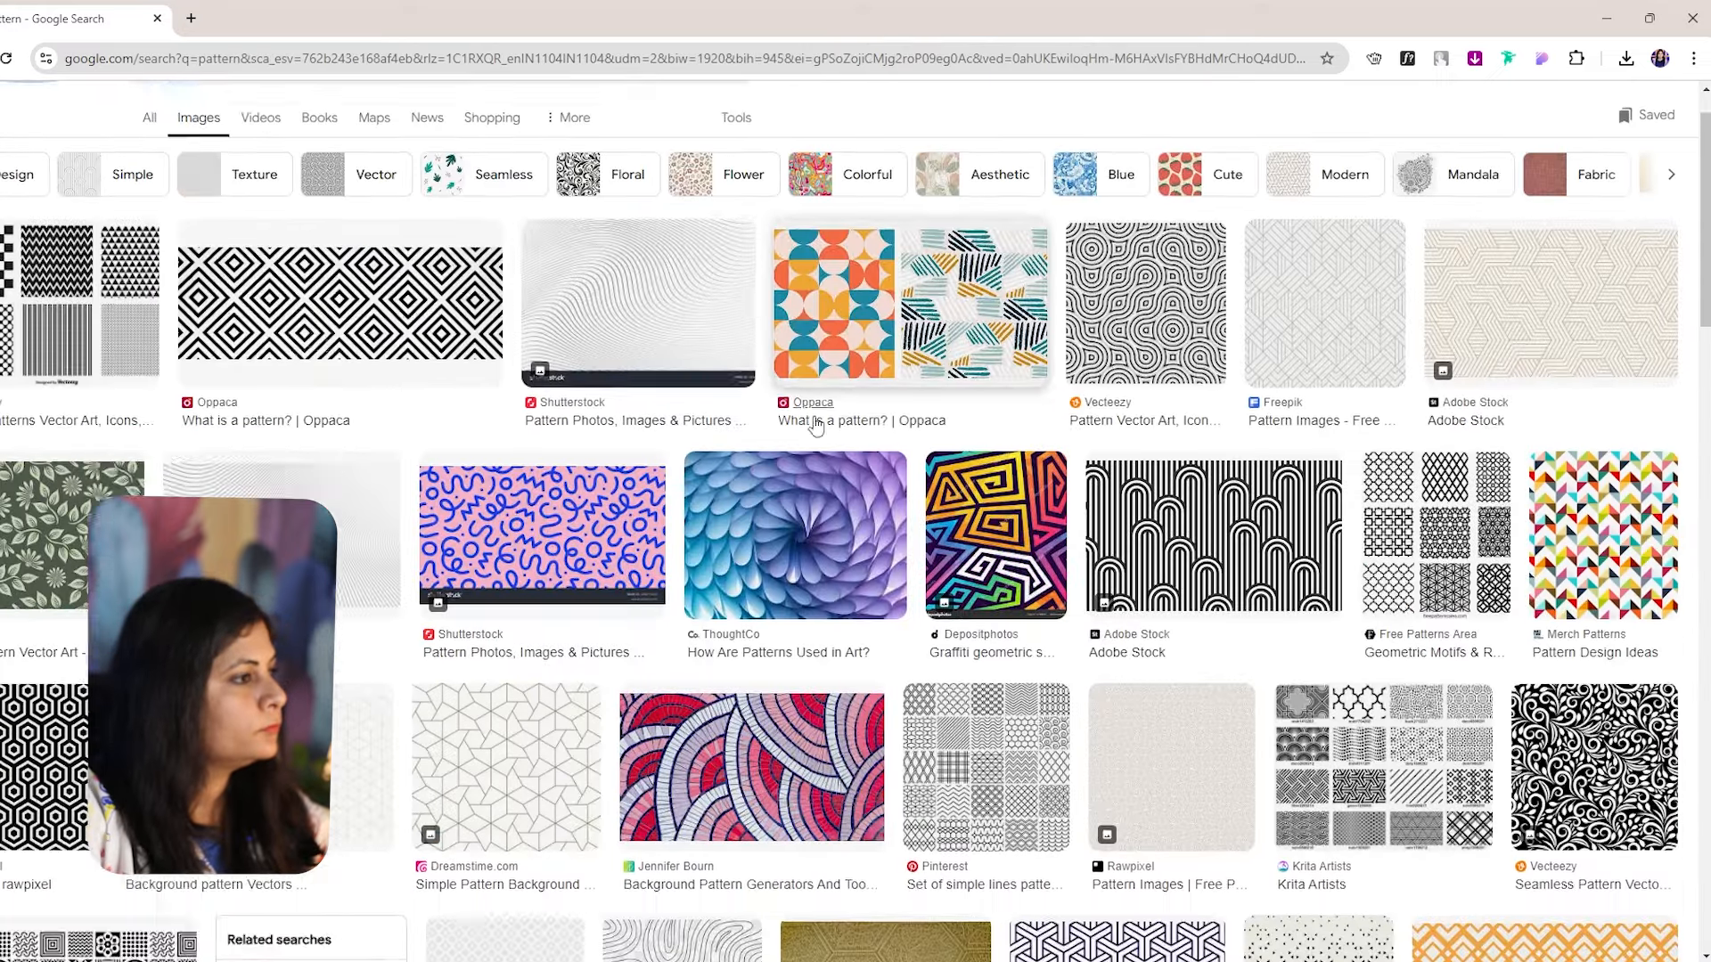
scroll(1085, 459, up, 1)
scroll(1085, 458, down, 11)
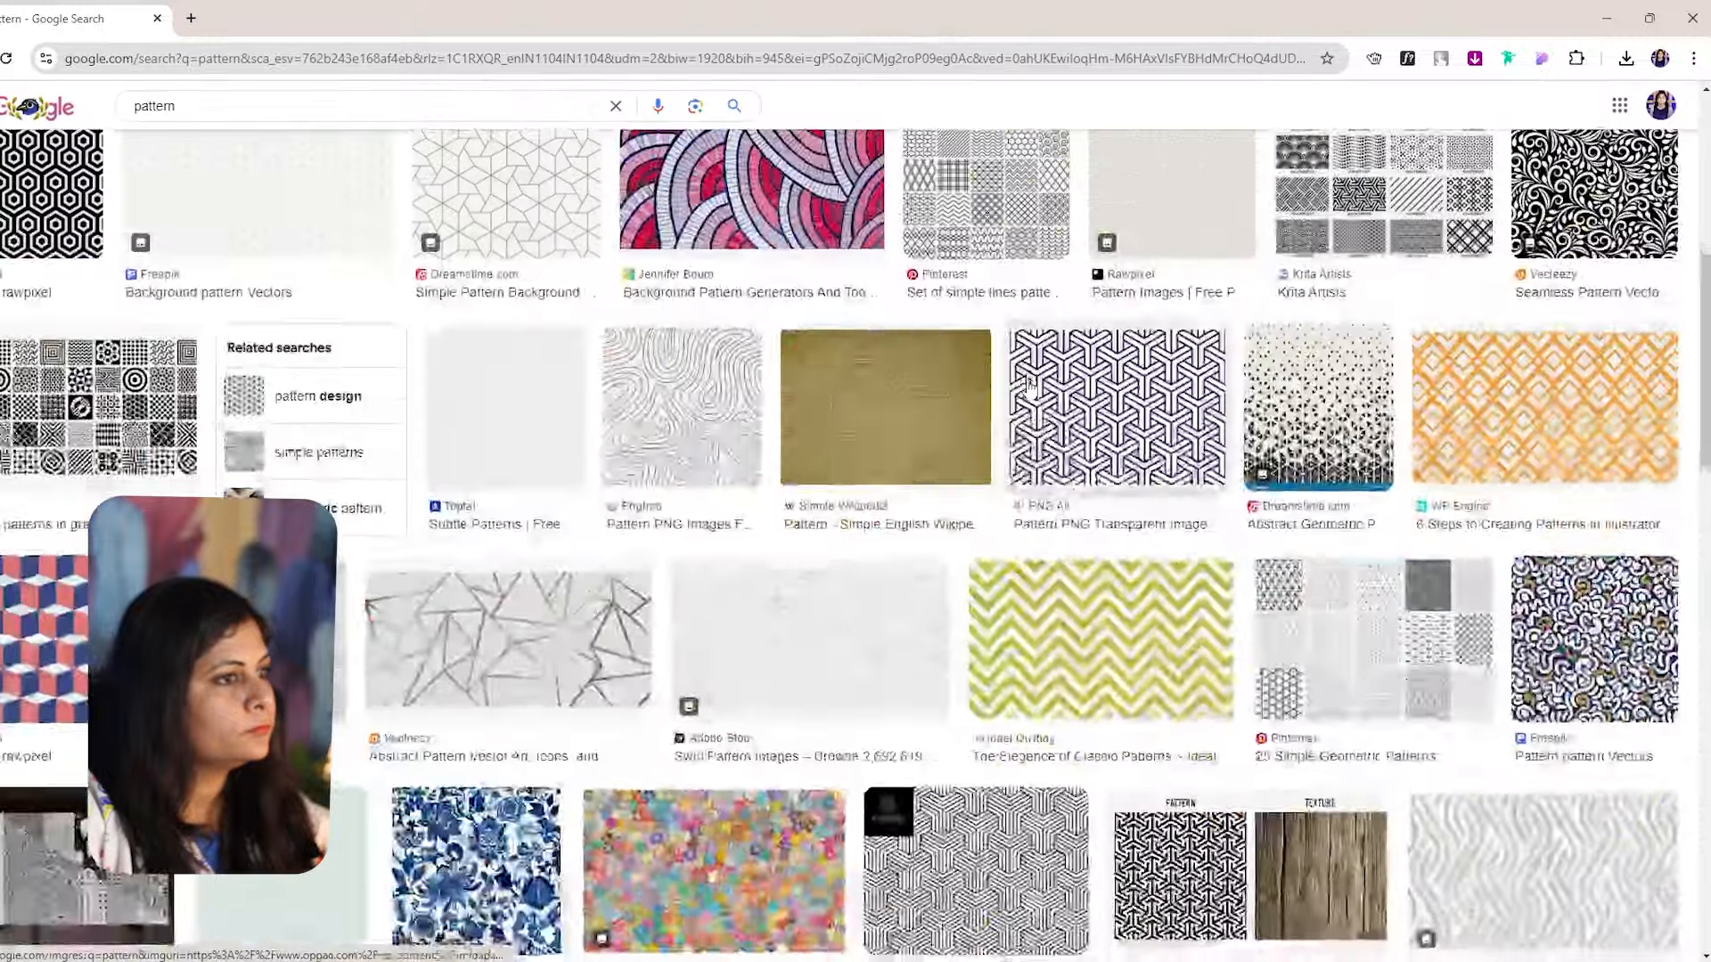
scroll(534, 225, up, 2)
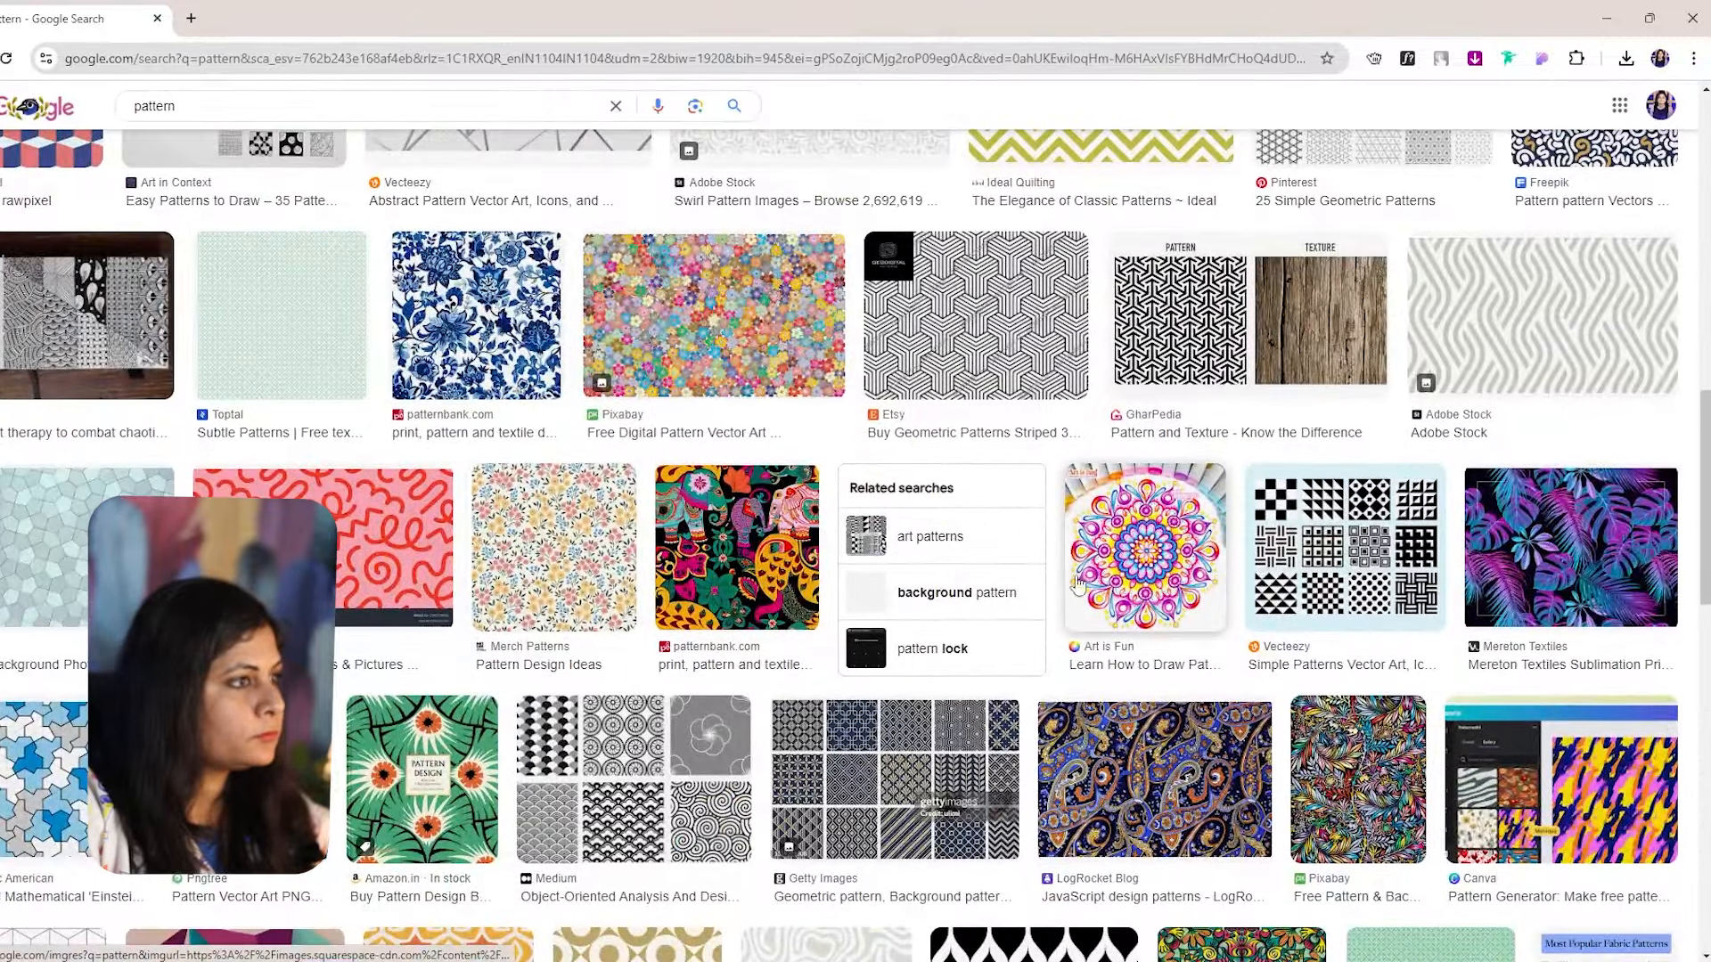
Open the blue-and-white floral pattern from patternbank.com and copy the image.
click(430, 308)
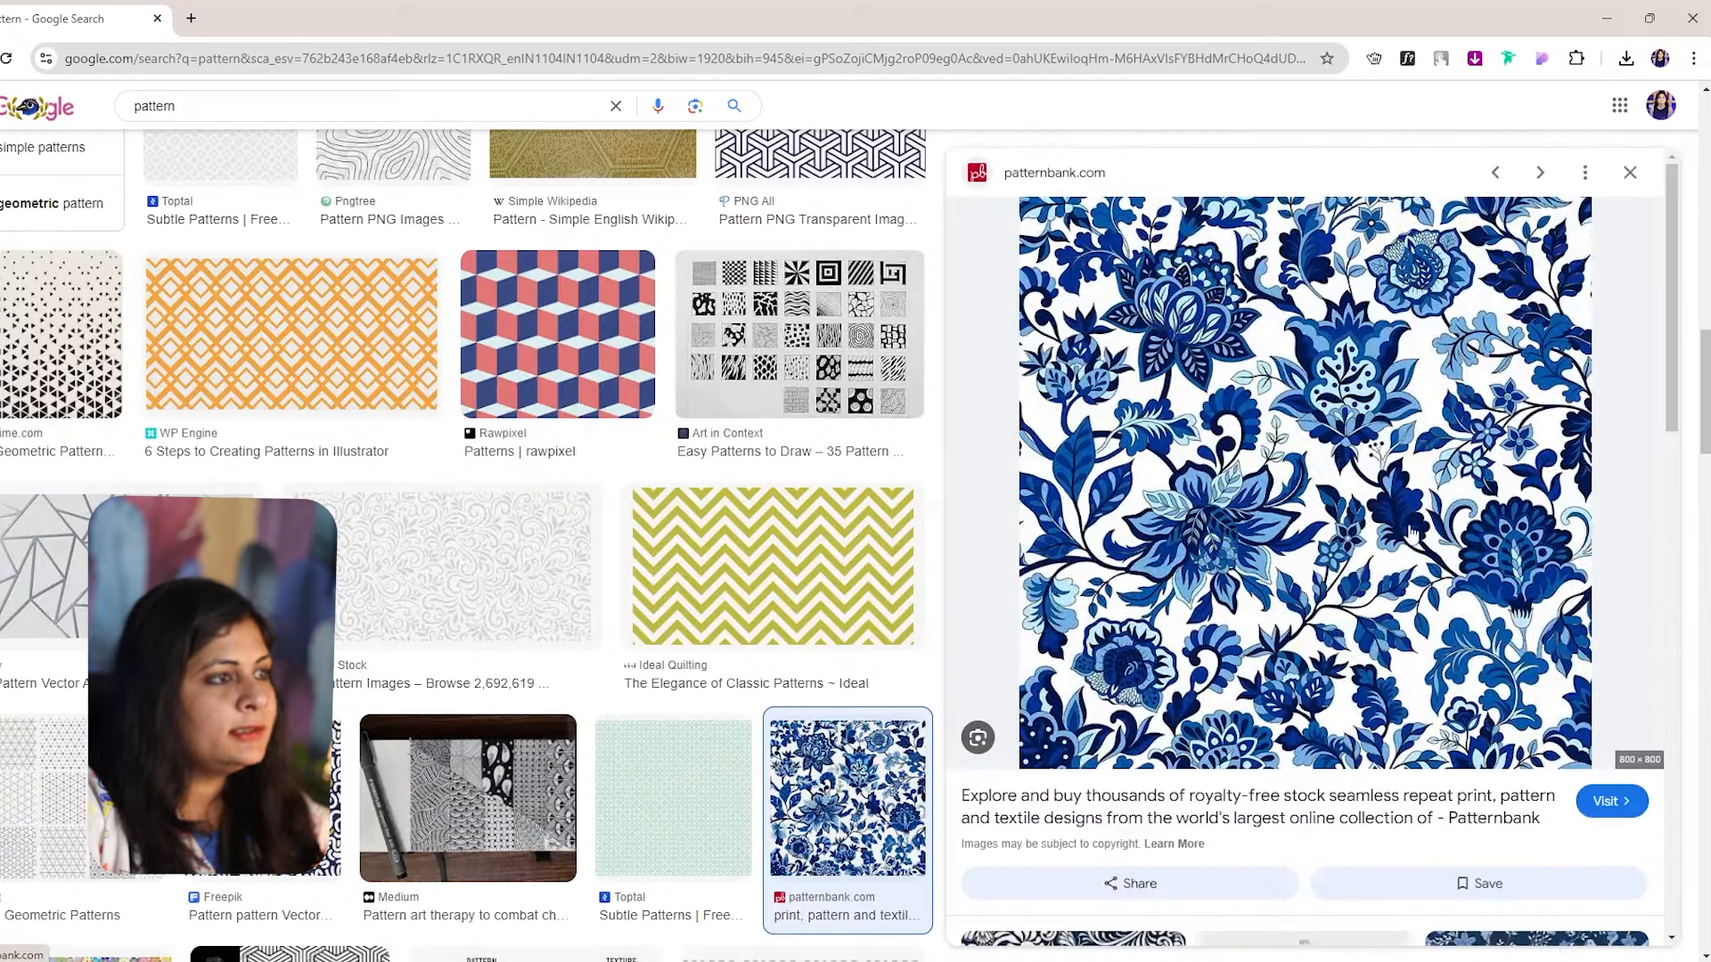
right_click(1342, 463)
click(1449, 762)
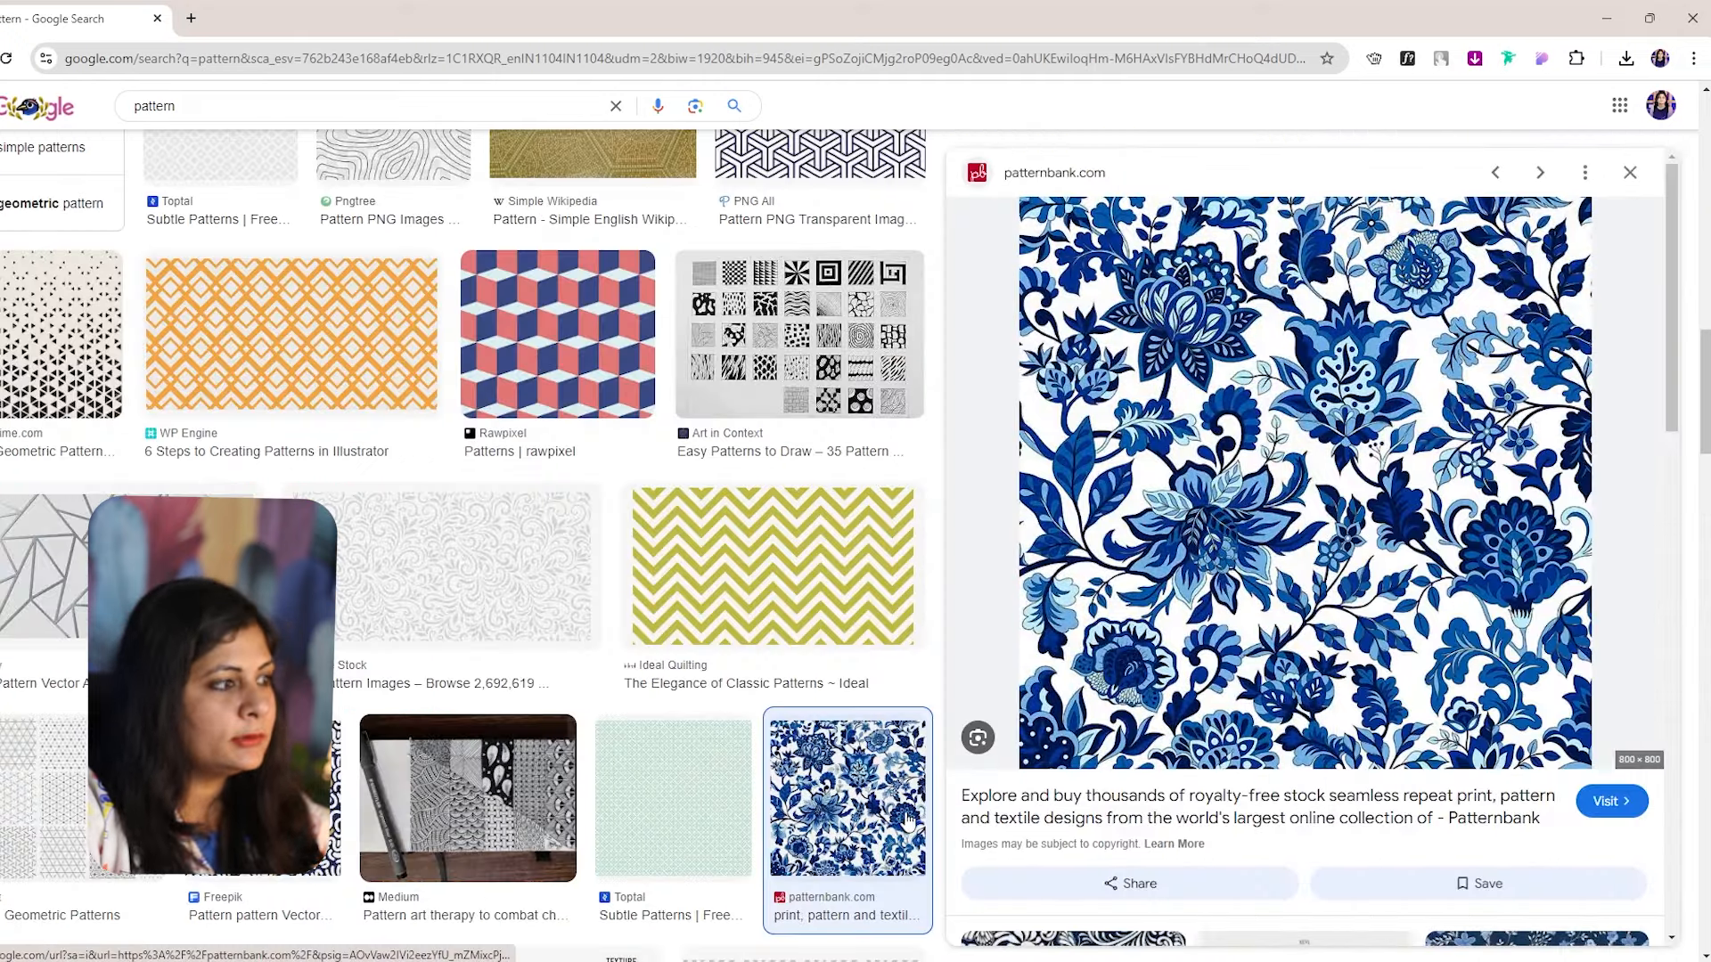
Switch to Adobe Illustrator, paste the copied blue floral pattern, and place it beside the black heart.
click(1025, 949)
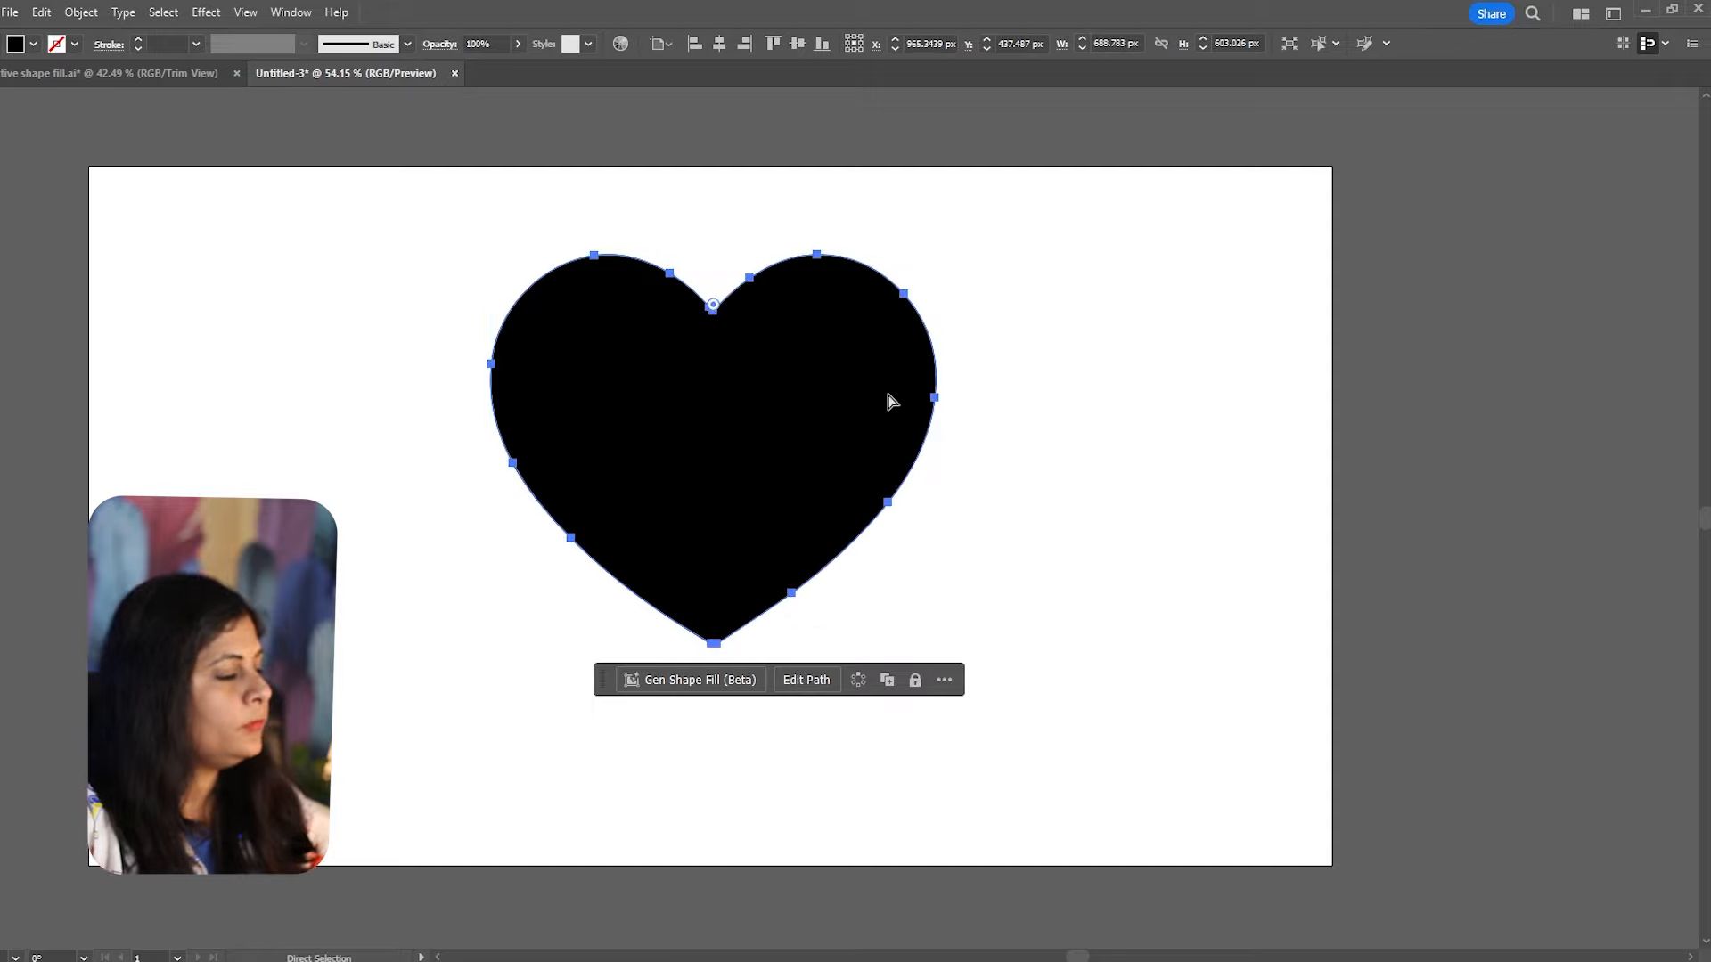
key(ctrl+v)
drag(950, 546, 1174, 546)
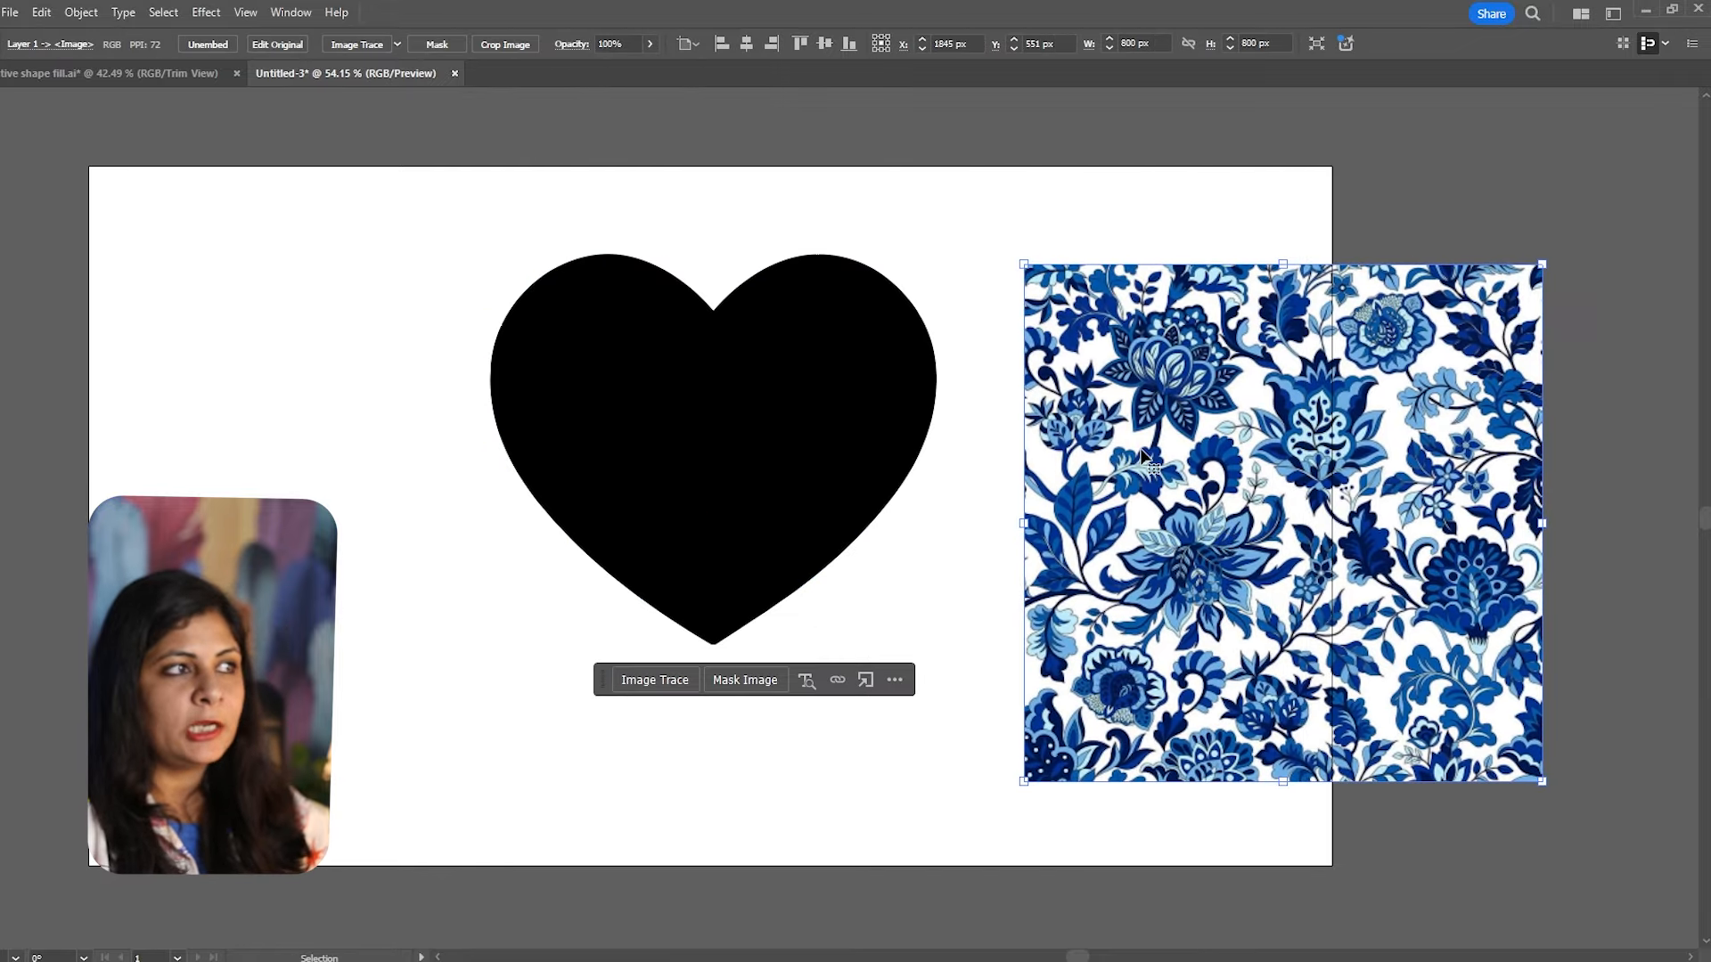
scroll(730, 403, down, 1)
drag(714, 246, 631, 300)
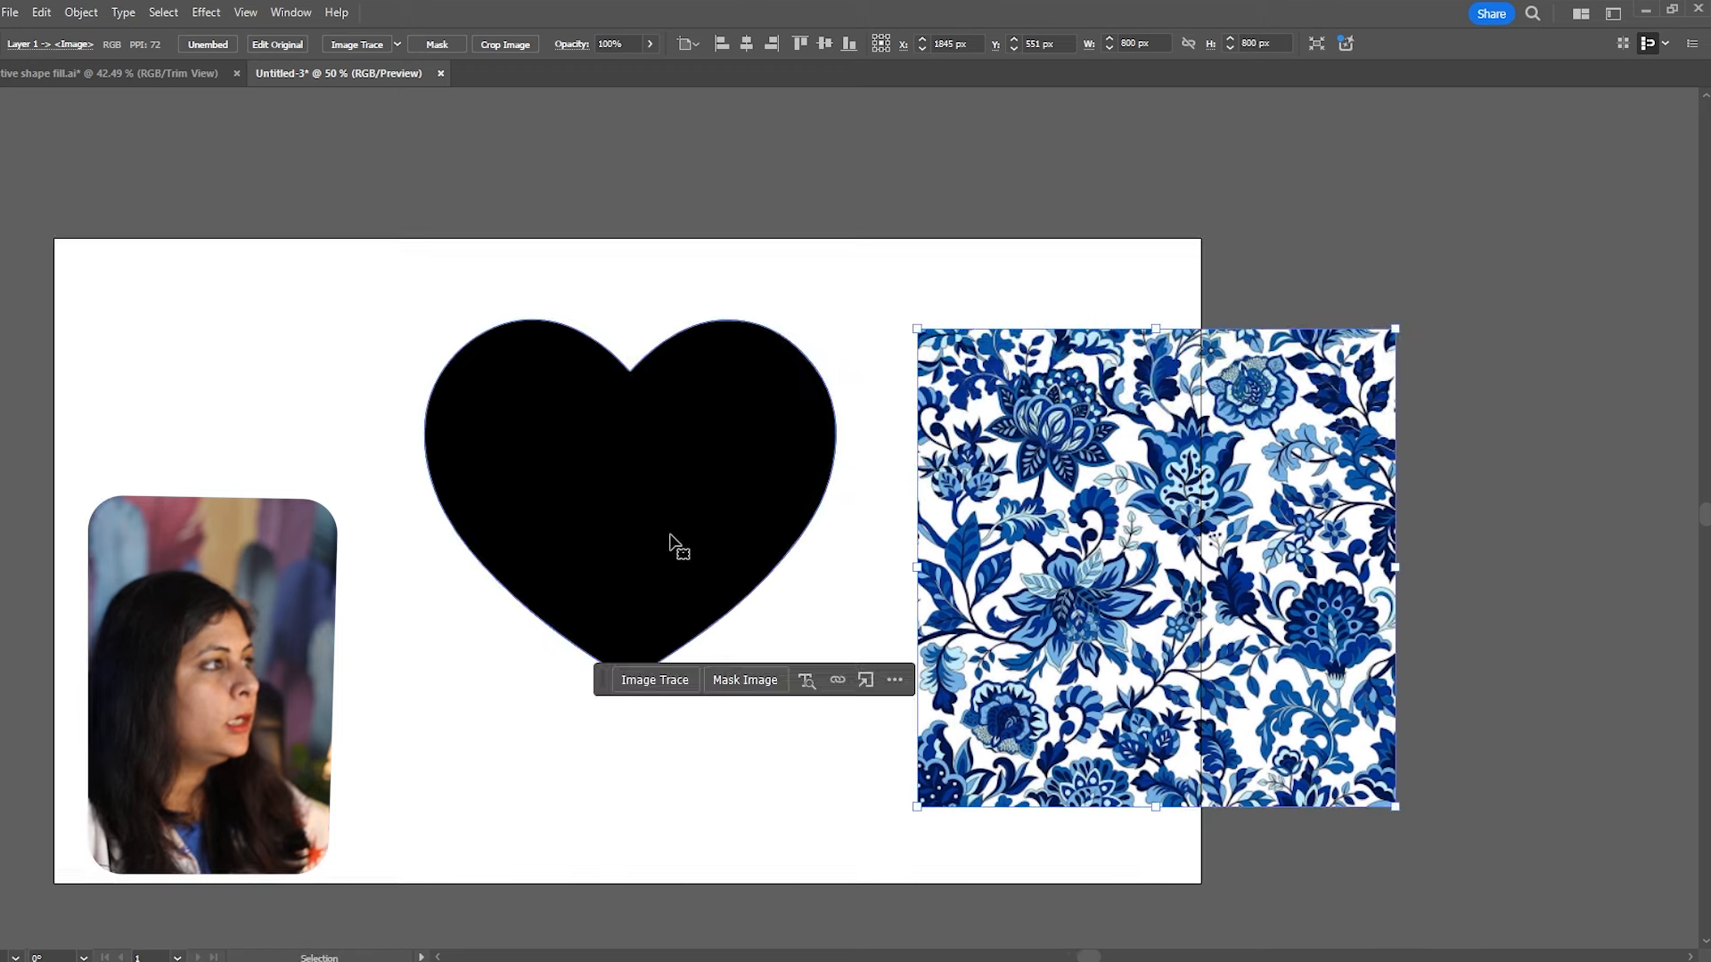
Start Gen Shape Fill on the black heart with the prompt "blue flowersand decorative leaves".
click(672, 538)
click(683, 688)
click(700, 683)
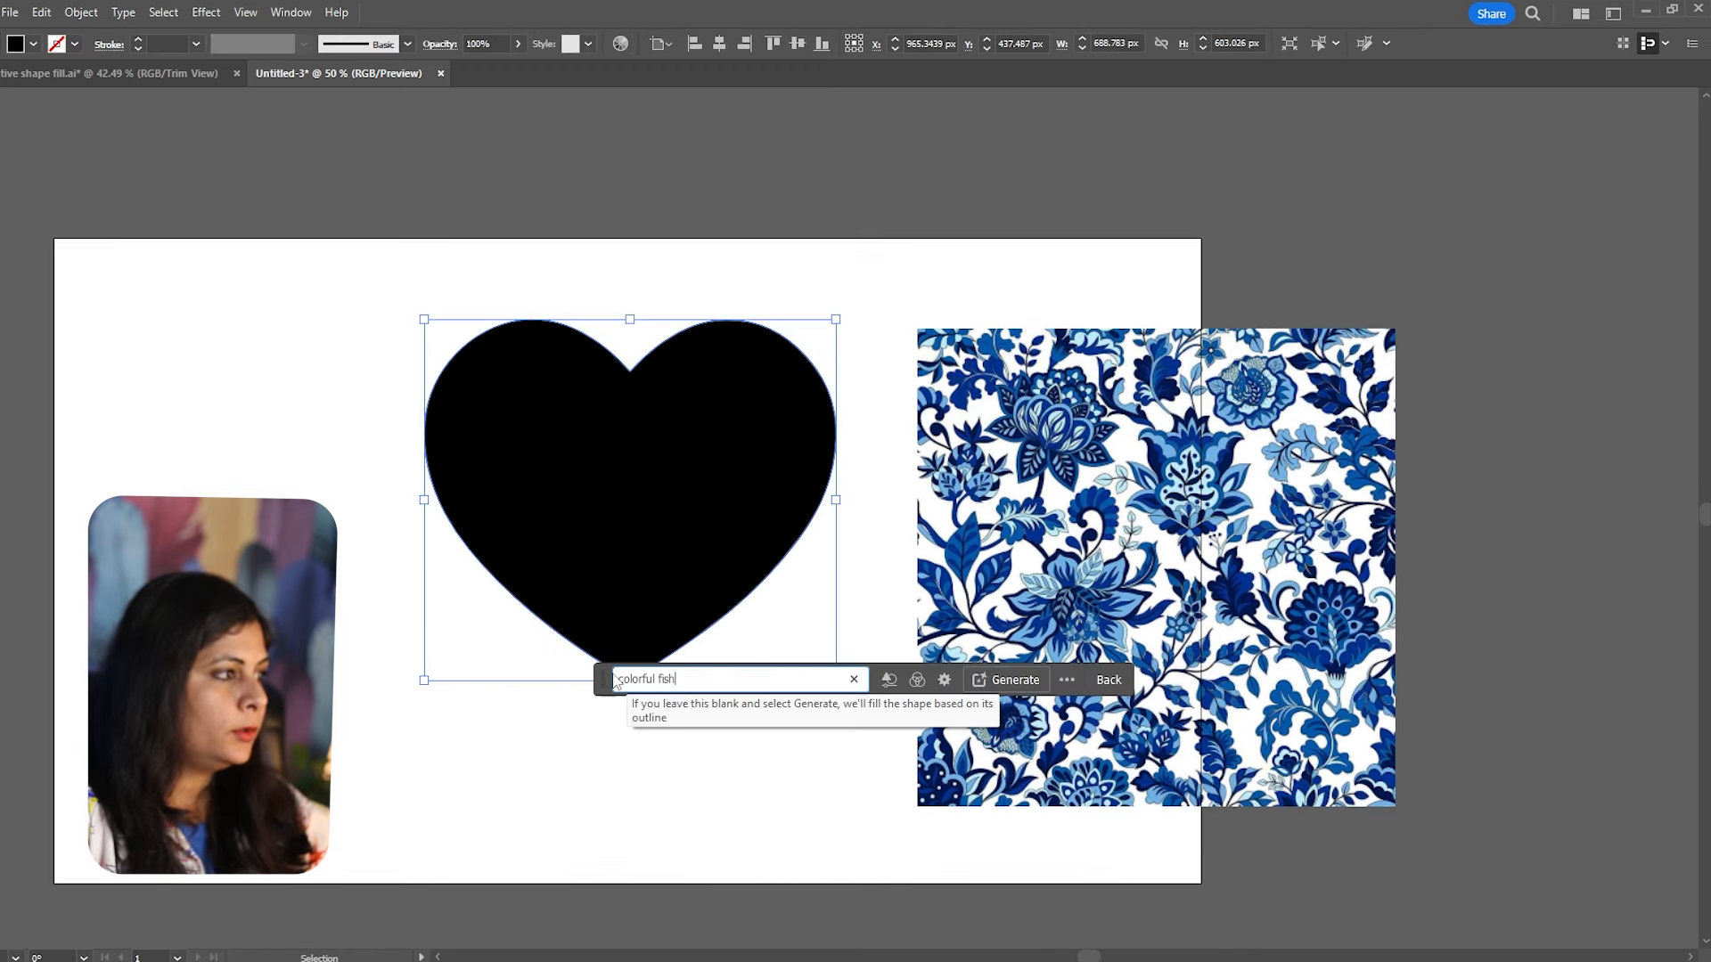
drag(615, 682, 655, 674)
text(blue flowers)
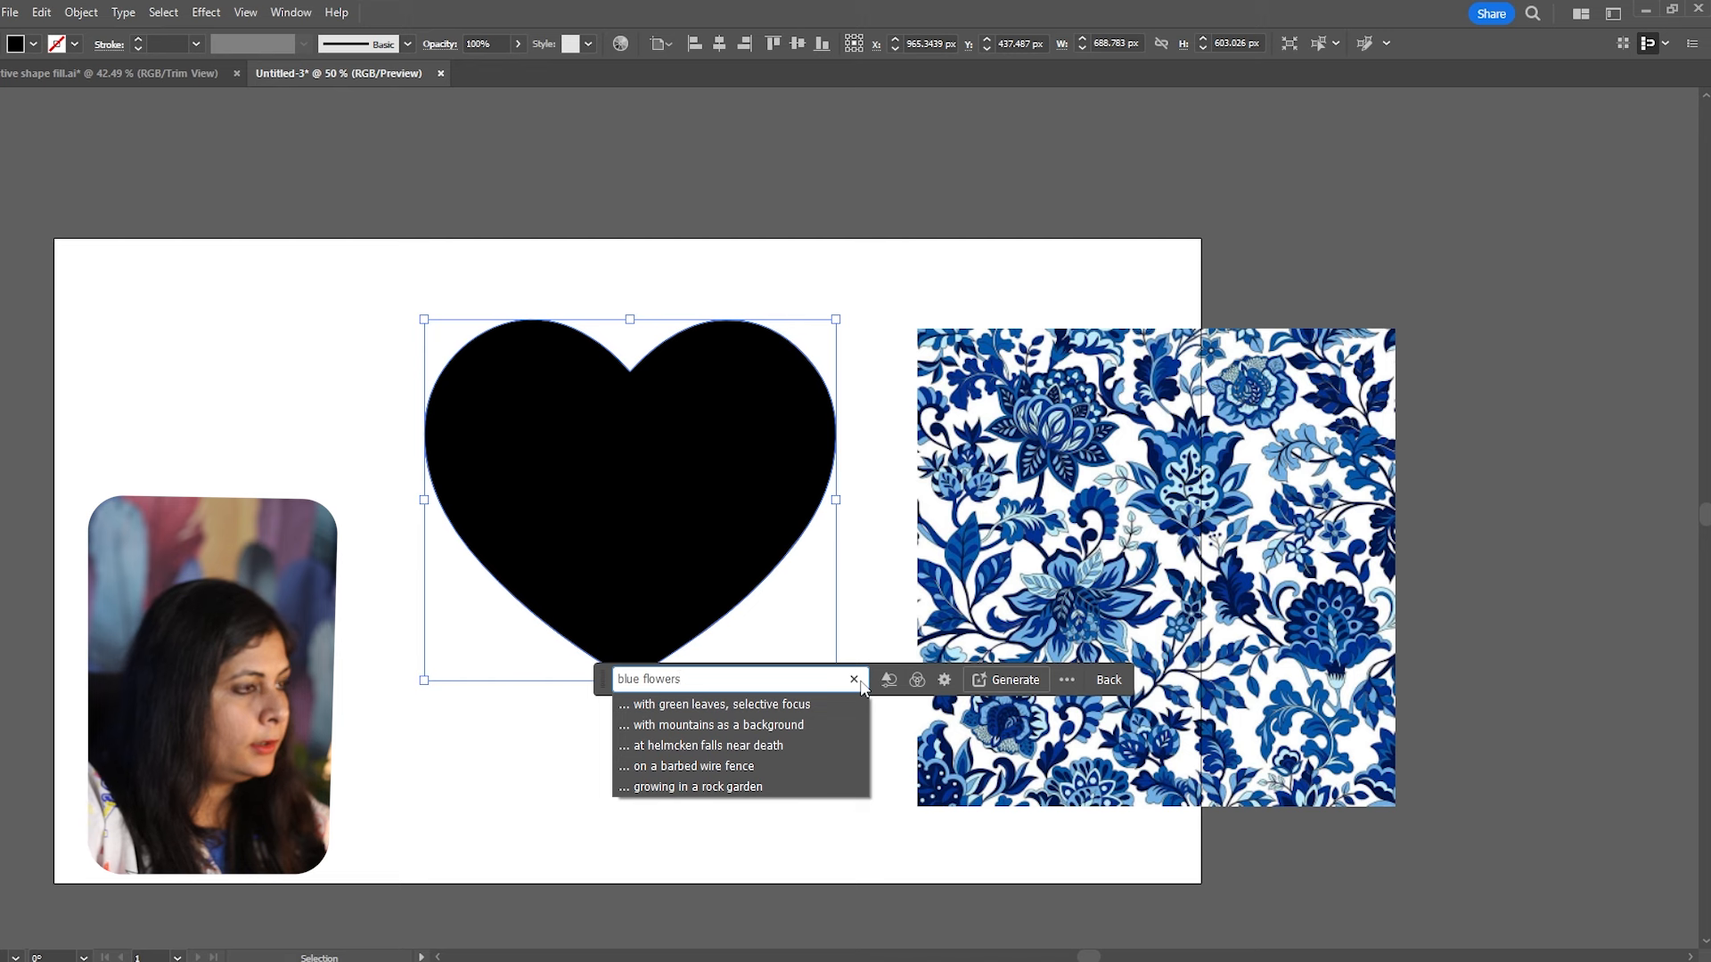
text(and decorative leaves)
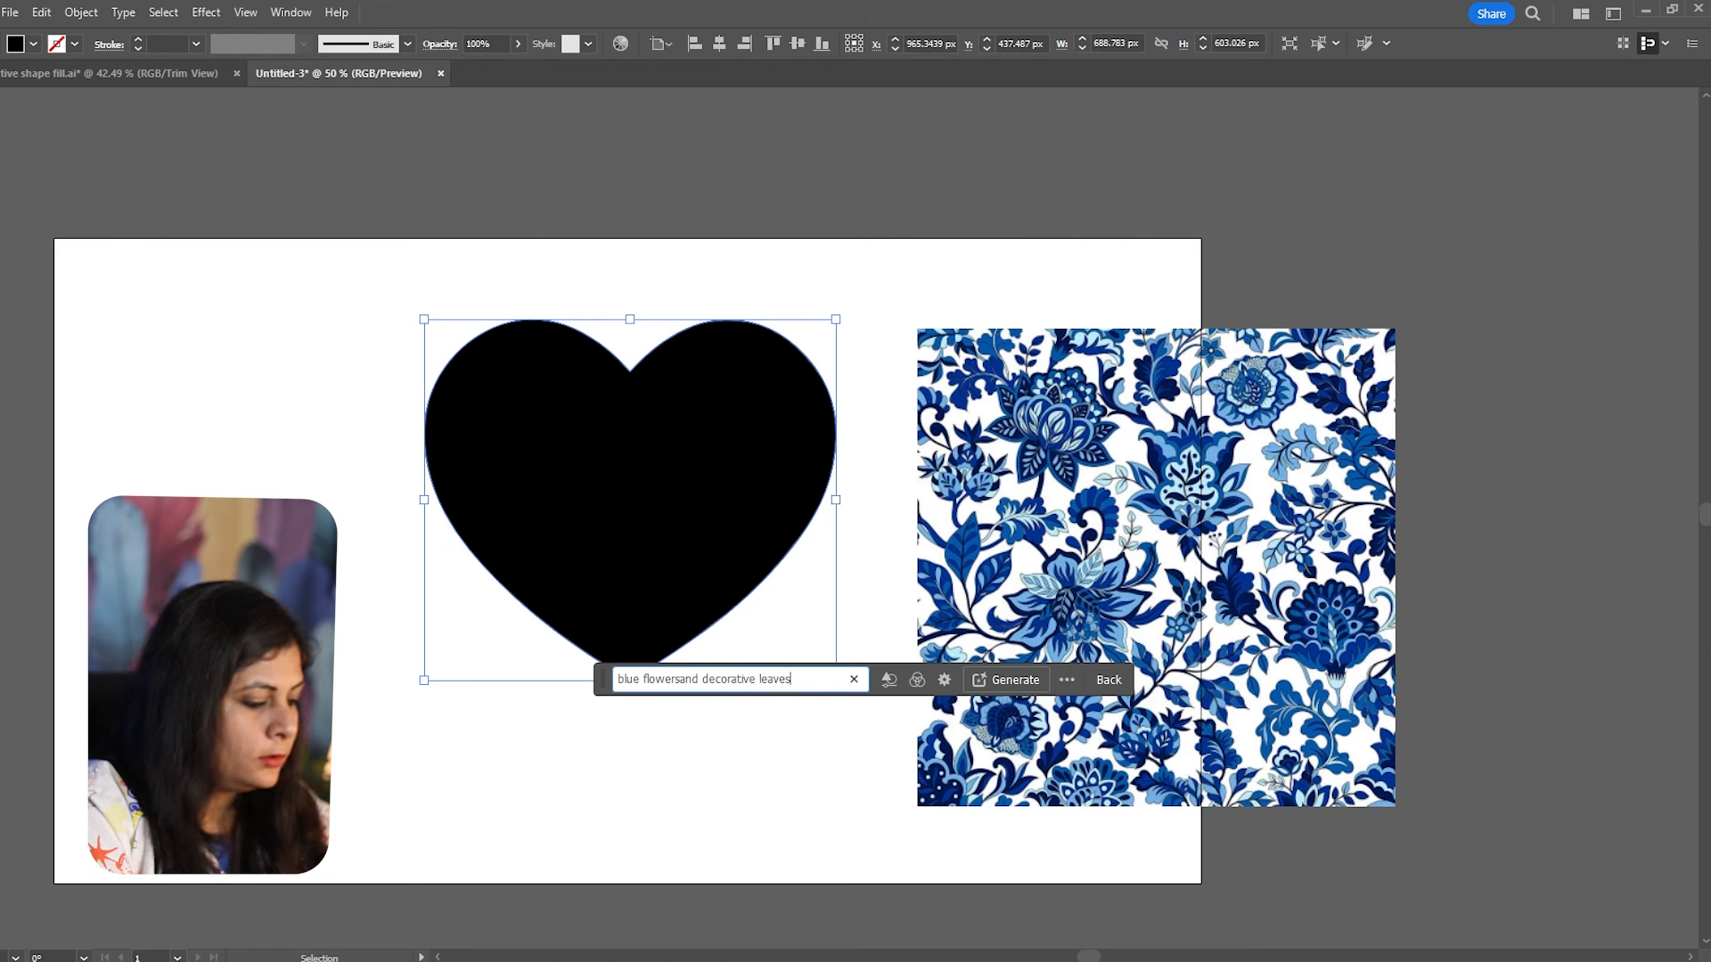
Pick the blue floral pattern image as the style reference and look through the available effects without applying one.
click(918, 681)
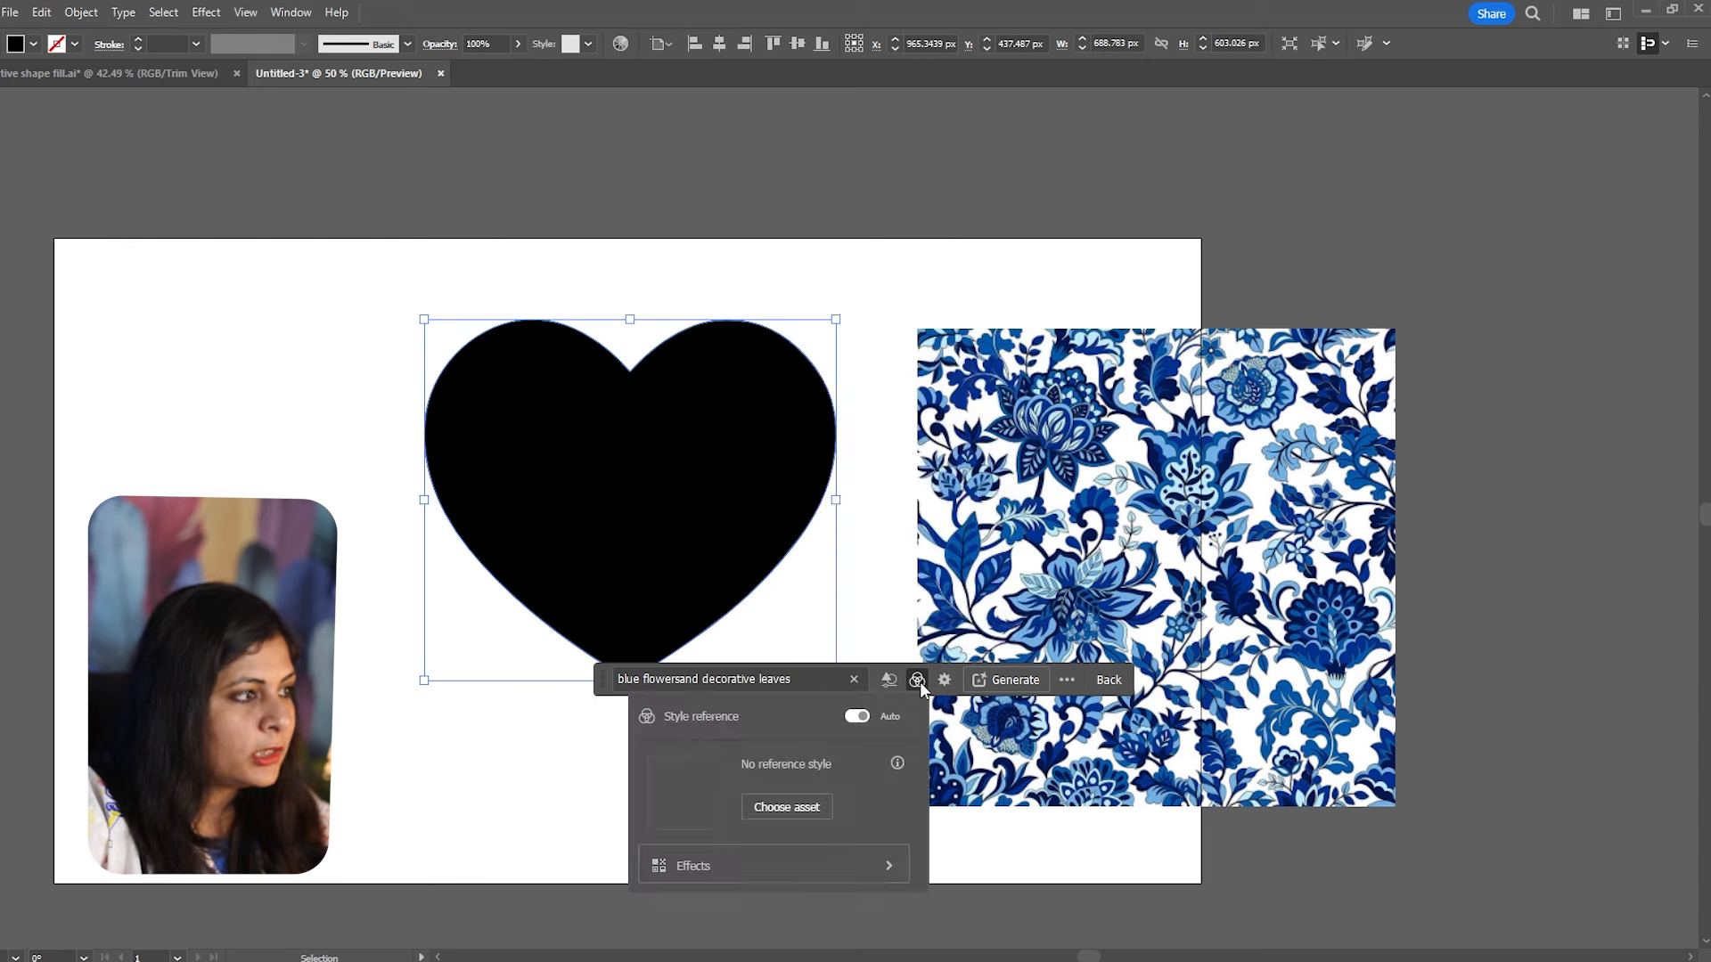
click(778, 808)
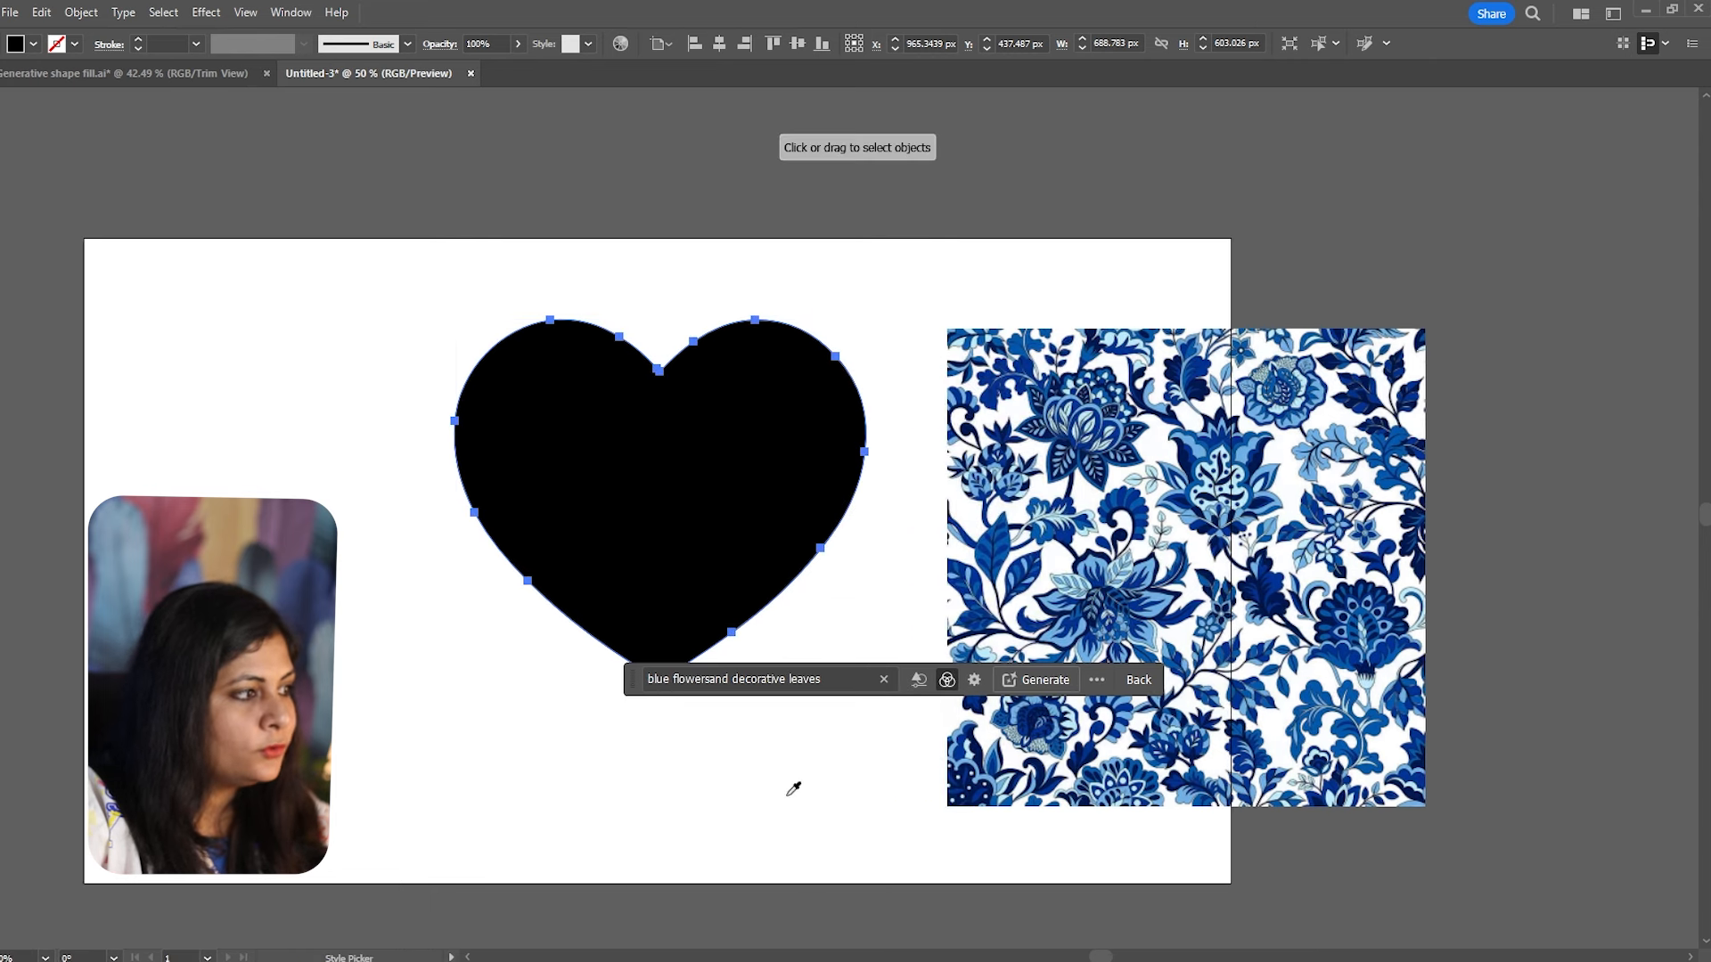
click(1151, 469)
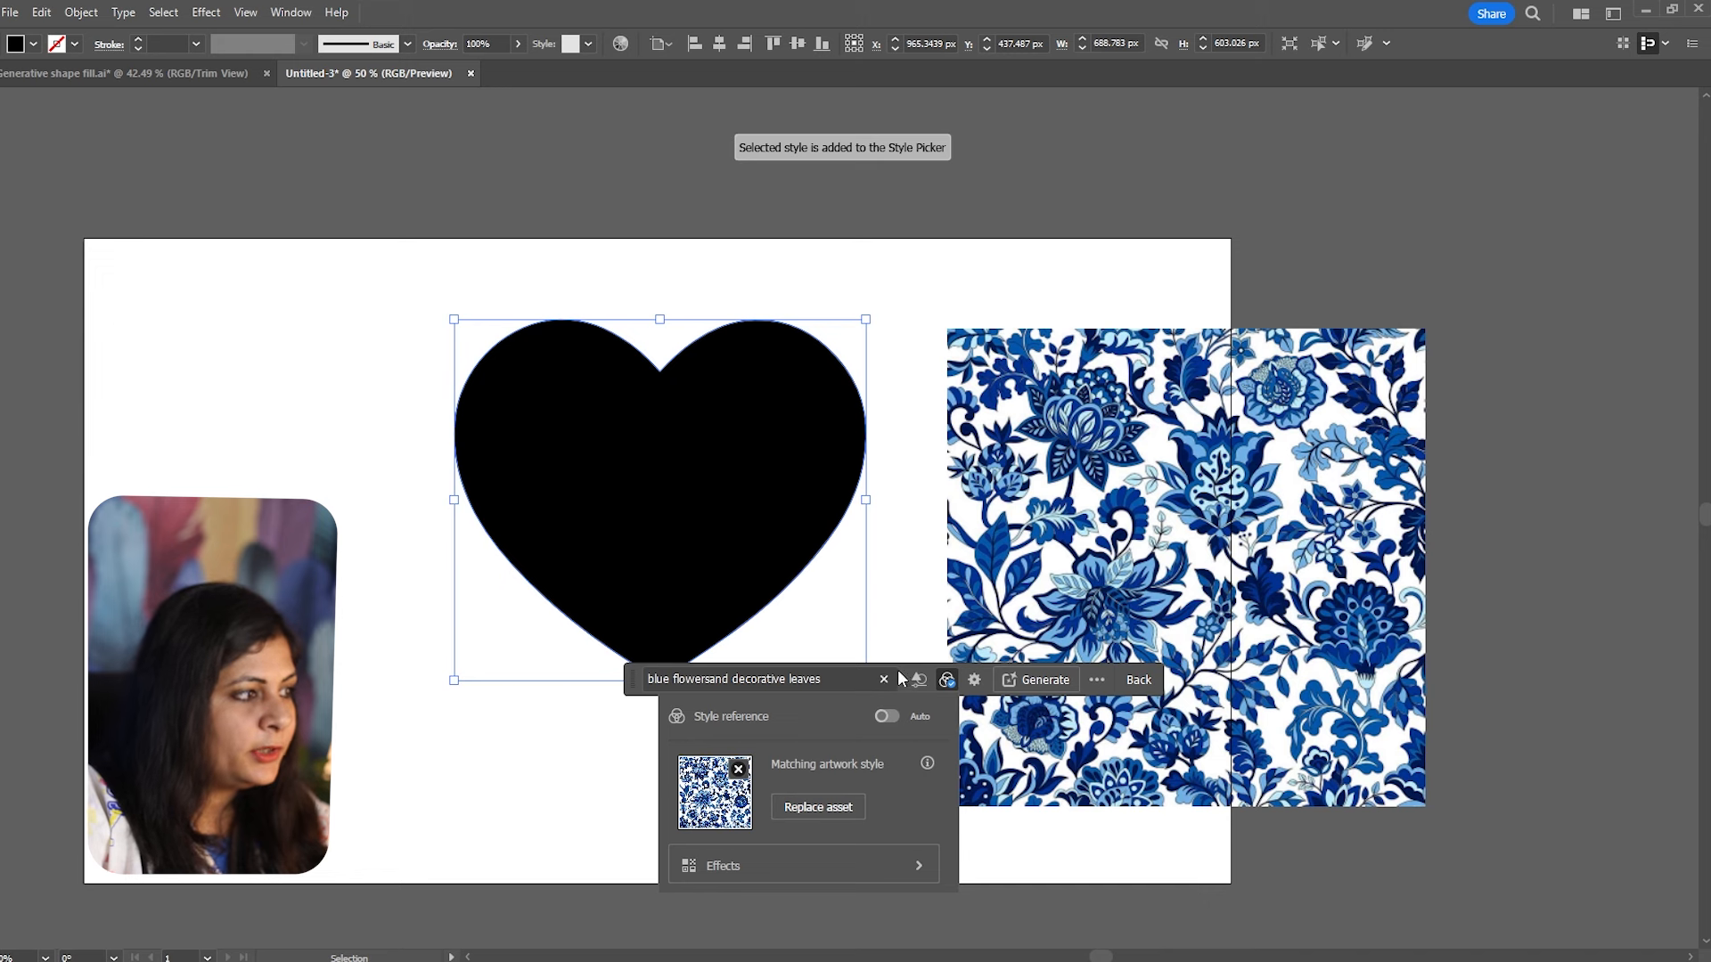
click(751, 860)
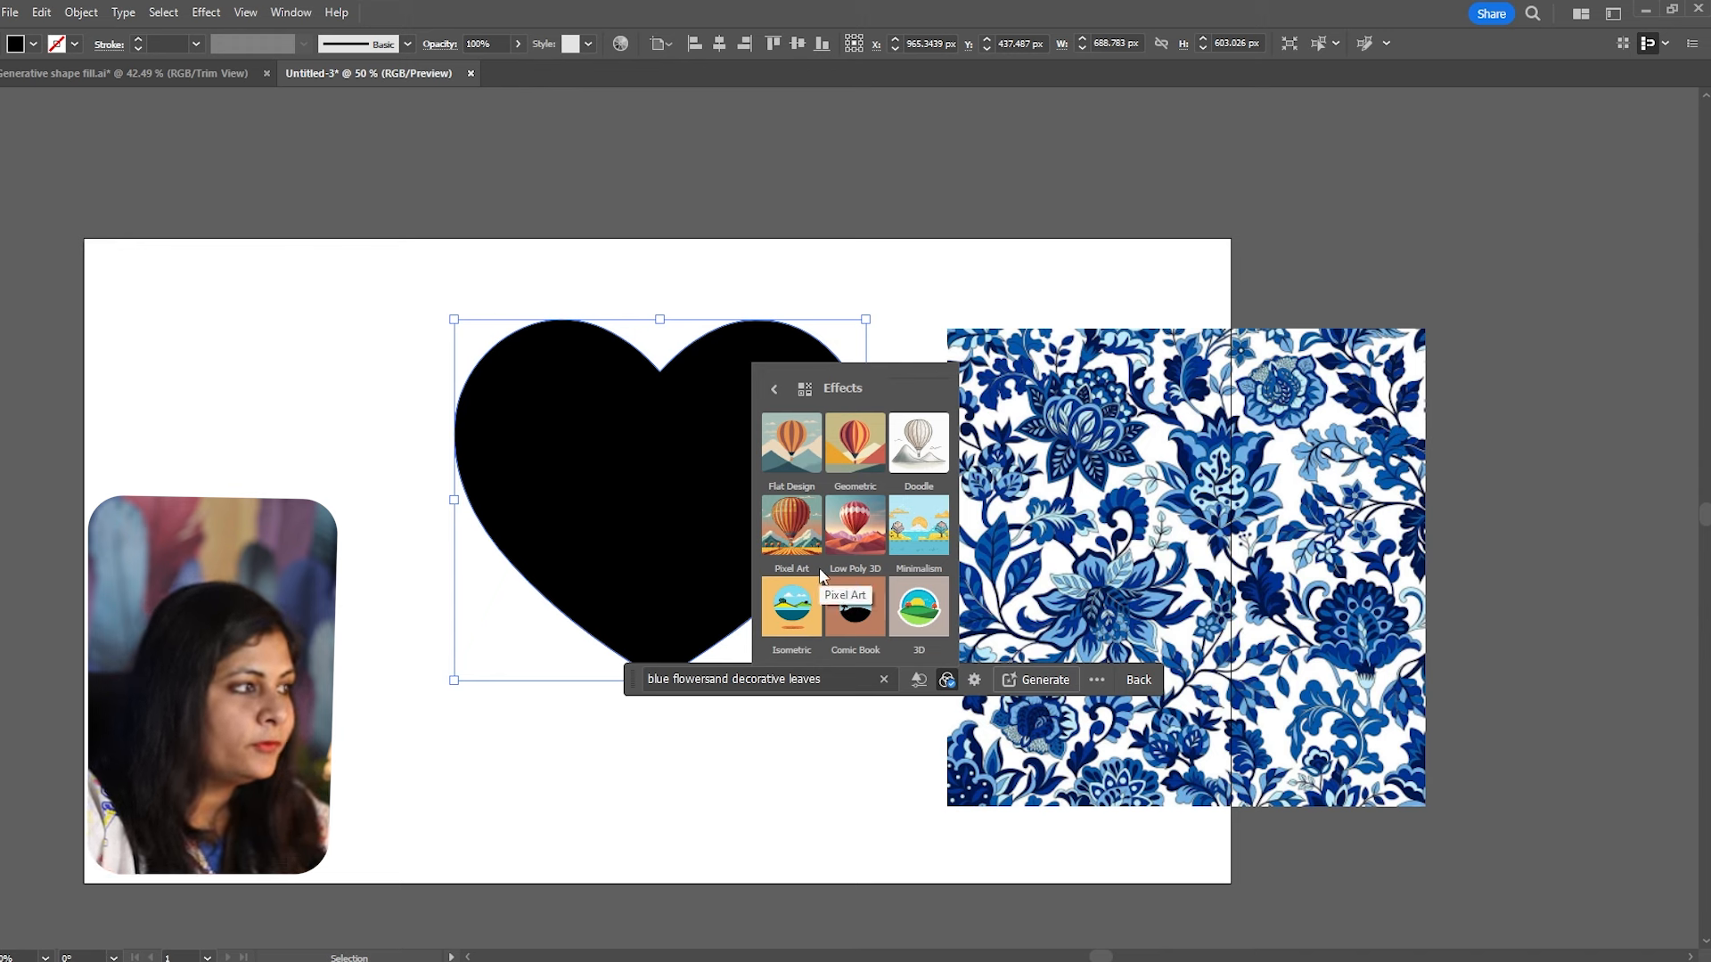
click(782, 392)
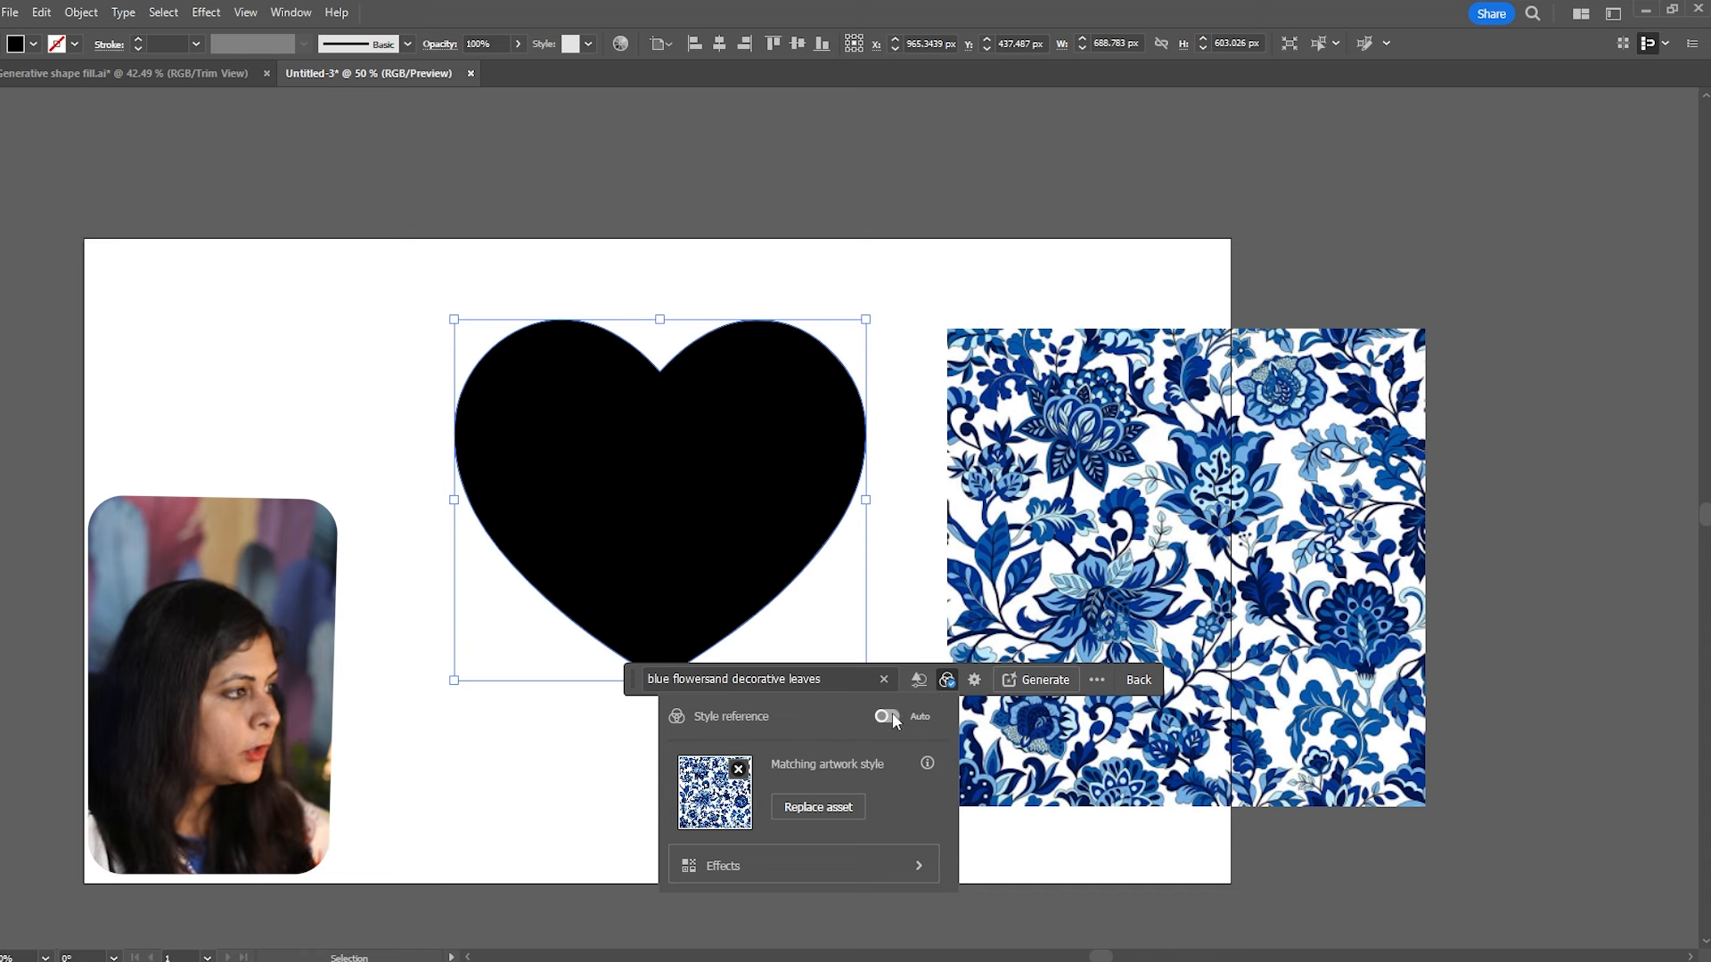
Set Shape Strength to fully Tight, raise Detail towards Maximum, and generate the fill for the heart.
click(917, 680)
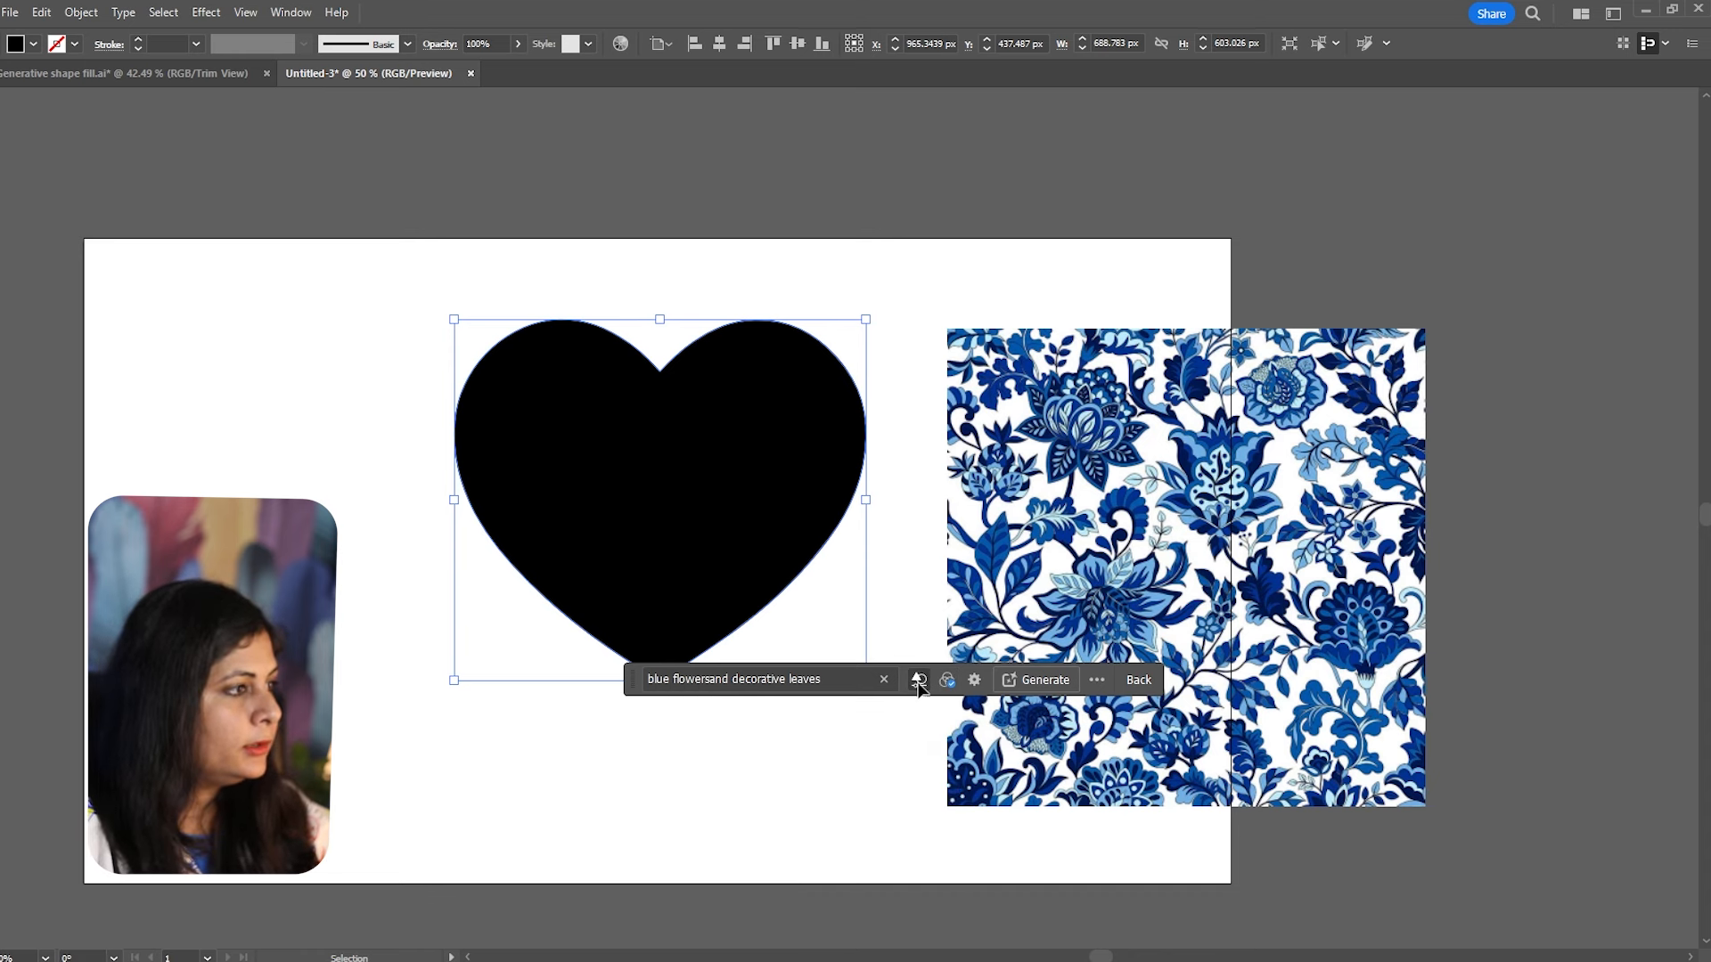
click(918, 681)
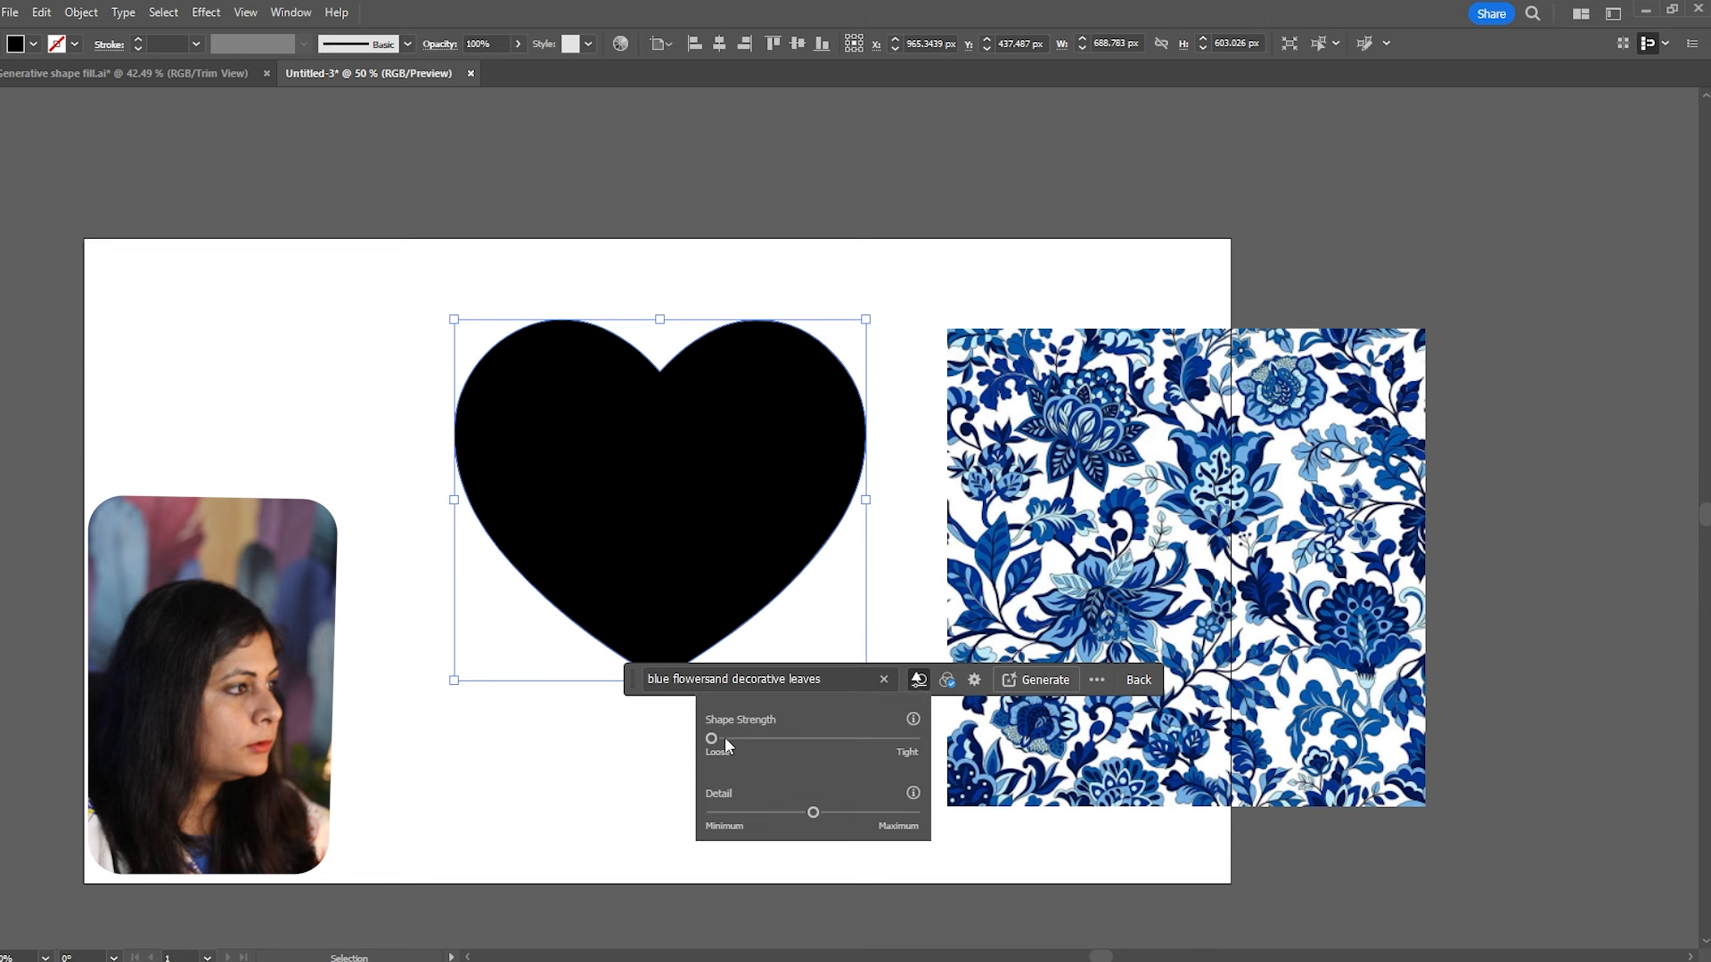
drag(718, 738, 950, 747)
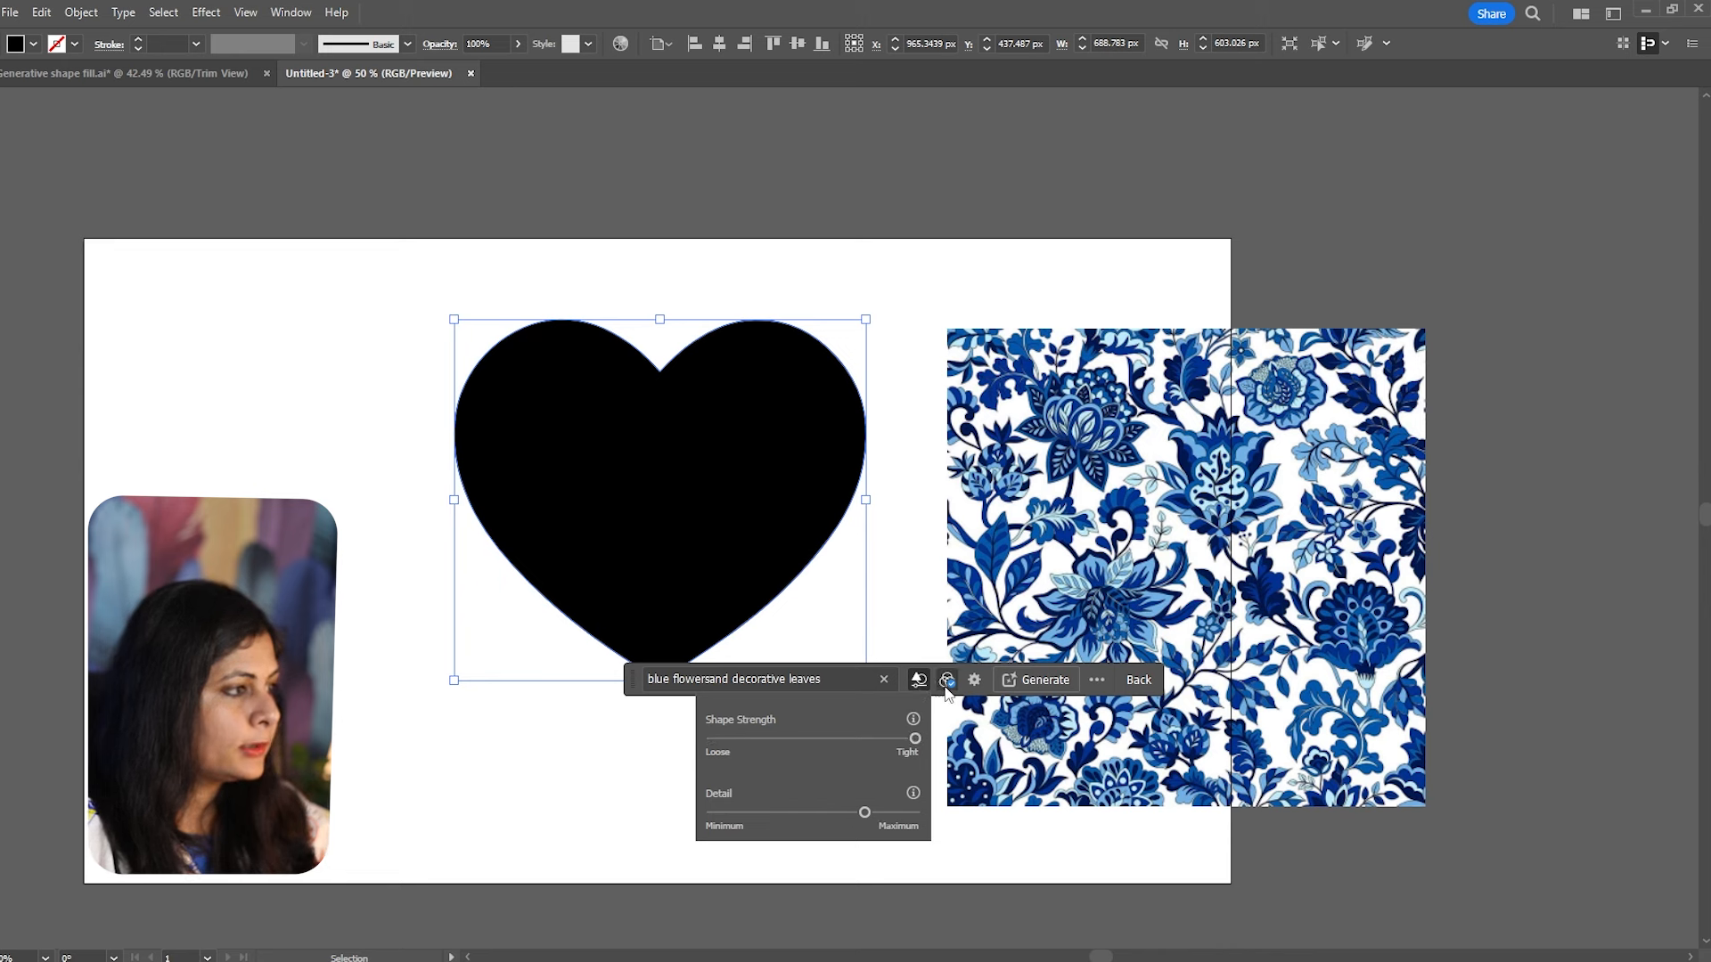
click(1060, 680)
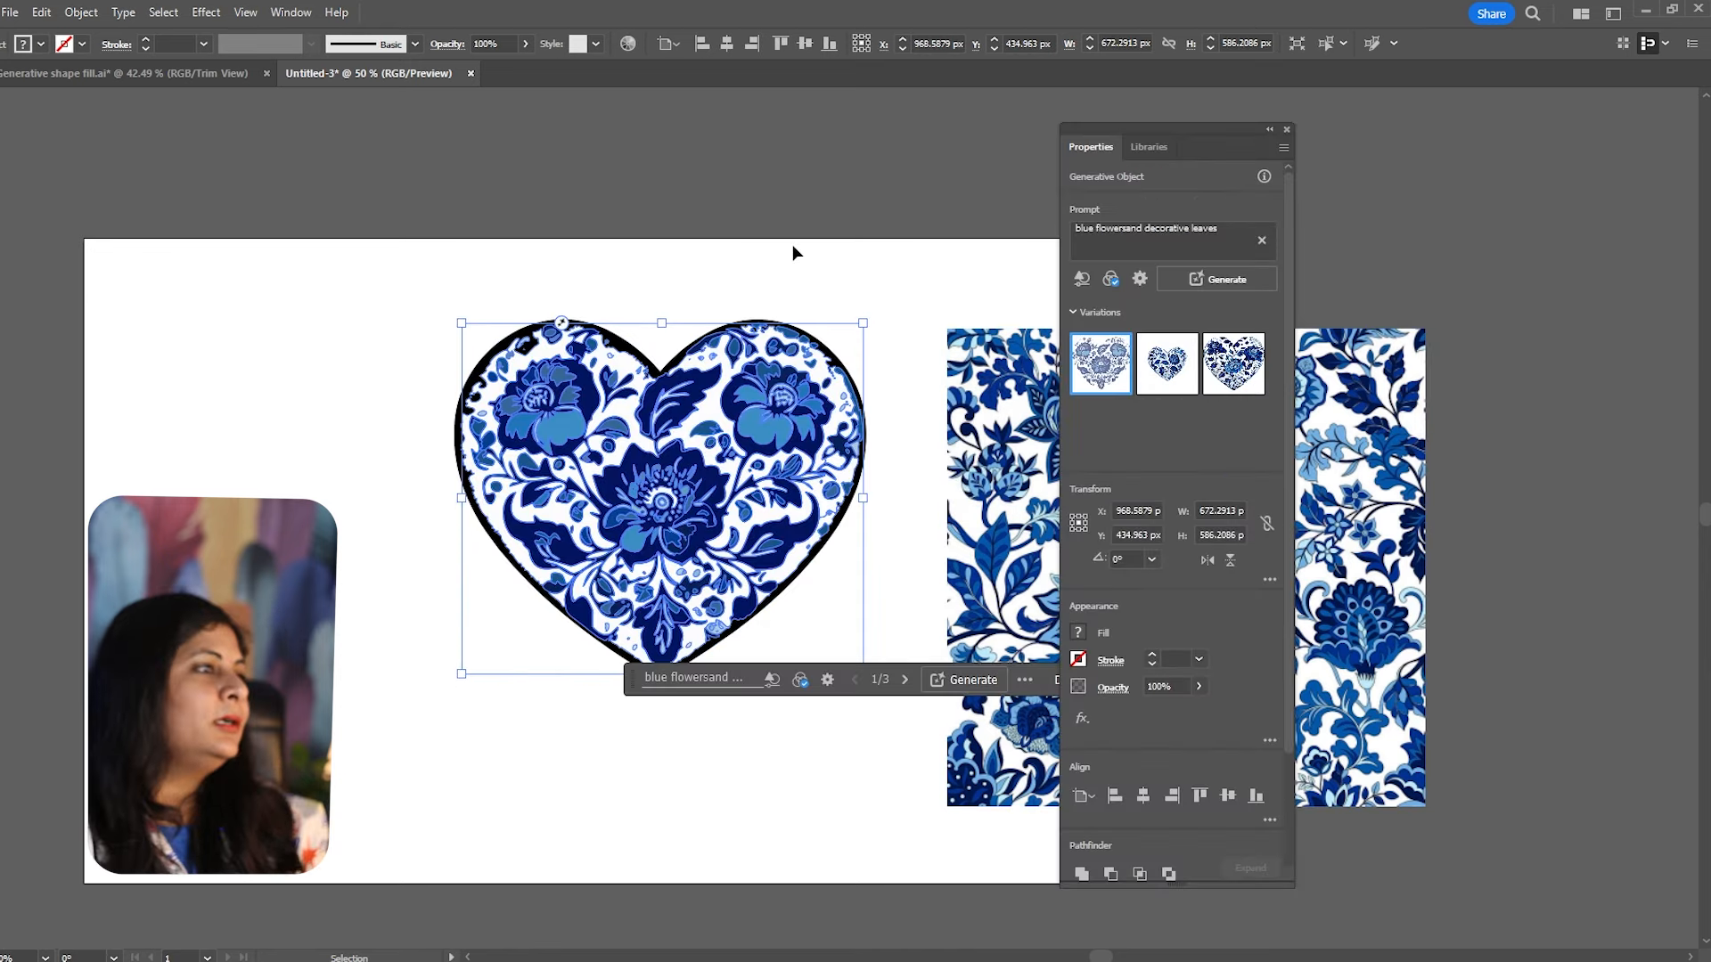
Move the generated floral heart aside to expose the black shape beneath, and undo back to the original black heart.
click(793, 244)
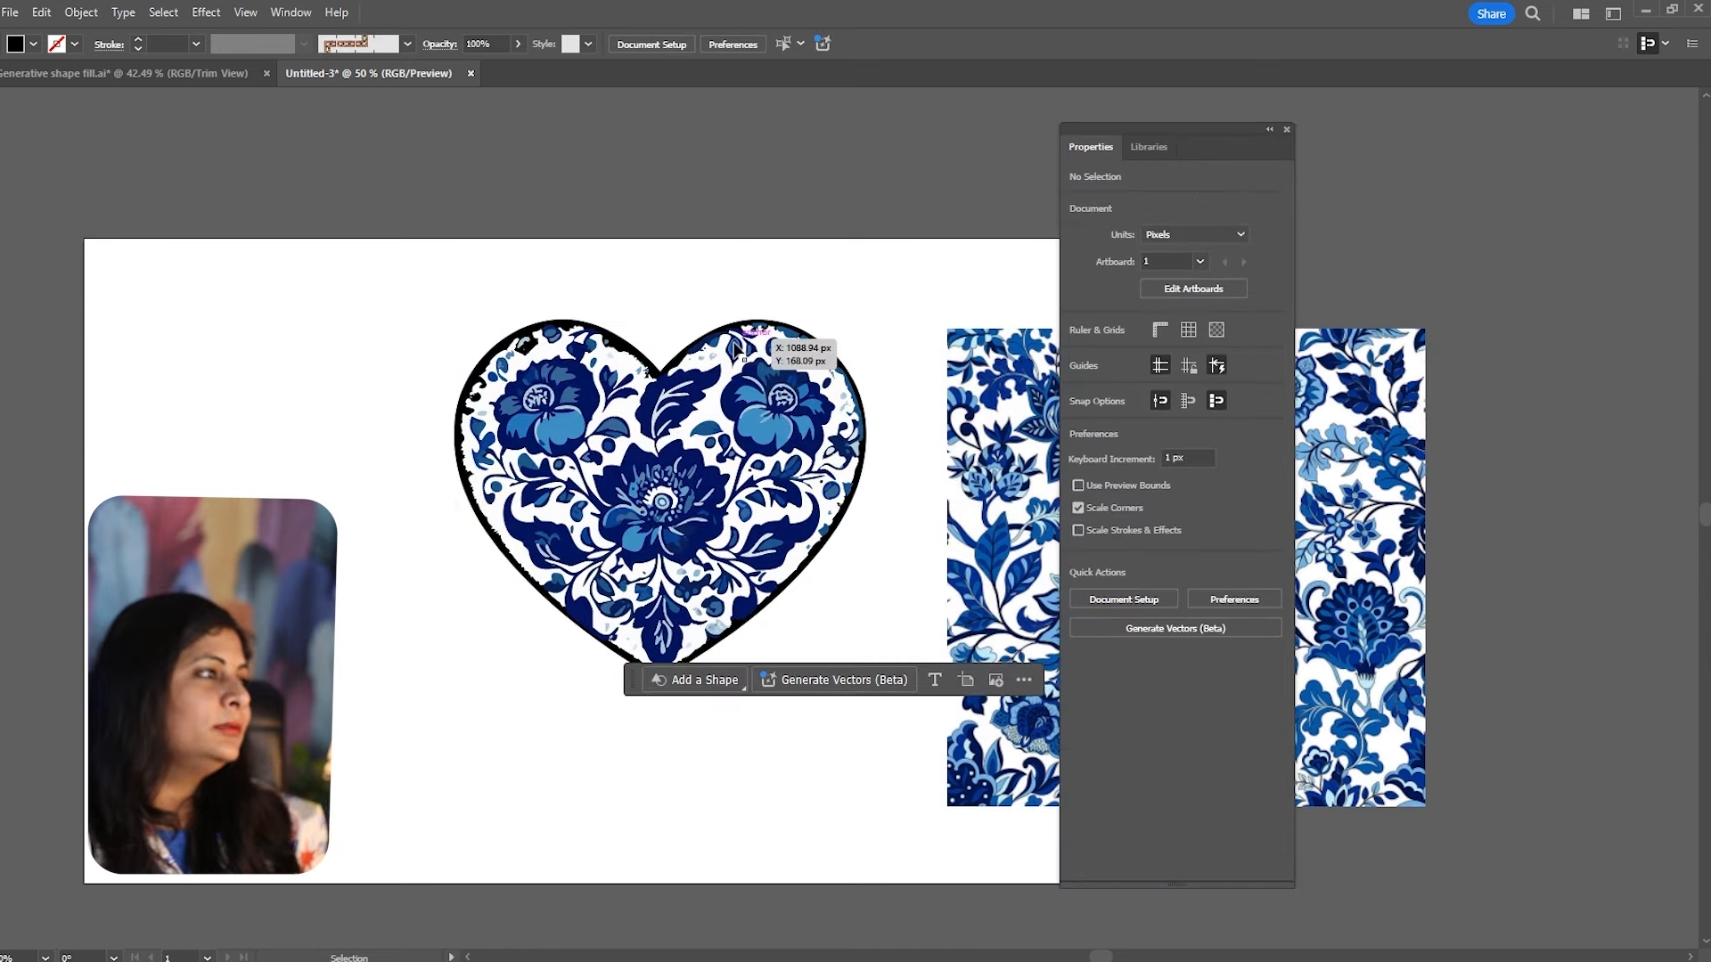
drag(687, 371, 670, 383)
key(ctrl+z)
click(840, 233)
key(space)
drag(788, 307, 473, 334)
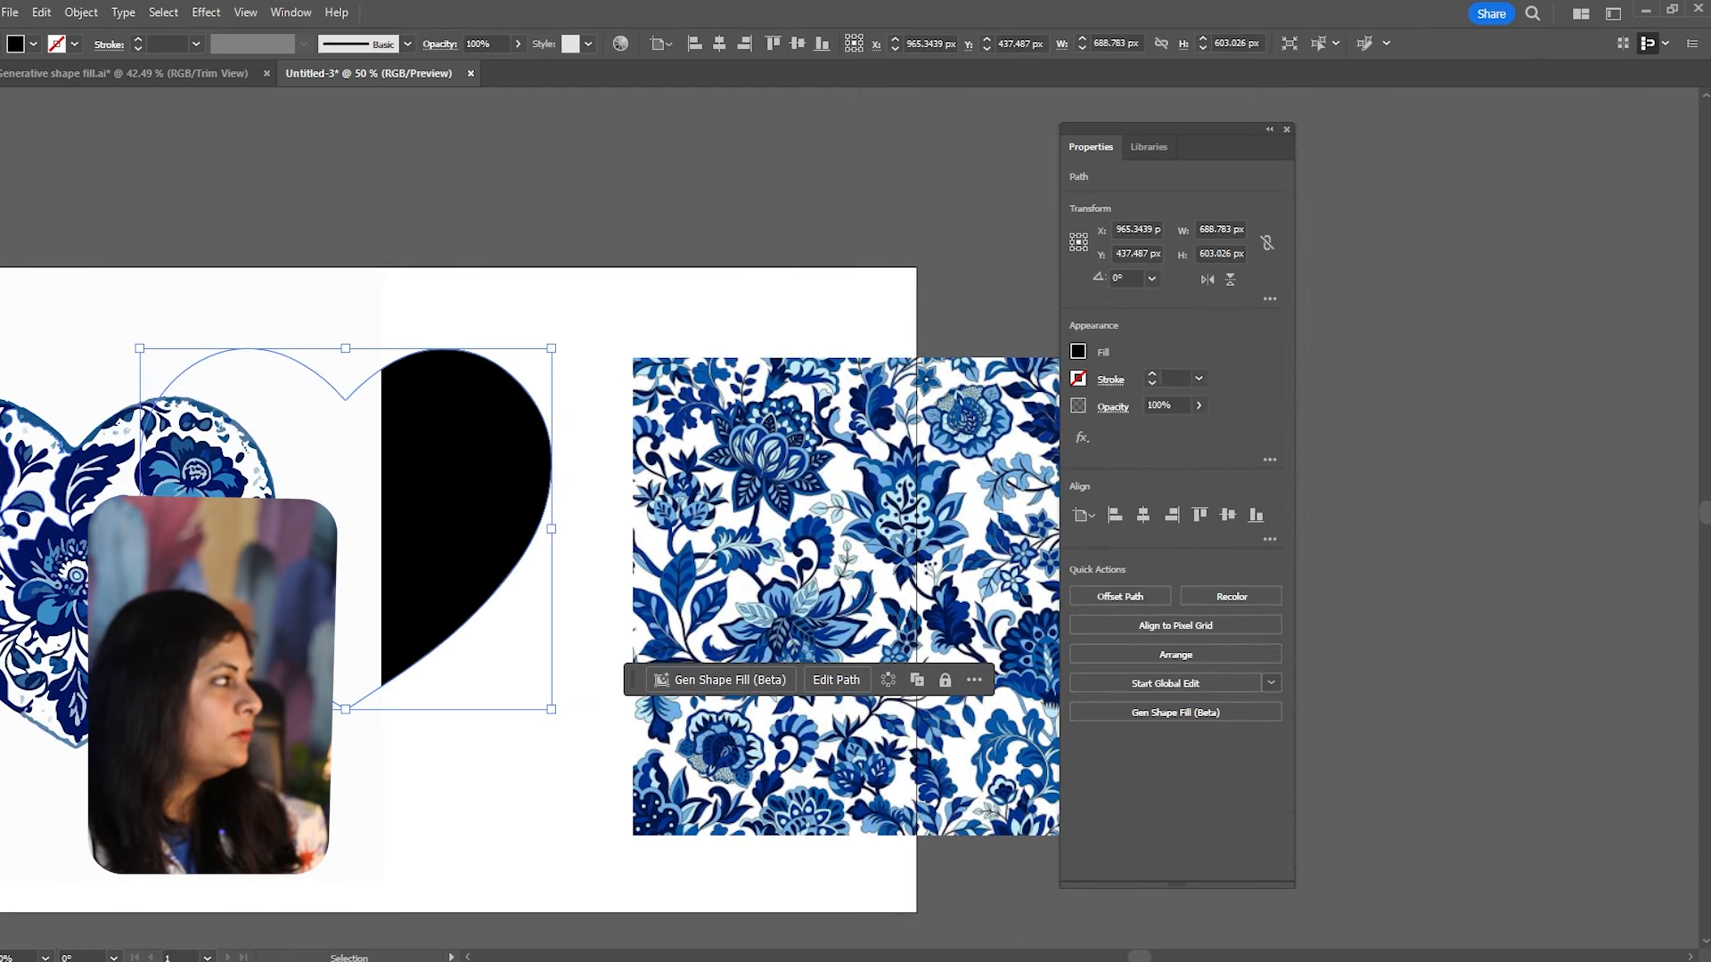
key(ctrl+z)
key(ctrl+z)
Remove the black fill from the heart path and run Gen Shape Fill again with the same prompt and style reference.
click(447, 259)
click(378, 450)
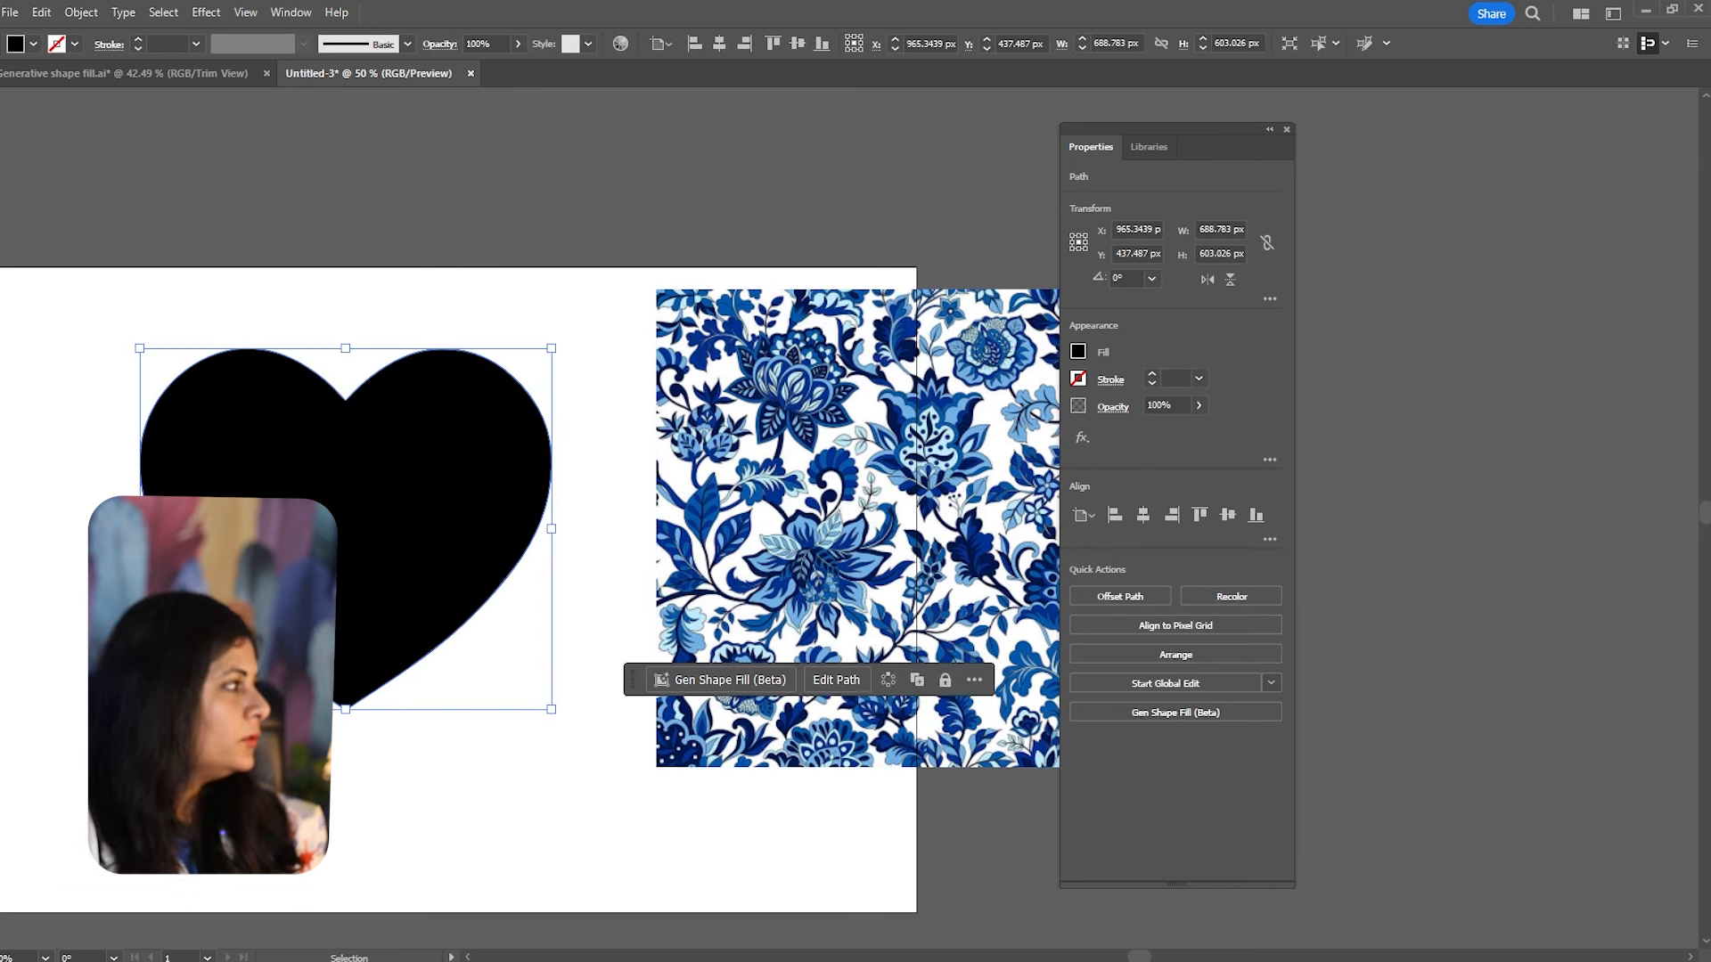
key(slash)
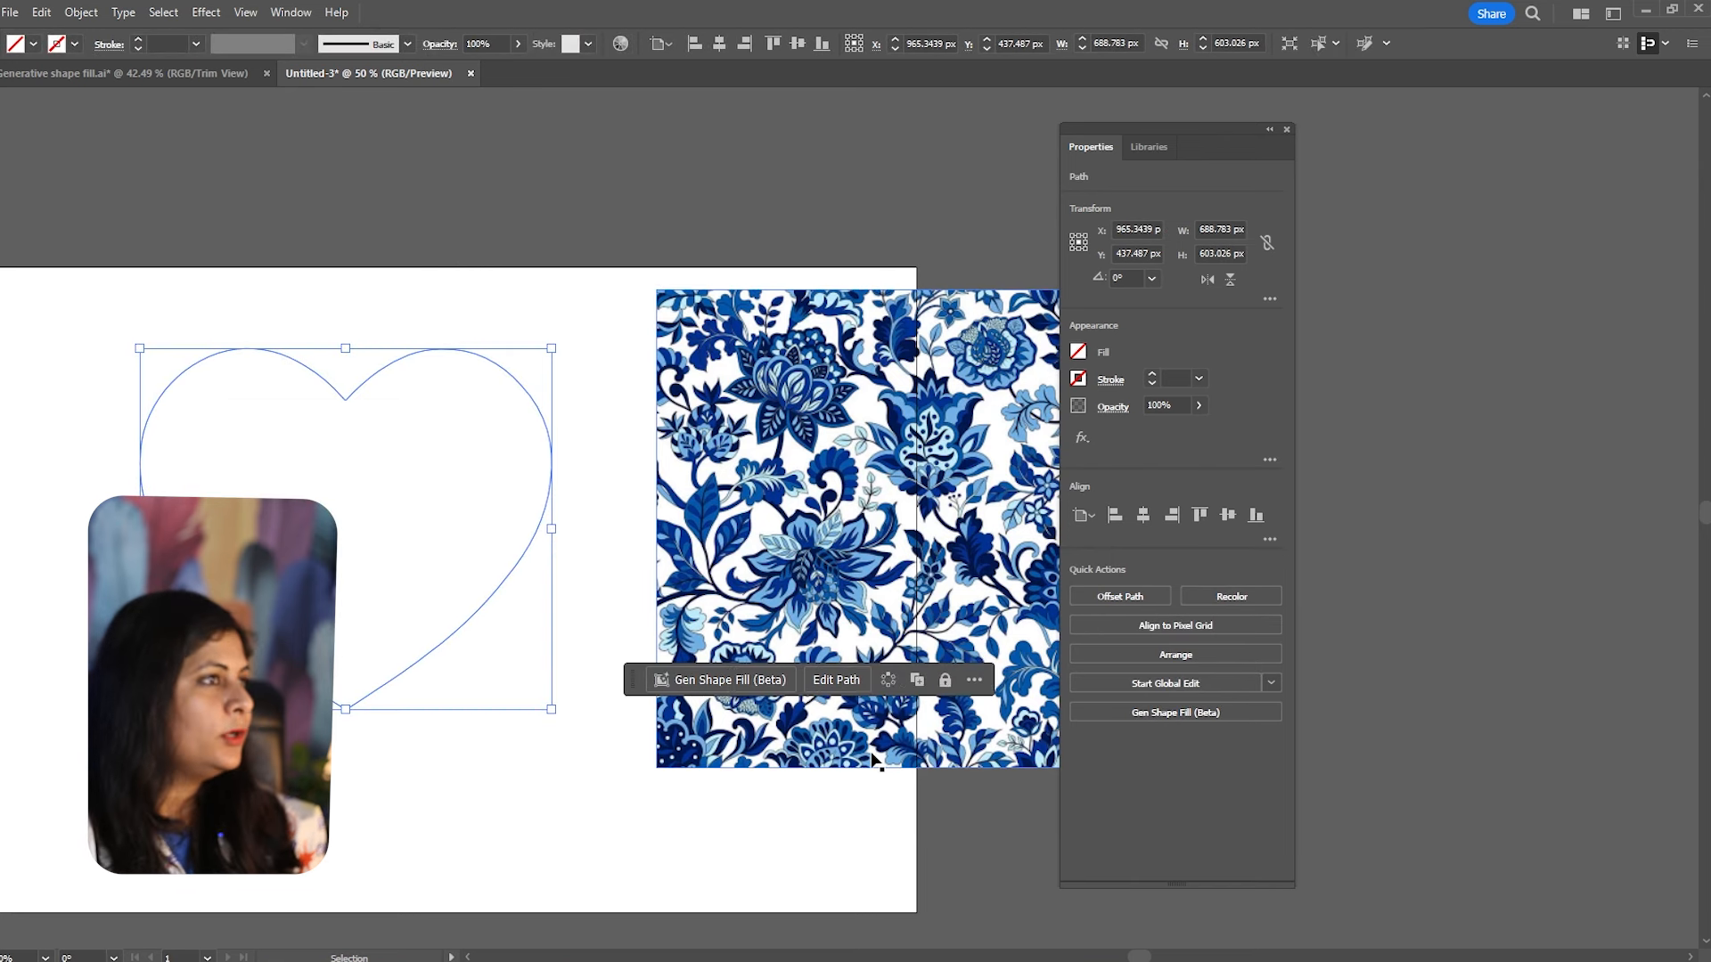
click(758, 686)
click(948, 680)
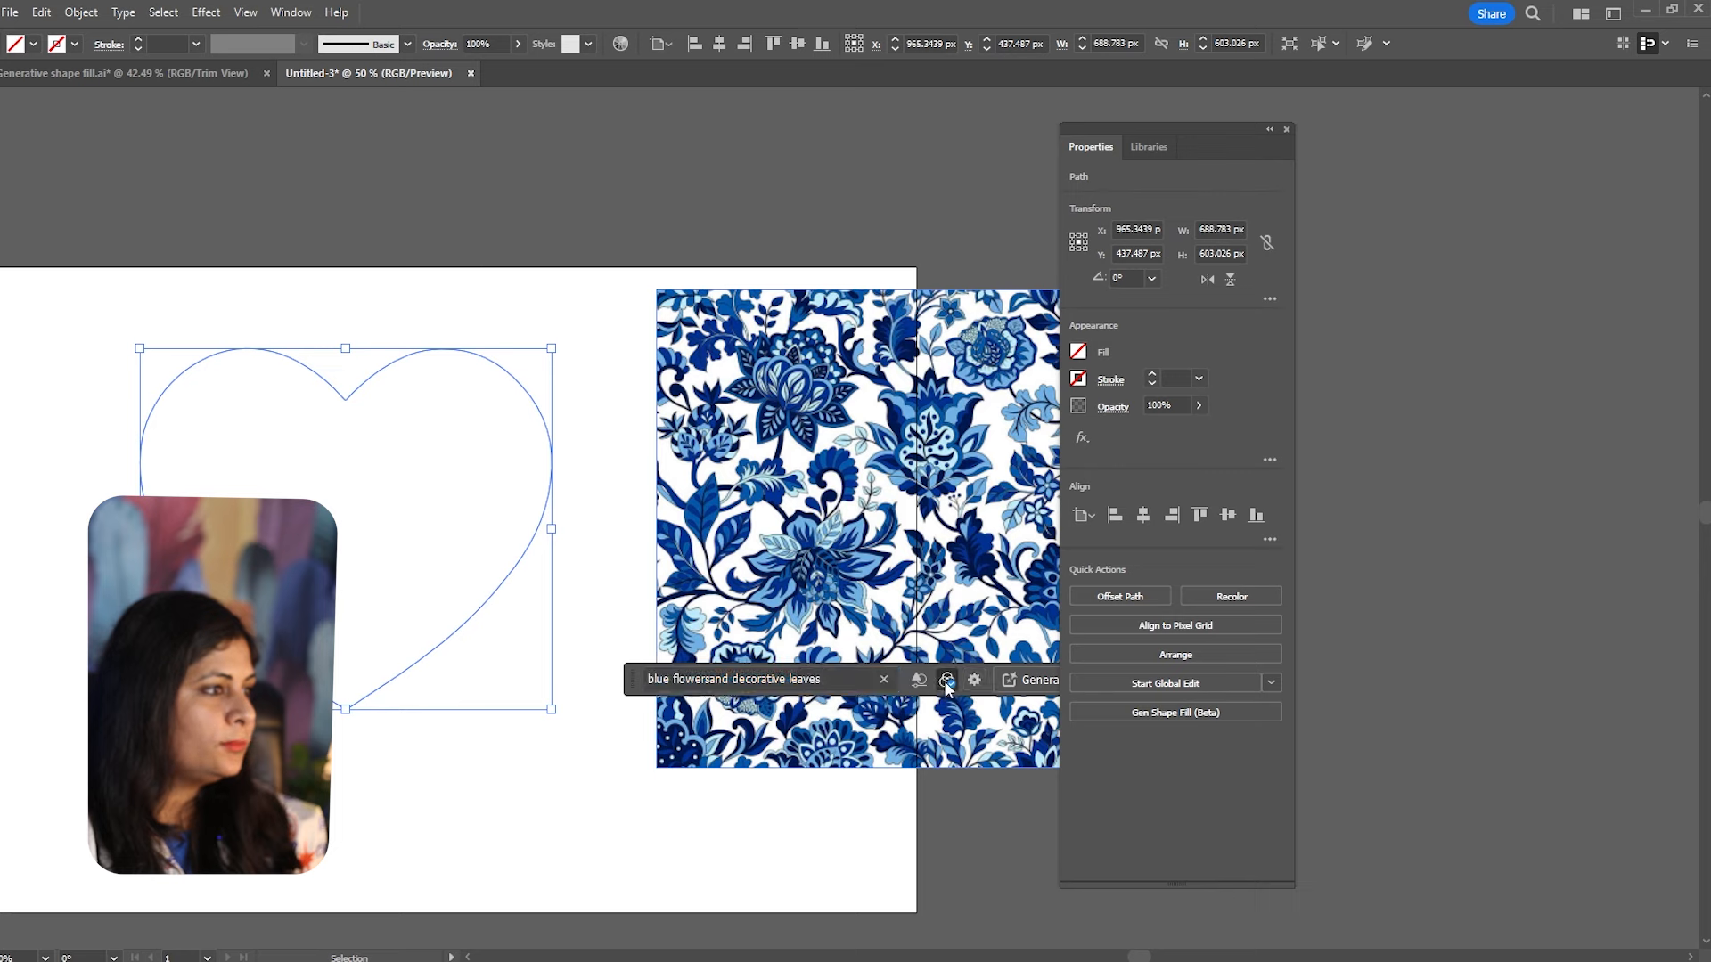
click(1027, 680)
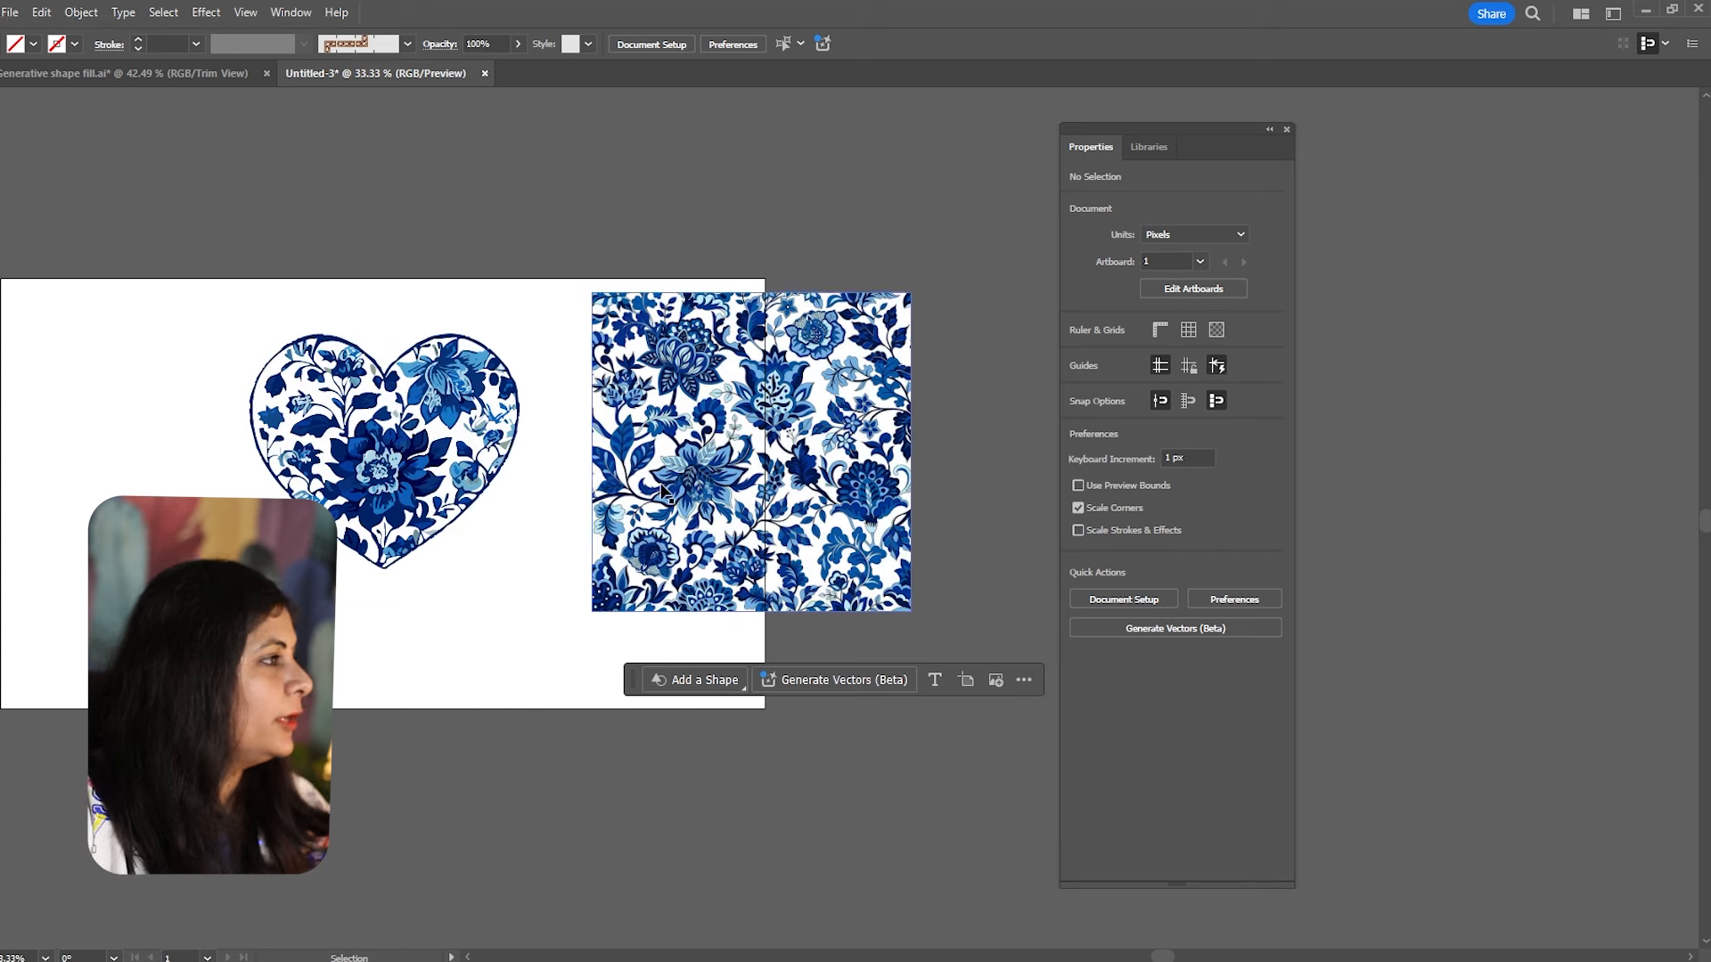
Compare the second and third variations of the generated heart and apply the third, borderless one.
click(441, 490)
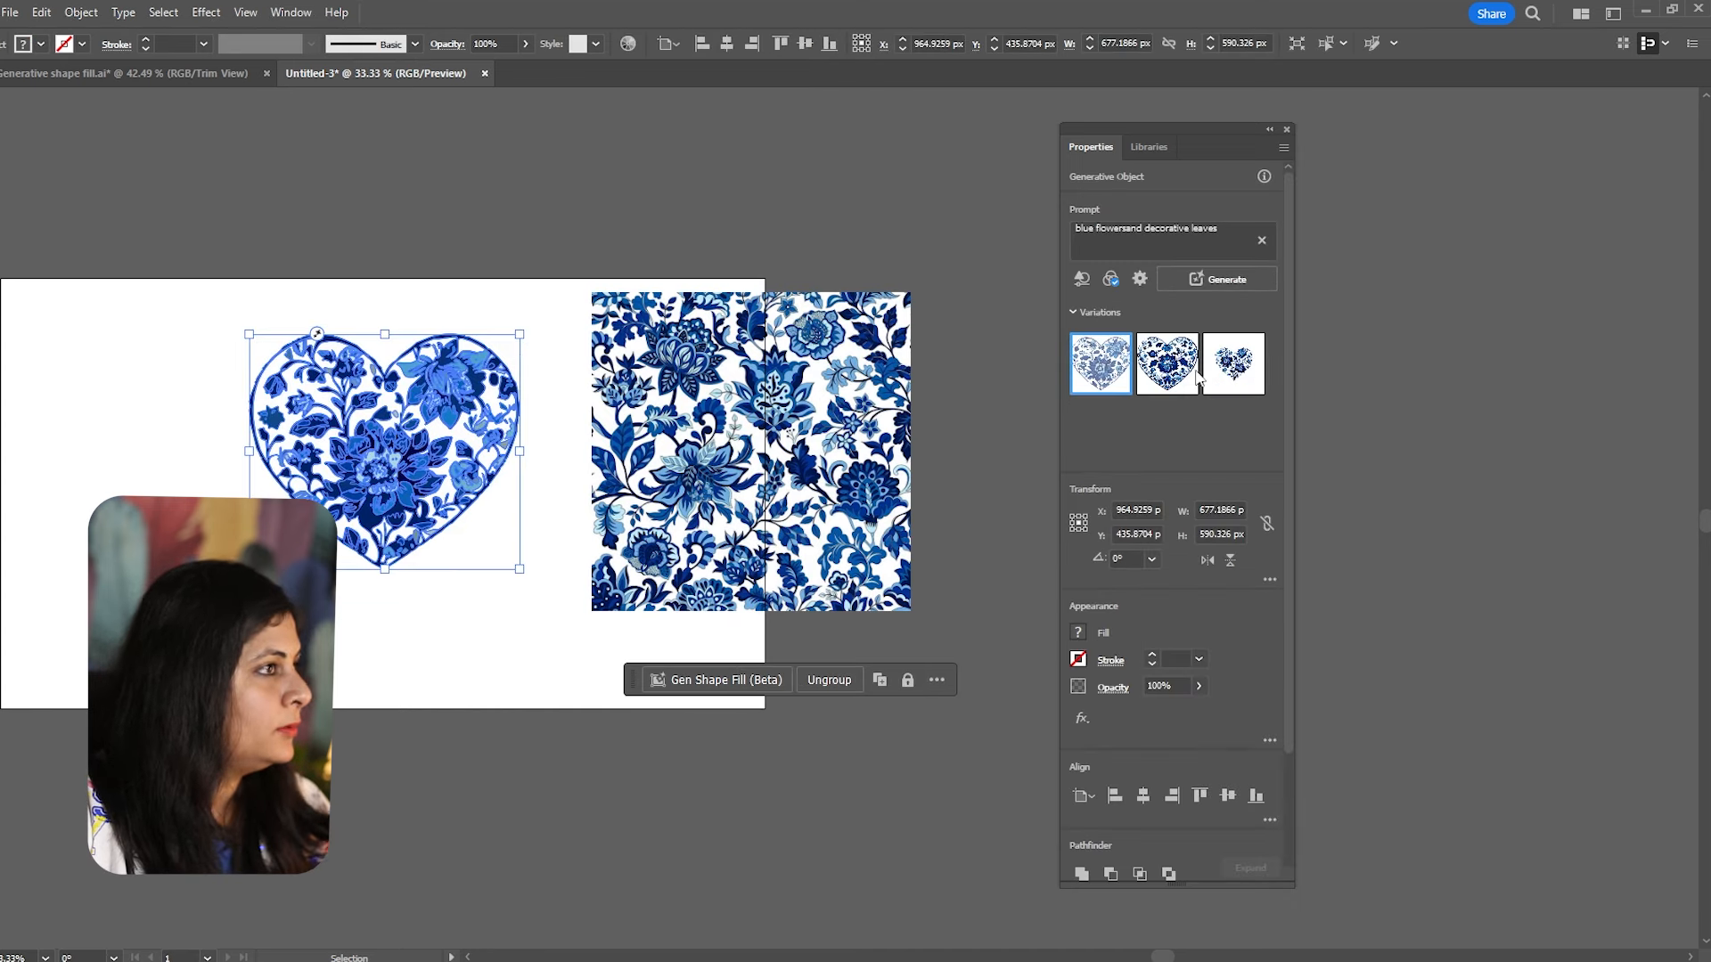
click(1194, 376)
click(552, 236)
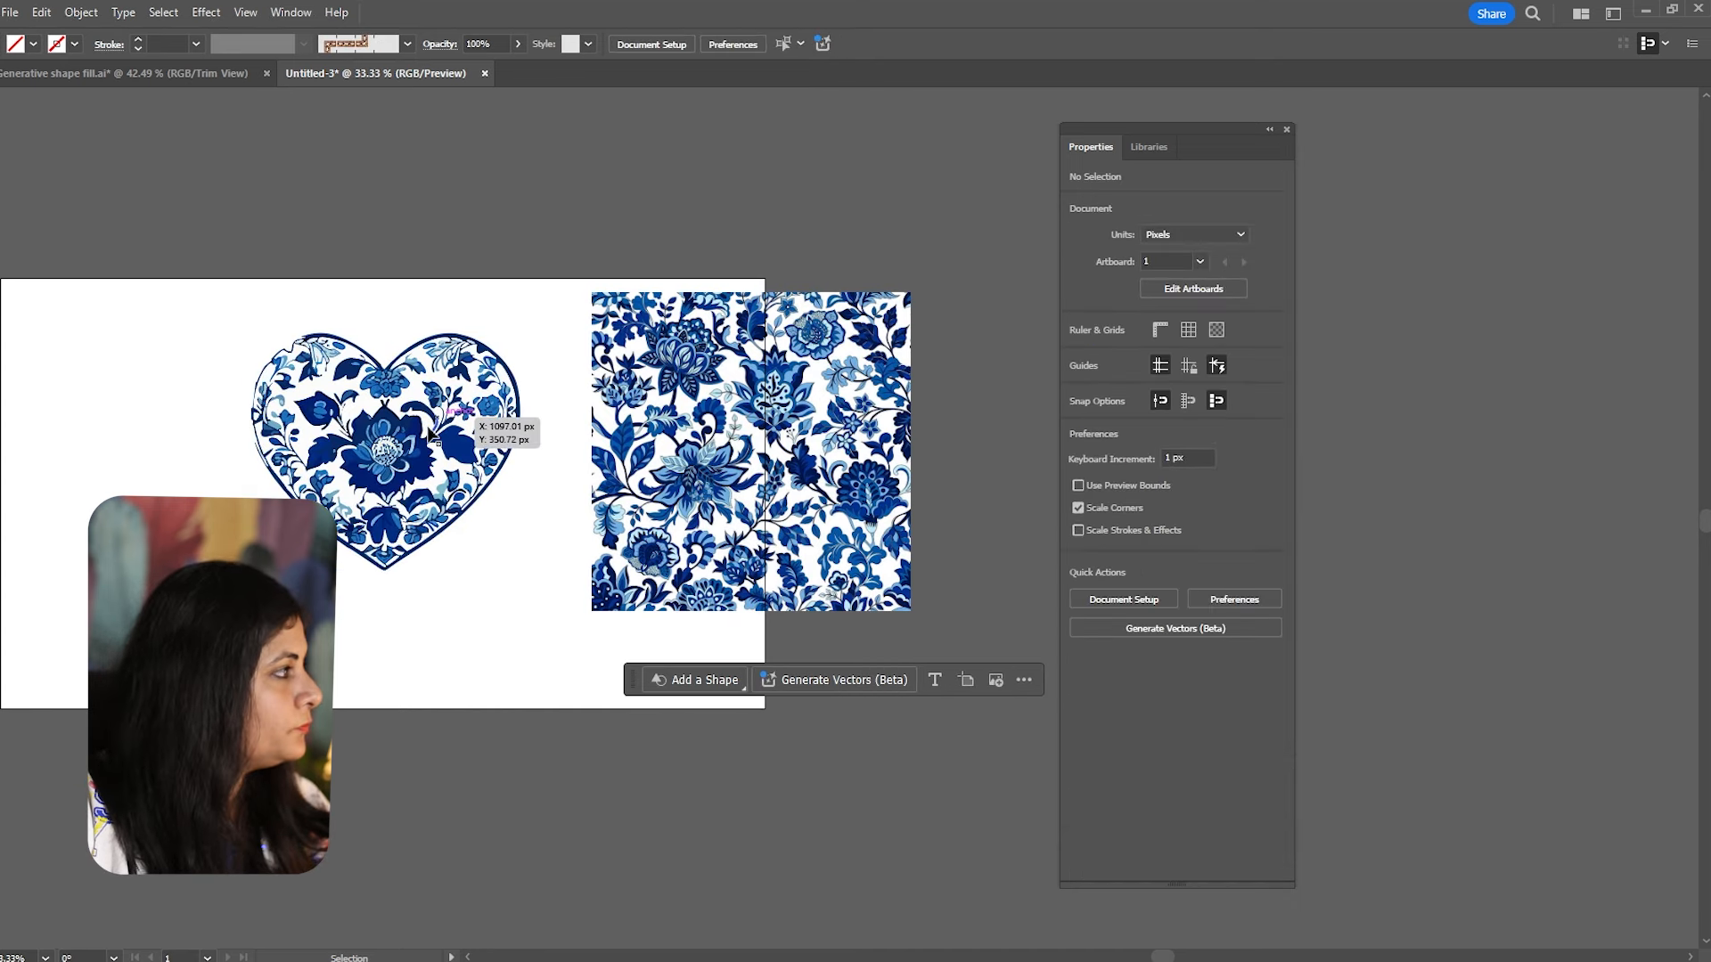
click(430, 435)
click(1233, 364)
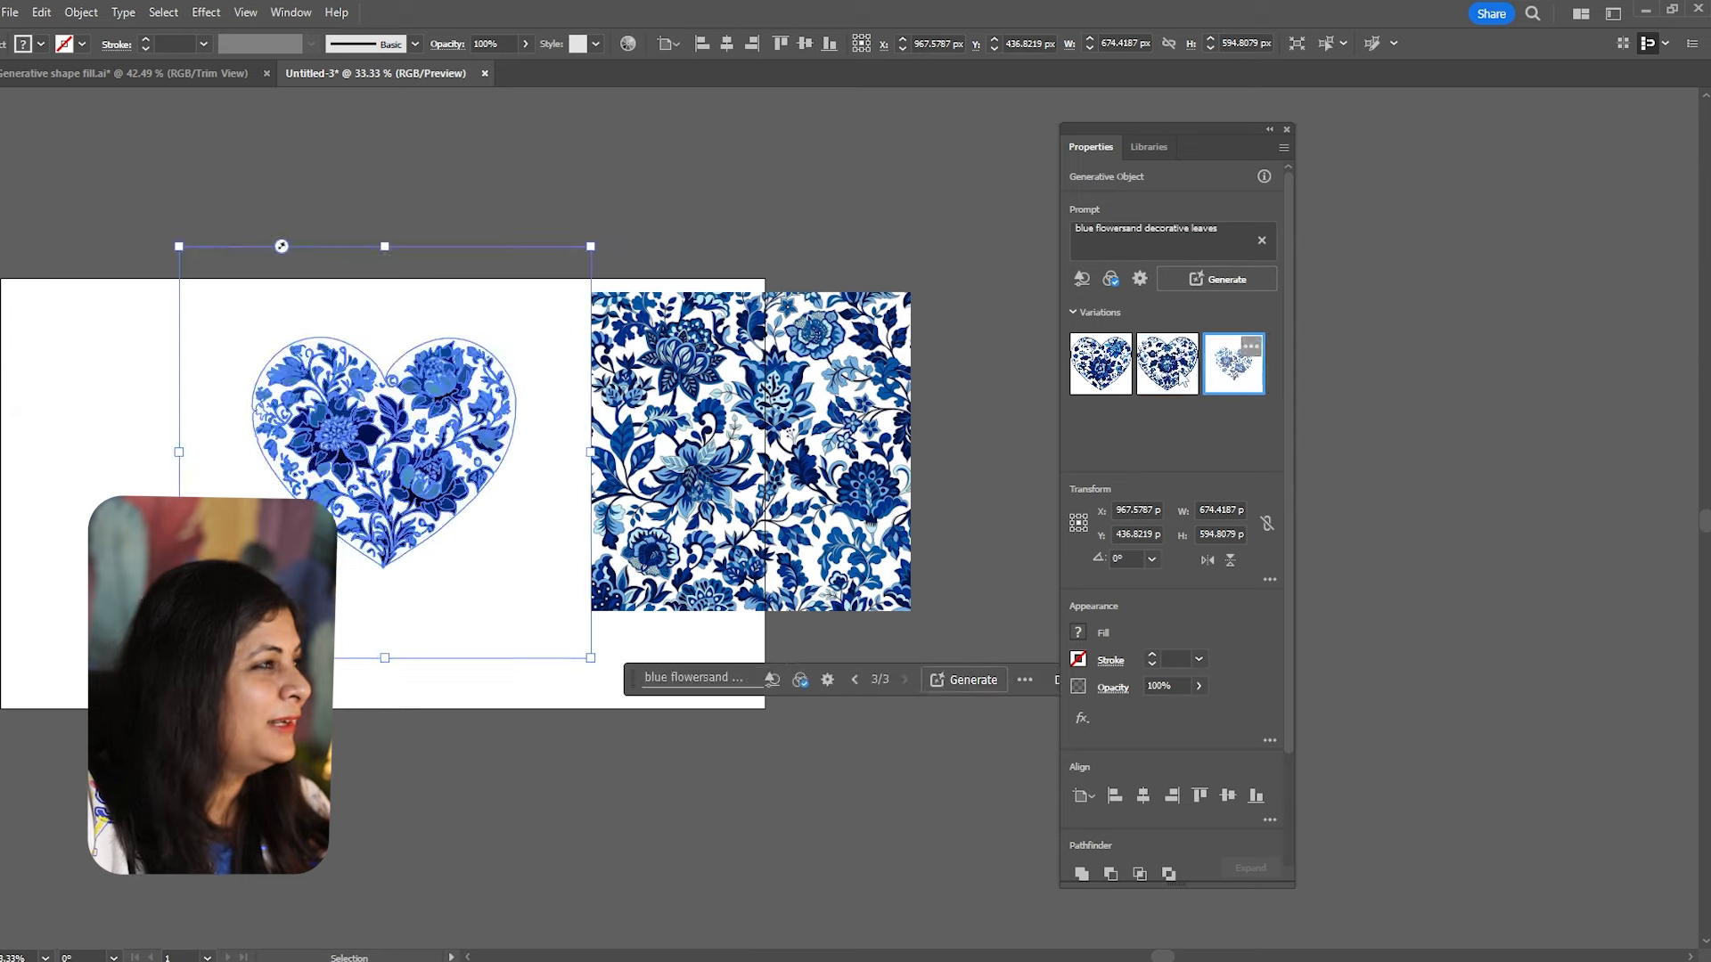
click(494, 190)
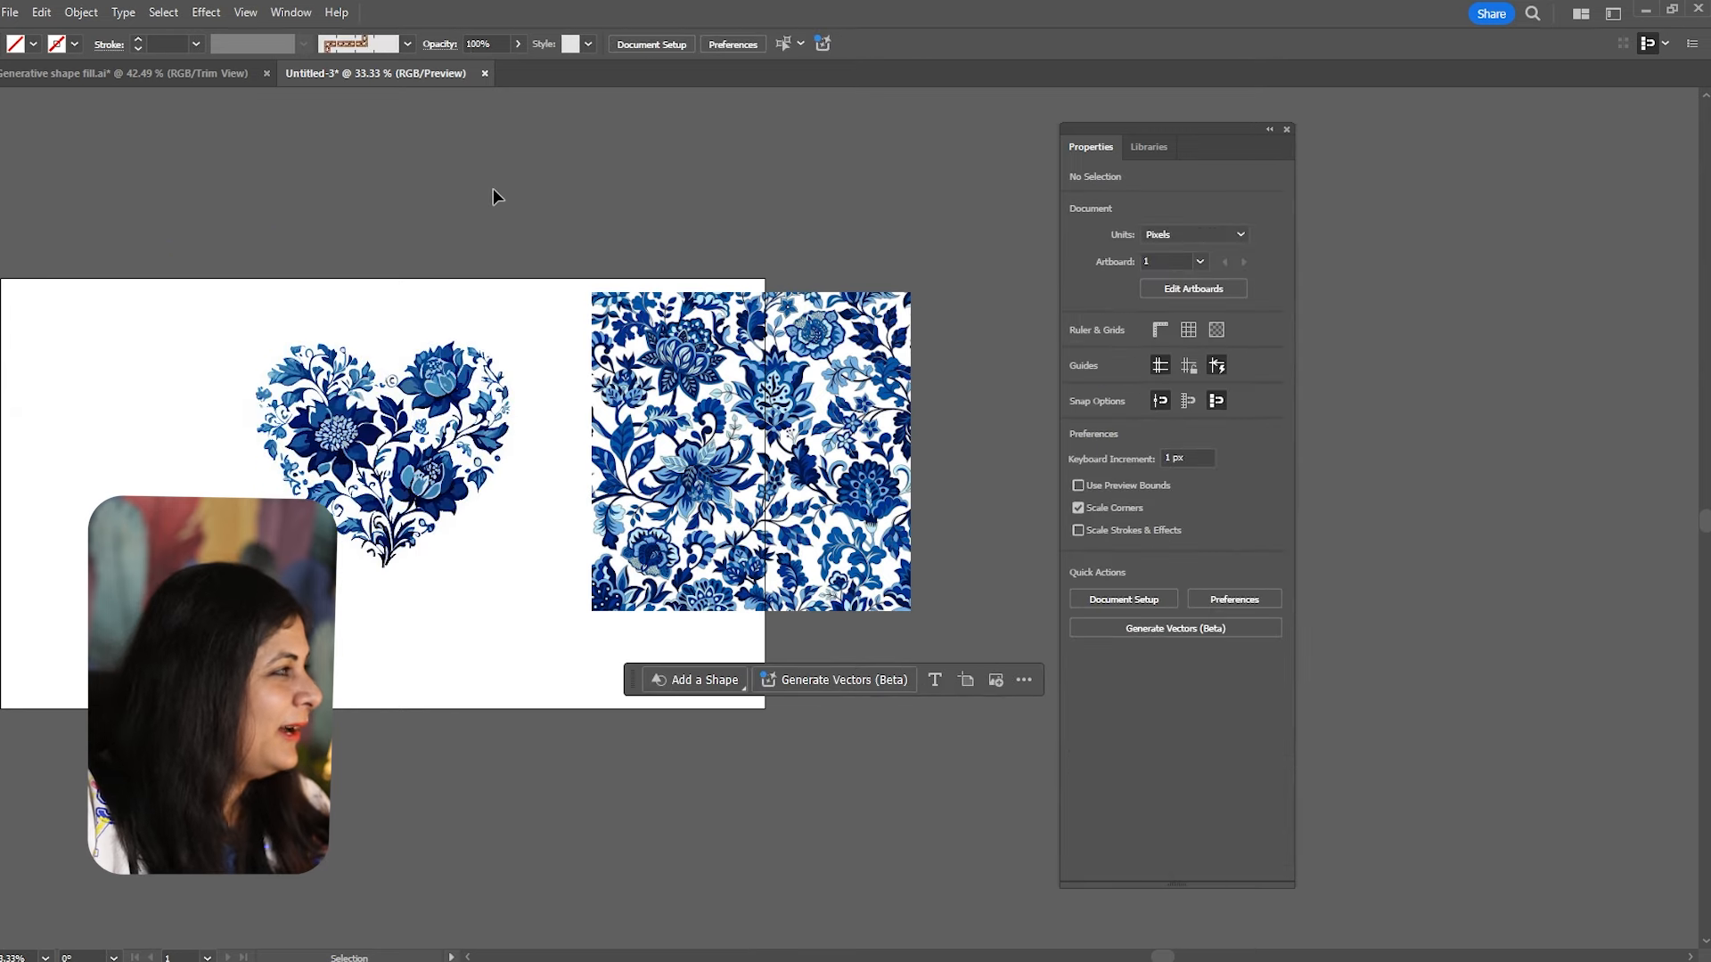
click(419, 439)
click(749, 180)
Inspect the flower details up close, then reposition the floral heart and the pattern image side by side on the artboard.
scroll(459, 378, up, 2)
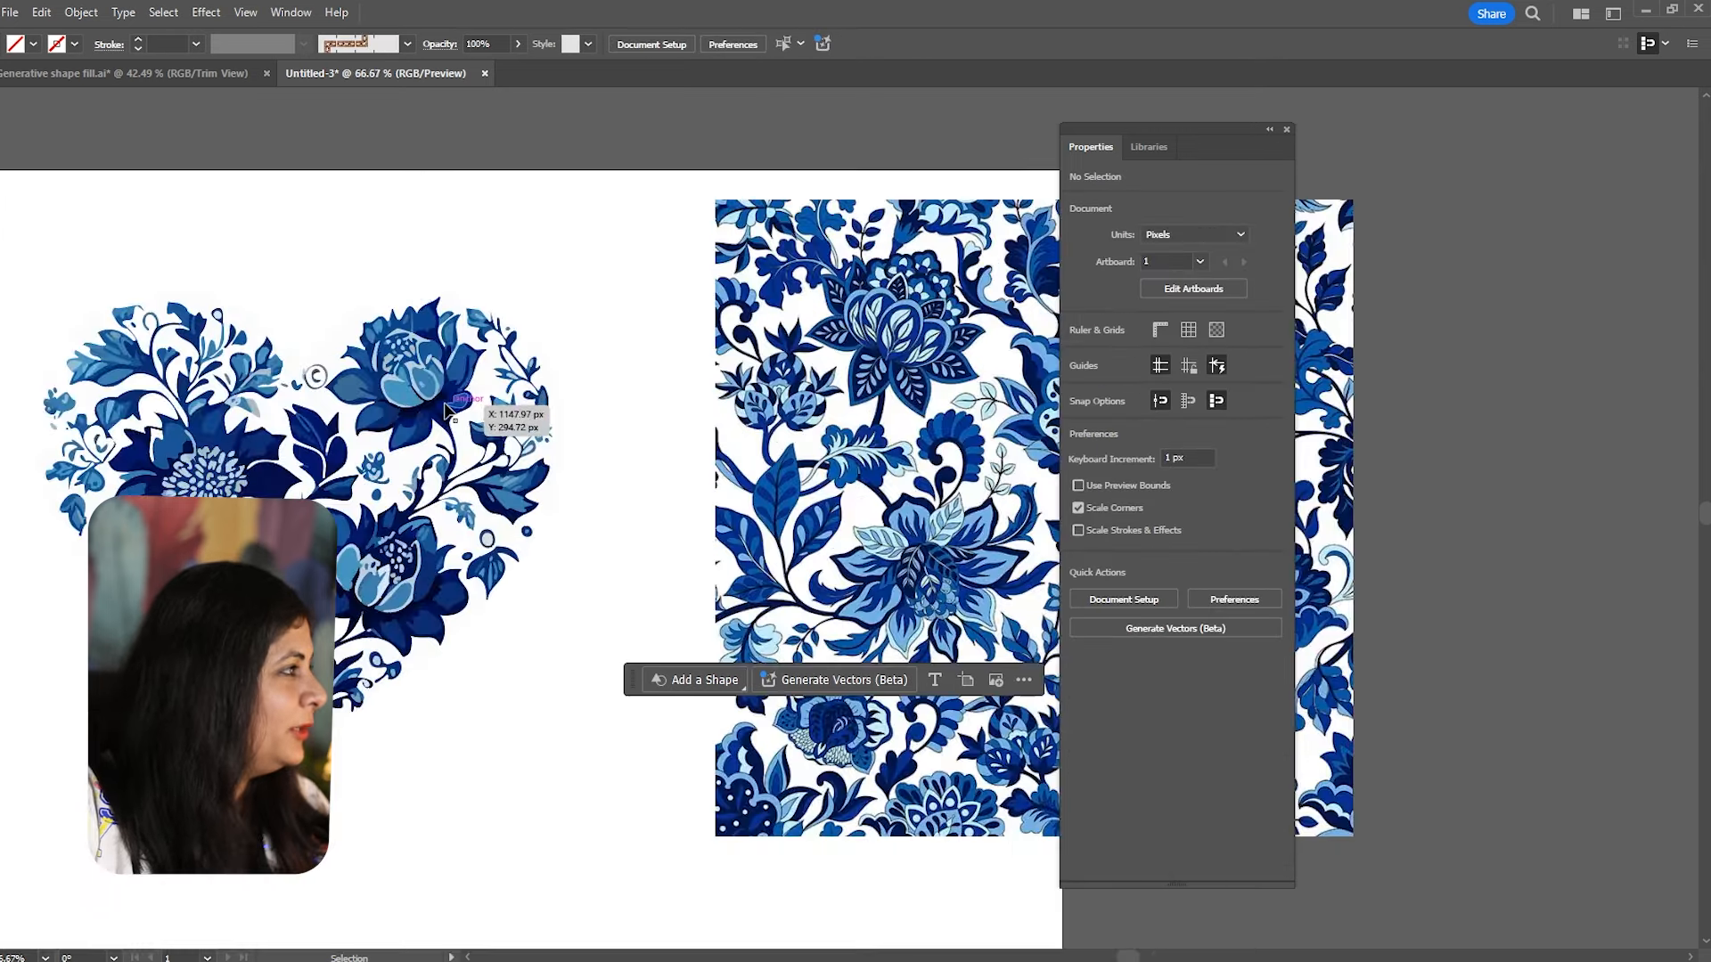
click(445, 405)
scroll(463, 336, down, 2)
click(554, 203)
drag(441, 415, 345, 448)
drag(705, 449, 534, 490)
click(360, 281)
drag(369, 356, 482, 322)
drag(427, 400, 488, 440)
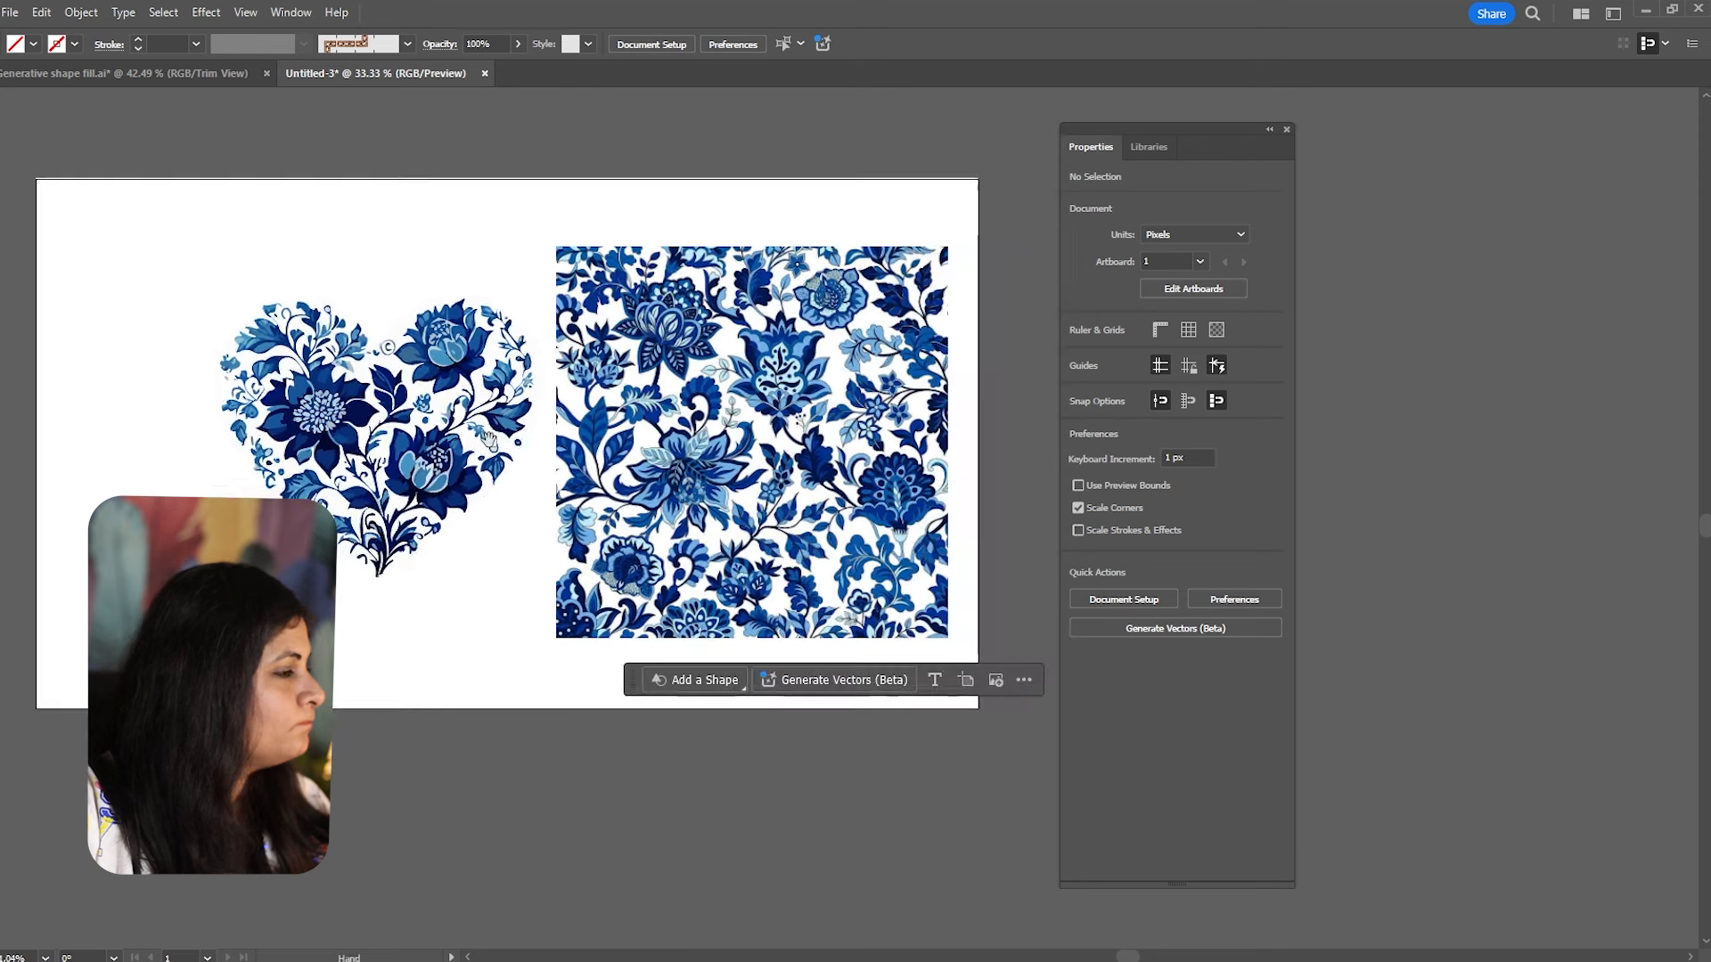
Select the floral heart, the empty heart outline and the pattern image together.
click(758, 448)
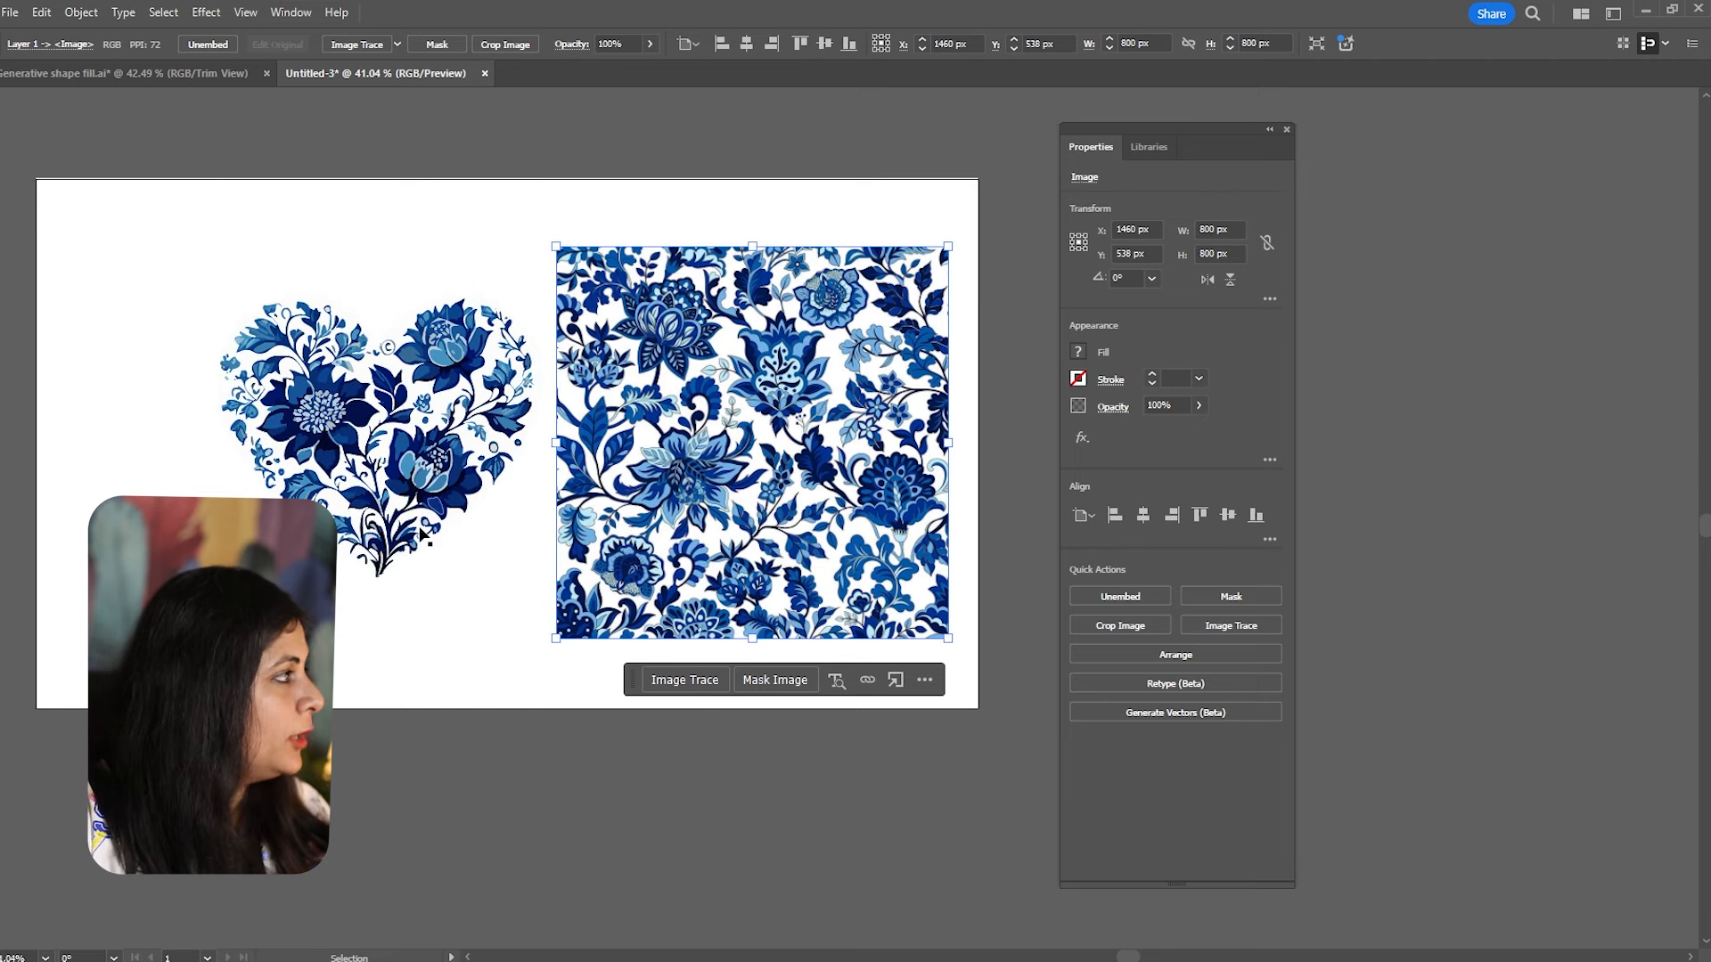
click(408, 468)
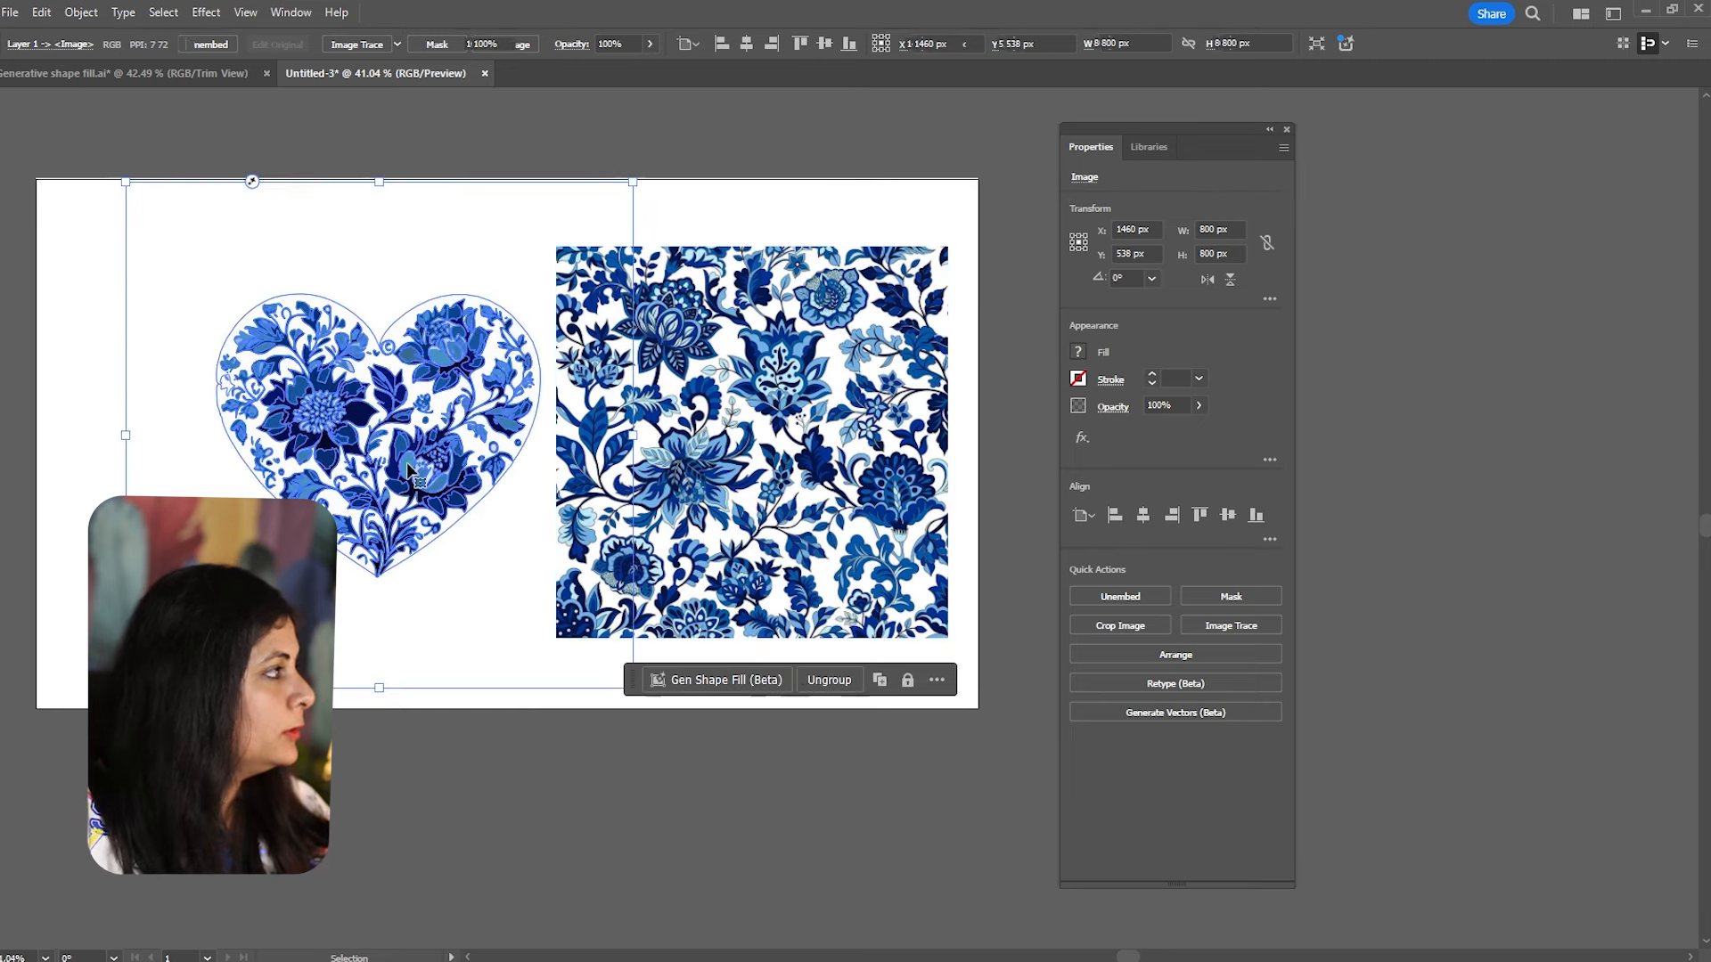
click(408, 154)
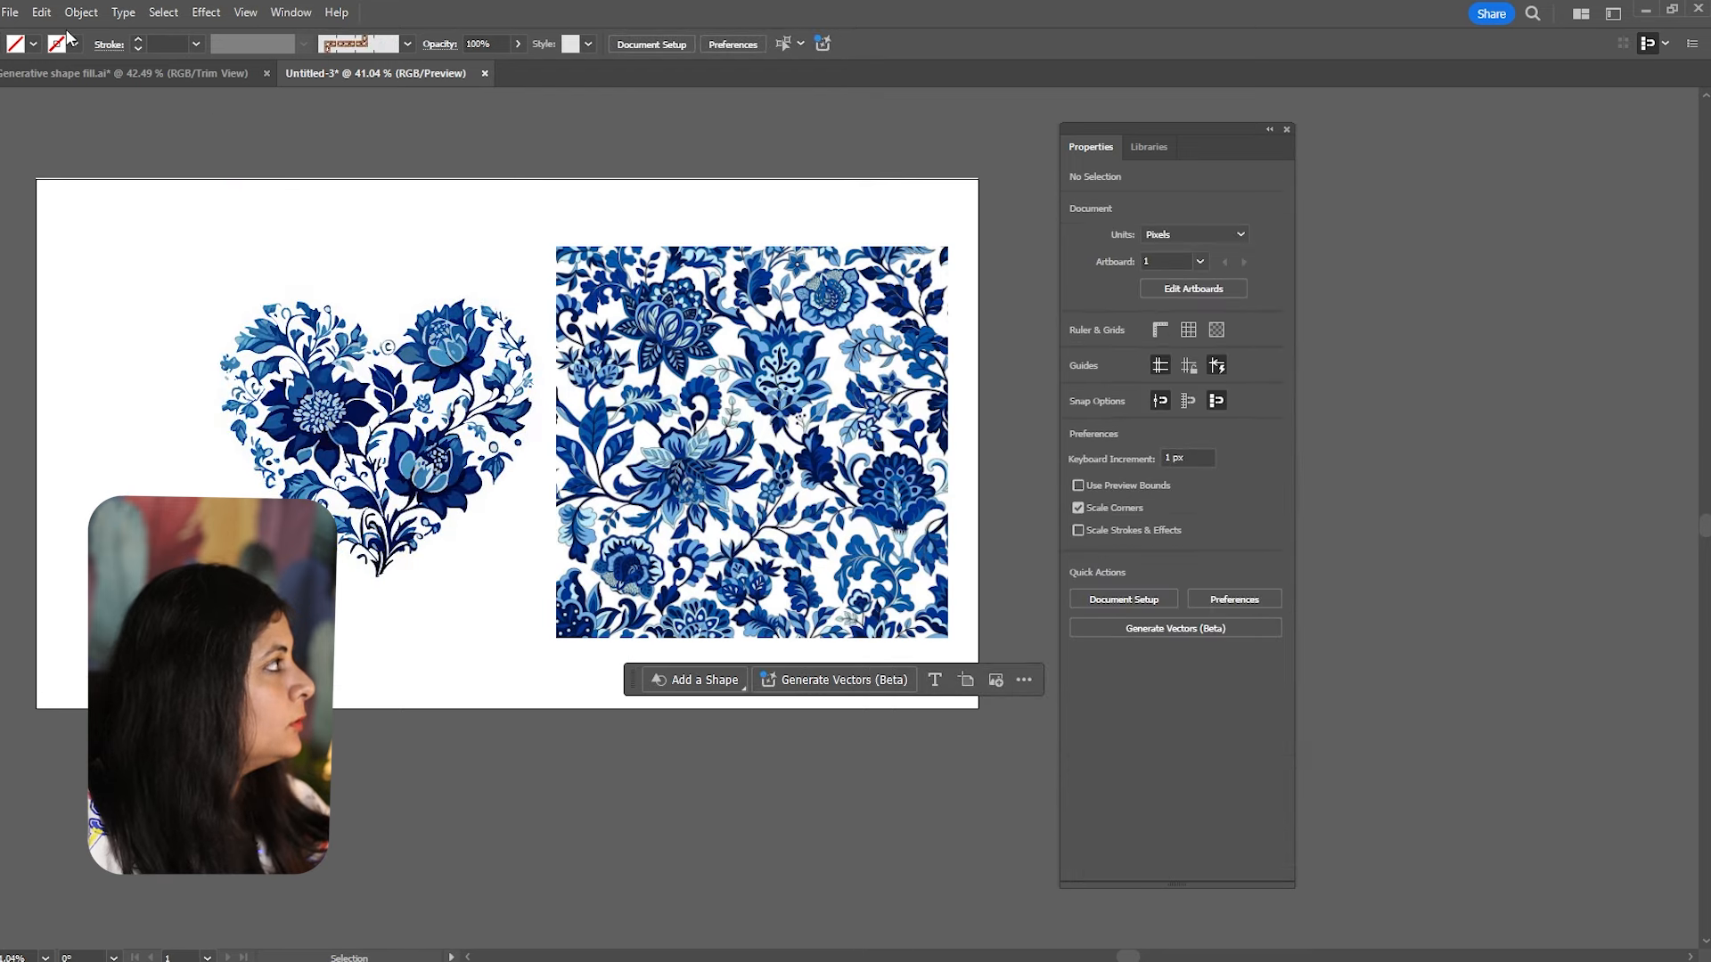
drag(119, 200, 1007, 650)
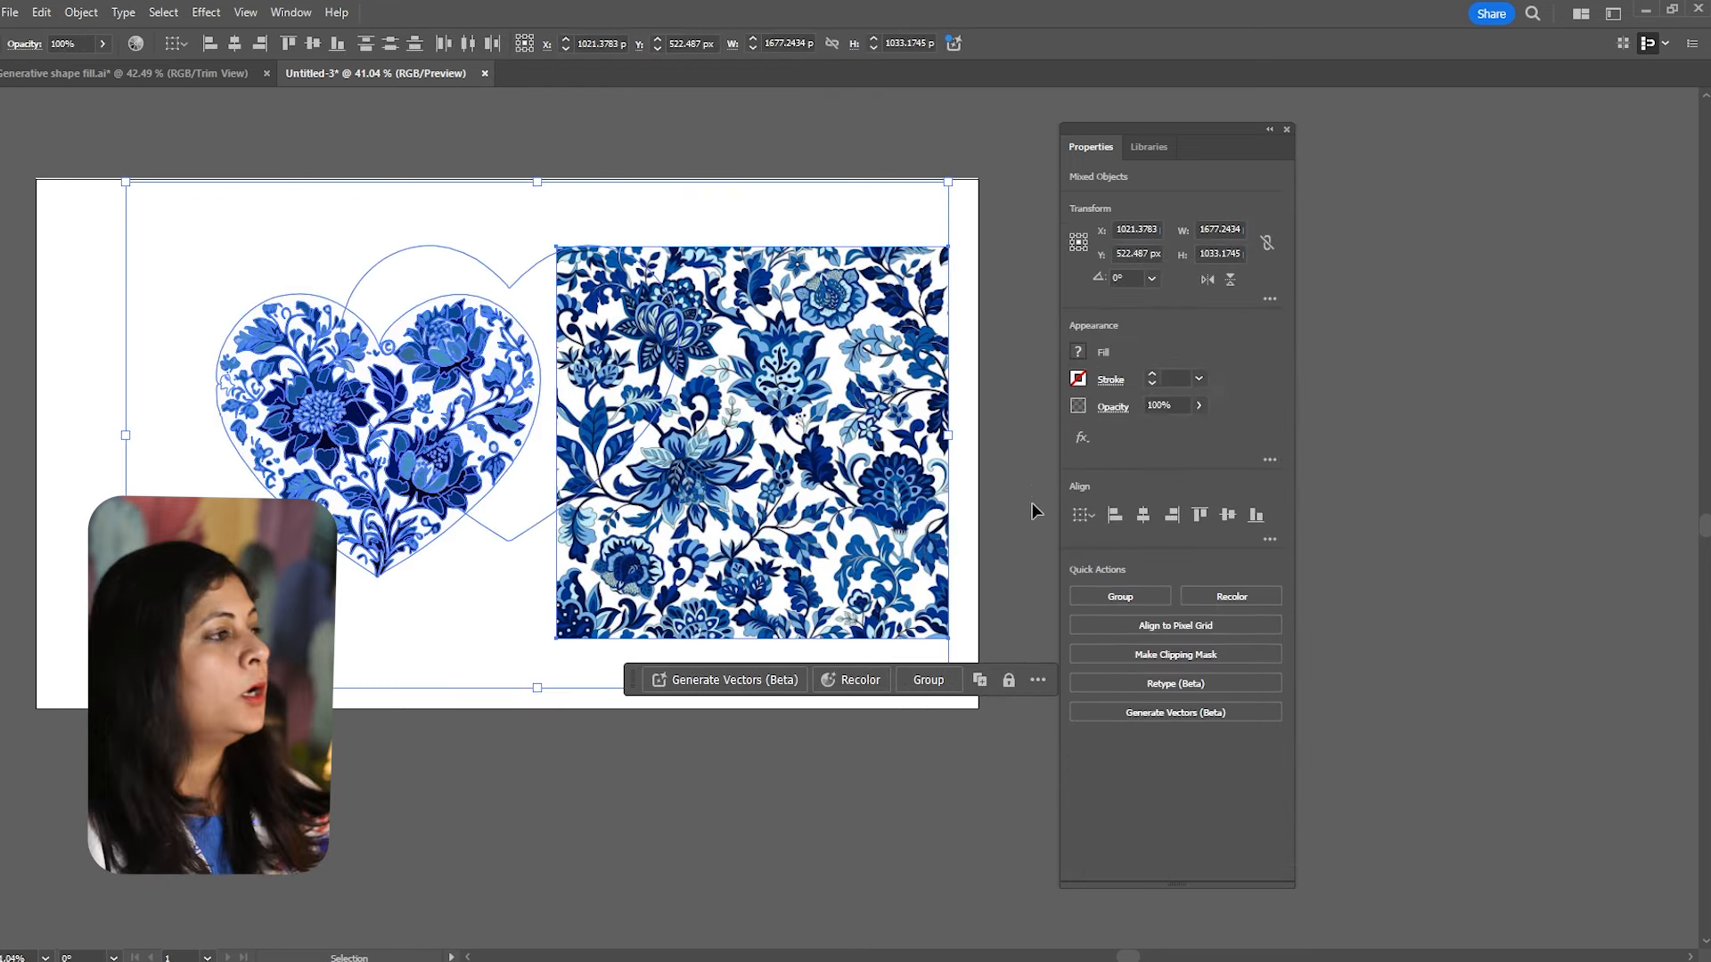